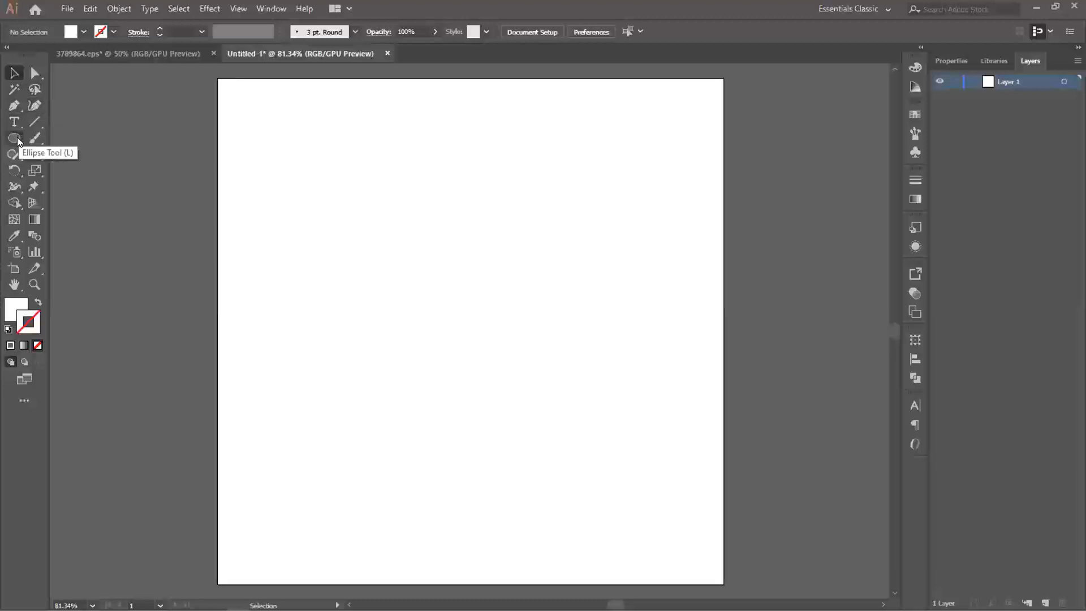
click(16, 138)
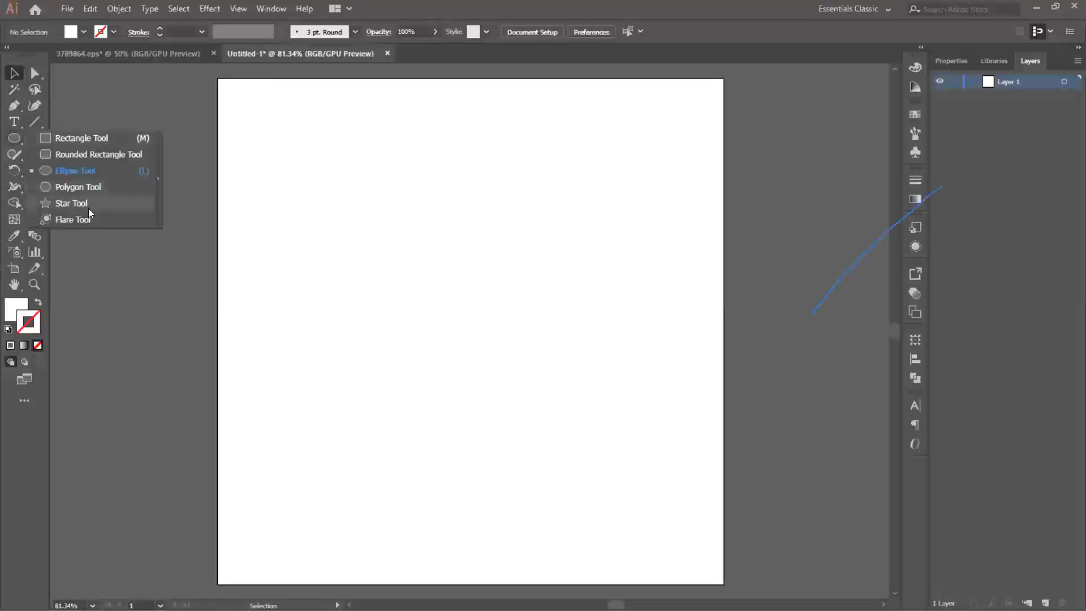
click(816, 195)
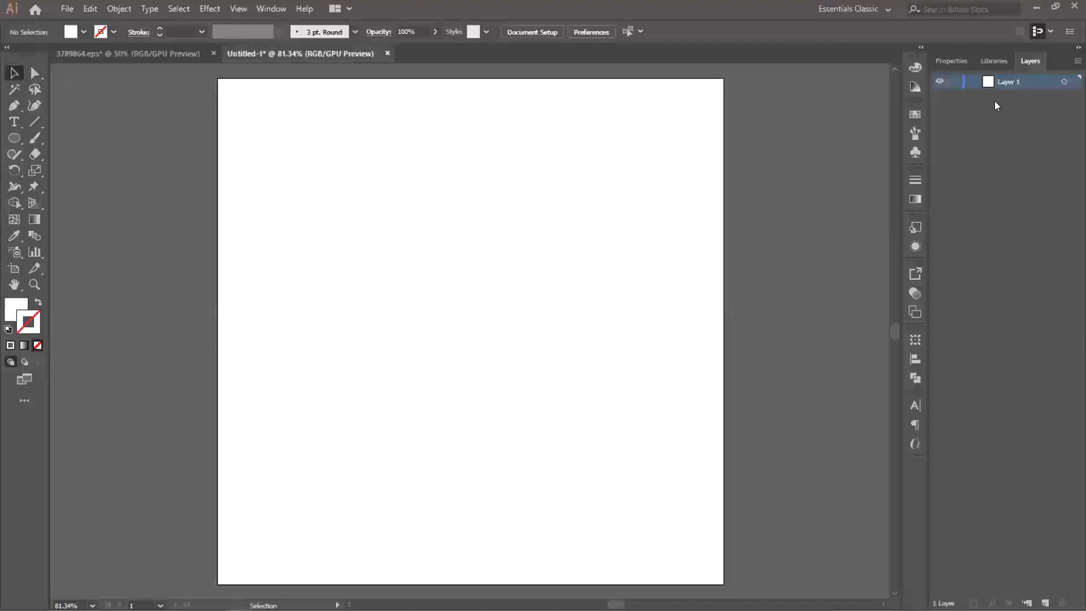
click(70, 9)
click(90, 9)
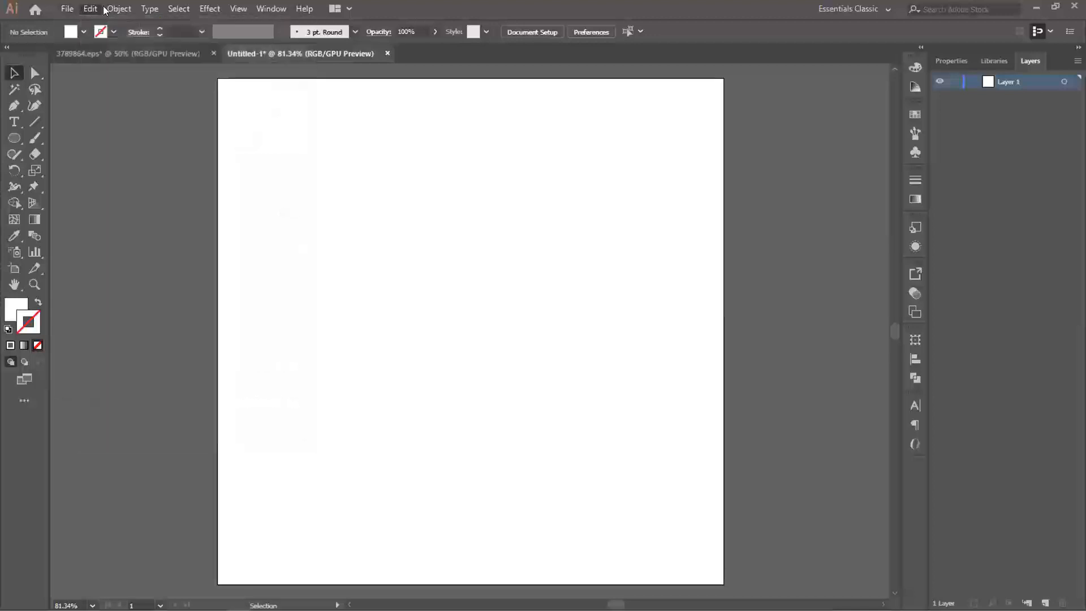
click(119, 9)
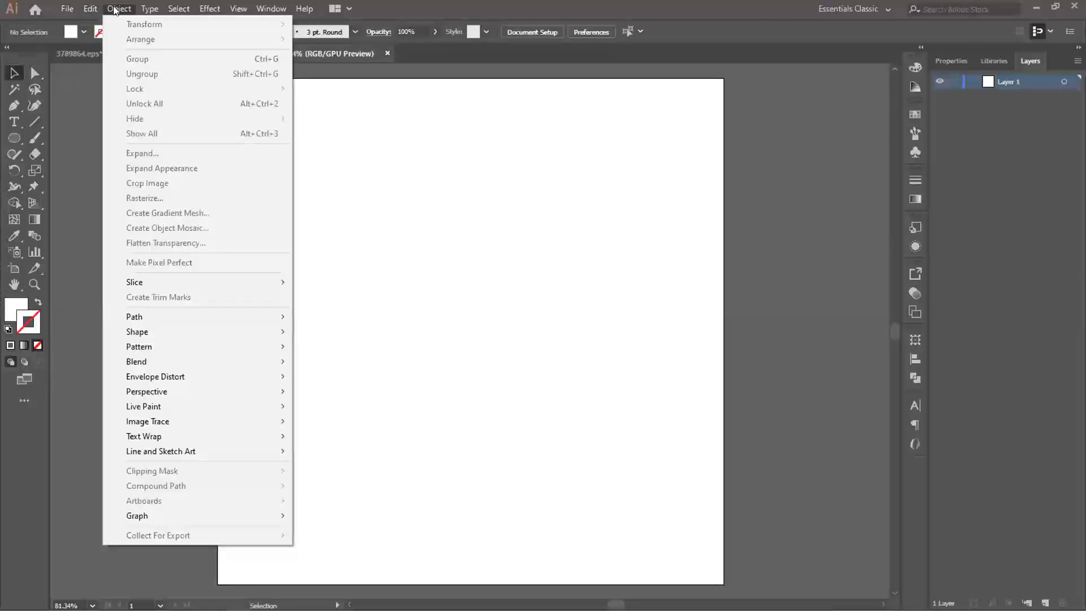
mouse_move(151, 12)
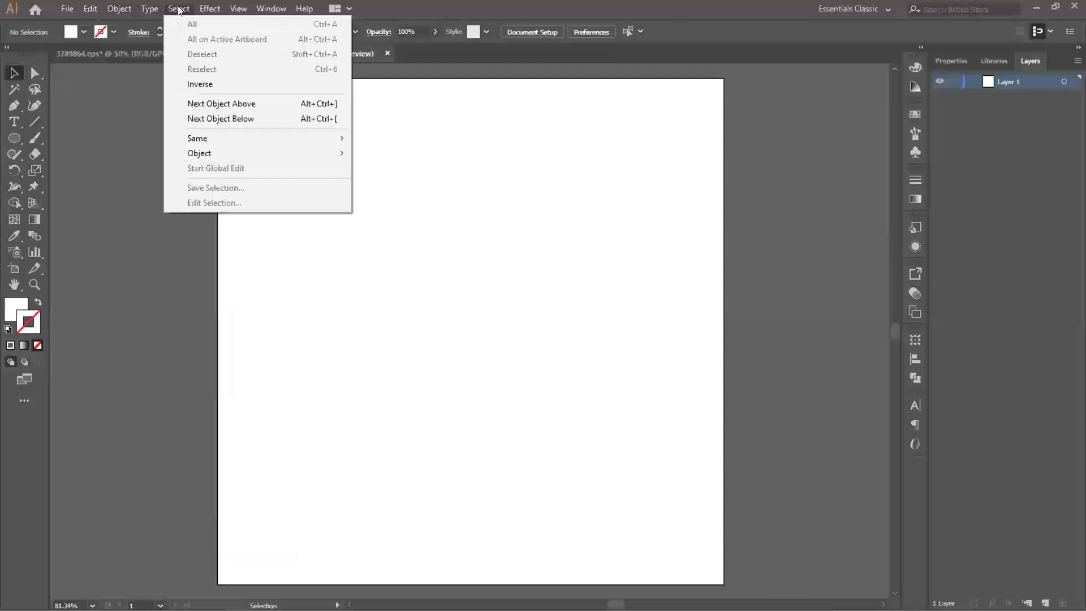
mouse_move(224, 9)
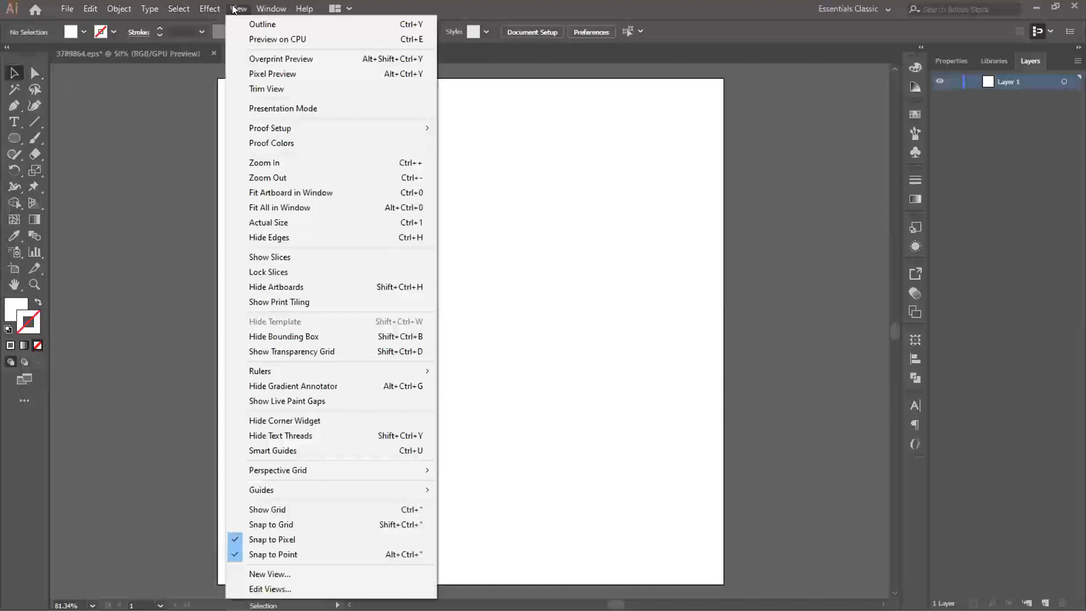
click(137, 186)
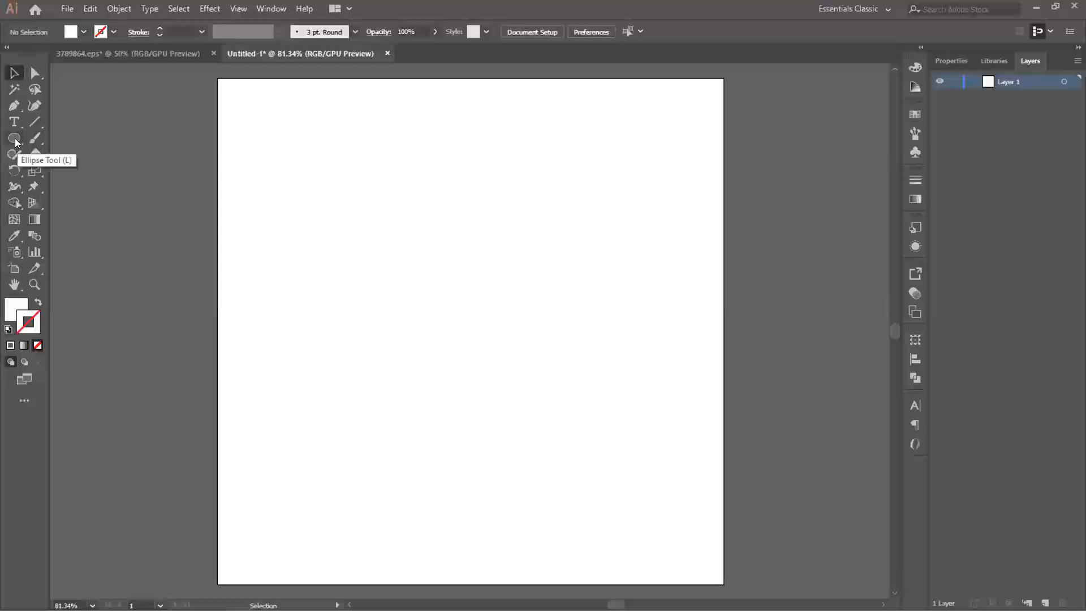
- Draw a square about 1.36 in wide near the artboard's upper middle and fill it with black (000000)
drag(16, 141, 50, 137)
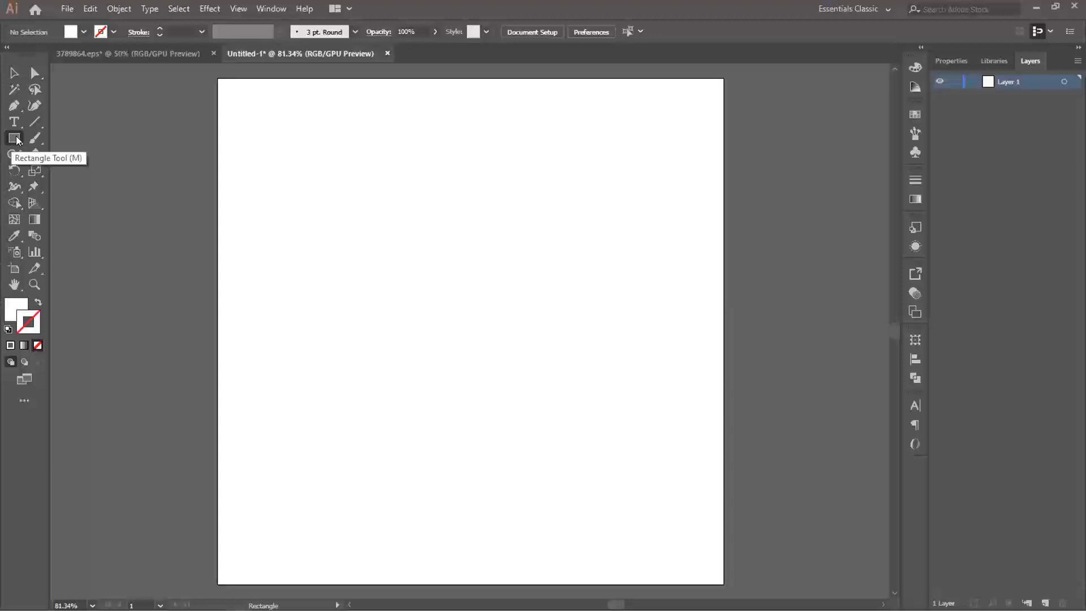
drag(360, 218, 459, 317)
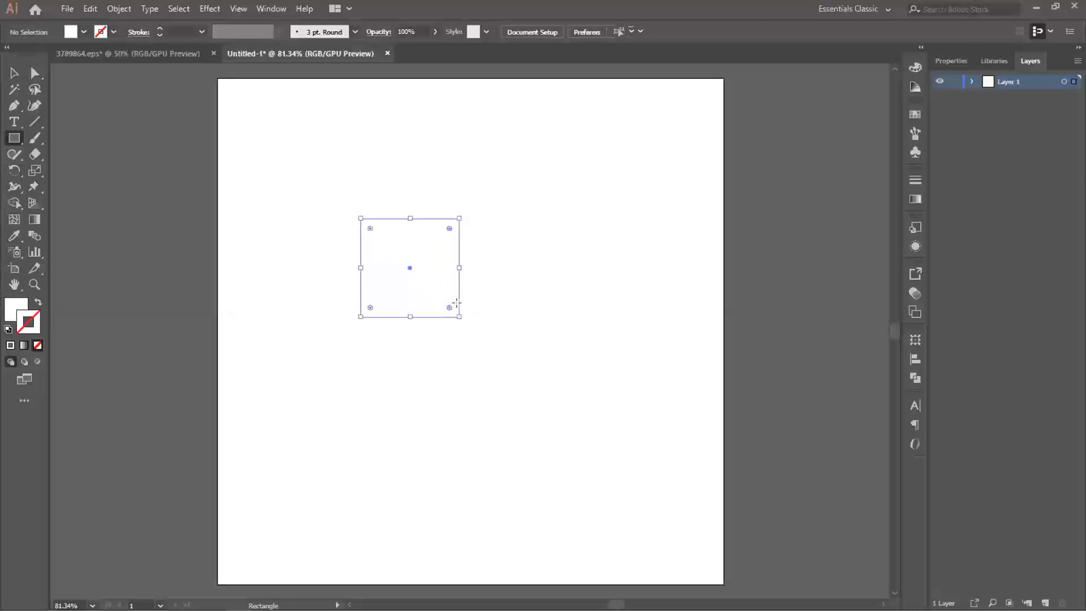
click(21, 314)
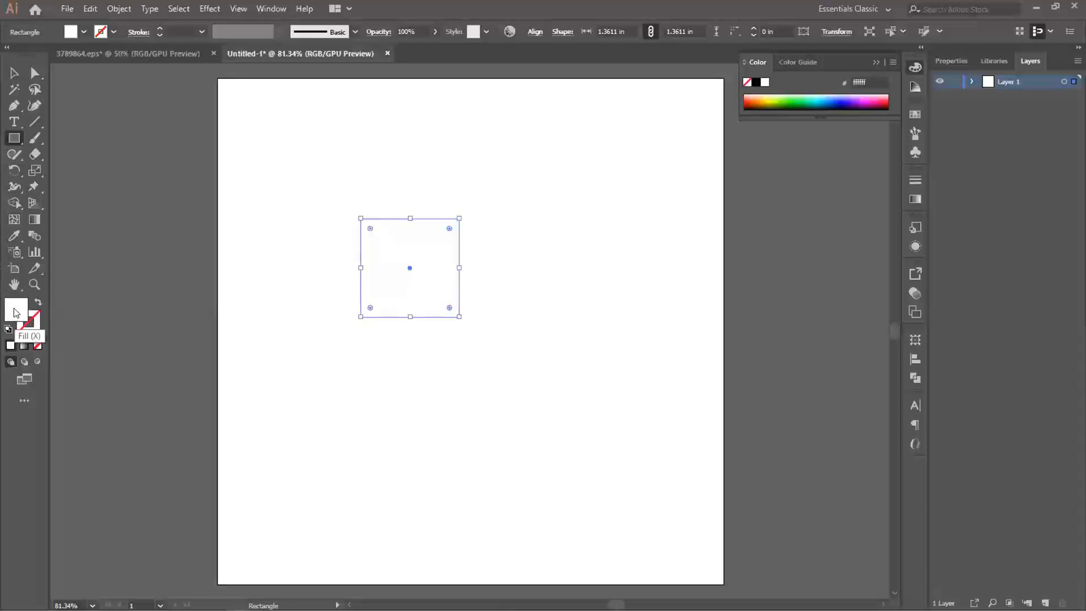
double_click(15, 312)
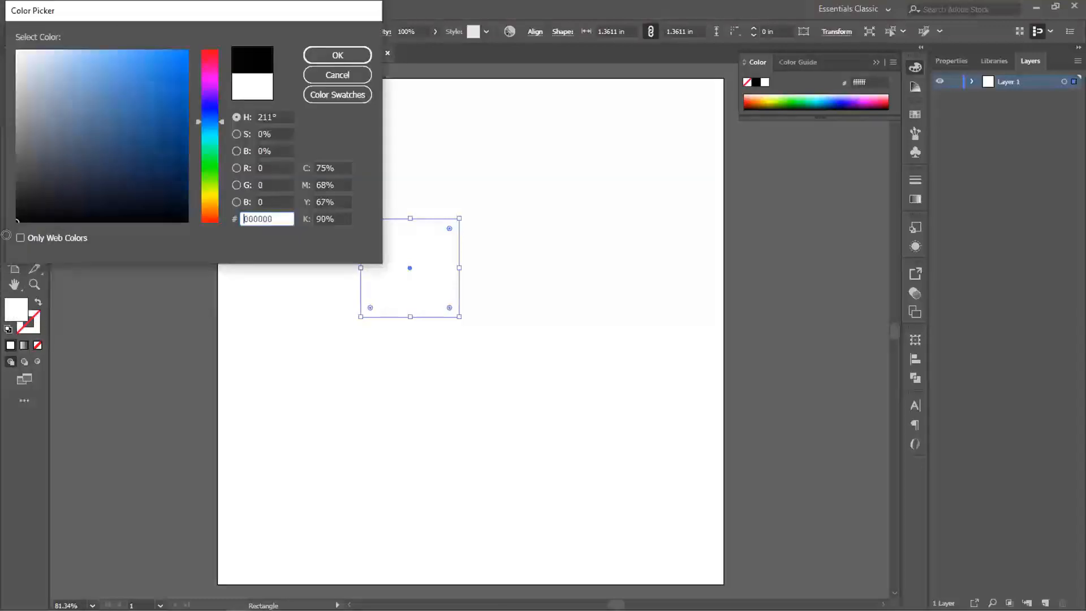
click(350, 55)
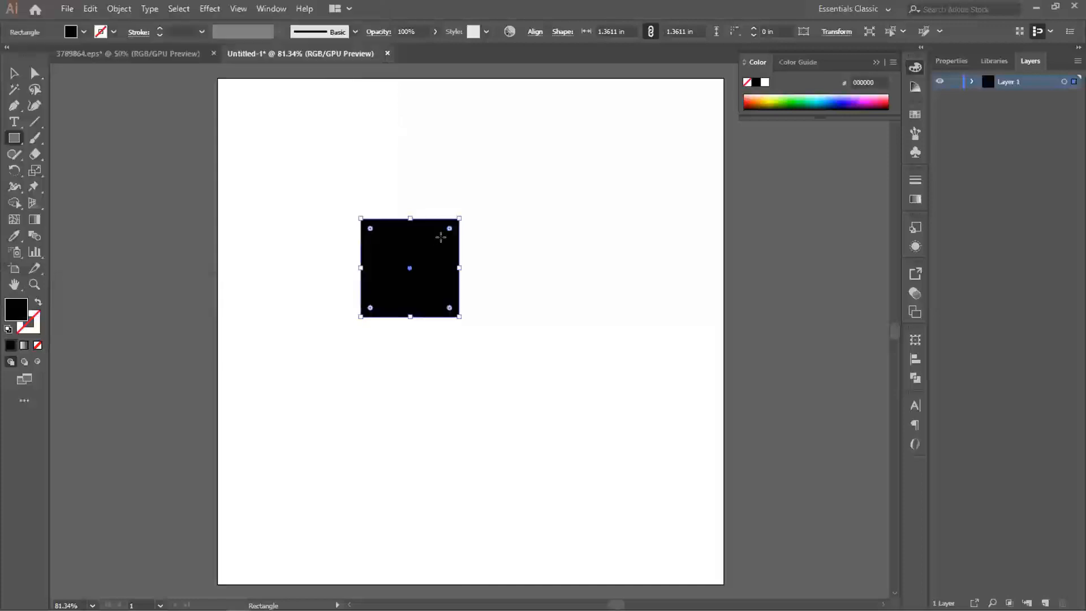
- Move the black square slightly down and to the right on the artboard
click(14, 73)
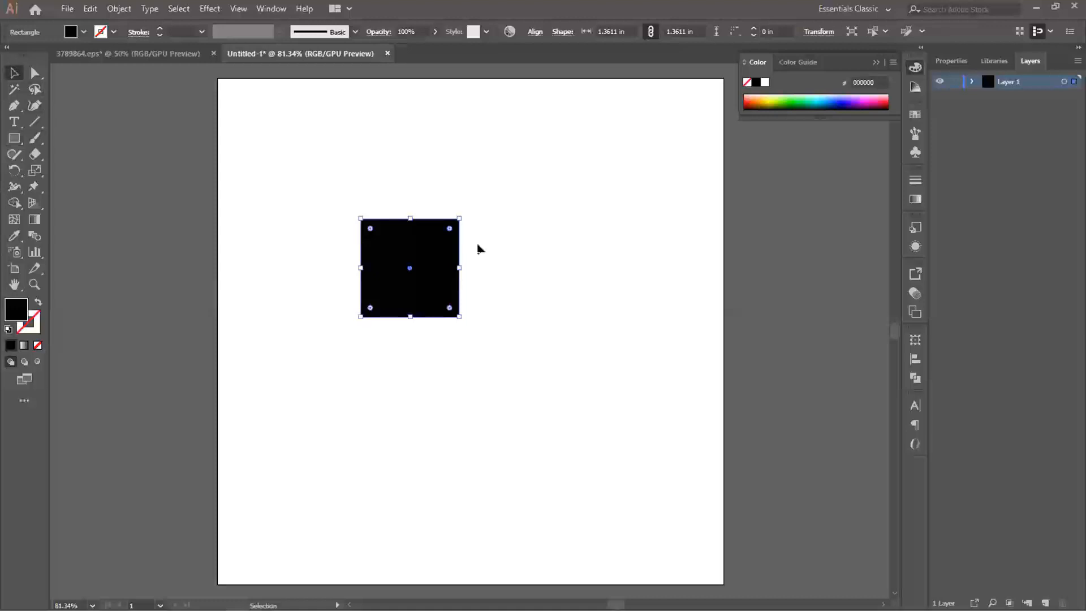
drag(394, 247, 425, 263)
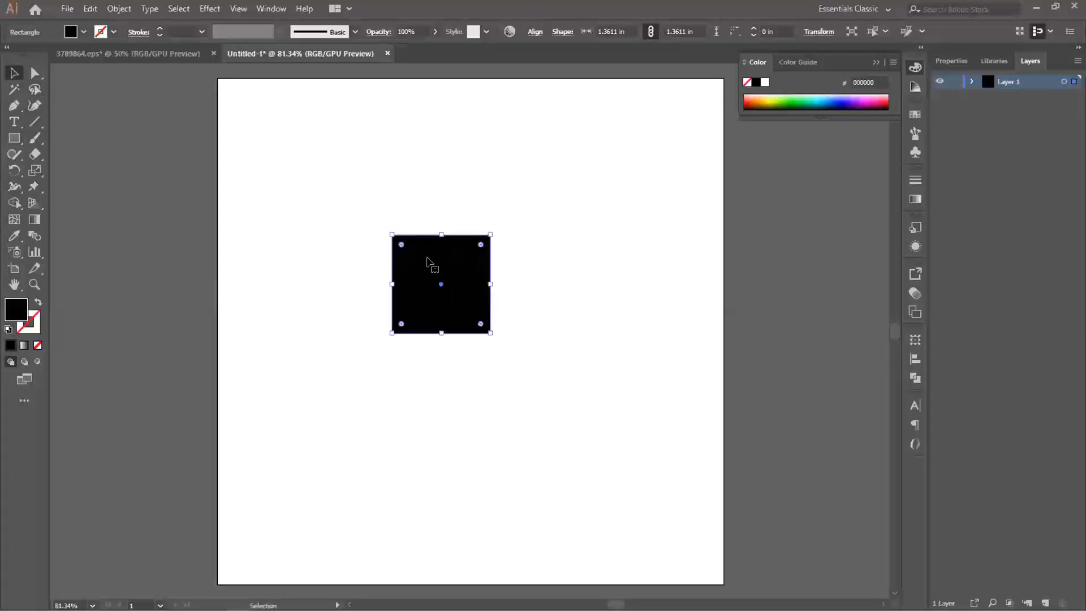
scroll(453, 248, up, 2)
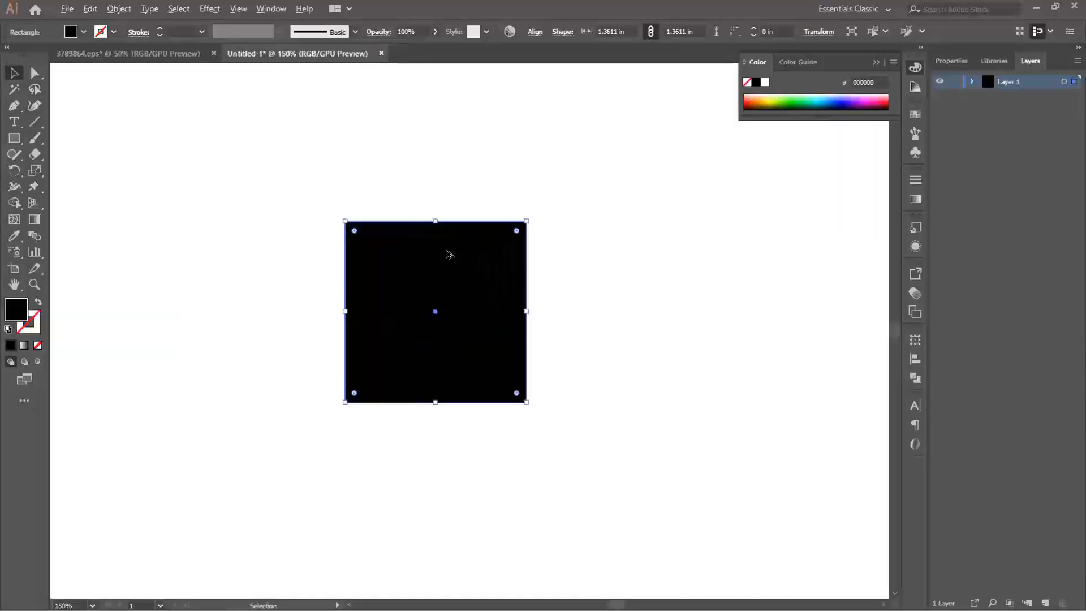
scroll(449, 255, up, 1)
drag(448, 250, 475, 257)
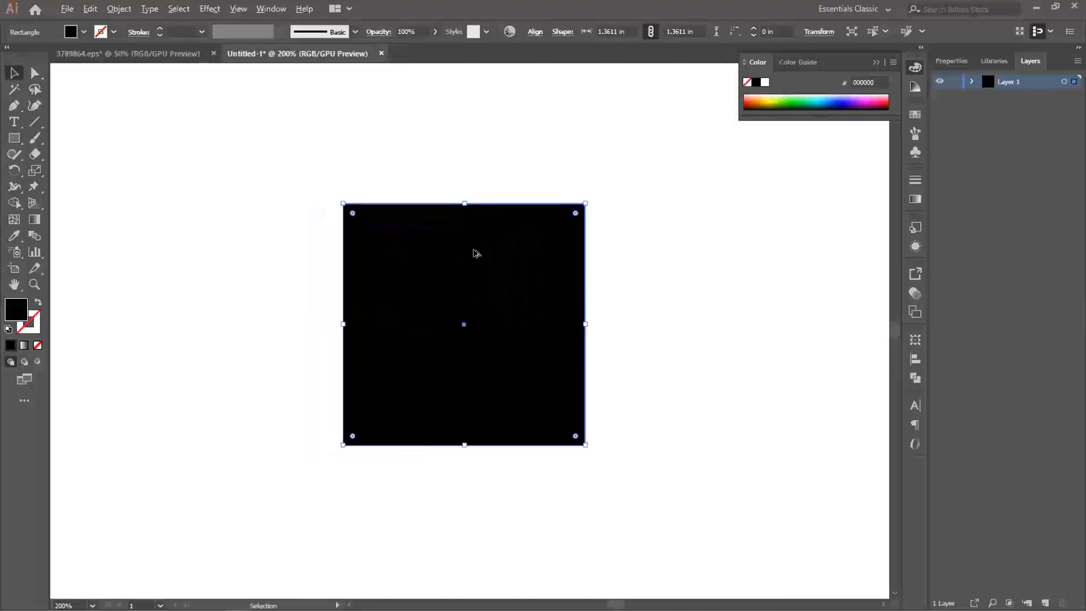
scroll(476, 254, up, 1)
drag(409, 237, 413, 223)
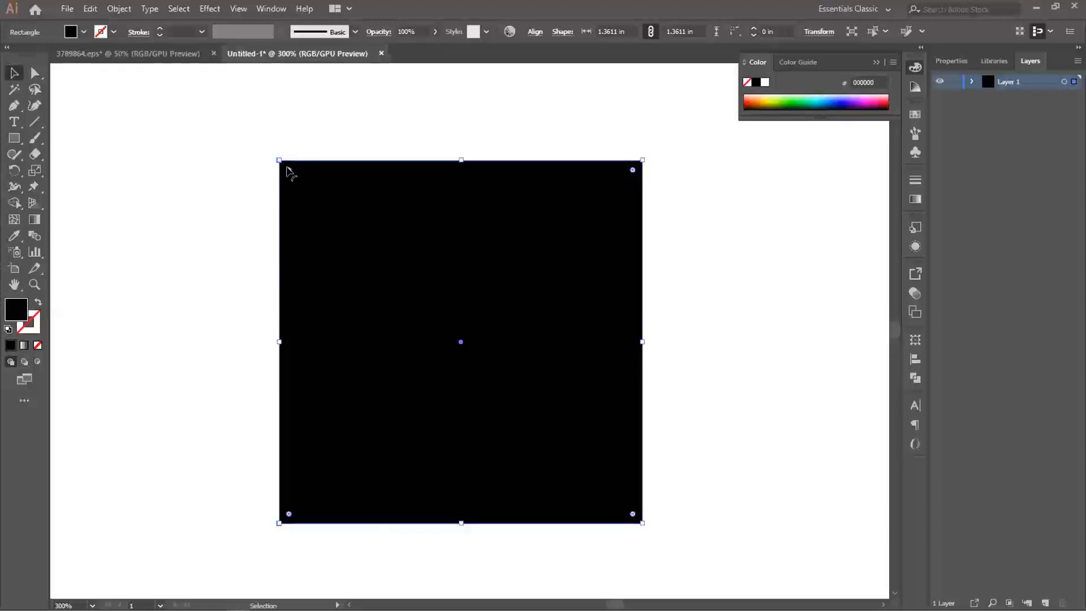
- Try rounding all four corners of the black square together and undo the rounding
drag(286, 168, 329, 223)
click(704, 239)
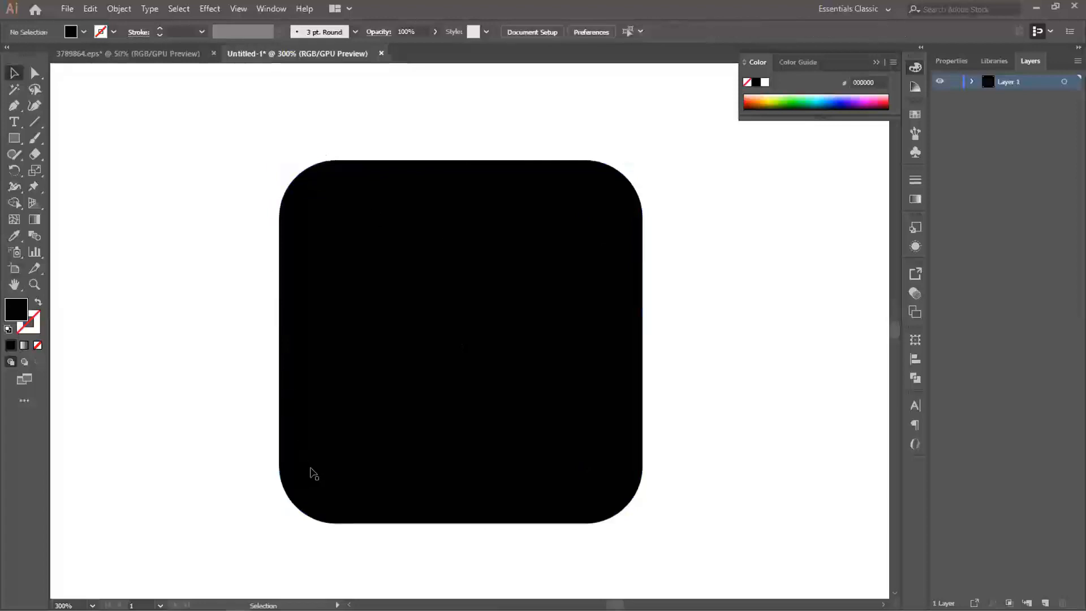
key(a)
key(ctrl+z)
key(v)
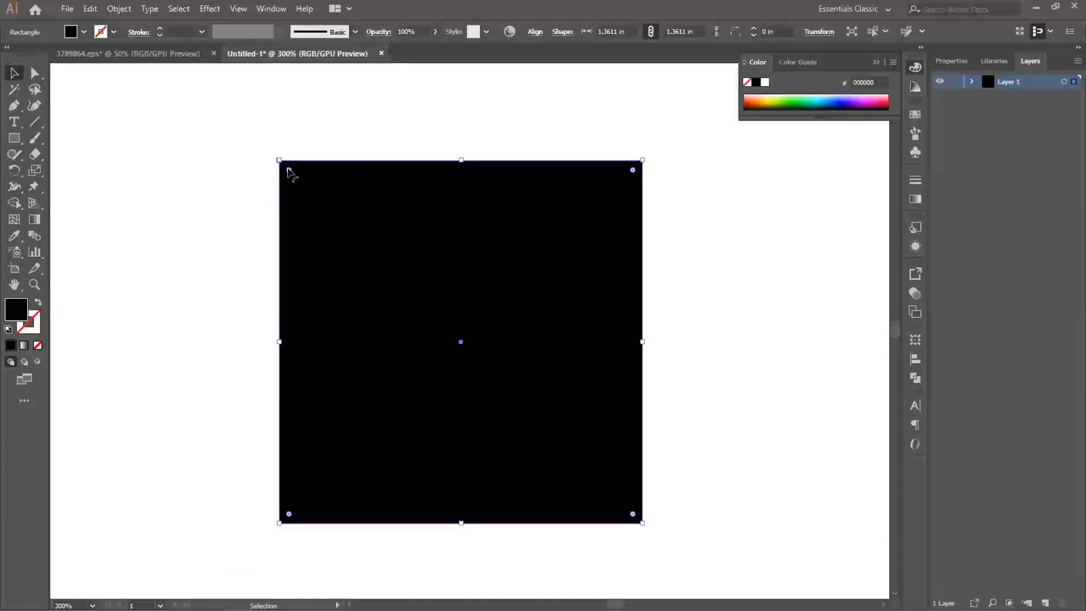
drag(287, 168, 381, 265)
key(ctrl+z)
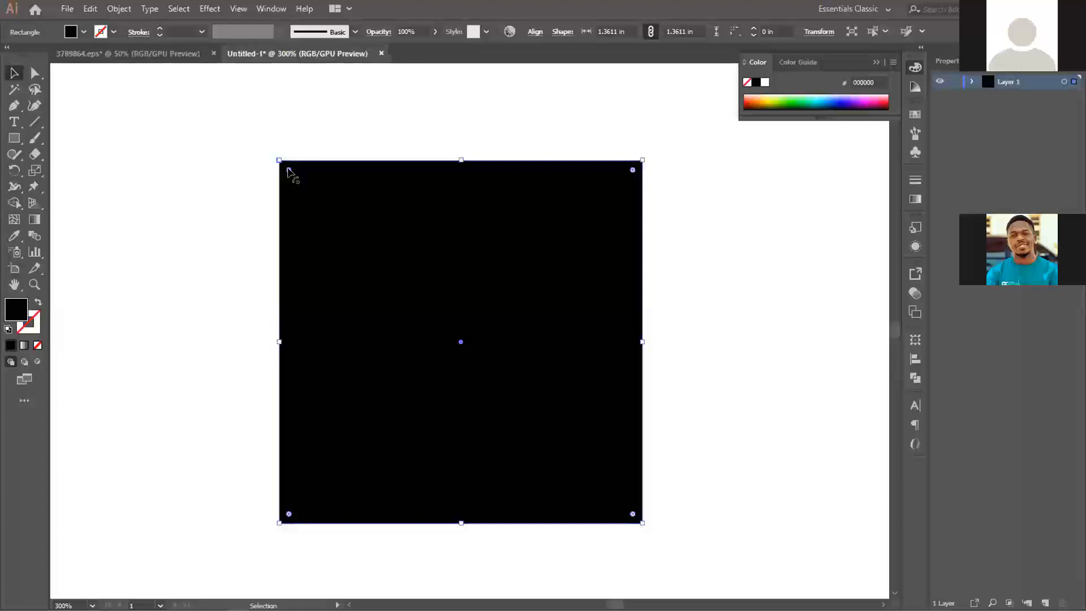
- Round only the square's upper-left corner to its maximum radius, turning the square into a quarter circle
drag(288, 168, 720, 555)
click(704, 415)
scroll(572, 349, down, 3)
key(space)
drag(572, 349, 329, 309)
scroll(424, 329, down, 1)
key(space)
drag(523, 326, 646, 341)
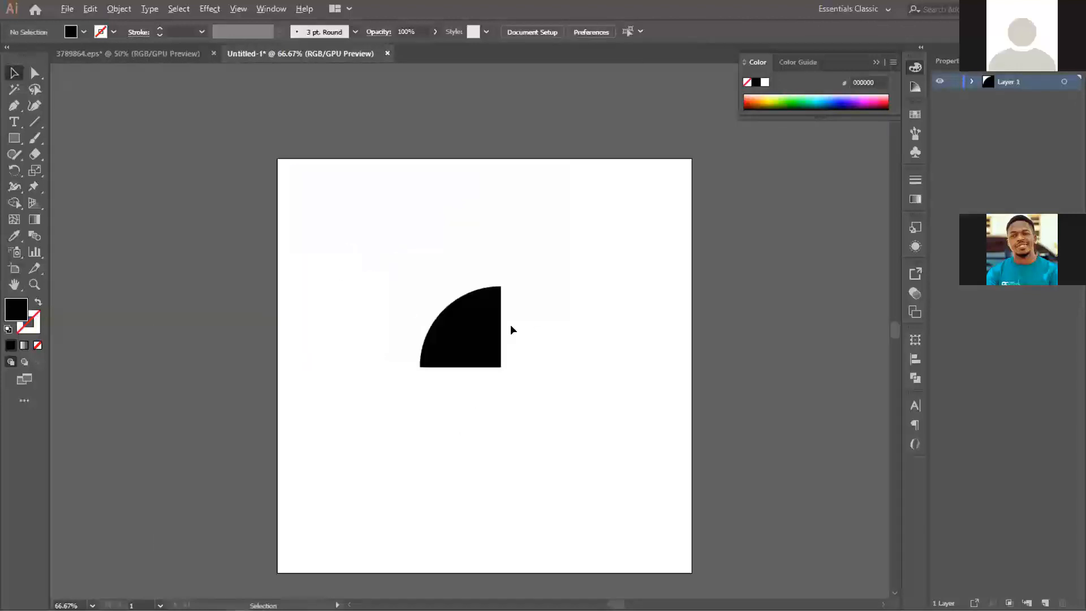
scroll(515, 334, up, 1)
scroll(514, 335, down, 1)
mouse_move(439, 300)
mouse_down()
mouse_move(396, 298)
mouse_move(447, 291)
mouse_up()
key(ctrl+z)
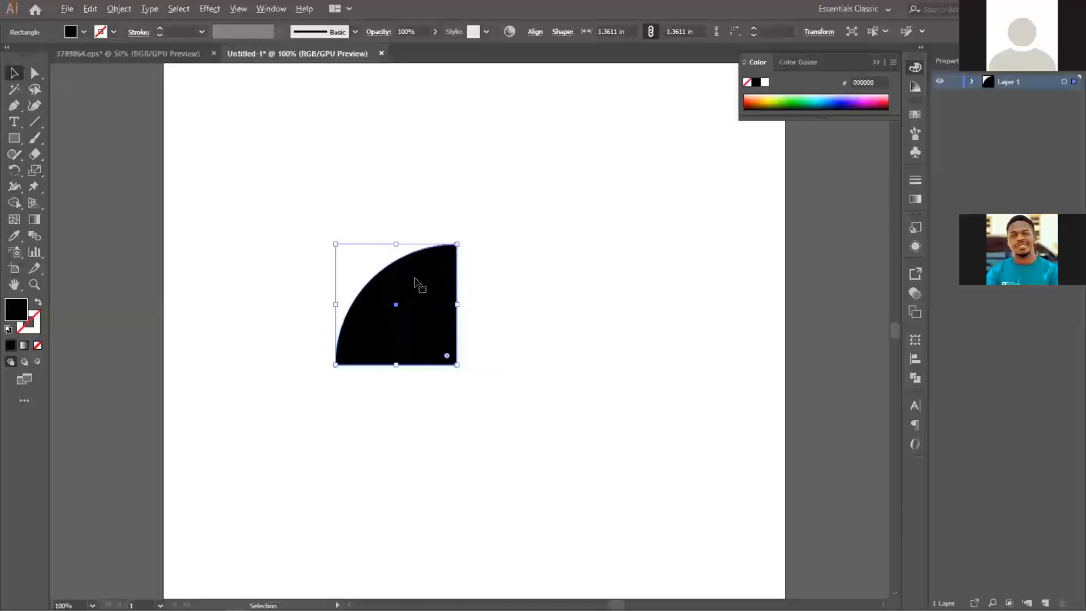
- Duplicate the quarter circle and place the copy directly beside the original on its right, edges touching
drag(418, 289, 538, 291)
key(ctrl+shift+a)
click(410, 310)
click(550, 325)
drag(549, 320, 539, 328)
key(ctrl+z)
- Duplicate the pair of quarter circles directly below itself to form a two-by-two grid
key(ctrl+z)
click(591, 321)
click(593, 334)
drag(366, 221, 504, 316)
click(418, 186)
drag(349, 199, 524, 364)
click(613, 315)
scroll(381, 211, down, 1)
drag(323, 148, 510, 390)
drag(515, 346, 522, 341)
key(ctrl+z)
click(295, 154)
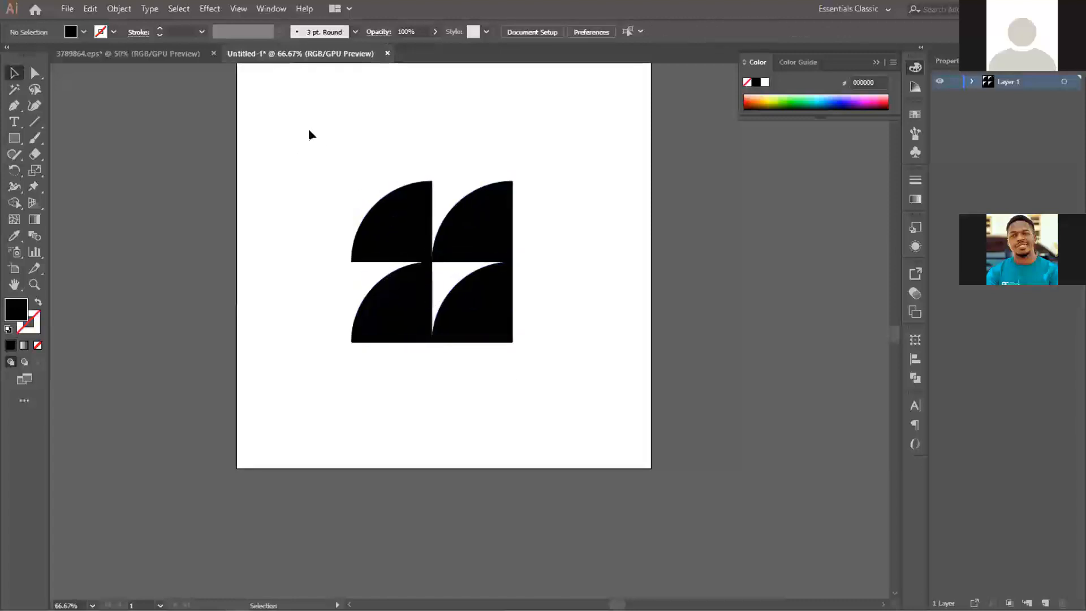
- Rotate all four quarter circles together 45° counterclockwise so the grid stands as a diamond
drag(307, 133, 557, 277)
click(556, 284)
drag(555, 181, 562, 243)
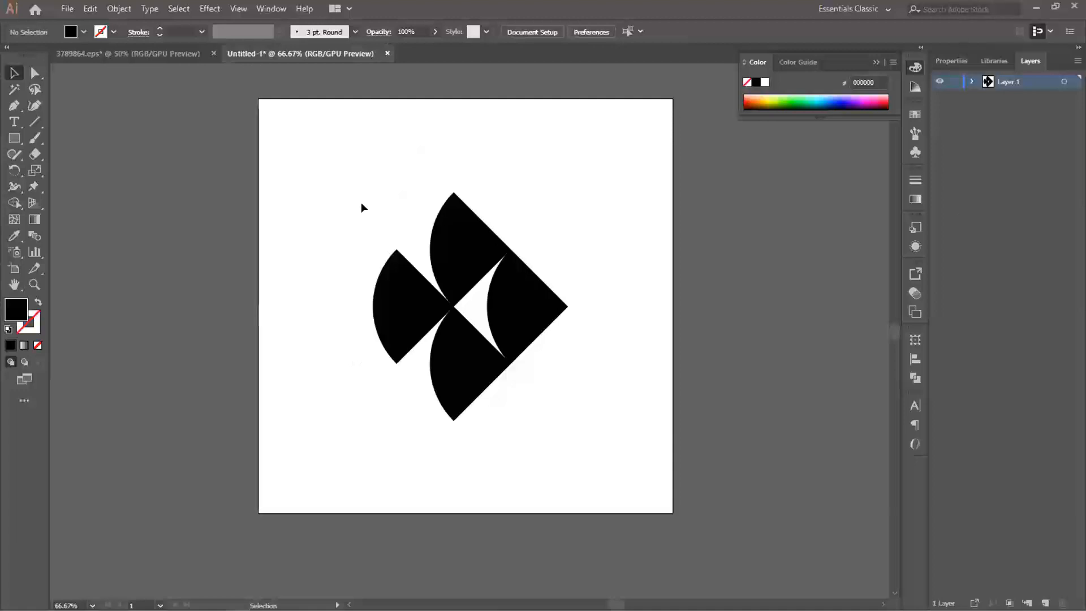
- Unite the four quarter circles into one shape with Pathfinder and move it toward the artboard's left side
drag(363, 206, 517, 339)
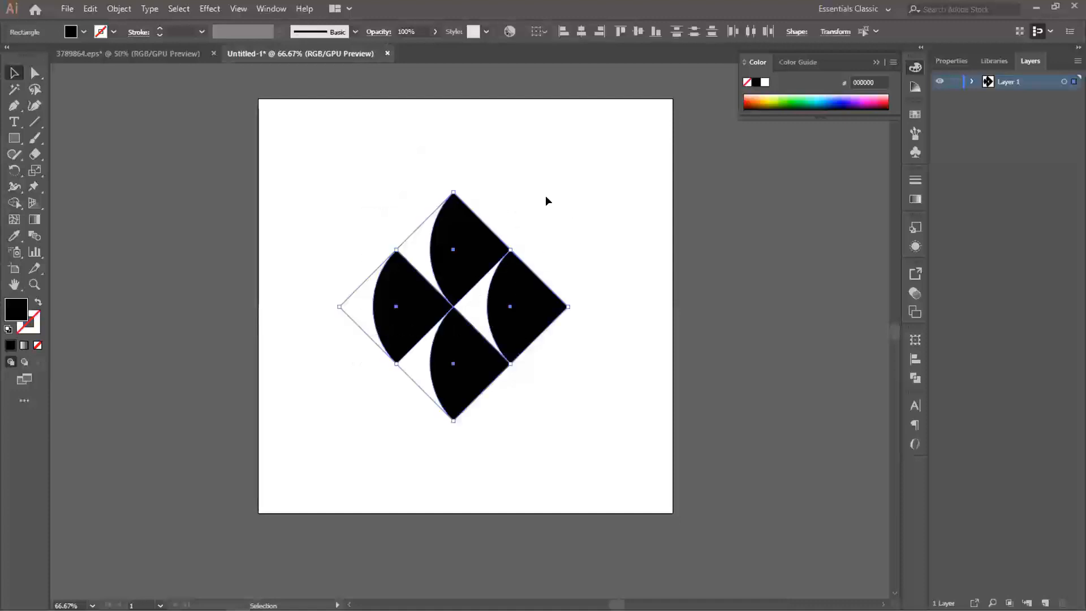
click(915, 377)
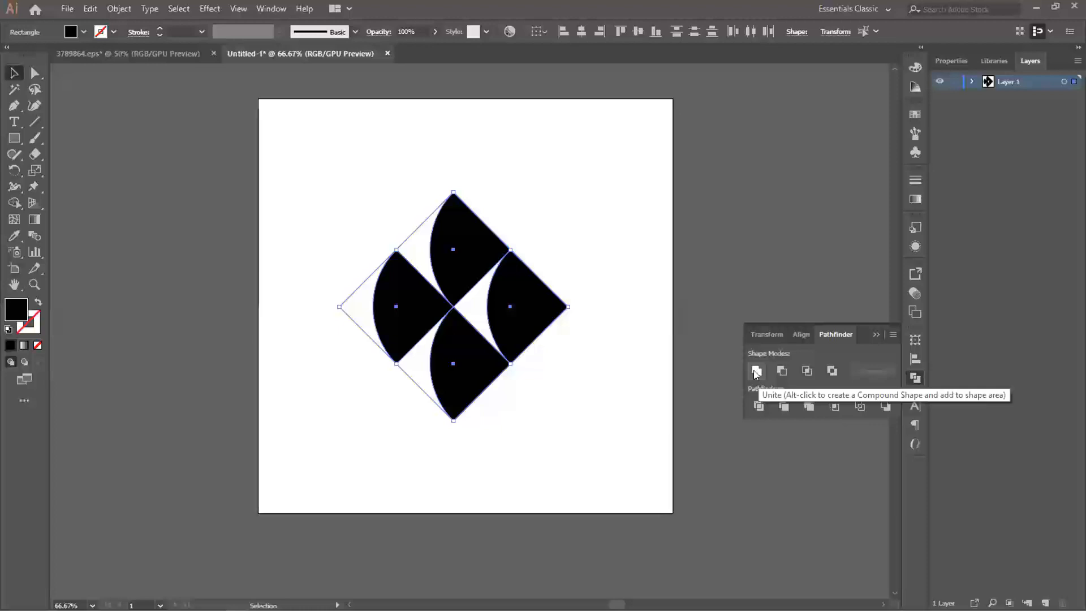
click(756, 370)
click(597, 301)
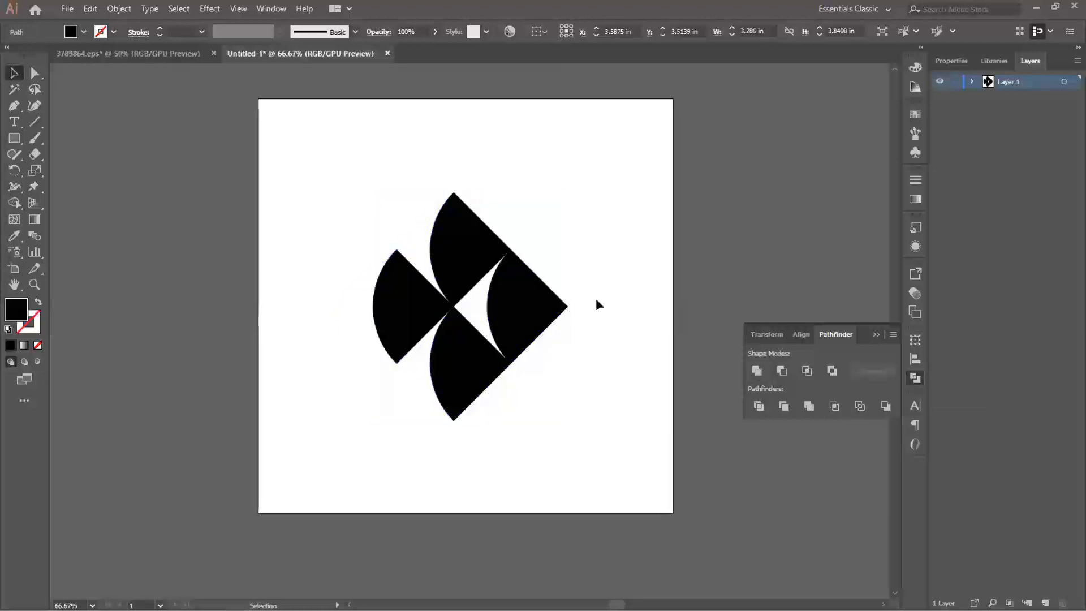
drag(521, 307, 427, 310)
click(569, 287)
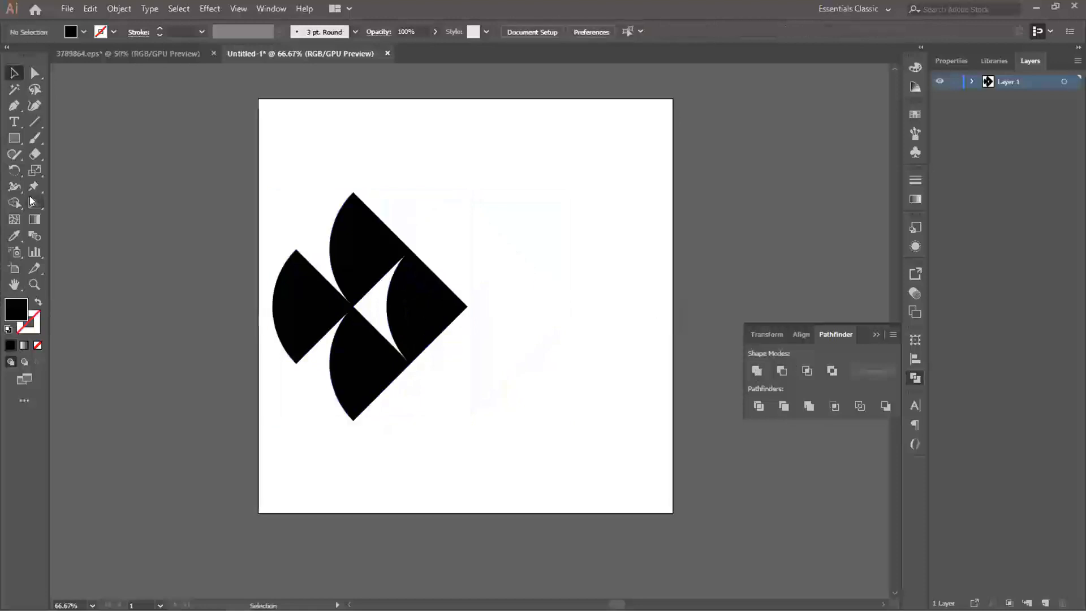
- Draw a rectangle about 1 by 1.07 in to the right of the united shape and a circle about 0.69 in wide below it
click(14, 138)
drag(540, 202, 601, 269)
drag(15, 139, 55, 154)
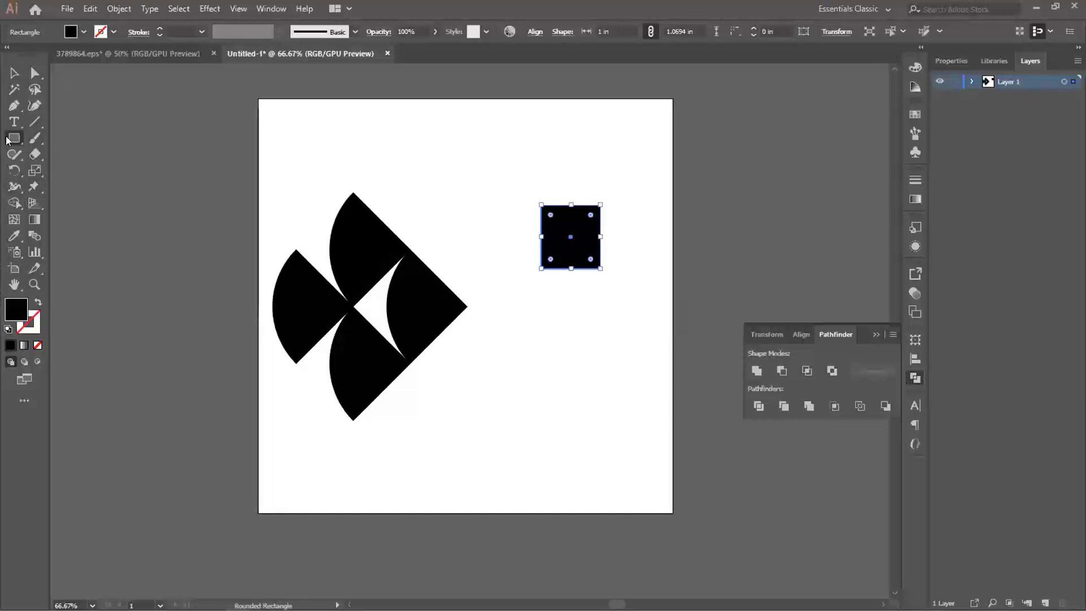
key(l)
drag(557, 298, 573, 315)
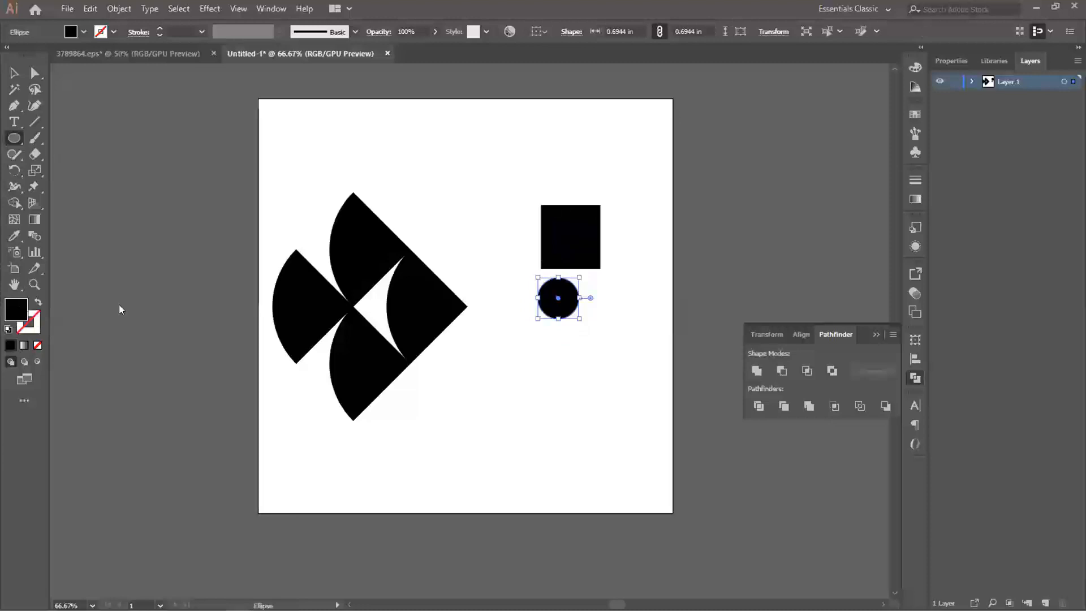
- Fill the circle with pink (ed0f5f) and move it up so it overlaps the rectangle's lower edge
double_click(16, 310)
click(210, 59)
click(178, 61)
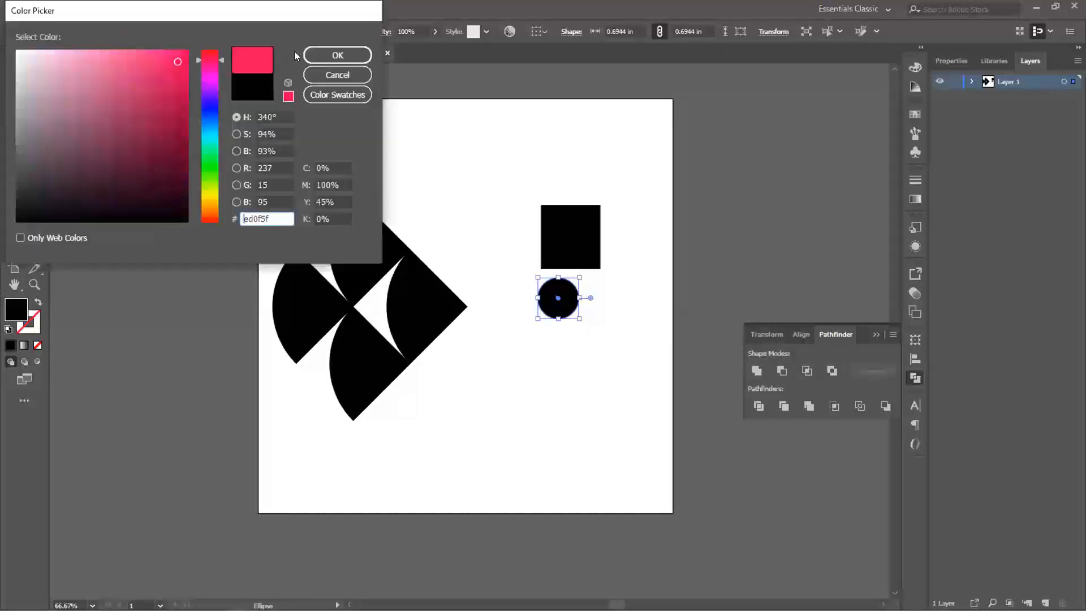
click(319, 52)
key(v)
drag(564, 308, 576, 280)
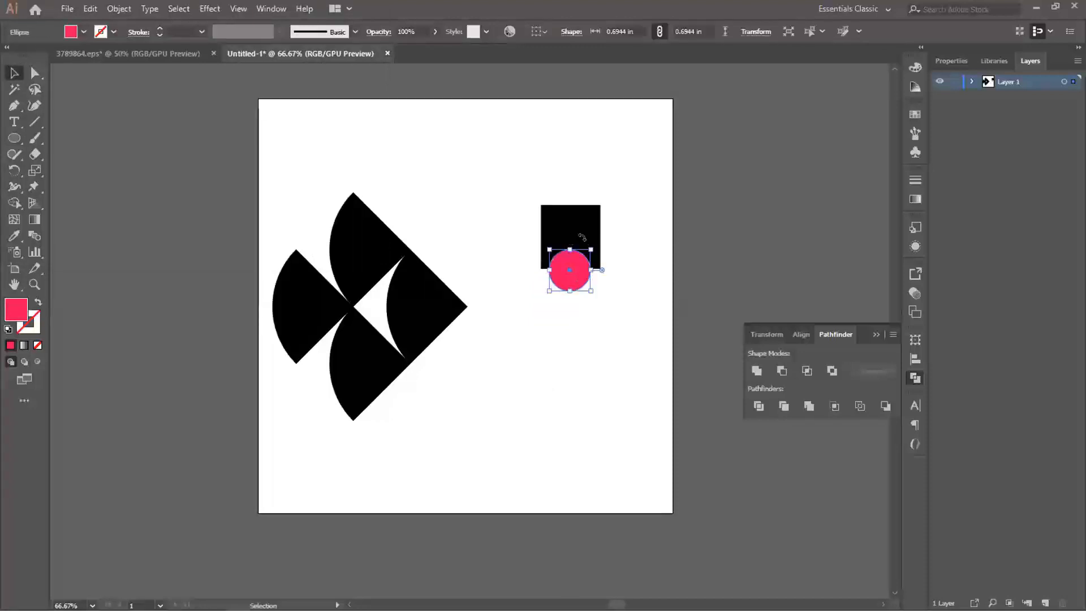
- Try uniting the black rectangle and the pink circle with Pathfinder and undo the union
drag(522, 183, 604, 283)
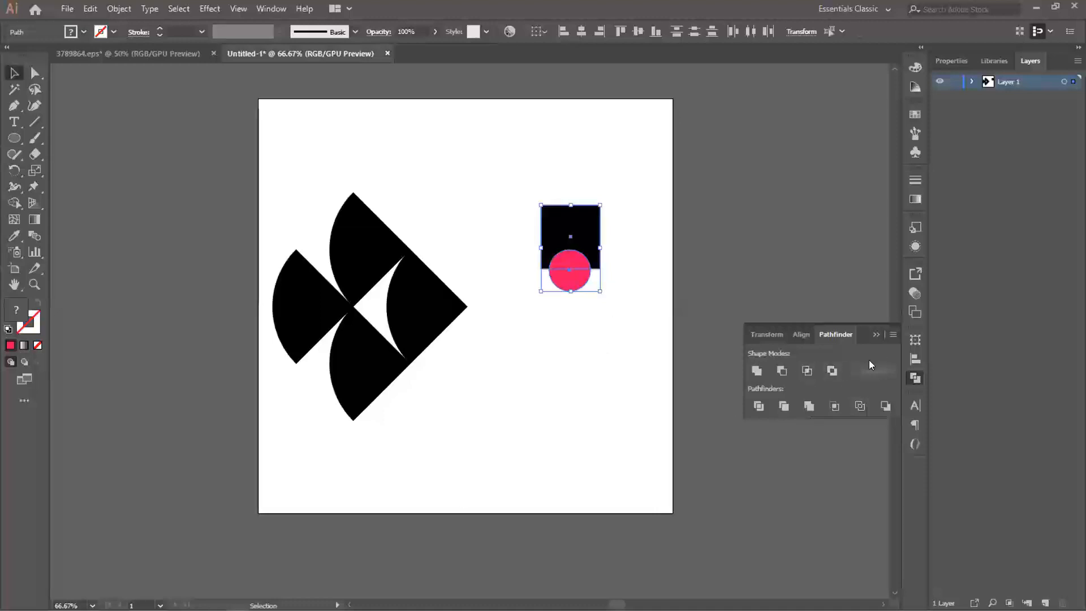
click(756, 370)
click(622, 429)
key(a)
key(ctrl+z)
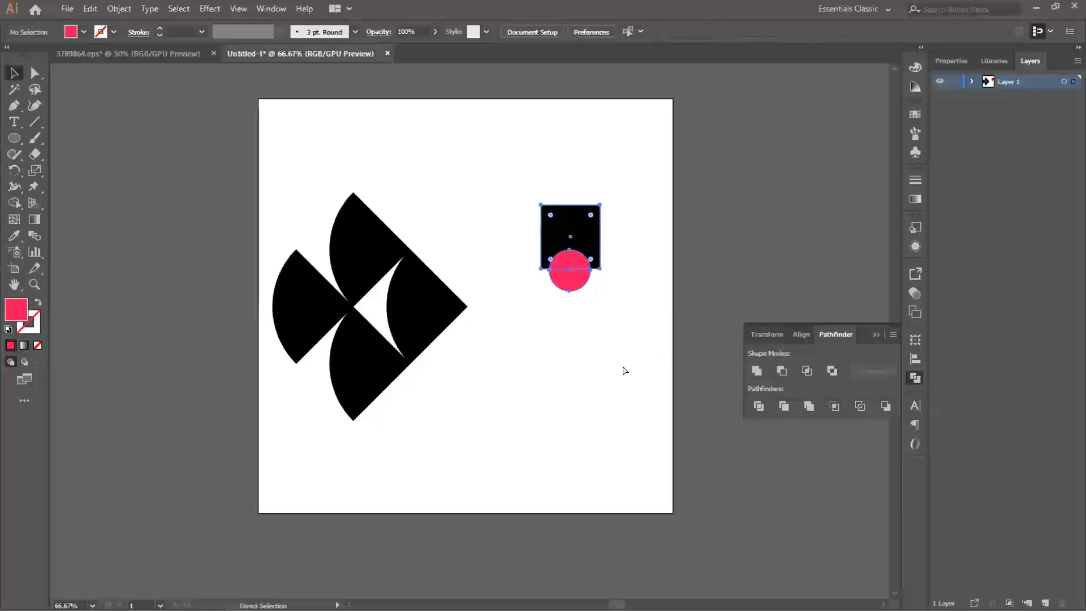
key(v)
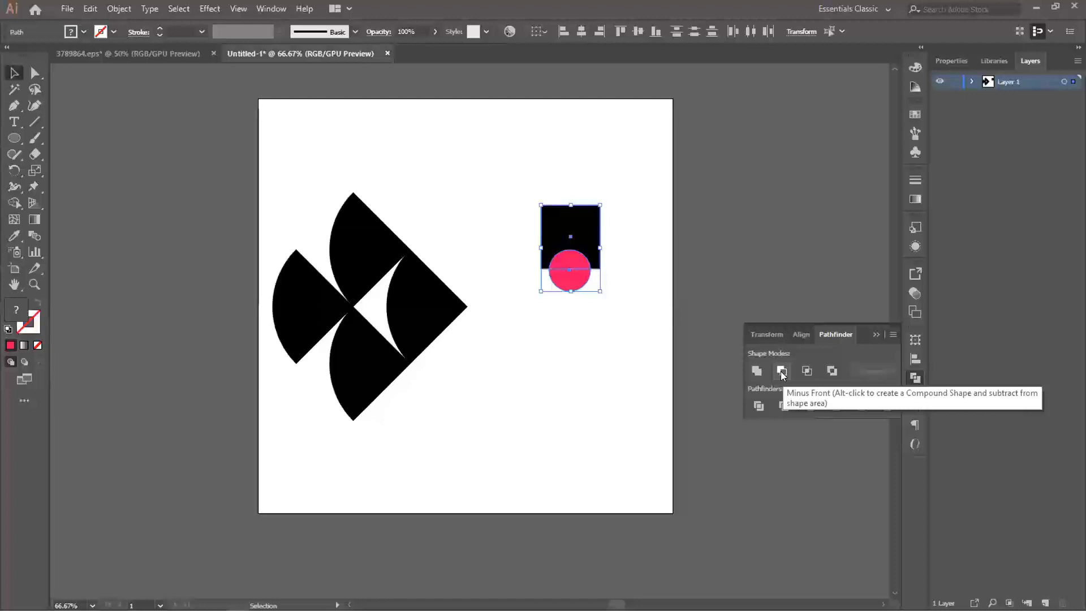
- Try subtracting the pink circle from the black rectangle with Pathfinder's Minus Front mode and undo it
click(782, 371)
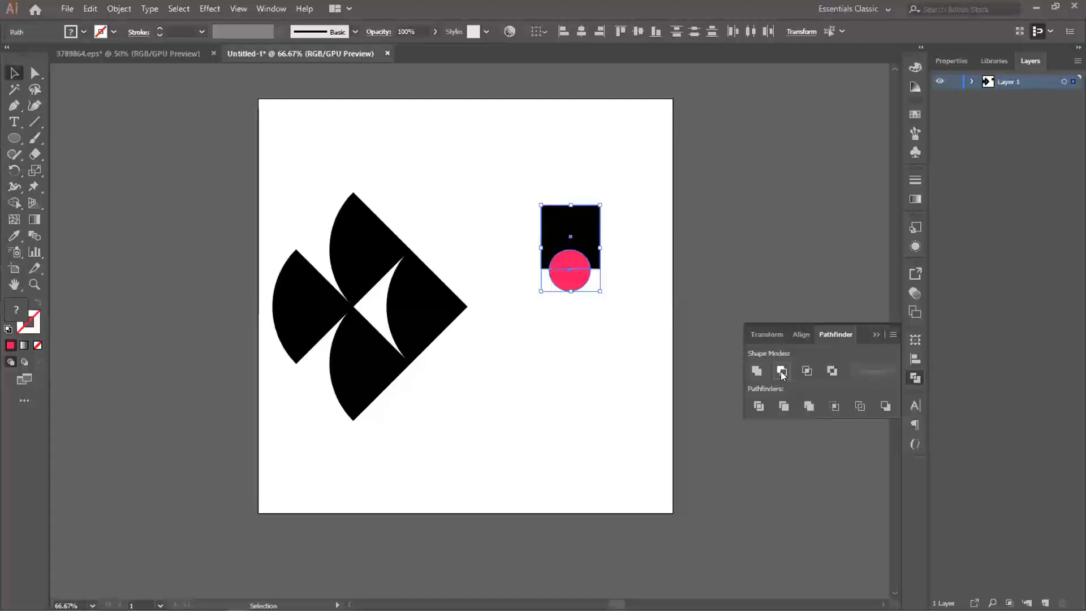
click(614, 342)
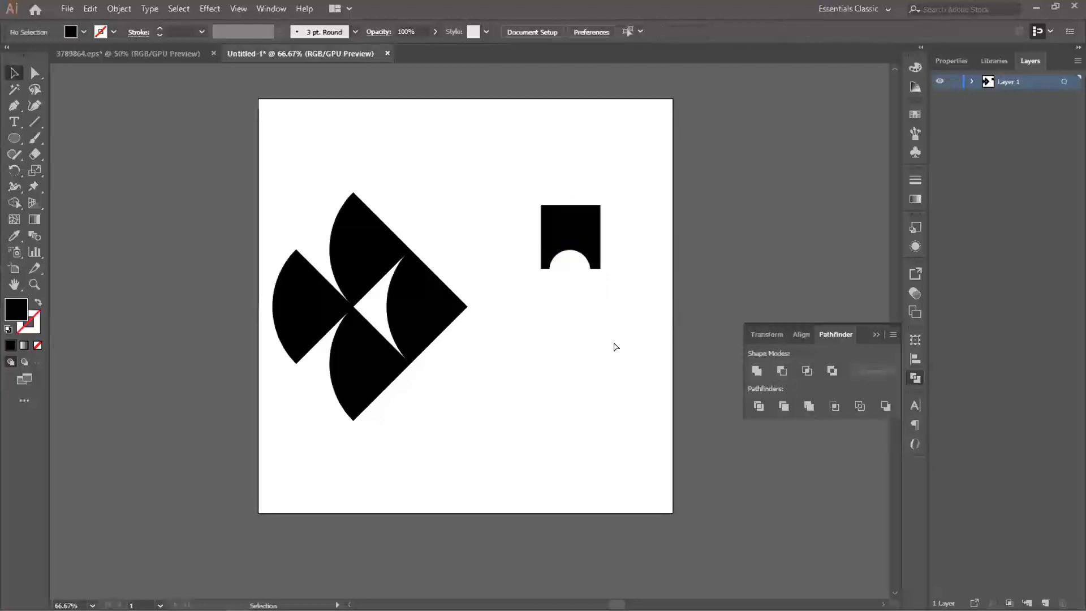
key(ctrl+z)
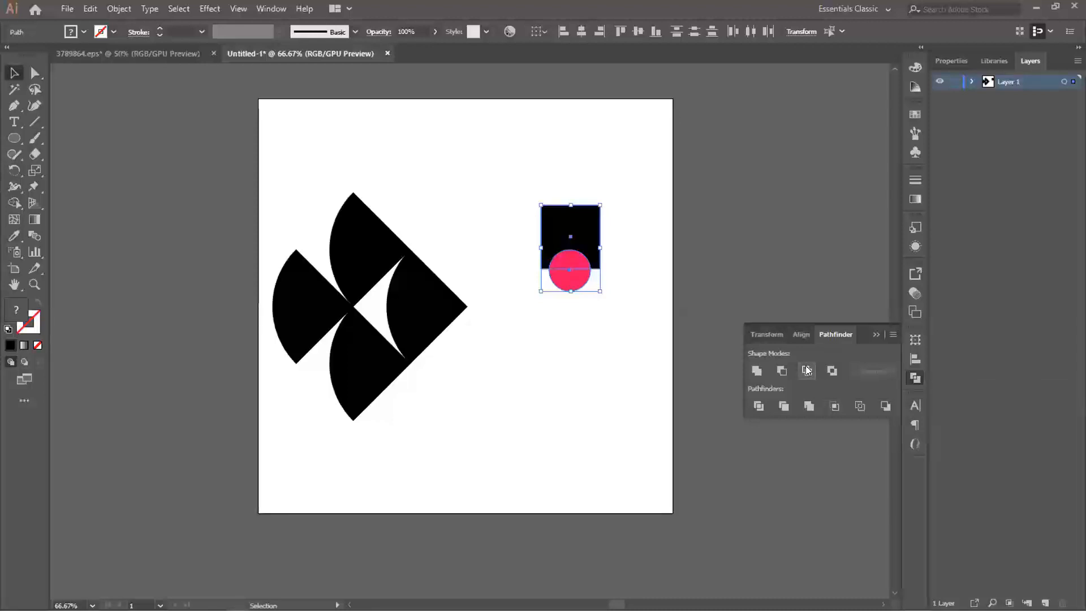
- Try the Intersect shape mode on the black rectangle and the pink circle and undo it
click(807, 370)
click(612, 331)
key(ctrl+z)
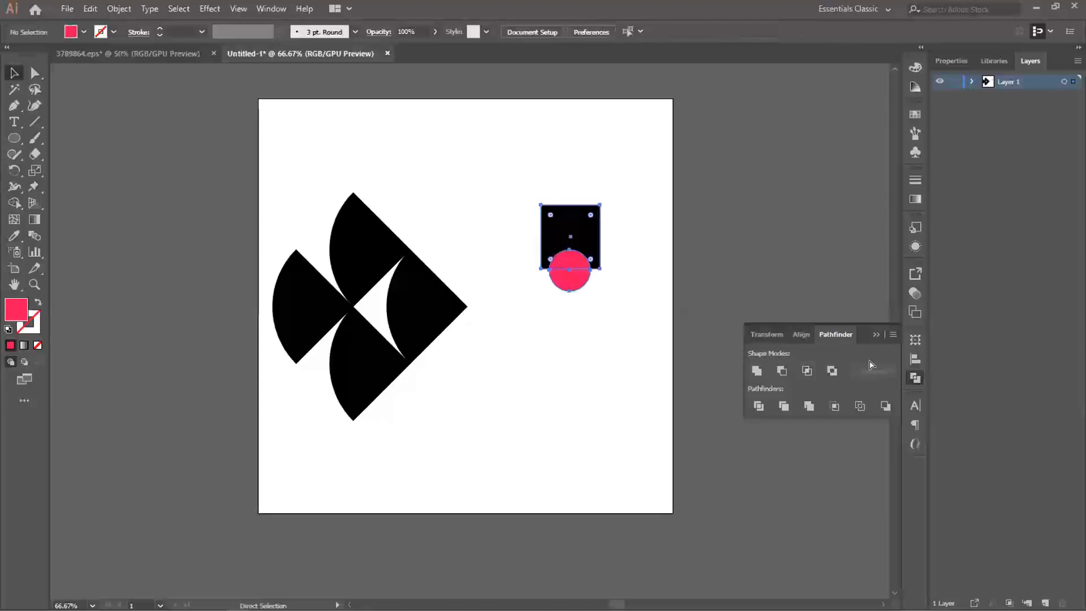
- Try the Exclude shape mode on the black rectangle and the pink circle and undo it
click(832, 371)
click(648, 339)
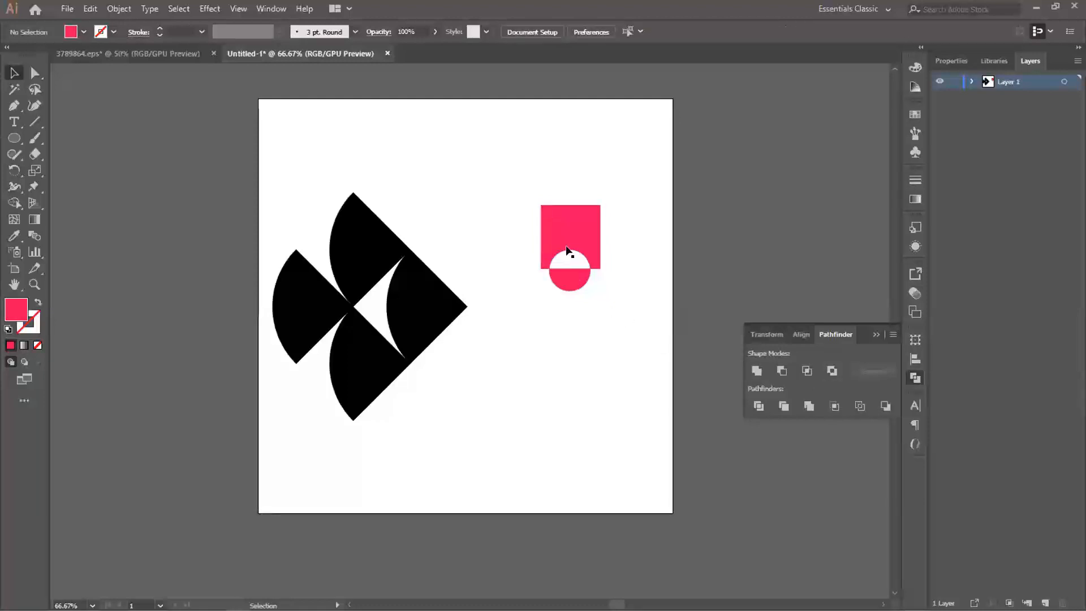
key(ctrl+z)
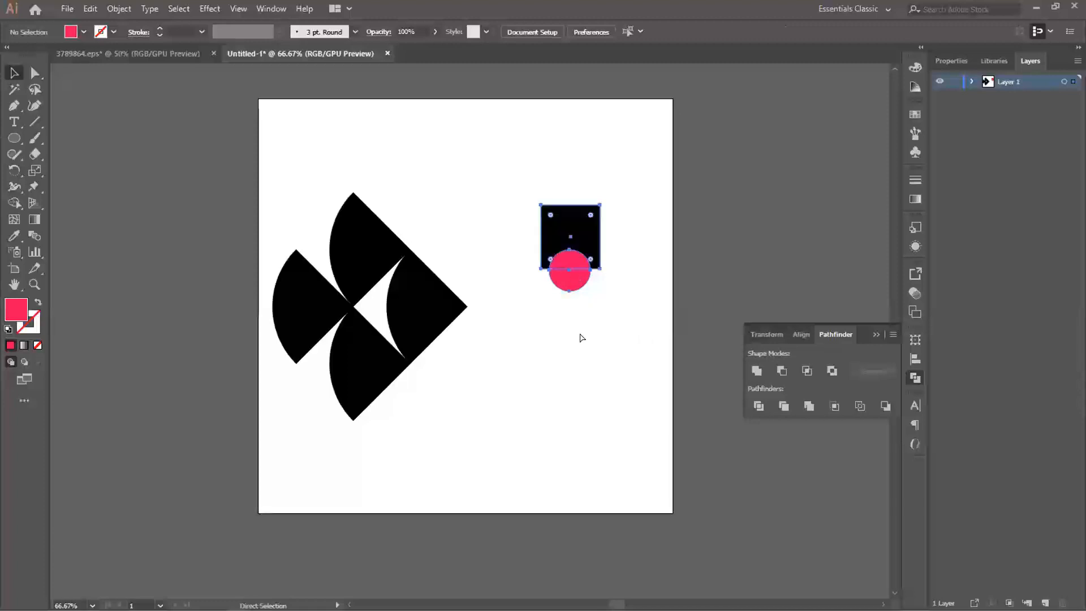
- Delete the black rectangle with the pink circle and move the united quarter-circle shape to the middle of the artboard
drag(509, 172, 589, 315)
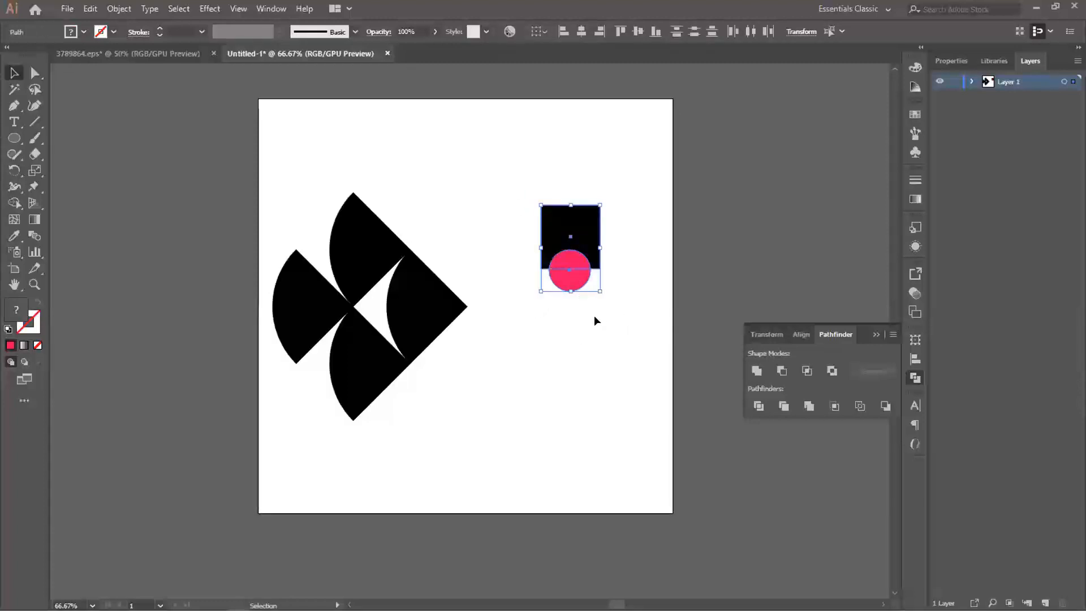
key(Delete)
click(302, 299)
drag(301, 298, 395, 305)
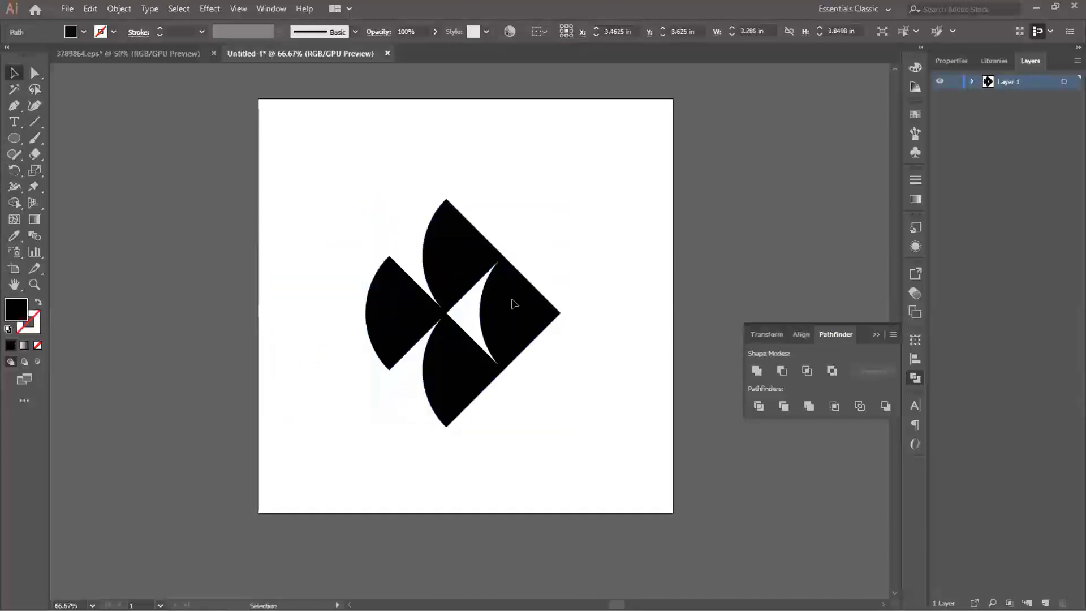
- Scale the united fish shape down to about 2.46 by 2.89 in, keeping it near the artboard's centre
drag(508, 306, 521, 305)
drag(570, 196, 549, 227)
mouse_move(503, 302)
mouse_down()
mouse_move(515, 326)
mouse_move(498, 308)
mouse_up()
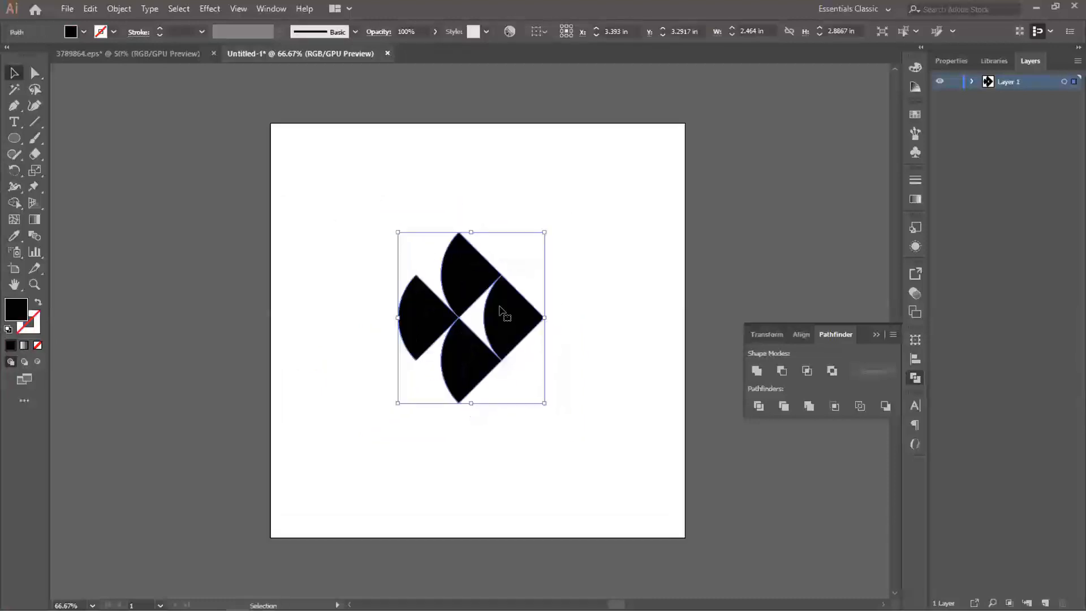
click(554, 298)
- Draw a black circle about 0.36 in wide just right of the fish's tip and align both on their vertical centres
click(13, 138)
drag(563, 314, 562, 301)
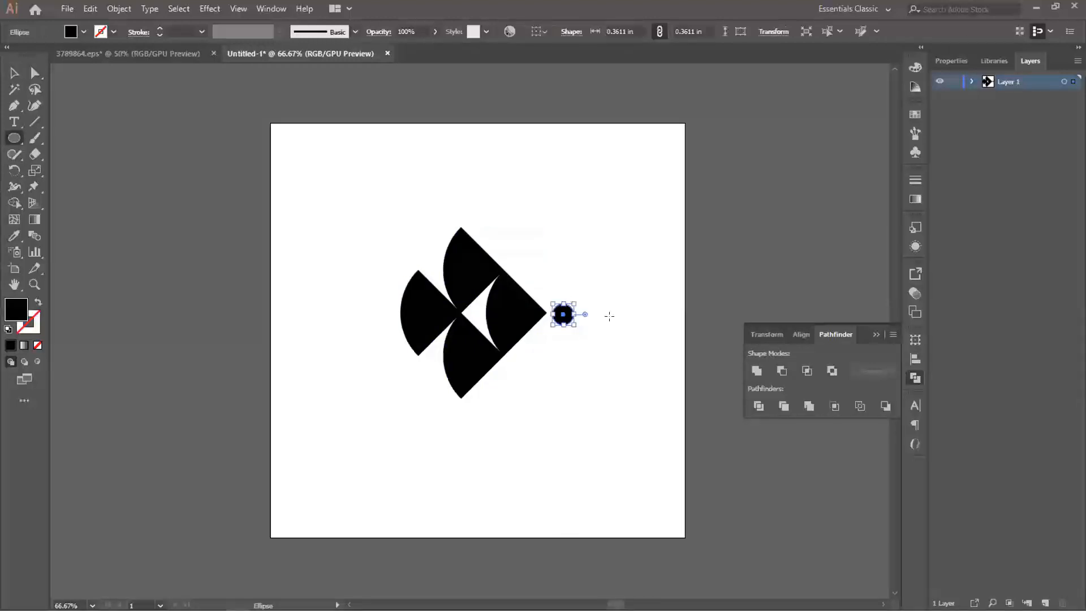
key(v)
click(554, 299)
click(532, 312)
shift+click(563, 314)
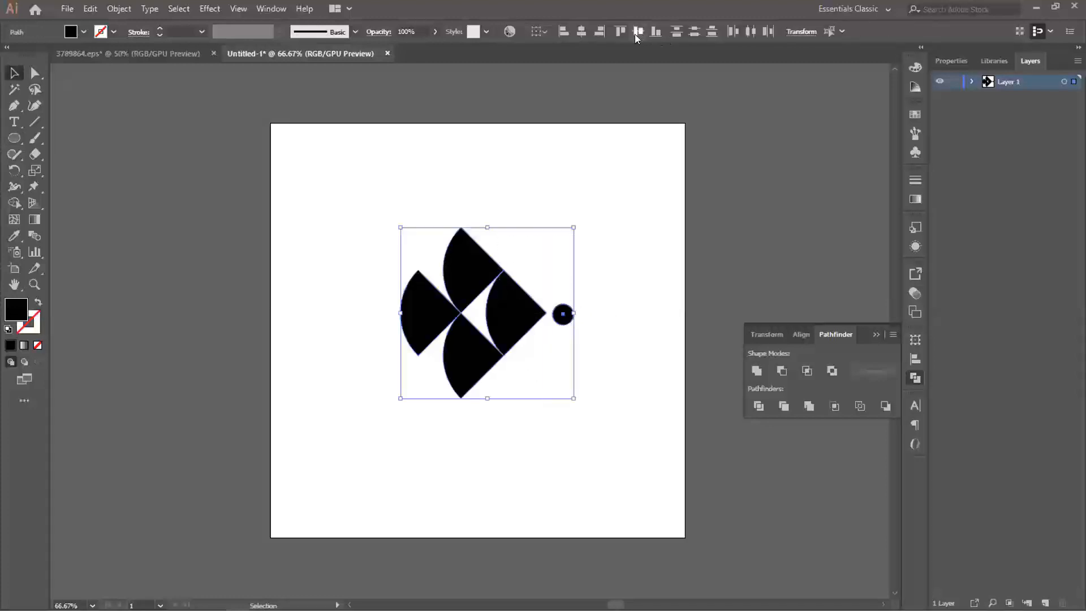
click(624, 160)
click(570, 311)
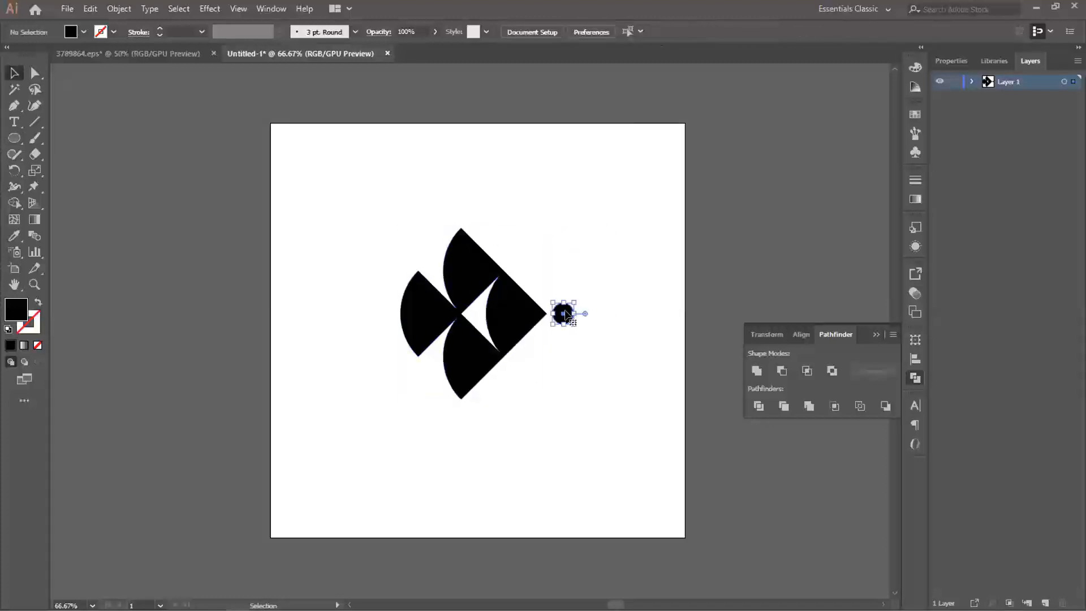
click(583, 300)
- Scale the black circle beside the fish's tip down to about 0.31 in wide
alt+scroll(578, 314, up, 2)
click(547, 313)
drag(547, 314, 572, 288)
click(606, 283)
drag(465, 268, 523, 214)
click(14, 138)
key(v)
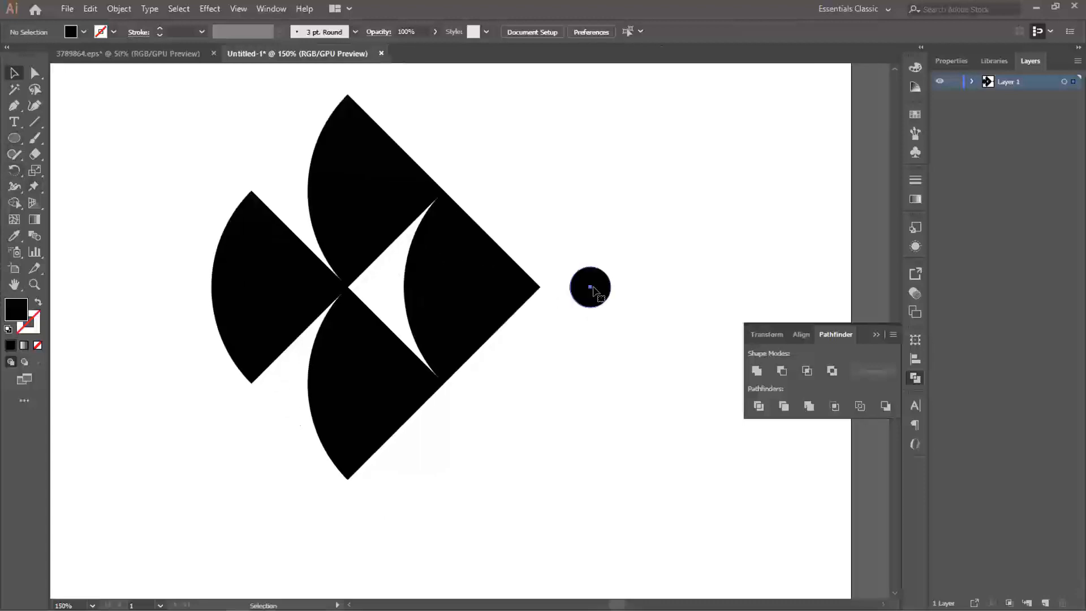
- Duplicate the black circle onto the fish's head as an eye and fill the copy with white (ffffff)
click(588, 288)
drag(590, 289, 490, 279)
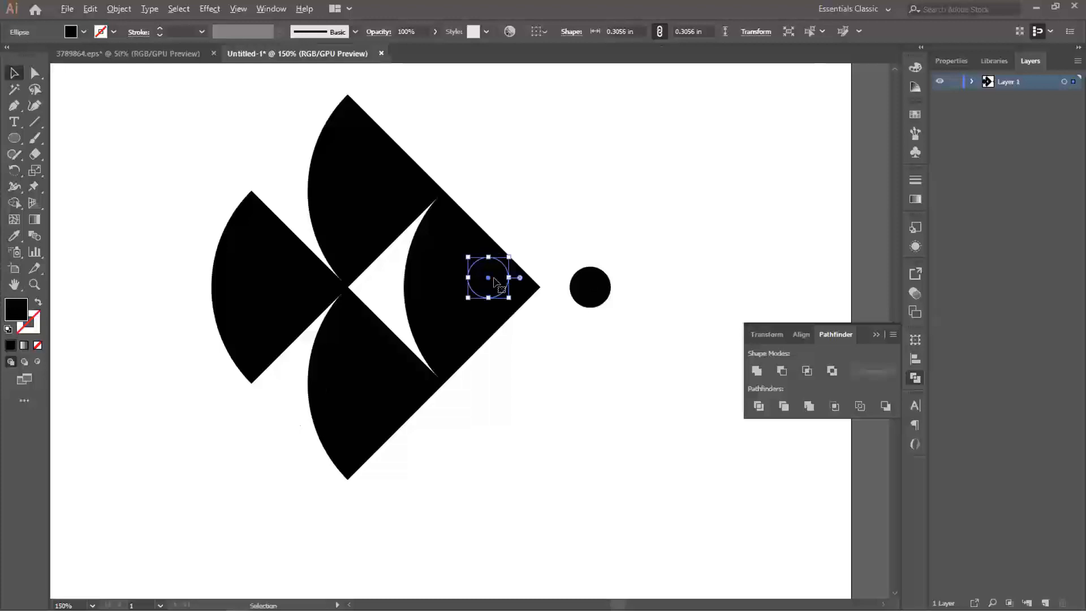
double_click(16, 309)
text(ffffff)
click(338, 57)
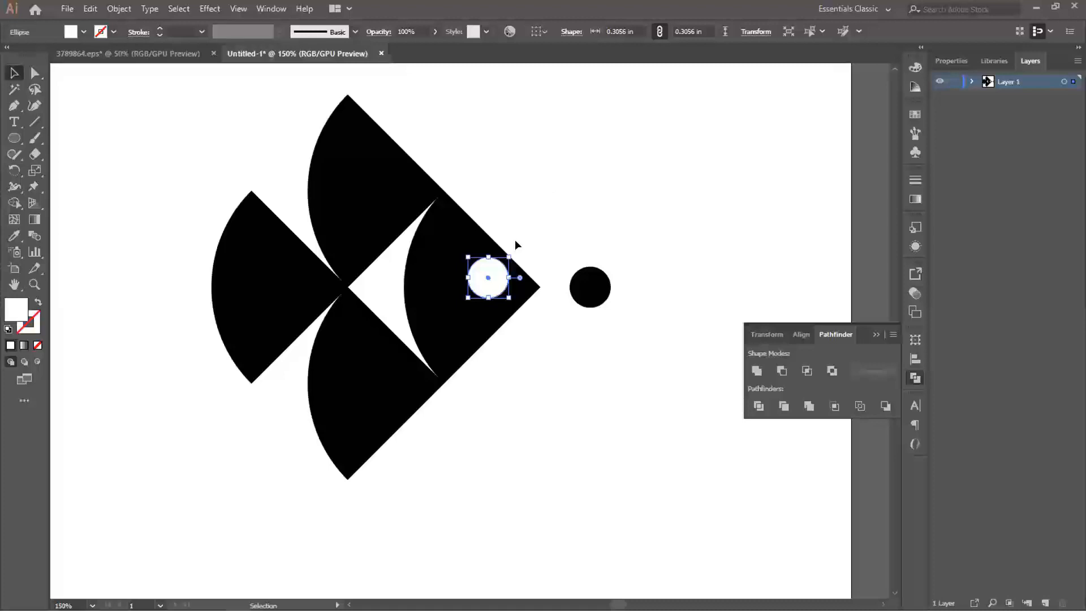
- Scale the white eye circle down to about 0.17 in wide
drag(509, 257, 502, 263)
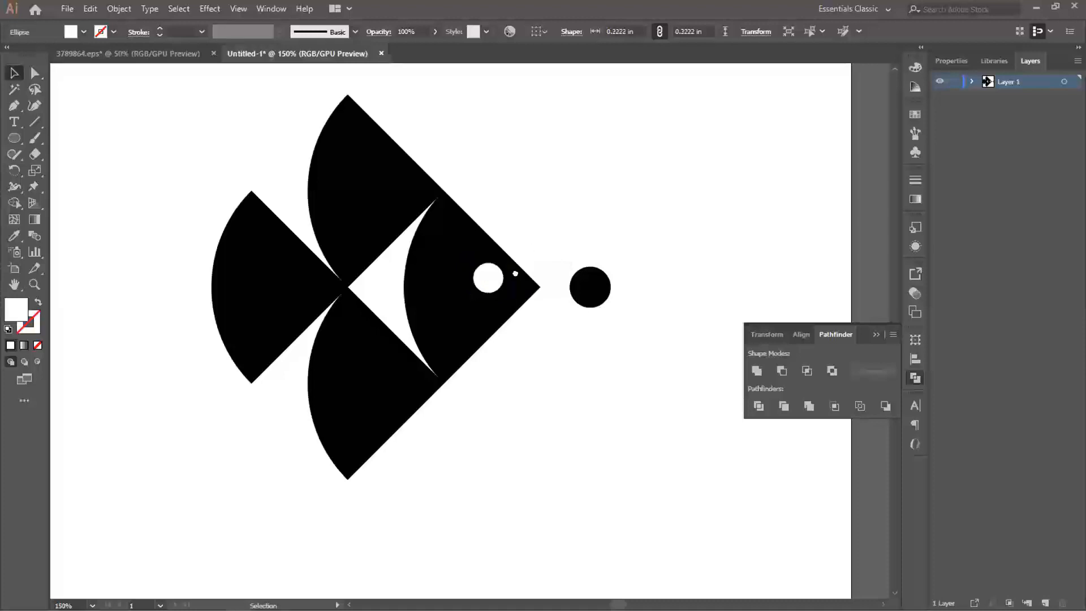
click(484, 259)
mouse_move(485, 255)
mouse_down()
mouse_move(502, 247)
mouse_move(491, 248)
mouse_up()
key(ctrl+z)
key(v)
click(526, 236)
key(ctrl+minus)
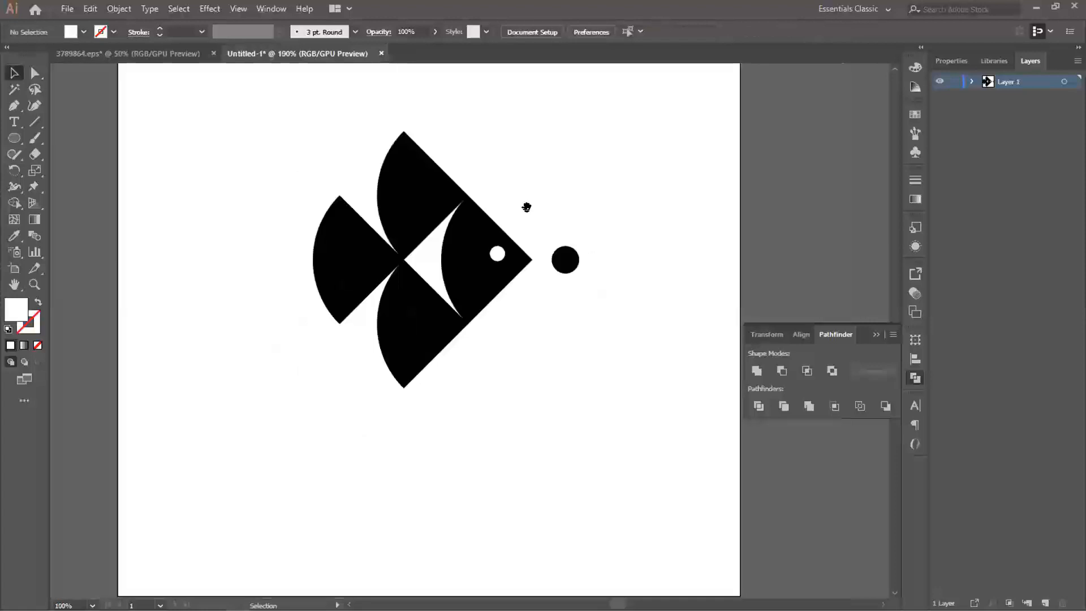
key(ctrl+minus)
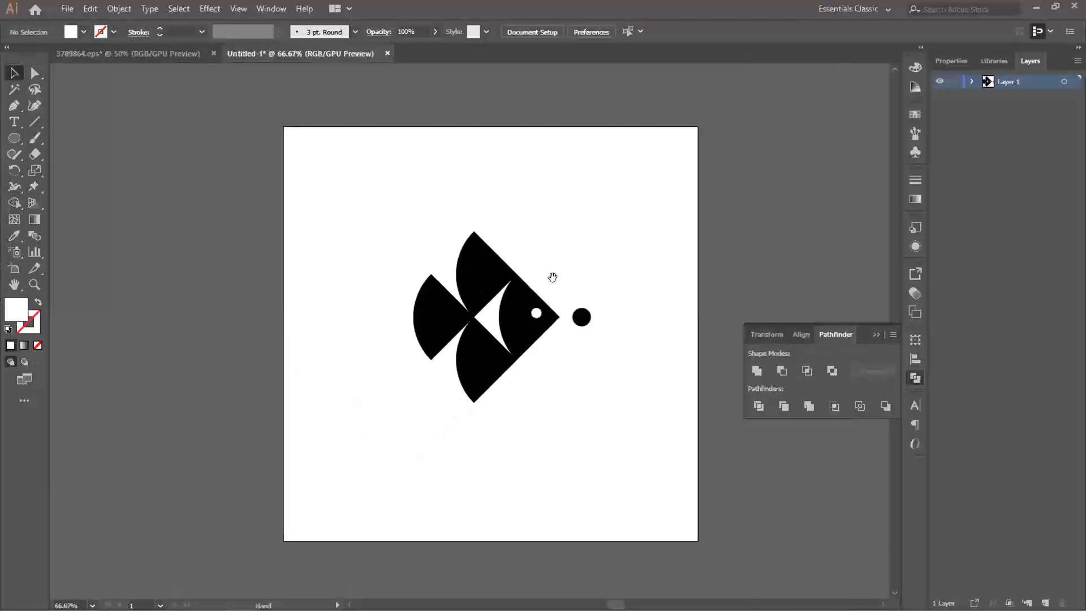
- Shift the white eye circle slightly toward the fish's tip
key(ctrl+plus)
key(ctrl+plus)
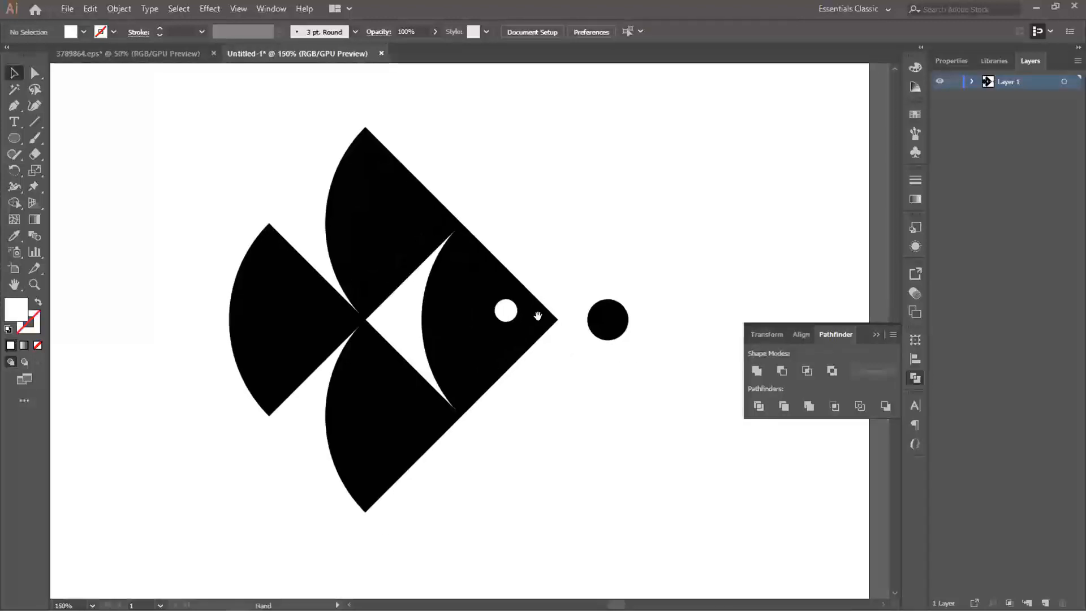
click(507, 314)
drag(507, 313, 513, 314)
click(558, 266)
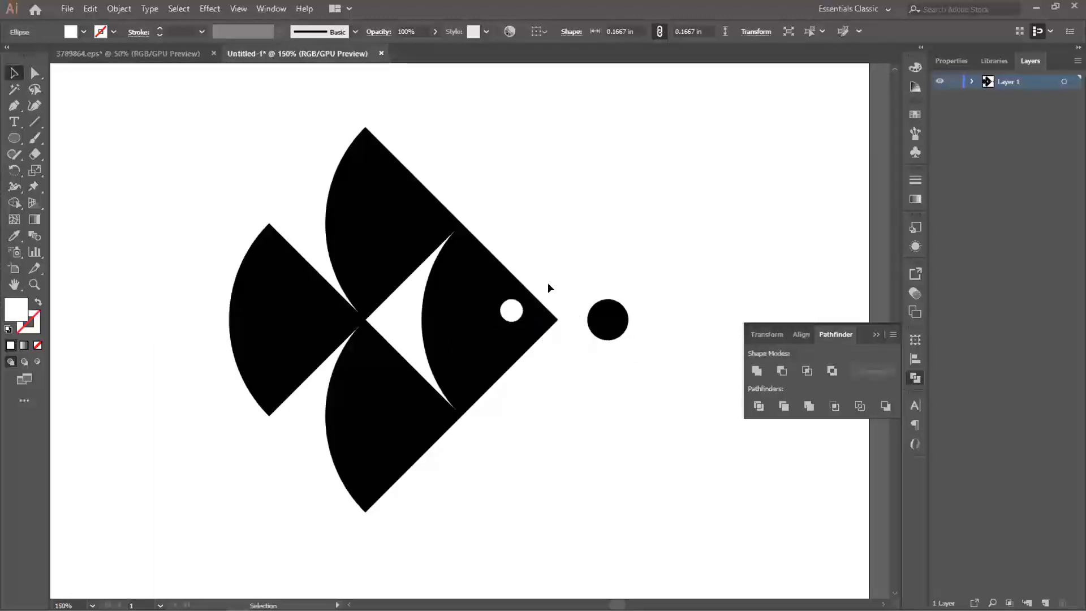
key(ctrl+minus)
key(ctrl+minus)
drag(547, 242, 509, 212)
- Cut the white eye circle out of the fish shape with Pathfinder's Minus Front mode
scroll(530, 287, up, 2)
click(487, 274)
shift+click(475, 296)
click(781, 372)
click(528, 329)
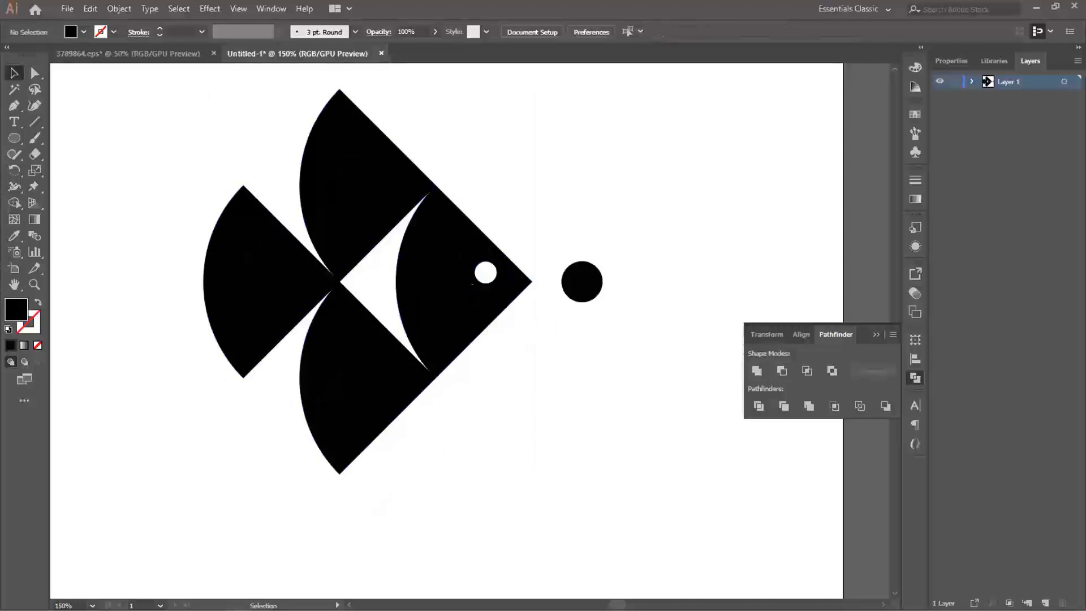
- Nudge the black circle left so it sits slightly closer to the fish's tip
scroll(485, 274, down, 1)
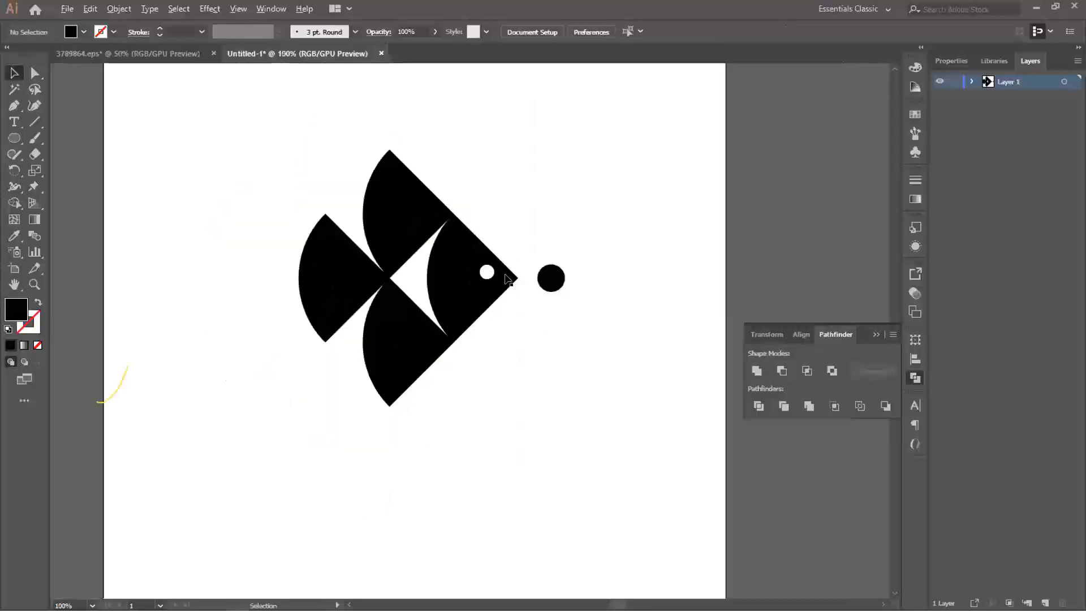
scroll(508, 279, down, 1)
click(543, 294)
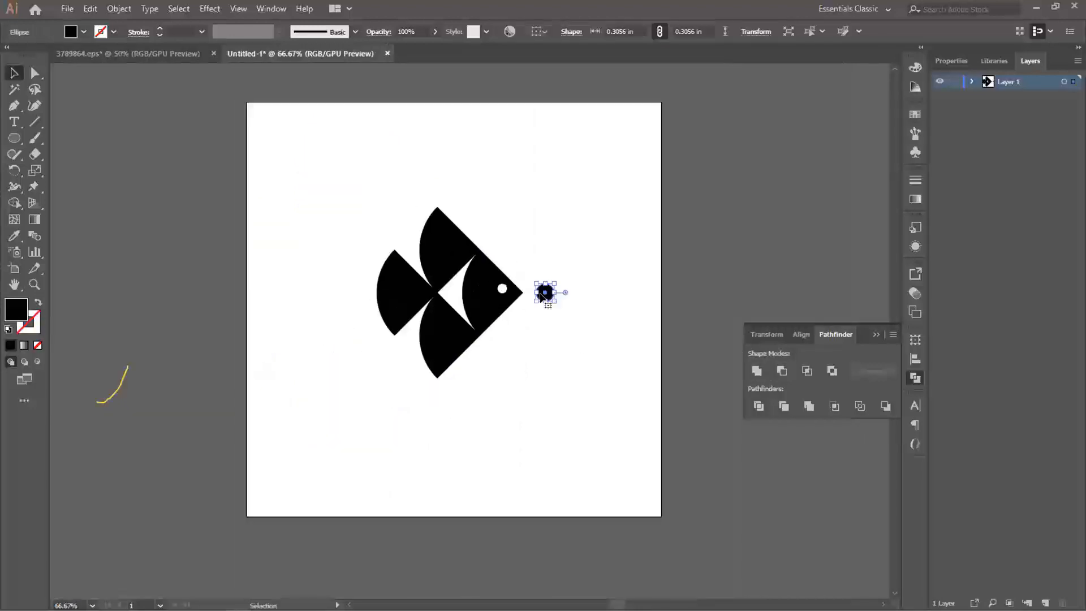
key(Left)
key(Left)
key(Left)
key(Left)
click(609, 263)
scroll(549, 270, up, 1)
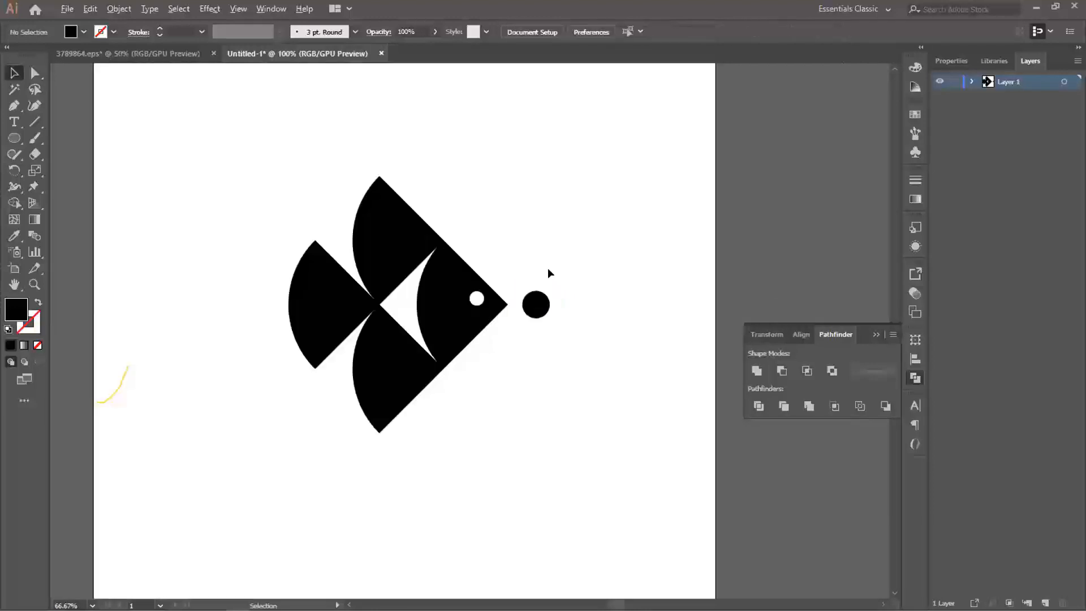
scroll(554, 276, down, 1)
- Group the fish with the black circle, scale the group down slightly and keep it near the artboard's centre
drag(318, 193, 610, 310)
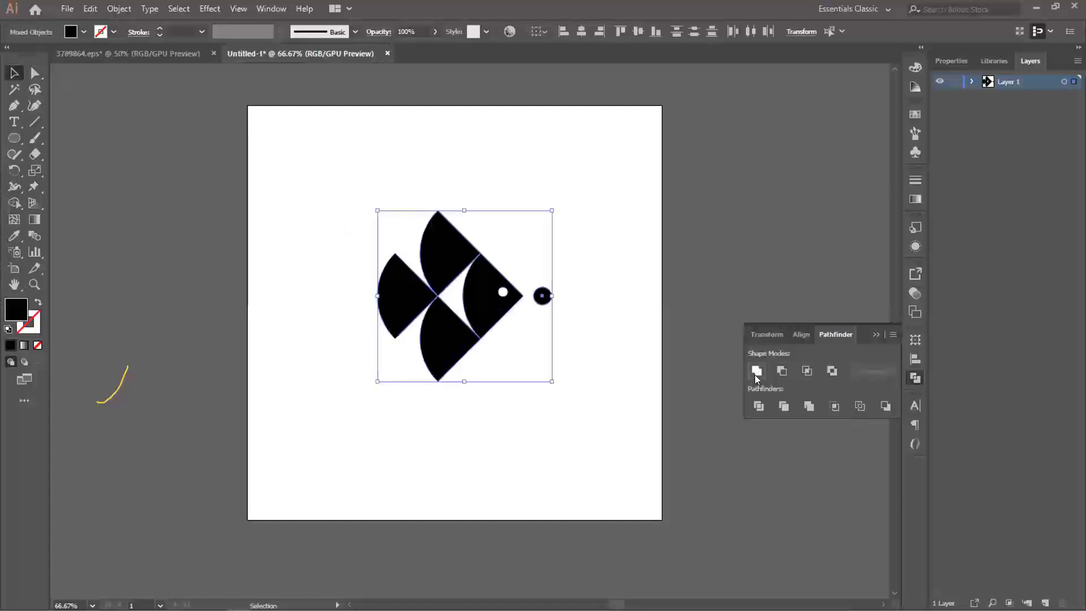
drag(495, 305, 490, 300)
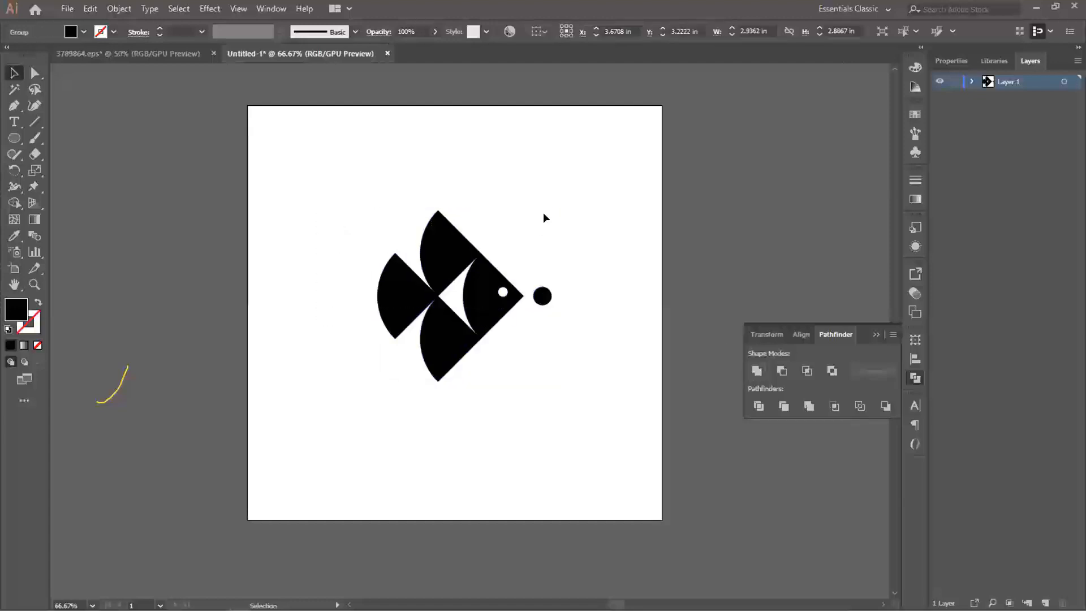
drag(544, 204, 533, 212)
click(570, 240)
drag(558, 308, 577, 311)
click(491, 299)
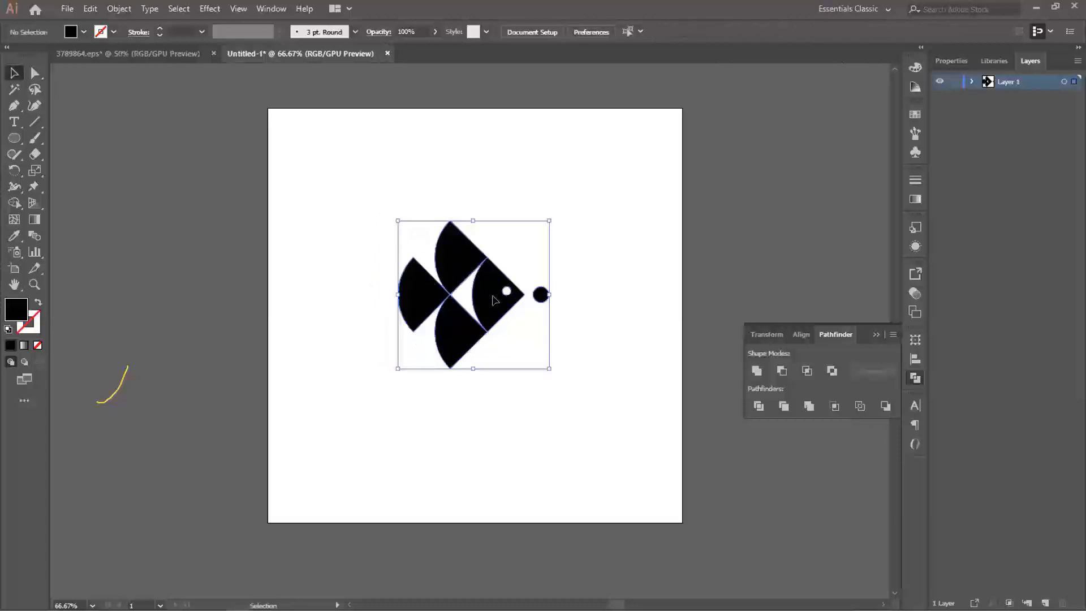
click(588, 307)
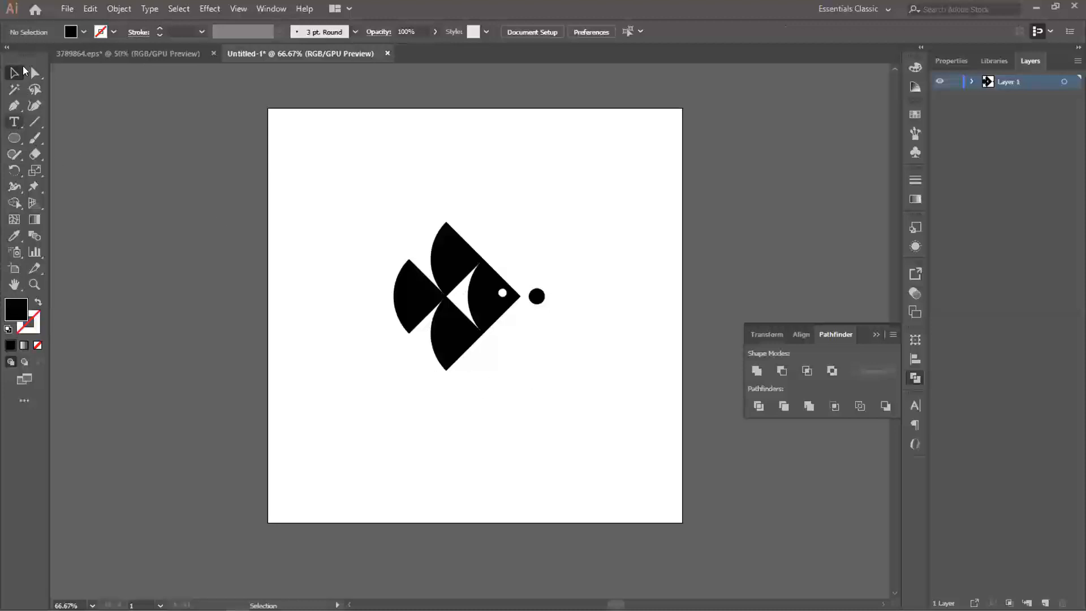
- Add centre-aligned point text reading "Sushi" below the fish
click(14, 121)
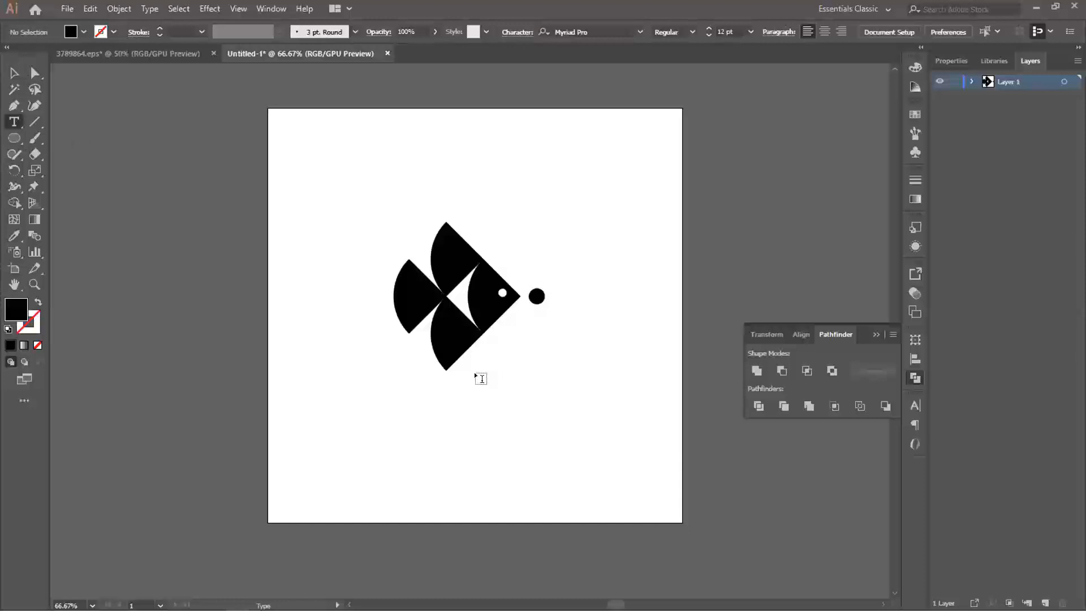
click(471, 399)
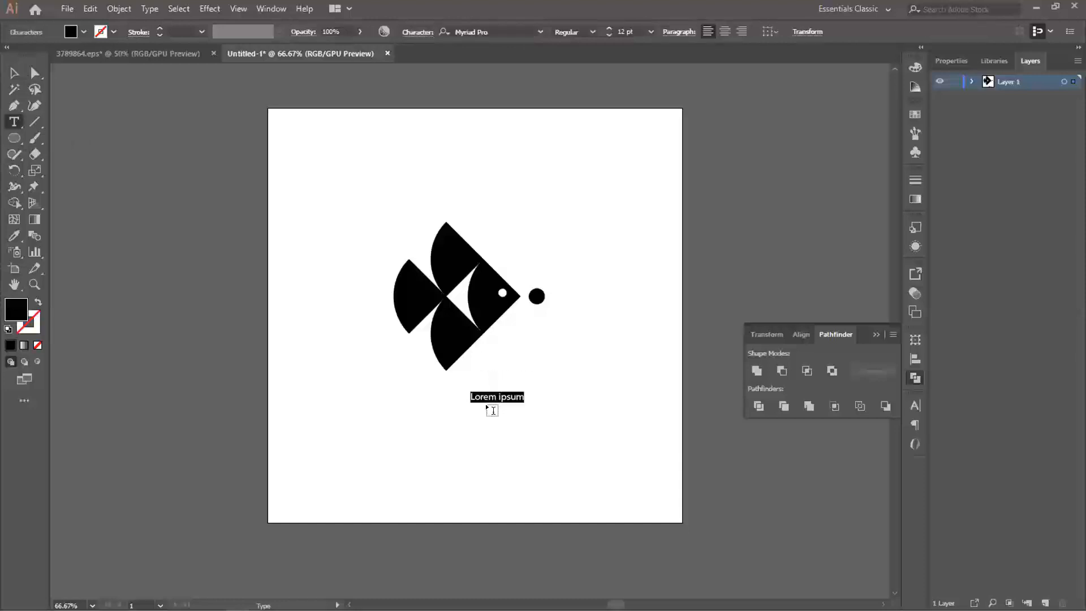
click(724, 32)
text(S)
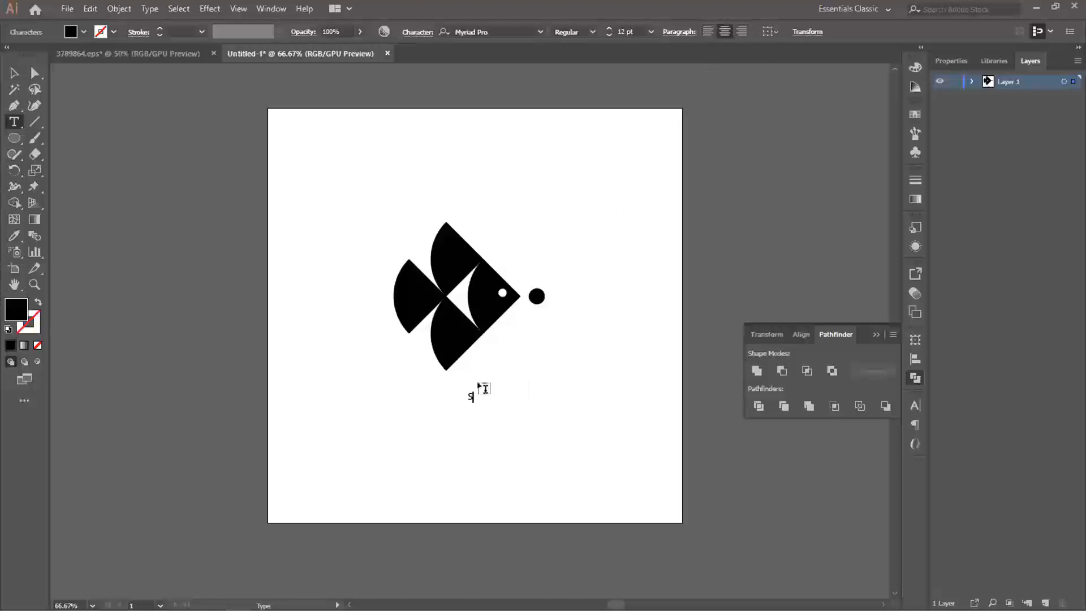
text(ushi)
key(ctrl+a)
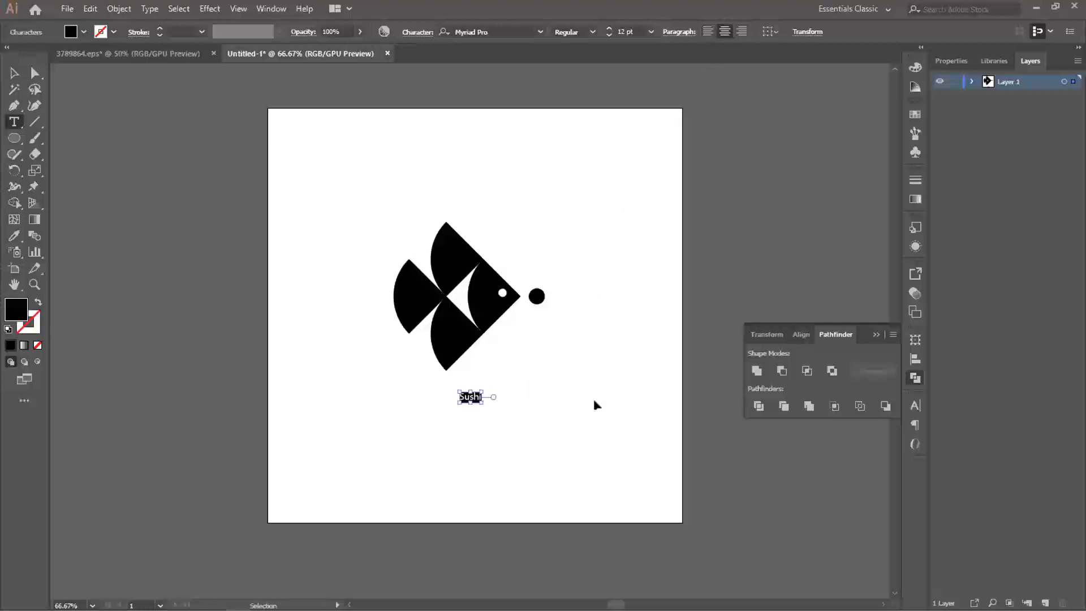
- Enlarge the "Sushi" text to about 96 pt and set its font to Wavehaus 128 Bold
click(15, 73)
drag(482, 404, 482, 429)
click(491, 31)
text(wa)
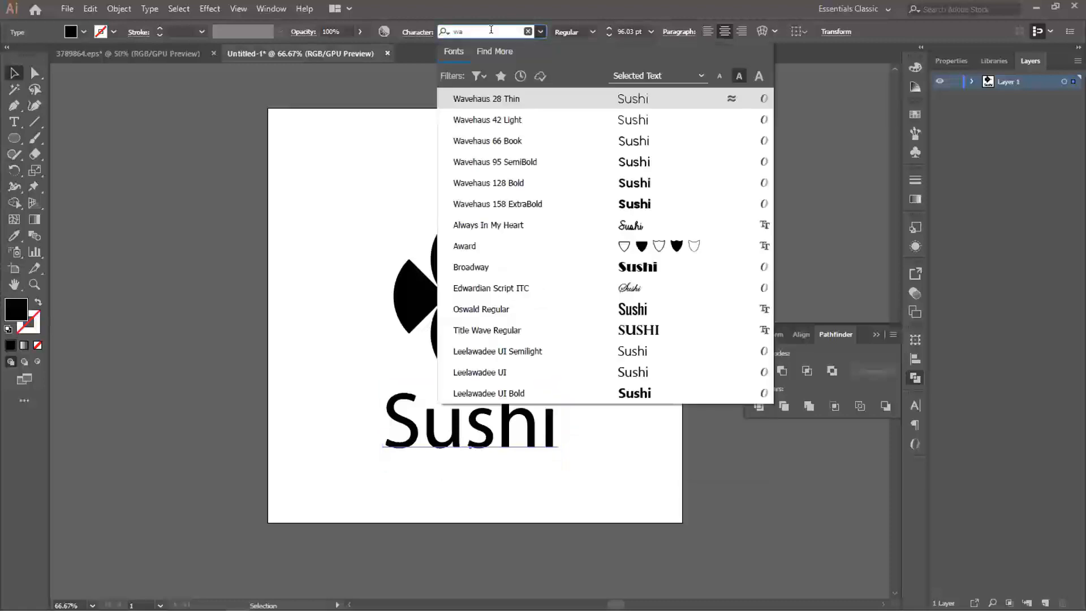
click(626, 186)
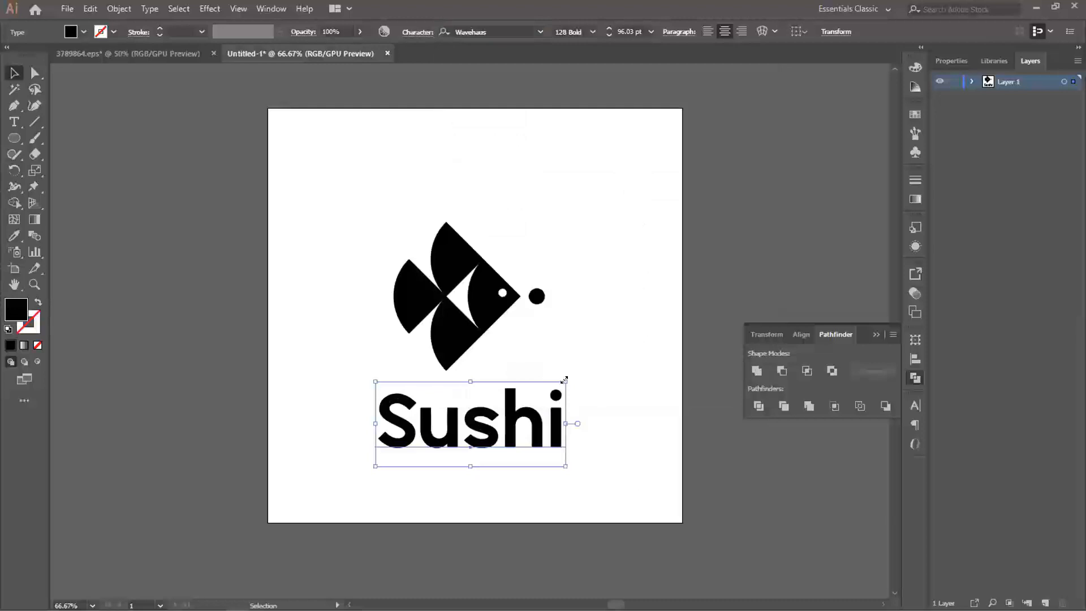
- Scale the "Sushi" text down to about 67 pt and place a copy of it directly below
drag(564, 379, 537, 388)
drag(492, 422, 492, 465)
- Replace the wording of the lower text copy with "PALACE" in capitals
key(t)
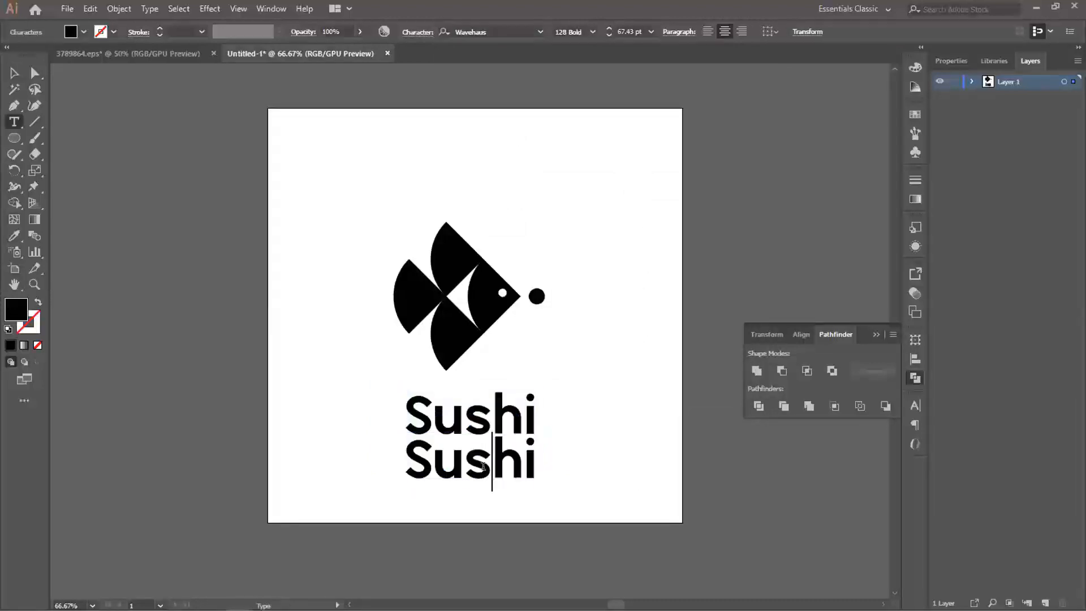
double_click(486, 472)
text(palace)
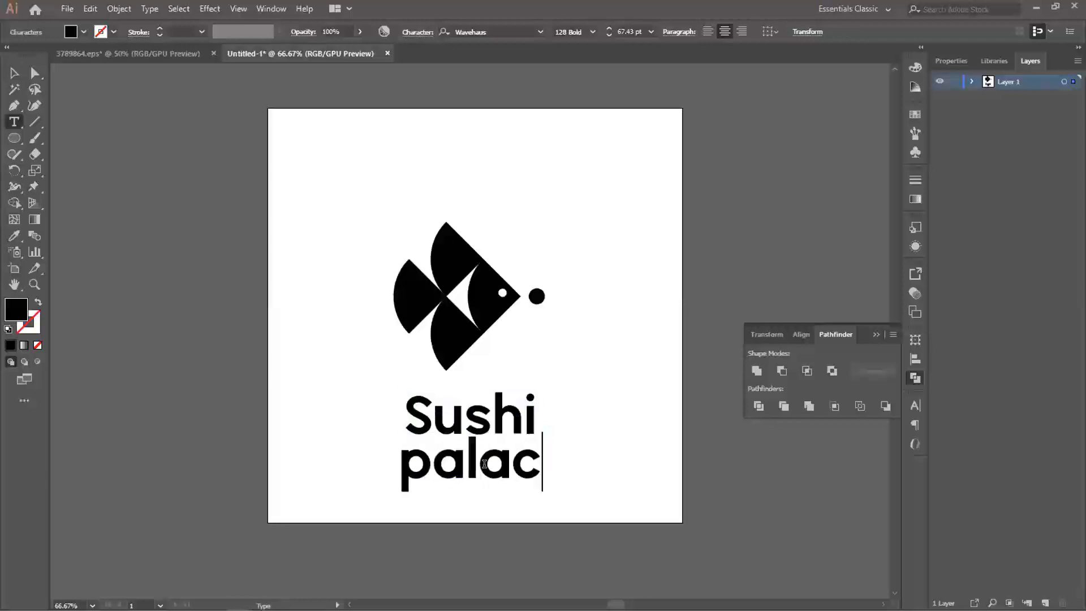
click(6, 70)
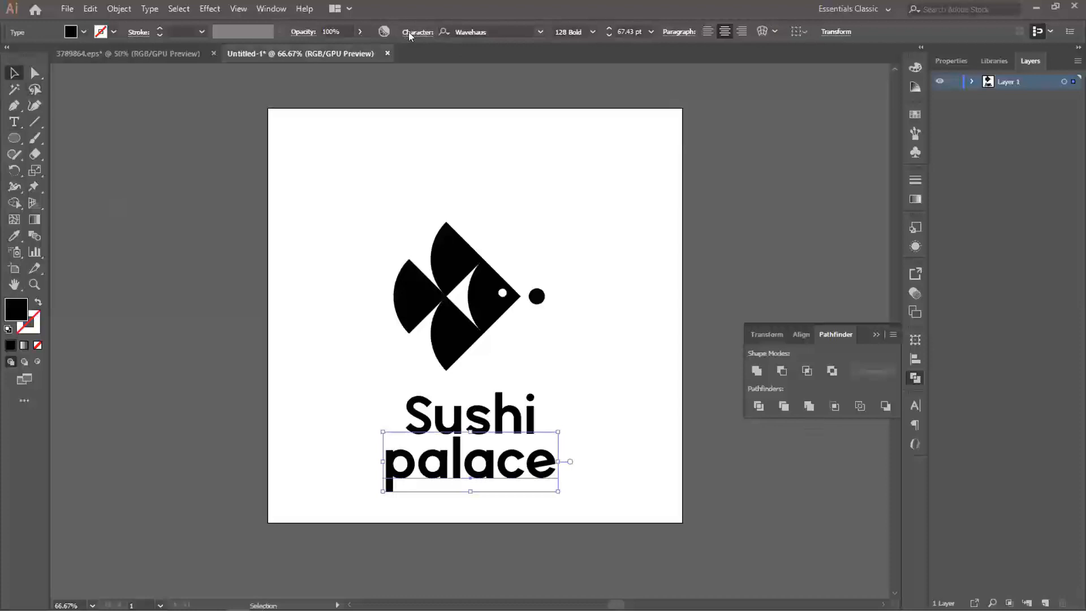
key(t)
click(518, 463)
ctrl+click(531, 467)
double_click(533, 469)
text(PALACE)
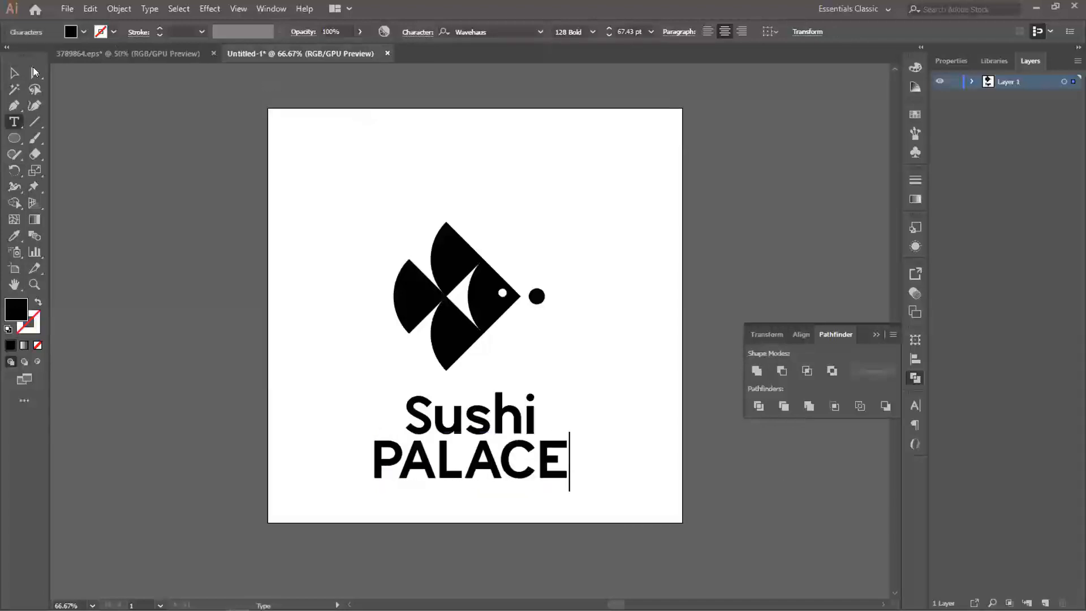
key(Escape)
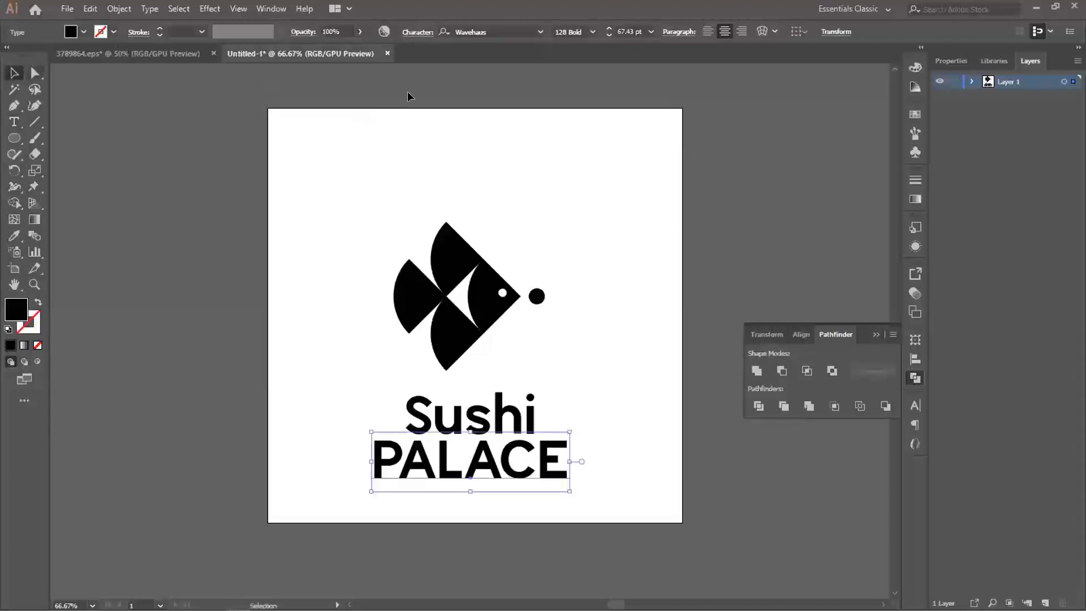
- Set the "PALACE" text to the 42 Light weight and scale it down to about 31 pt
click(591, 31)
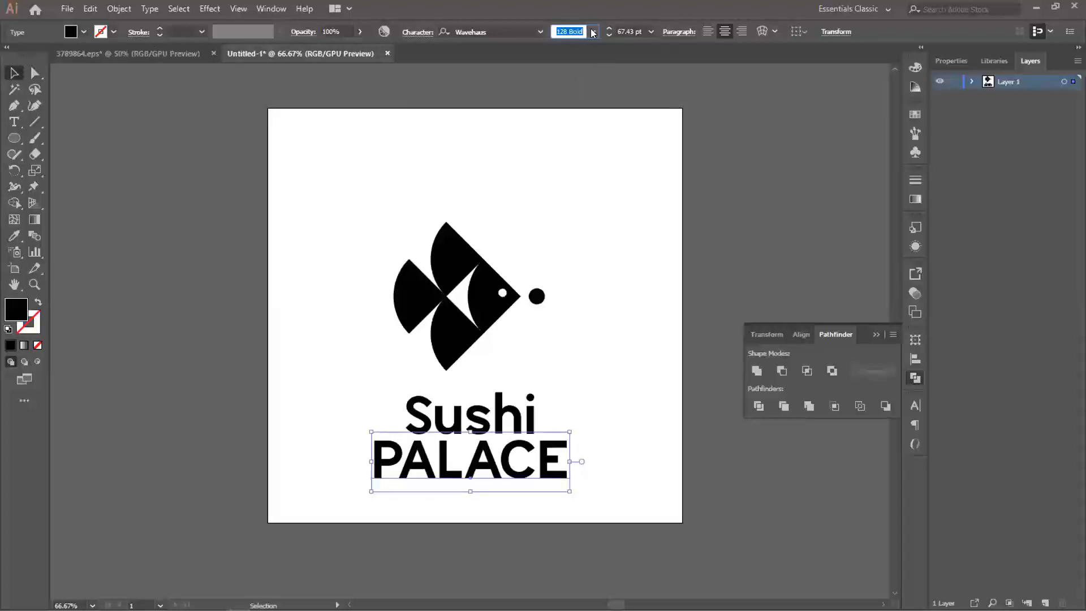
click(593, 32)
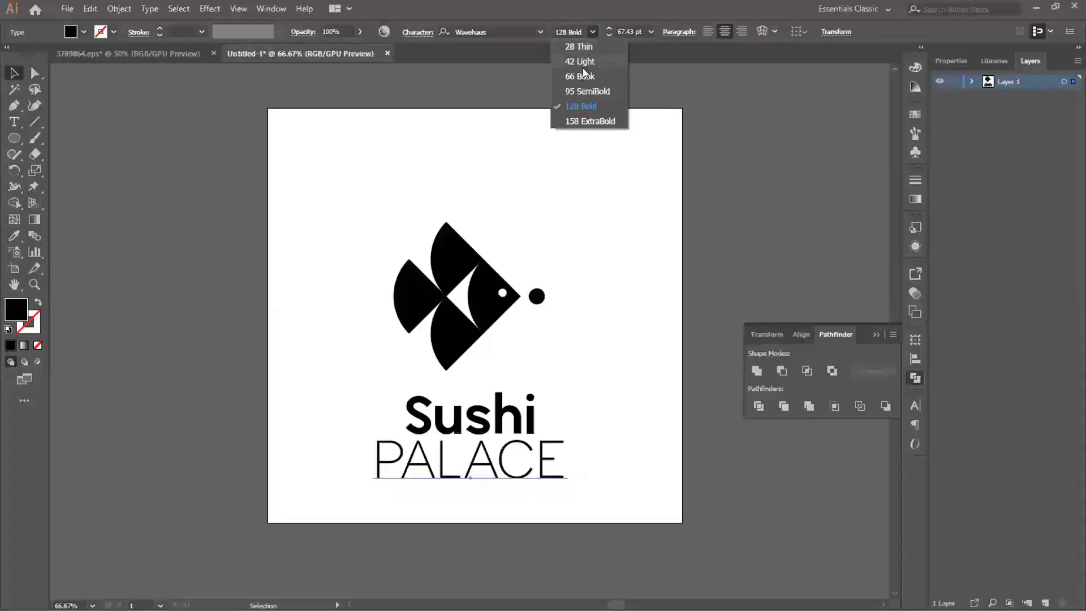
click(583, 62)
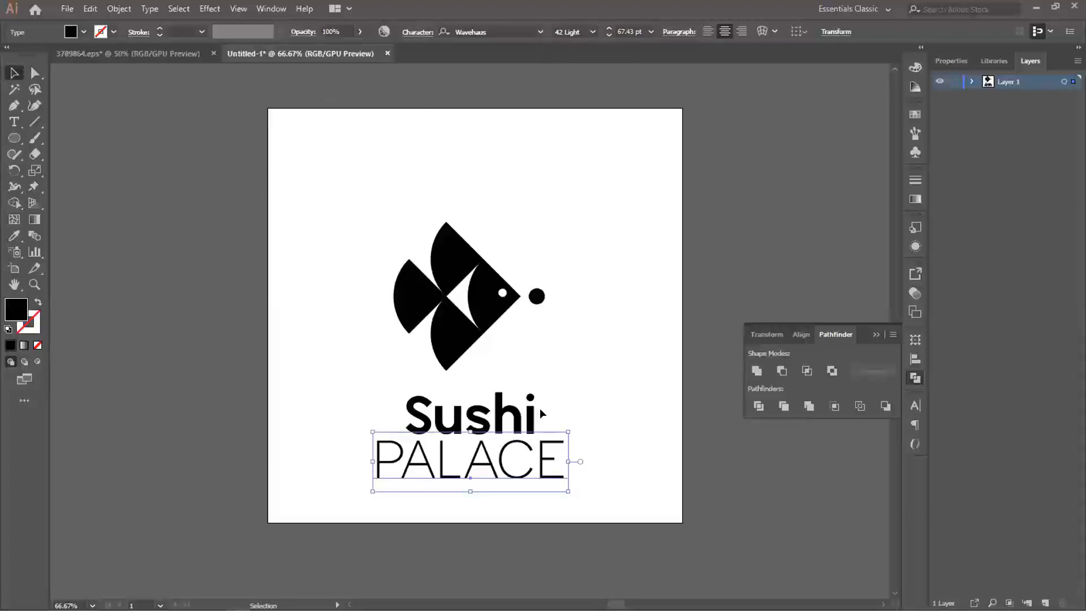
drag(568, 431, 516, 444)
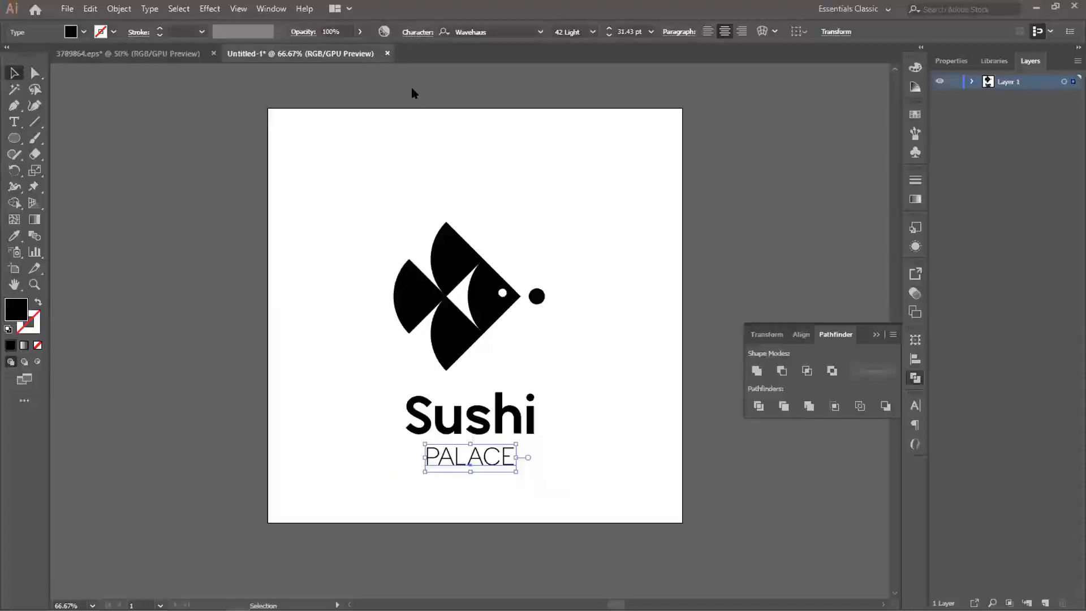
- Set the tracking of the "PALACE" text to 1000
click(417, 32)
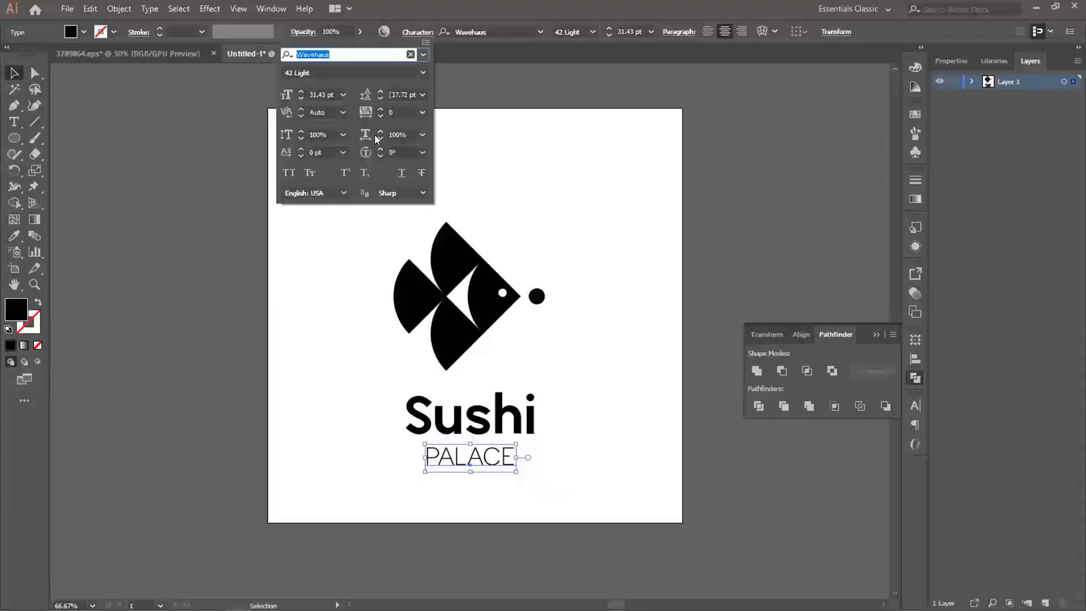
click(387, 113)
text(1000)
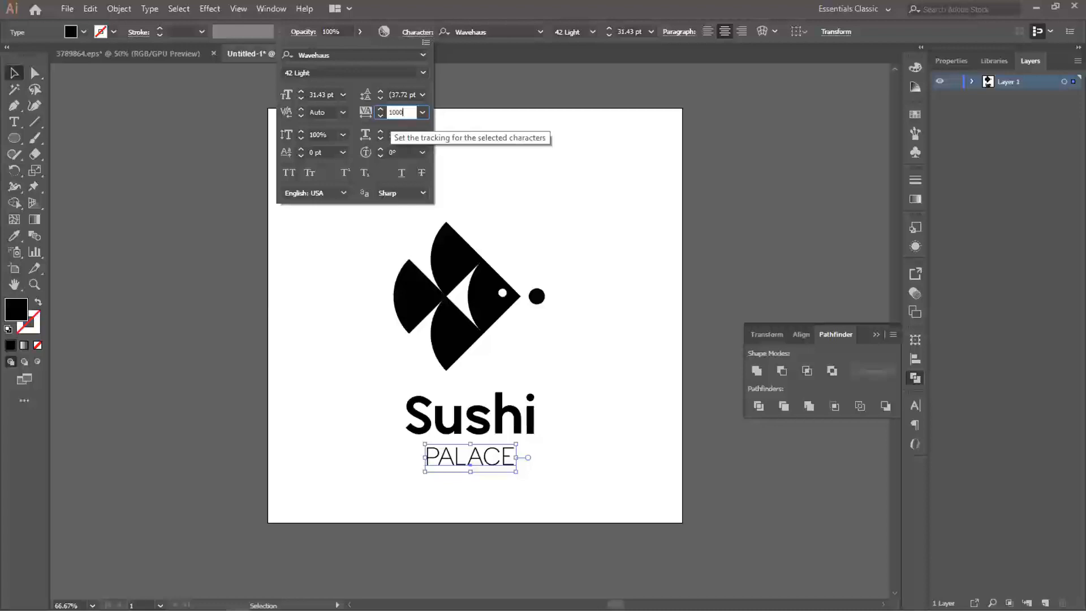
key(Return)
- Scale the "PALACE" text down to about 12 pt and give it the 66 Book weight
drag(604, 474, 532, 452)
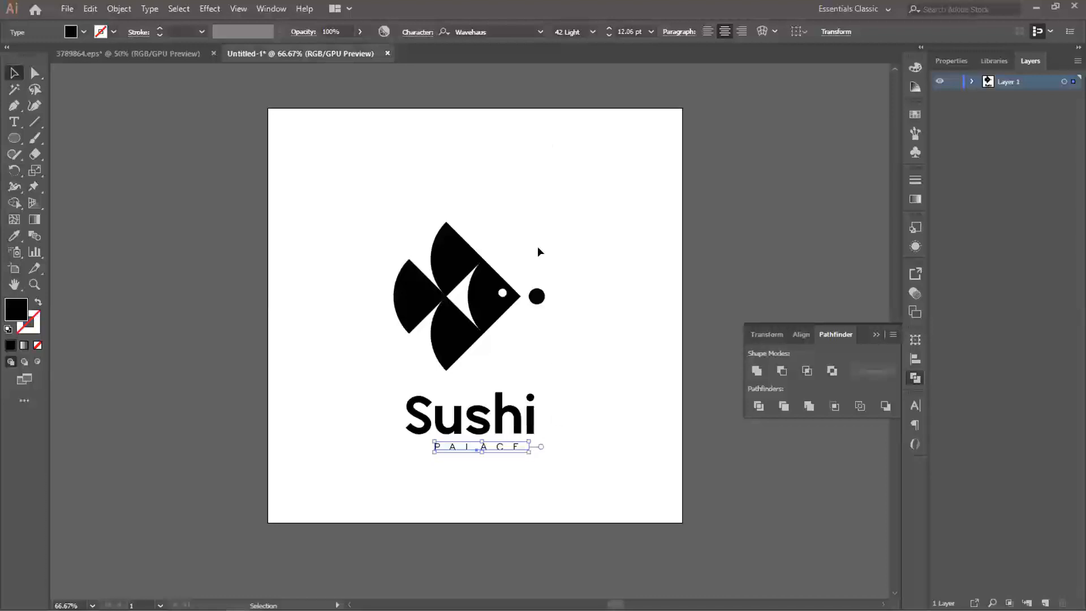
click(591, 33)
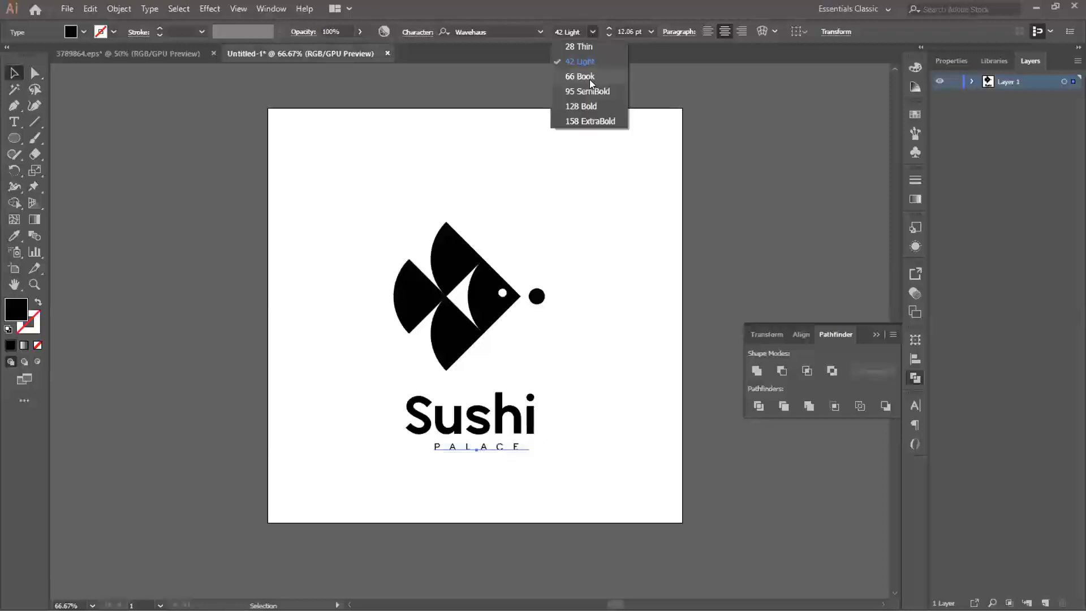
click(589, 79)
- Centre "Sushi" and "PALACE" horizontally on the artboard and group the two texts as one wordmark
drag(535, 373, 491, 455)
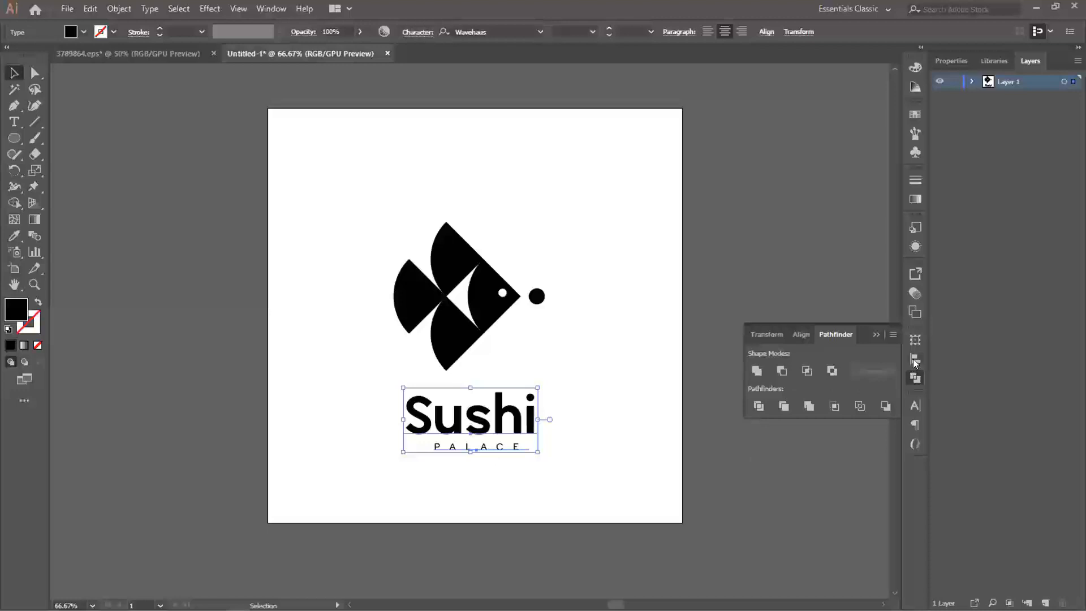
click(915, 359)
click(781, 371)
click(585, 389)
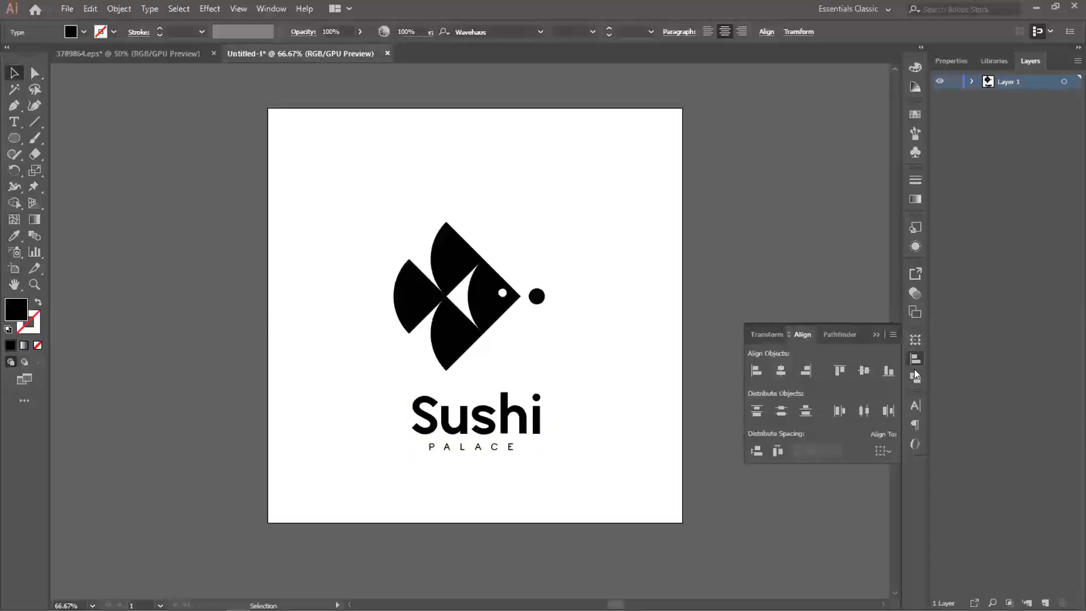
click(484, 447)
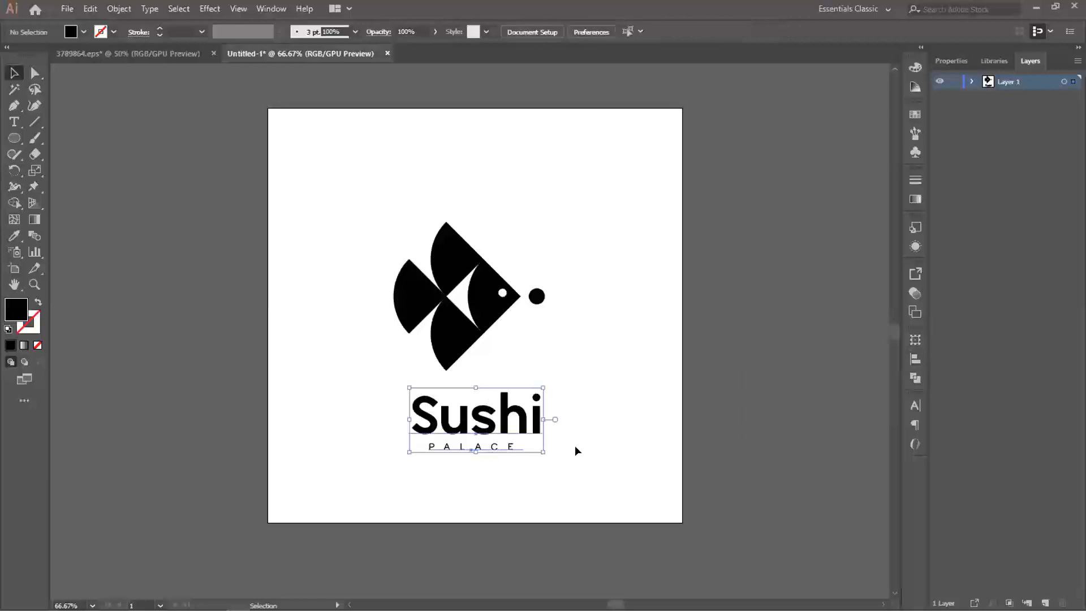
click(573, 453)
- Place the wordmark group to the right of the fish, vertically centred with it, and shift both toward the artboard's middle
click(492, 426)
drag(491, 425, 545, 324)
key(ctrl+a)
click(555, 410)
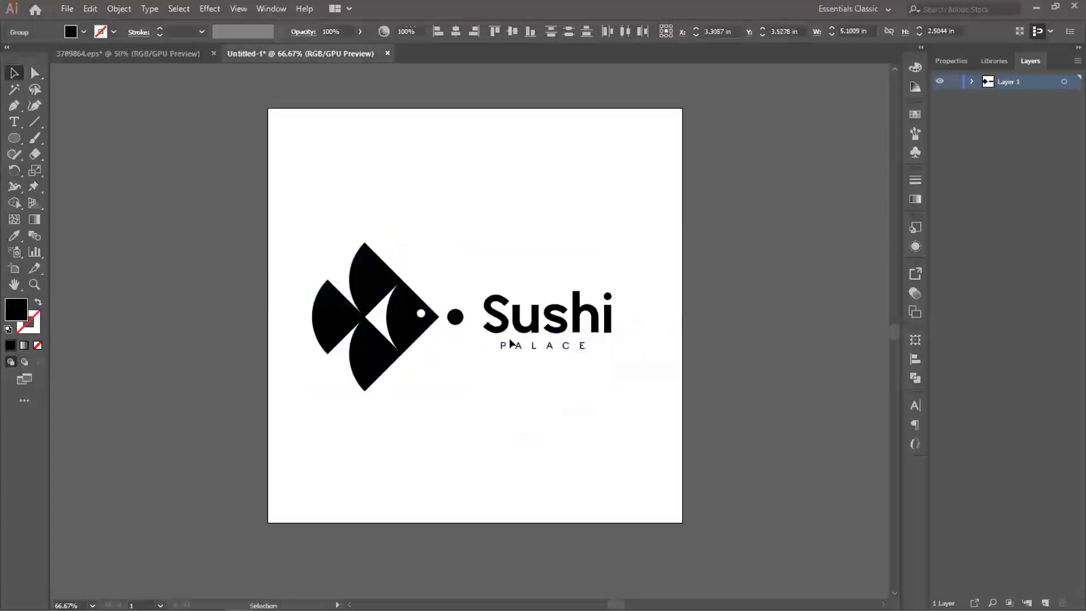
- Scale the fish group down slightly to about 2.24 by 2.2 in and move it a little toward the wordmark
click(409, 315)
drag(457, 245, 452, 252)
drag(409, 326, 418, 326)
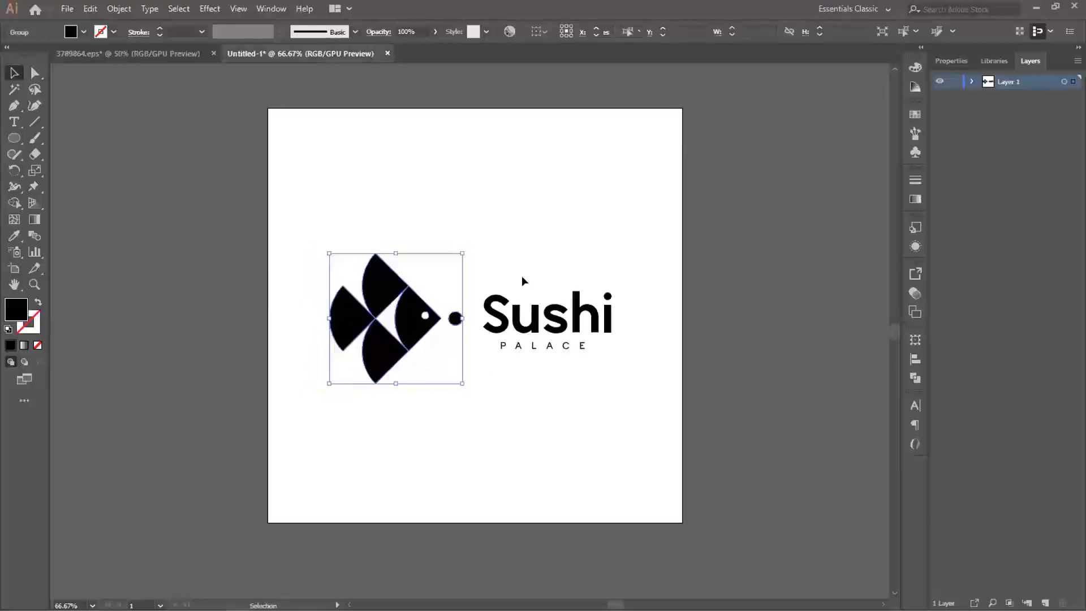
- Scale the wordmark group down slightly and undo the small move of it toward the fish
click(528, 350)
drag(614, 283, 607, 289)
drag(557, 318, 541, 320)
key(ctrl+z)
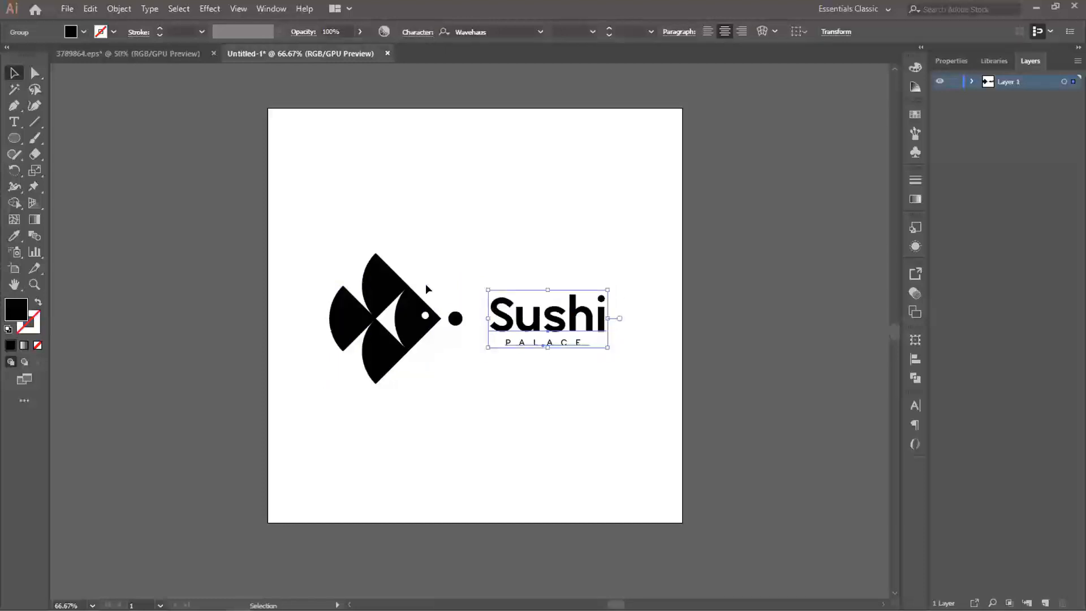
drag(523, 251, 434, 318)
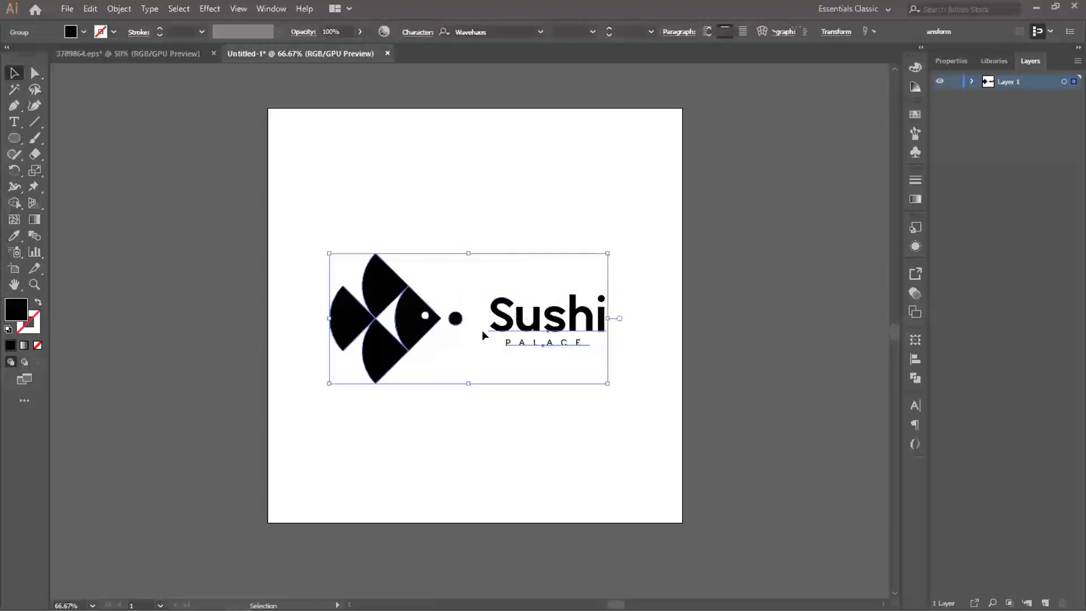
click(912, 361)
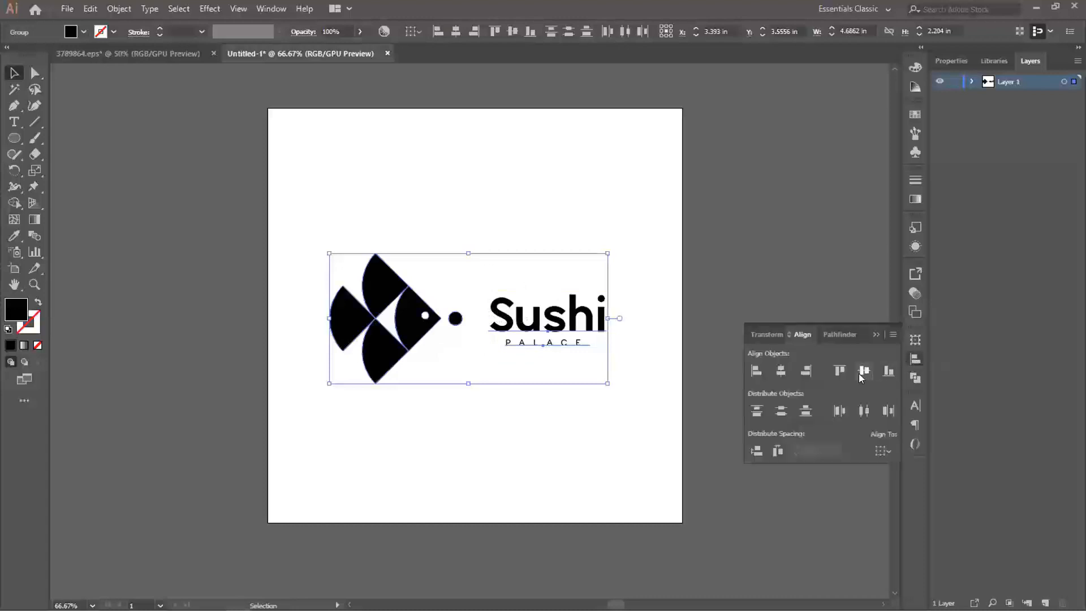
click(911, 361)
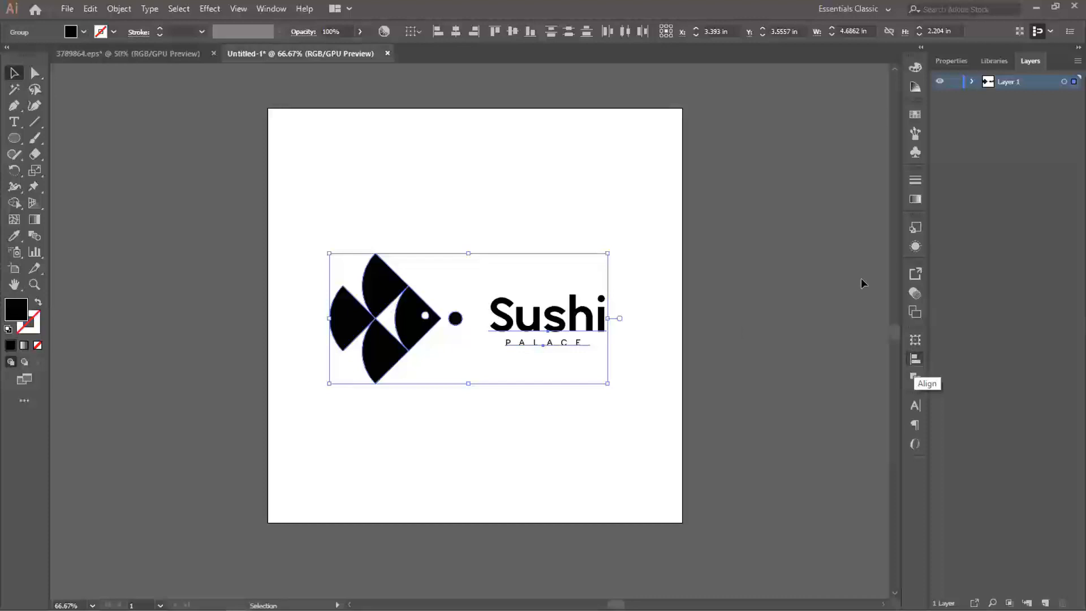
click(552, 203)
- Nudge the fish group right, closer to the wordmark, and centre the whole logo on the artboard
click(416, 331)
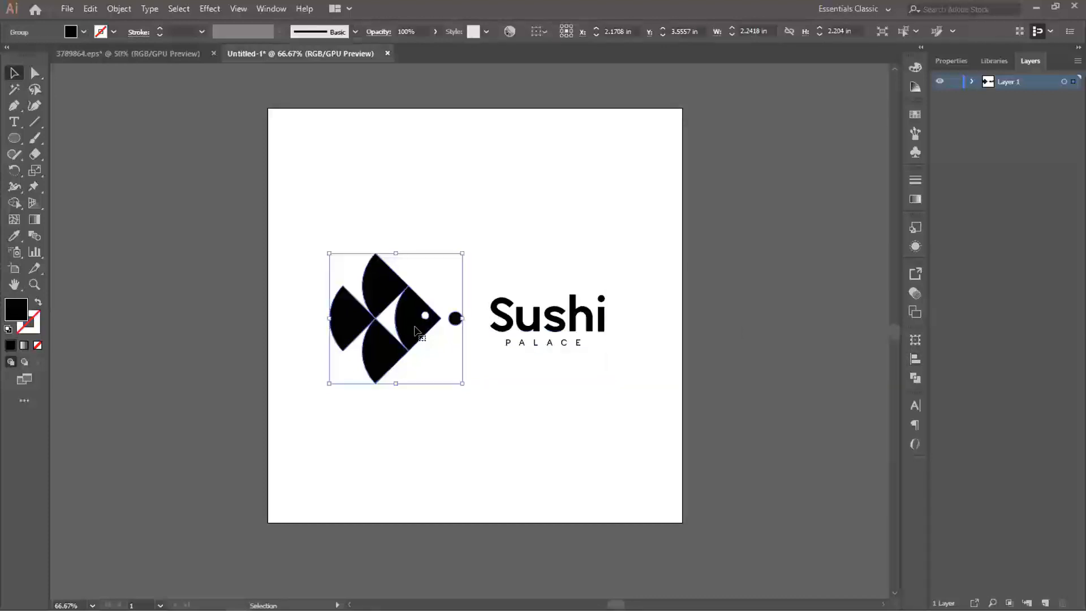
key(Right)
key(Right)
key(Right)
key(Right)
key(Right)
key(Right)
key(Right)
key(Right)
key(Right)
key(Right)
key(Right)
key(Right)
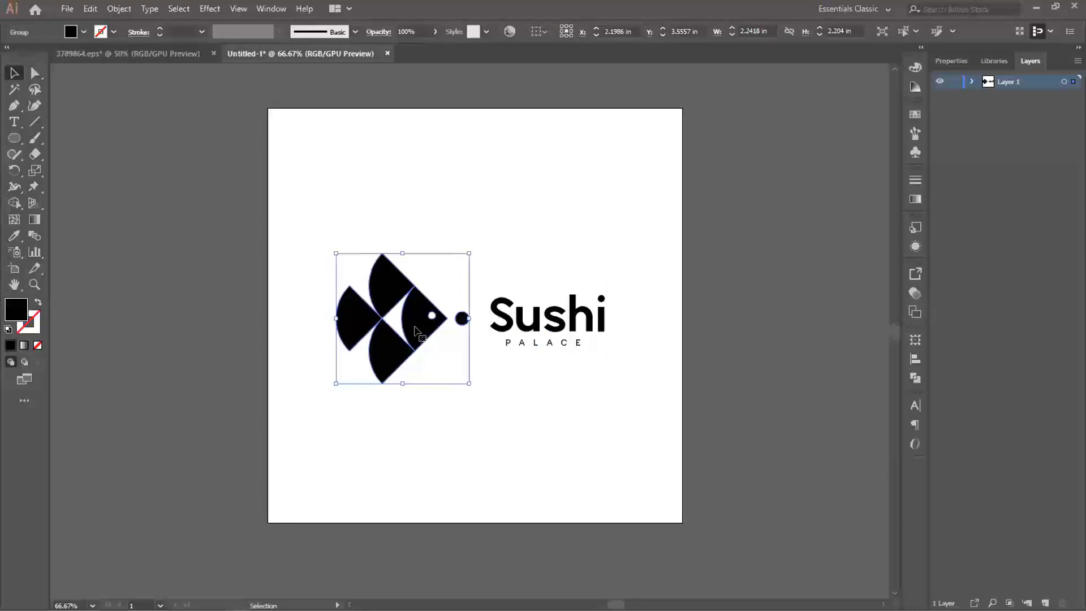
key(Right)
key(Right)
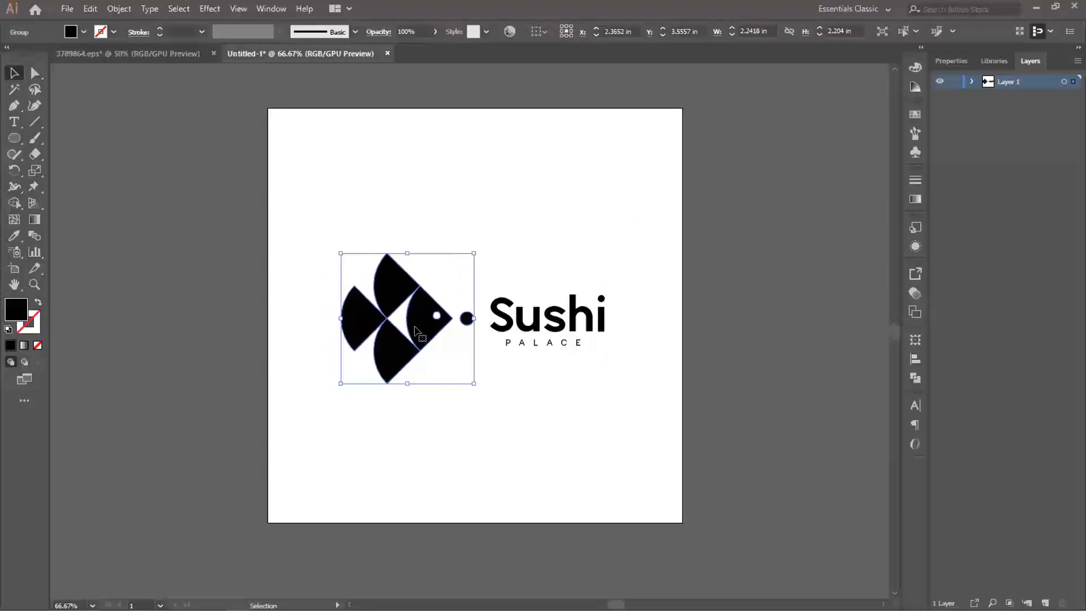
key(Right)
key(Right)
key(Right)
key(Right)
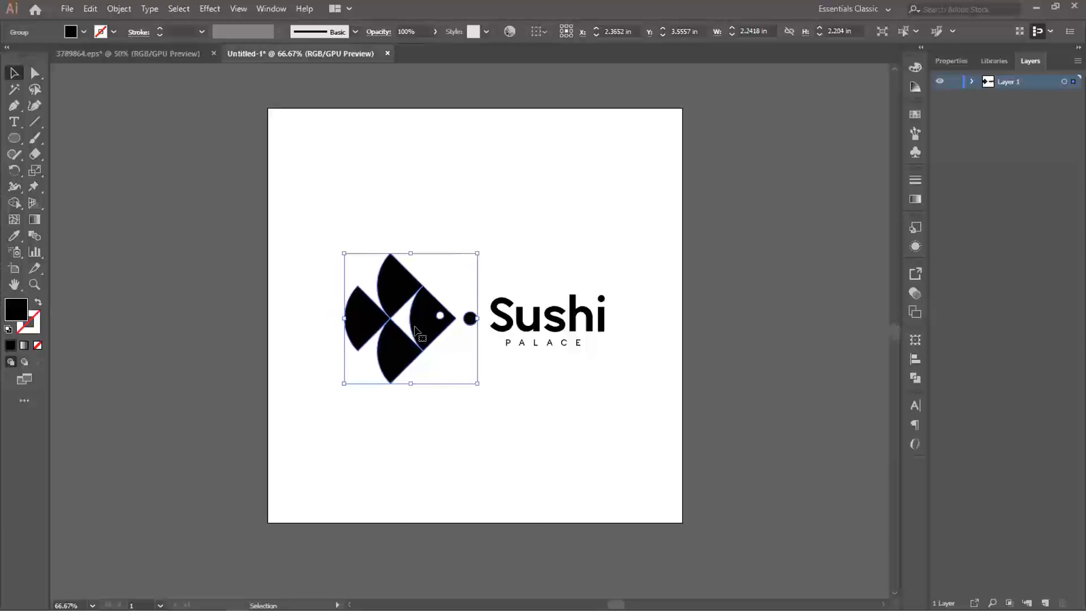
drag(428, 220, 512, 324)
click(526, 196)
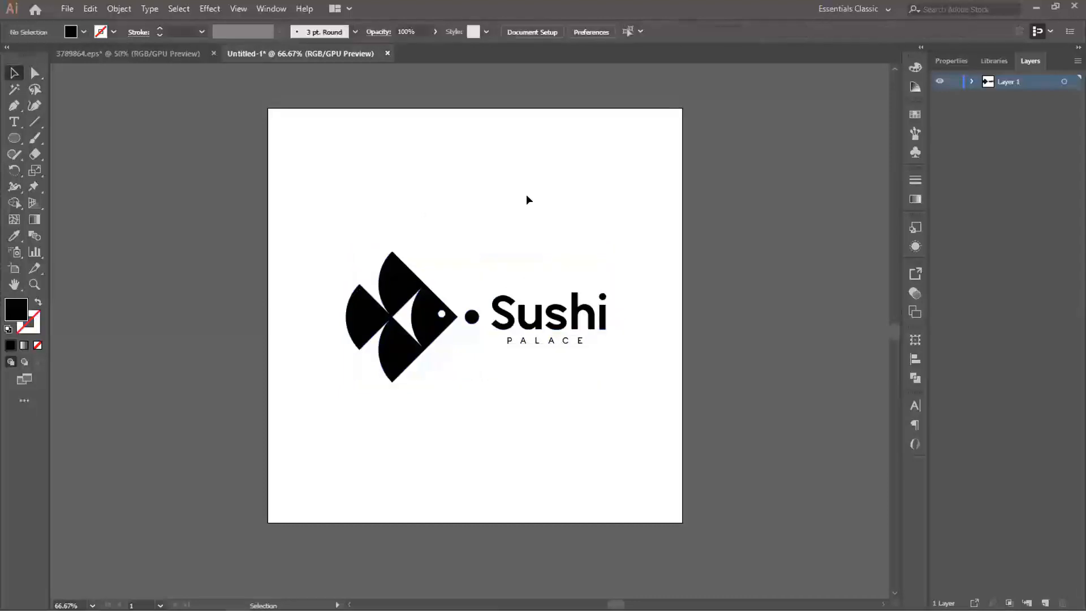
- Nudge the wordmark group slightly left so it sits closer to the black circle in front of the fish
click(511, 331)
key(Left)
key(Left)
key(Left)
key(Left)
key(Left)
key(Left)
key(Left)
key(Left)
key(Left)
key(Left)
key(Left)
key(Left)
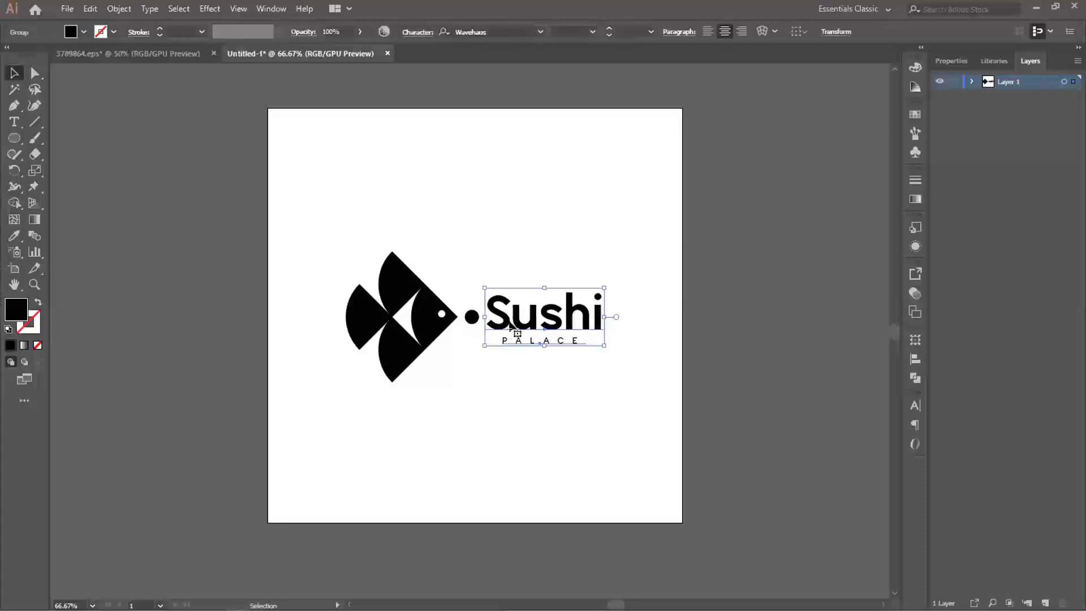
key(Right)
key(Right)
key(Right)
key(Right)
key(Right)
key(Left)
key(Left)
key(Left)
key(Left)
click(498, 243)
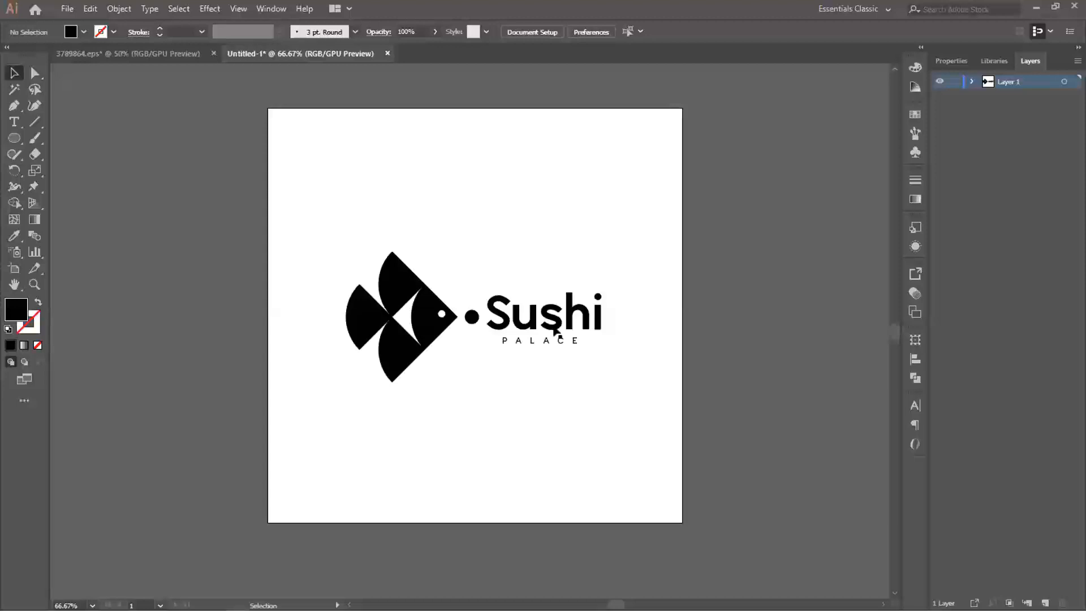
click(554, 331)
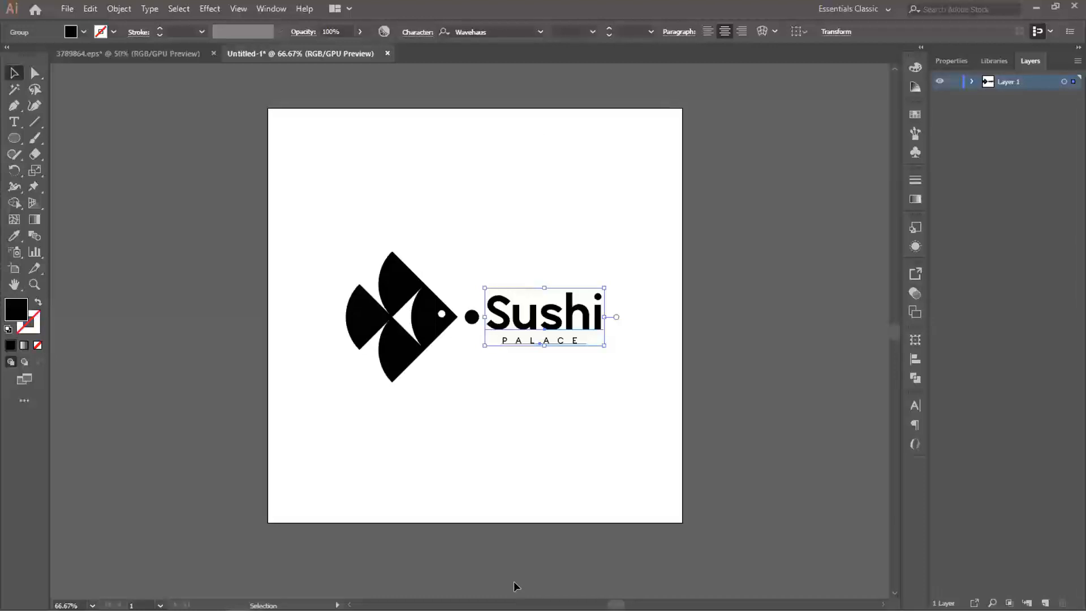
click(641, 314)
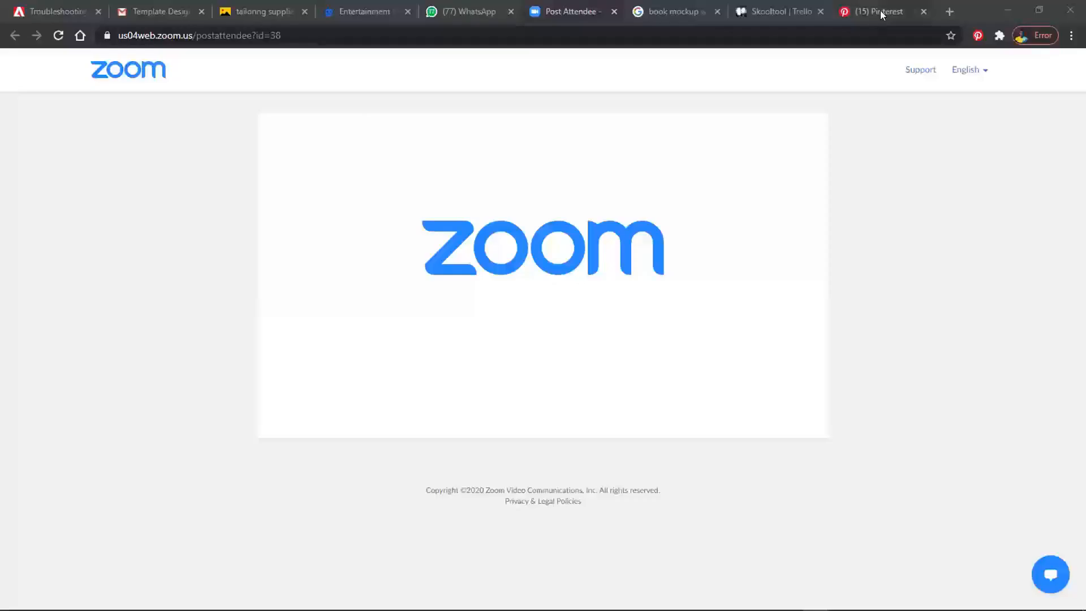
- Switch to the web browser and open behance.net in a new tab
click(910, 7)
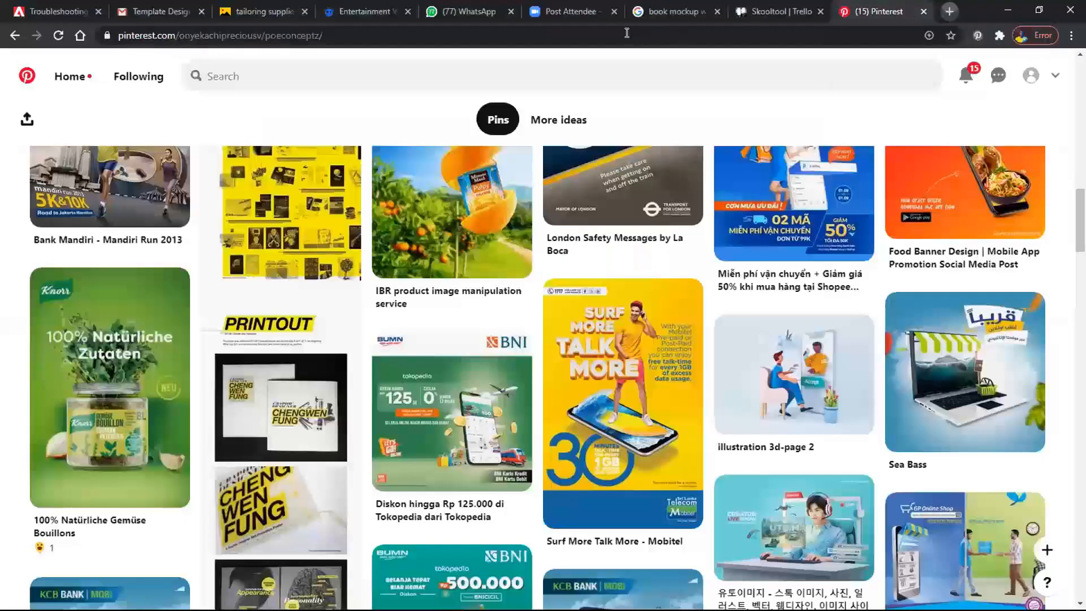
key(ctrl+t)
text(BEHAnce.net)
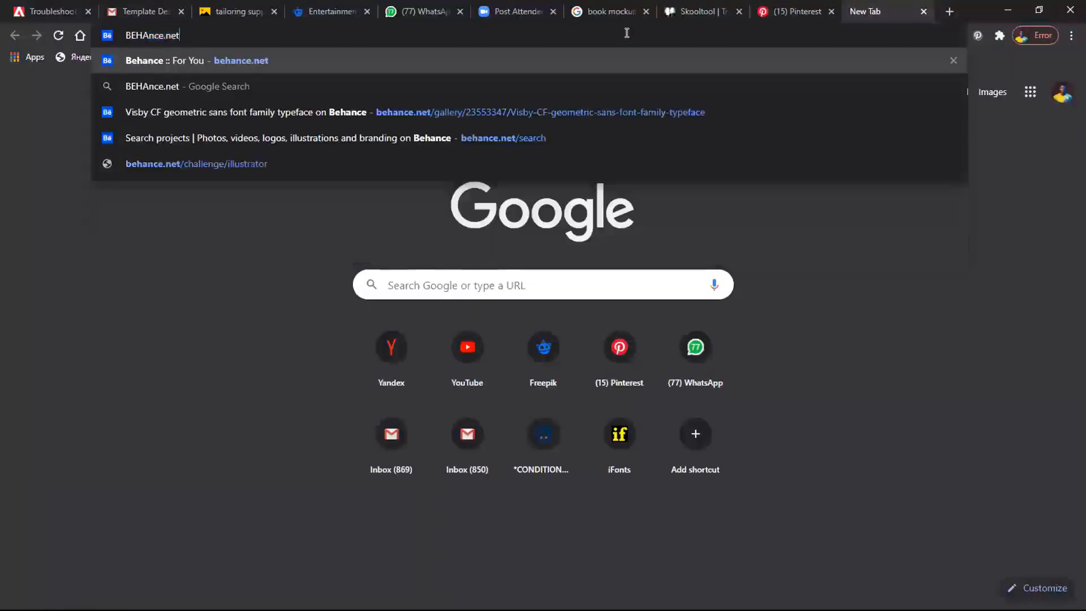
key(Return)
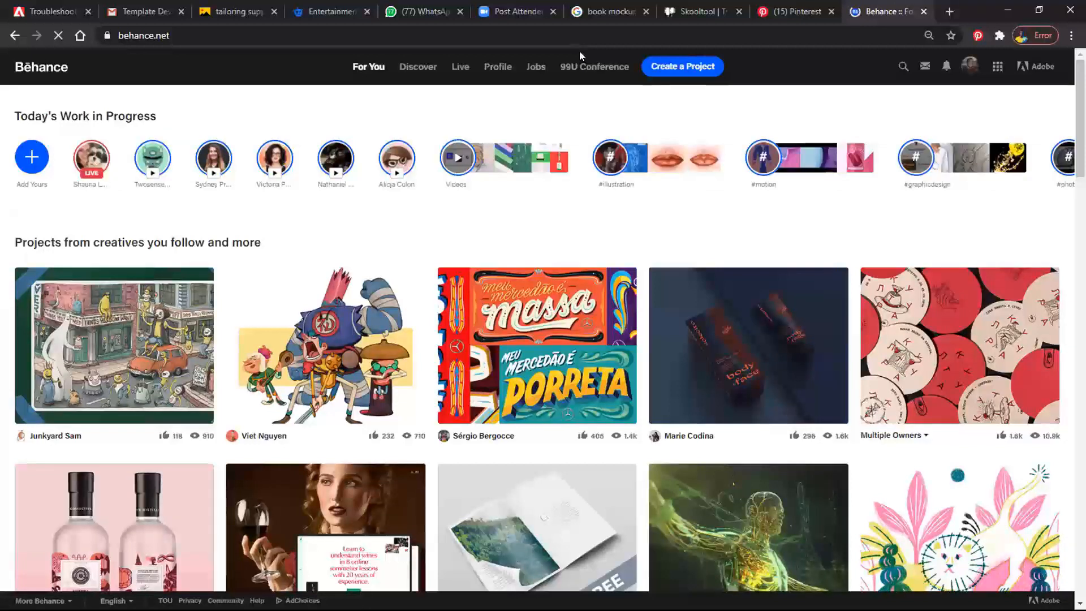
mouse_move(970, 67)
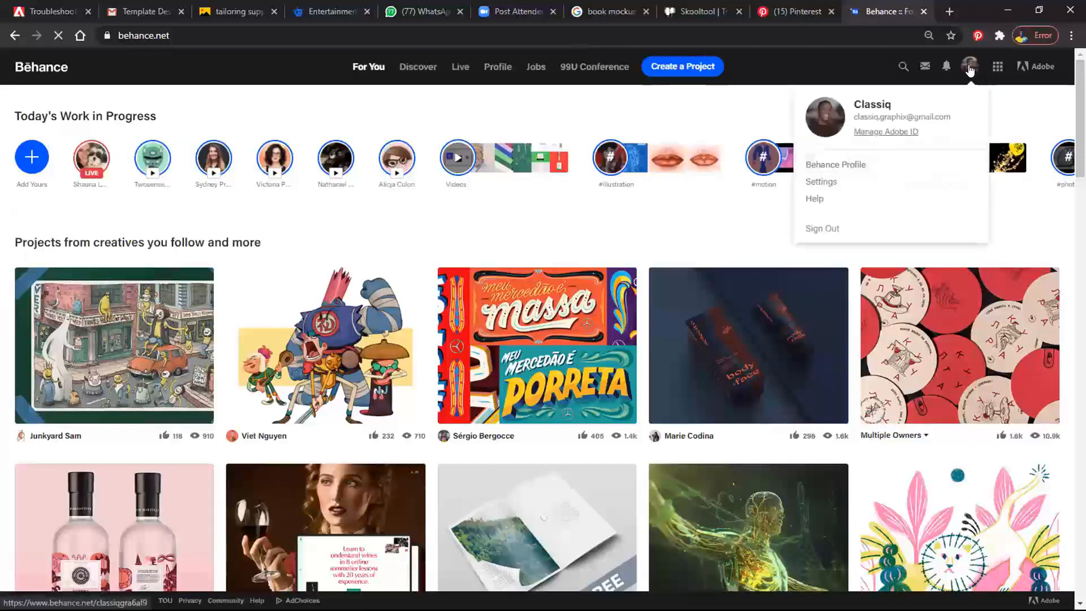
- Open the account's own Behance profile and view its Taxi Services Brand Identity project
click(817, 115)
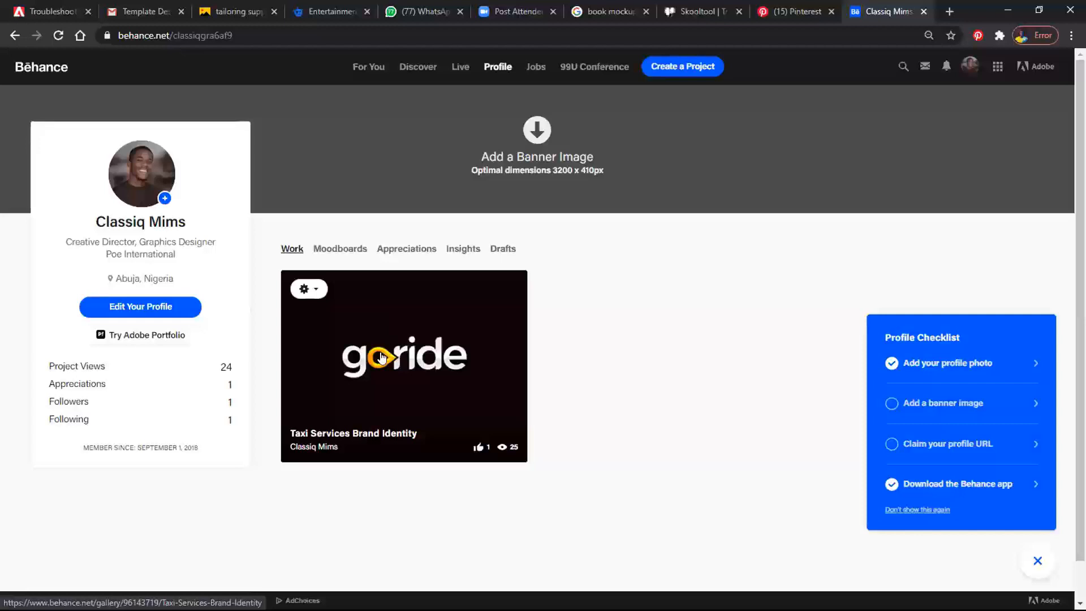
click(424, 363)
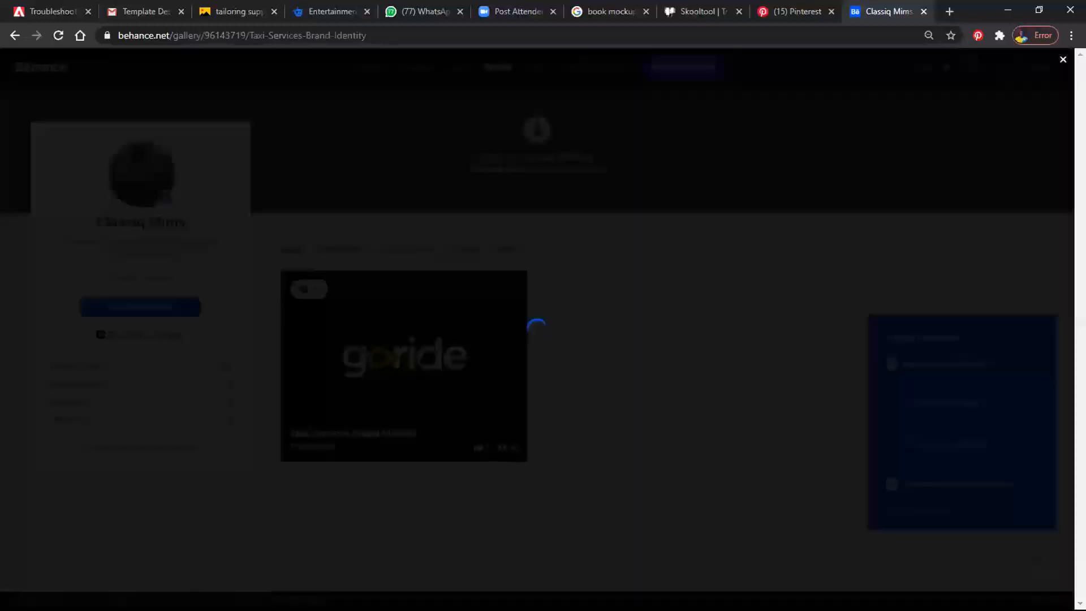
- Examine the goride logo variations on dark, yellow and white backgrounds in the Taxi Services Brand Identity project
scroll(684, 303, down, 3)
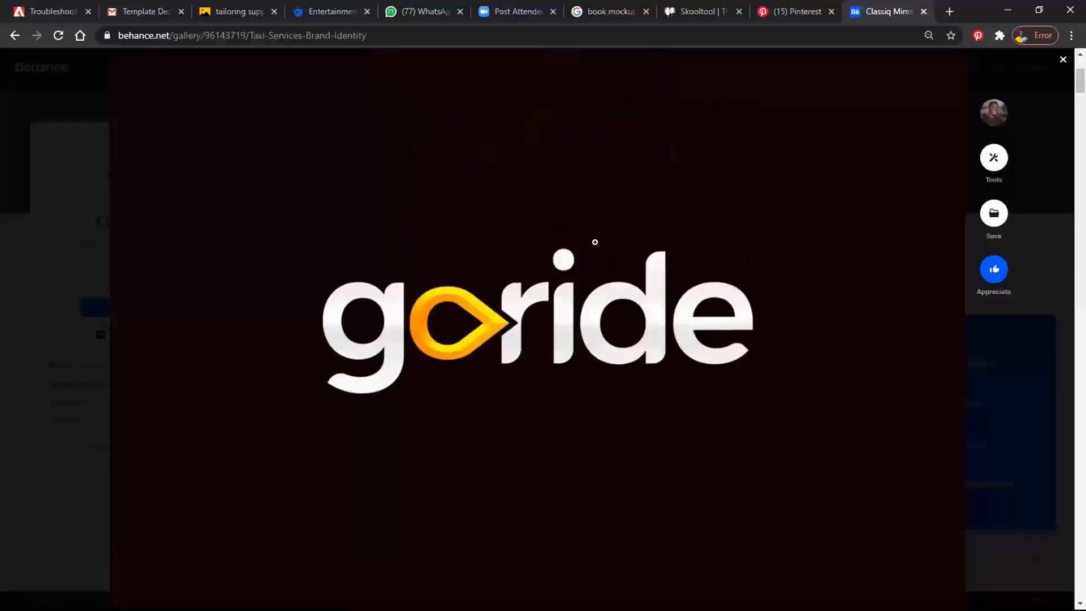
scroll(595, 238, down, 10)
scroll(595, 242, down, 3)
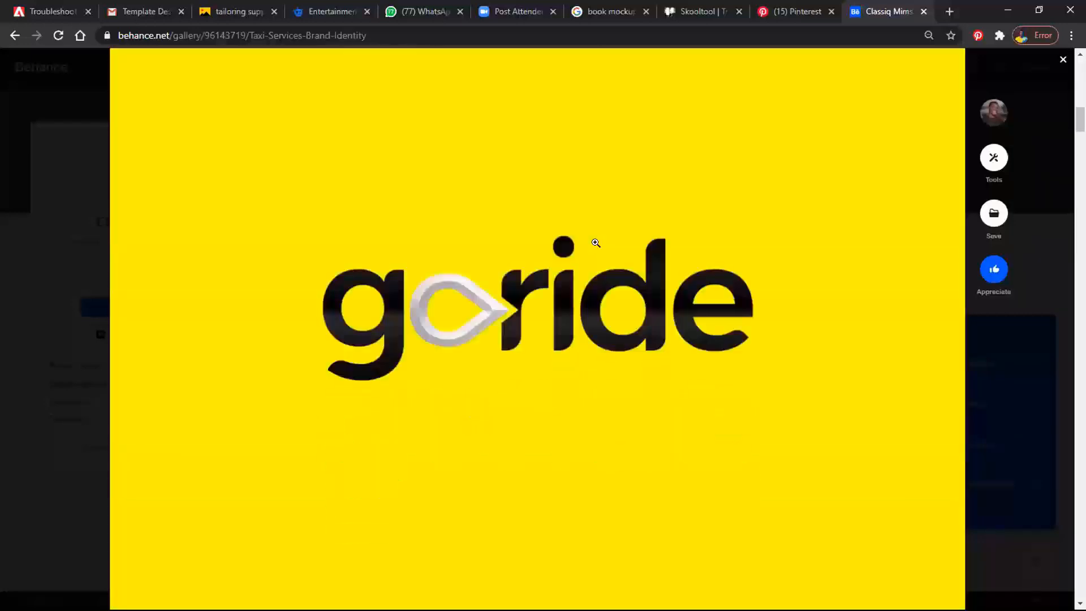
scroll(596, 243, up, 8)
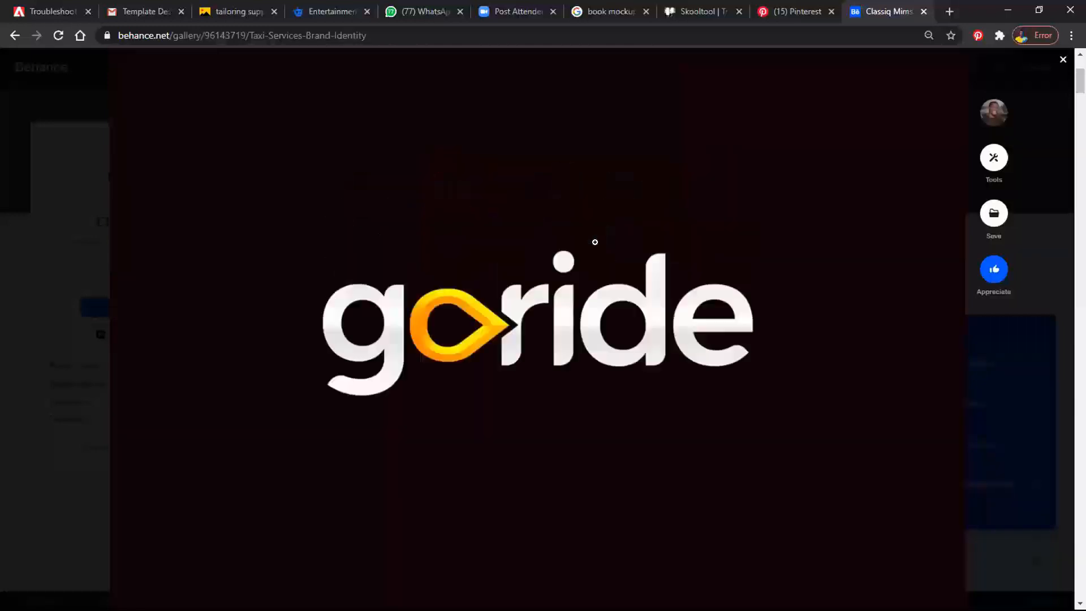
scroll(595, 242, up, 1)
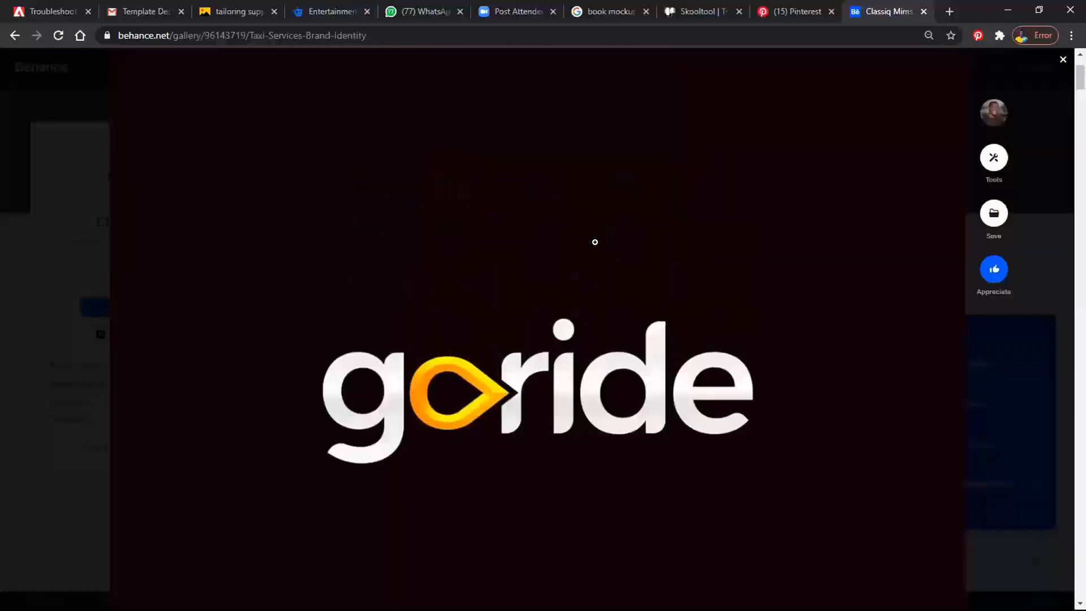
scroll(595, 242, down, 15)
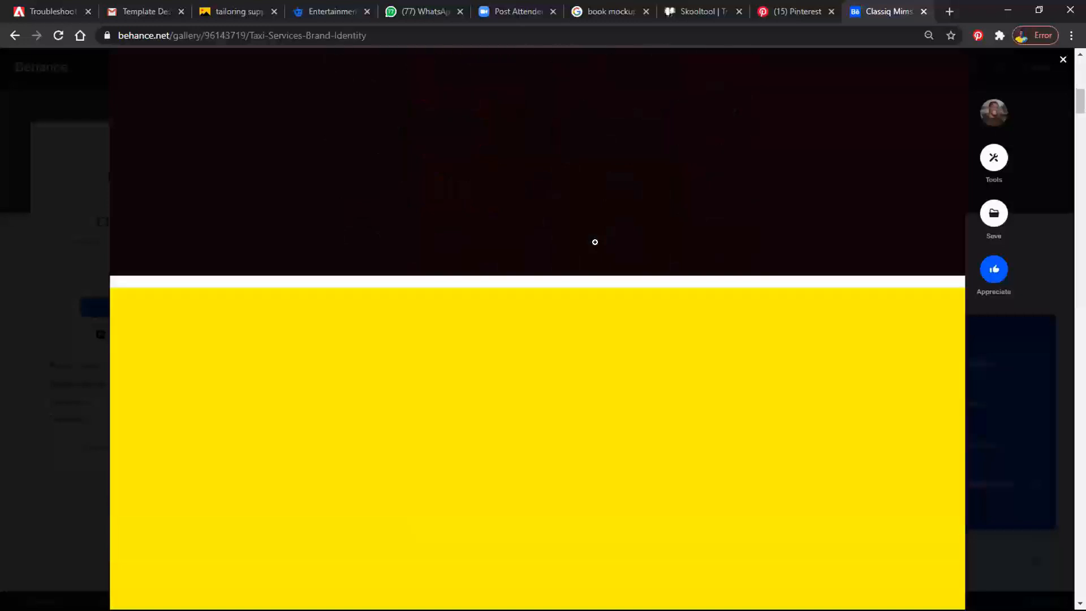
scroll(595, 242, down, 10)
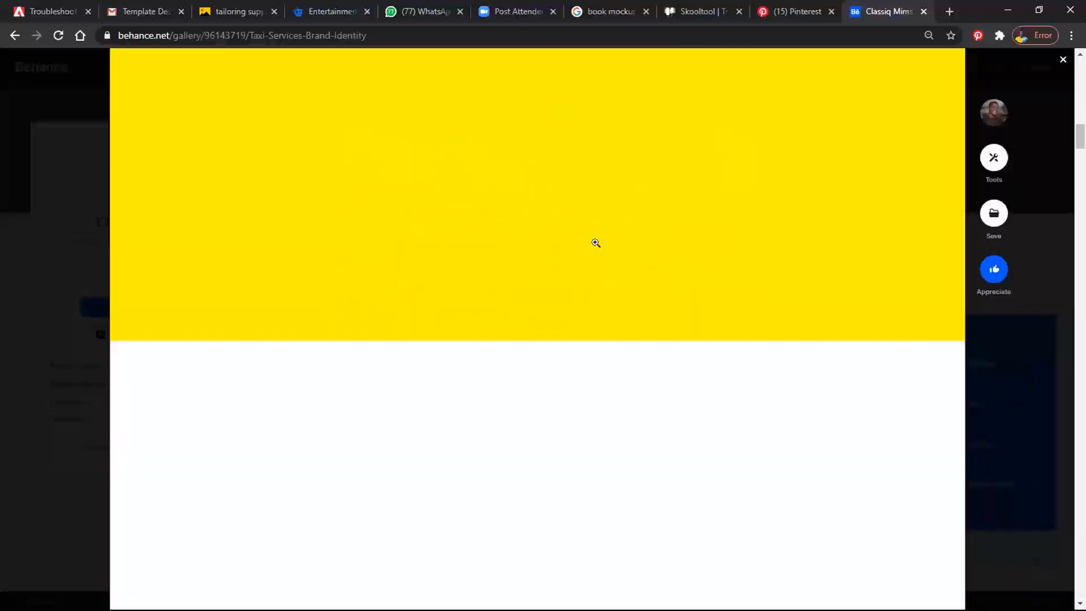
scroll(595, 242, down, 7)
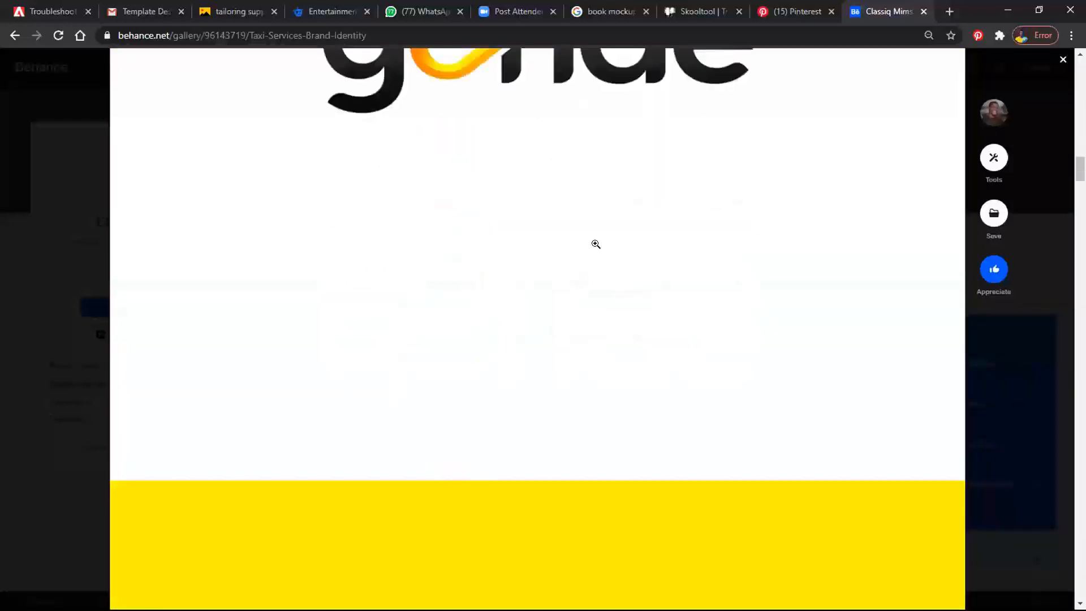
scroll(595, 244, down, 12)
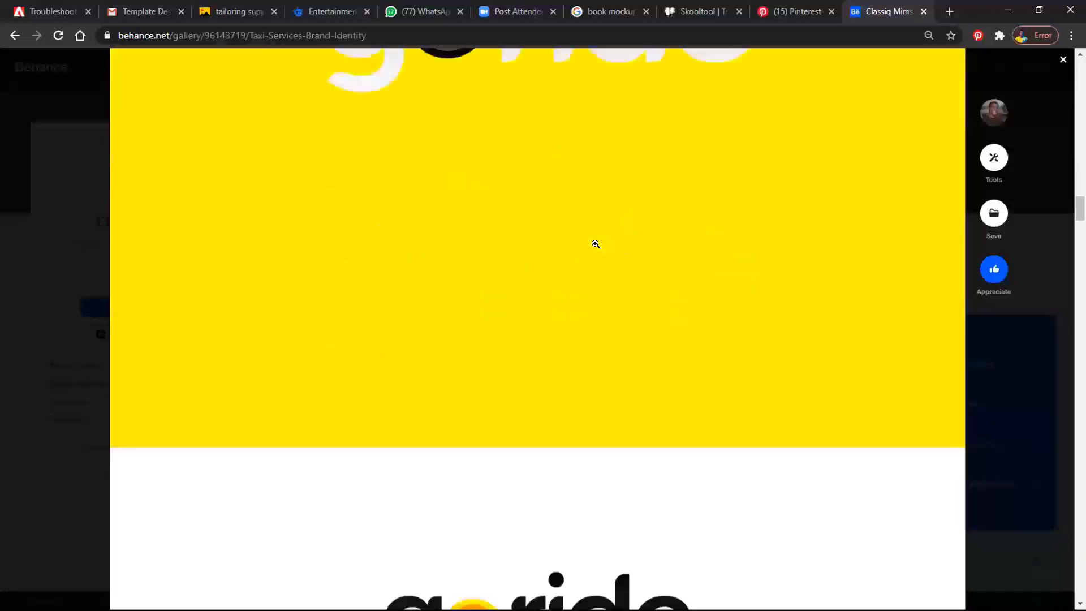
- Review the goride logo breakdown, complementary element, pattern, colour palette and Montserrat font samples
scroll(596, 244, down, 10)
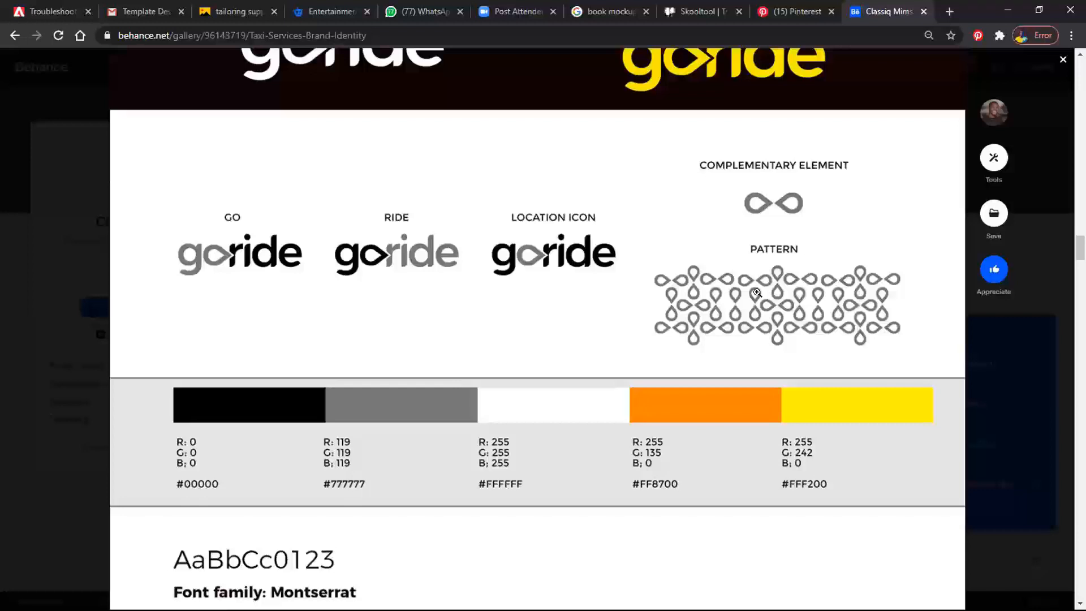
scroll(757, 293, down, 1)
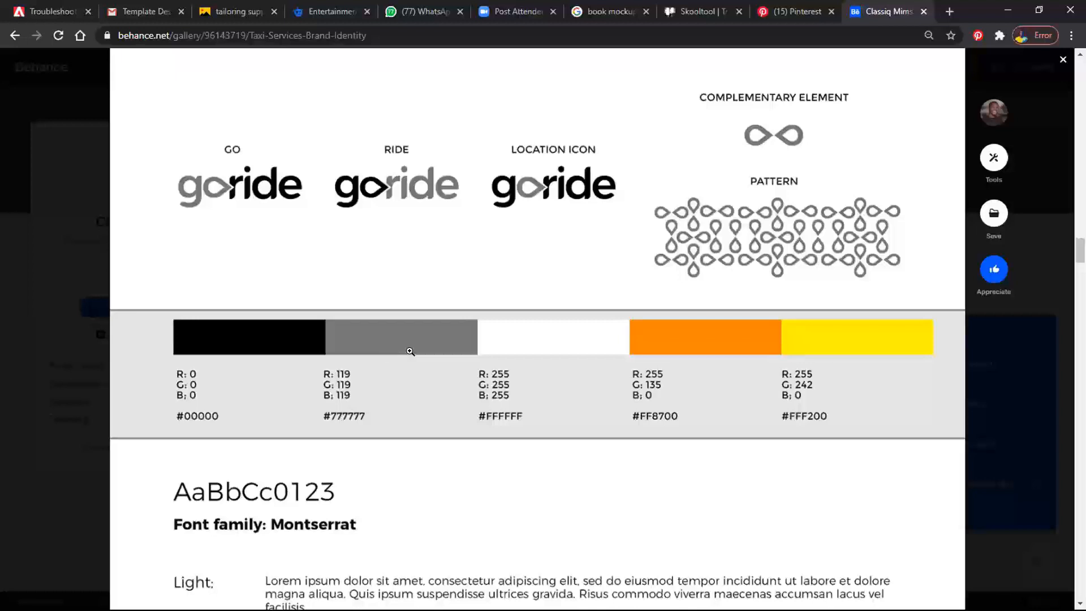
scroll(408, 351, down, 4)
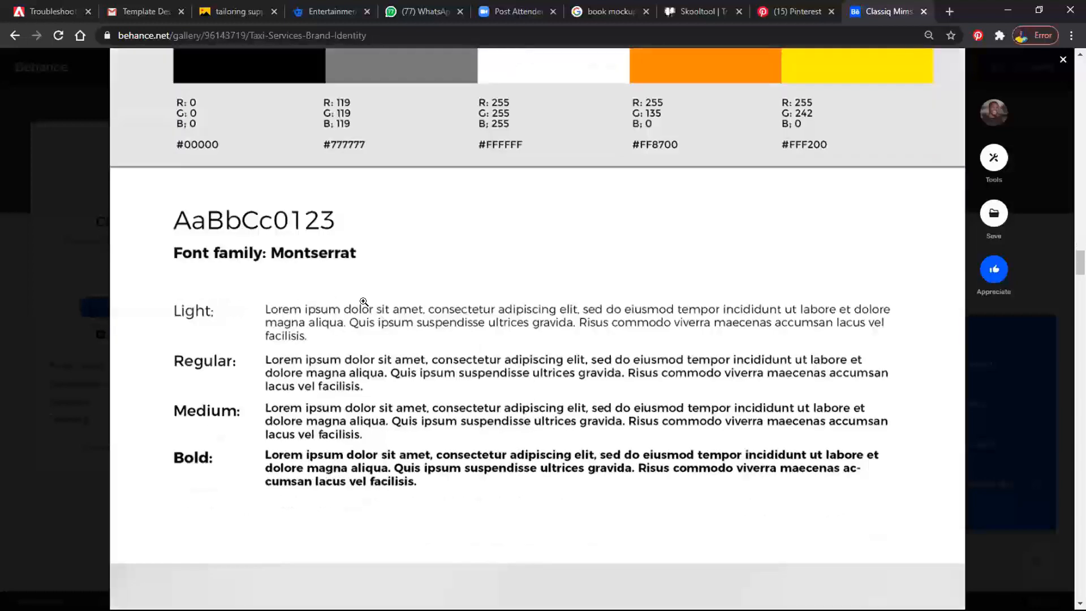
scroll(314, 273, down, 2)
scroll(314, 274, down, 9)
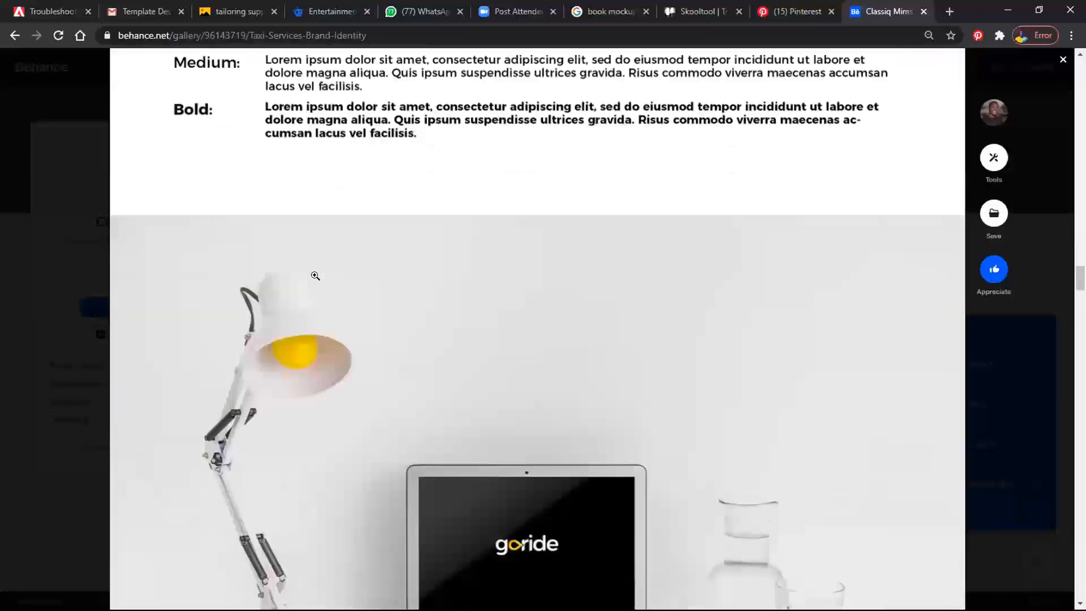
- Look through the goride mockups of vans, stationery, phone, T-shirts and devices down to the project's comment section
scroll(500, 315, down, 7)
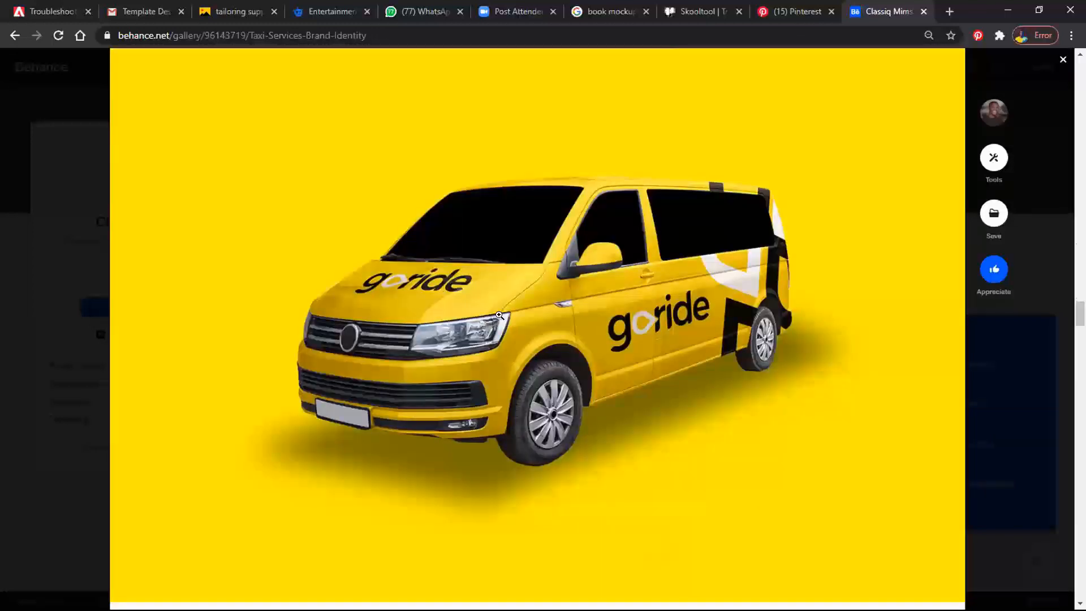
scroll(499, 315, down, 1)
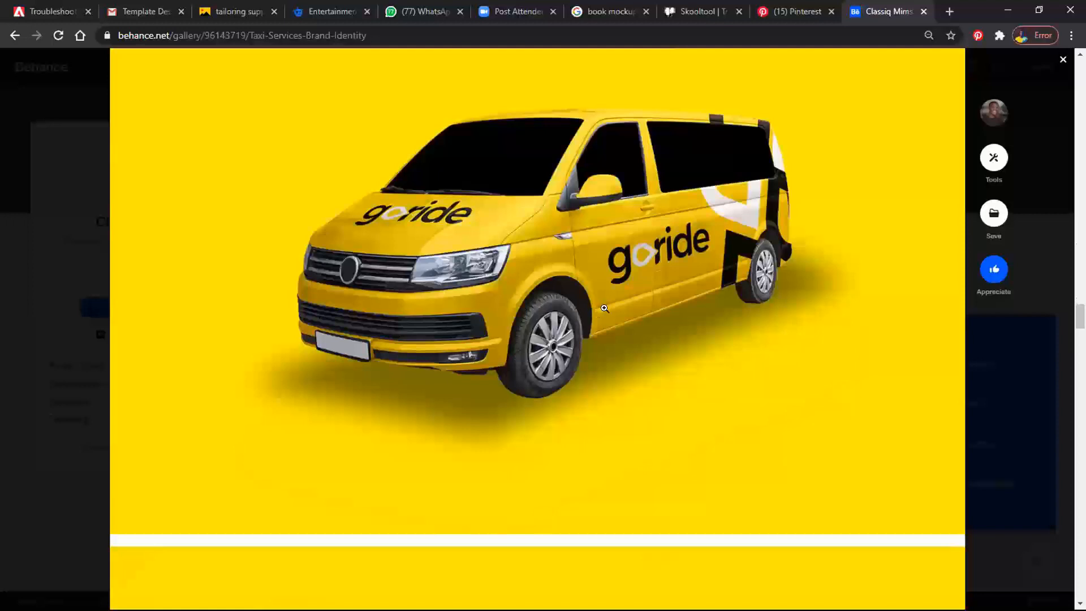
scroll(604, 309, down, 5)
scroll(606, 308, down, 1)
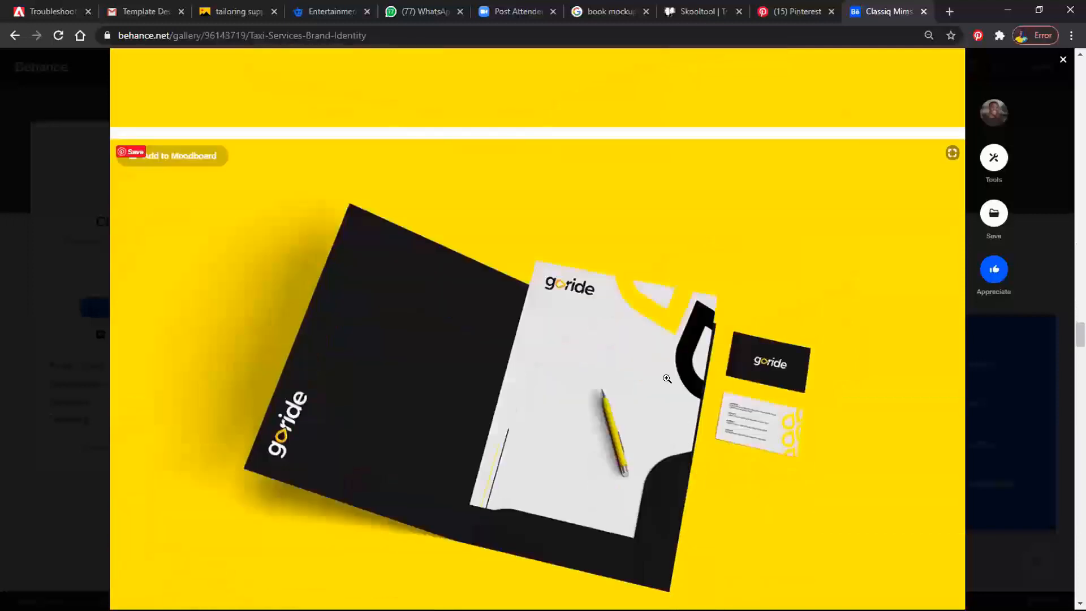
scroll(667, 379, down, 10)
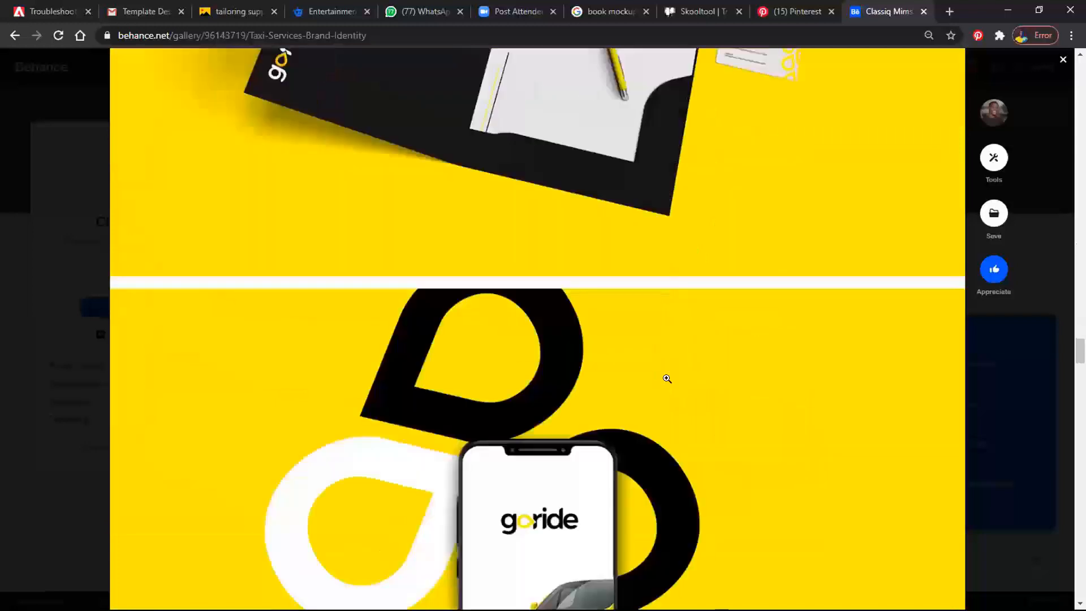
scroll(667, 378, down, 11)
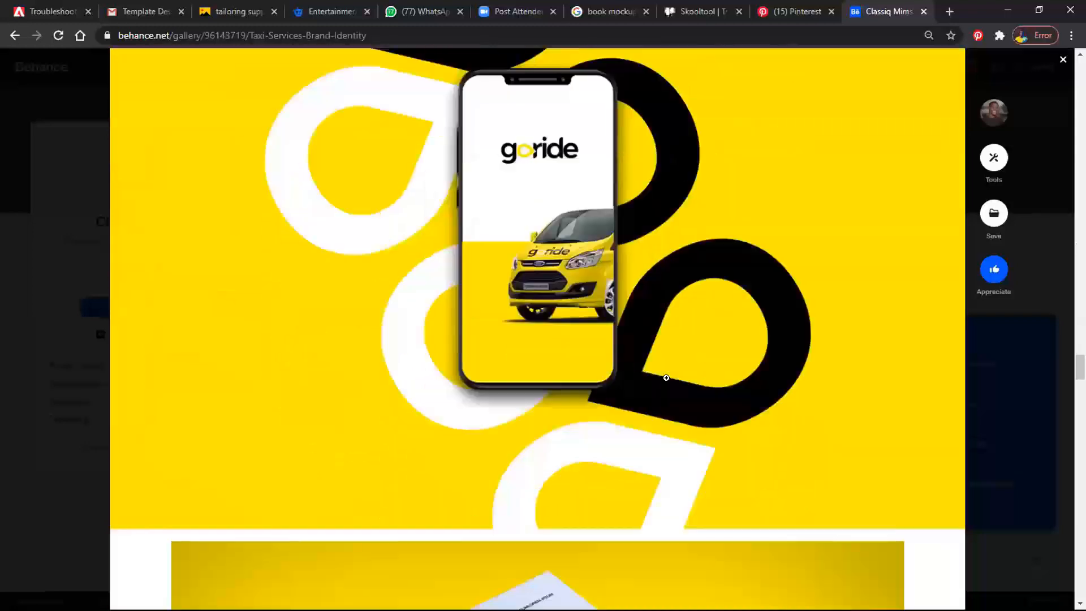
scroll(666, 379, down, 8)
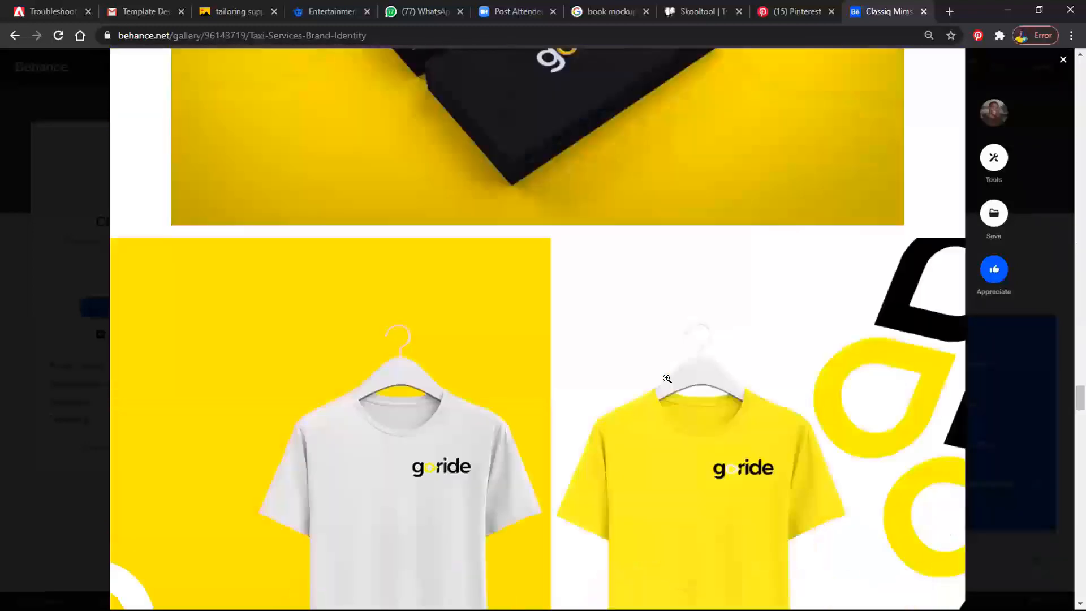
scroll(667, 378, down, 9)
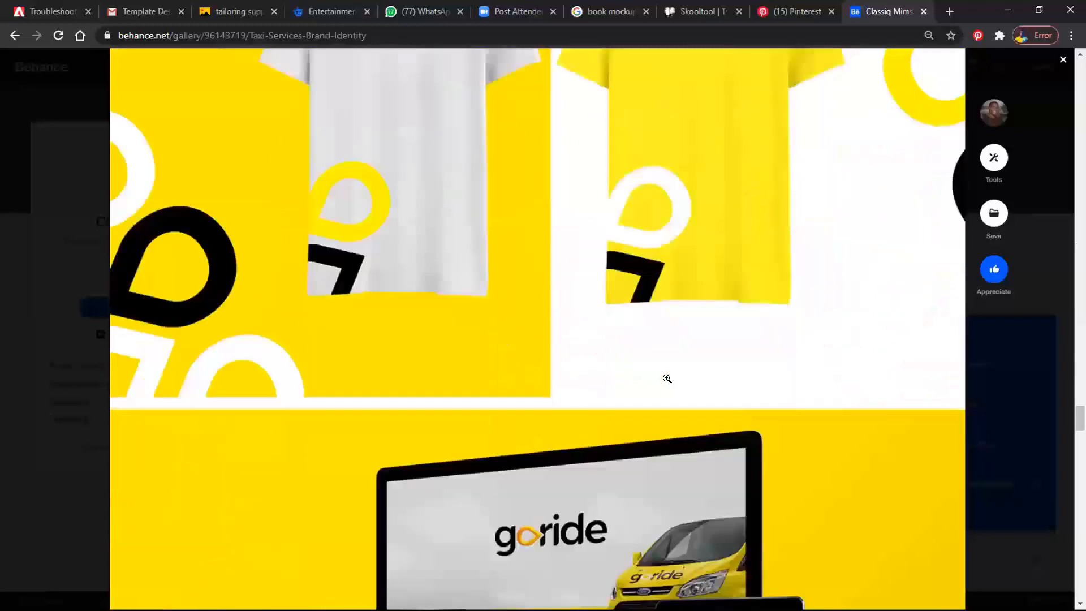
scroll(667, 378, down, 10)
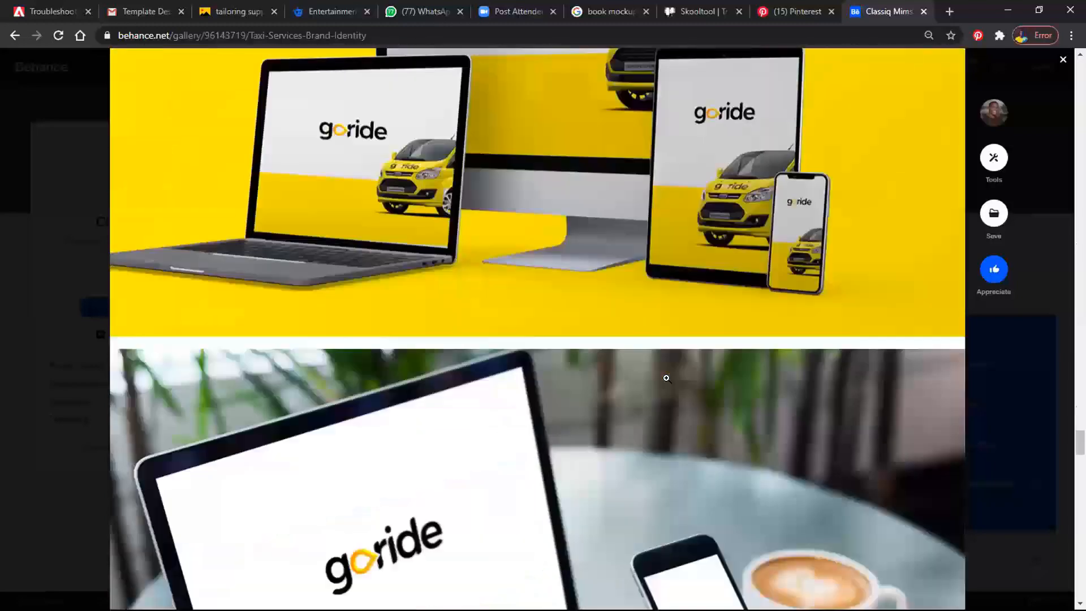
scroll(667, 379, down, 10)
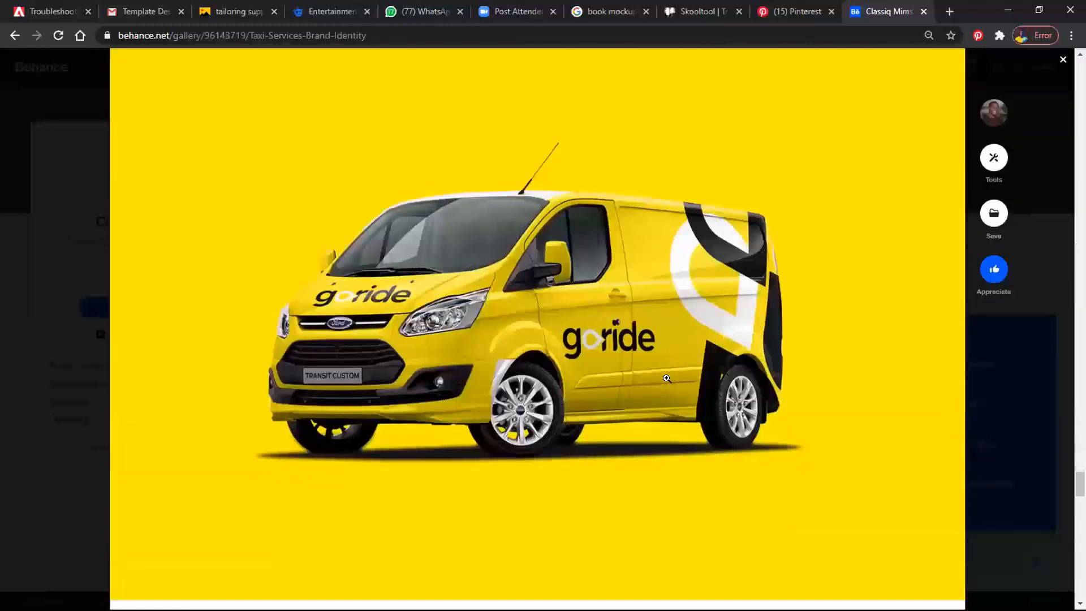
scroll(661, 378, down, 15)
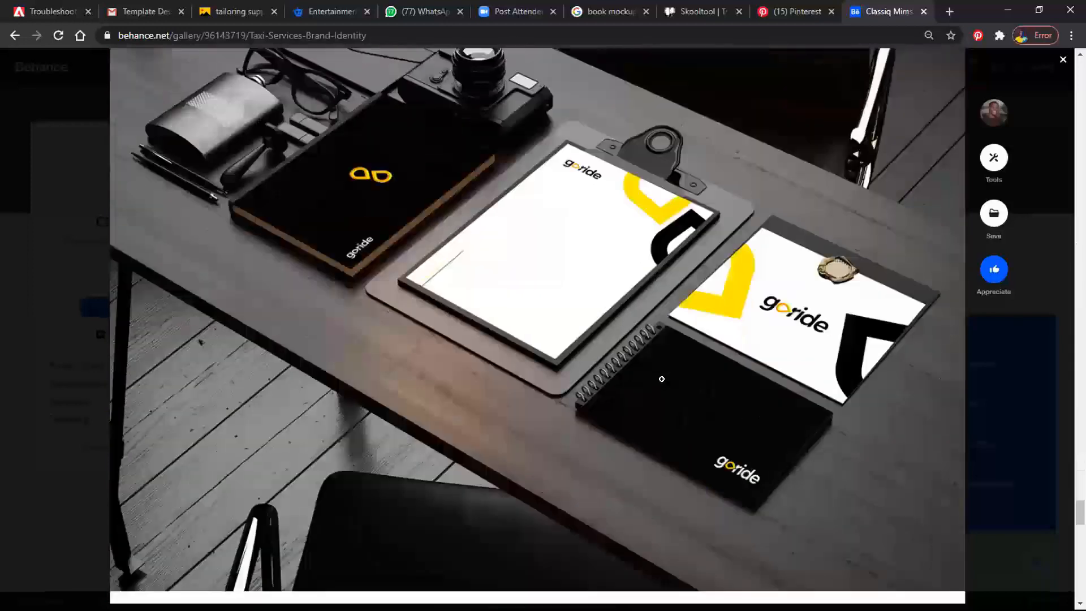
scroll(662, 379, down, 4)
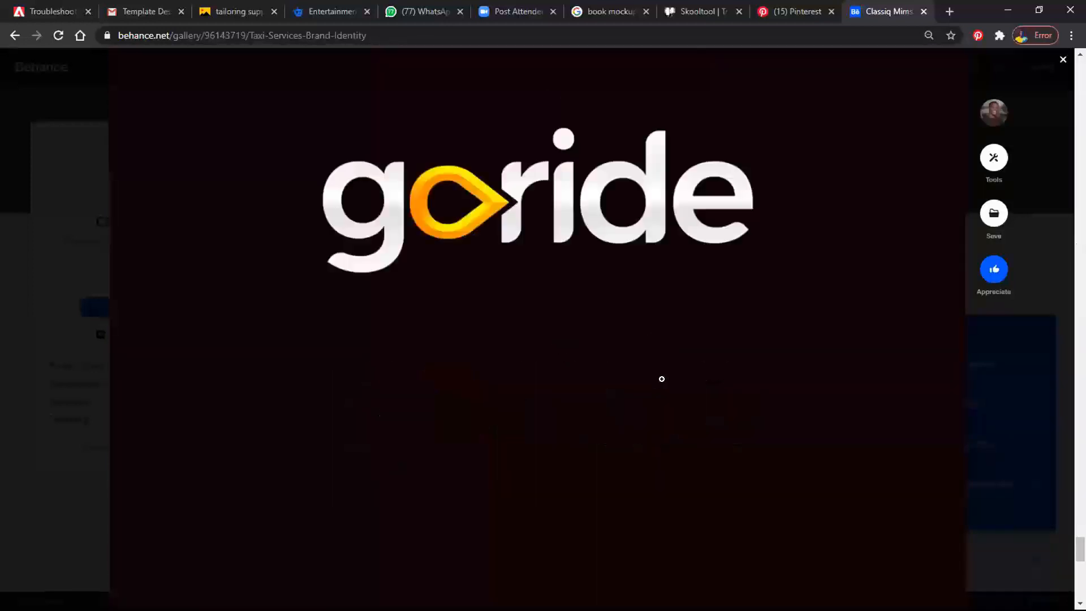
scroll(662, 379, down, 6)
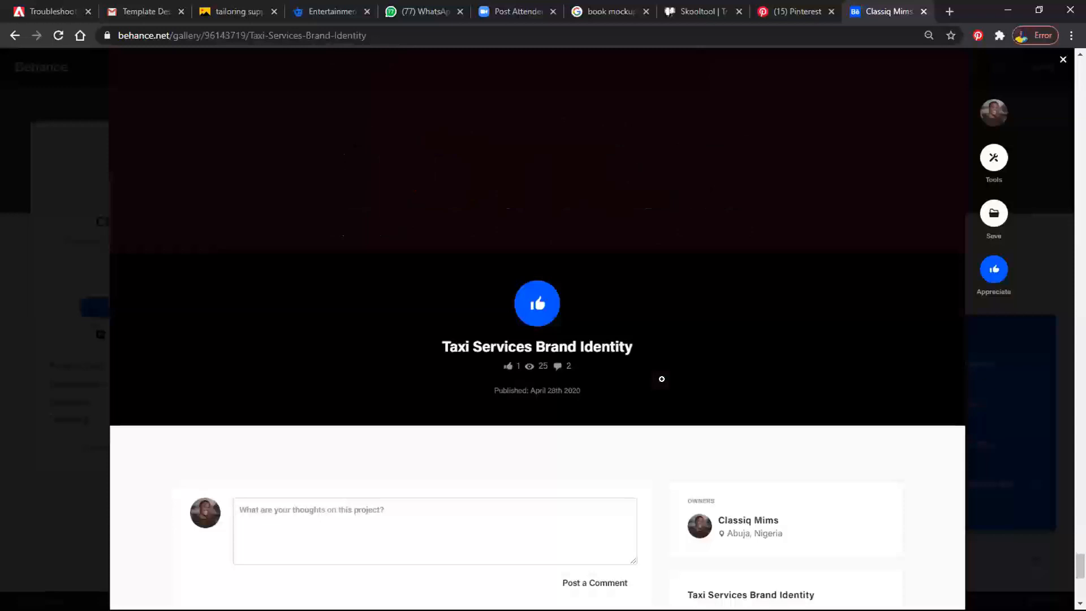
scroll(661, 379, down, 1)
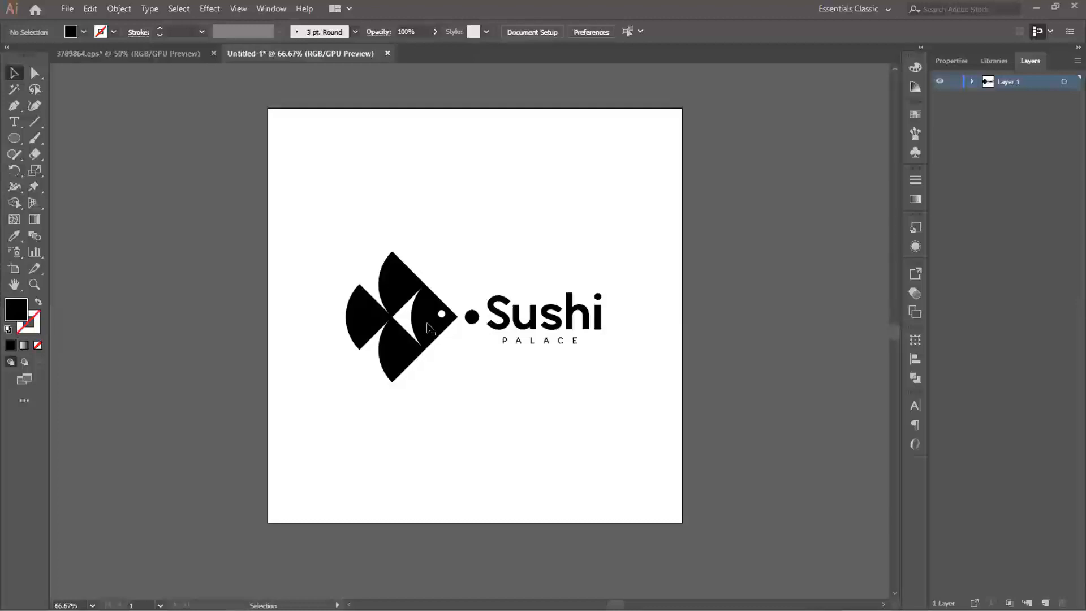
- Enter isolation mode on the fish group, down to the compound path that forms the fish body
click(531, 325)
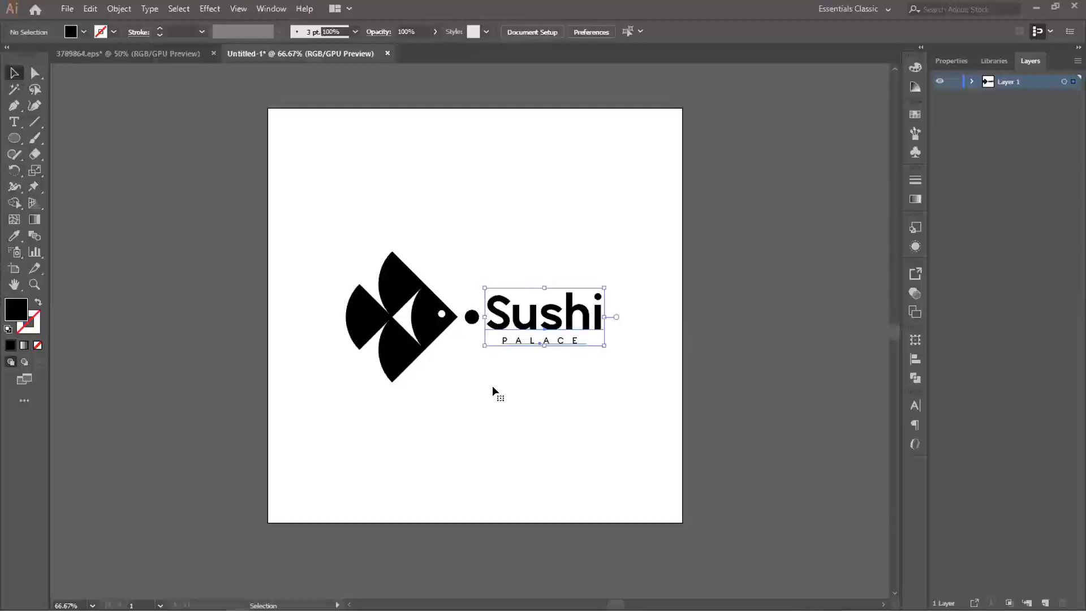
click(418, 322)
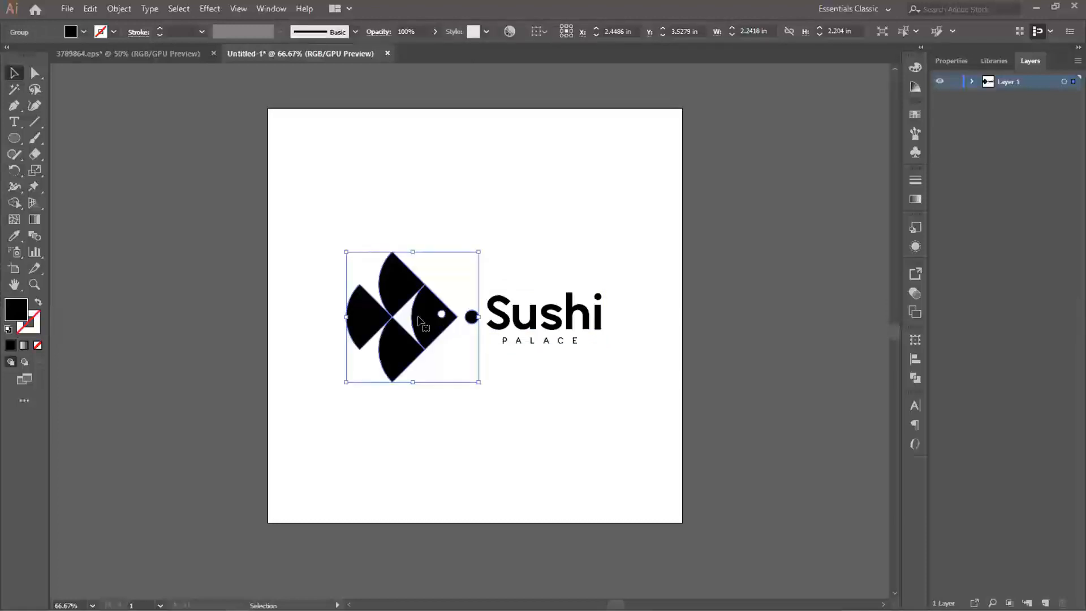
double_click(418, 322)
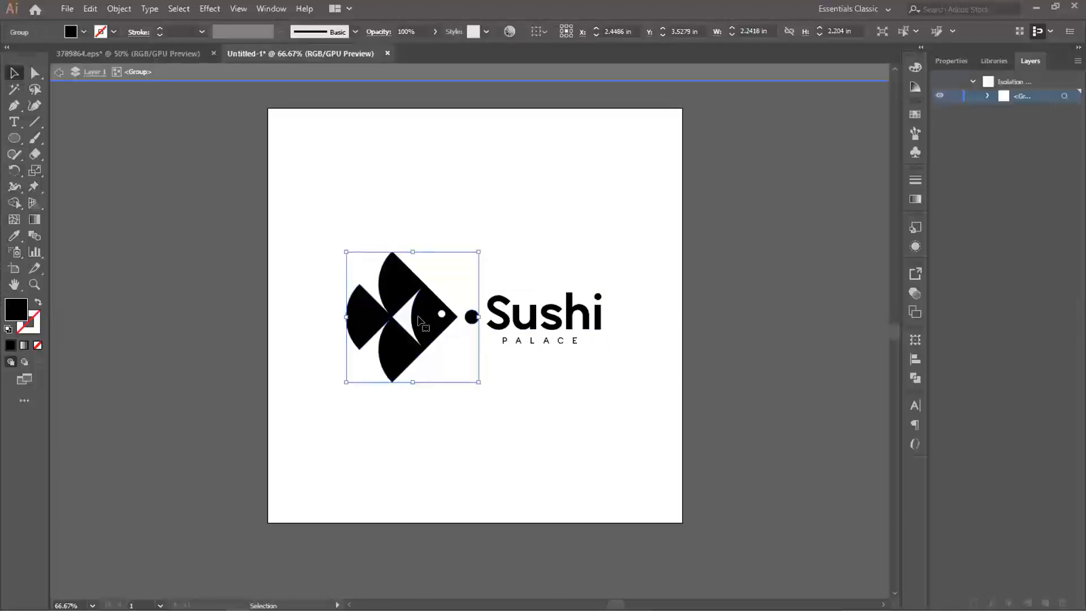
double_click(419, 323)
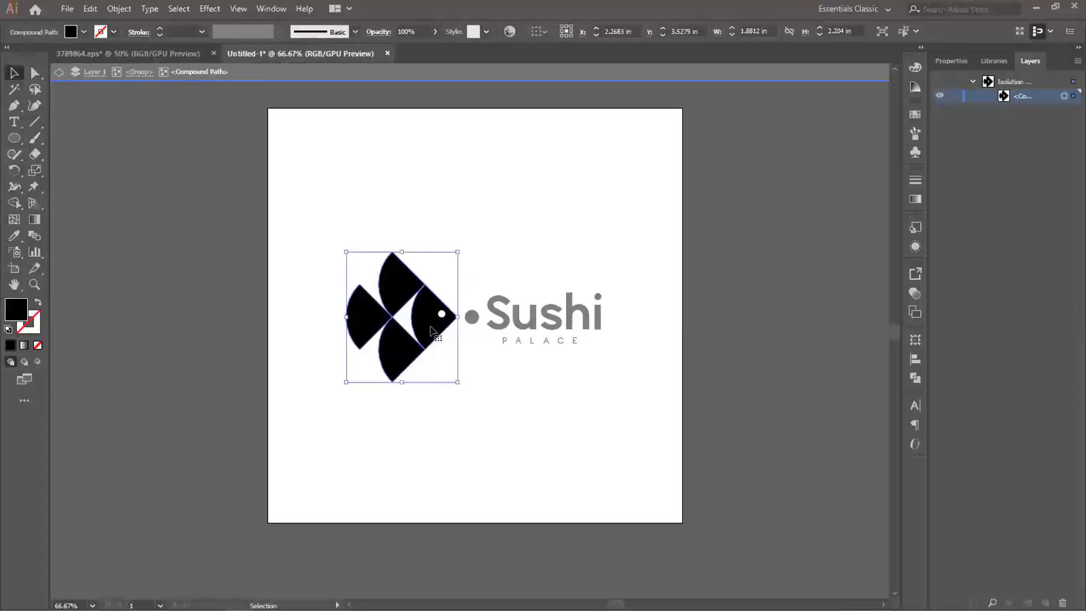
click(433, 232)
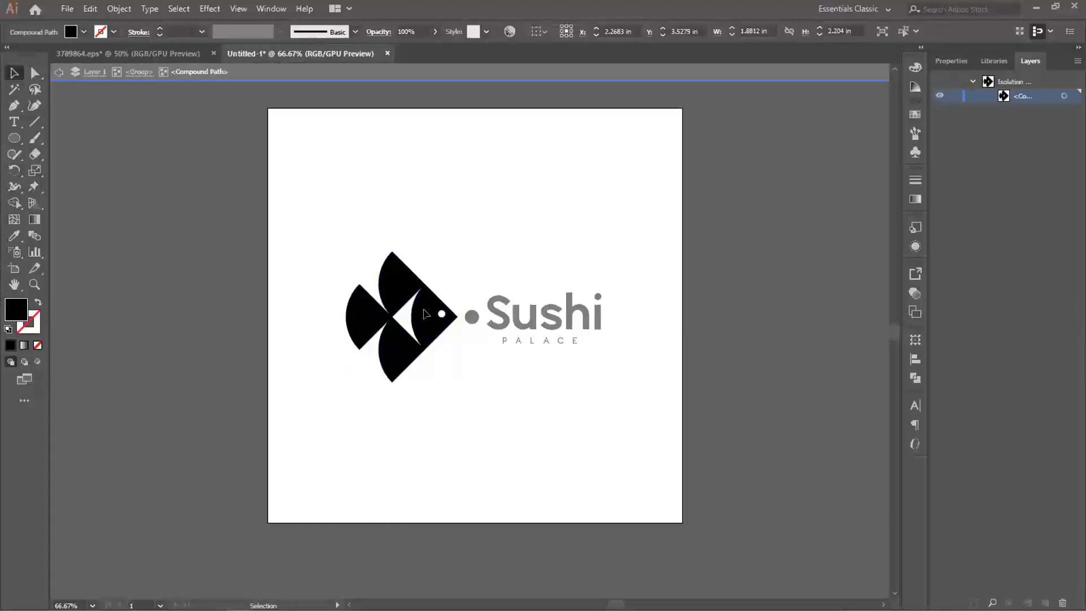
click(420, 315)
right_click(422, 315)
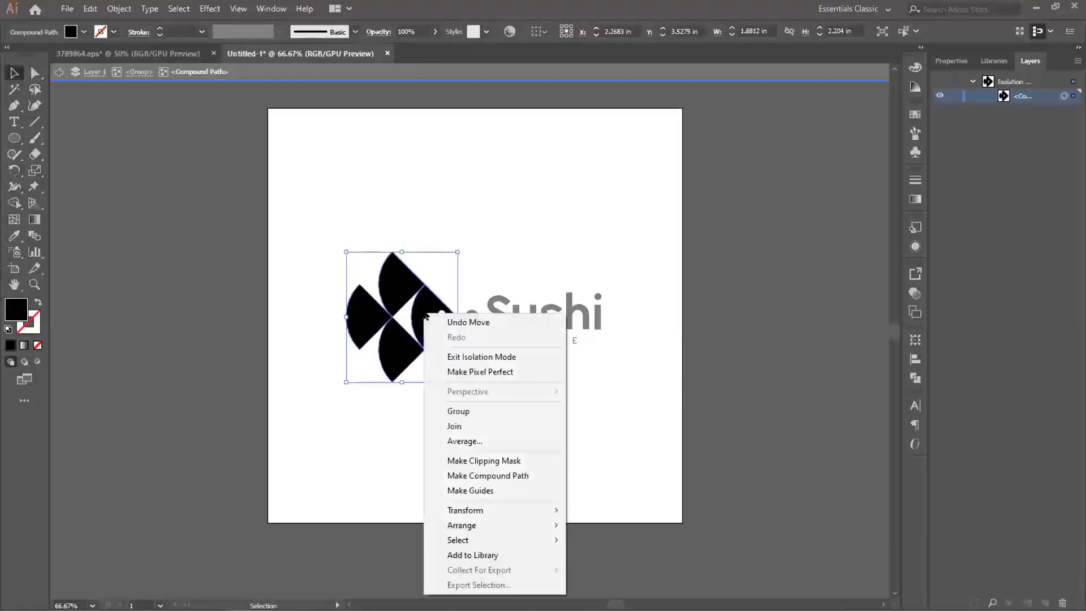
click(511, 243)
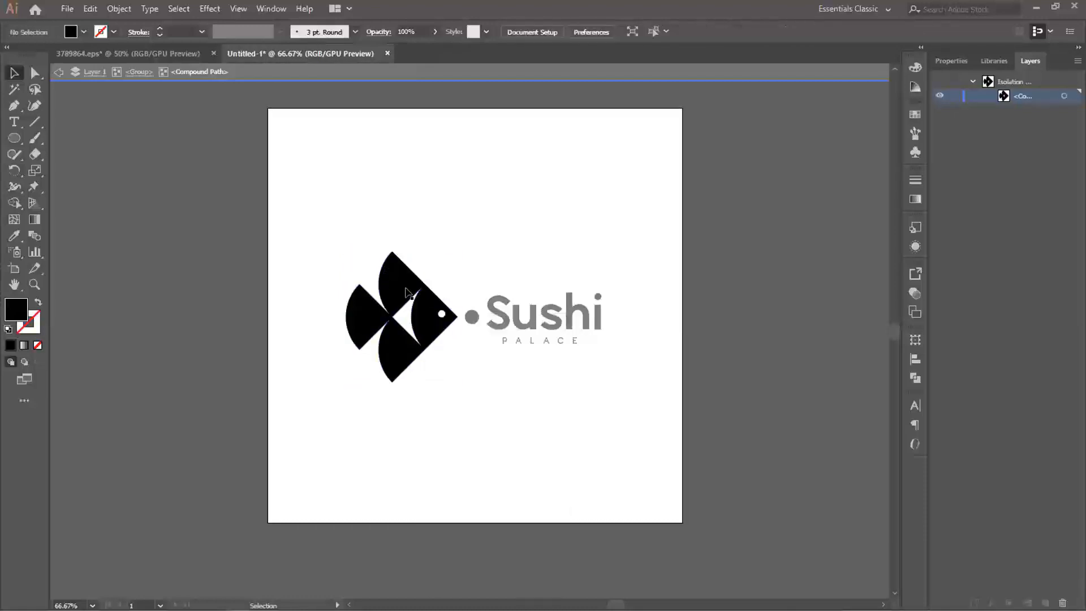
scroll(406, 290, up, 5)
scroll(406, 290, down, 3)
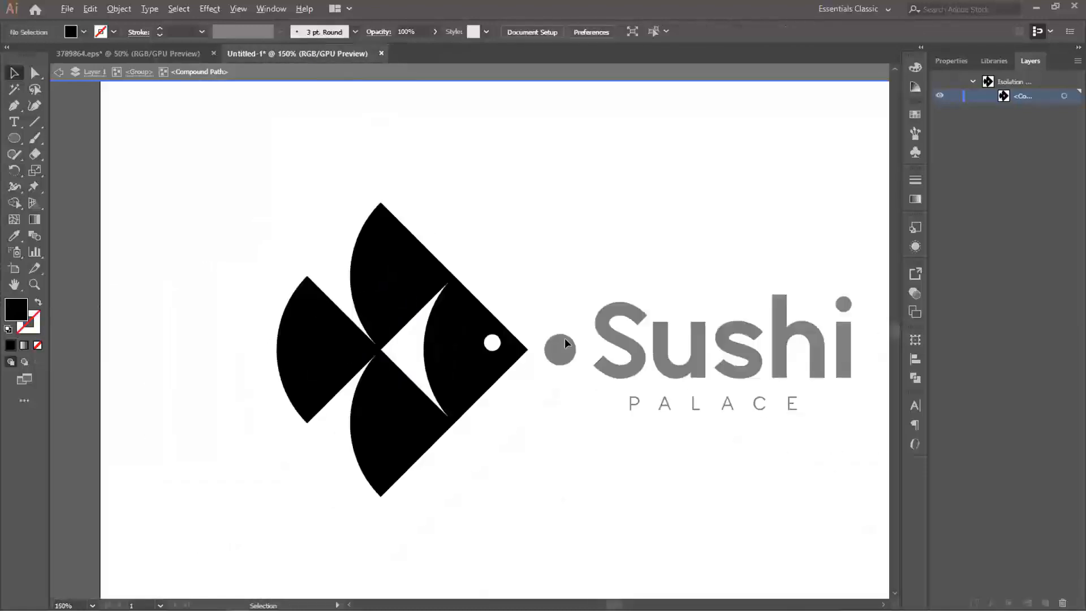
- Exit isolation mode on the fish artwork and bring the whole Sushi PALACE logo into view
scroll(470, 259, down, 1)
double_click(548, 232)
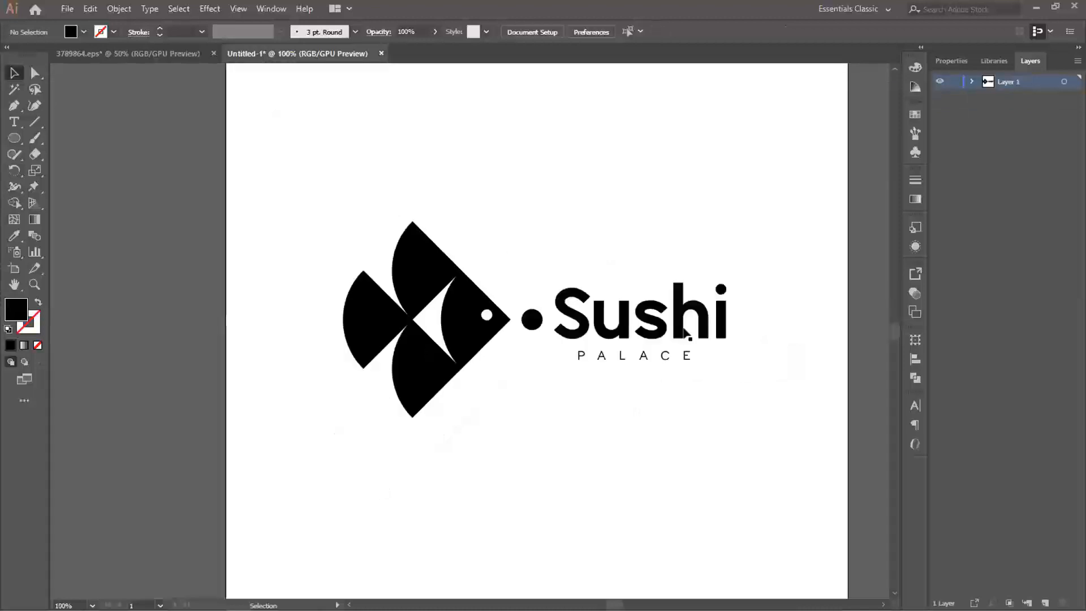
scroll(561, 260, down, 1)
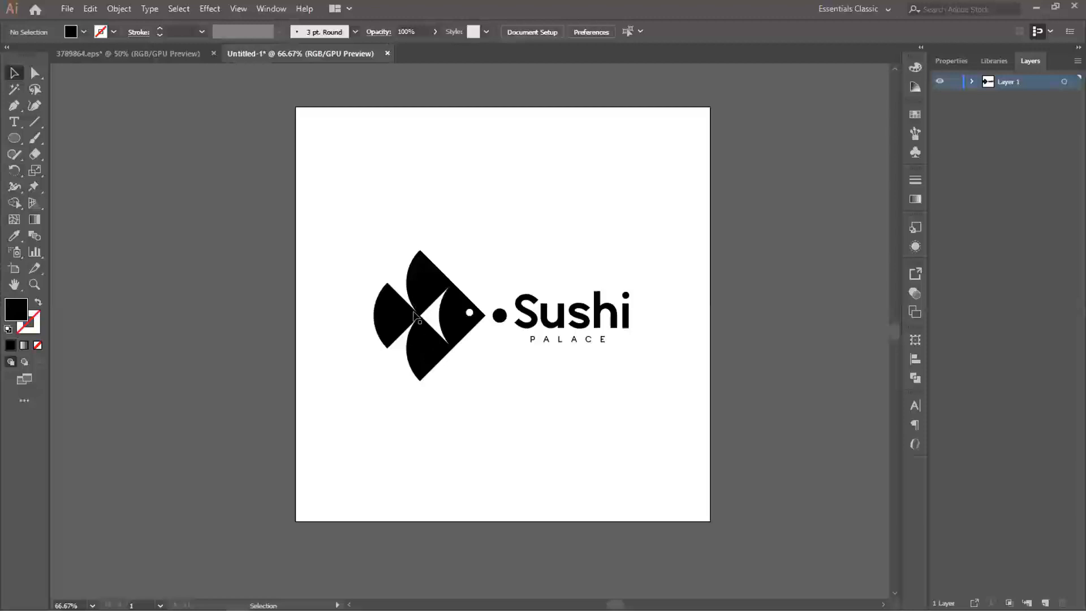
scroll(457, 310, up, 1)
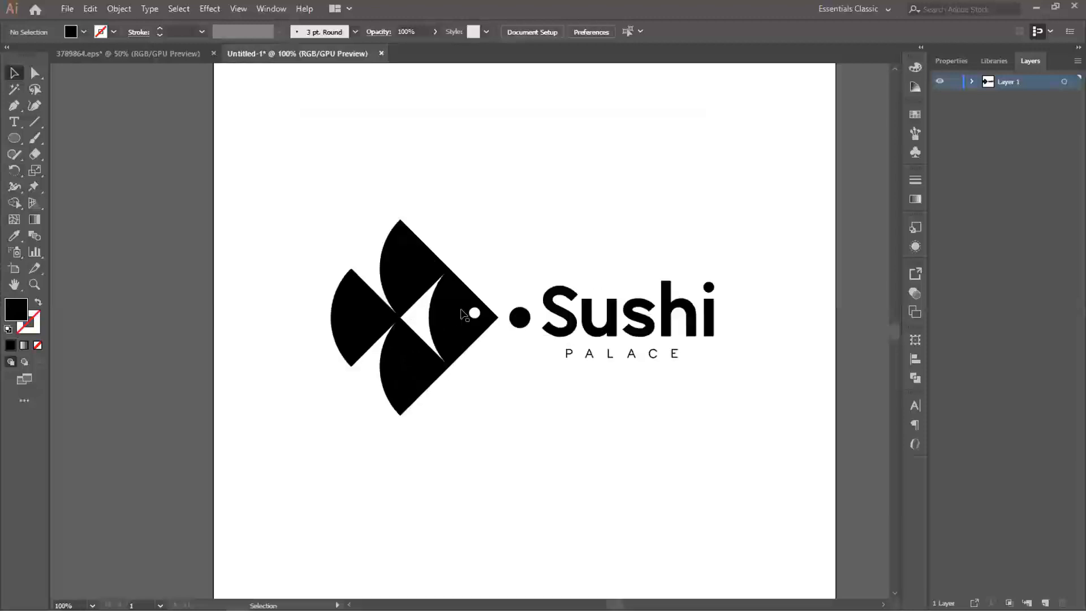
scroll(485, 309, down, 1)
- Fill the fish and dot group with the teal green #35d892
click(490, 318)
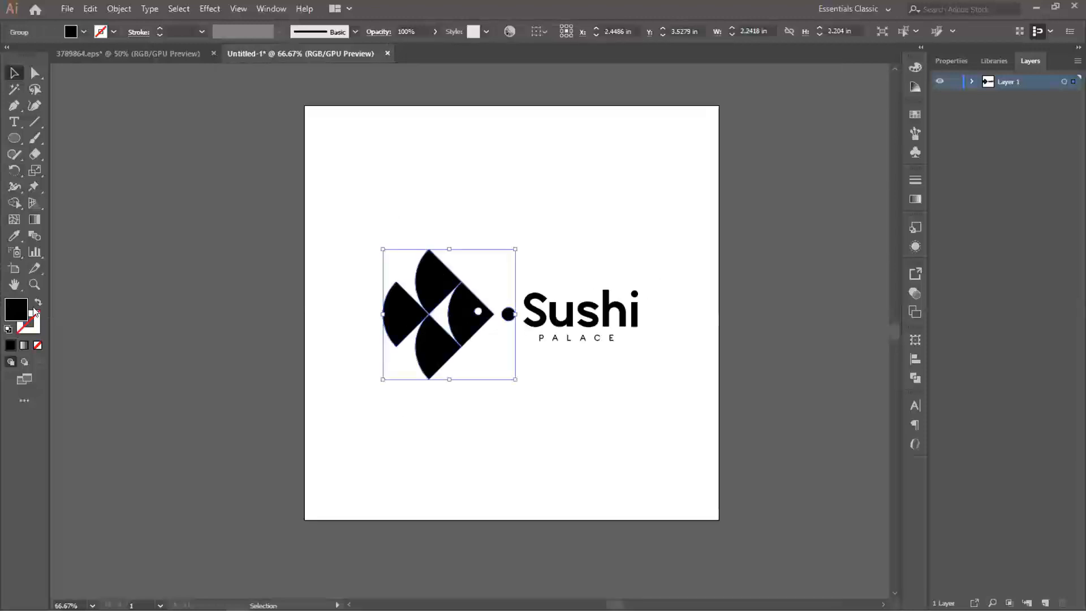
double_click(12, 312)
drag(157, 80, 186, 60)
drag(208, 145, 211, 174)
click(147, 75)
click(209, 142)
click(210, 149)
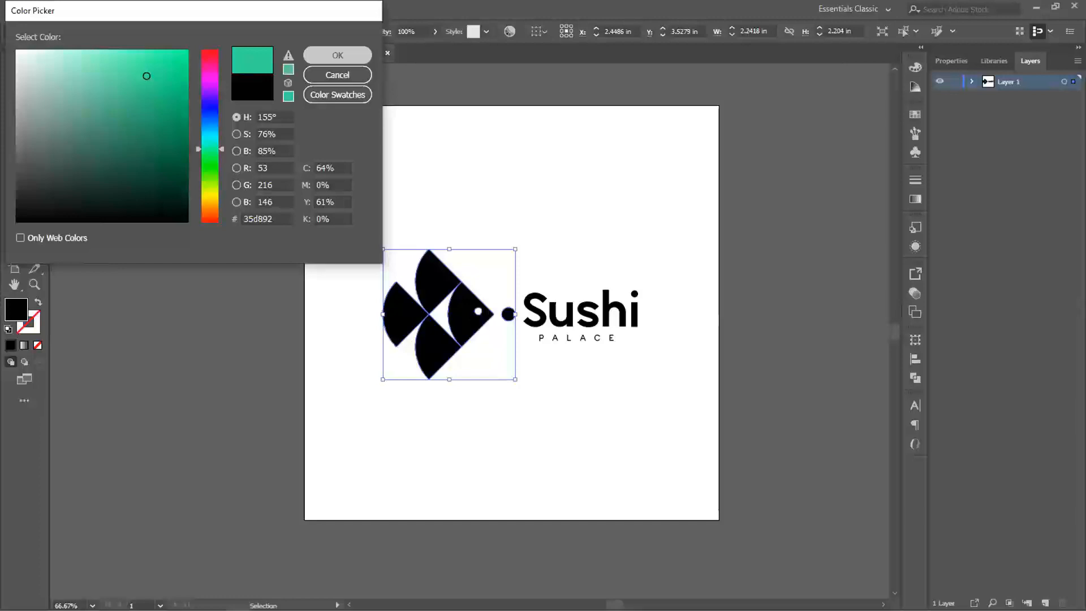
click(337, 55)
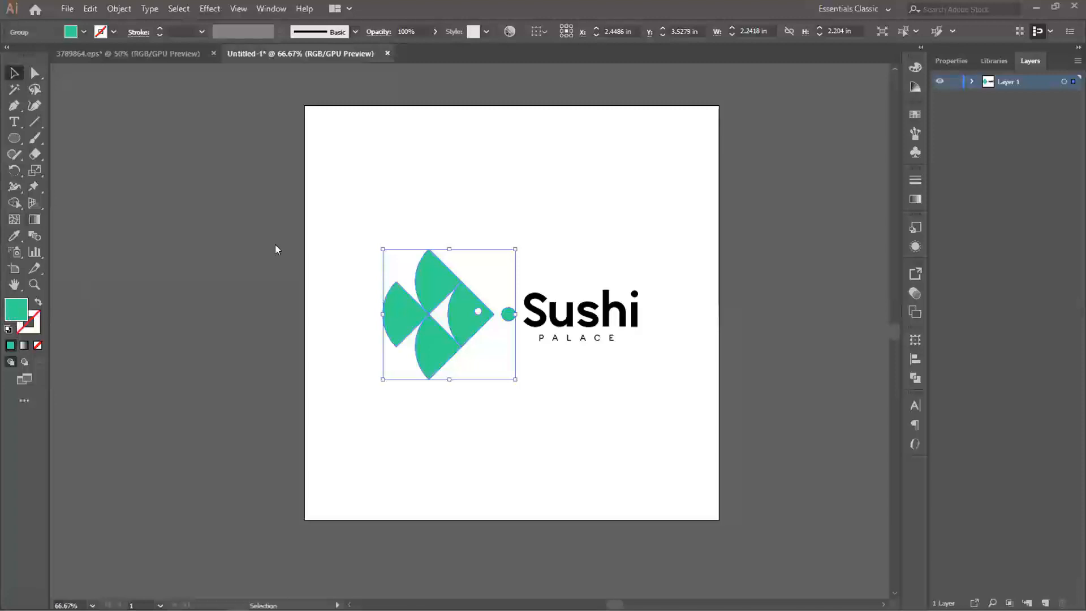
- Set the fish group's fill colour to yellow #fff700
text(fff700)
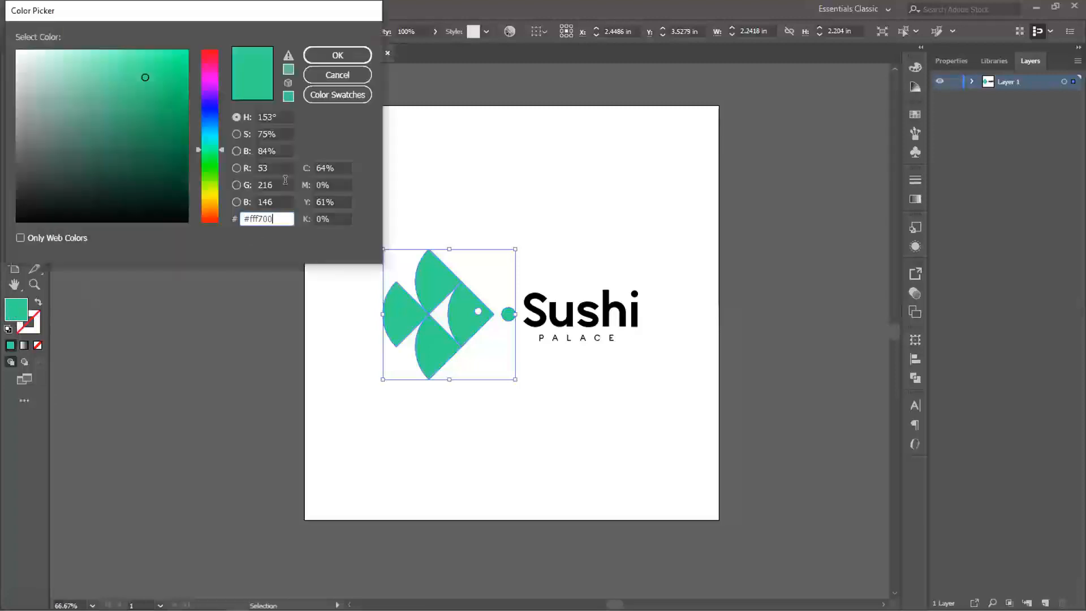
key(Tab)
key(Return)
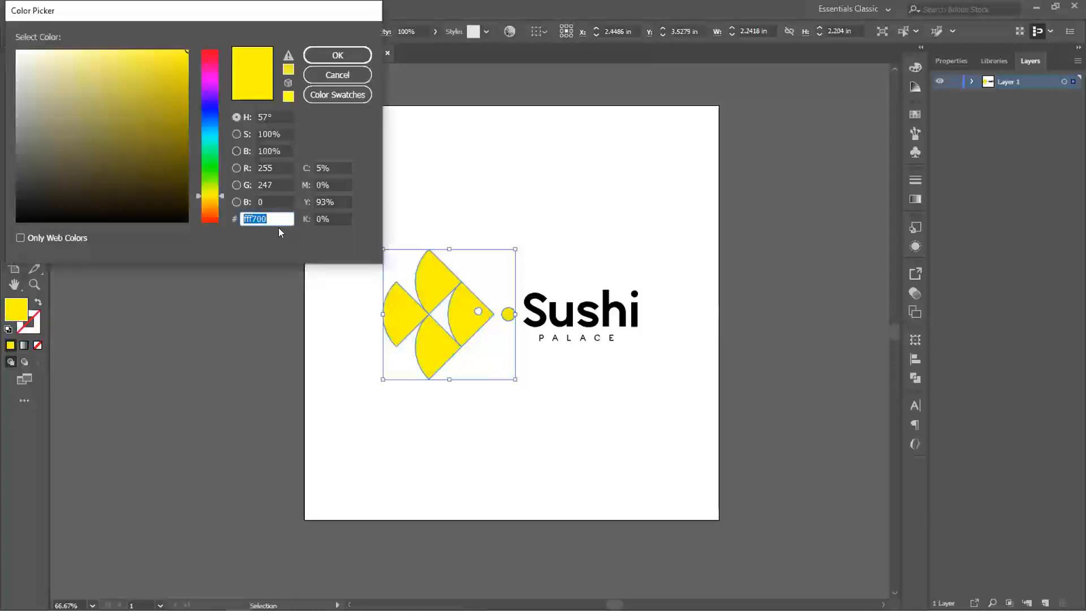
click(279, 225)
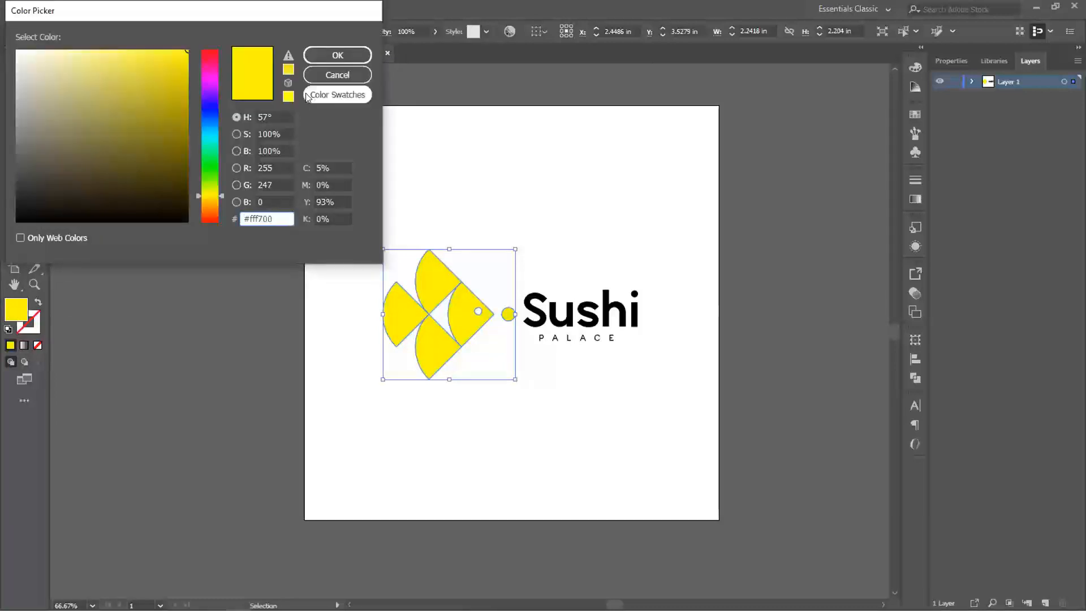
click(338, 54)
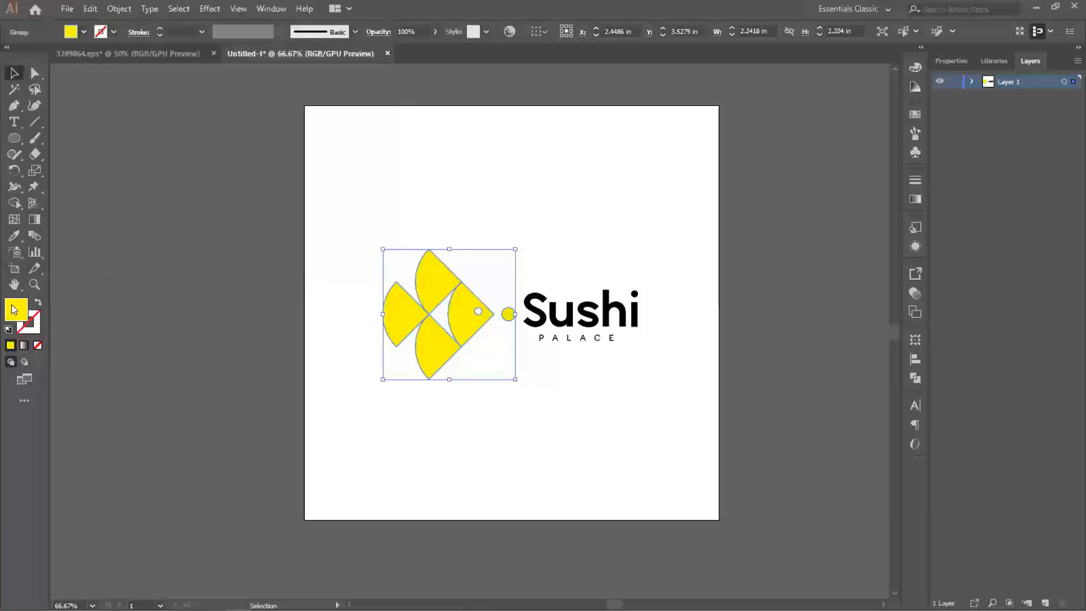
- Shift the fish group's fill hue to the lime green #c8ff00 and deselect it
double_click(14, 309)
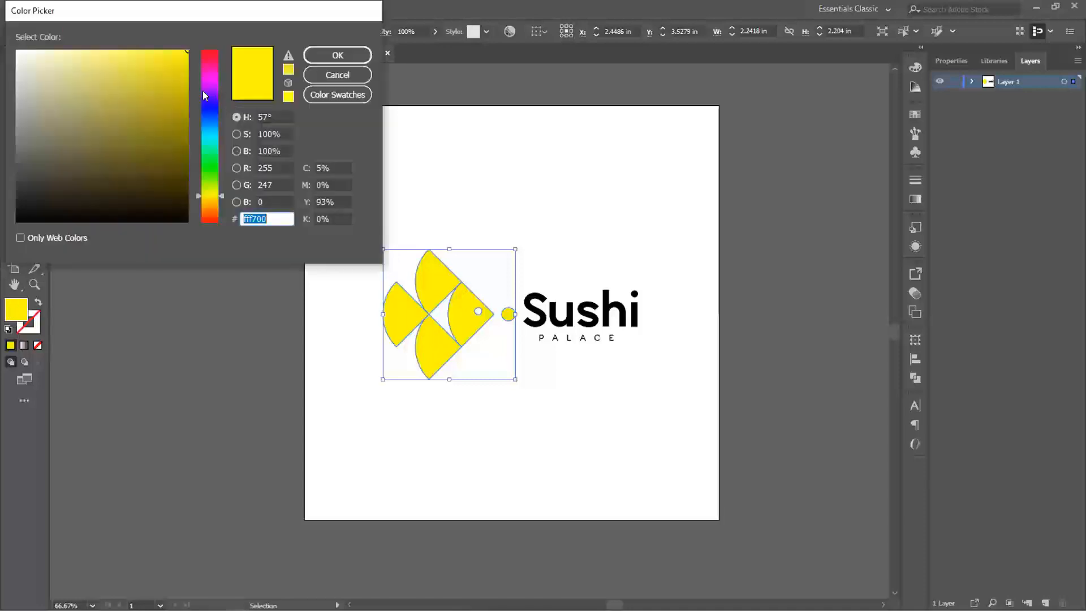
click(205, 189)
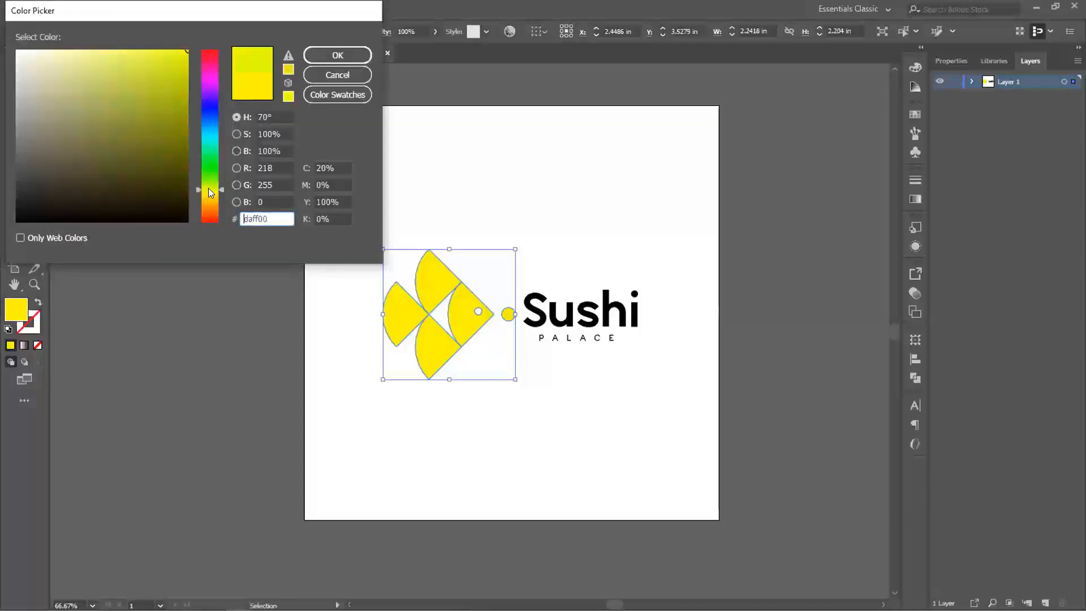
click(208, 186)
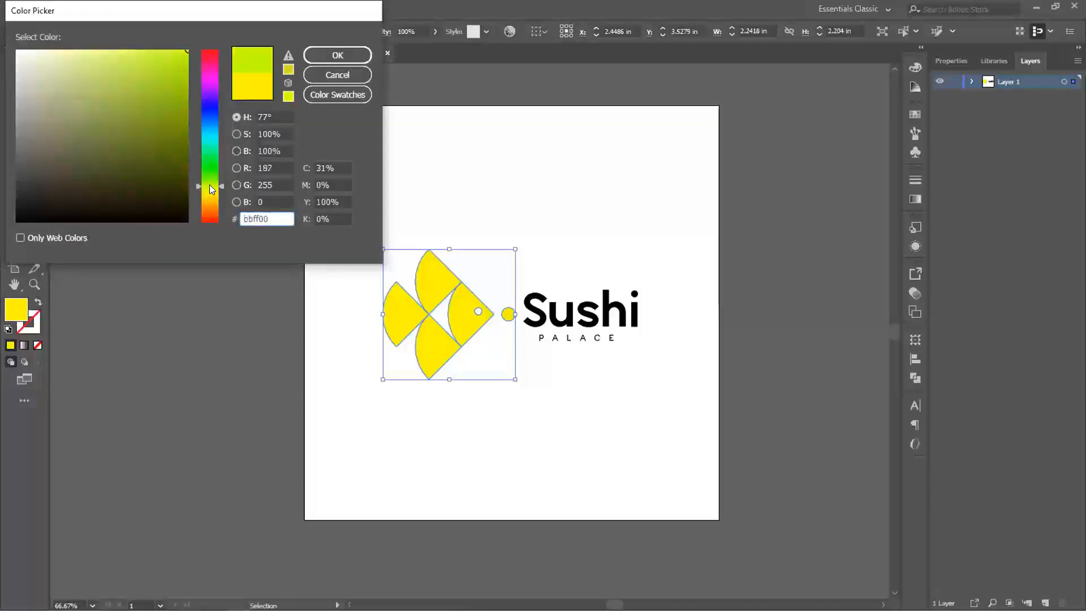
click(329, 55)
click(569, 250)
- Recolour the Sushi PALACE text group with a very dark grey fill
click(574, 321)
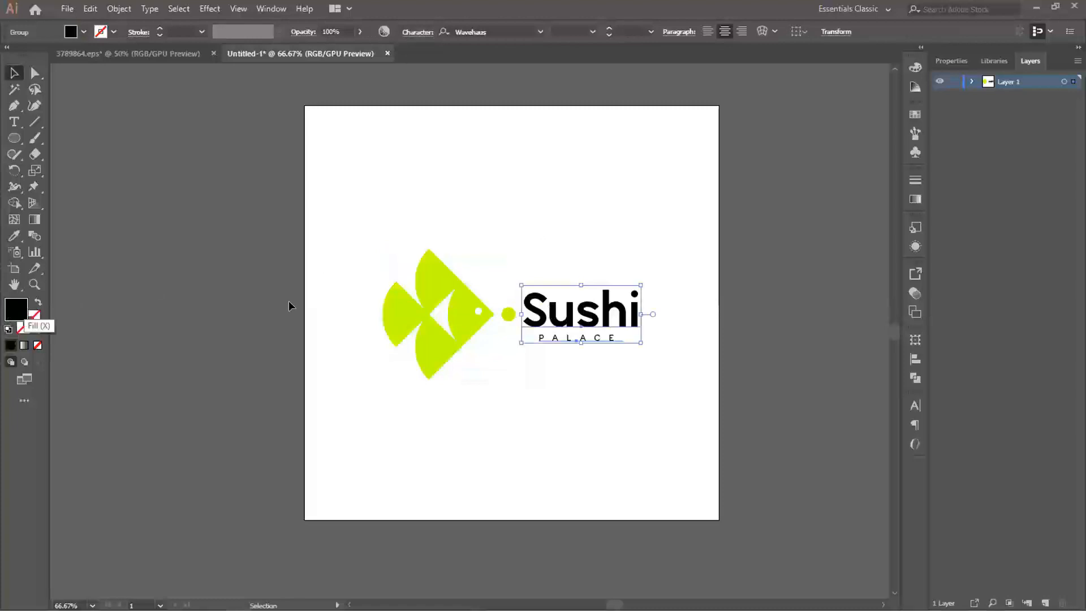
double_click(16, 309)
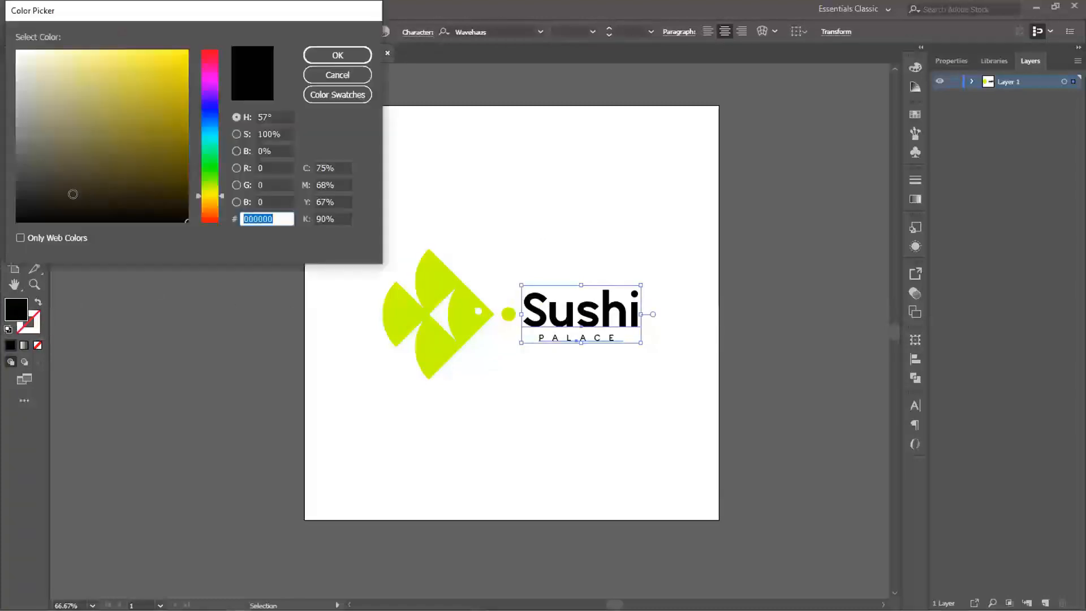
drag(27, 196, 15, 199)
click(354, 61)
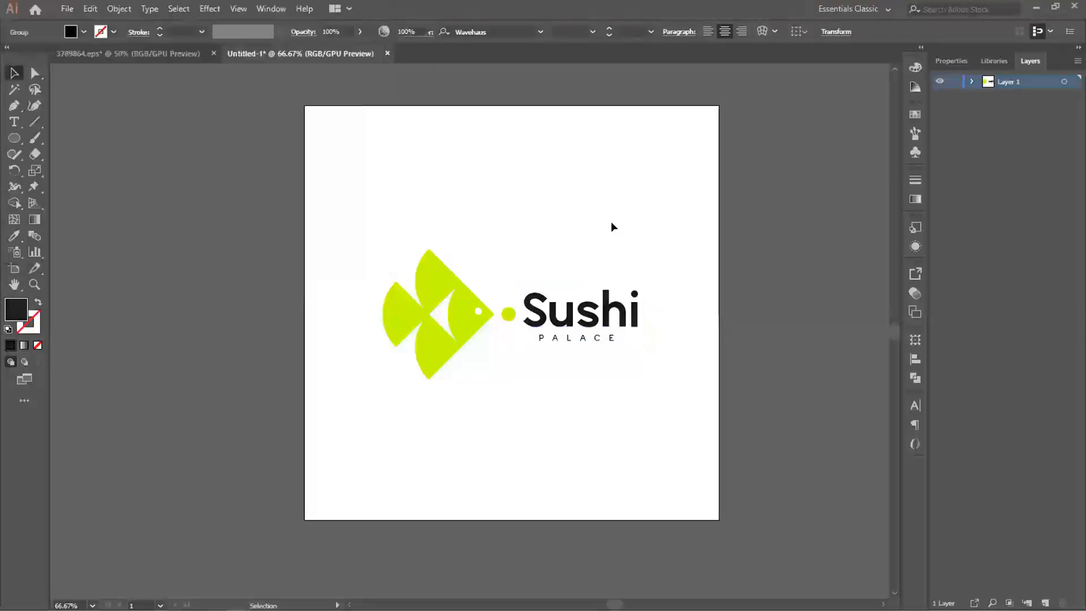
click(612, 223)
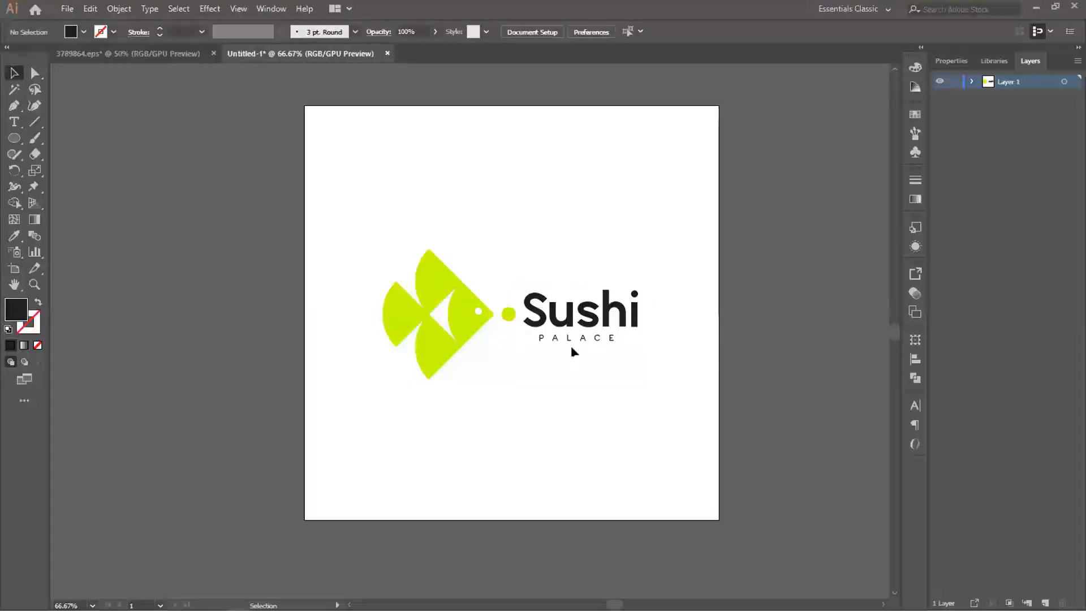
- Draw a square of about 6.92 in beside the artboard, roughly matching the artboard's size
key(space)
drag(575, 323, 480, 327)
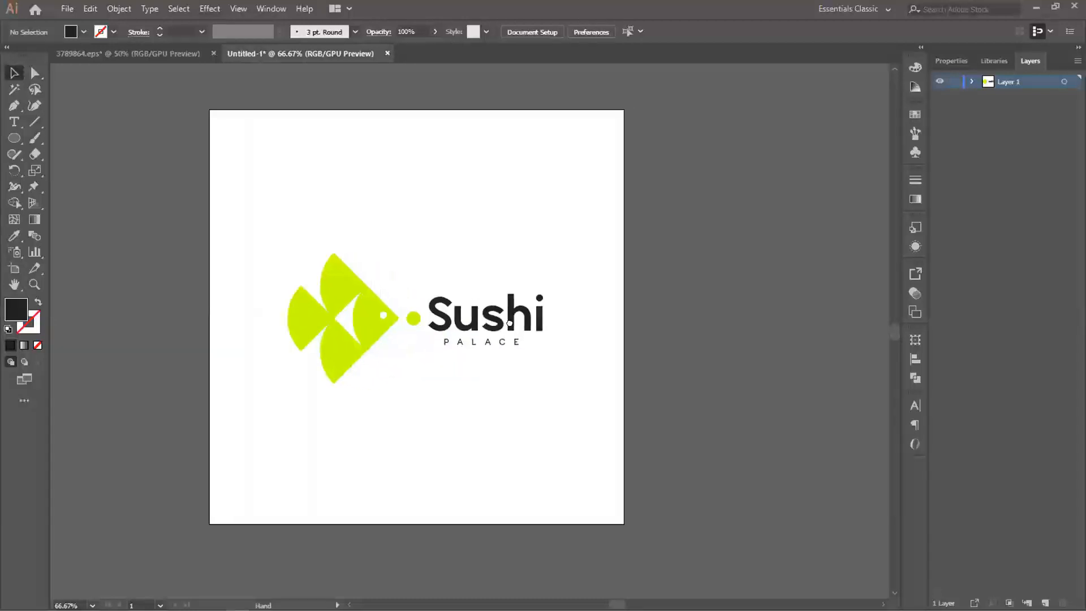
scroll(524, 320, down, 1)
key(space)
drag(541, 308, 451, 306)
scroll(444, 314, up, 1)
key(space)
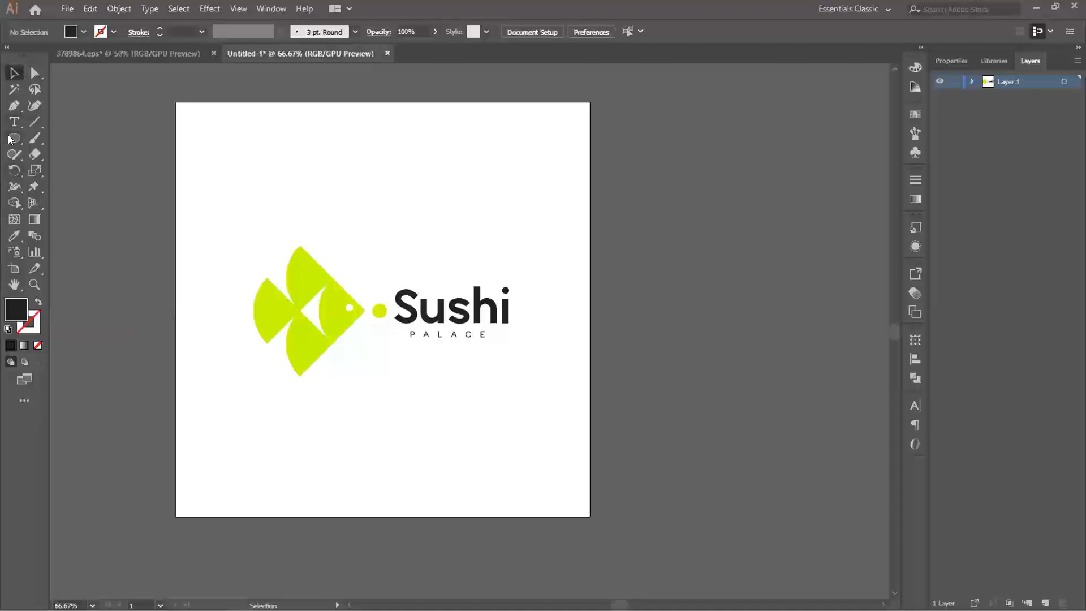
key(space)
drag(484, 187, 239, 204)
key(m)
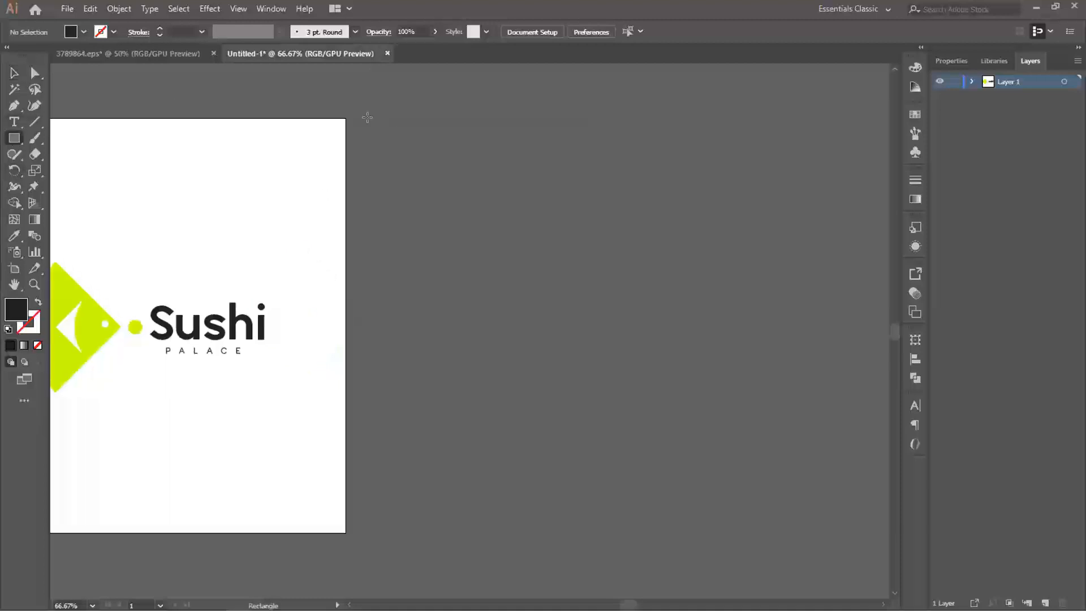
drag(366, 119, 737, 531)
key(space)
drag(417, 311, 446, 300)
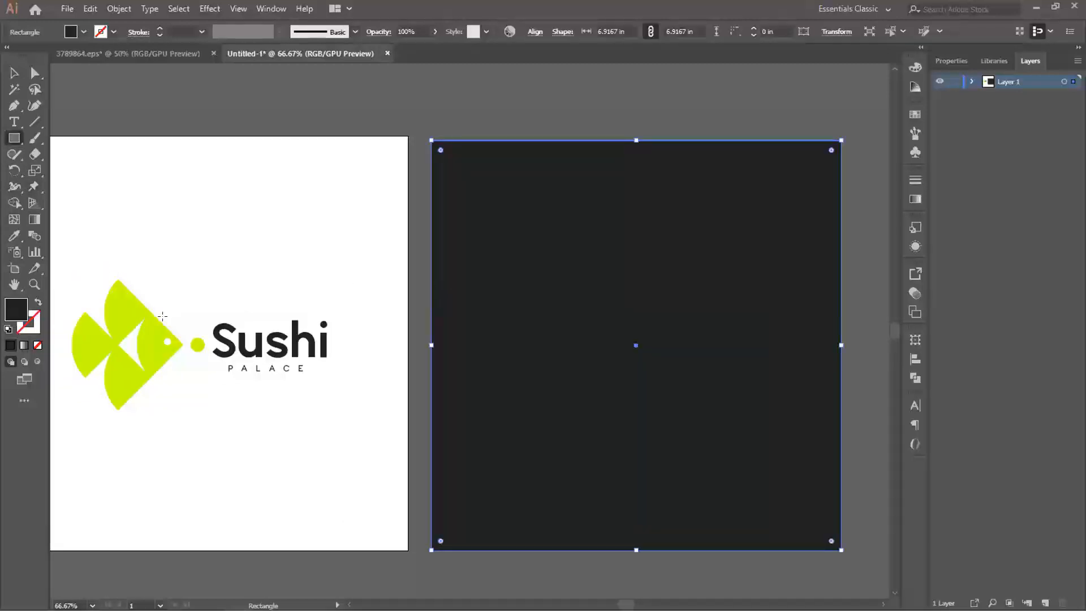
- Sample the fish's lime green onto the new square and nudge the square up slightly
key(i)
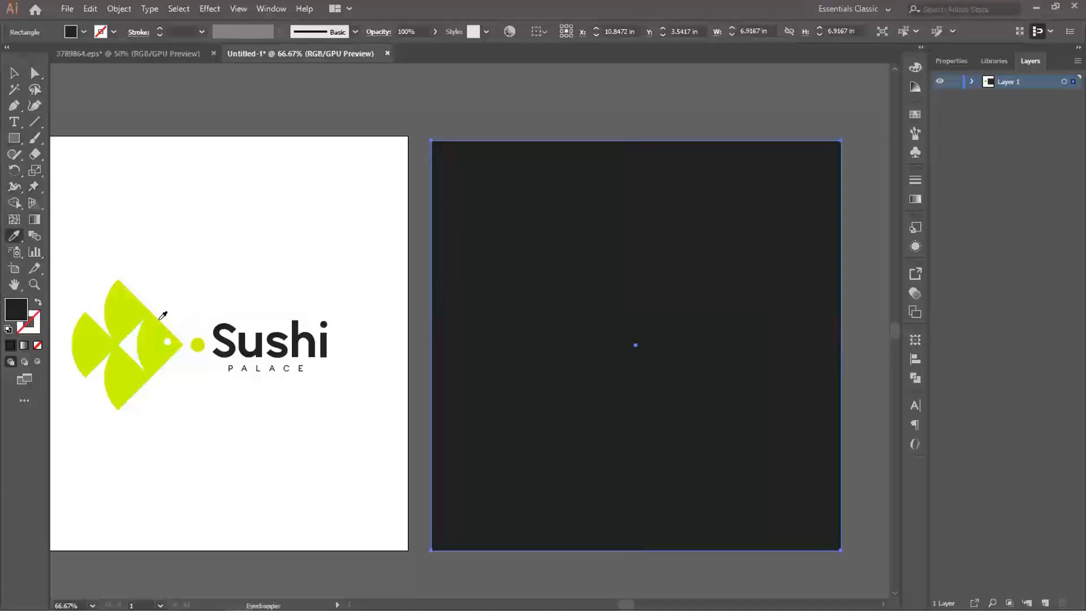
click(136, 301)
key(v)
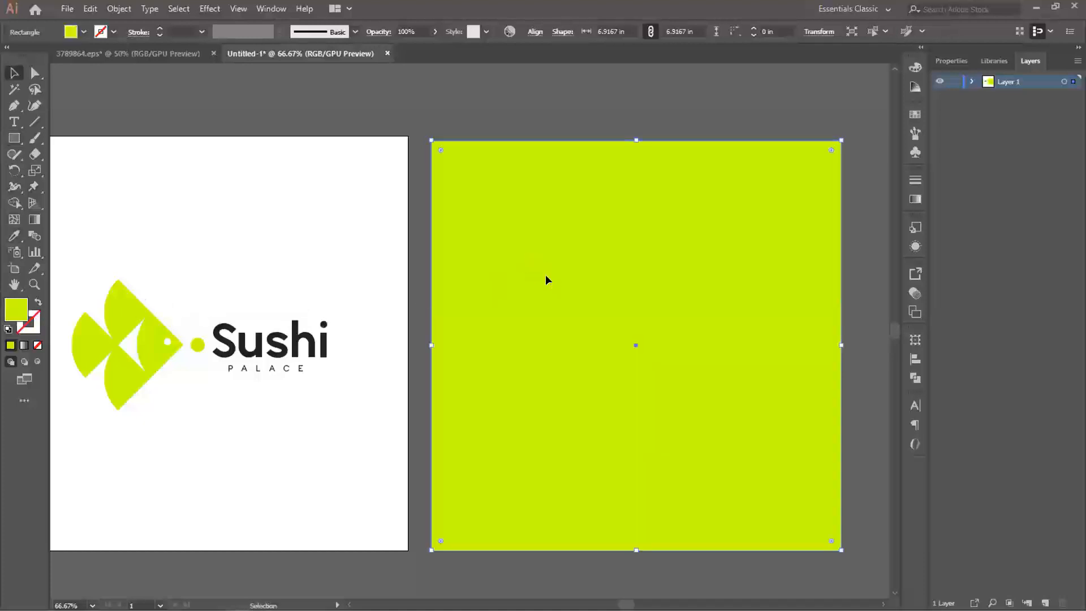
drag(546, 274, 546, 273)
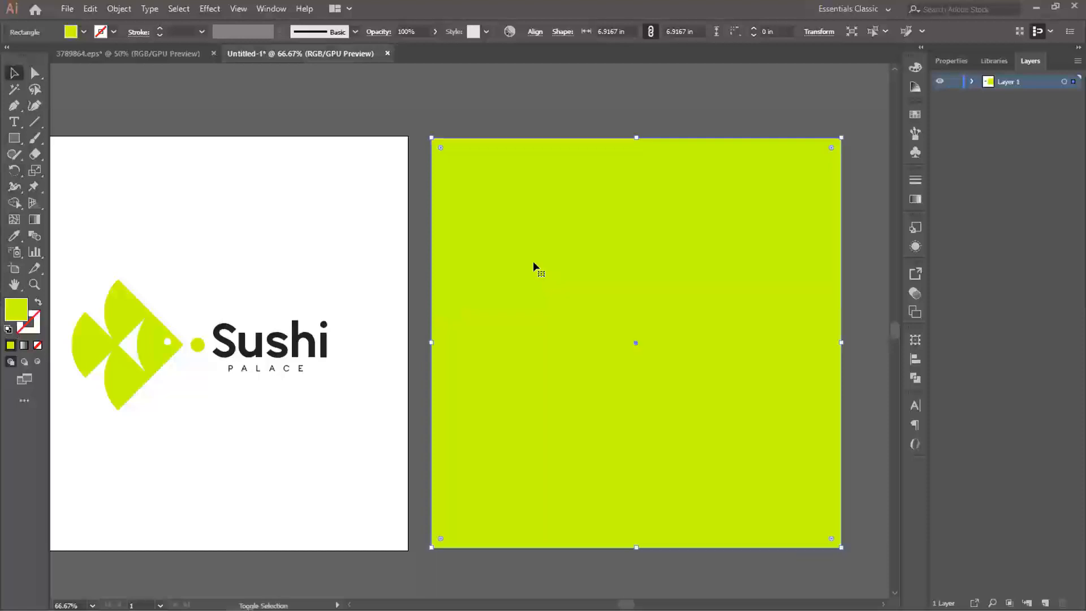
click(351, 135)
- Duplicate the fish and dot group onto the middle of the lime square
drag(368, 294, 426, 281)
click(178, 287)
drag(187, 296, 707, 296)
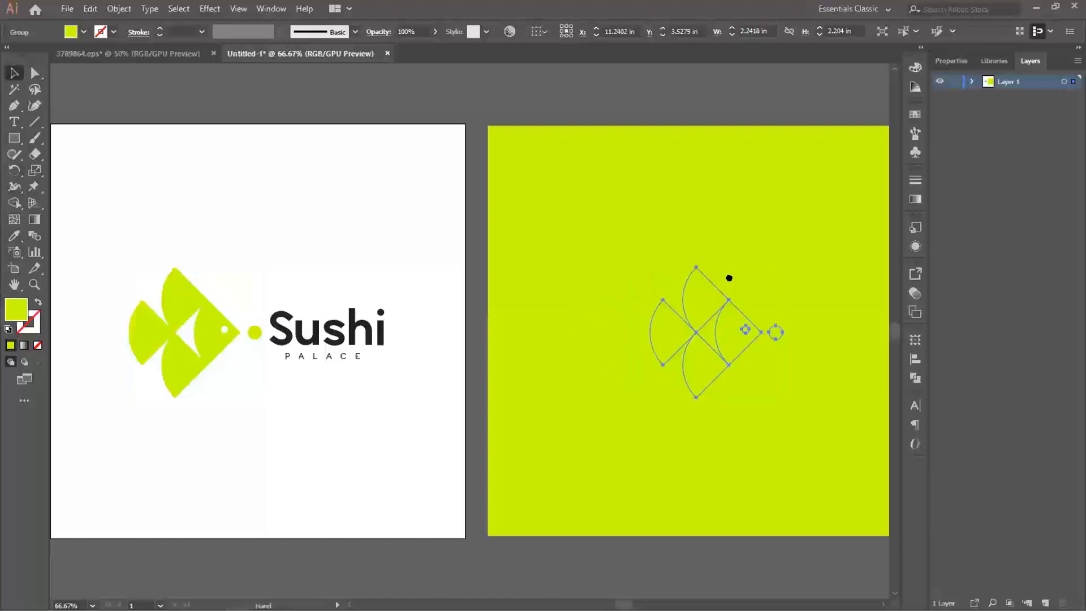
drag(773, 272, 671, 281)
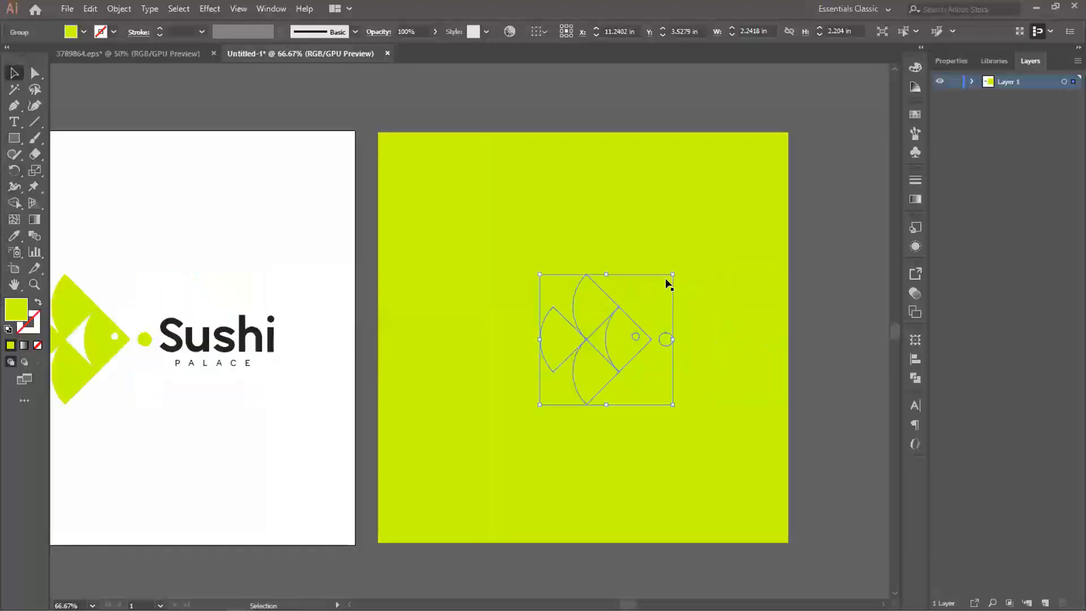
- Recolour the copied fish group white by sampling the artboard background
key(i)
click(256, 224)
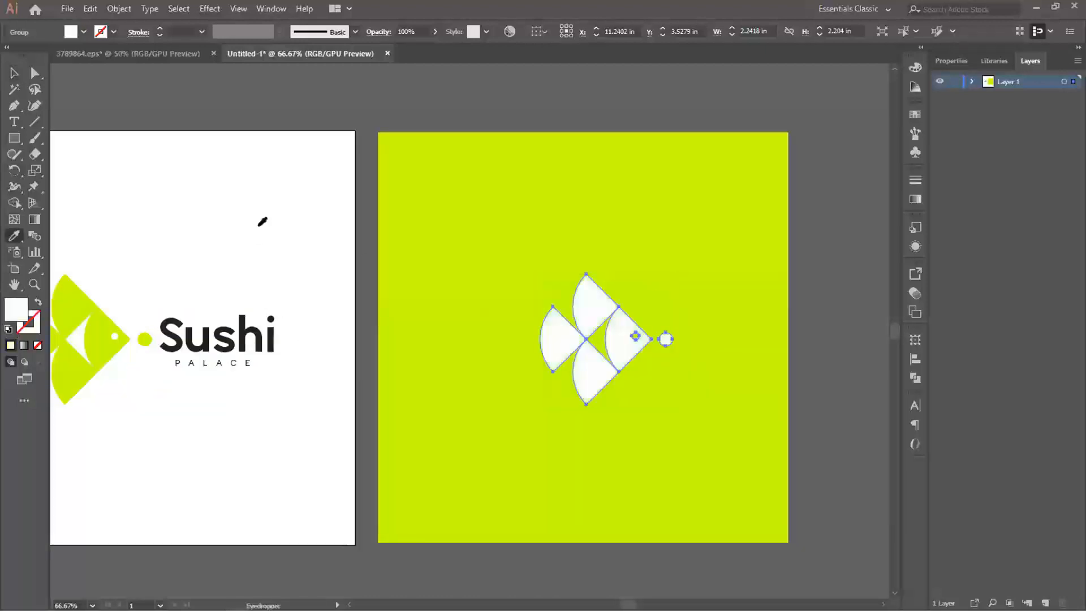
key(v)
click(809, 291)
drag(716, 318, 689, 320)
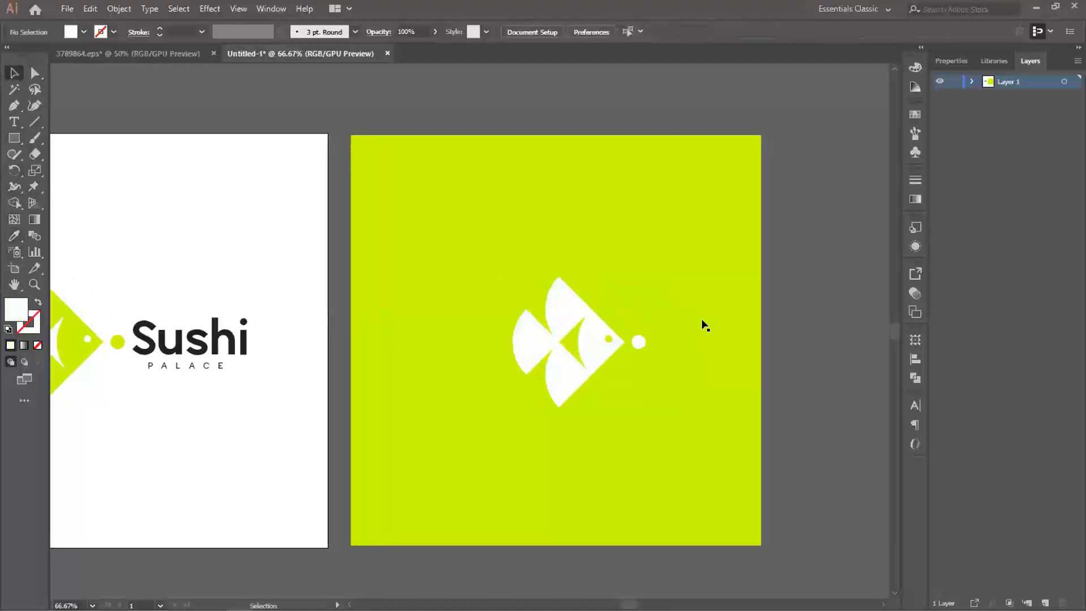
- Shift the copied fish slightly towards the square's centre and sample the dark grey of the Sushi text onto it
drag(589, 340, 576, 342)
key(i)
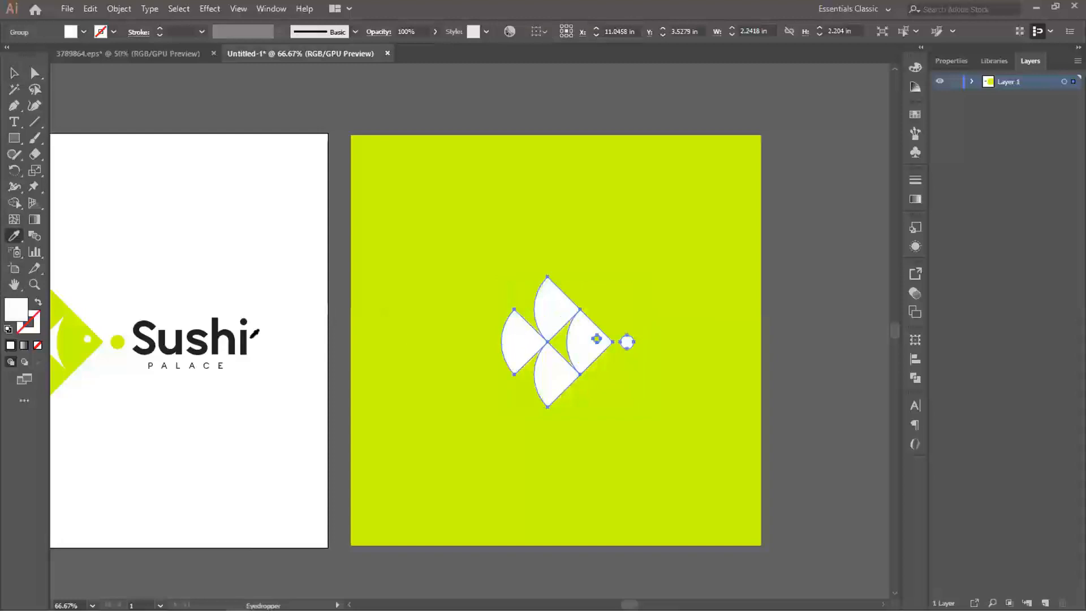
click(141, 314)
key(v)
click(658, 362)
drag(656, 358, 553, 346)
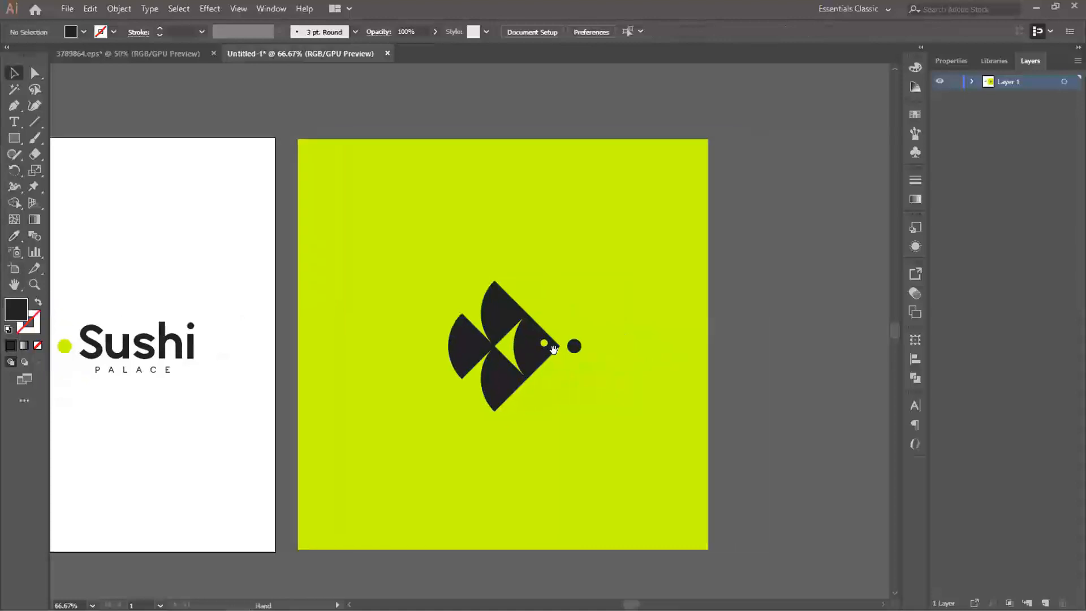
- Align the dark fish and the lime square to each other's horizontal and vertical centres
drag(577, 388, 523, 363)
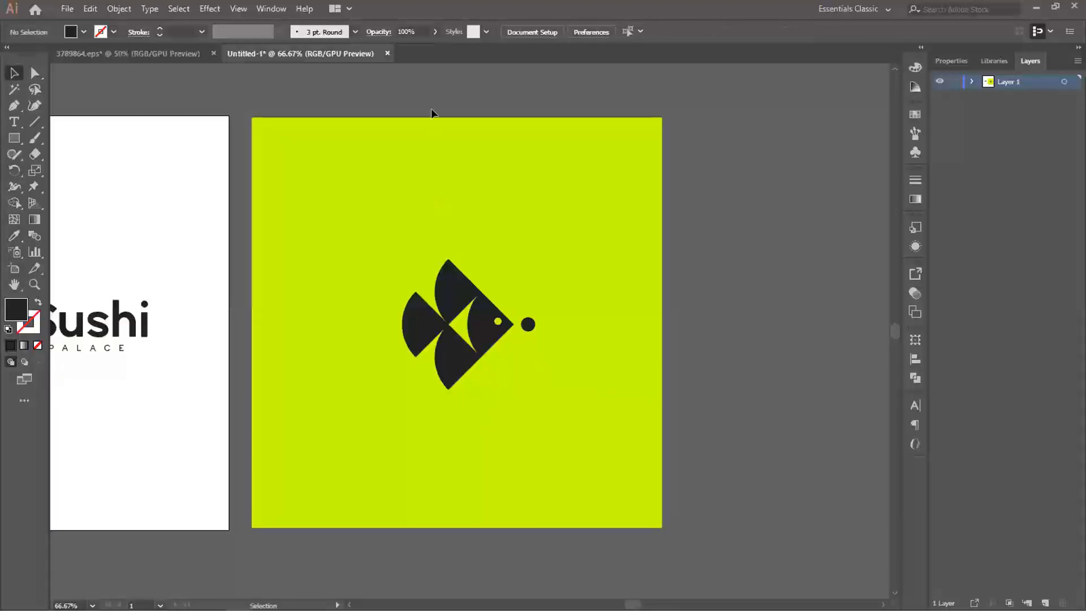
key(ctrl+a)
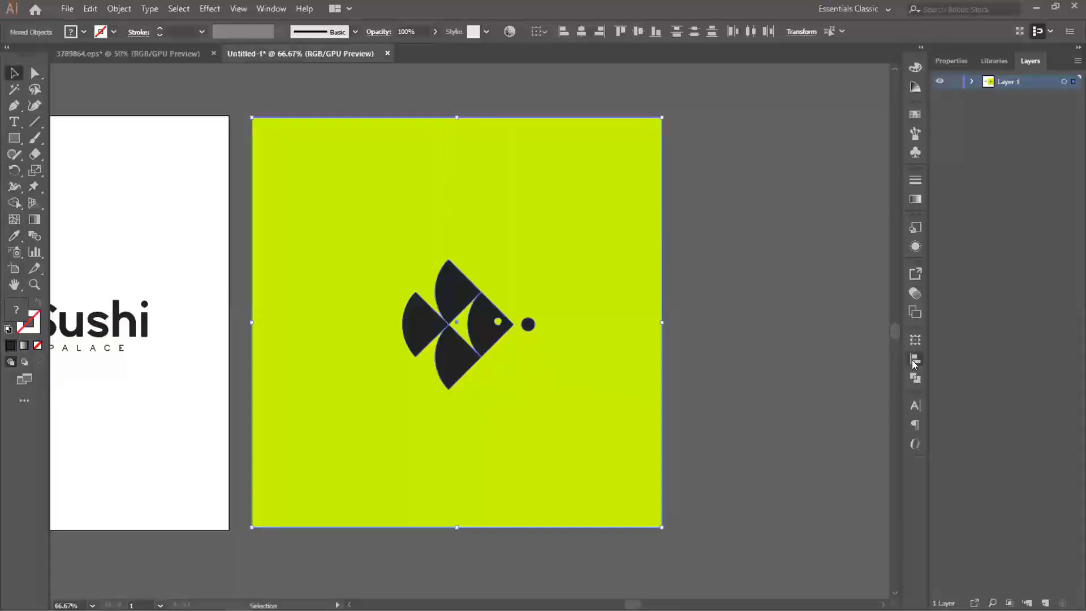
click(915, 358)
click(781, 370)
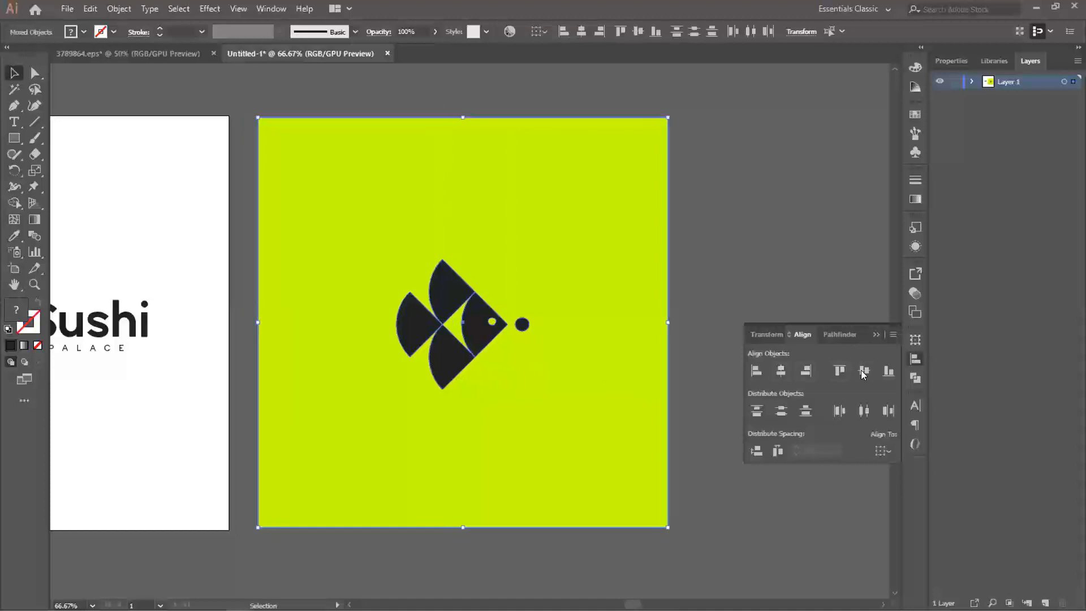
click(915, 359)
click(720, 300)
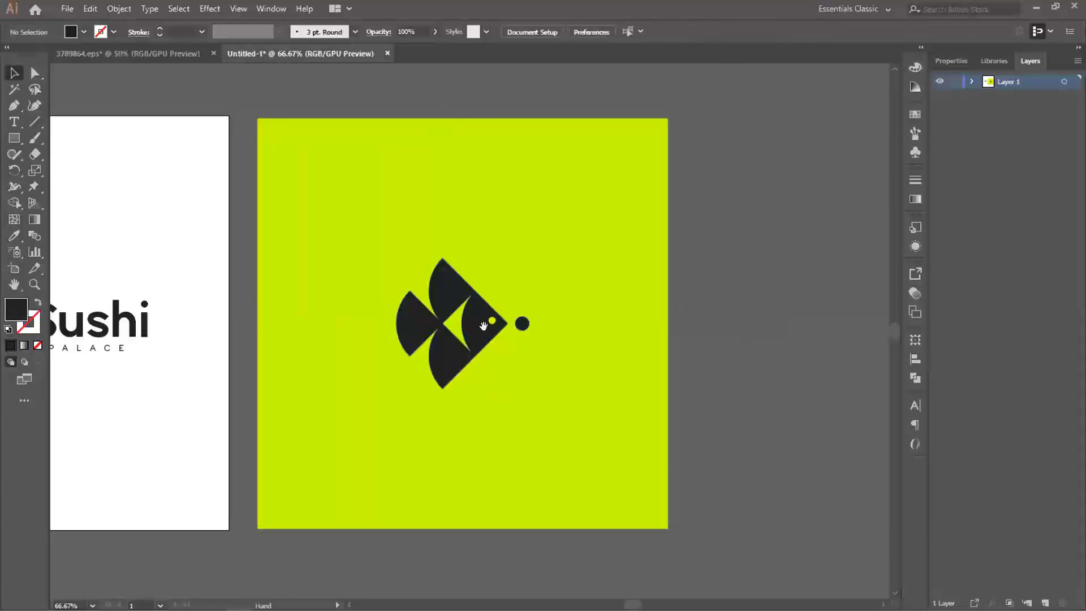
- Duplicate the lime square with its dark fish to the right of the original with a small gap
key(ctrl+a)
drag(546, 363, 406, 369)
drag(323, 344, 775, 333)
scroll(650, 325, right, 5)
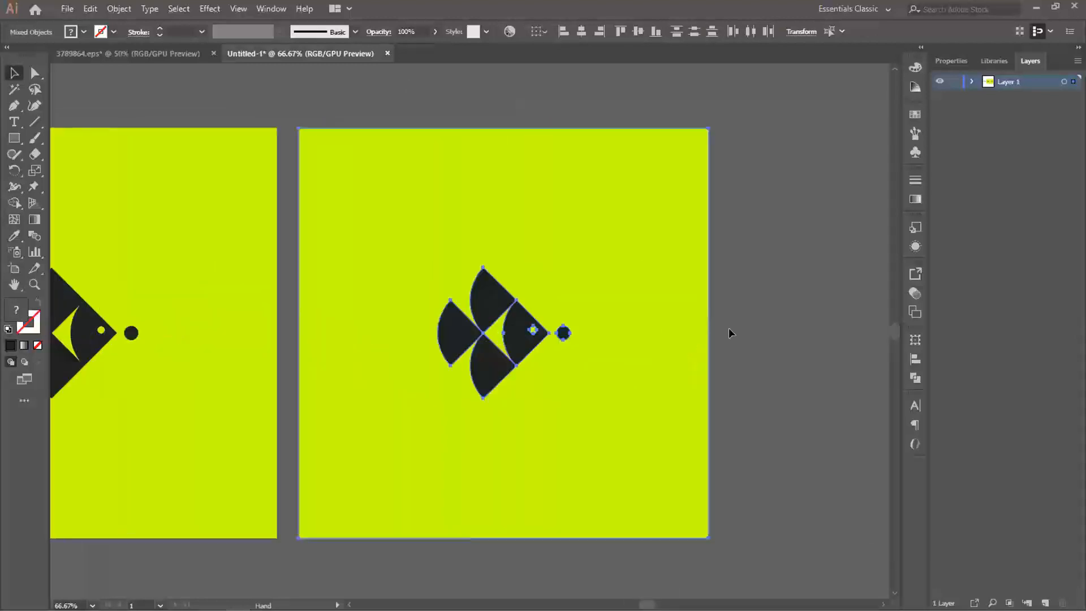
- Recolour the duplicated lime square dark grey by sampling the fish on it
click(794, 327)
click(629, 287)
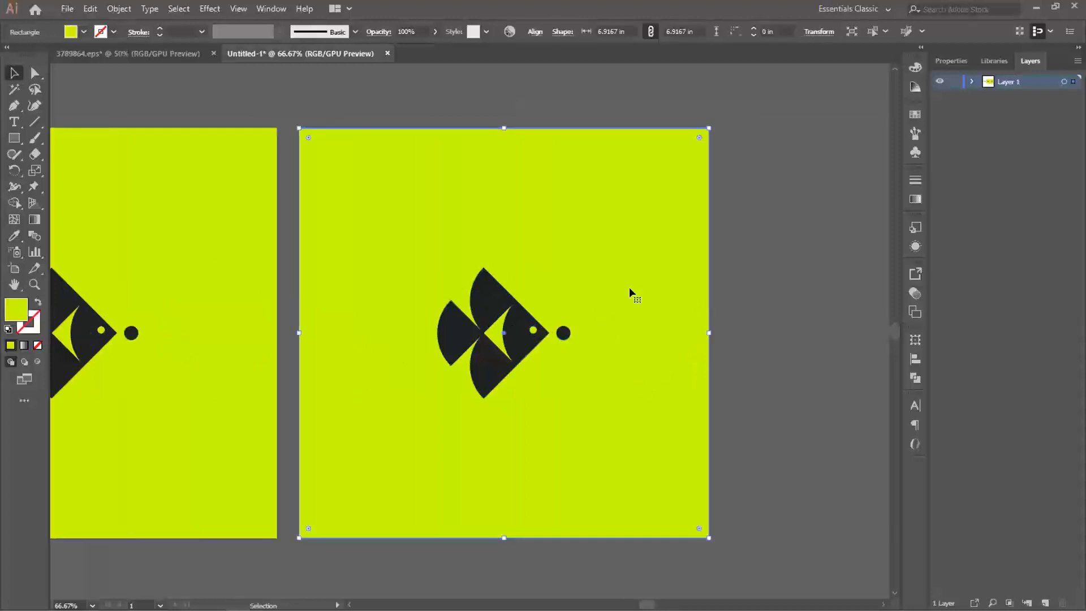
key(i)
click(518, 315)
key(v)
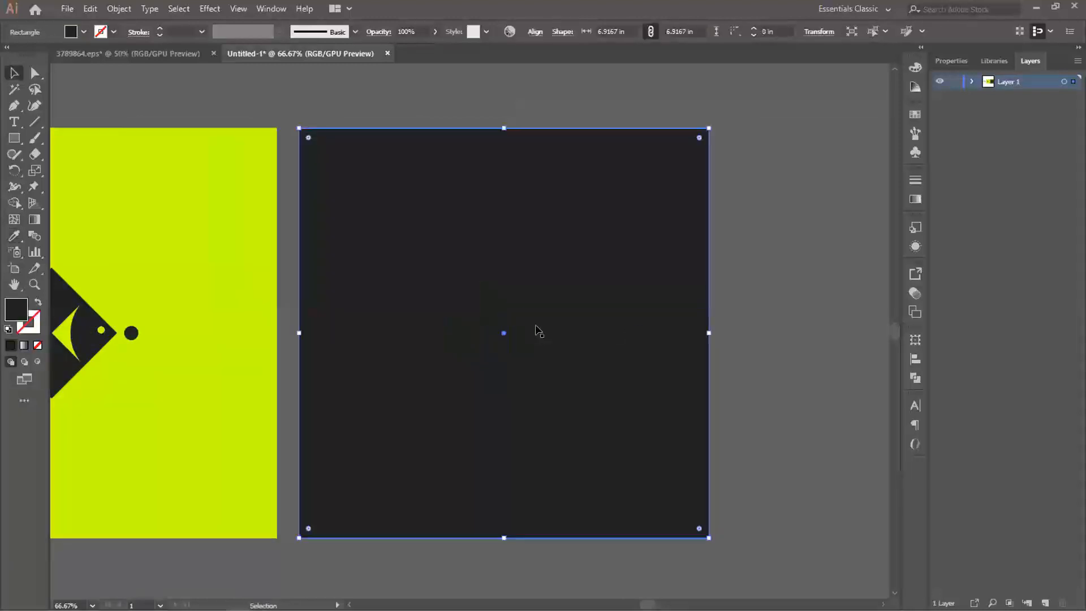
- Recolour the fish group on the dark grey square lime by sampling the neighbouring lime square
click(528, 333)
key(i)
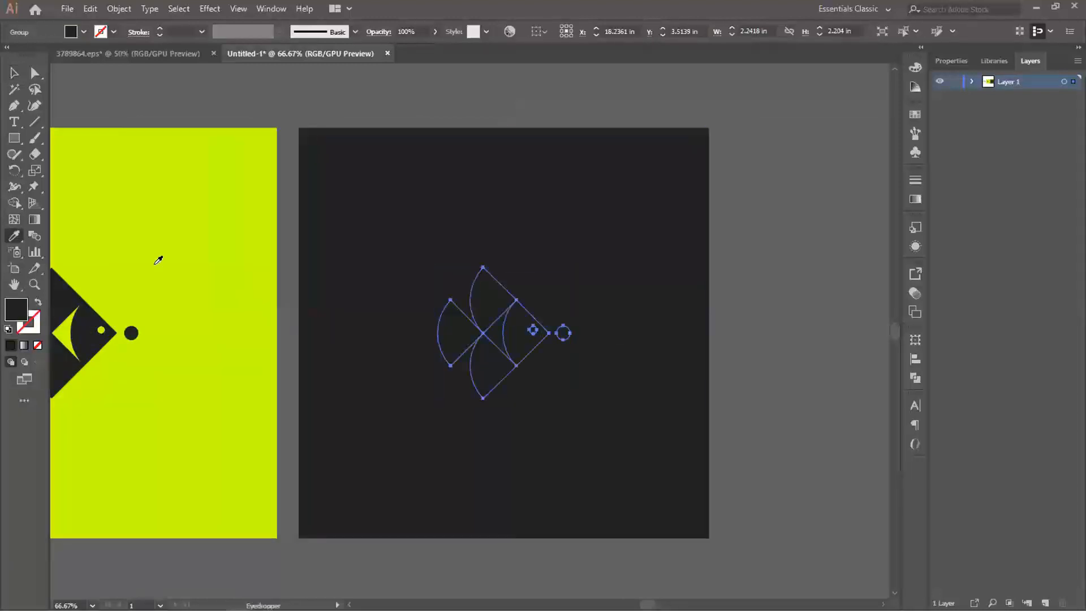
click(158, 254)
key(v)
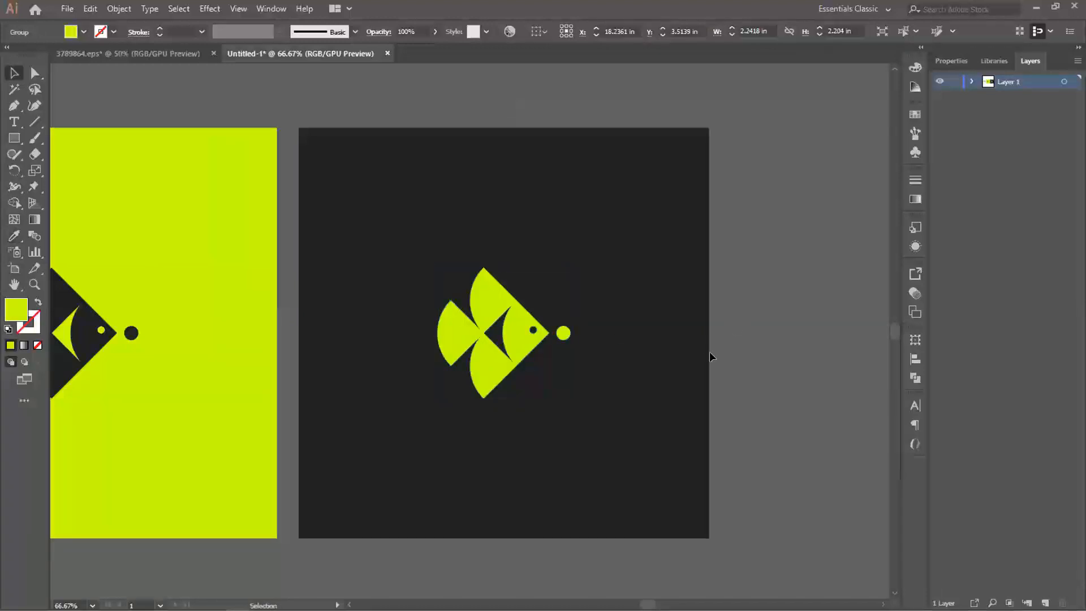
click(711, 352)
- Duplicate the dark grey square with its lime fish to the right of the original, leaving a small gap
scroll(616, 331, down, 2)
drag(527, 332, 566, 332)
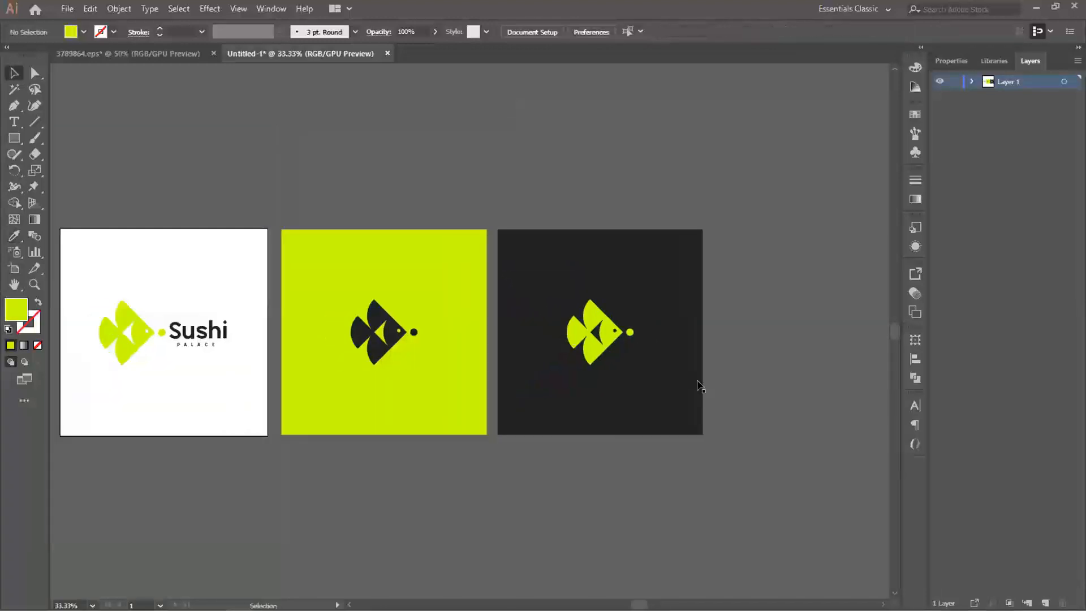
scroll(656, 358, up, 1)
drag(694, 339, 626, 336)
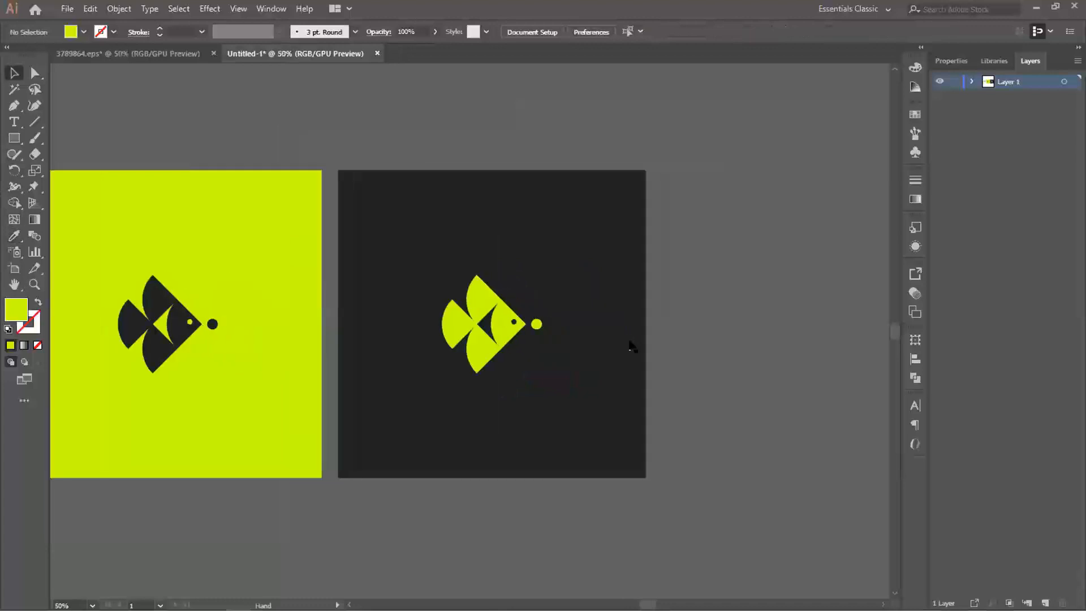
drag(516, 377, 526, 380)
drag(591, 345, 425, 353)
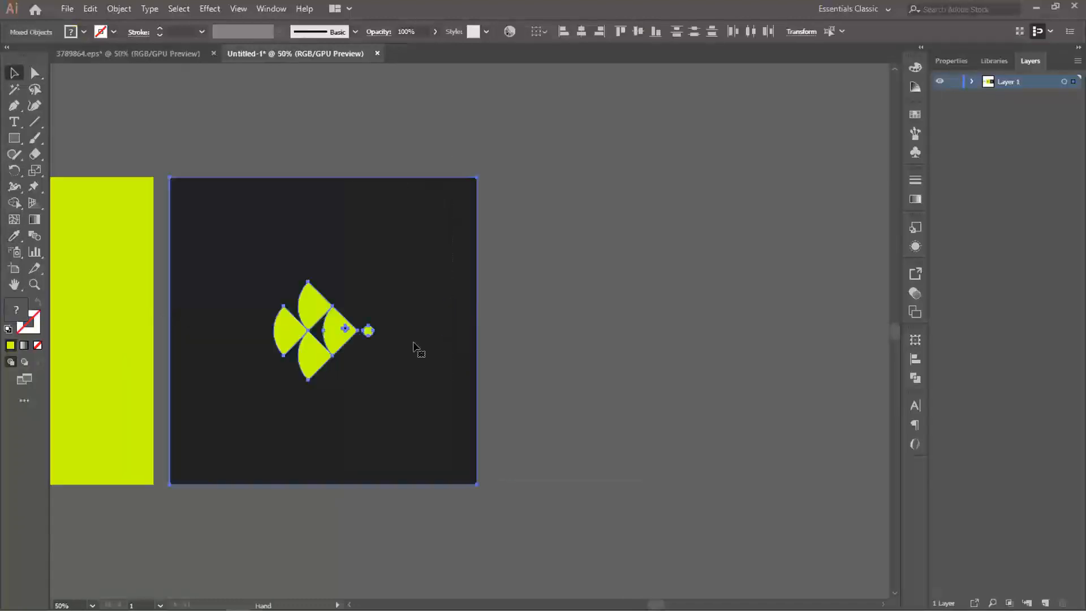
drag(342, 338, 699, 348)
click(826, 310)
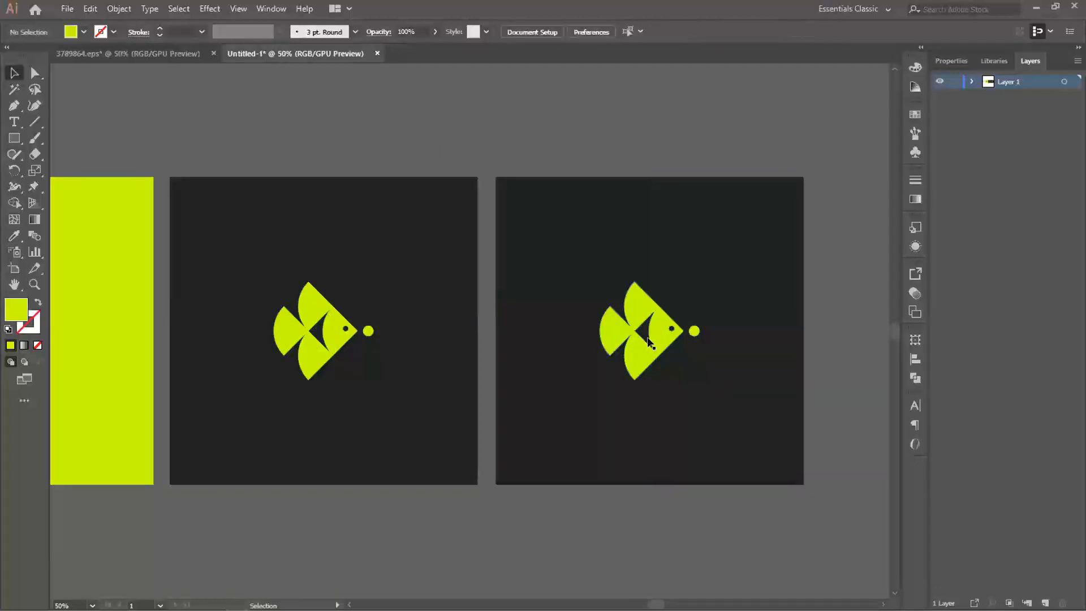
- Set the fill of the fish on the new dark square to white, ffffff
click(662, 332)
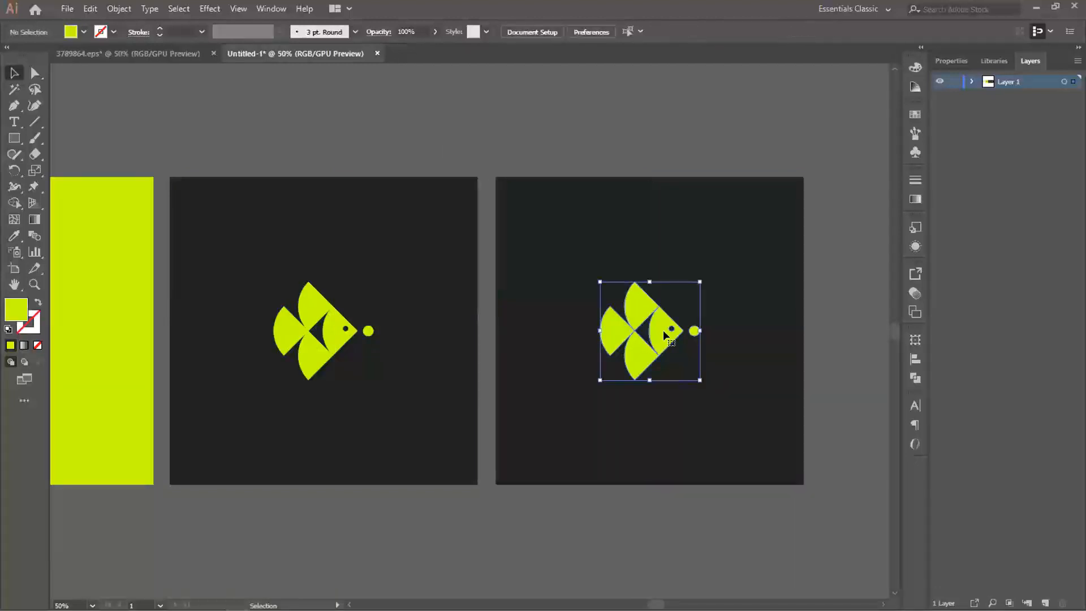
double_click(17, 309)
mouse_move(28, 65)
mouse_down()
mouse_move(157, 70)
mouse_move(31, 59)
mouse_move(4, 42)
mouse_up()
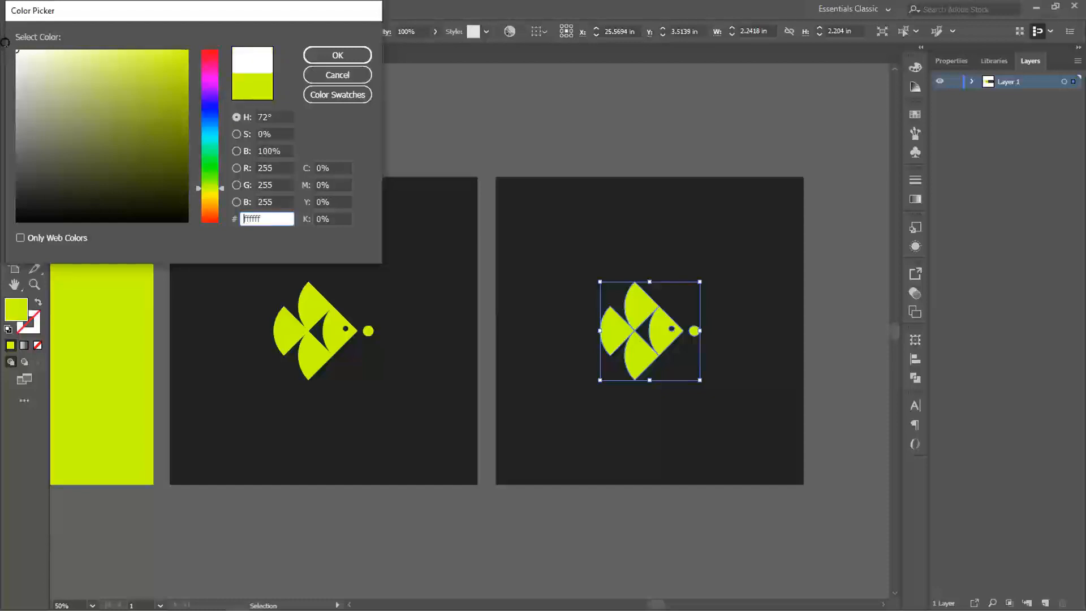
click(347, 57)
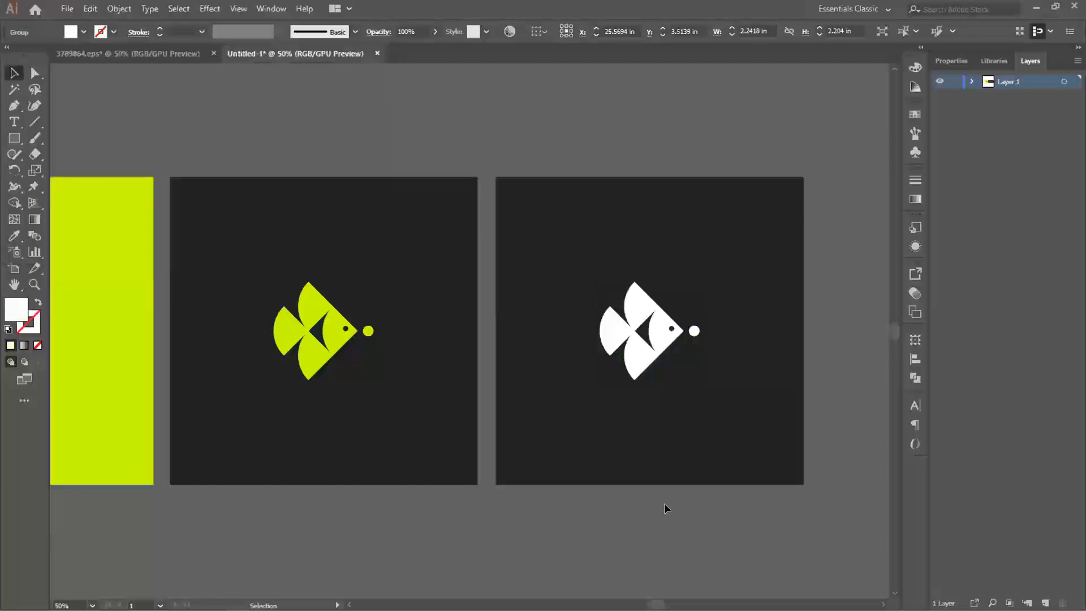
click(516, 259)
- Examine the row of logo colour variations beside the artboard, both as a whole and close up
scroll(586, 390, down, 1)
drag(351, 369, 463, 363)
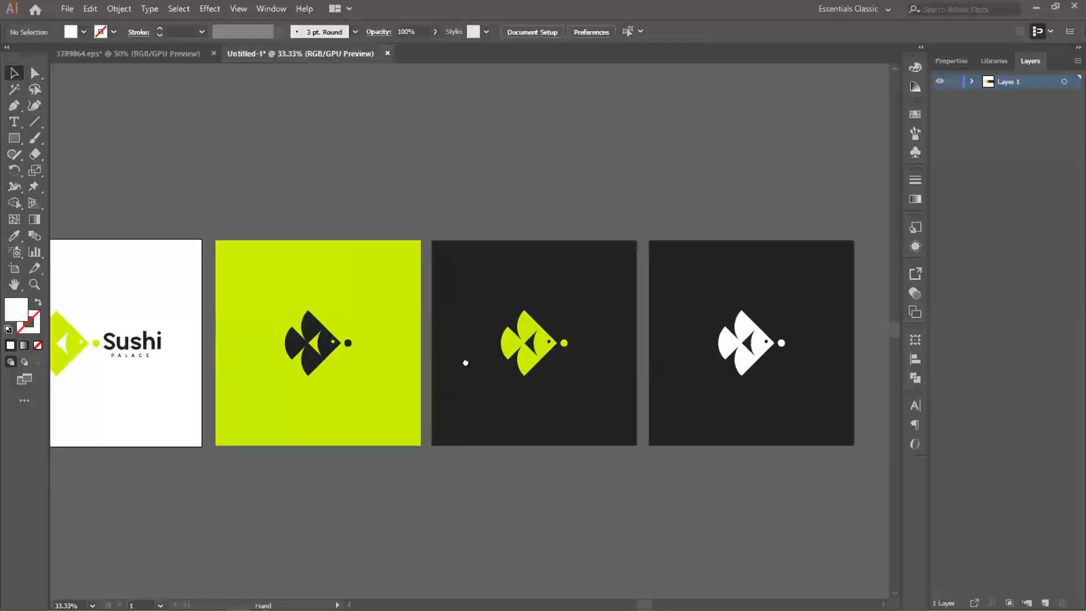
scroll(497, 396, right, 1)
scroll(500, 395, up, 1)
scroll(500, 394, down, 1)
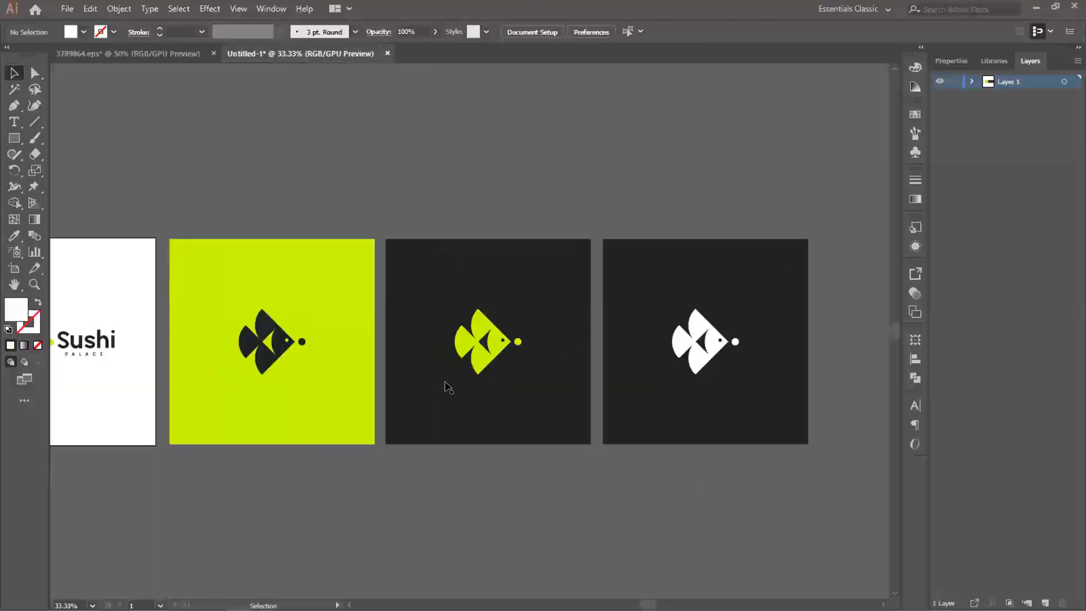
scroll(539, 386, up, 1)
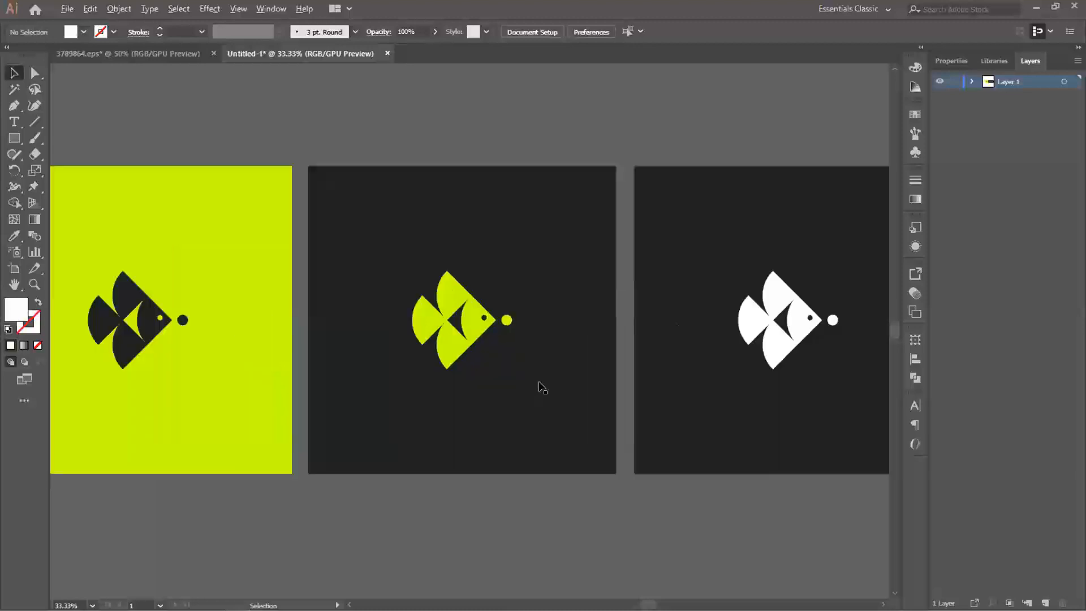
key(space)
drag(707, 379, 559, 375)
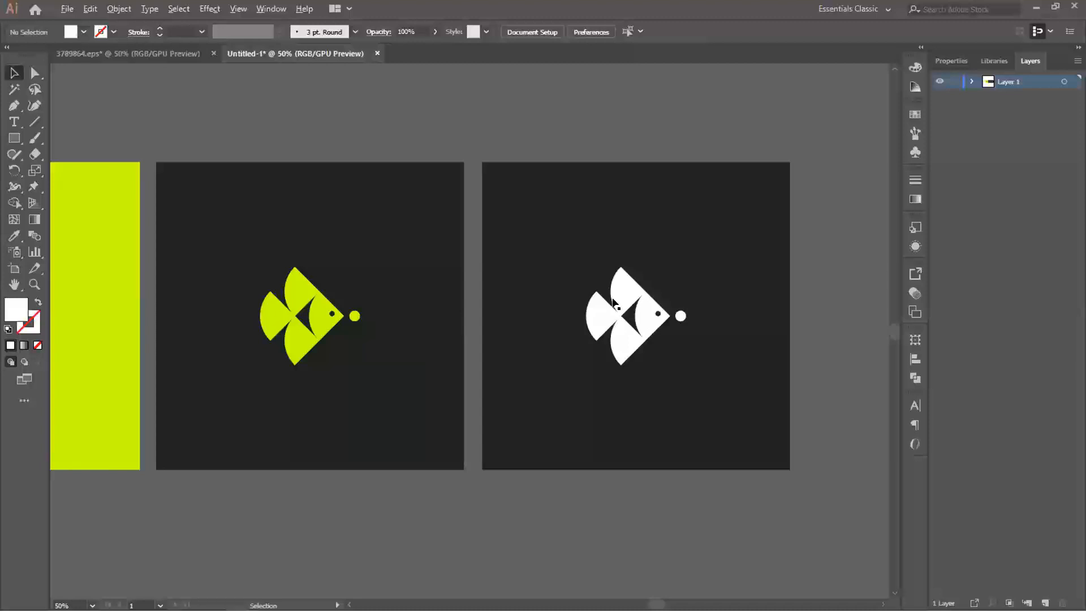
scroll(614, 303, down, 1)
drag(371, 318, 548, 274)
scroll(622, 264, down, 1)
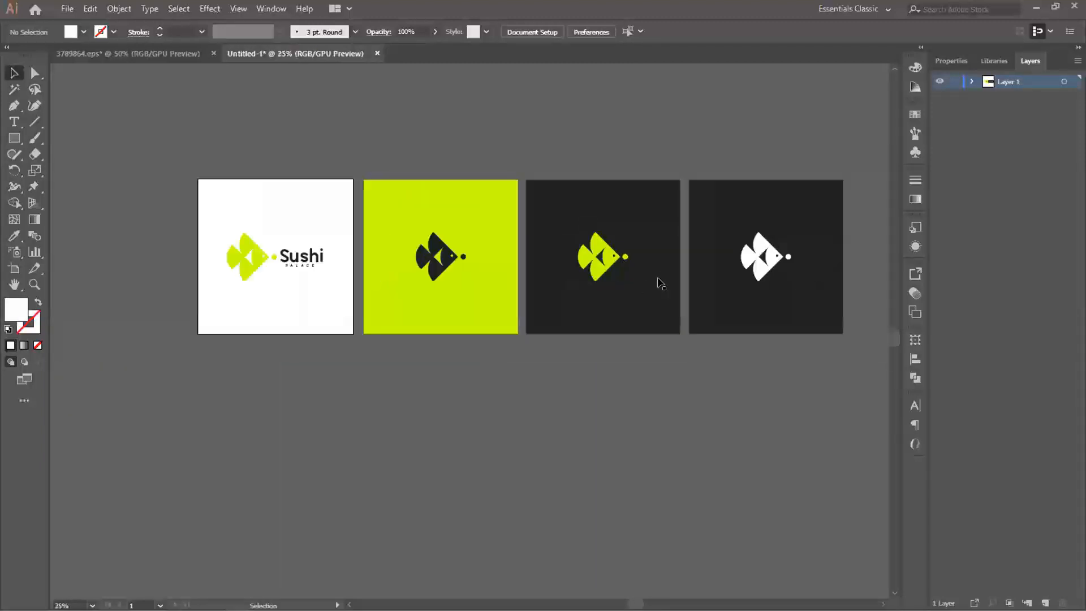
drag(646, 288, 612, 284)
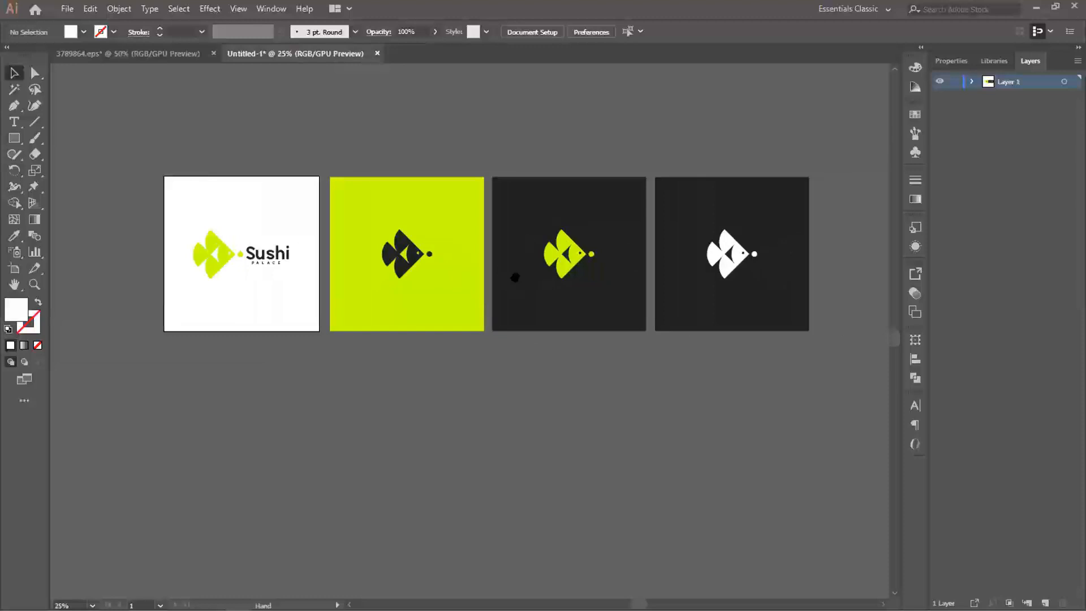
drag(515, 277, 520, 276)
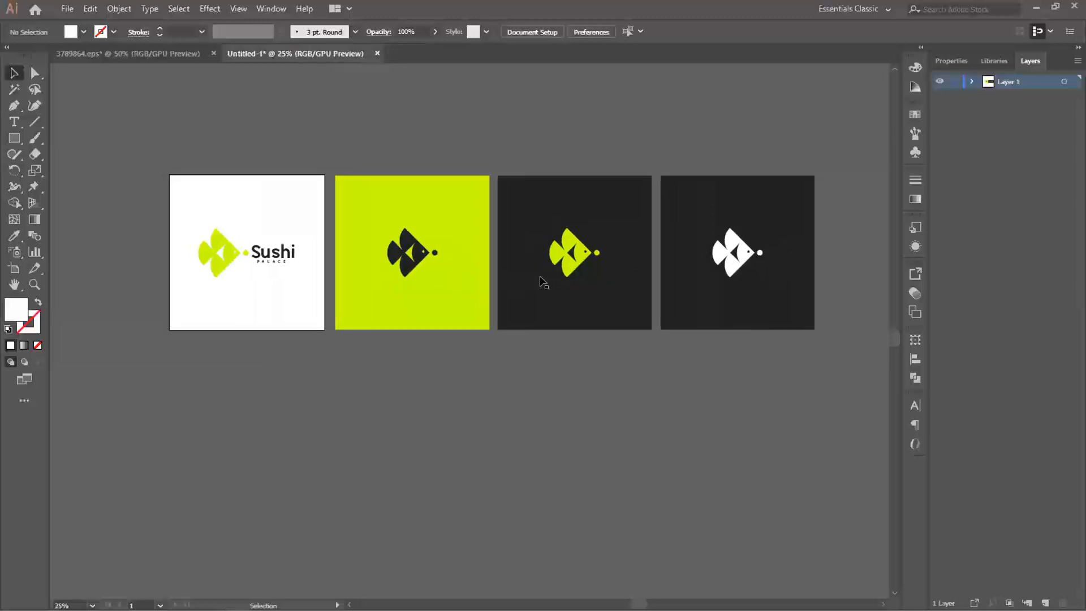
scroll(629, 254, up, 2)
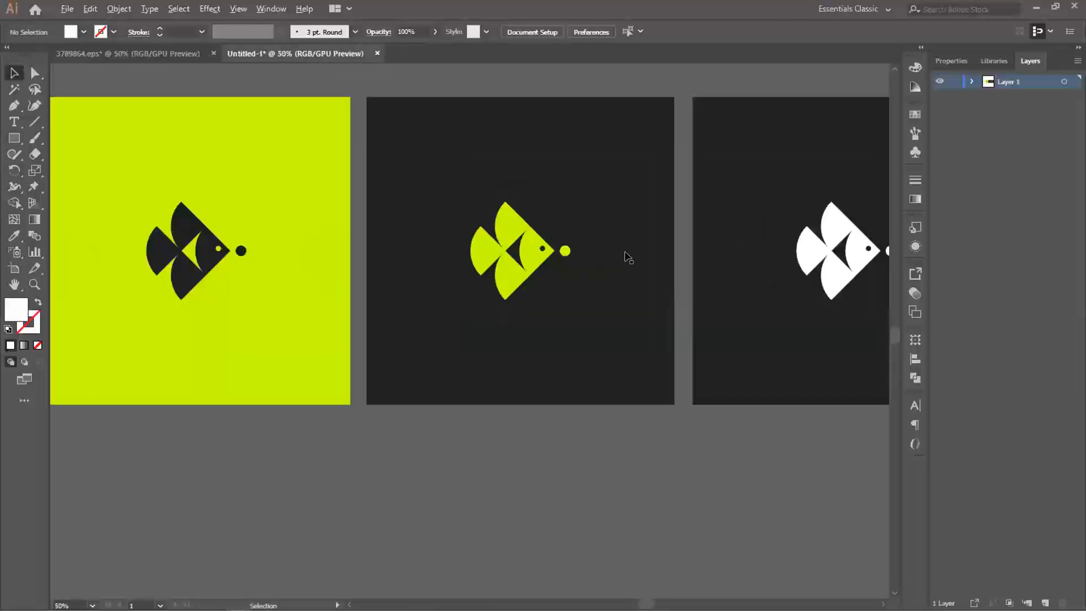
drag(630, 262, 630, 245)
scroll(633, 248, down, 1)
- Draw a white square about 6.93 in wide directly below the artboard, matching its width and leaving a small gap
drag(451, 211, 568, 261)
drag(365, 304, 595, 142)
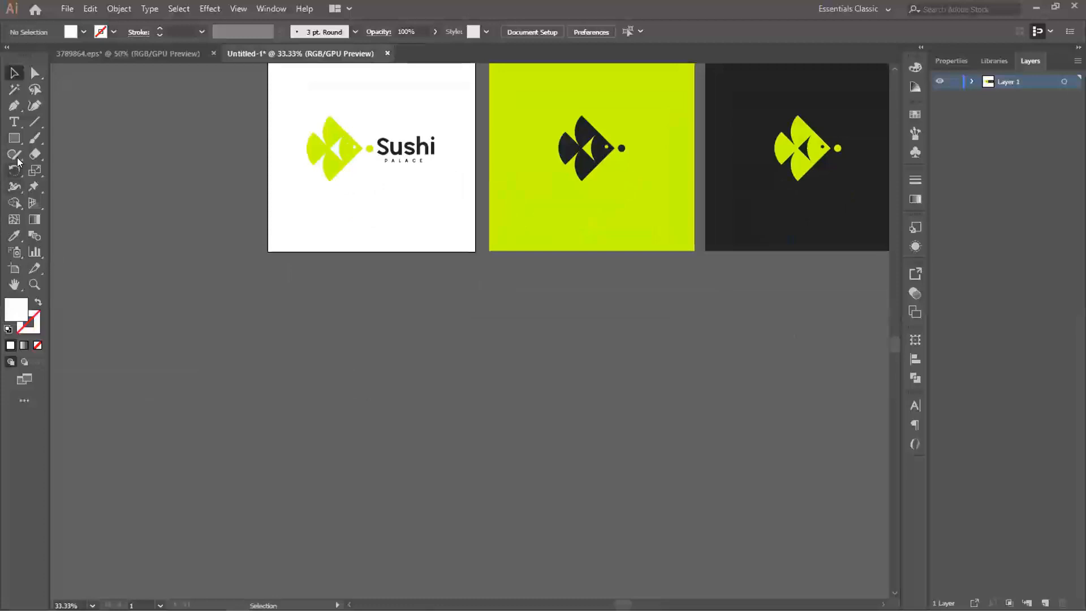
click(14, 138)
drag(267, 266, 460, 467)
key(v)
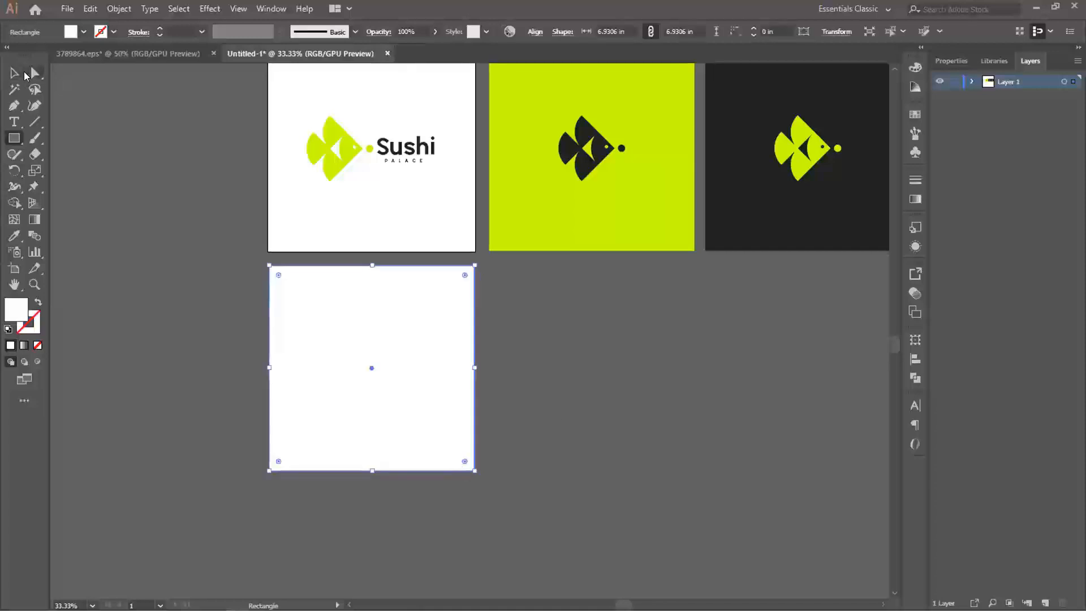
click(475, 180)
- Copy the fish and Sushi PALACE text from the artboard onto the upper part of the white square below
drag(345, 151, 407, 194)
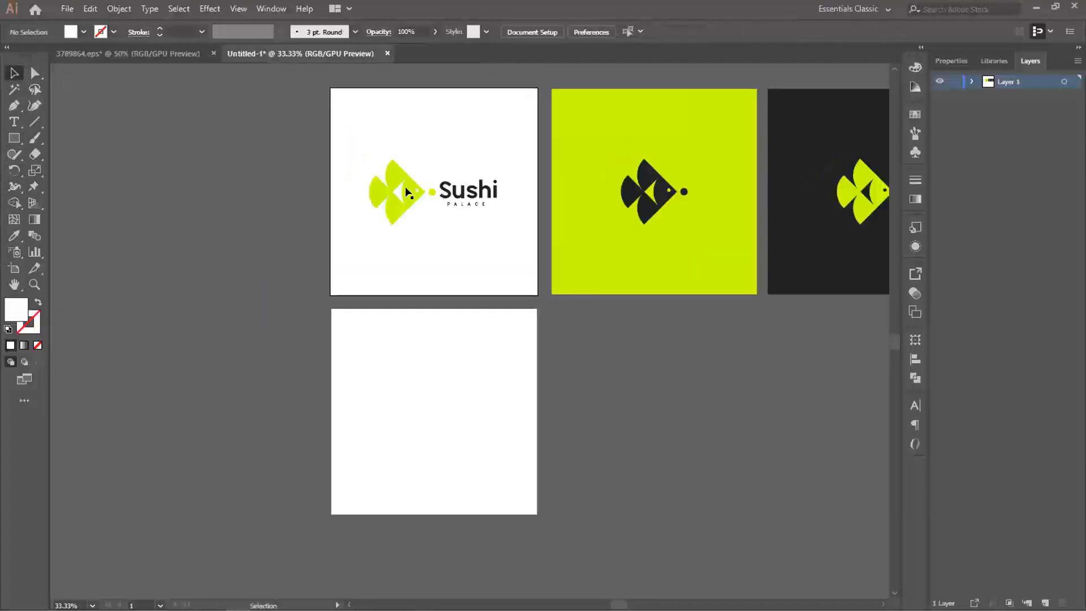
click(414, 192)
drag(399, 134, 465, 204)
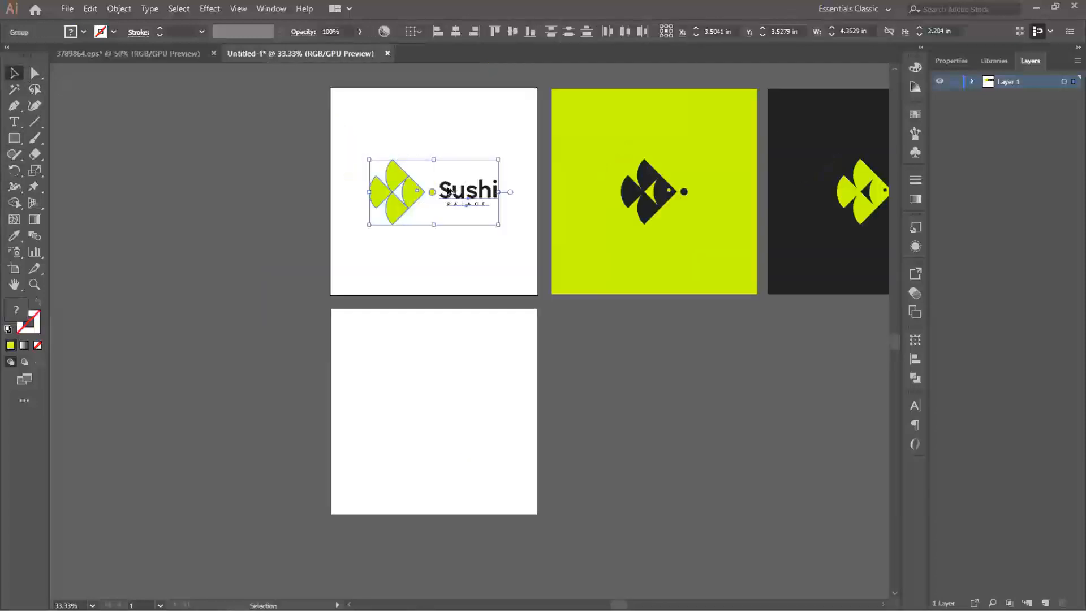
click(459, 276)
drag(374, 141, 496, 380)
click(522, 416)
- Move the copied Sushi PALACE text beneath the fish and align the two to each other's horizontal centres
scroll(458, 424, up, 2)
drag(460, 385, 483, 319)
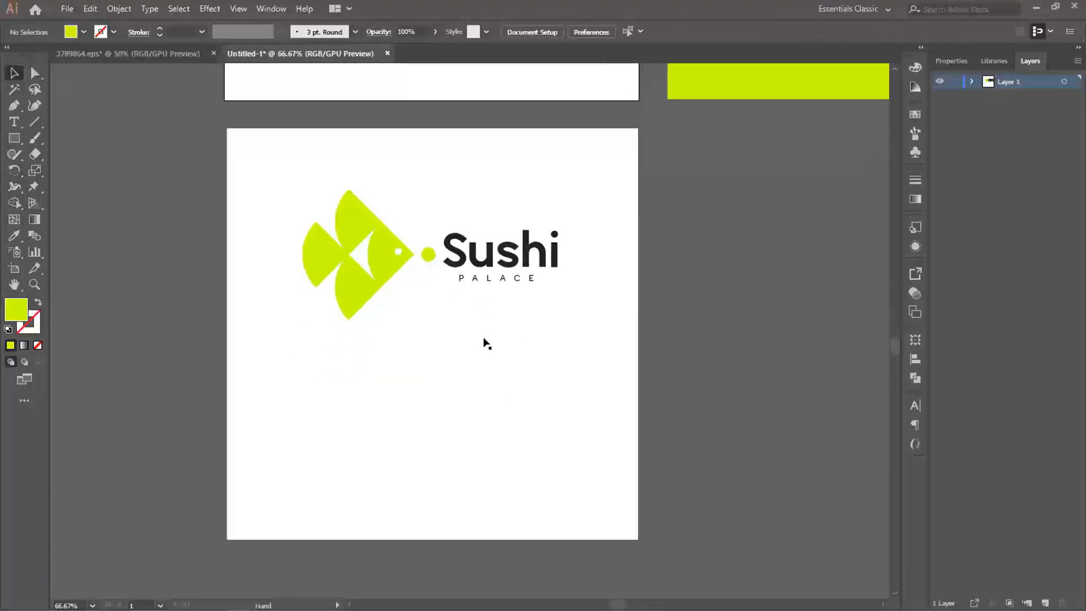
click(455, 263)
drag(447, 232, 451, 356)
shift+click(350, 290)
click(912, 358)
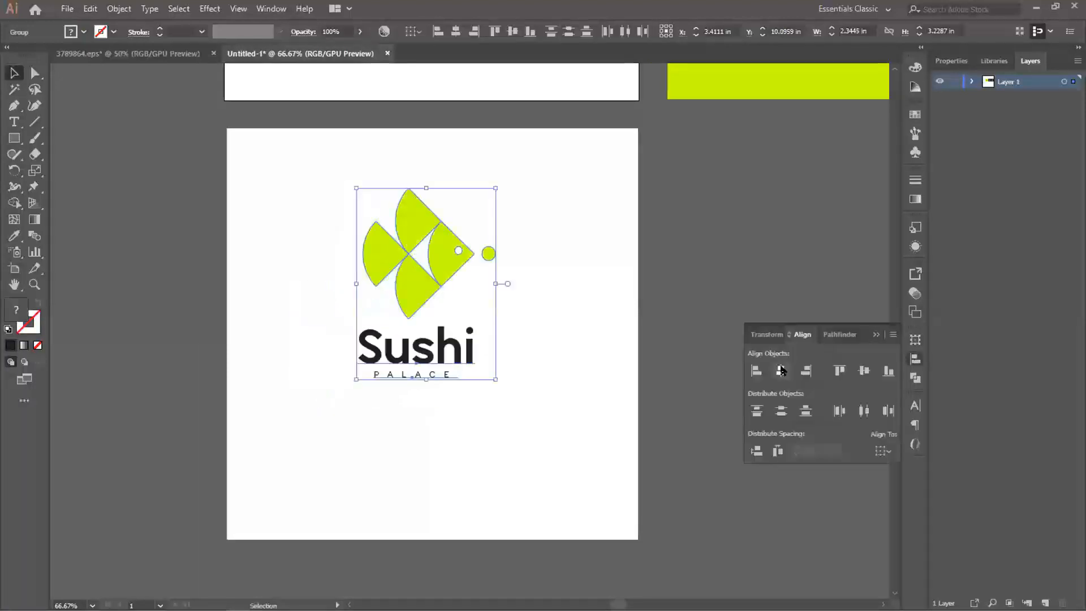
click(781, 371)
click(912, 356)
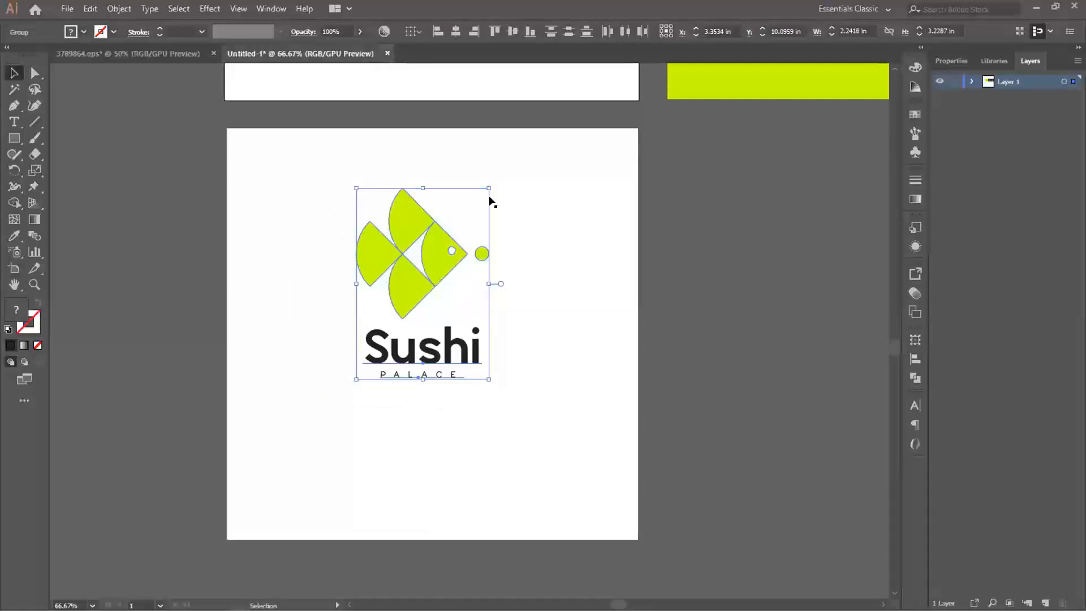
- Scale the stacked logo down to about 1.74 in wide and move it slightly up in the white square
drag(486, 183, 475, 208)
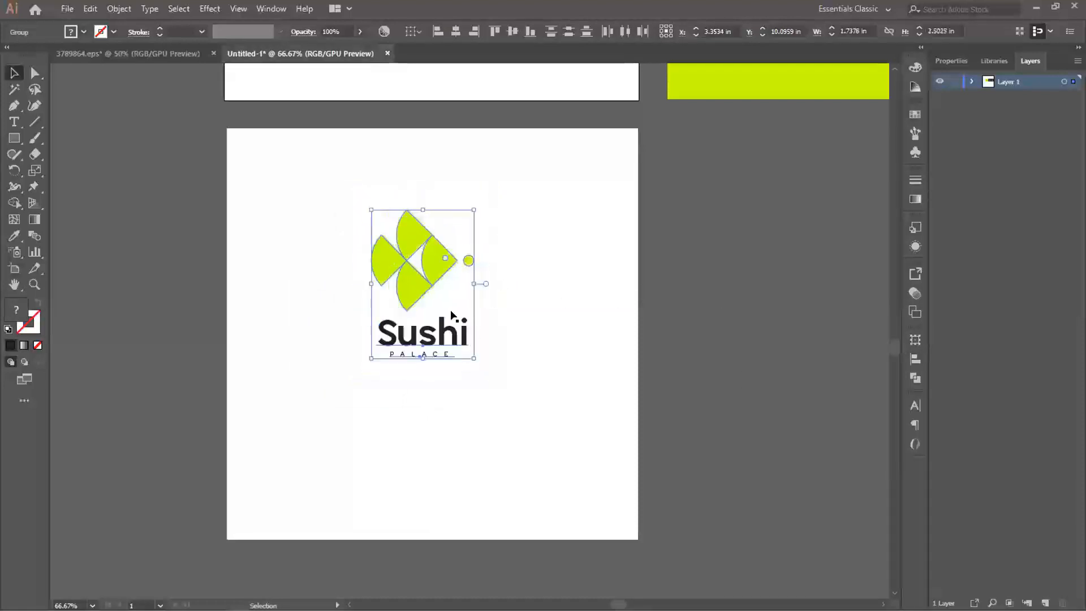
drag(461, 291, 467, 253)
click(560, 294)
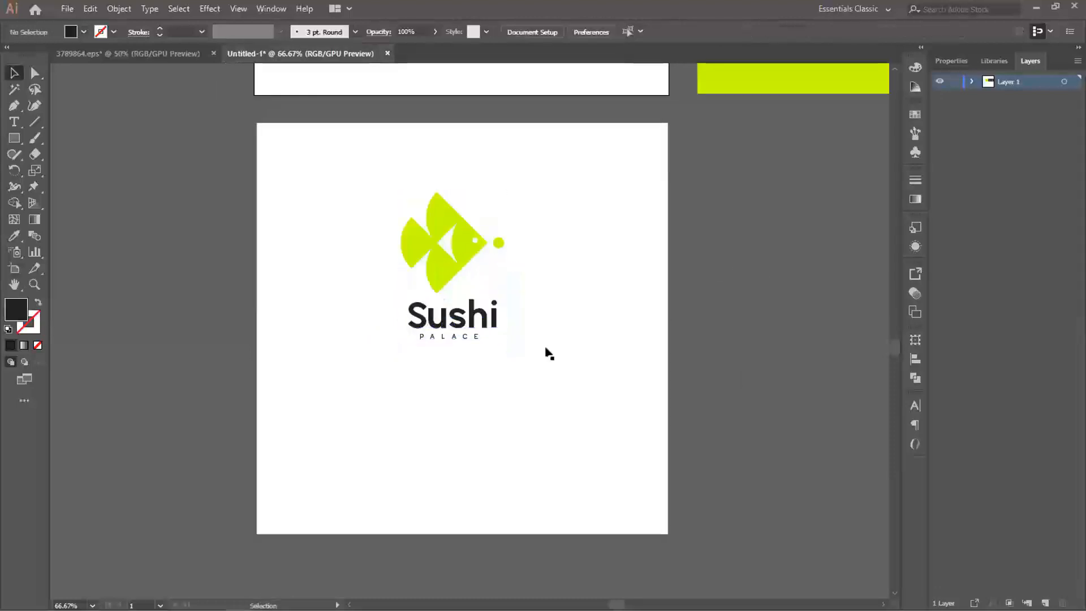
- Draw a dark grey rectangle about 1.18 by 0.65 in below the stacked logo and copy it into a row of four
click(14, 141)
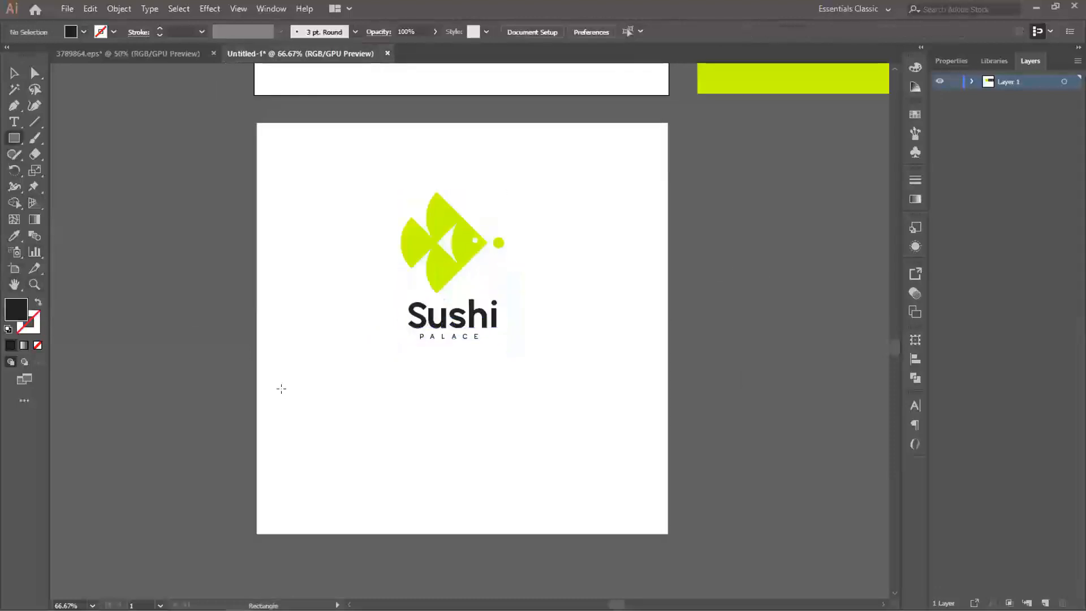
drag(263, 377, 334, 415)
key(v)
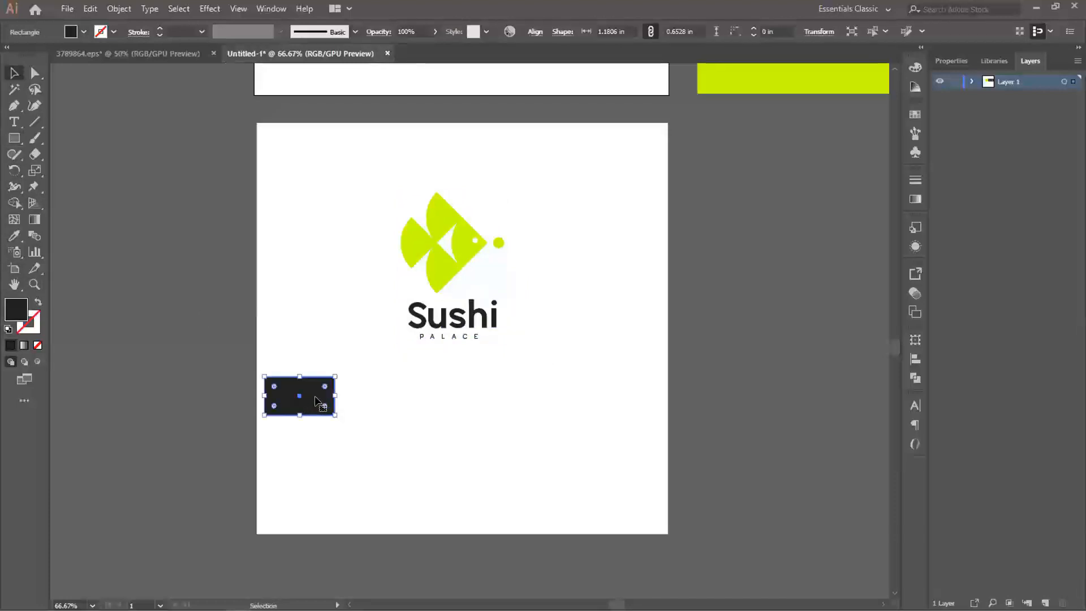
drag(318, 402, 548, 400)
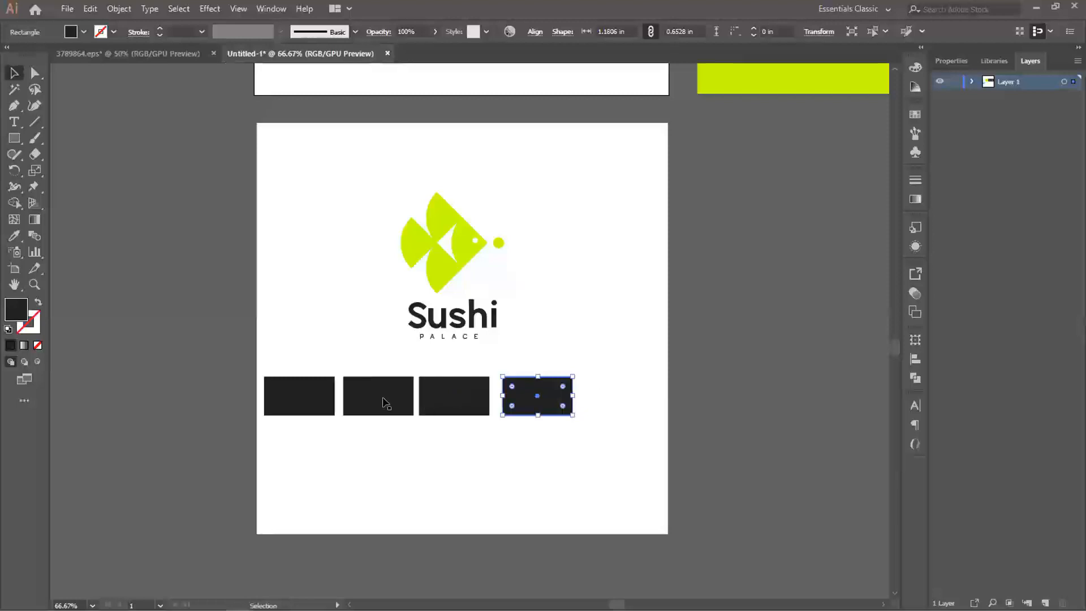
key(ctrl+a)
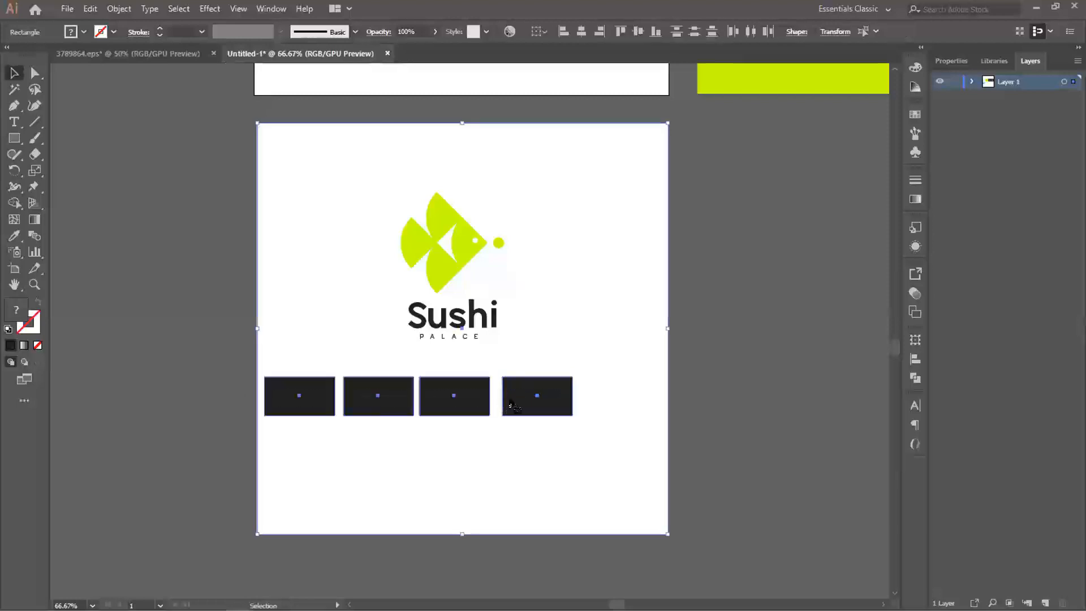
key(ctrl+h)
click(311, 400)
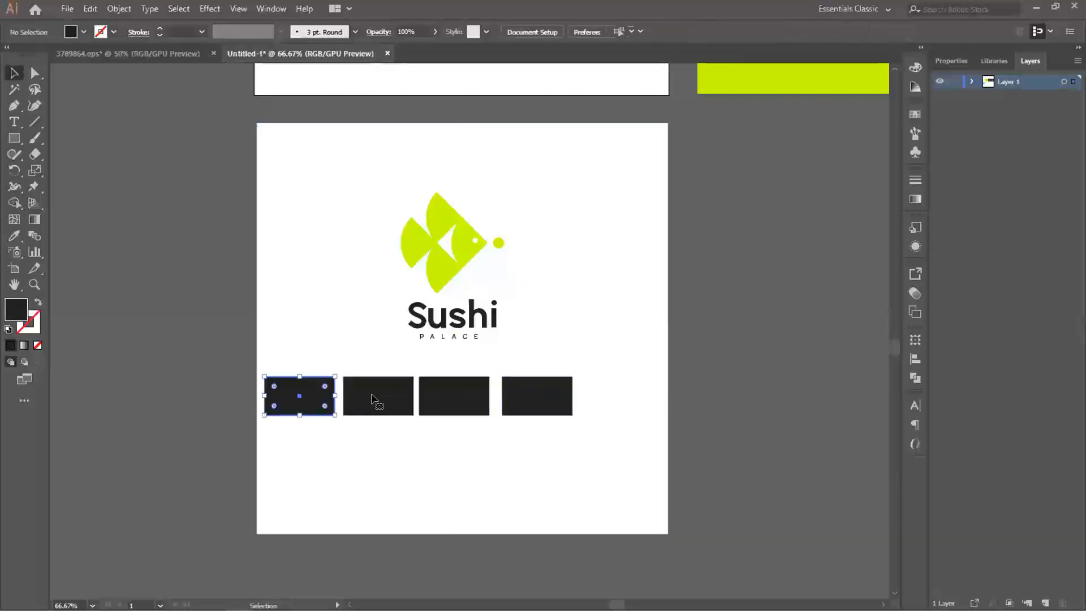
ctrl+click(365, 400)
ctrl+click(444, 398)
click(792, 408)
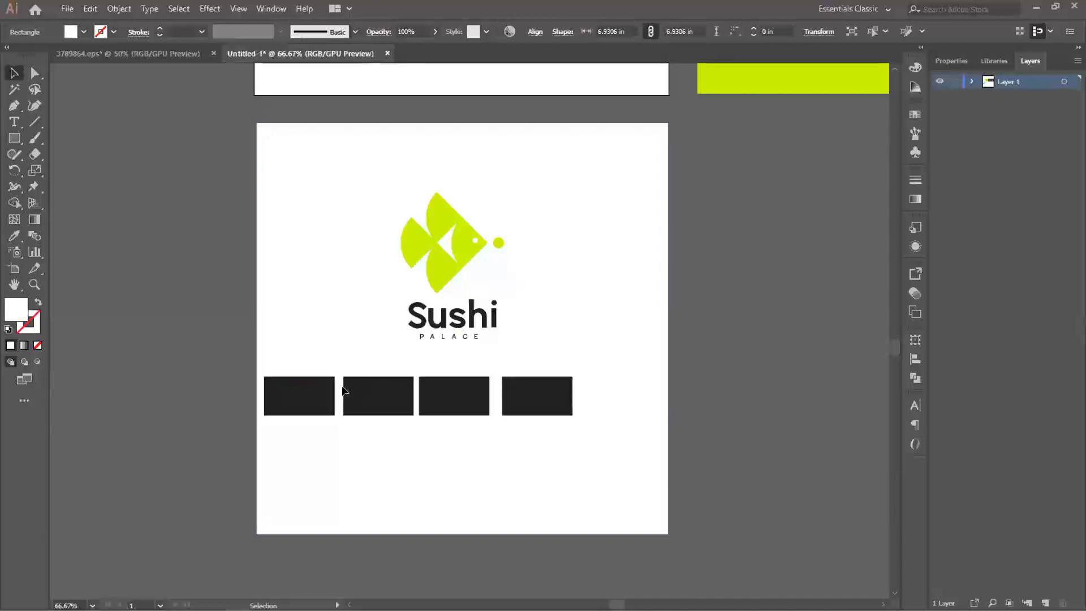
- Move the row of four dark rectangles slightly right and nudge the third one right to even out the gaps
click(298, 395)
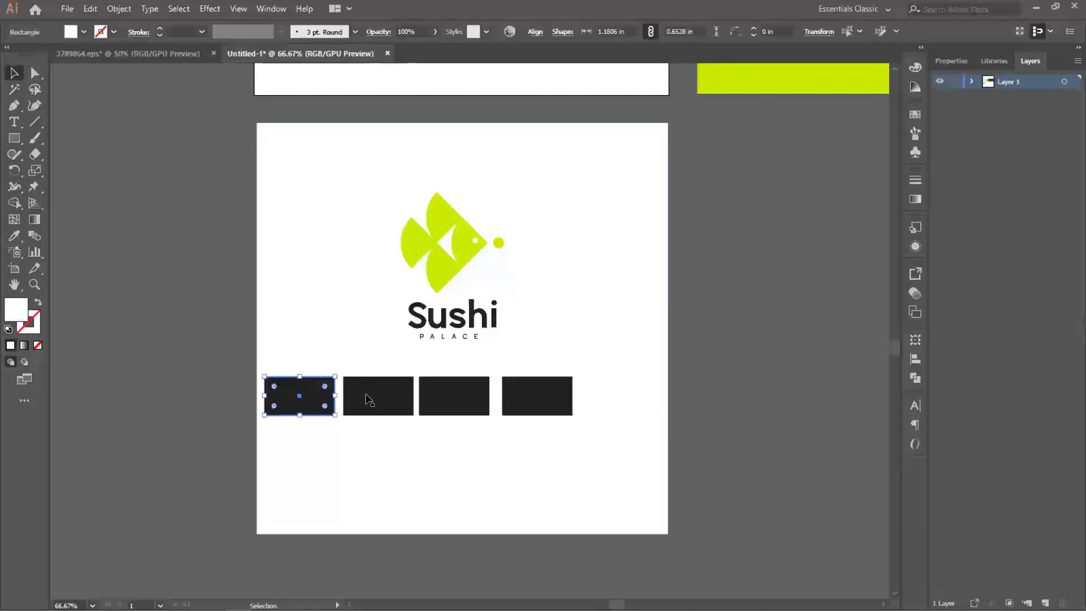
shift+click(371, 397)
shift+click(447, 399)
shift+click(544, 399)
drag(469, 399, 491, 400)
click(713, 398)
click(472, 393)
key(Right)
key(Right)
key(Right)
key(Right)
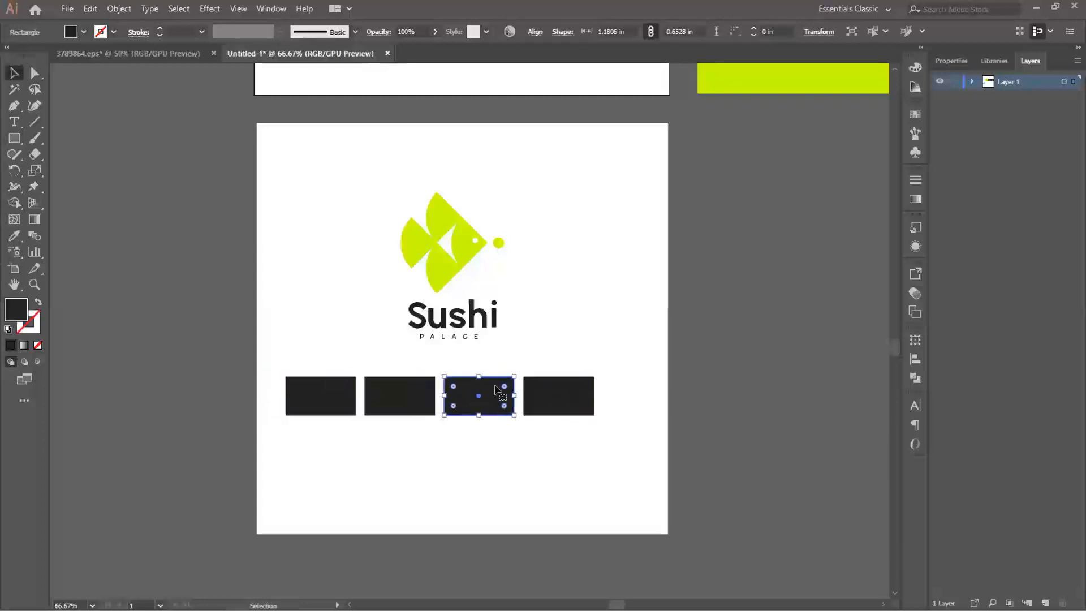
- Fill the first rectangle in the row with the lime green sampled from the fish
click(332, 405)
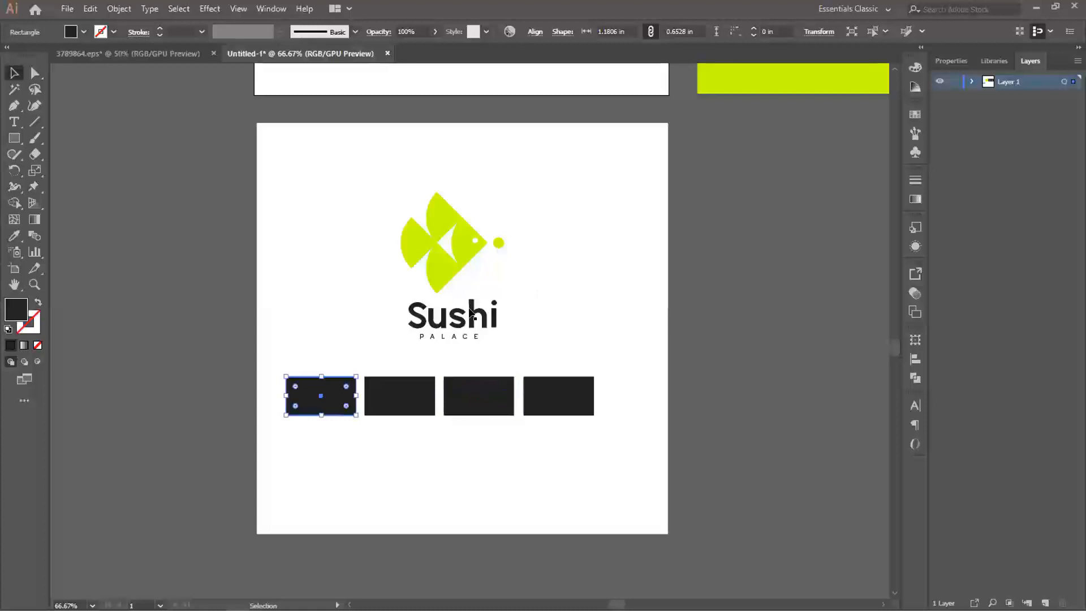
key(i)
click(466, 245)
key(v)
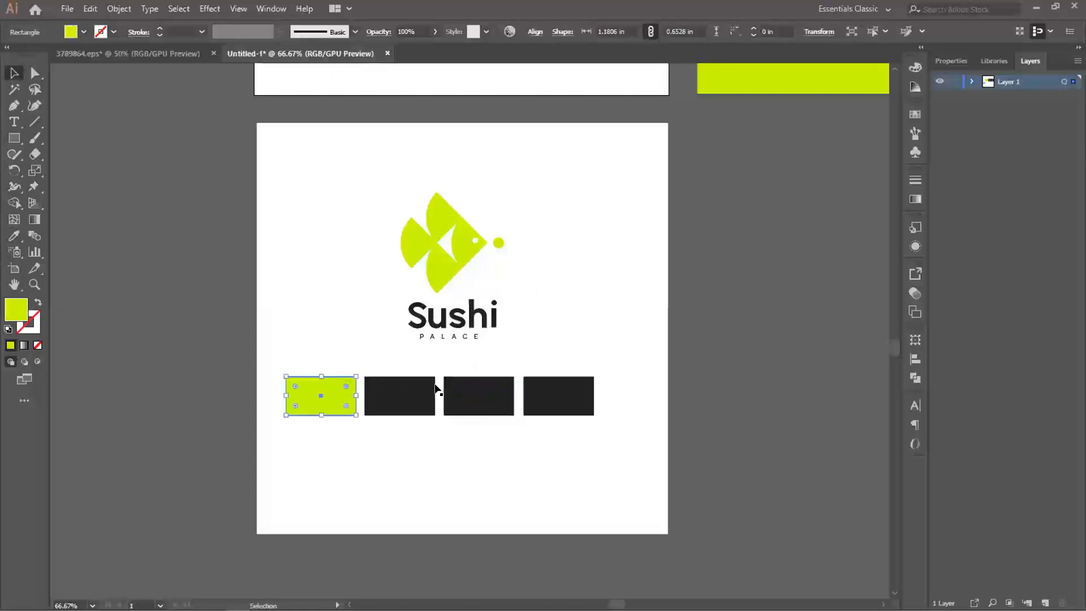
click(757, 359)
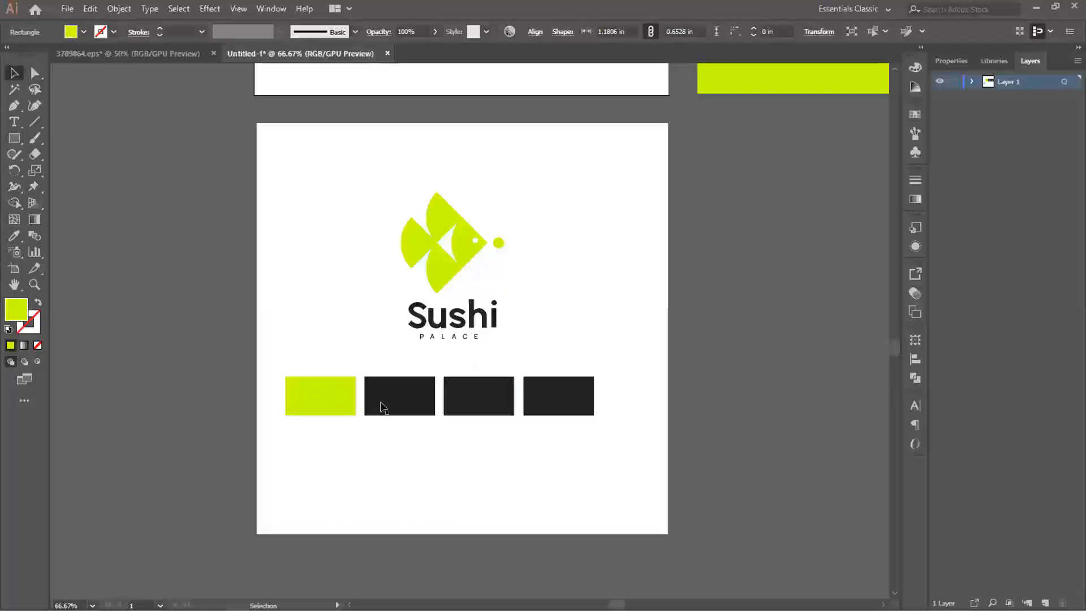
- Fill the third rectangle with the board's white and give it a dark grey #282828 outline
click(395, 399)
key(space)
drag(498, 385, 491, 338)
click(485, 344)
key(i)
click(554, 274)
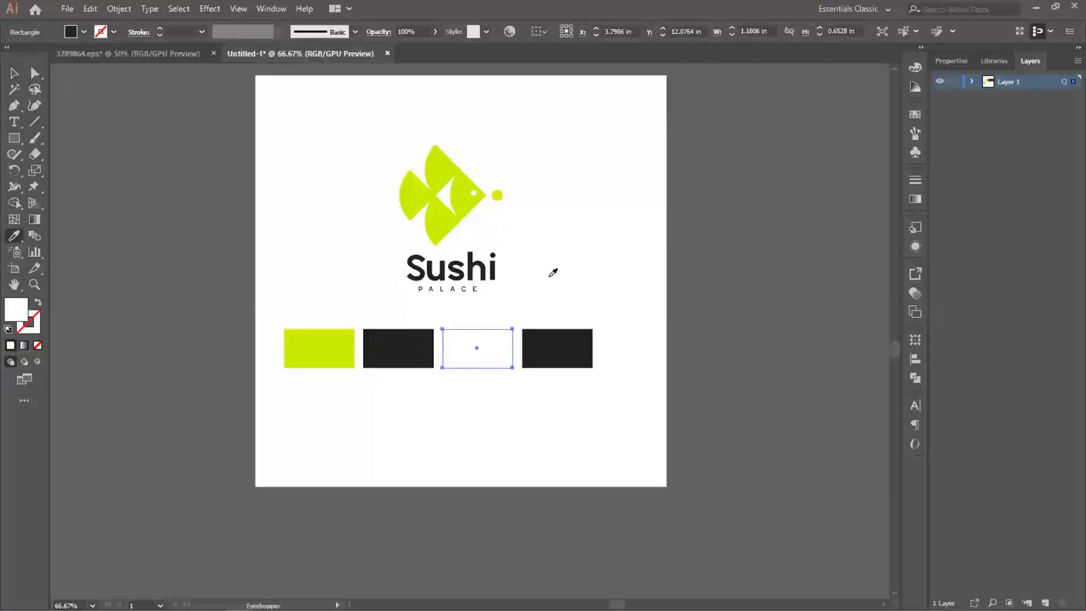
click(36, 332)
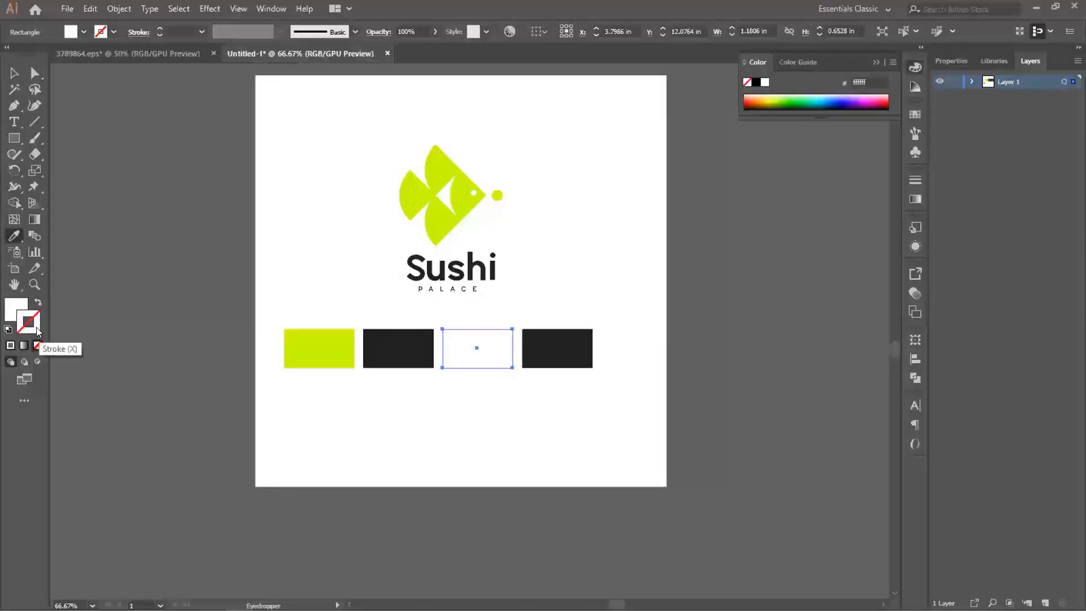
double_click(37, 331)
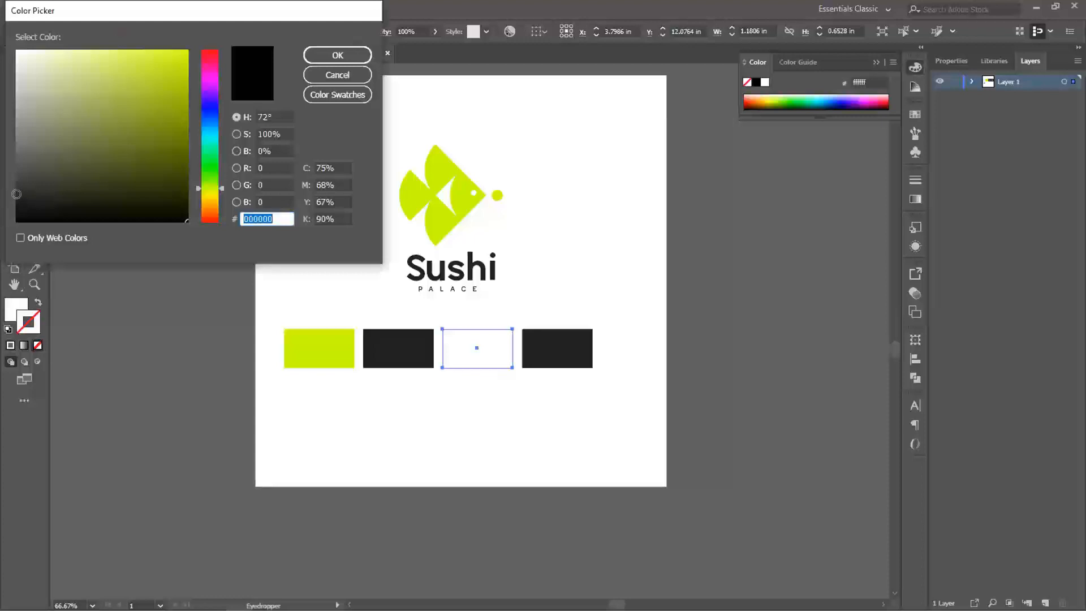
drag(17, 194, 10, 191)
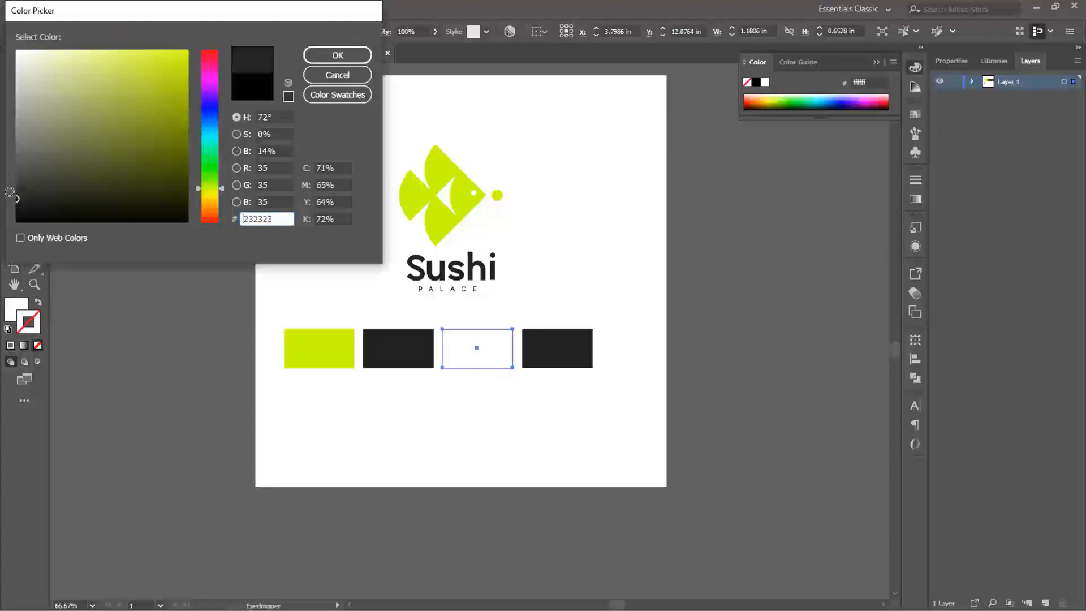
click(343, 54)
key(v)
click(194, 275)
- Fill the fourth rectangle with the mid grey #5e5e5e
key(space)
drag(534, 361, 551, 361)
click(595, 356)
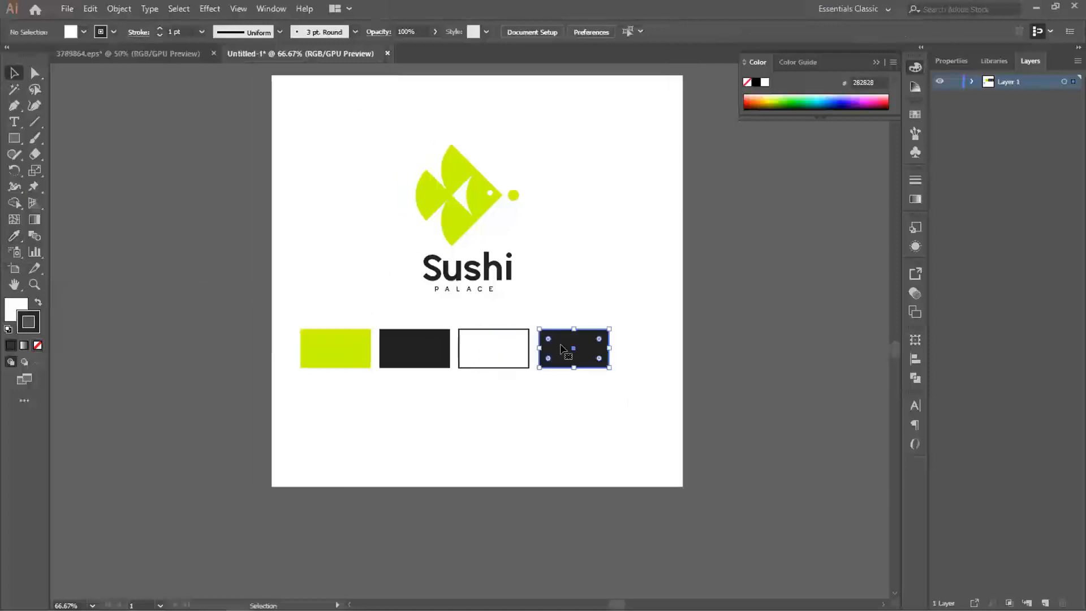
double_click(15, 310)
drag(22, 148, 10, 159)
click(323, 56)
click(690, 374)
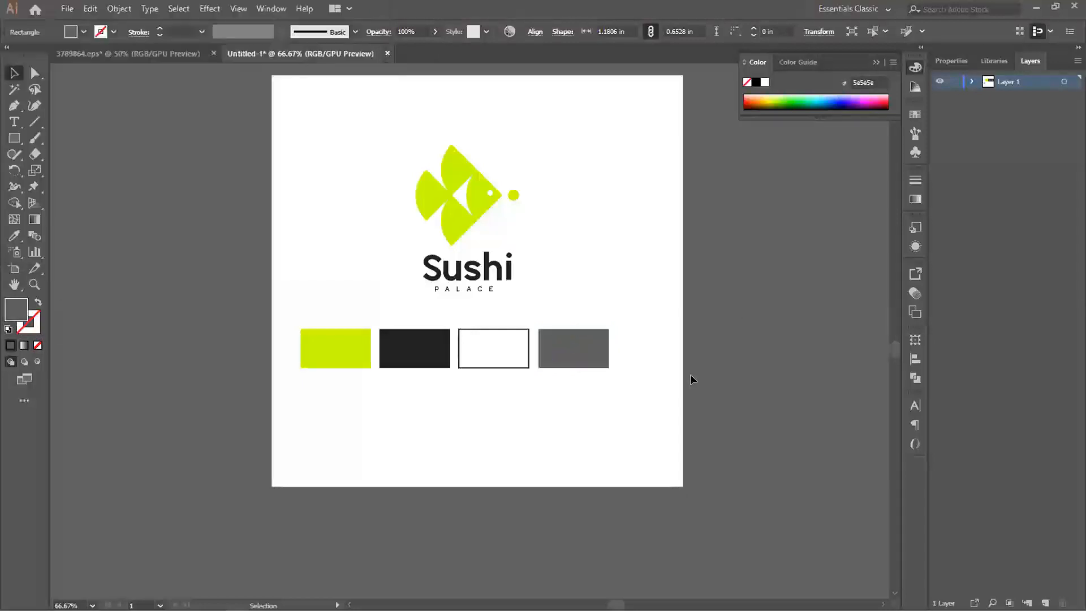
- Move all four colour swatches together slightly to the right beneath the stacked logo
click(355, 356)
shift+click(413, 357)
shift+click(487, 360)
shift+click(556, 351)
drag(557, 349, 578, 349)
click(748, 351)
- Set the white swatch's outline weight to 0.5 pt
click(525, 344)
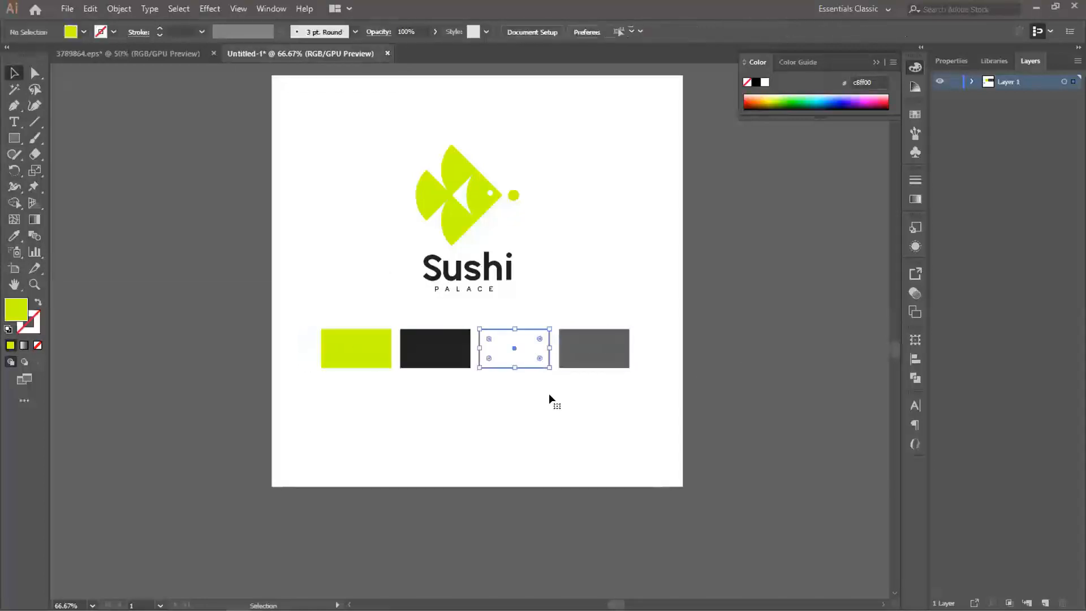
click(161, 35)
click(732, 337)
drag(501, 298, 497, 314)
click(342, 362)
shift+click(428, 377)
shift+click(492, 374)
click(728, 377)
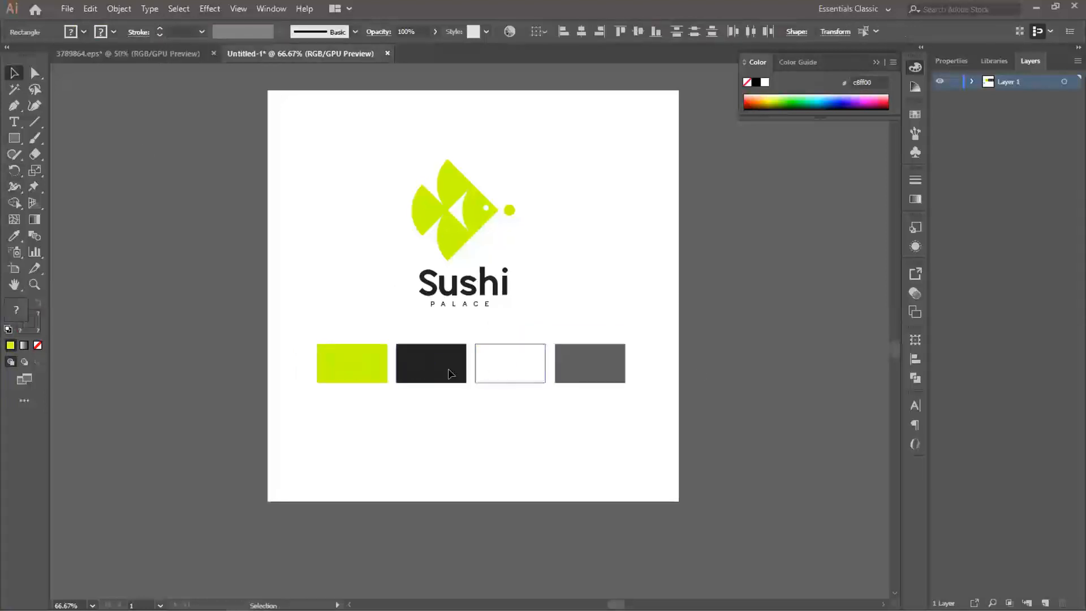
- Move the dark grey swatch left until it sits against the lime green one
click(437, 380)
scroll(435, 383, up, 1)
drag(447, 354, 446, 400)
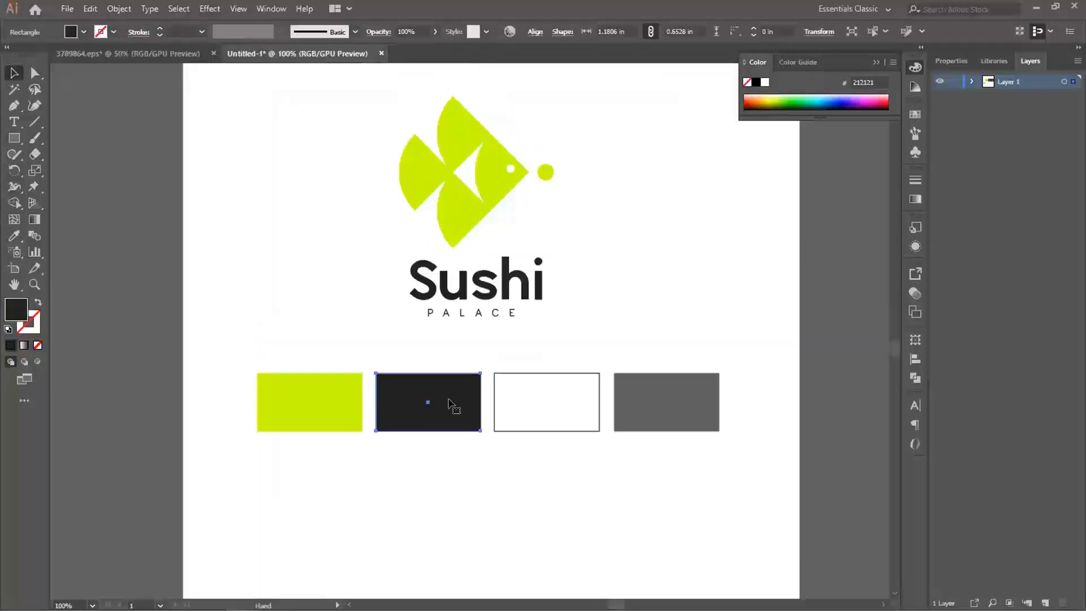
key(shift+Left)
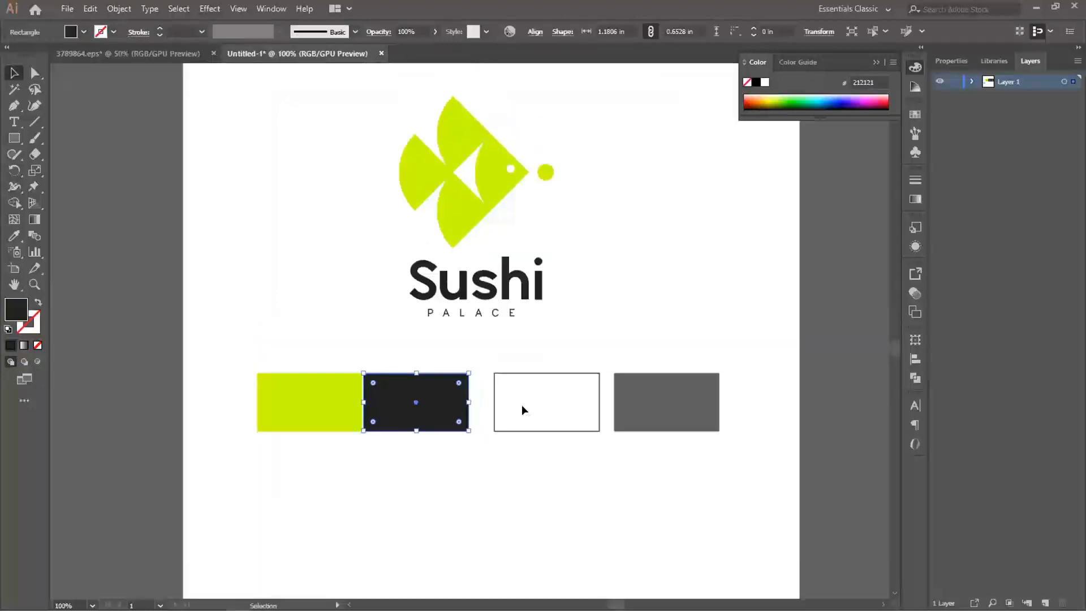
- Move the white swatch left until it sits against the dark grey one
click(545, 417)
key(shift+Left)
key(shift+Left)
key(shift+Left)
key(Left)
key(Left)
key(Left)
key(Left)
key(Left)
key(Left)
key(Left)
- Nudge the dark grey and white swatches further left so their edges meet without gaps
click(425, 390)
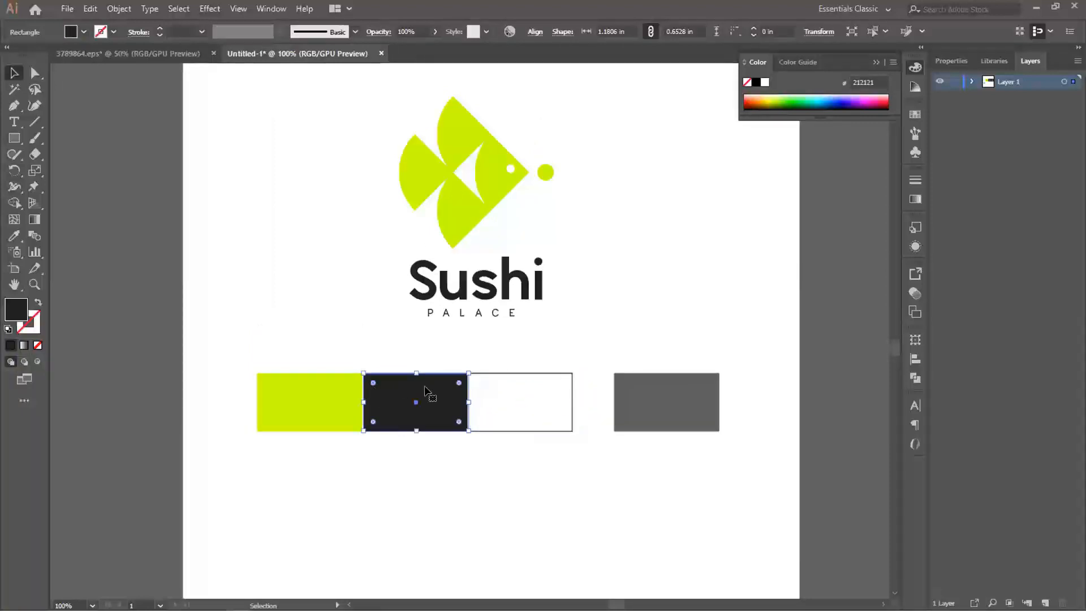
shift+click(511, 399)
key(Left)
key(Left)
key(Left)
key(Left)
key(ctrl+h)
click(591, 403)
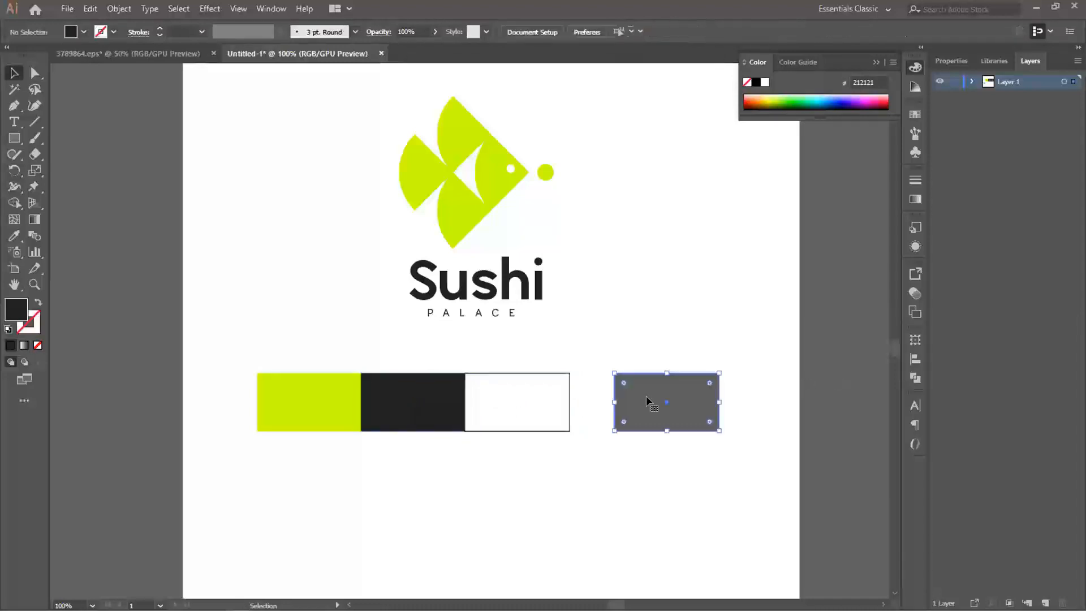
- Move the mid grey swatch left against the white one to complete the continuous colour strip
click(645, 399)
drag(642, 403, 597, 413)
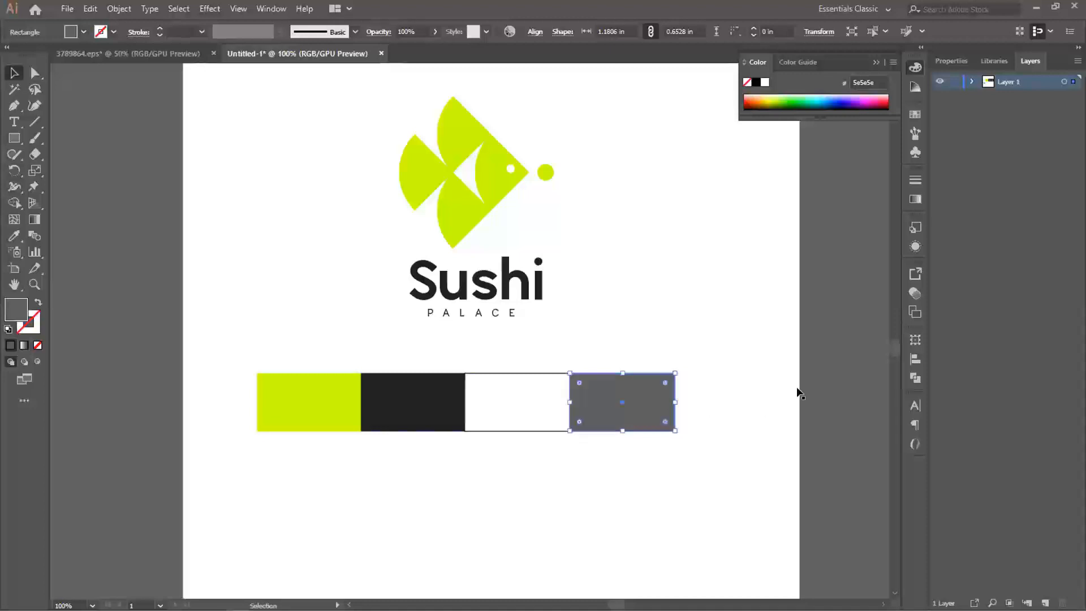
click(821, 382)
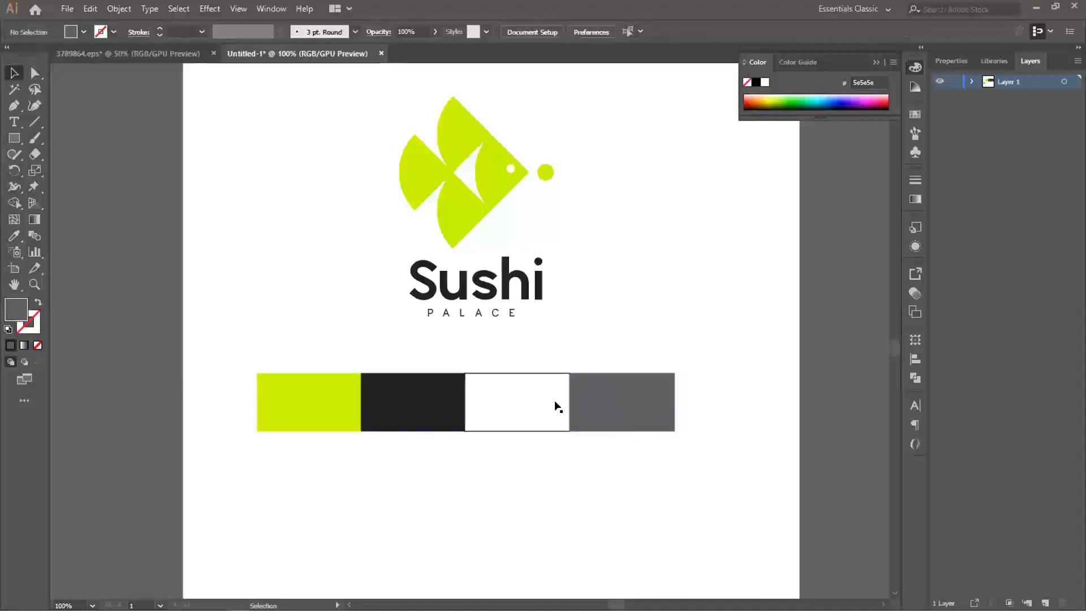
- Remove the outline from the white swatch
click(526, 402)
click(33, 330)
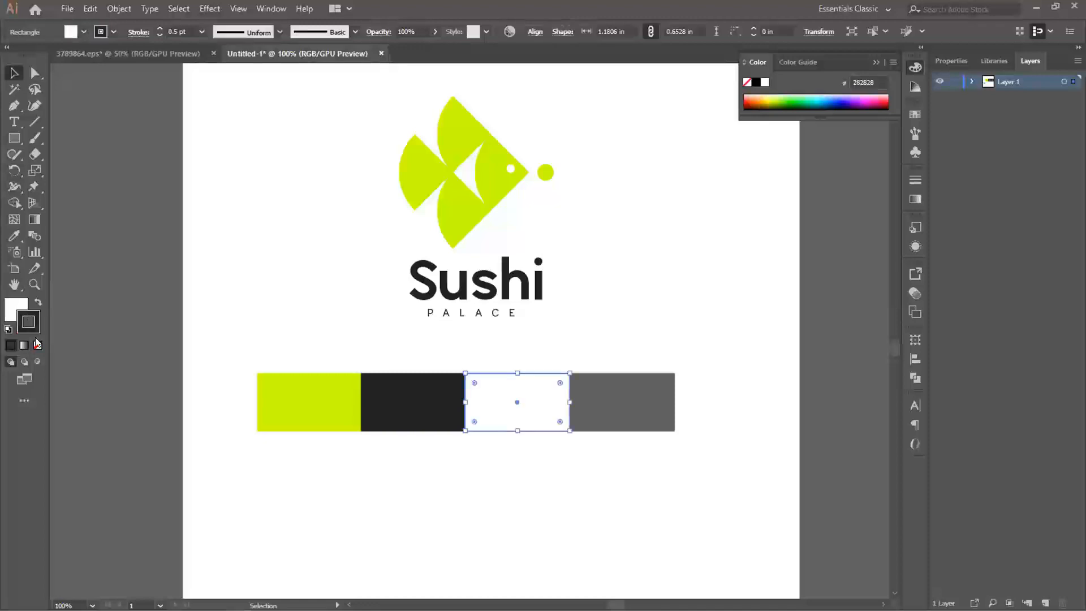
click(37, 345)
click(113, 328)
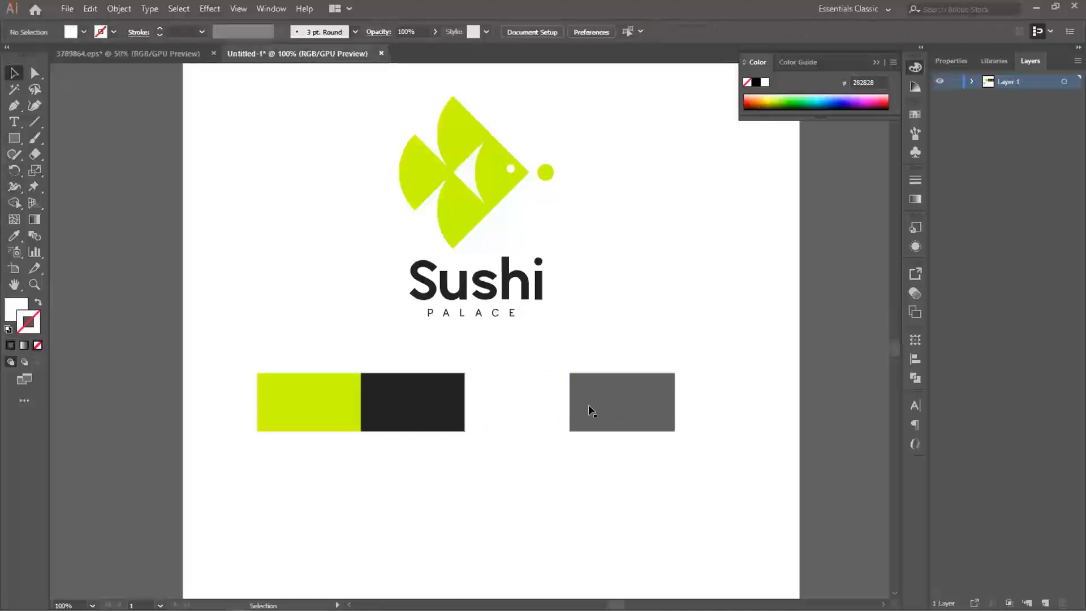
- Fill the white background square behind the stacked logo with light grey #e5e5e5
scroll(552, 397, down, 1)
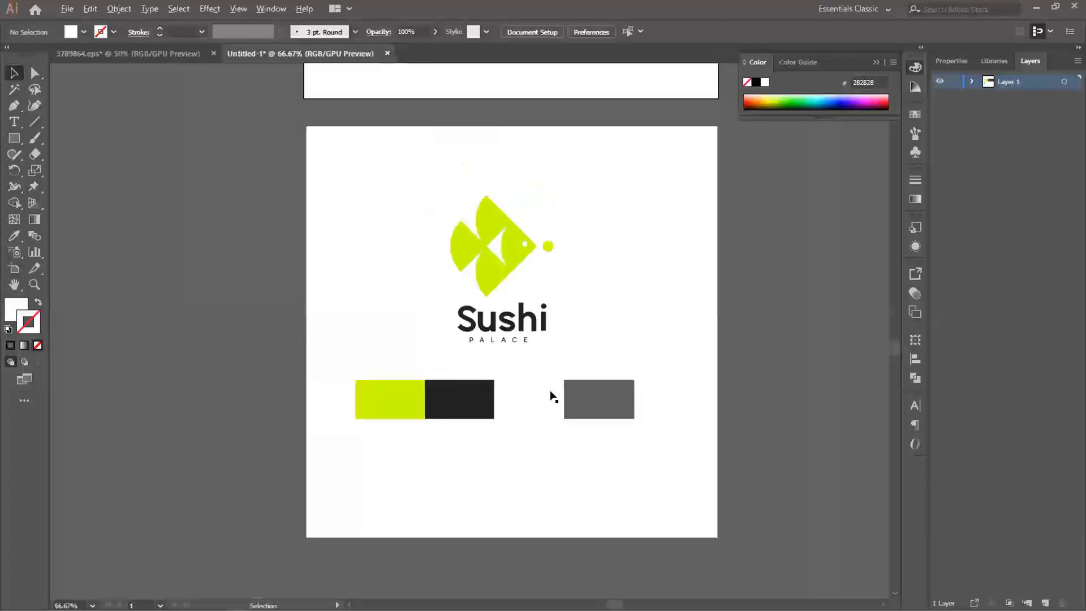
click(625, 323)
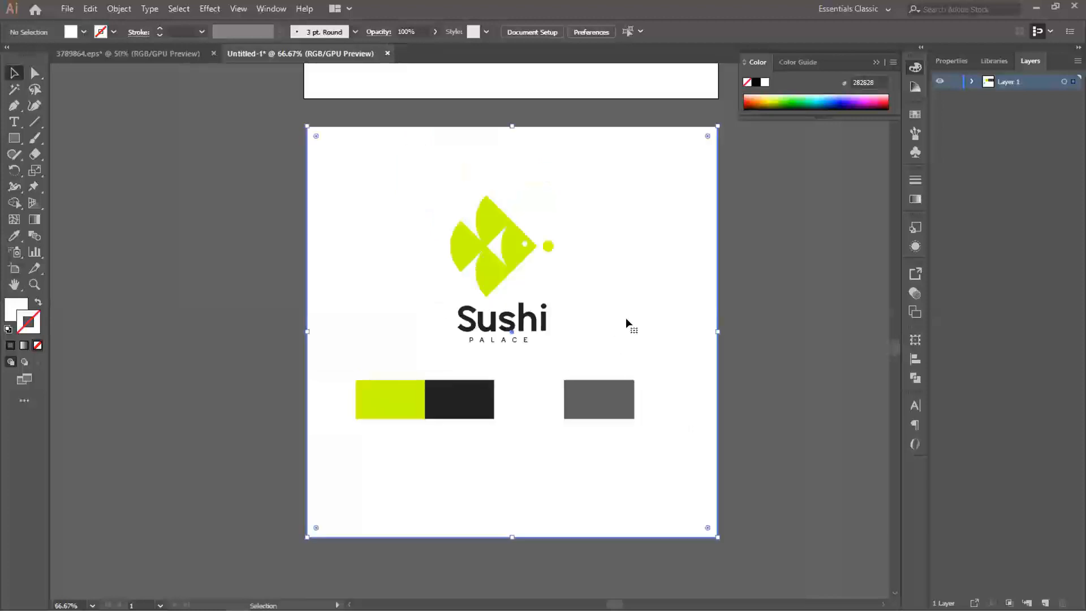
click(11, 305)
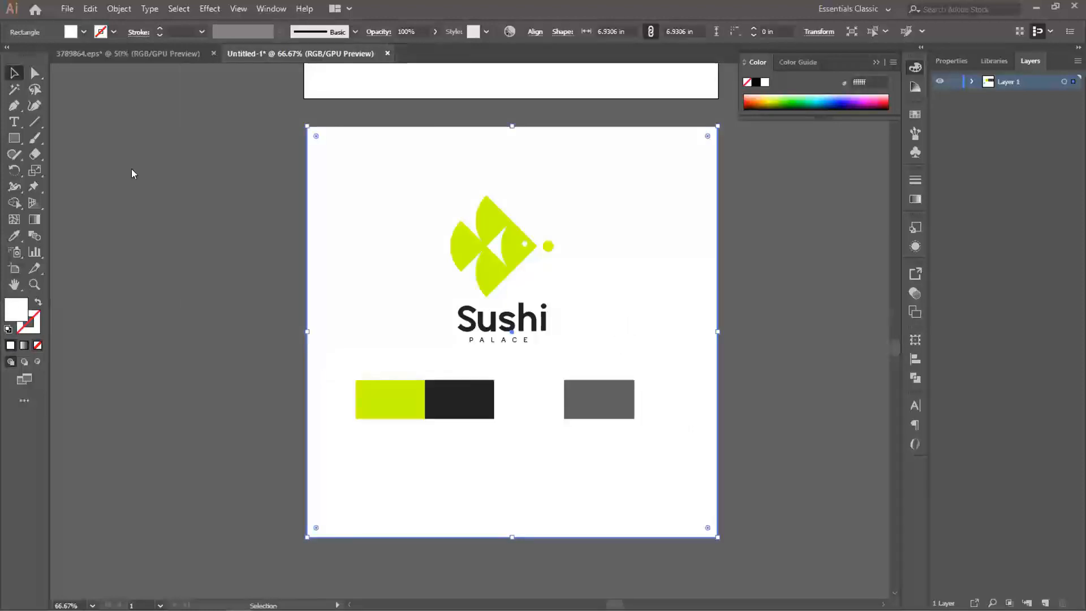
text(e5e5e5)
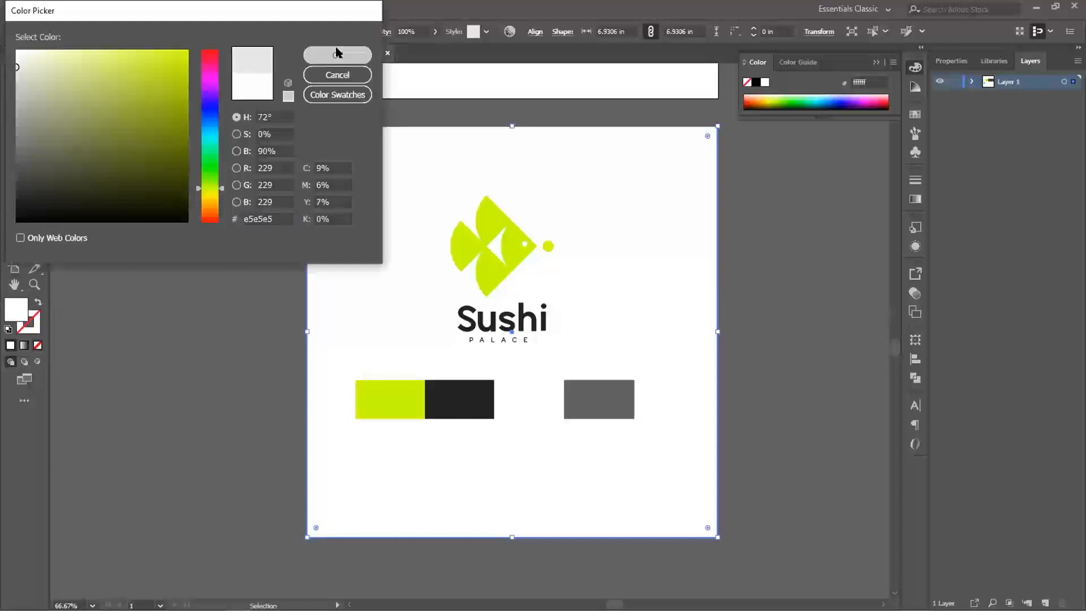
click(337, 54)
click(103, 347)
key(space)
drag(565, 343, 479, 352)
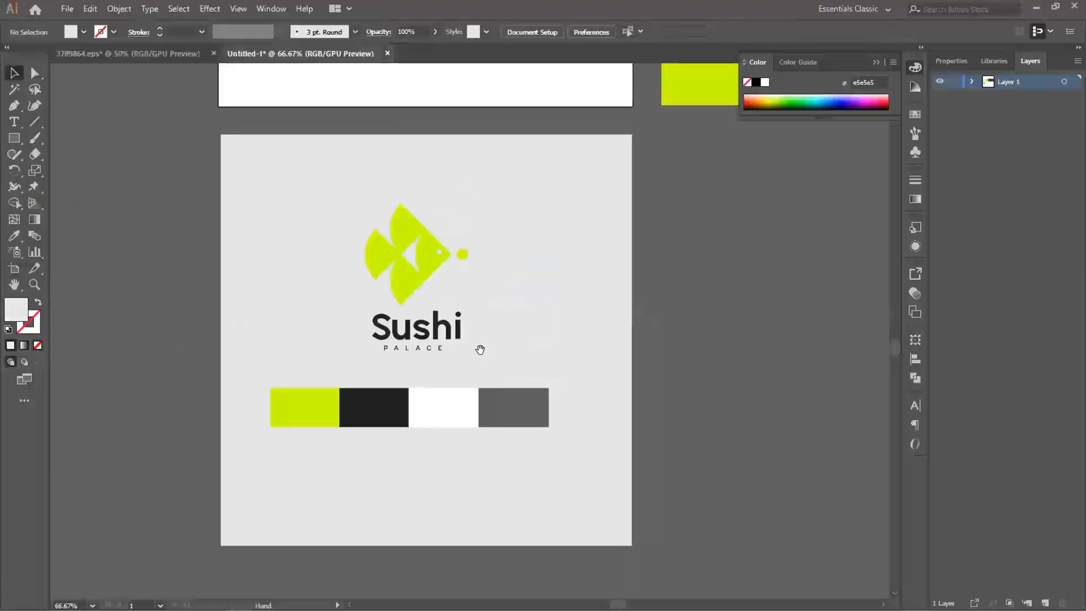
- Lighten the background square's fill to #efefef
click(532, 314)
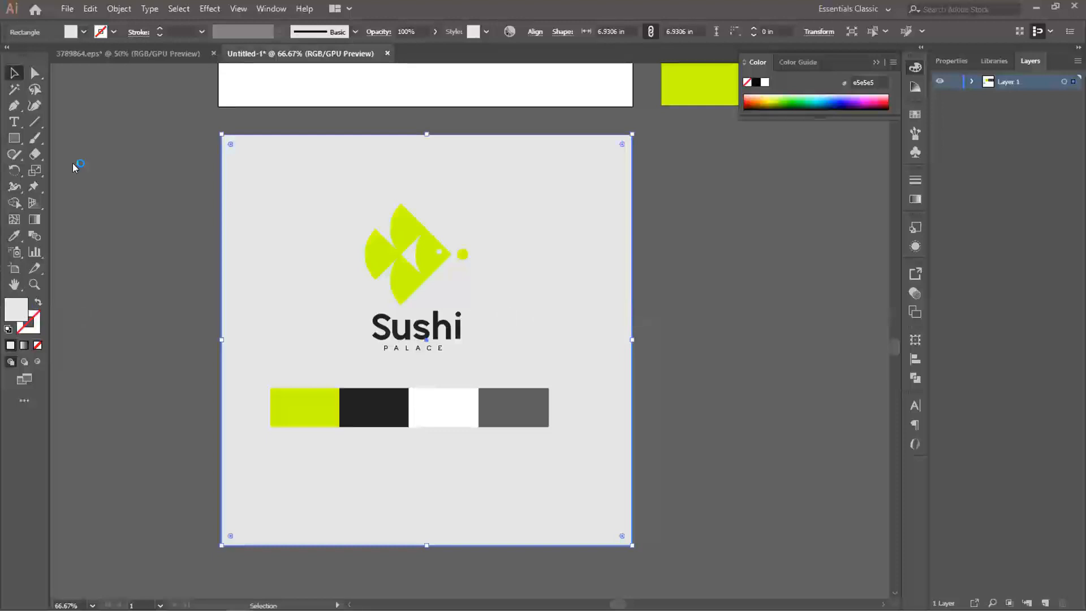
double_click(16, 309)
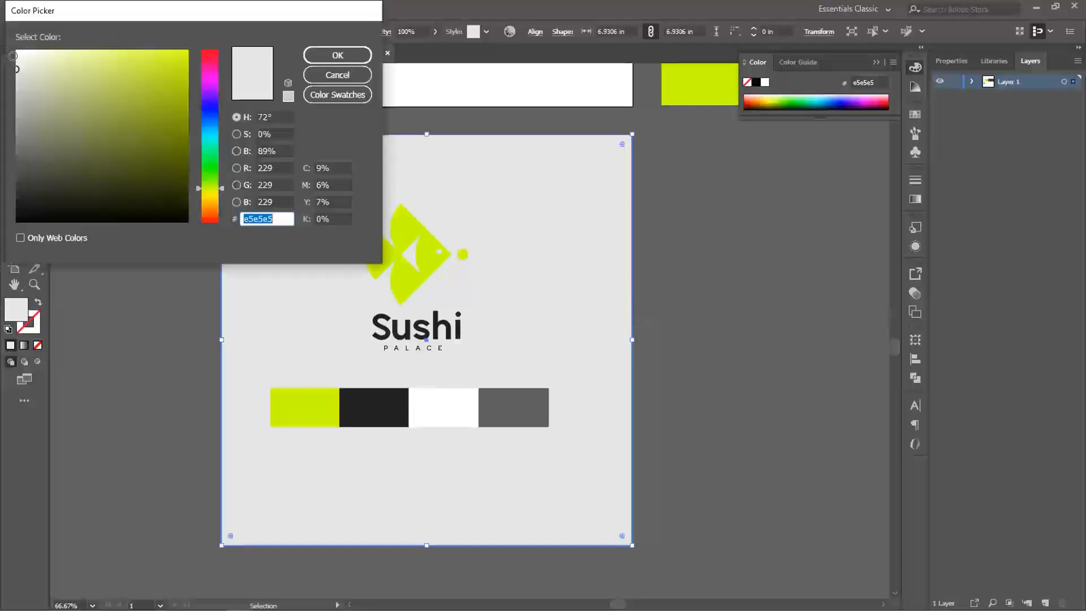
click(337, 56)
click(718, 301)
drag(492, 247, 509, 243)
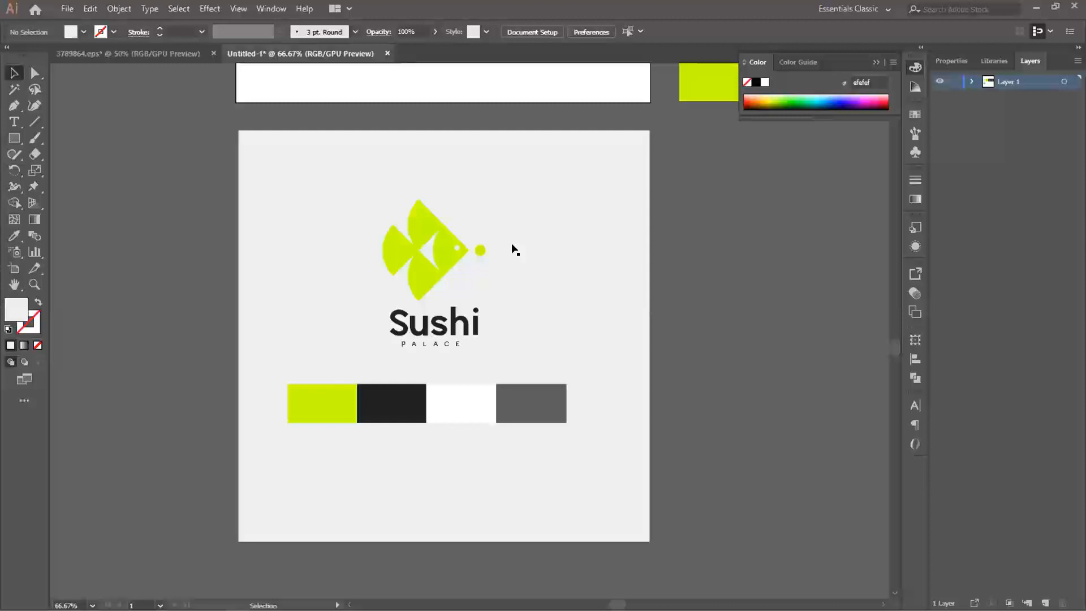
- Shift all four colour swatches together slightly to the right on the light grey board
click(315, 407)
shift+click(396, 407)
shift+click(468, 415)
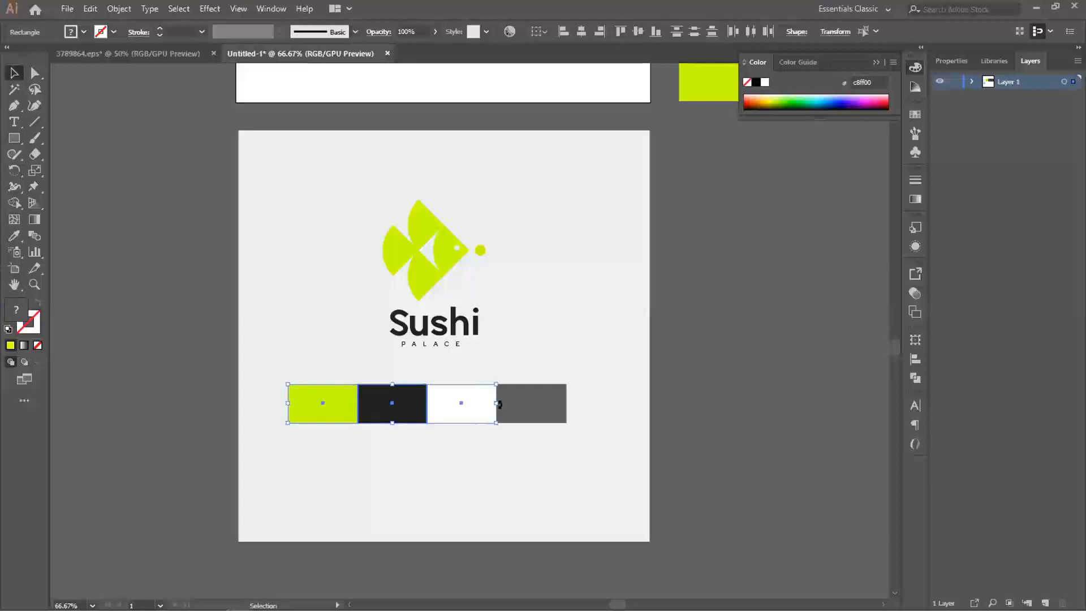
shift+click(541, 407)
drag(516, 403, 521, 403)
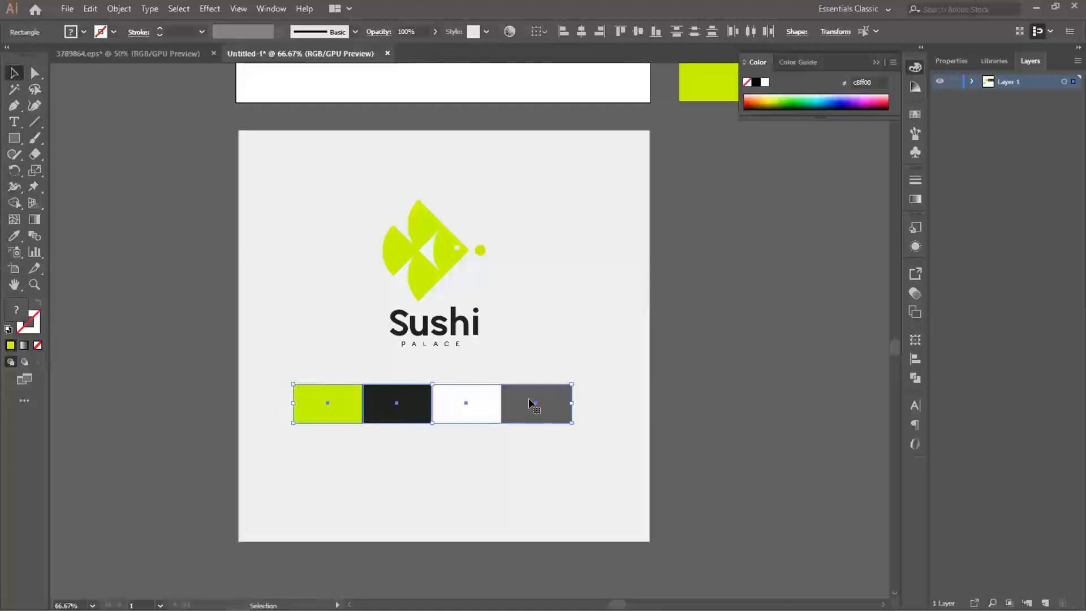
click(508, 379)
- Move all four colour swatches together slightly up, closer to the stacked logo
click(522, 403)
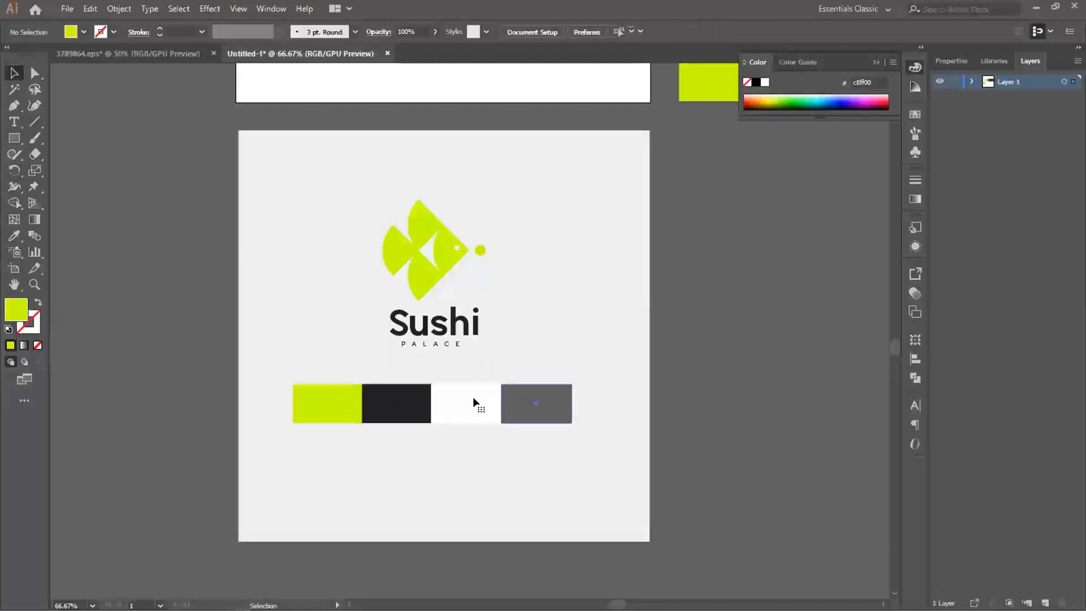
shift+click(469, 404)
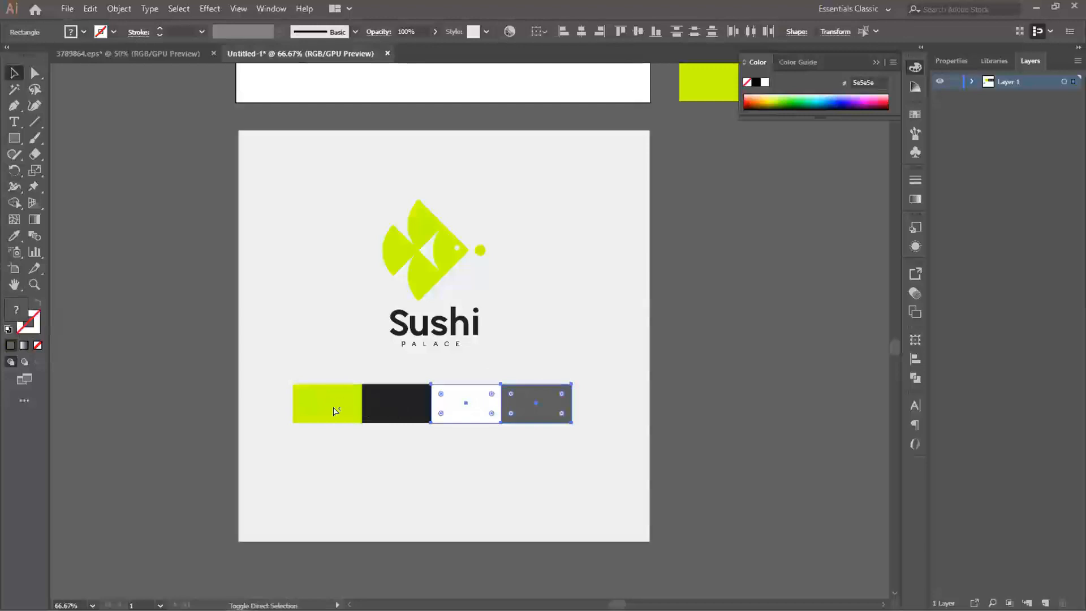
click(390, 409)
click(334, 409)
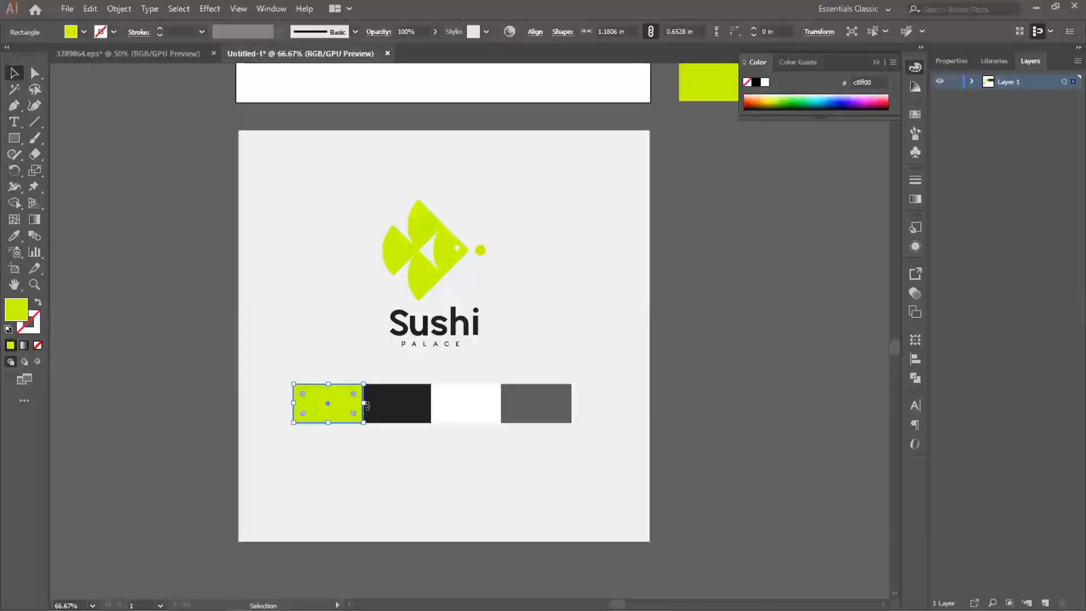
shift+click(396, 405)
shift+click(465, 404)
shift+click(515, 402)
drag(514, 403, 514, 396)
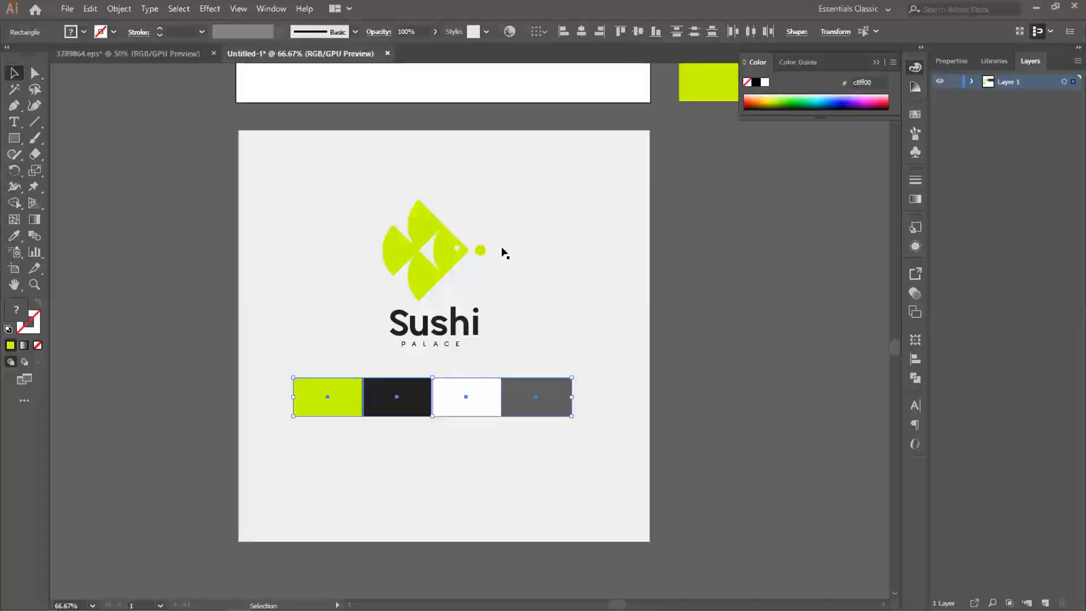
- Duplicate the green fish mark into the empty area below the colour swatches
key(space)
drag(478, 288, 496, 281)
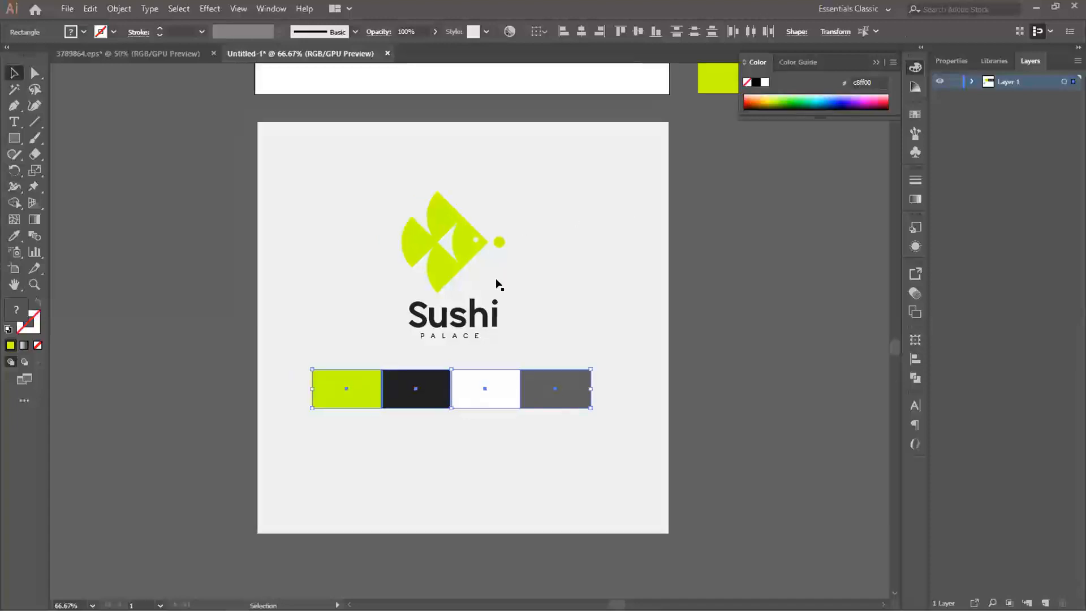
click(458, 318)
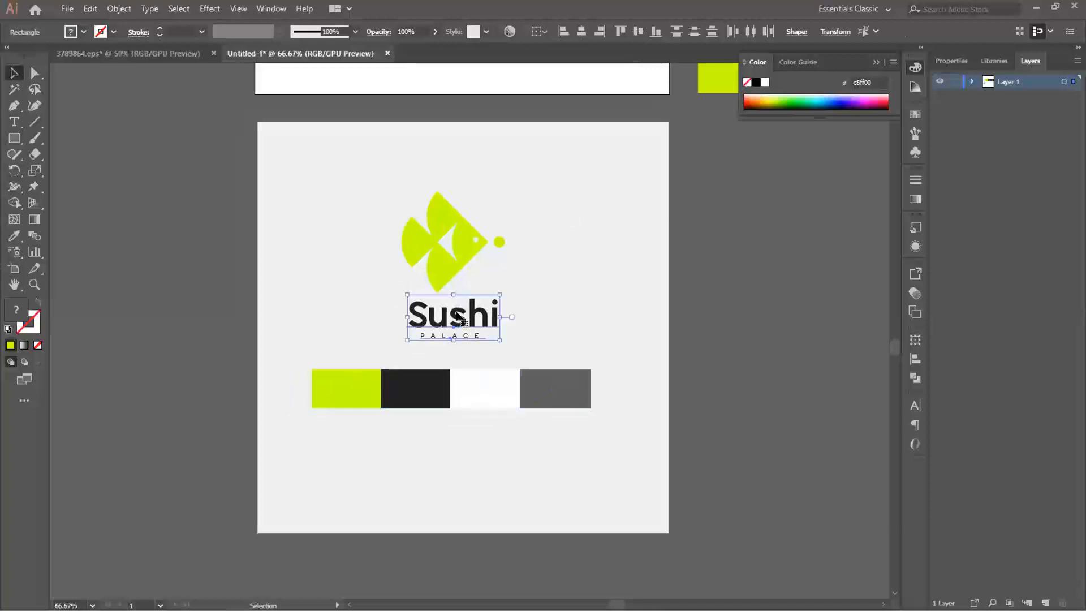
shift+click(467, 246)
drag(468, 246, 524, 360)
click(580, 262)
click(466, 225)
scroll(484, 454, up, 1)
- Remove the bubble dot from the copied fish and duplicate the fish to its right, nose against tail
double_click(520, 359)
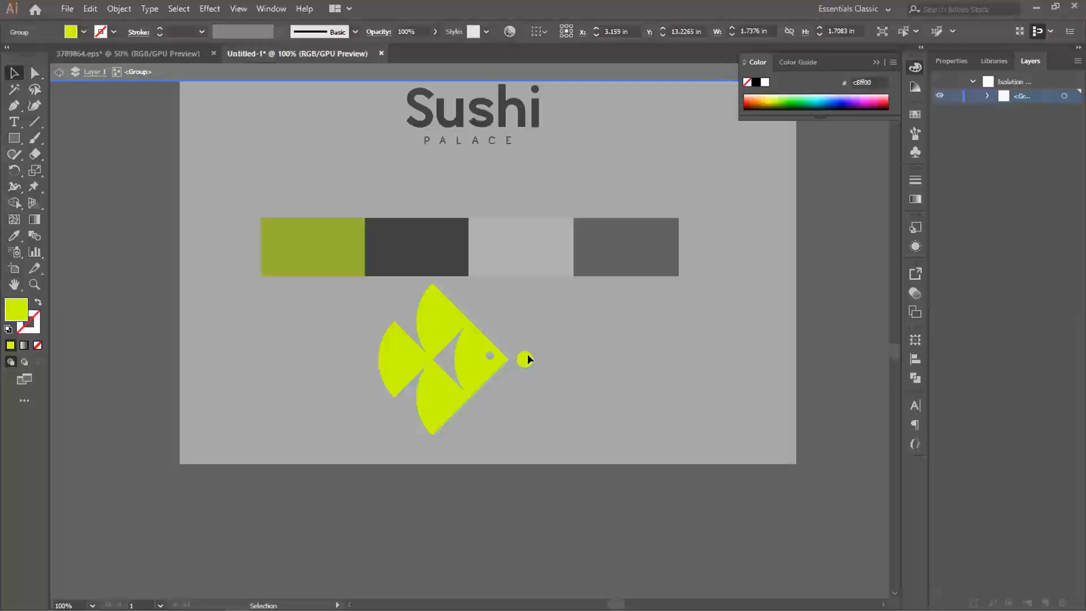
double_click(527, 356)
drag(456, 340, 603, 346)
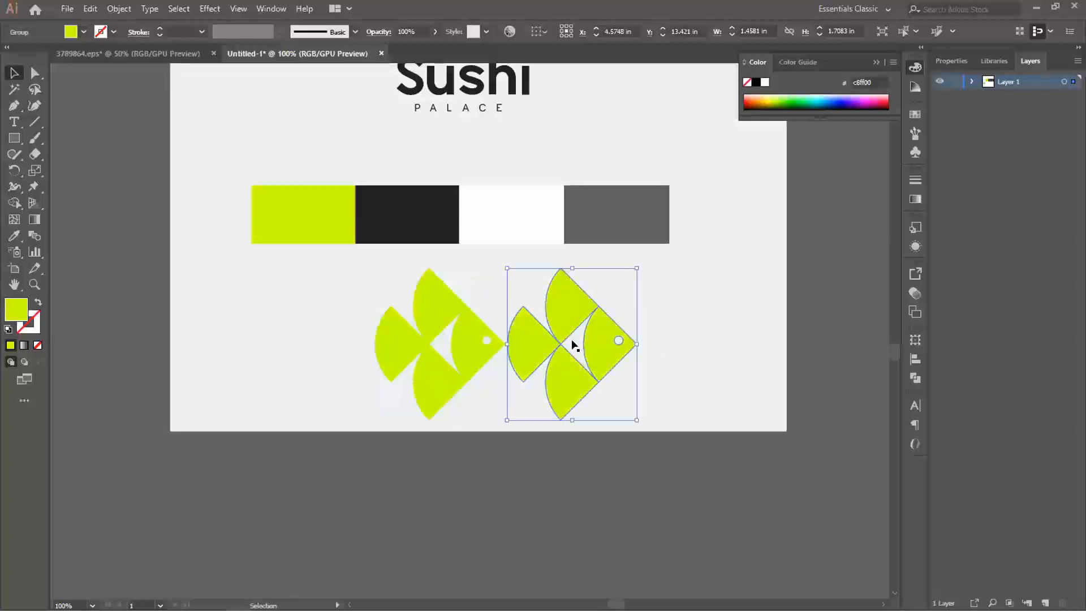
- Try to rotate the second fish nose-down freehand and fit it against the first fish's upper diagonal edge
drag(641, 266, 645, 431)
drag(648, 424, 650, 410)
drag(523, 352, 466, 273)
click(540, 468)
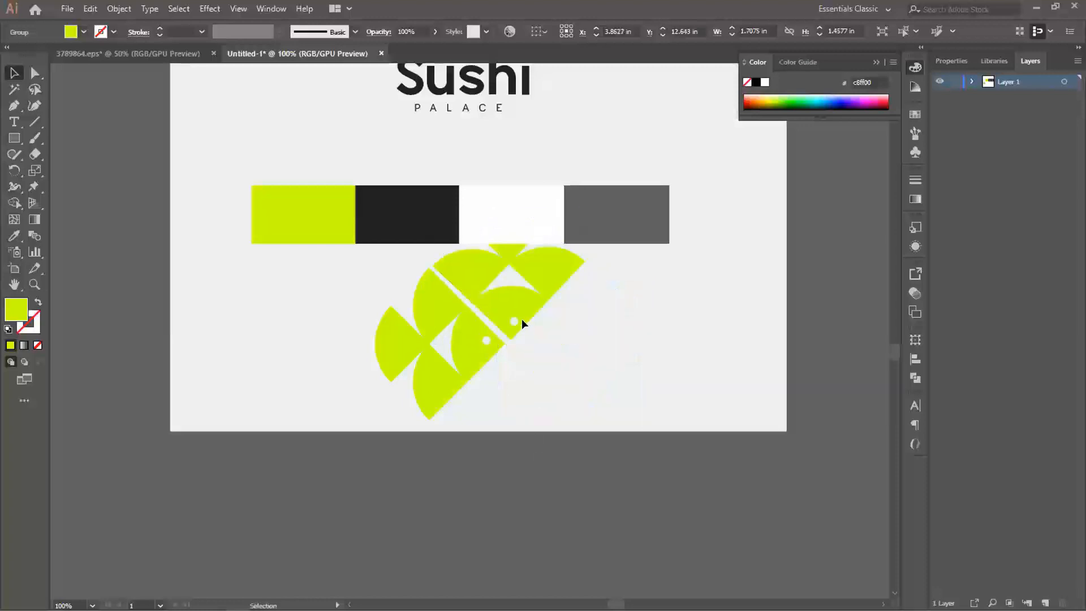
click(515, 309)
scroll(521, 318, up, 3)
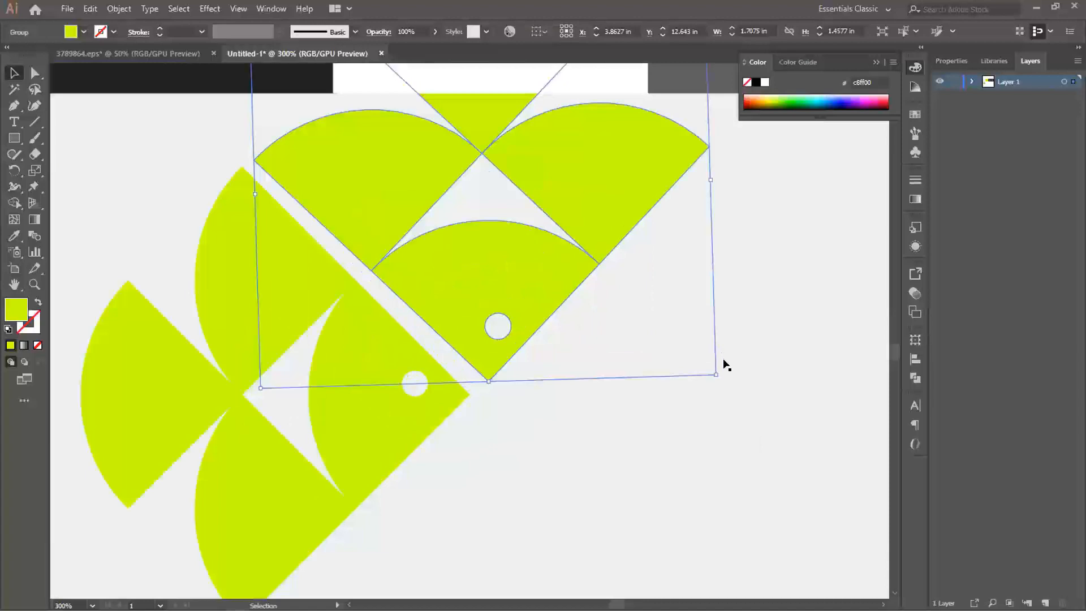
scroll(604, 413, down, 3)
scroll(605, 413, down, 2)
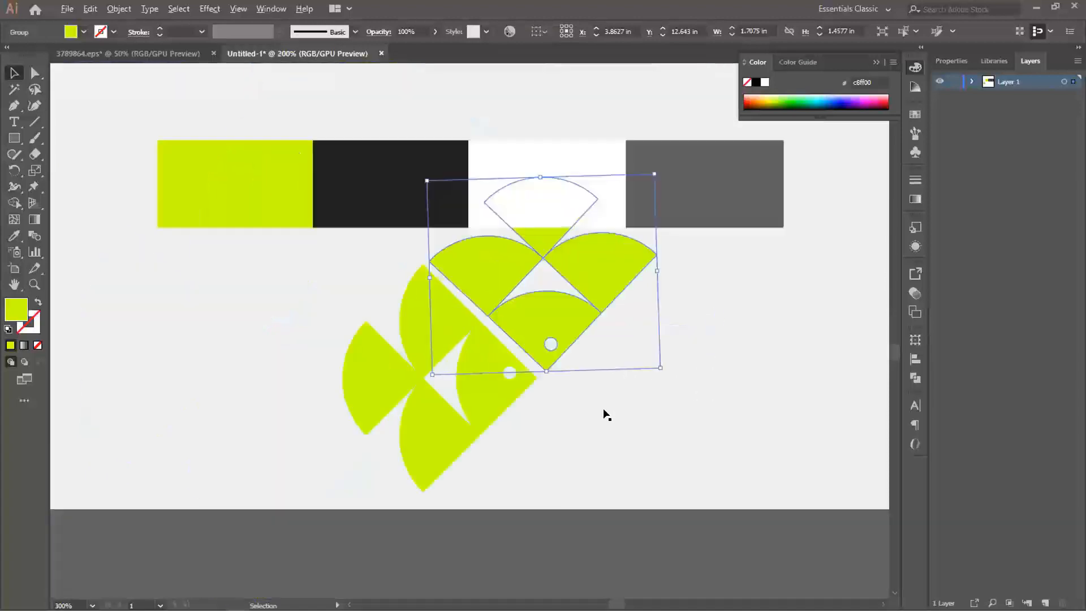
key(ctrl+z)
key(ctrl+z)
key(ctrl+z)
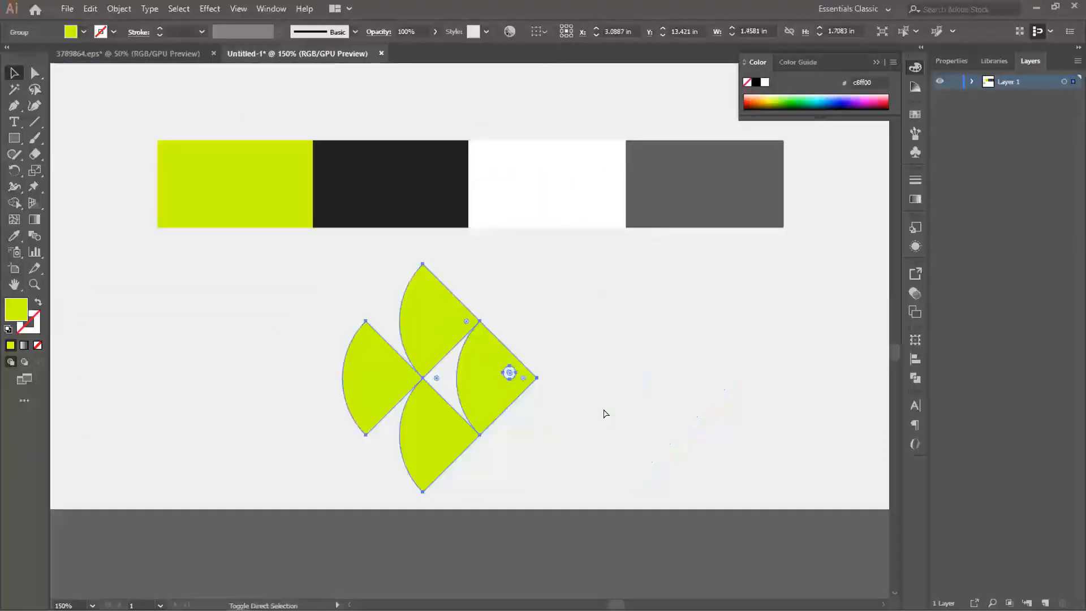
- Restore the duplicate fish, rotate it exactly 90° clockwise and fit it along the first fish's upper edge with a narrow gap
key(ctrl+shift+z)
drag(764, 278, 763, 468)
drag(600, 369, 495, 266)
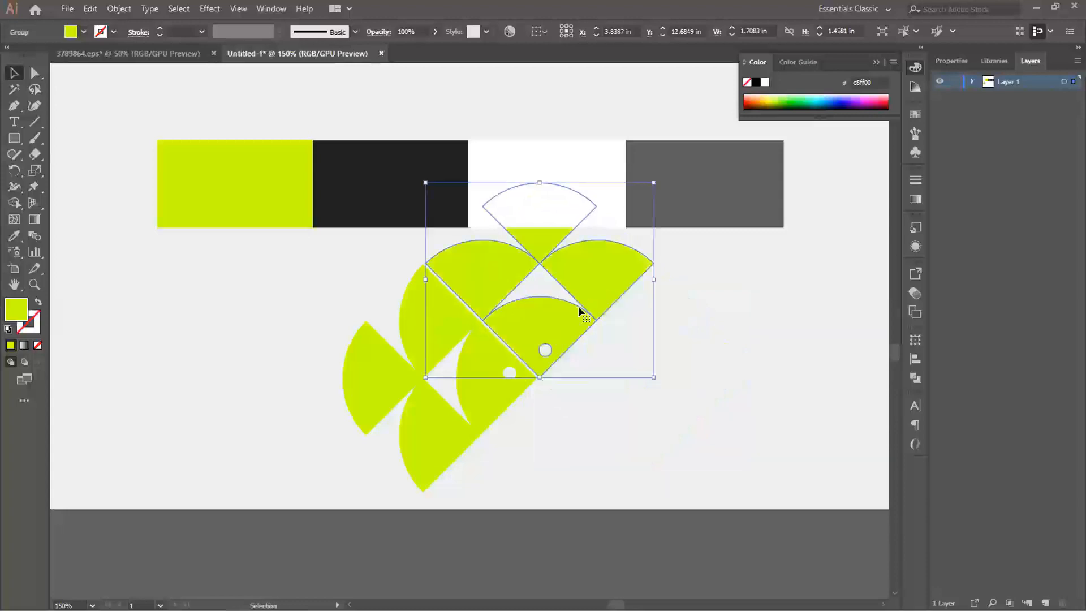
drag(550, 326, 549, 316)
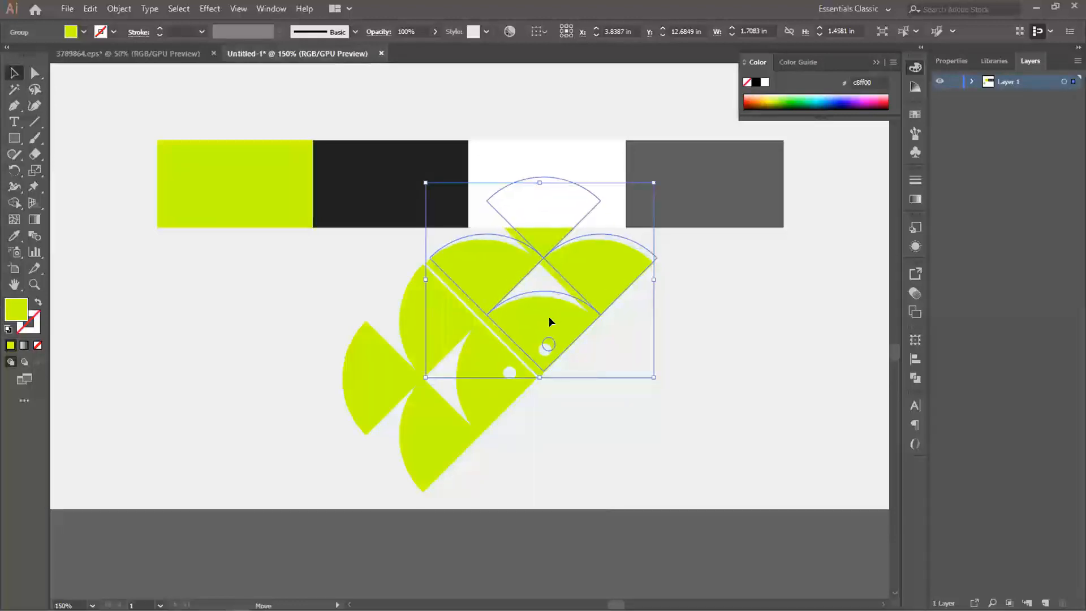
key(Right)
key(Right)
key(Left)
key(Left)
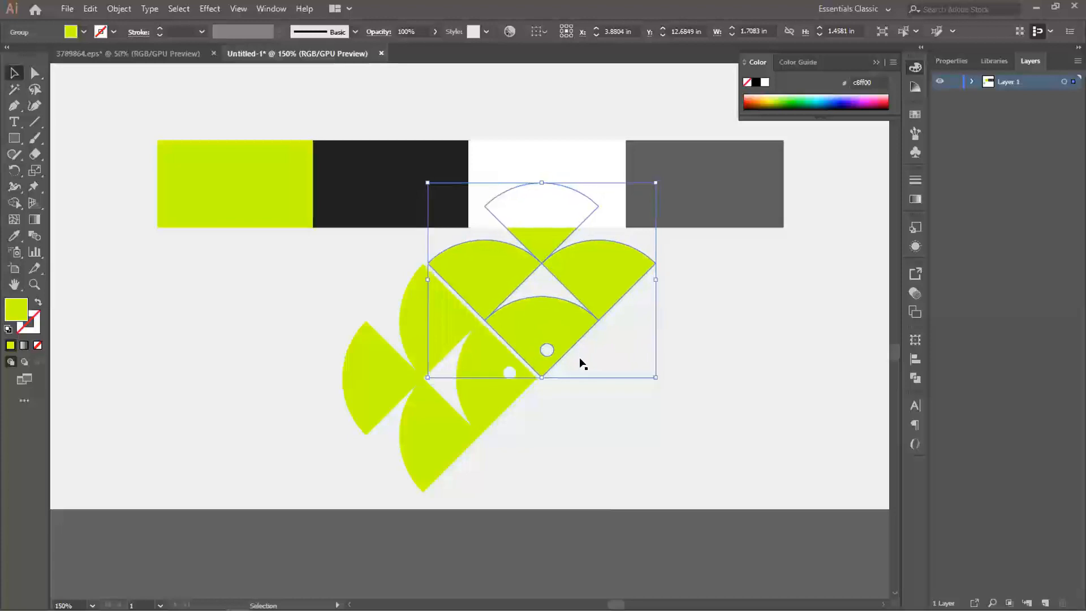
click(550, 564)
- Select both fish and move the pair further down, clear of the colour swatches
scroll(513, 395, down, 1)
click(498, 388)
drag(548, 338, 485, 390)
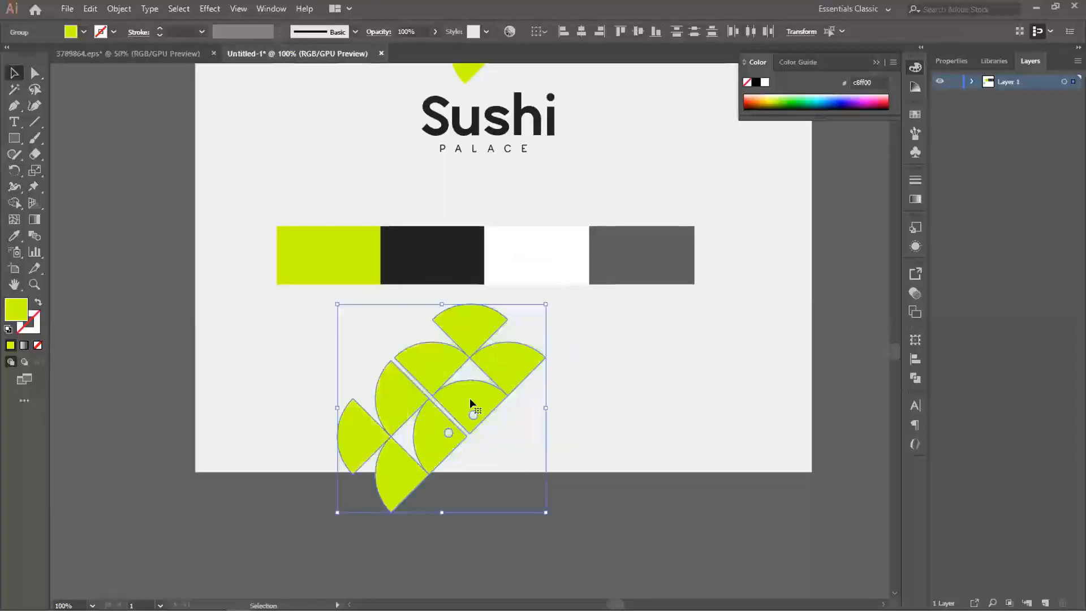
- Duplicate the fish pair, rotate the copy 180° and fit it opposite the original so four noses meet in the centre
drag(471, 398, 566, 474)
right_click(566, 474)
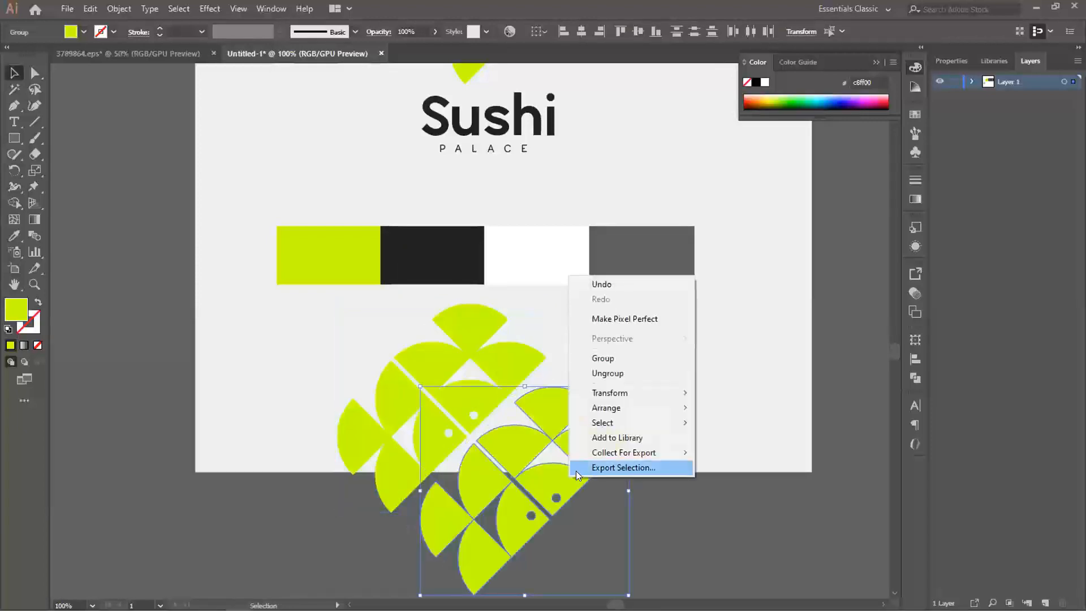
click(531, 470)
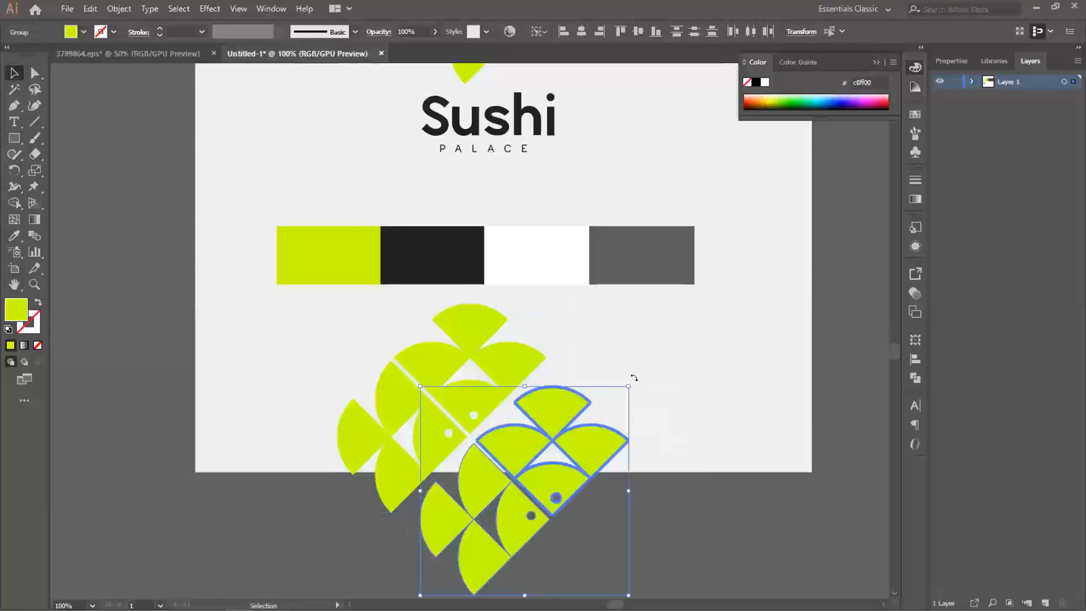
mouse_move(648, 398)
mouse_down()
mouse_move(628, 543)
mouse_move(565, 582)
mouse_move(470, 572)
mouse_up()
drag(527, 478, 501, 457)
- Select all four fish of the rosette and rotate them 45° to form a square tile
shift+click(449, 371)
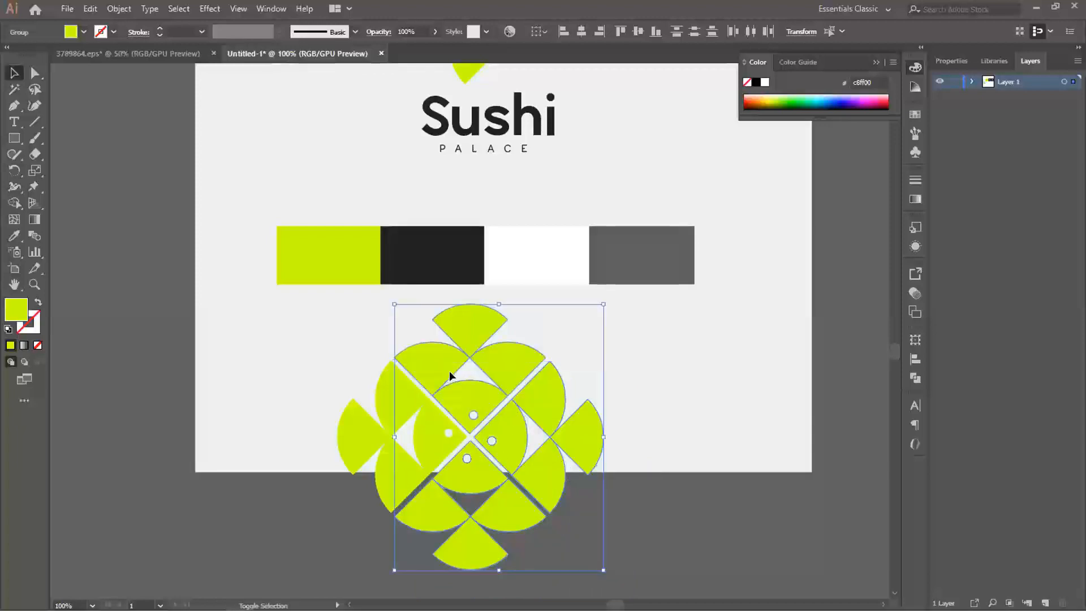
shift+click(381, 398)
scroll(495, 394, down, 1)
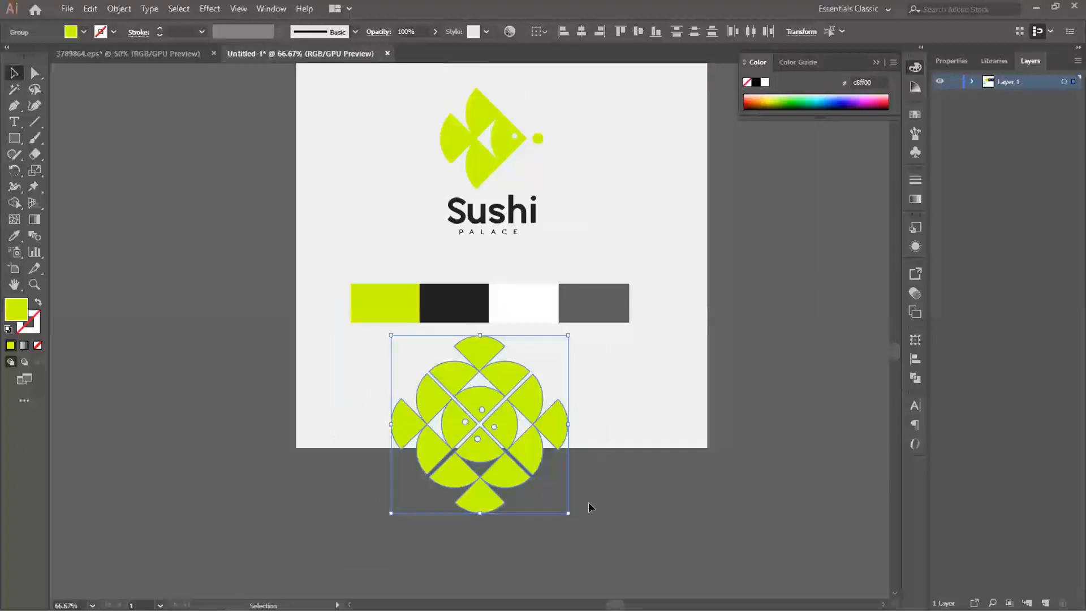
drag(572, 511, 550, 528)
click(560, 407)
drag(376, 367, 510, 468)
key(ctrl+z)
click(589, 488)
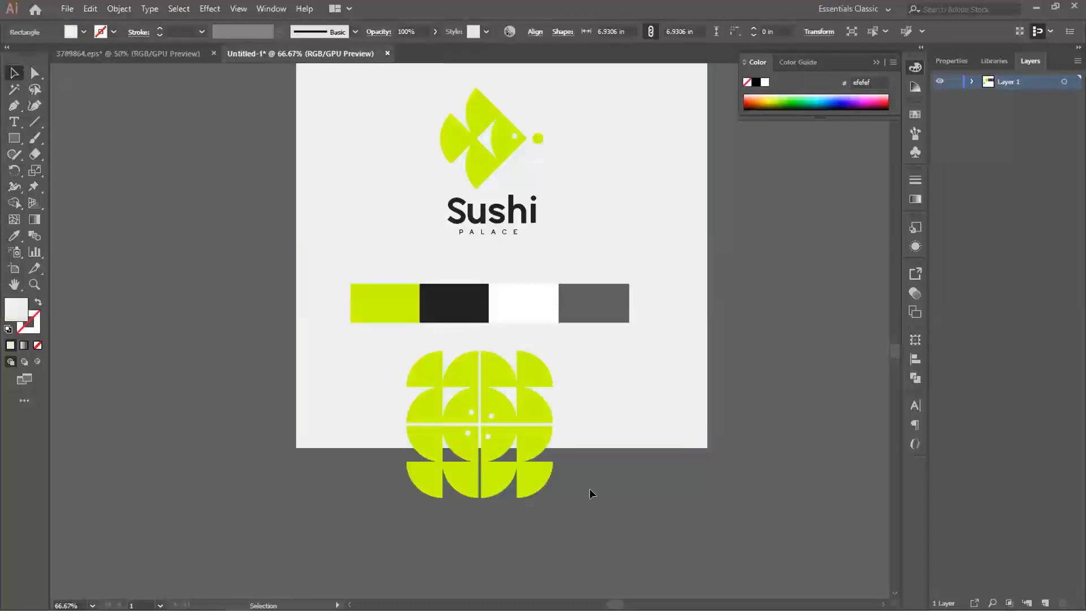
- Duplicate the square fish tile into a horizontal row of four adjoining tiles
click(449, 446)
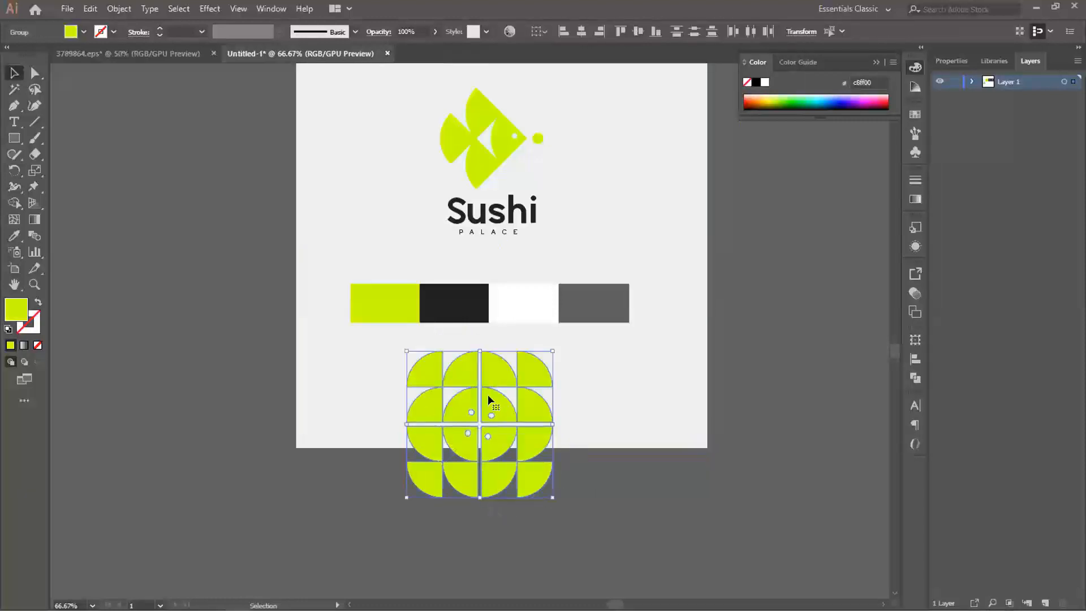
drag(460, 399, 610, 399)
key(ctrl)
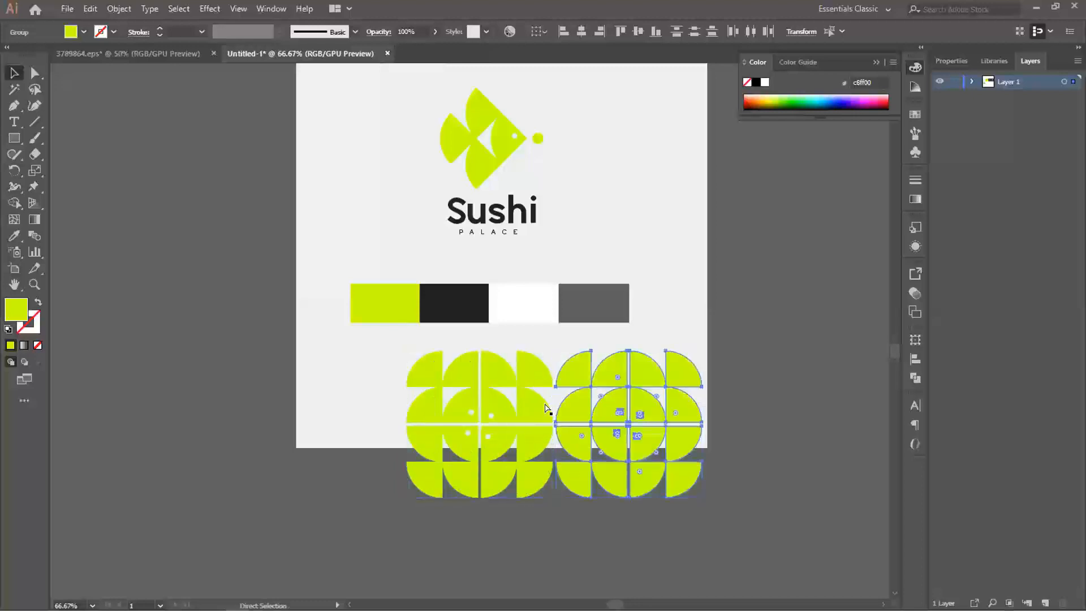
click(767, 508)
click(474, 405)
drag(610, 405, 315, 402)
click(756, 521)
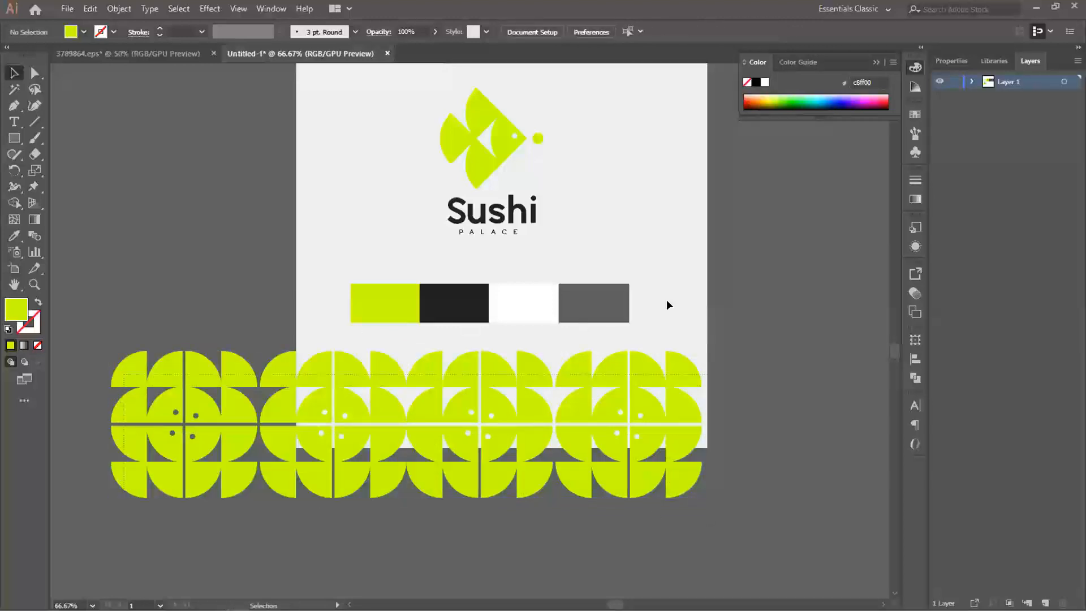
- Group the four fish tiles and shift the row right, toward the centre of the board
key(ctrl+a)
key(a)
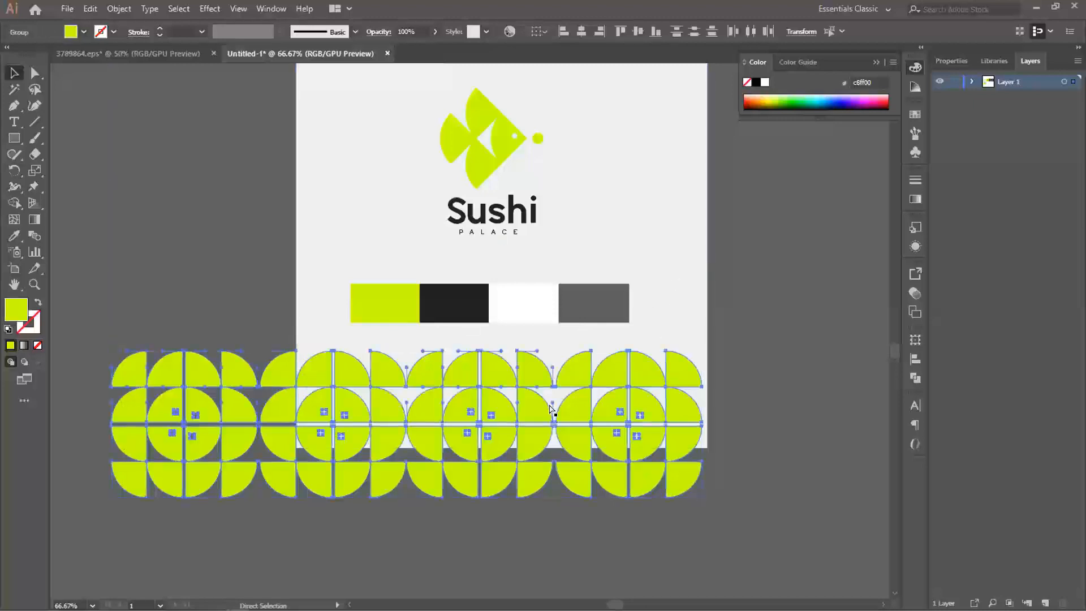
key(v)
drag(362, 385, 476, 384)
- Scale the tile row down to about the colour strip's width and place it just below the strip
drag(808, 350, 754, 379)
drag(528, 419, 509, 386)
drag(690, 356, 649, 368)
drag(528, 374, 517, 354)
click(765, 371)
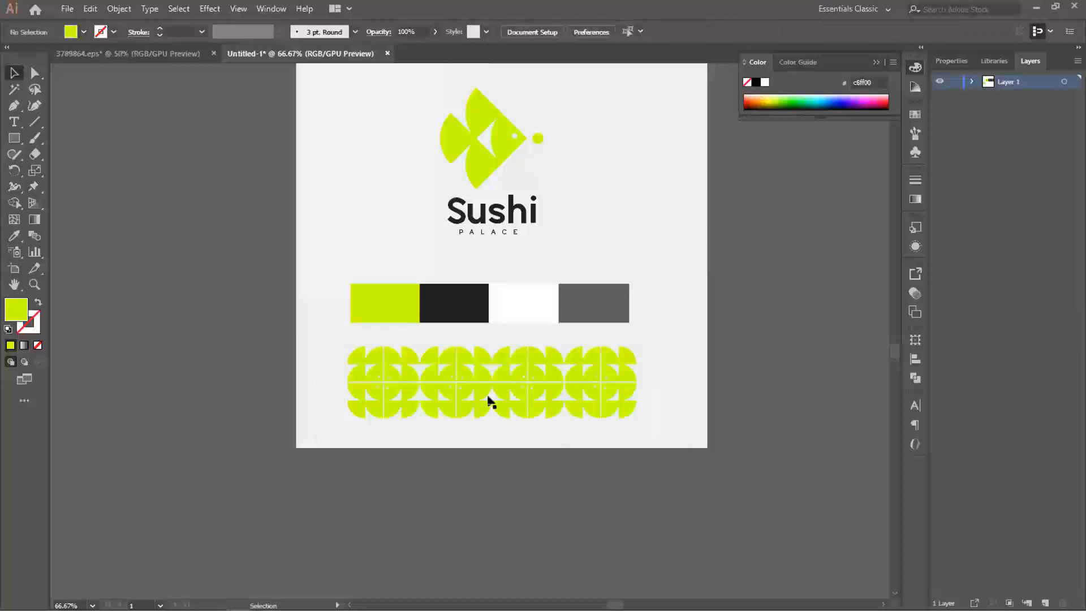
- Scale the tile row down further to about 3.08 in wide and 0.77 in high
drag(531, 310, 521, 353)
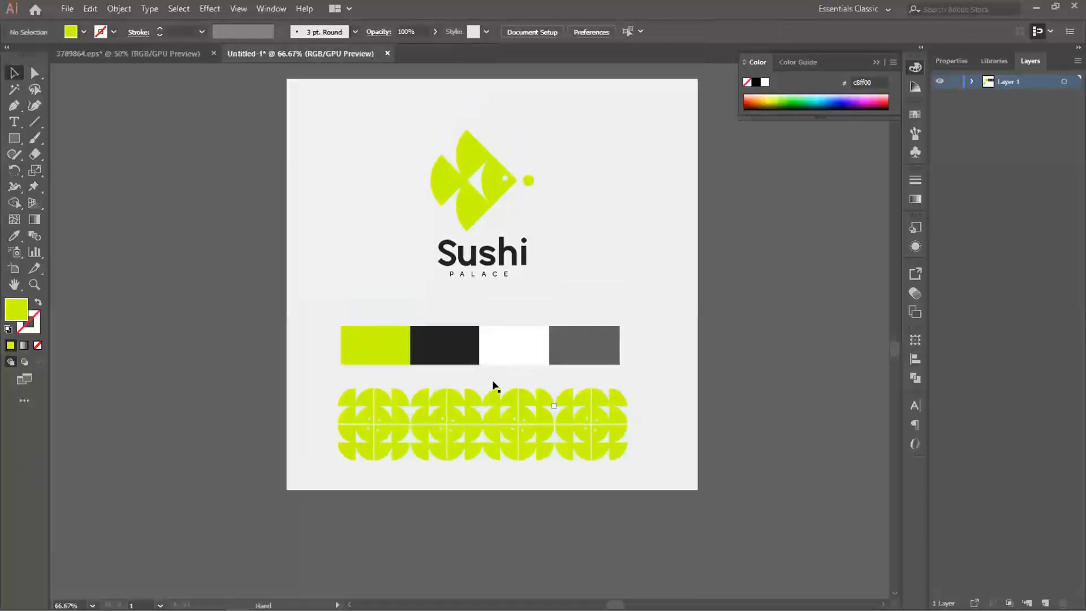
click(472, 420)
drag(623, 386, 575, 402)
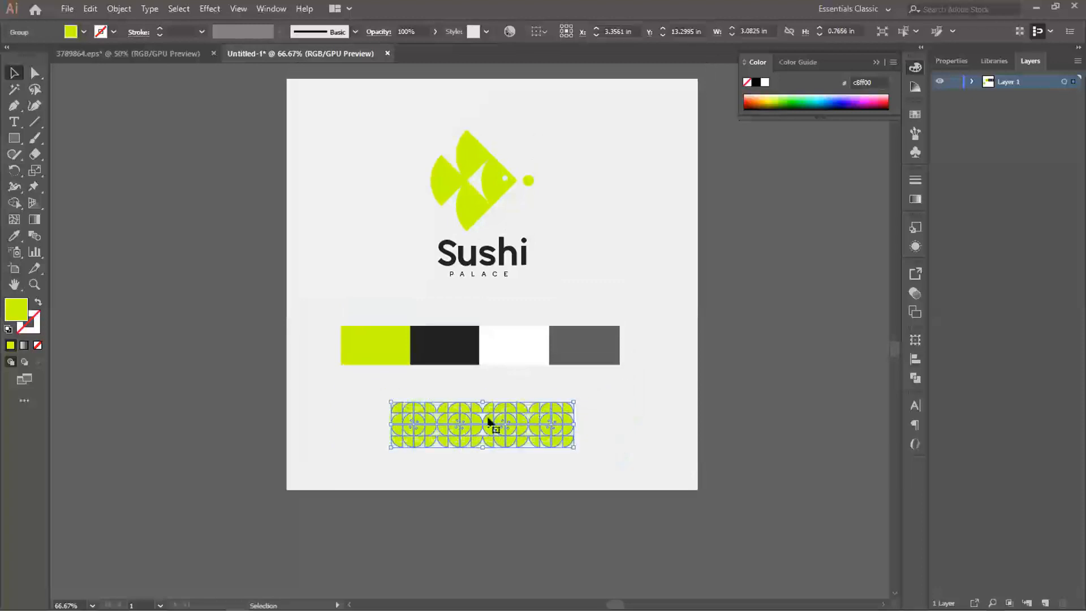
click(731, 408)
- Move the tile row left, close to the board's left edge, and inspect its pattern details up close
scroll(564, 433, up, 1)
scroll(570, 432, left, 2)
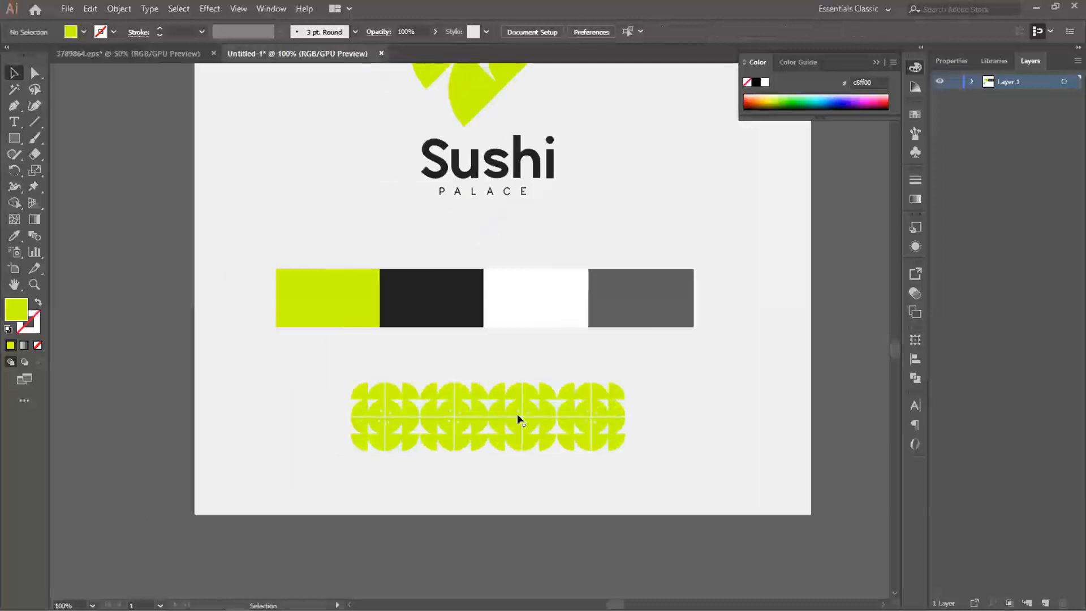
drag(501, 411, 357, 393)
click(416, 538)
scroll(395, 436, up, 5)
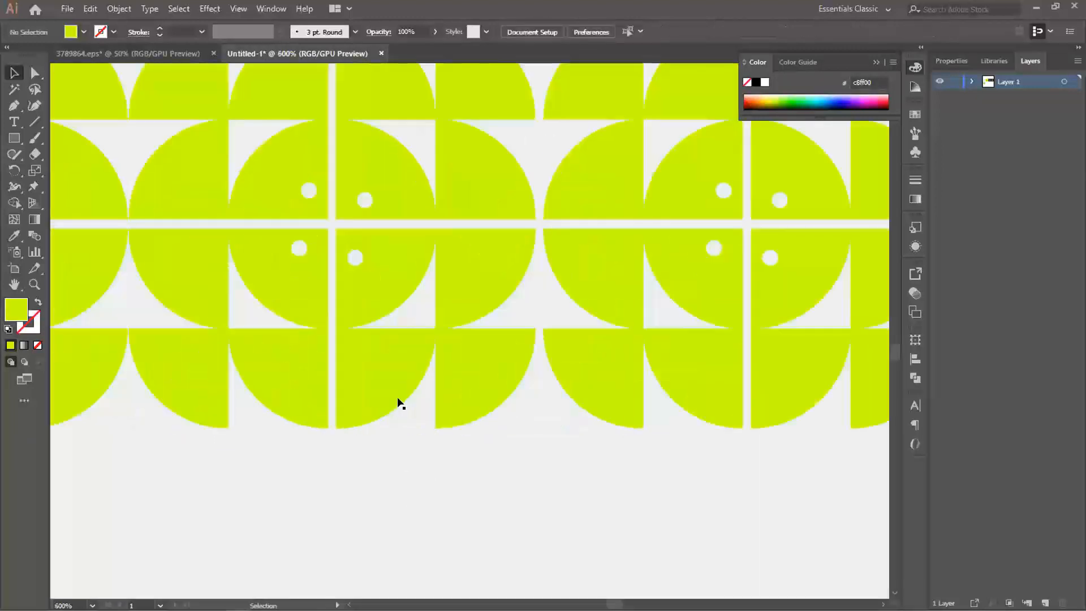
scroll(406, 407, down, 5)
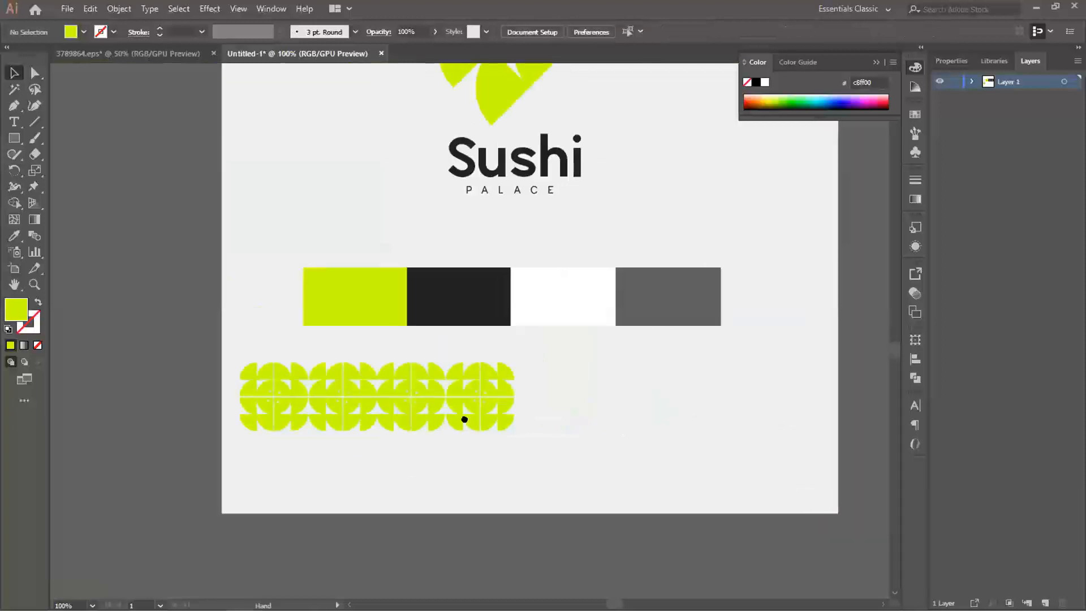
- Duplicate the tile row directly beneath itself to form a second pattern row
click(398, 403)
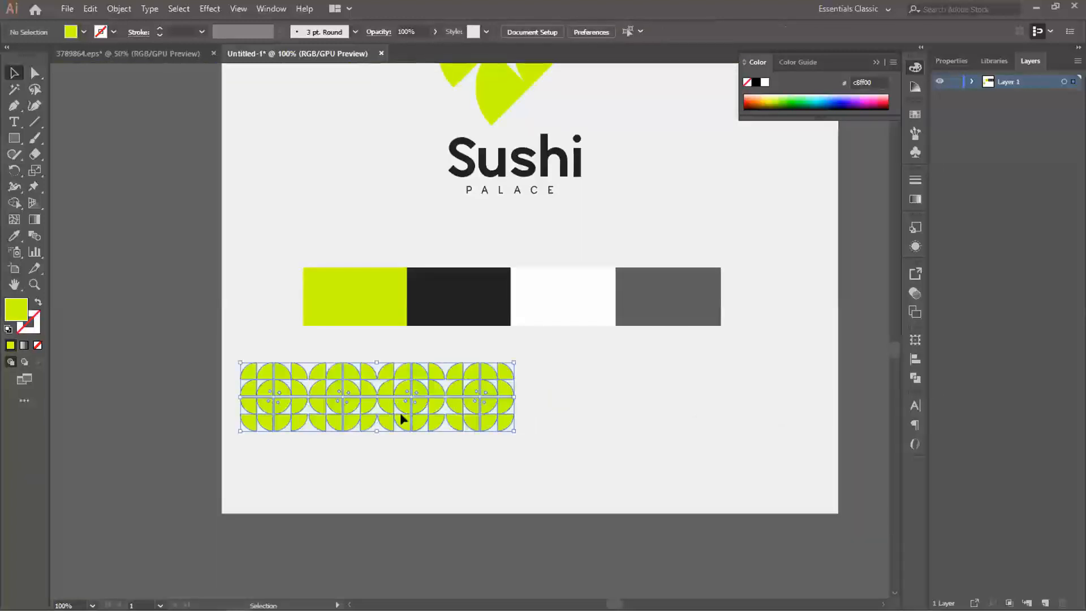
drag(396, 383, 398, 438)
click(418, 514)
click(402, 430)
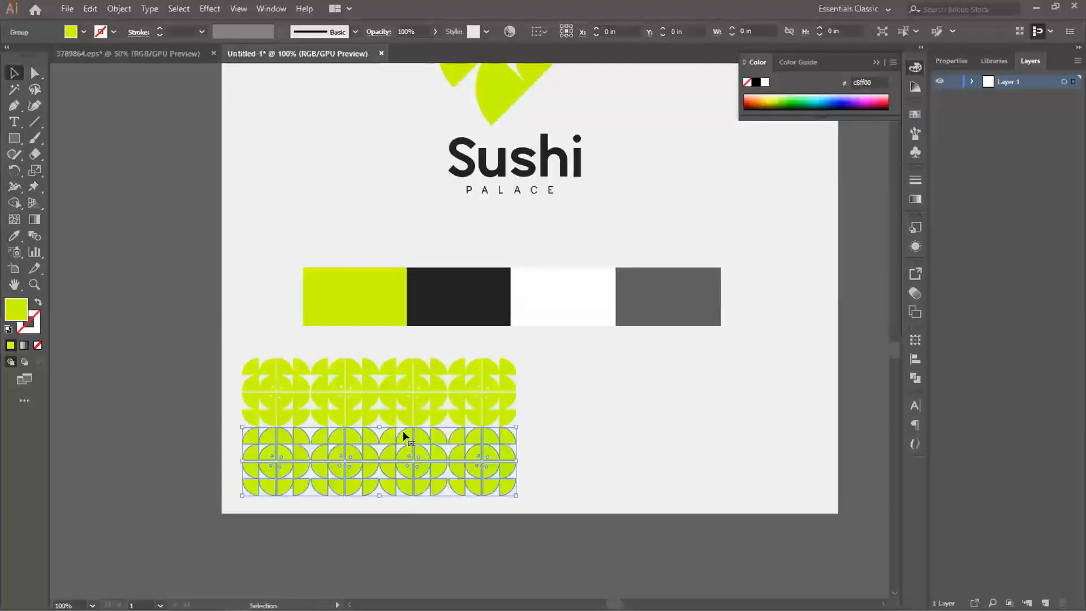
- Move the two pattern rows slightly up and fit the lower row against the upper one without a gap
shift+click(403, 417)
drag(405, 433, 405, 428)
click(447, 505)
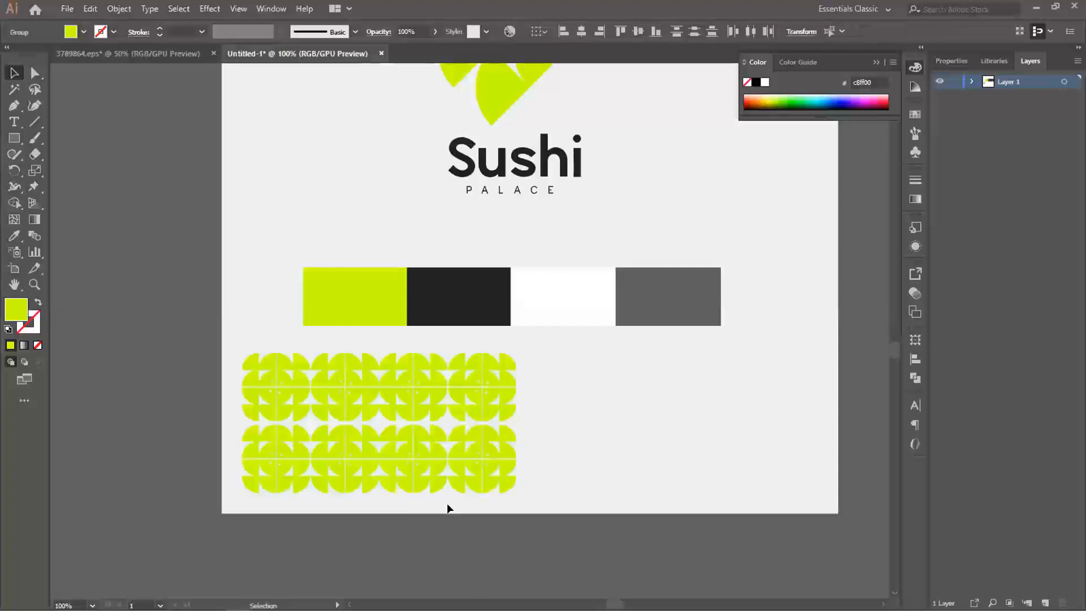
click(402, 430)
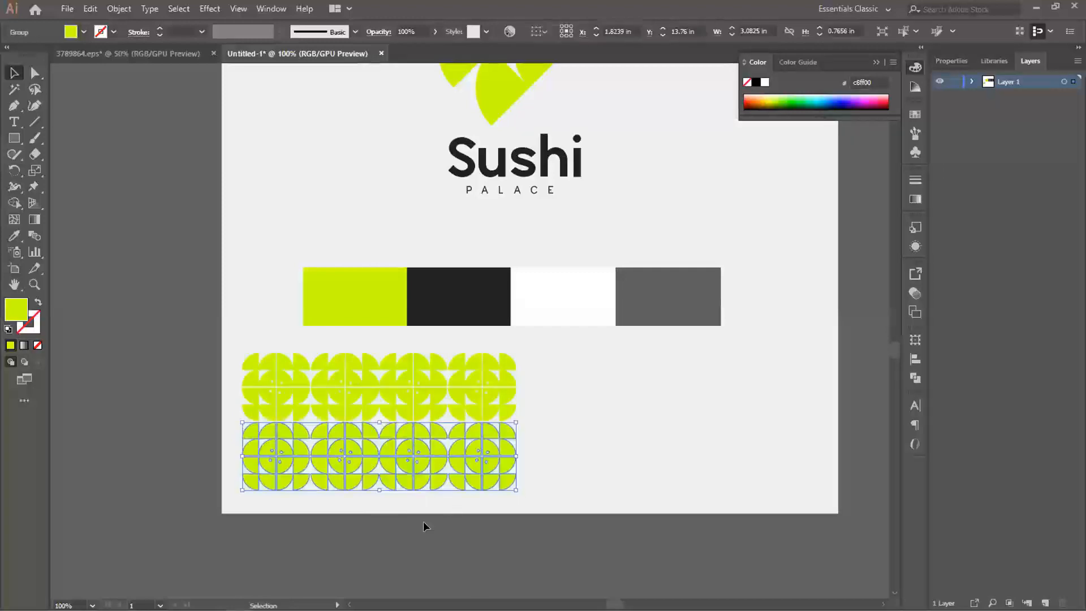
click(435, 554)
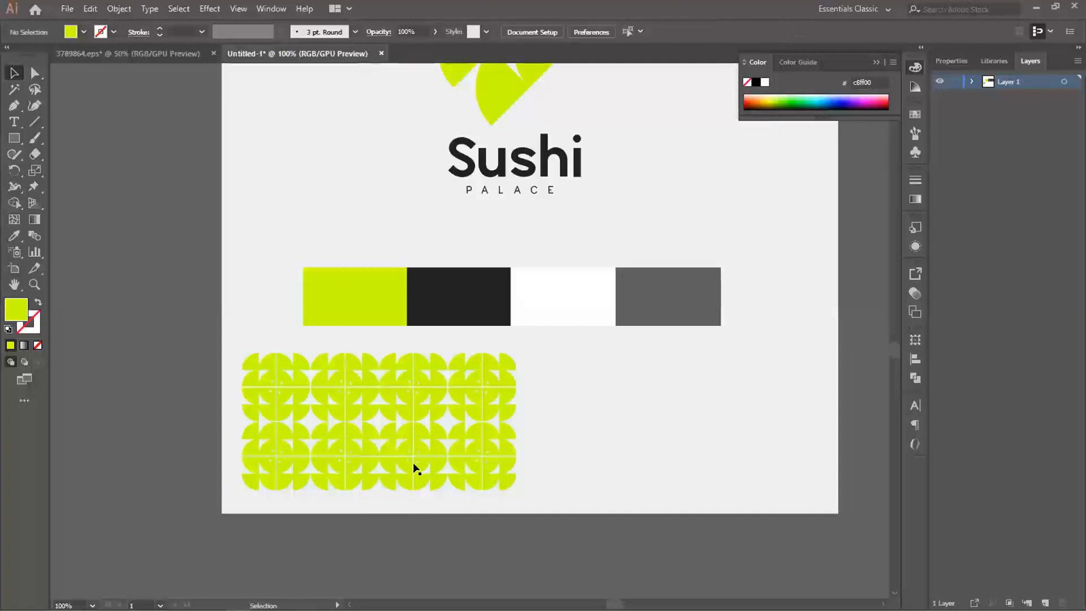
- Move both pattern rows together slightly up towards the colour strip
click(405, 441)
shift+click(401, 406)
drag(401, 406, 403, 396)
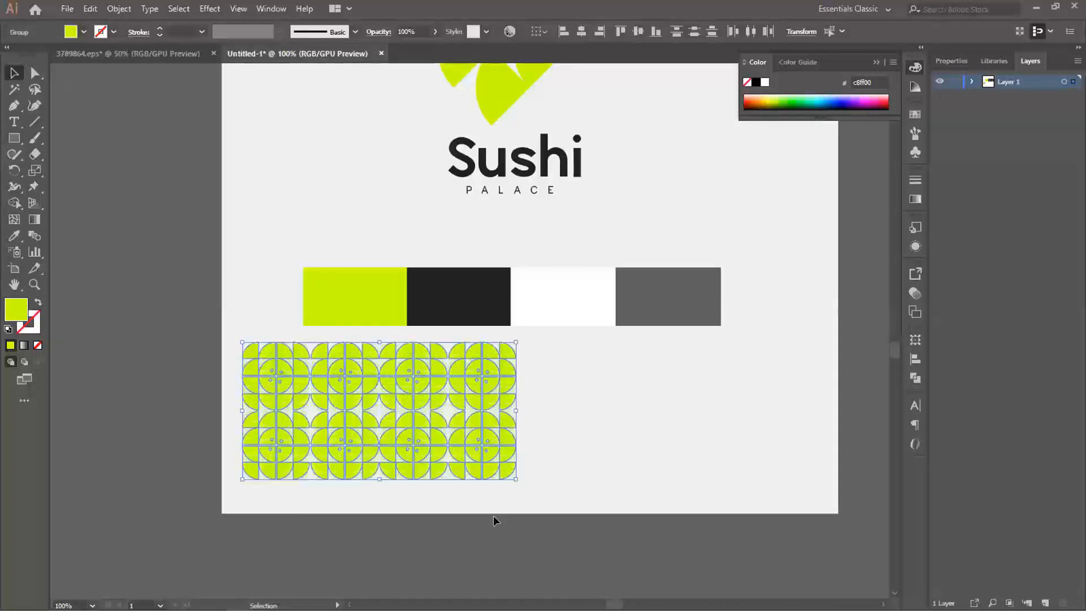
click(522, 558)
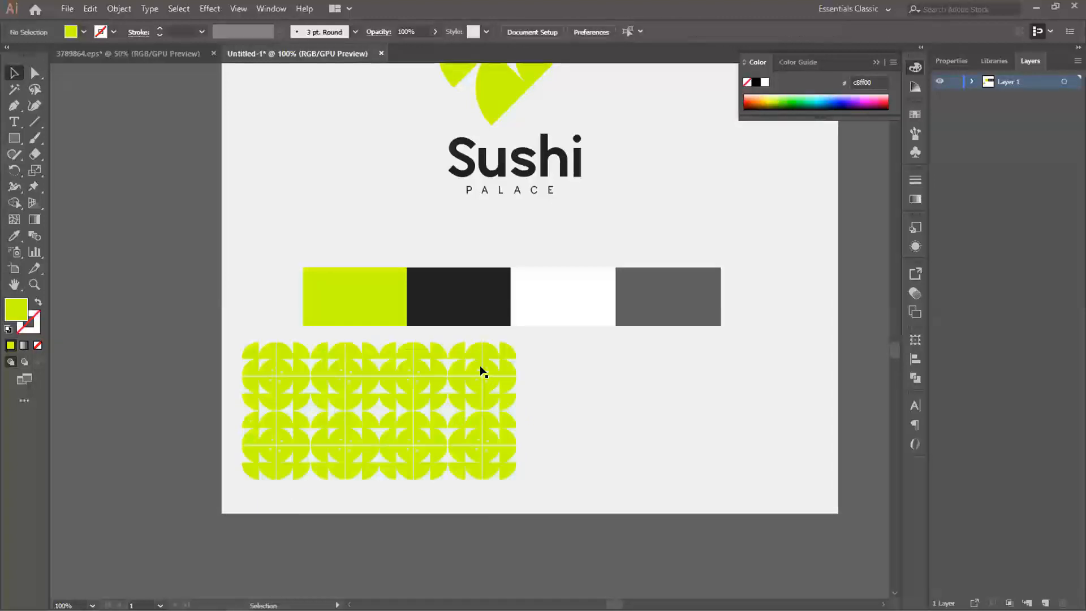
key(a)
click(408, 424)
shift+click(407, 364)
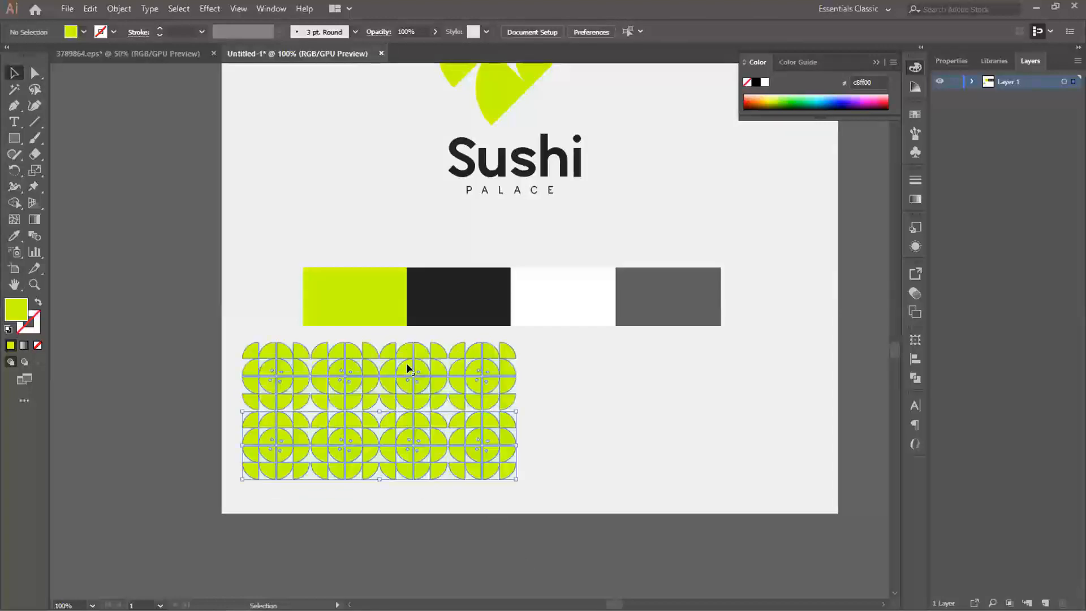
click(389, 310)
click(666, 413)
key(v)
click(691, 543)
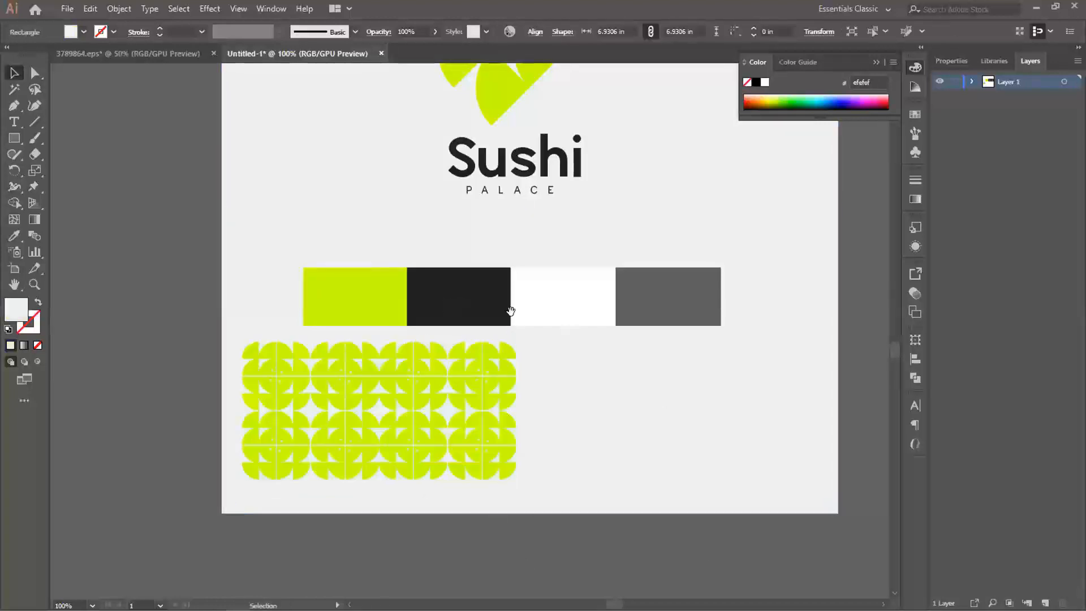
- Move the four colour swatches up together, closer to the Sushi PALACE wordmark
click(376, 293)
shift+click(440, 293)
shift+click(573, 299)
shift+click(656, 298)
drag(643, 294, 641, 255)
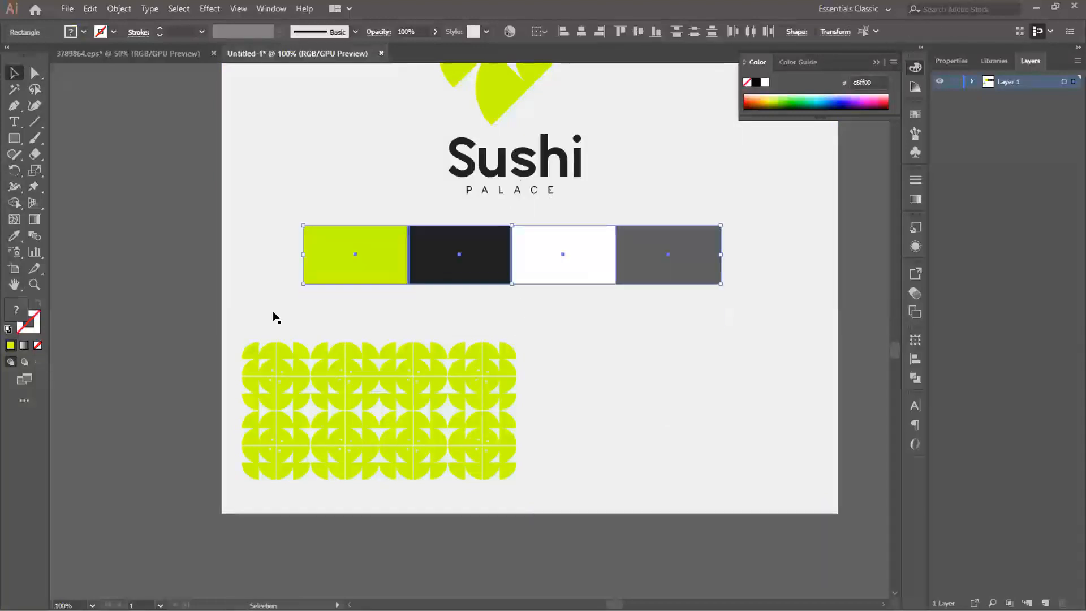
- Move both pattern rows straight up to sit just below the colour strip
drag(459, 473, 461, 472)
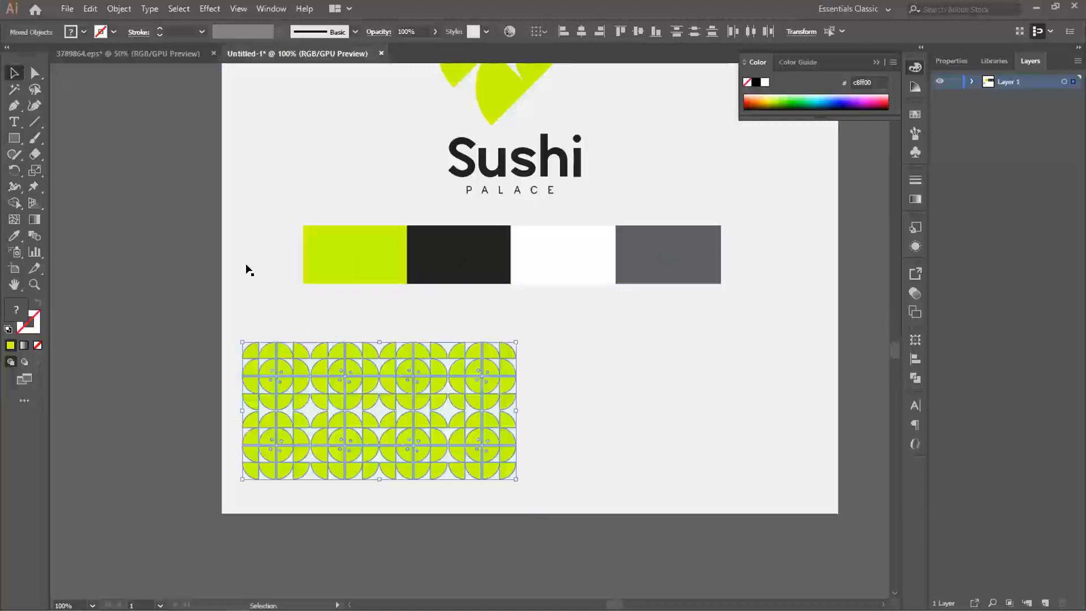
drag(331, 349, 335, 313)
click(168, 273)
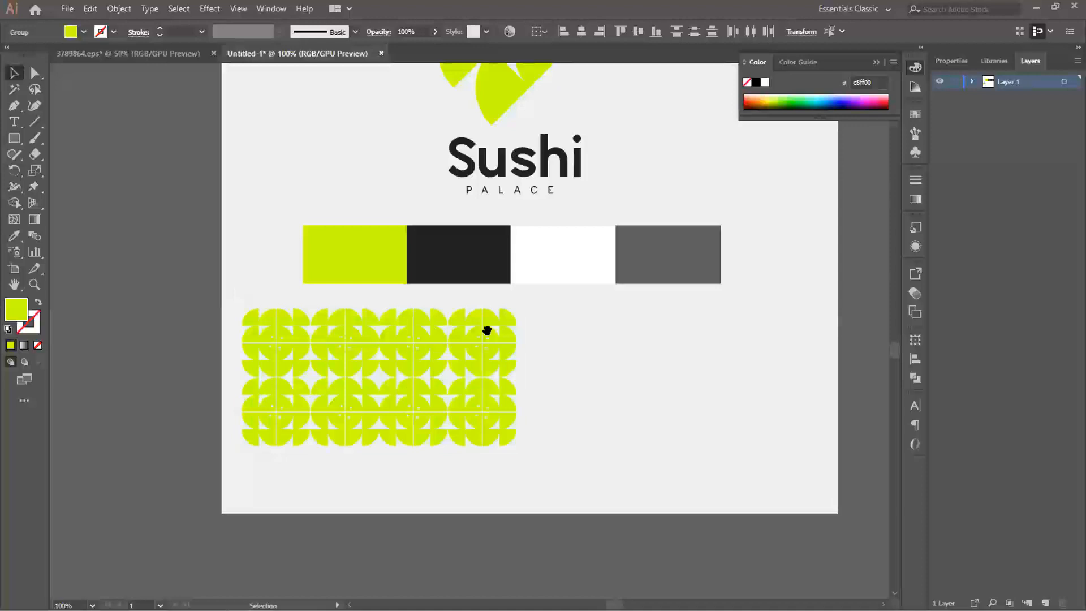
- Examine the layout of the whole board and the Sushi PALACE wordmark group
key(ctrl+minus)
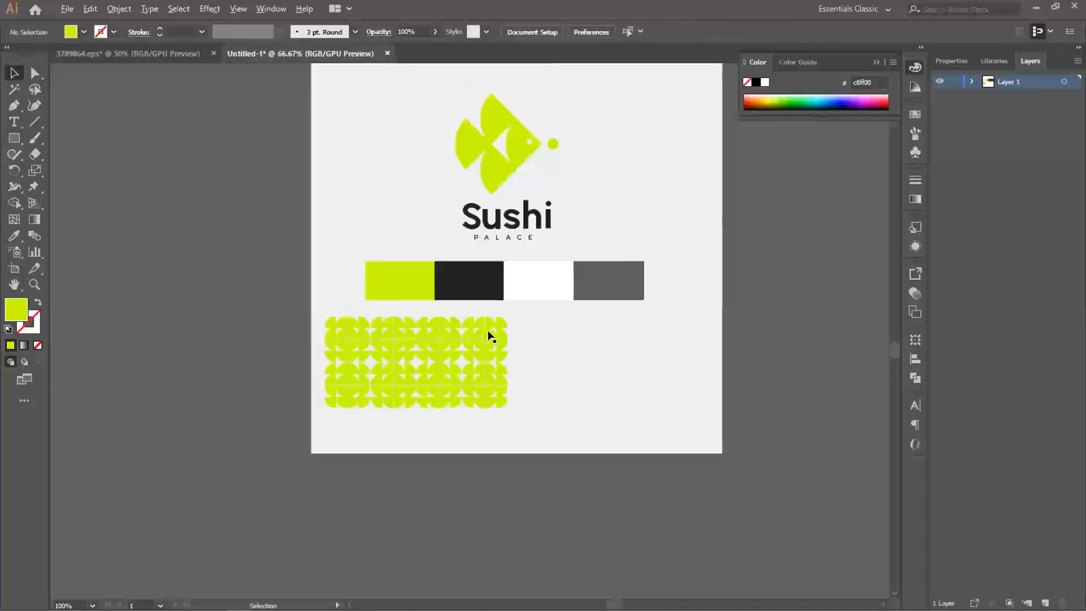
drag(516, 310, 475, 368)
drag(499, 408, 502, 388)
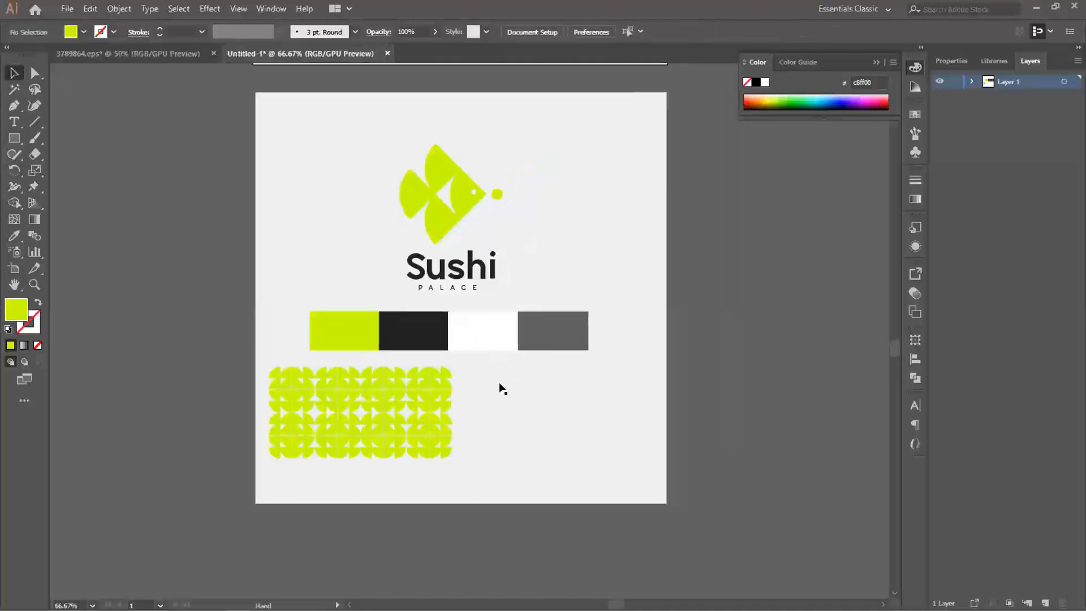
click(438, 271)
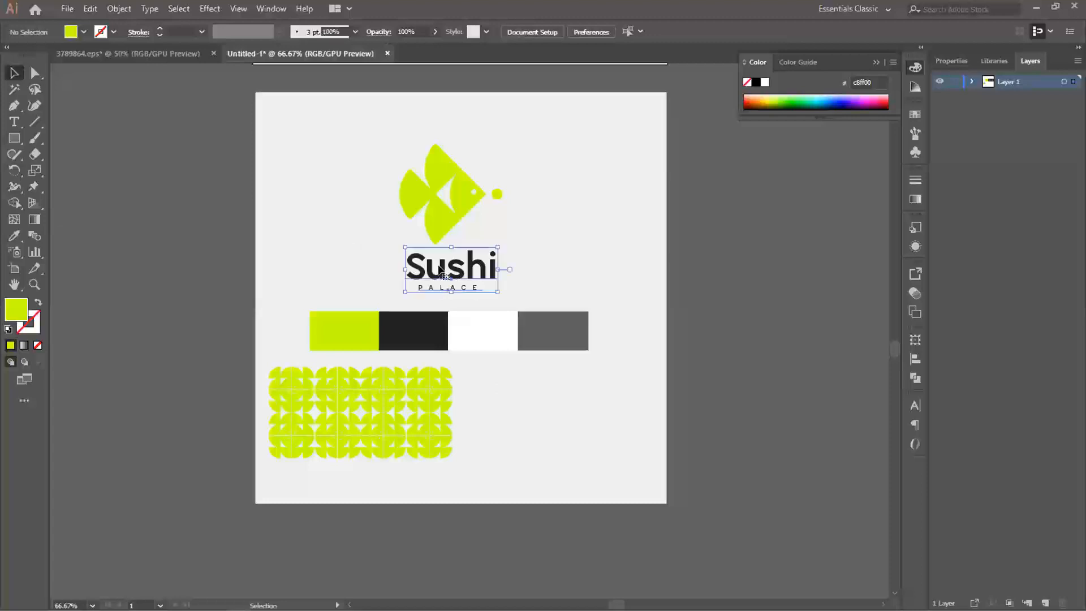
right_click(440, 271)
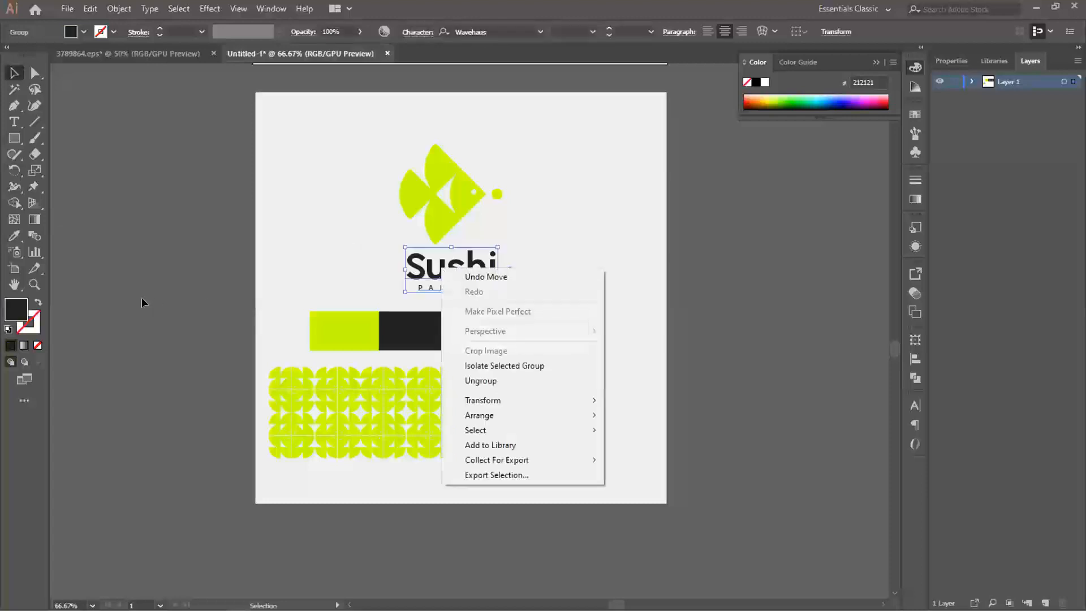
click(474, 367)
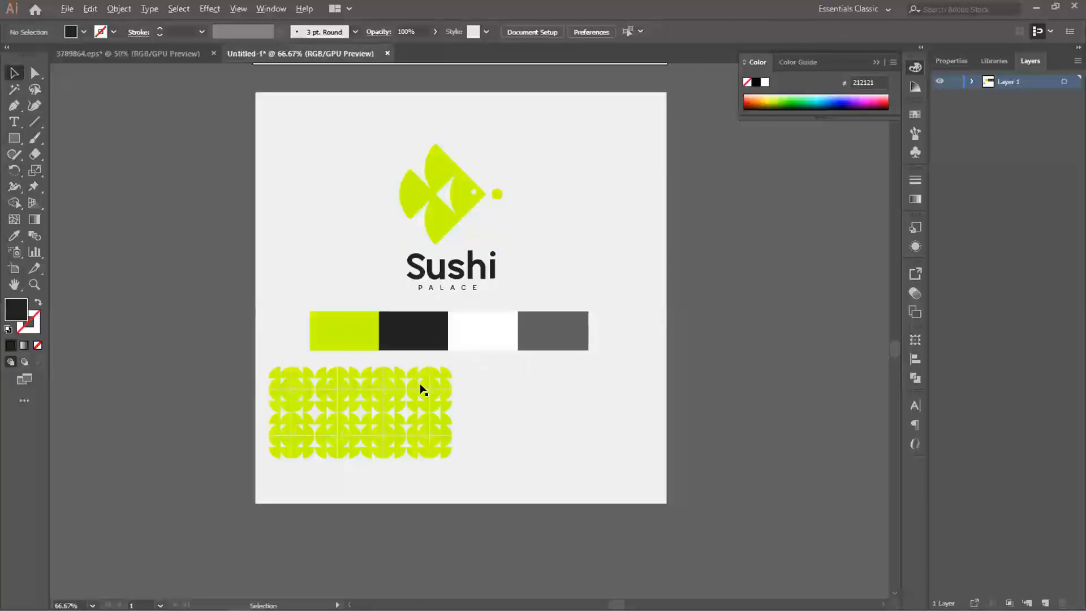
- Add the text "Bold" in Wavehaus 128 Bold on the empty area to the right of the fish pattern
scroll(424, 387, up, 1)
drag(459, 388, 406, 364)
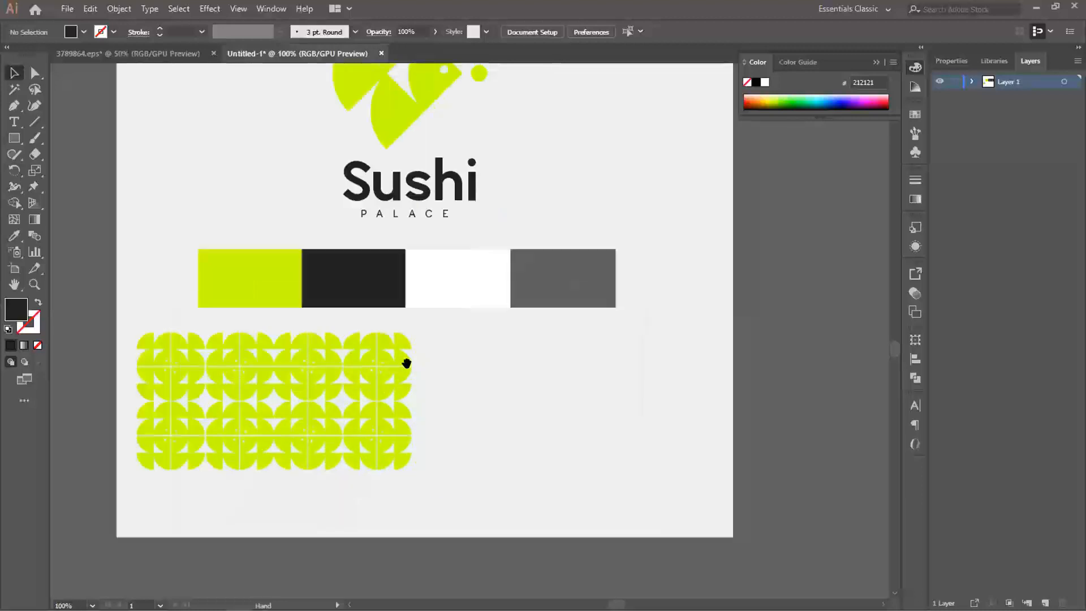
click(14, 123)
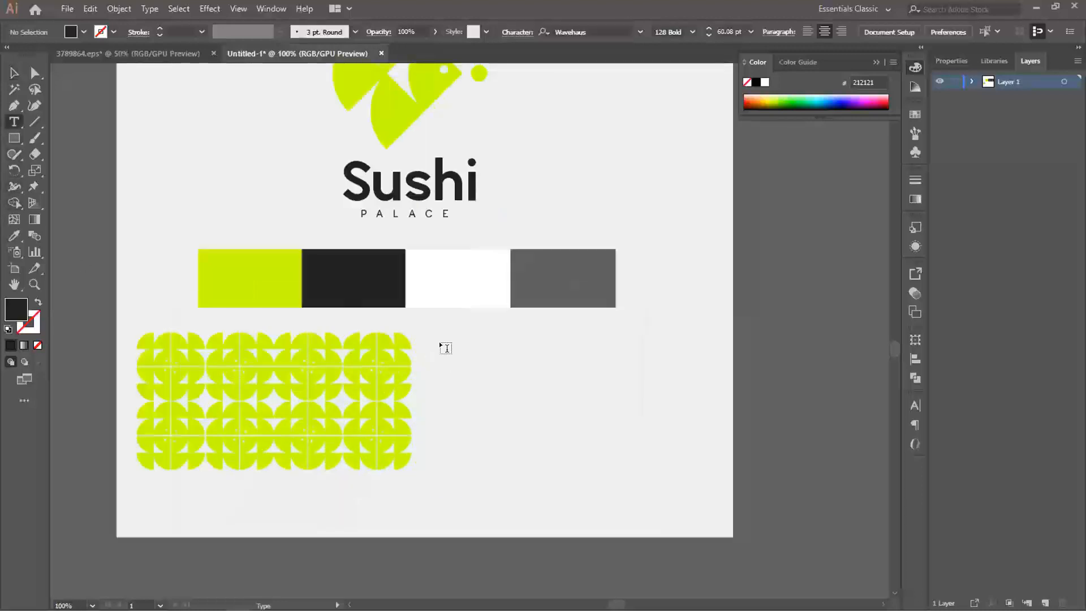
click(442, 344)
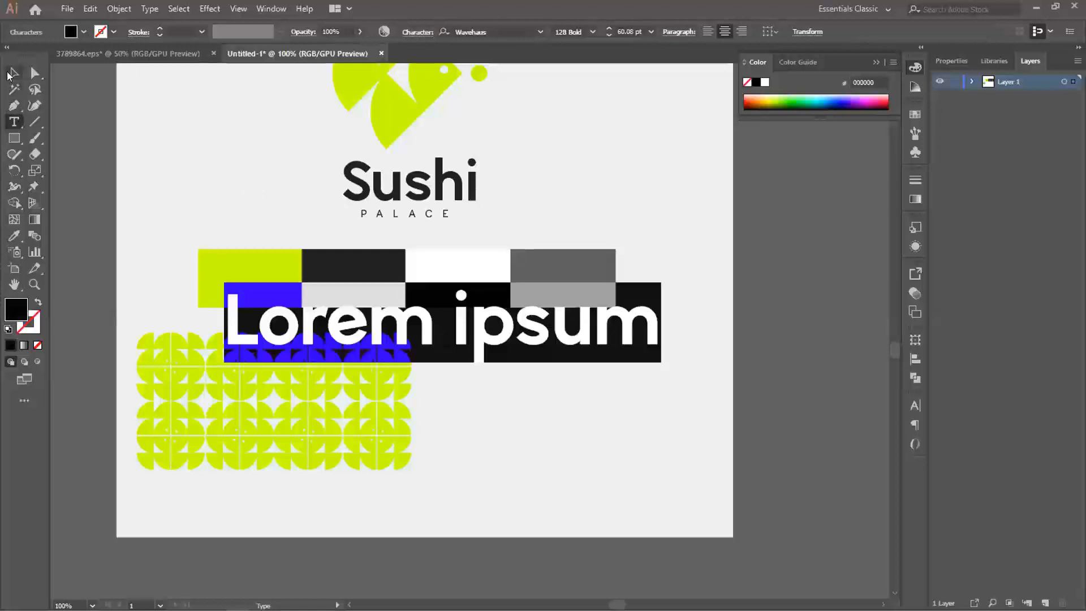
drag(383, 328, 586, 370)
click(586, 370)
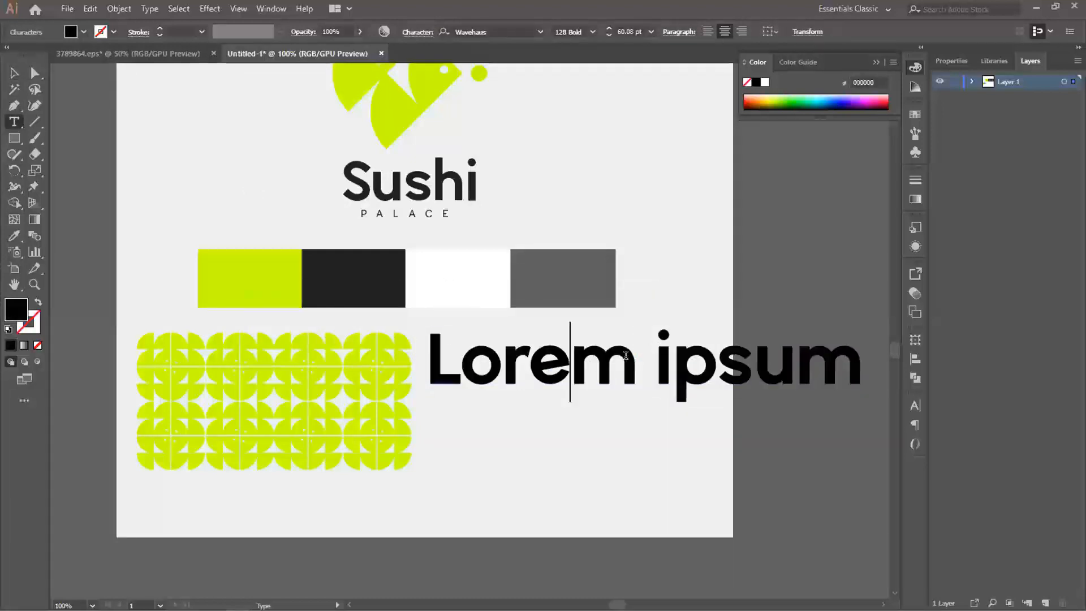
key(ctrl+a)
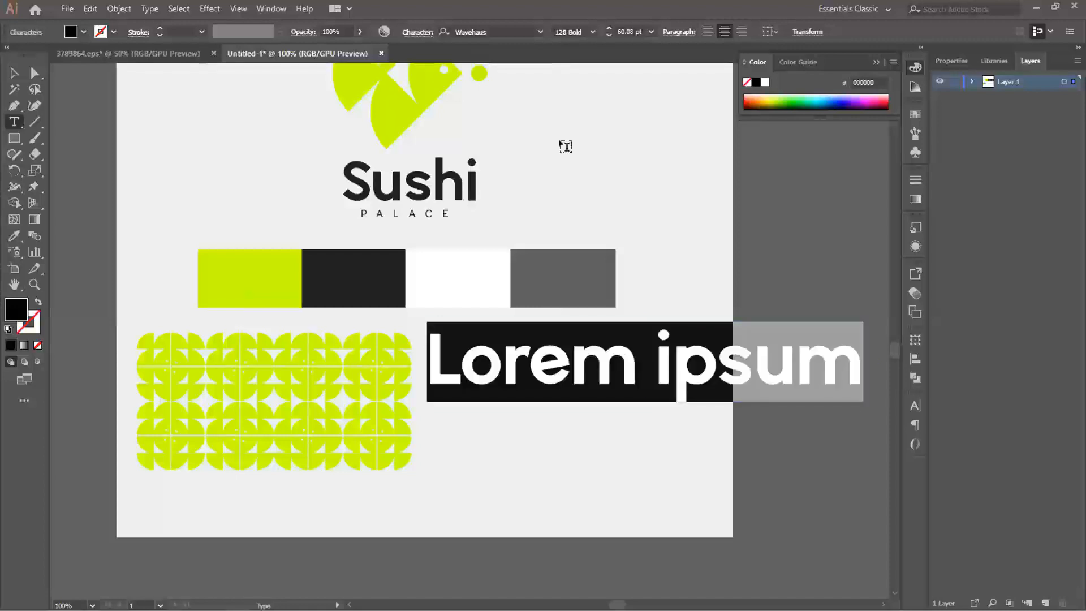
text(B)
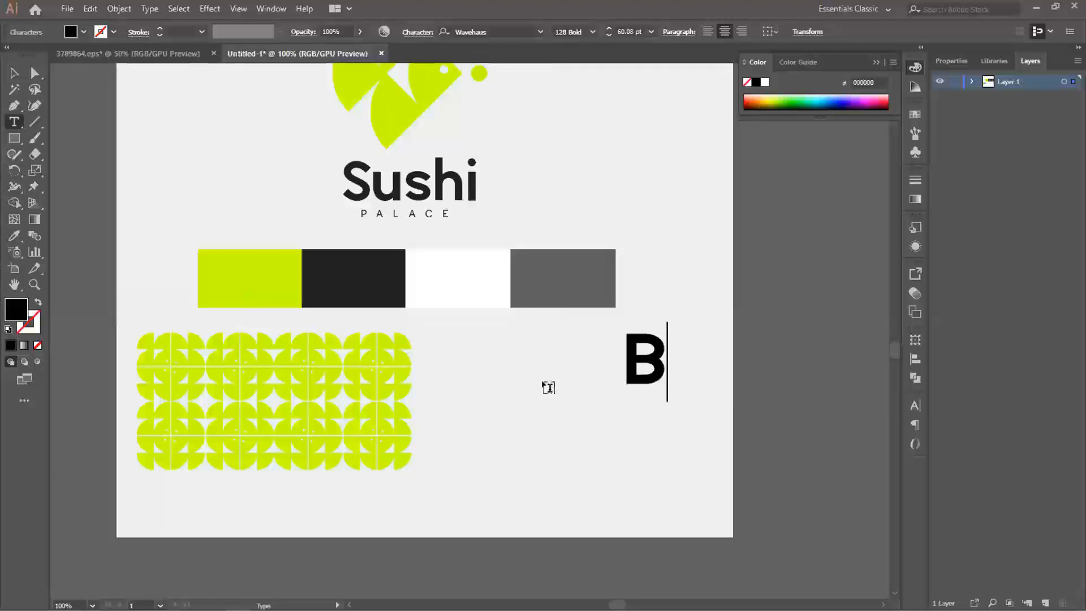
text(old)
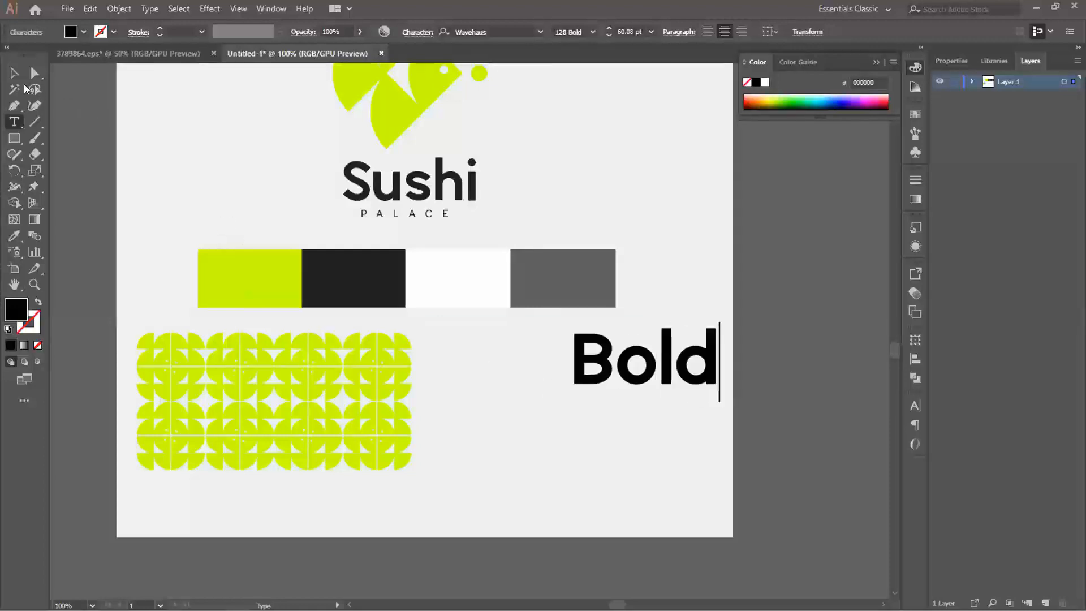
- Move the "Bold" text next to the pattern and scale it down to about 29.59 pt
key(Escape)
drag(606, 370, 479, 364)
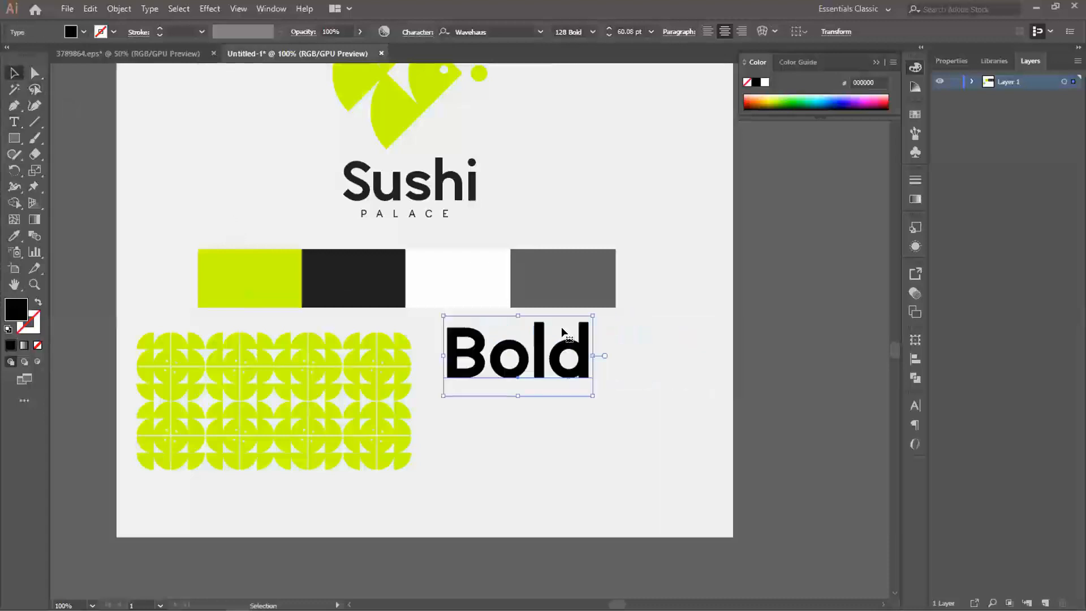
drag(588, 321, 516, 348)
- Duplicate the "Bold" text directly beneath itself and set the copy's font style to 95 SemiBold
drag(485, 386, 483, 419)
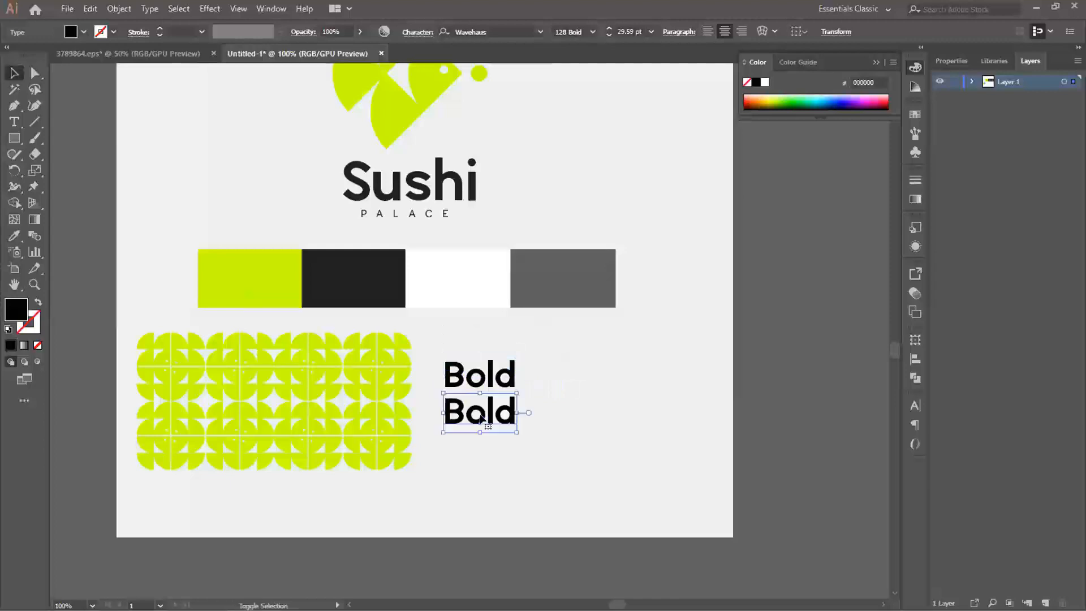
key(t)
double_click(482, 418)
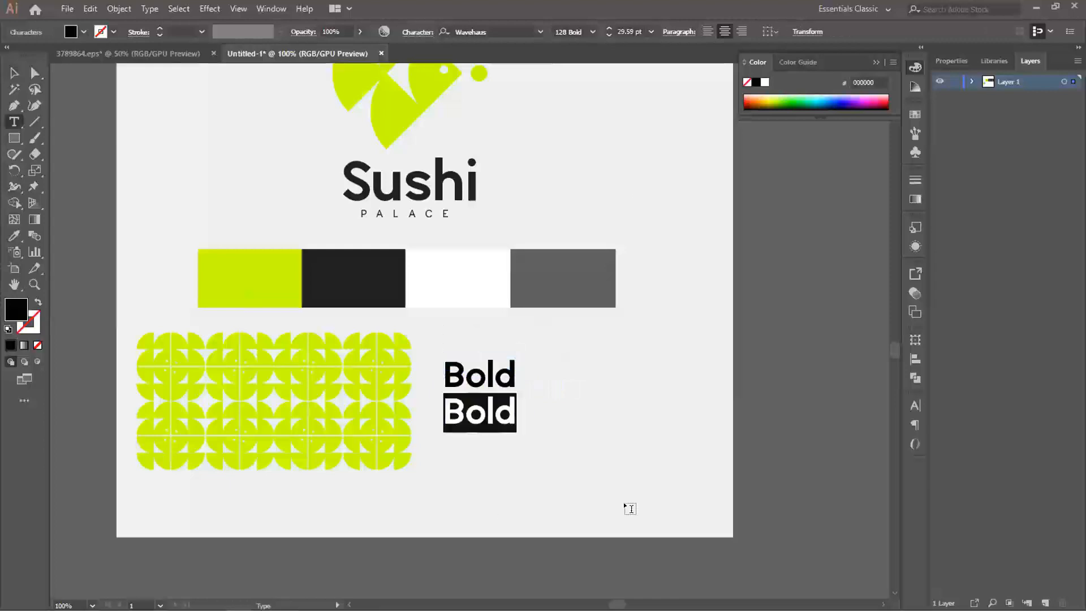
click(592, 32)
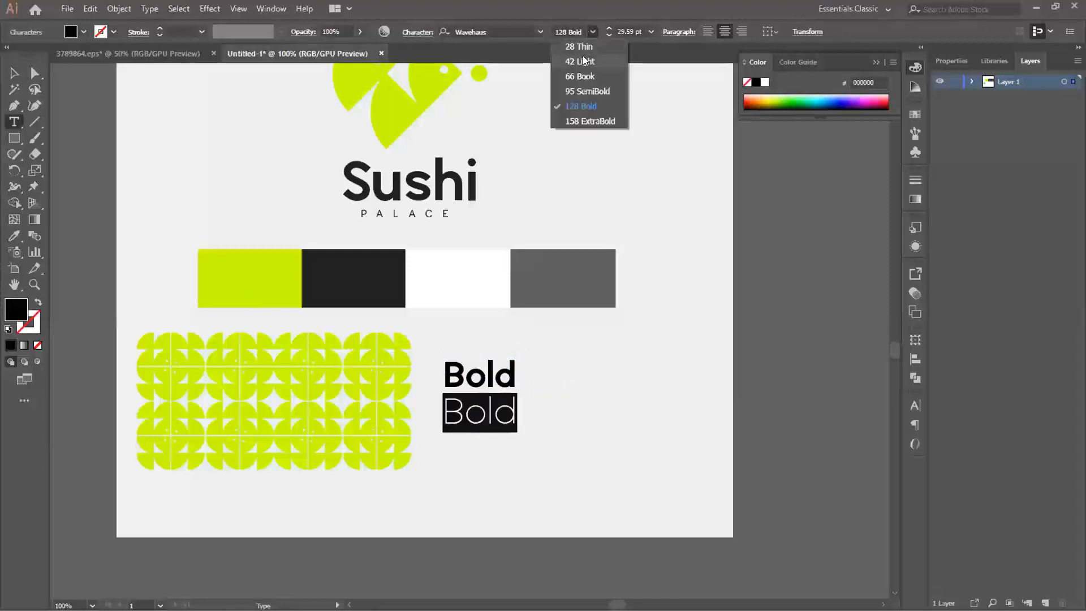
click(585, 94)
key(Escape)
- Duplicate the upper "Bold" text above itself and change the copy's wording to "Extra Bold"
click(505, 374)
drag(498, 373, 492, 332)
key(t)
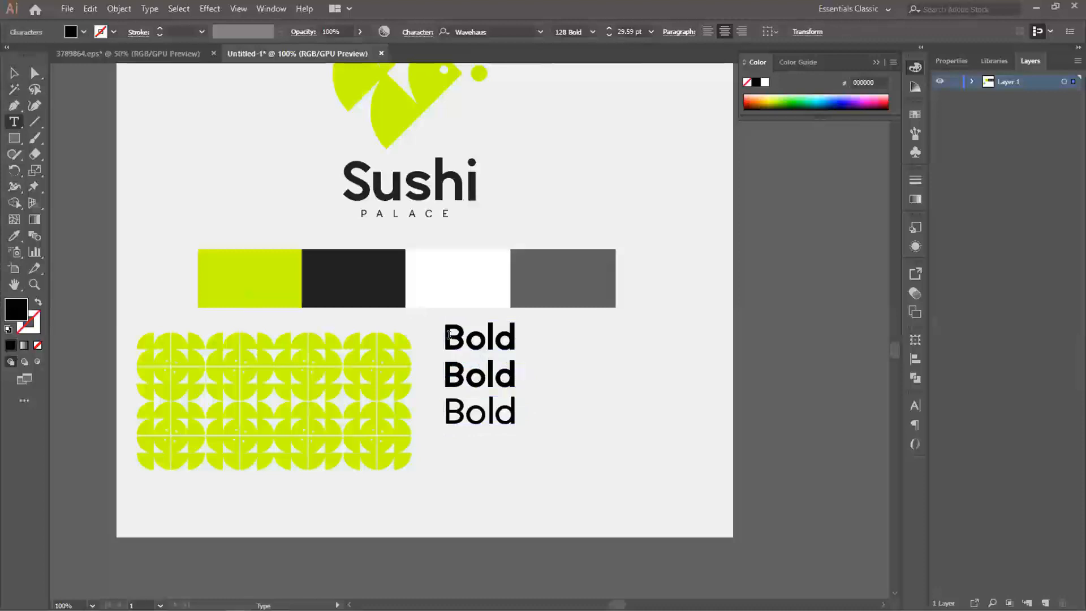
text(Extra)
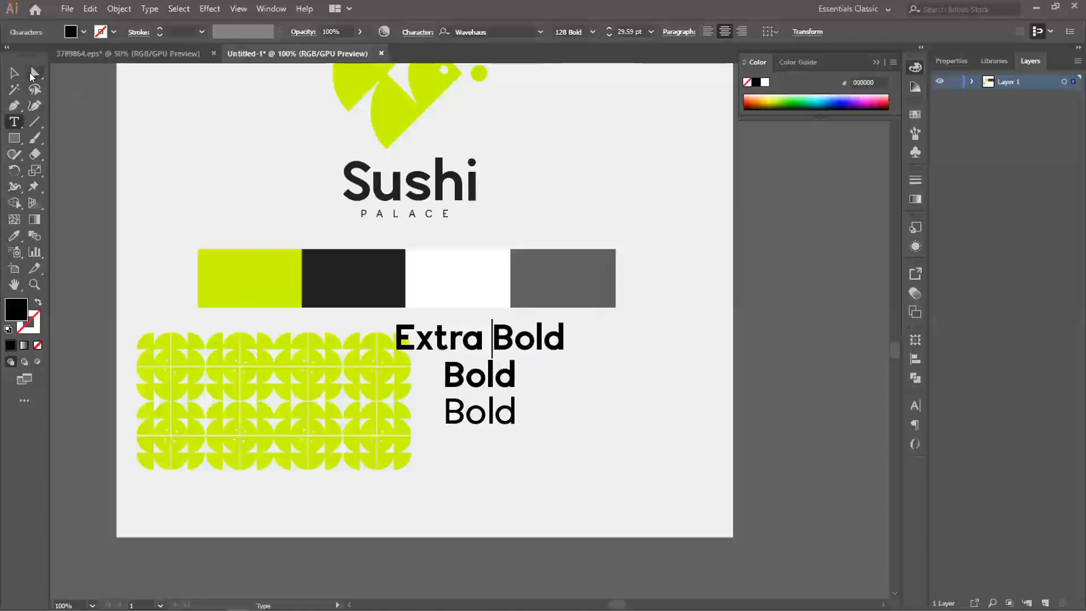
- Align the "Extra Bold" line's left edge with the lines below and set its font style to 158 ExtraBold
click(14, 73)
drag(474, 341, 524, 341)
drag(588, 132, 588, 29)
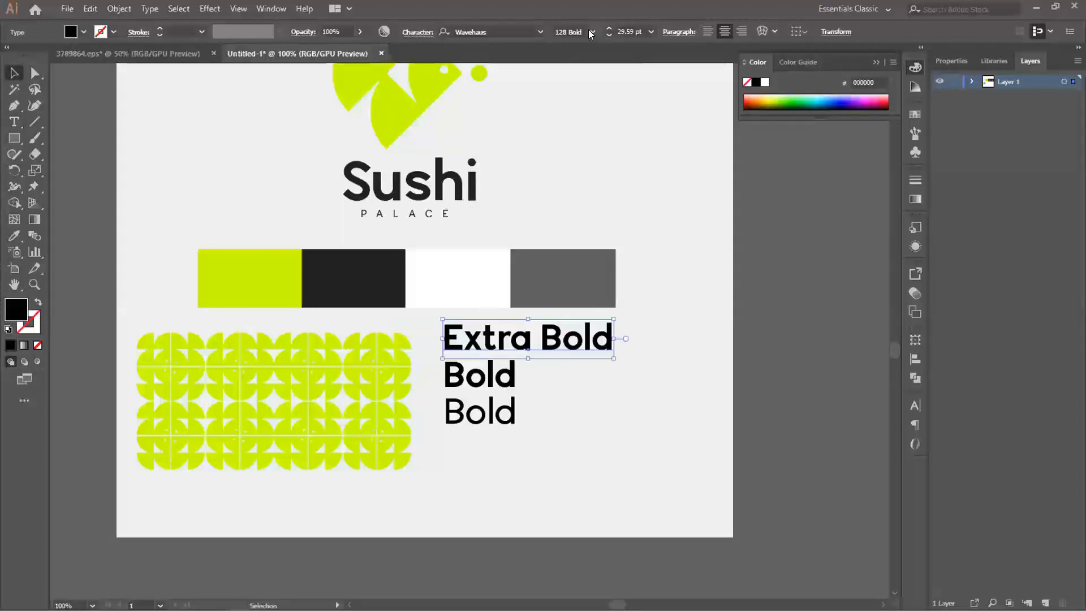
click(592, 31)
click(579, 126)
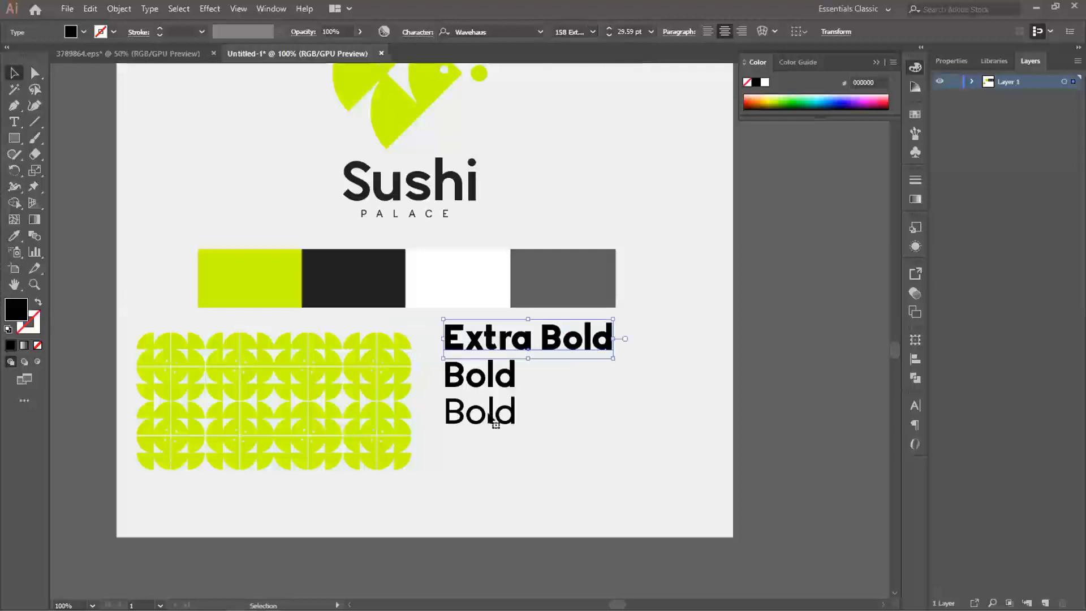
- Change the wording of the lowest "Bold" line to "Semi Bold"
double_click(486, 411)
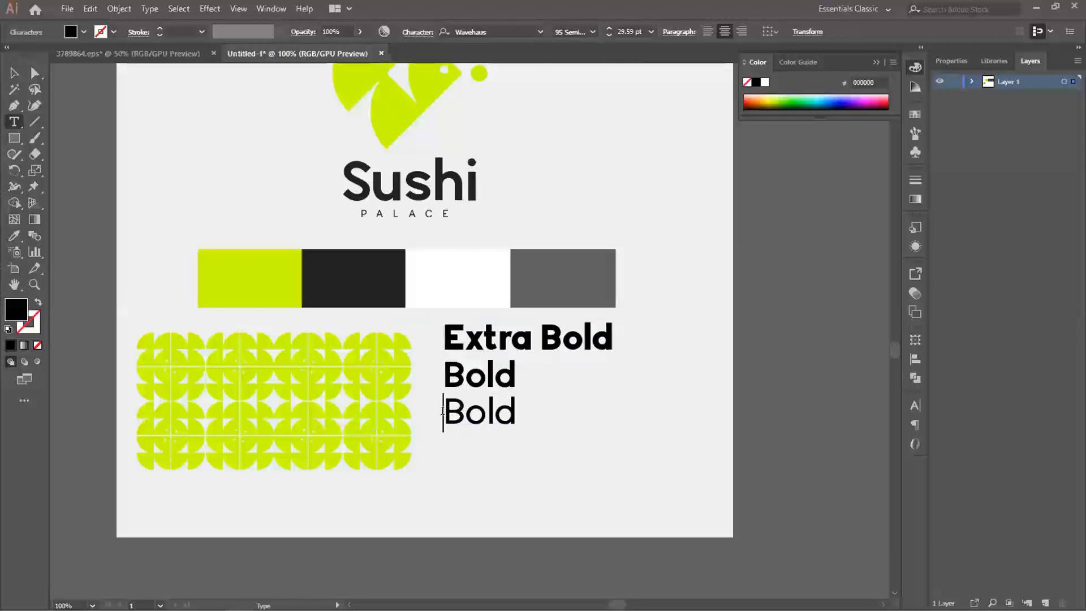
text(Semi)
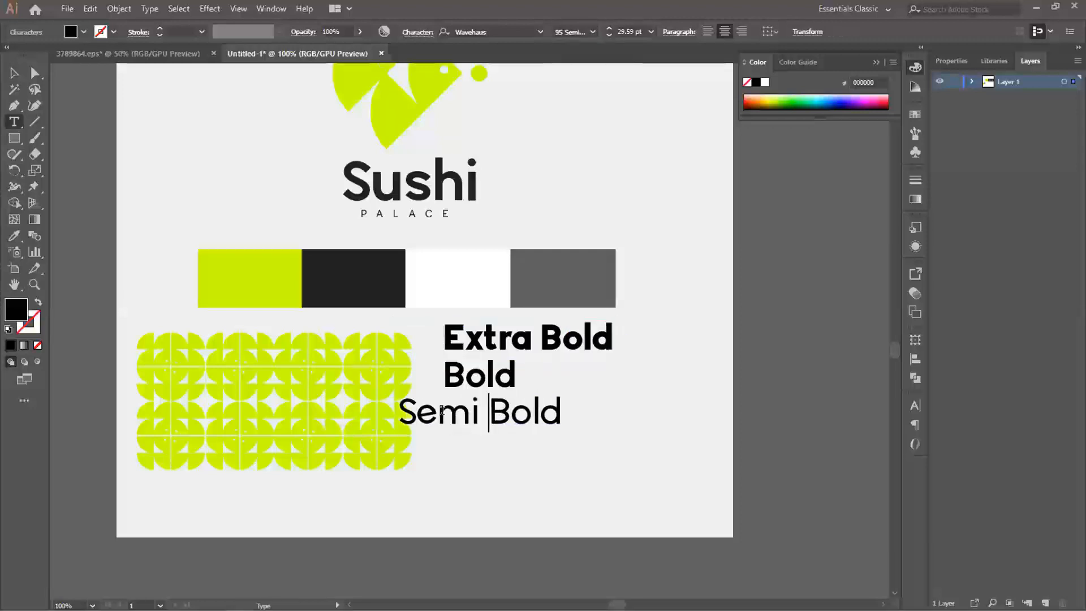
key(Escape)
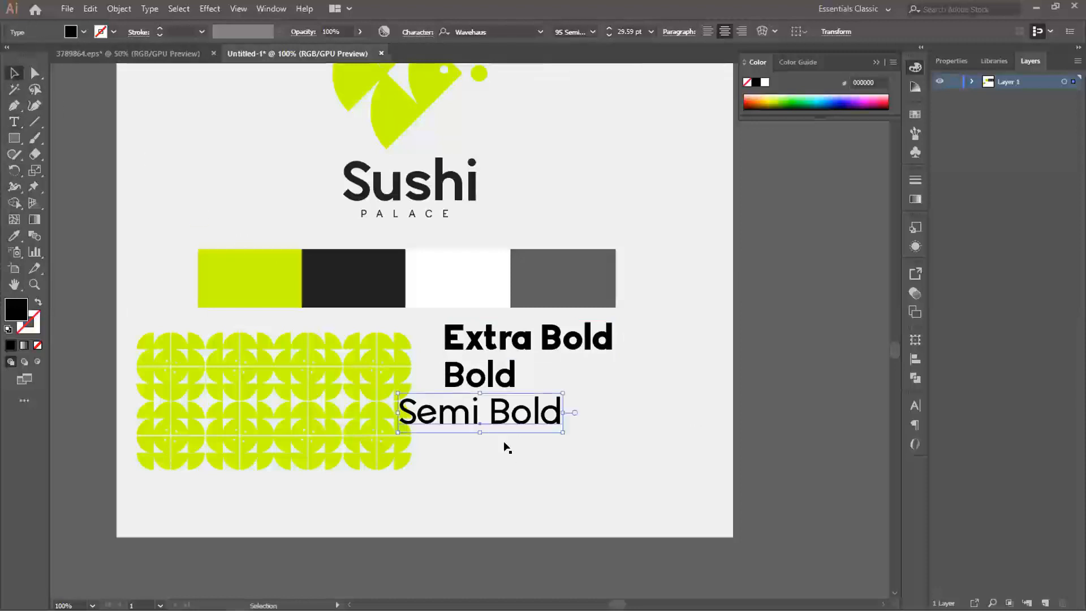
- Align the "Semi Bold" line with those above, duplicate it beneath, and set the copy to 66 Book with the wording "Book"
drag(507, 419, 547, 451)
double_click(545, 447)
key(ctrl+a)
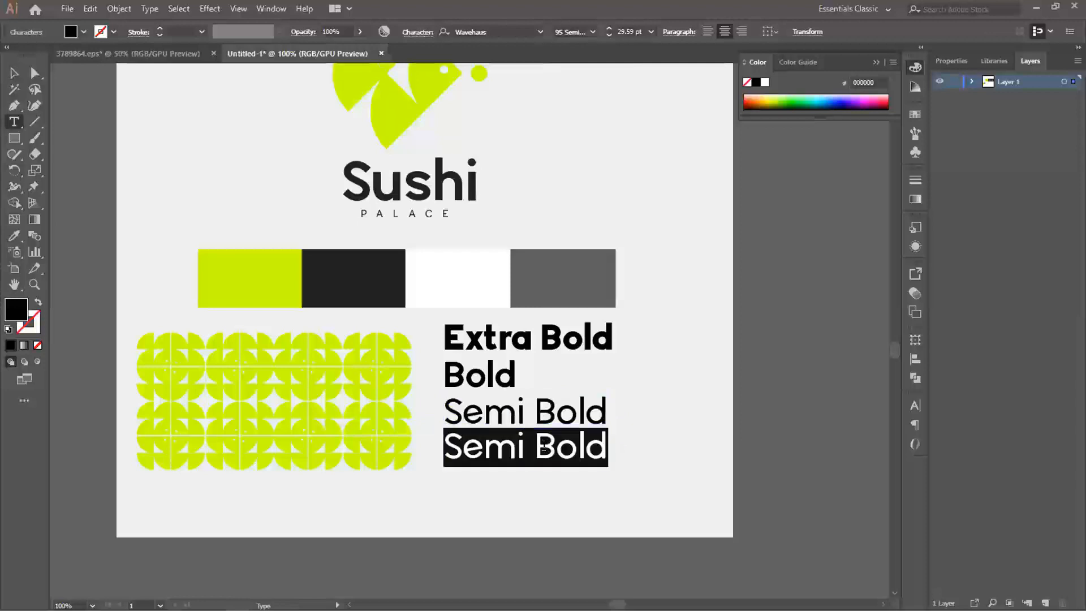
click(592, 34)
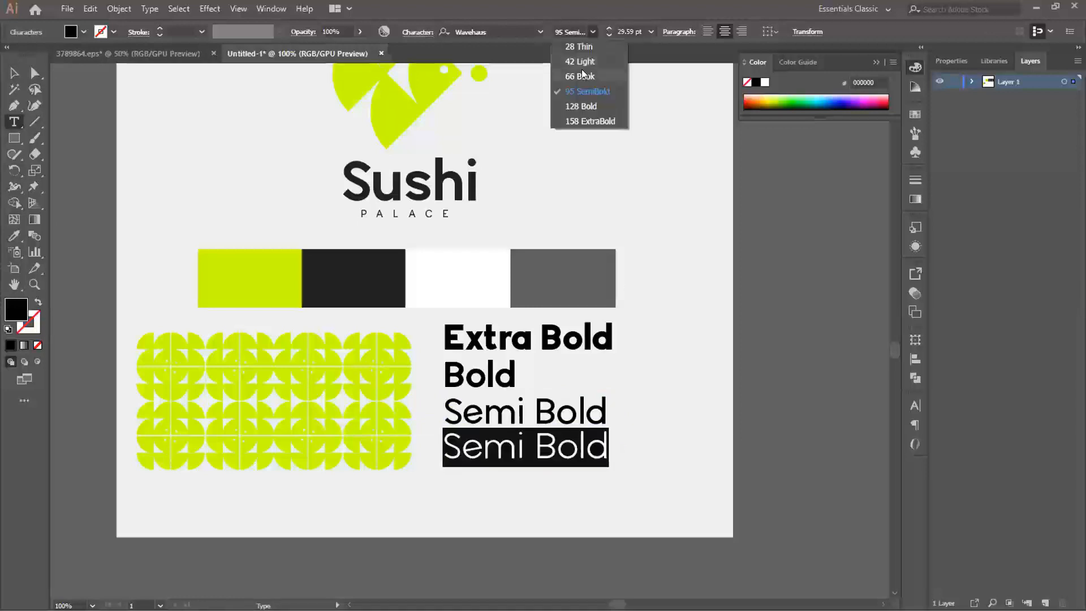
click(571, 90)
click(528, 444)
key(ctrl+a)
text(Book)
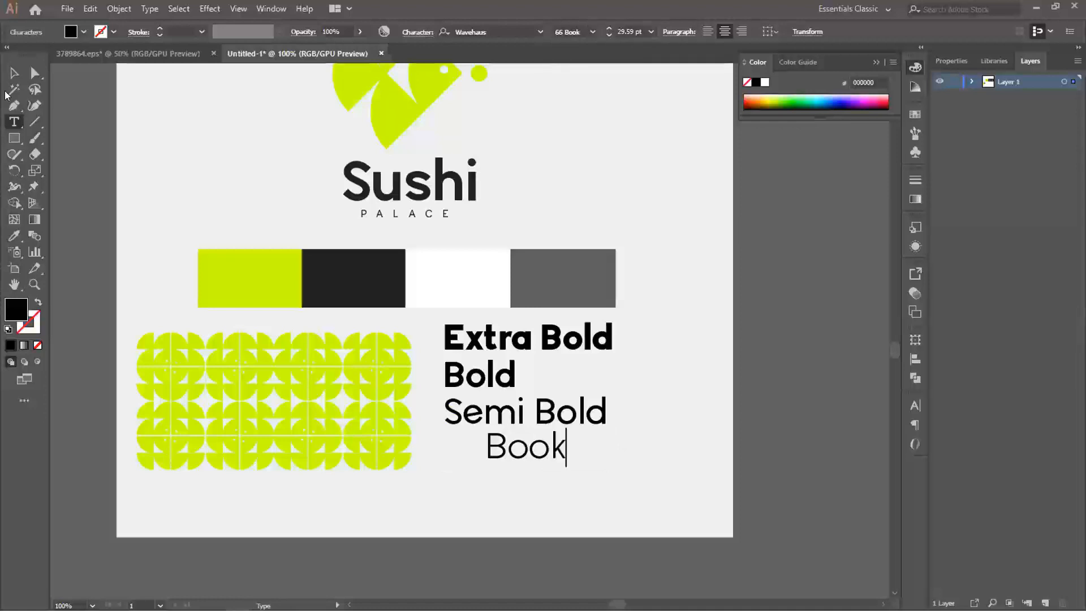
- Line up the "Book" text with the left edge of the lines above and duplicate it directly beneath
click(14, 73)
drag(494, 433, 474, 485)
click(472, 477)
click(471, 453)
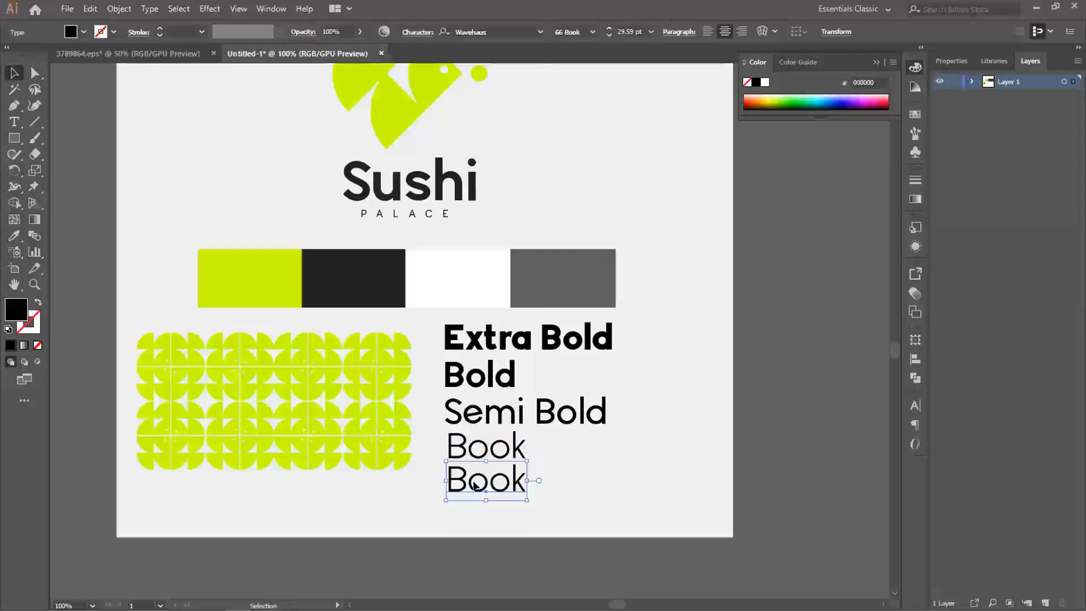
- Change the lower "Book" copy's wording to "Light" and set its font style to 42 Light
key(t)
click(474, 485)
double_click(474, 485)
text(L)
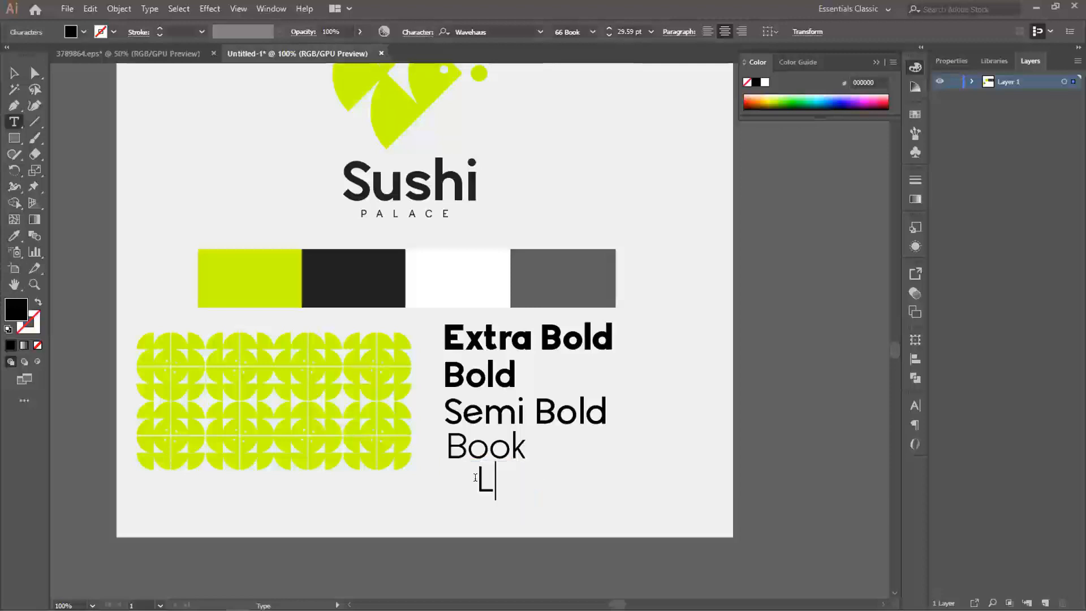
text(ight)
key(ctrl+a)
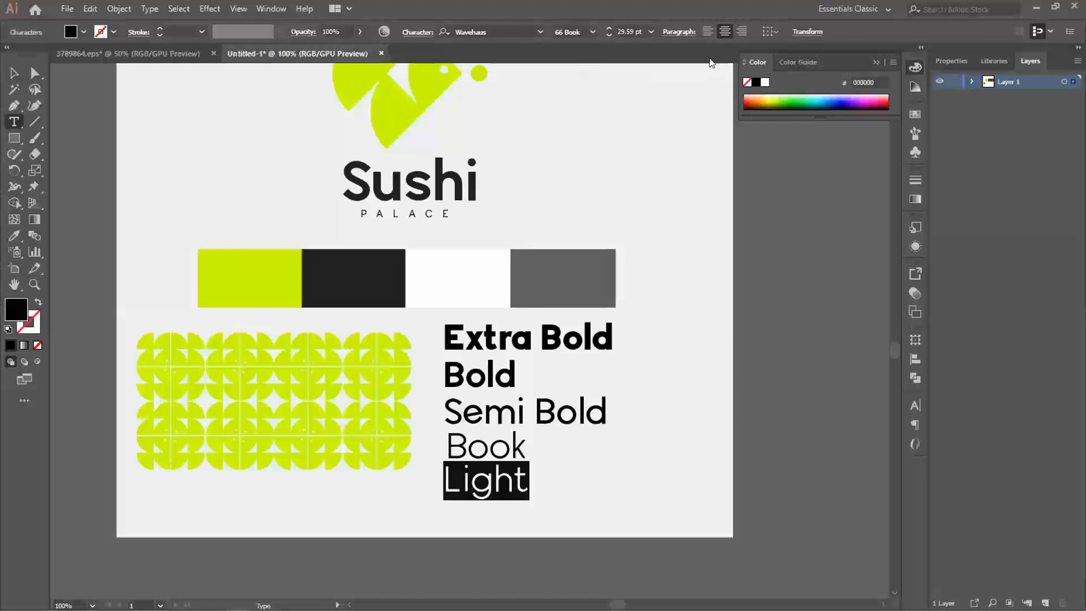
click(593, 32)
click(571, 56)
key(Escape)
- Duplicate the "Light" line beneath itself, reword the copy as "Thin" in 28 Thin, and shift it left under the list
drag(489, 482, 489, 520)
double_click(490, 521)
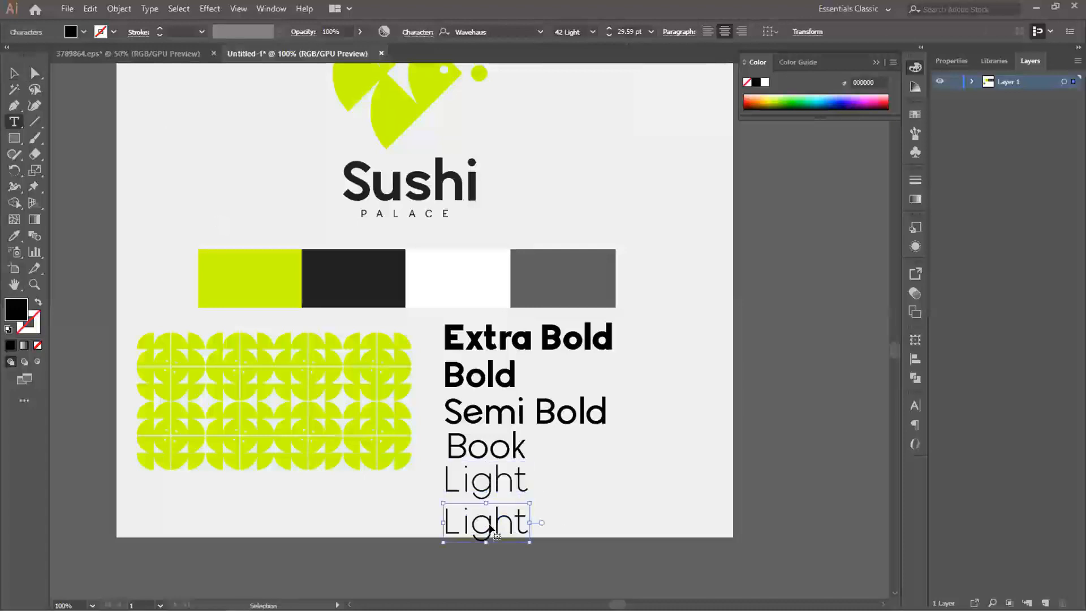
double_click(488, 521)
text(Thin)
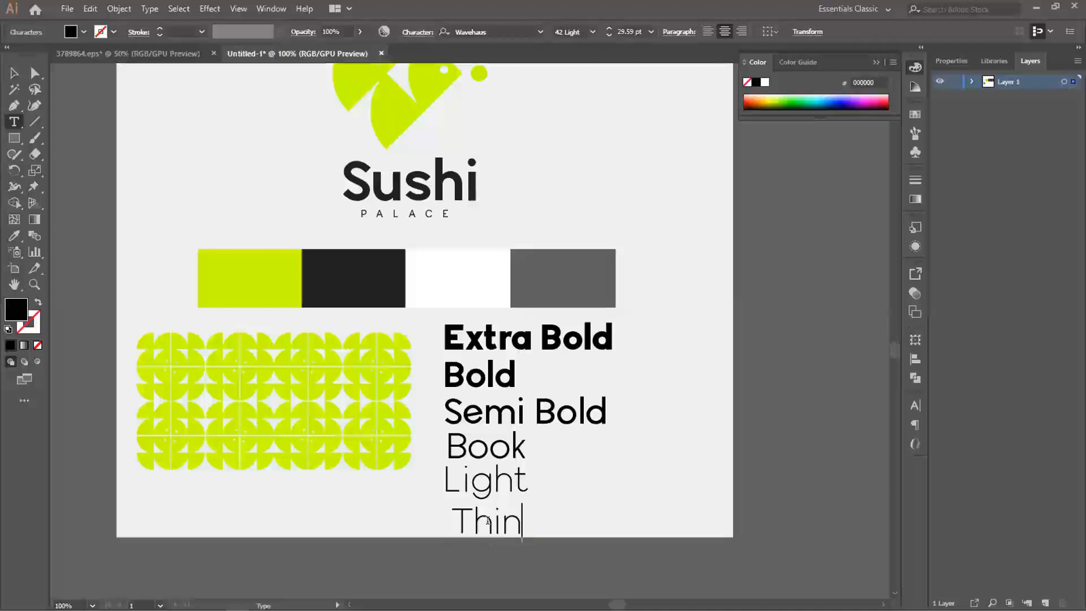
key(ctrl+a)
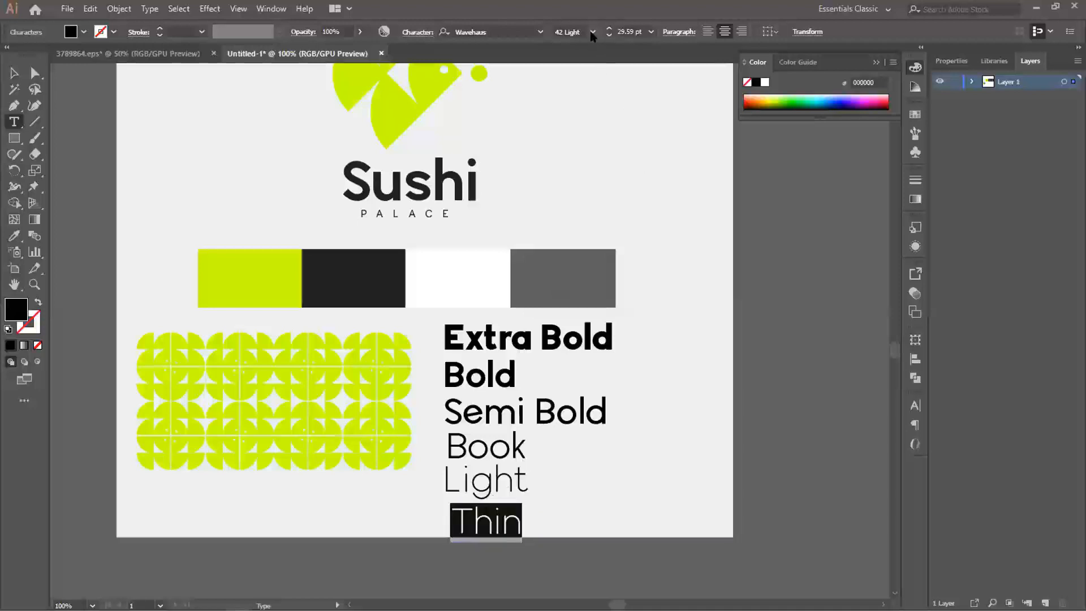
click(589, 33)
click(568, 44)
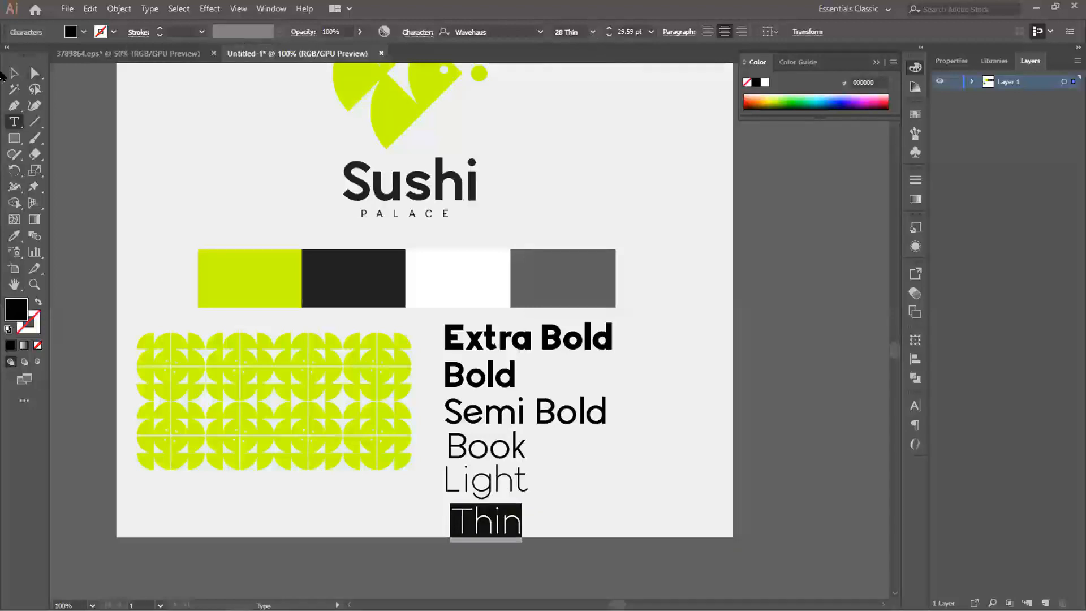
click(14, 72)
drag(487, 526, 477, 526)
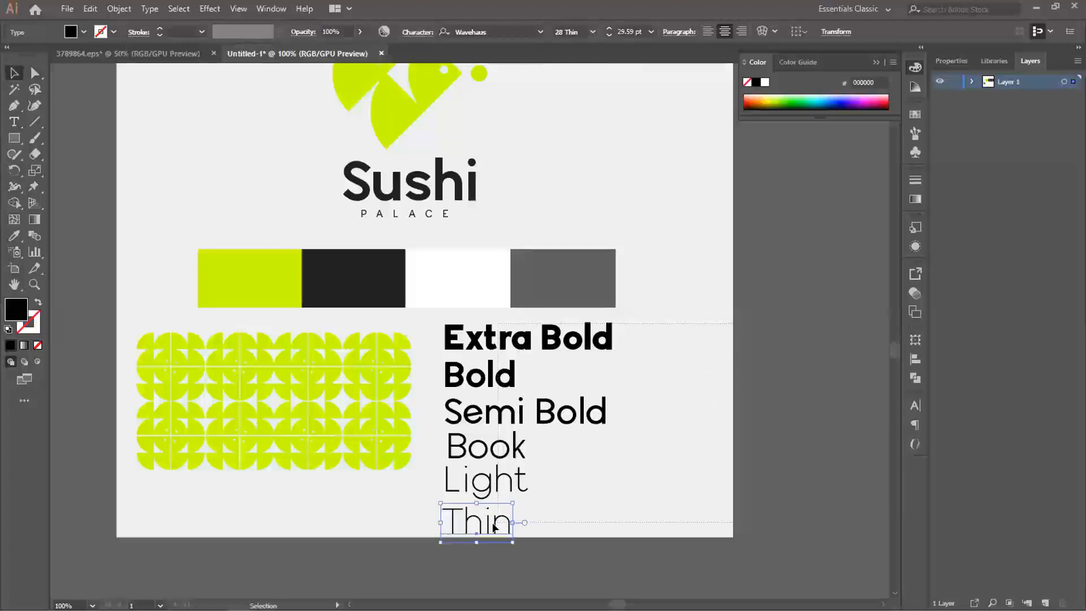
- Align all six font weight lines to a common left edge
key(ctrl+a)
shift+click(681, 440)
click(915, 358)
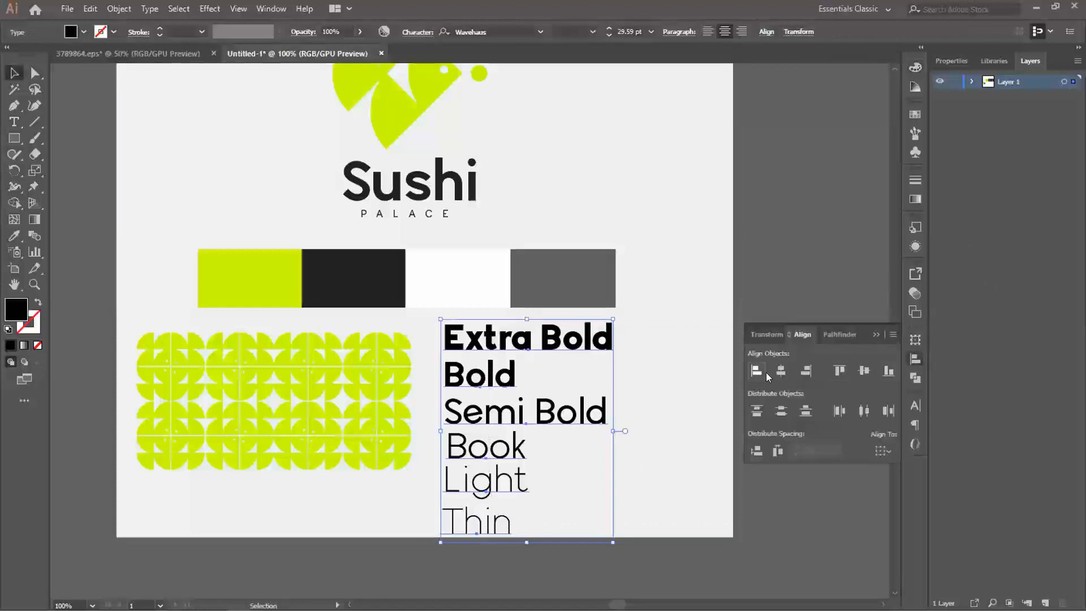
click(757, 370)
click(916, 363)
- Group the six weight lines, scale them down to 16.4 pt, and move them to the right of the fish pattern
drag(607, 315, 576, 363)
drag(501, 413, 501, 385)
drag(576, 340, 573, 342)
key(ctrl)
click(526, 389)
drag(506, 374, 563, 373)
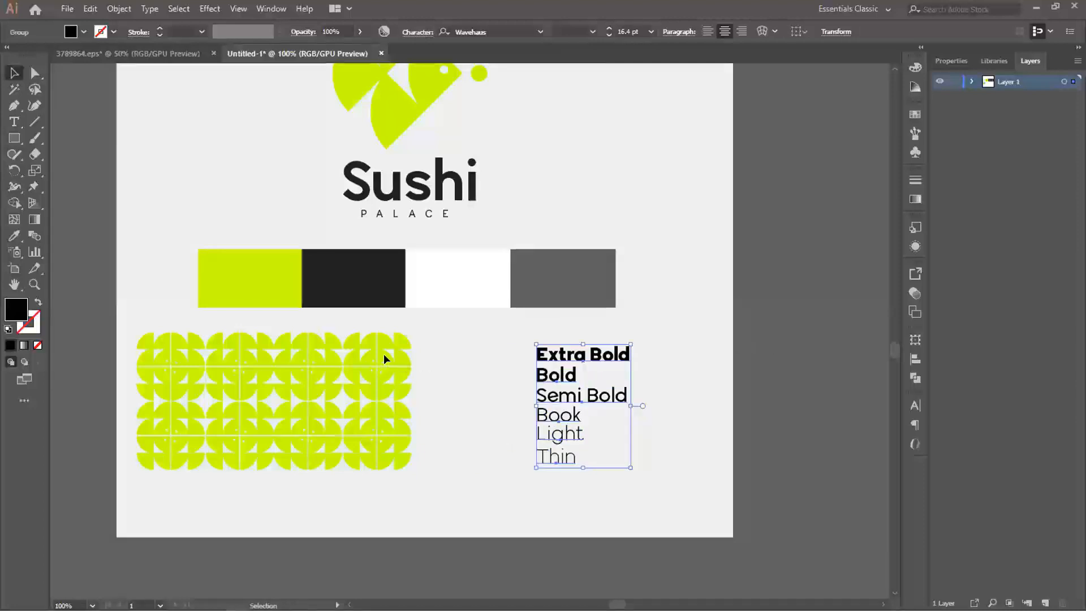
- Move the fish pattern right under the swatches and bring the font weight list left, close beside the pattern
click(386, 359)
shift+click(388, 417)
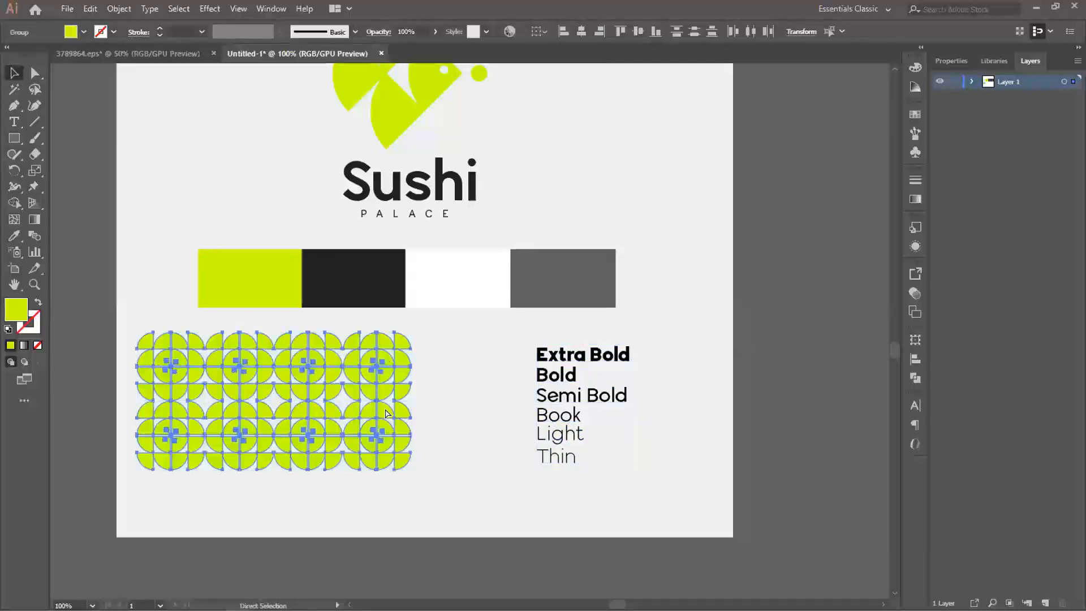
drag(384, 413, 434, 412)
click(691, 378)
drag(551, 355, 527, 356)
click(505, 358)
click(530, 357)
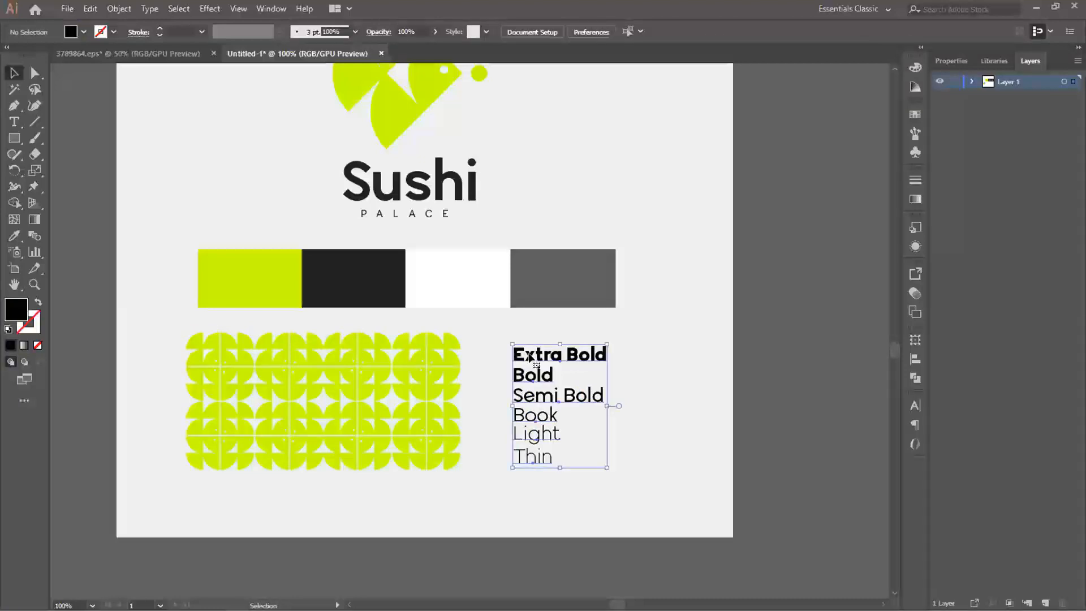
drag(528, 357, 501, 357)
click(803, 327)
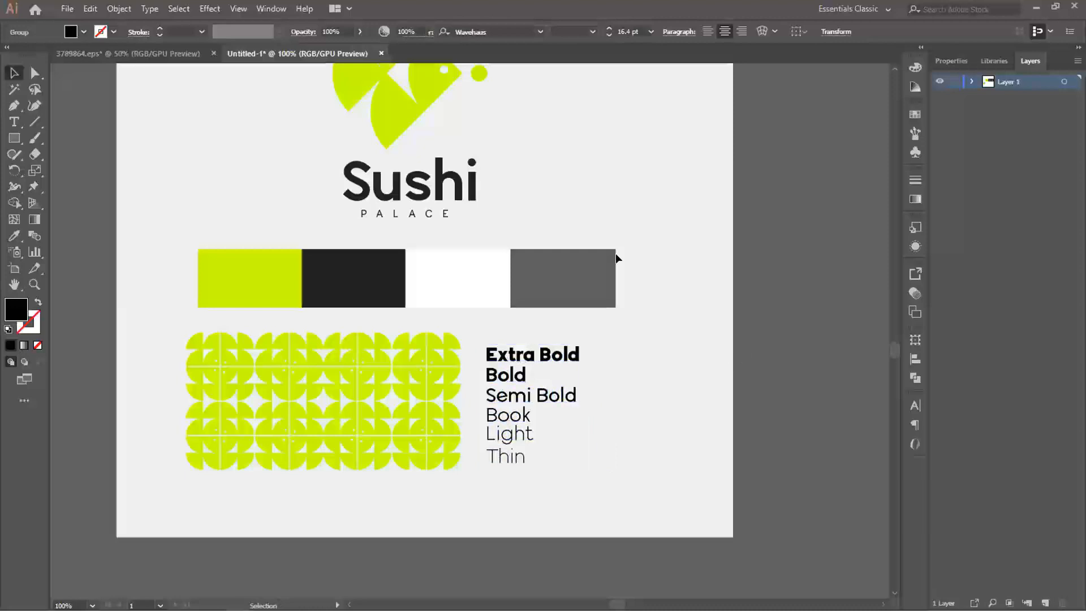
- Enlarge the brand board content without its background to about 5.17 in wide and center it on the board
drag(514, 206, 572, 279)
key(ctrl+minus)
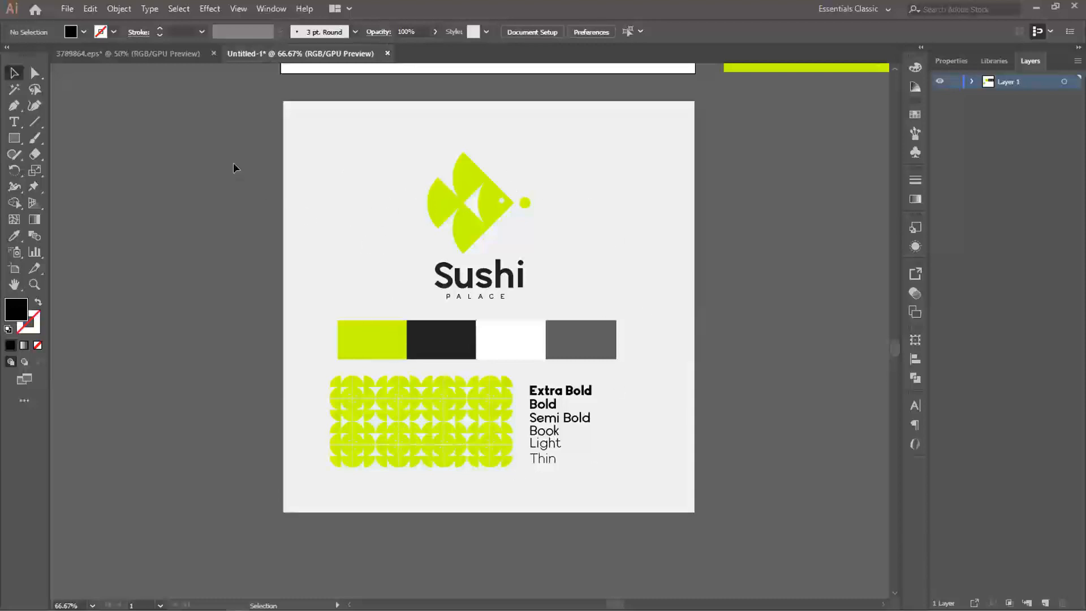
key(ctrl+a)
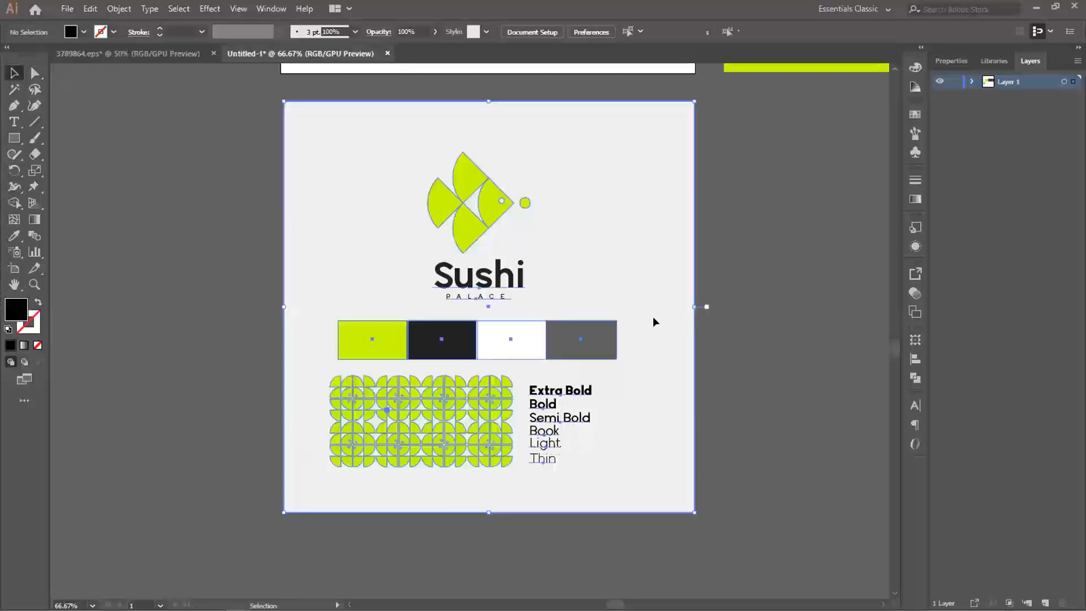
shift+click(590, 261)
drag(615, 152, 636, 130)
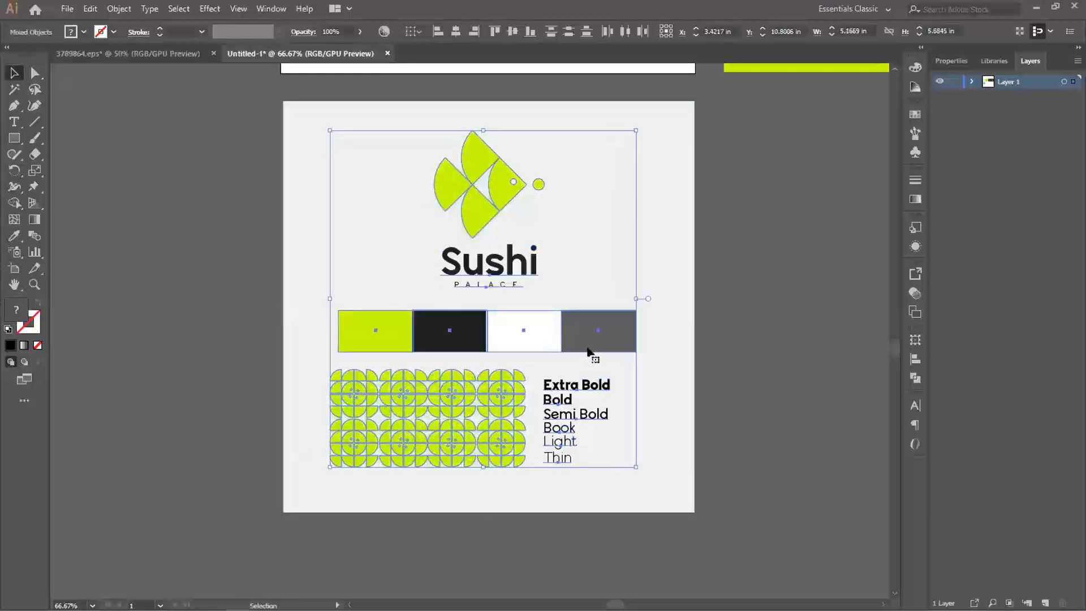
drag(587, 339, 597, 345)
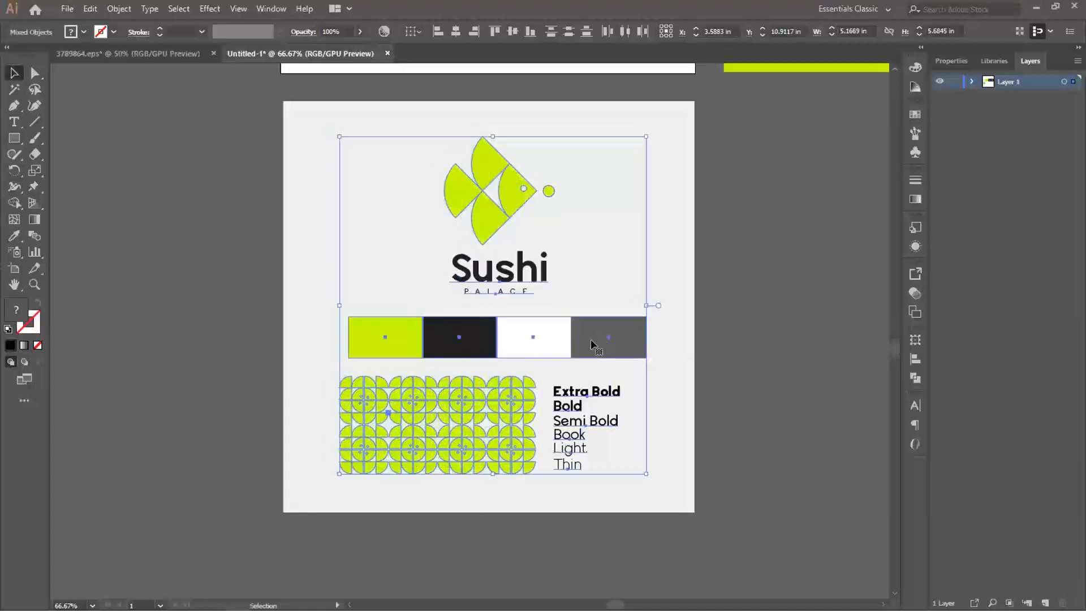
drag(585, 338, 581, 338)
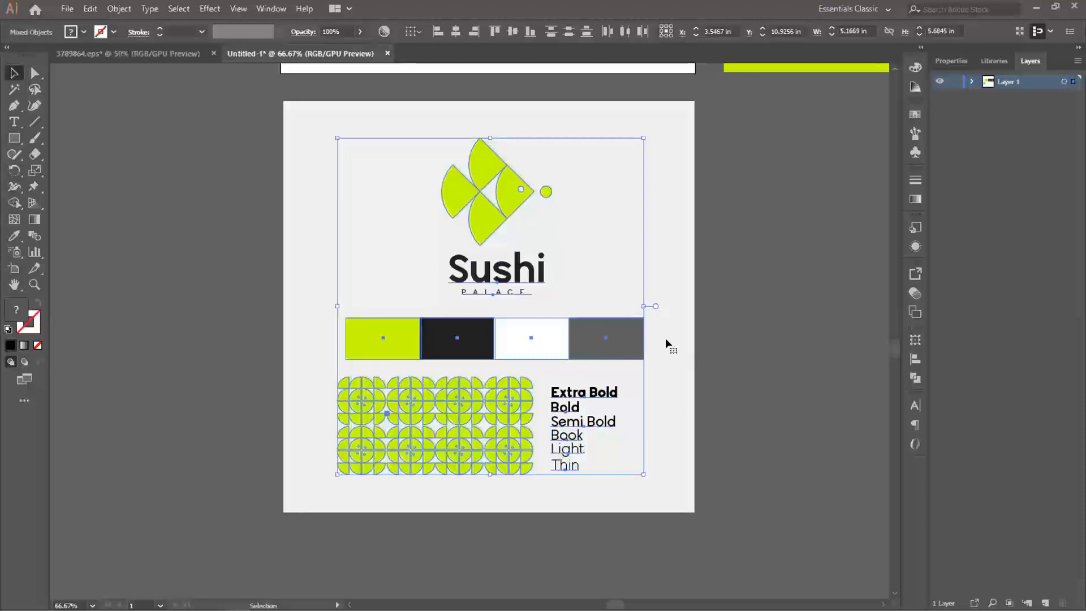
click(818, 271)
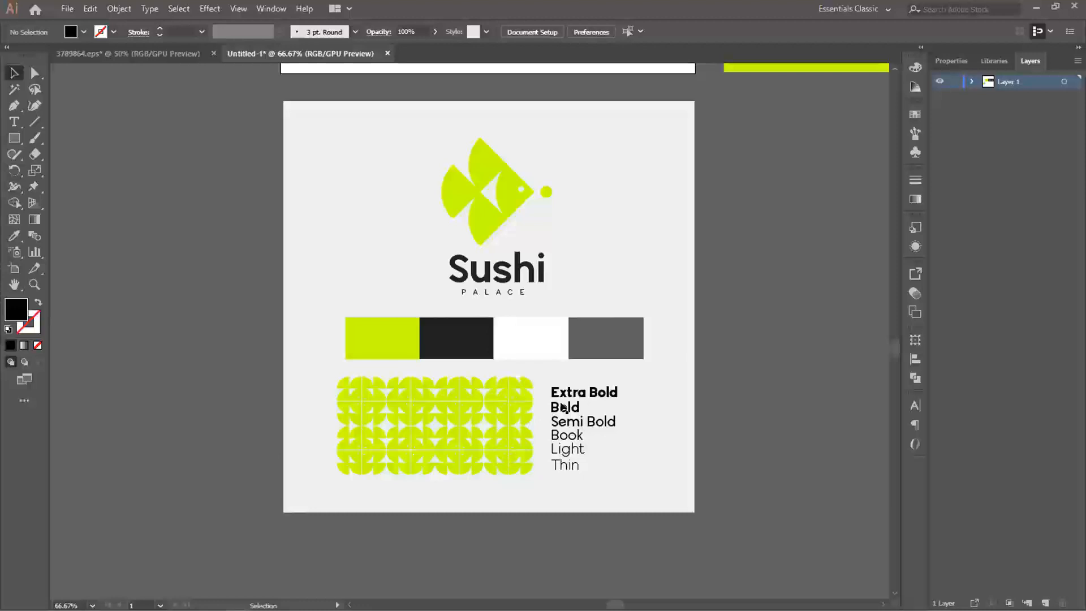
- Look over the finished brand board together with the row of logo artboards above it
scroll(604, 381, down, 1)
drag(598, 363, 379, 389)
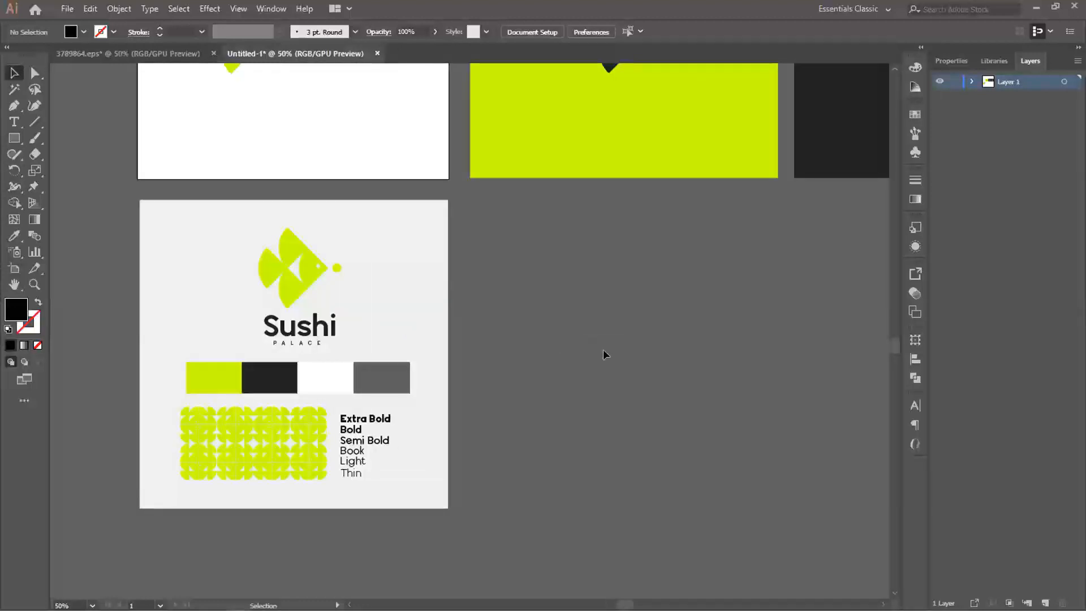
scroll(603, 350, down, 2)
drag(673, 346, 490, 385)
scroll(474, 320, down, 1)
scroll(468, 364, up, 1)
scroll(470, 366, up, 1)
scroll(446, 391, down, 1)
scroll(488, 375, up, 1)
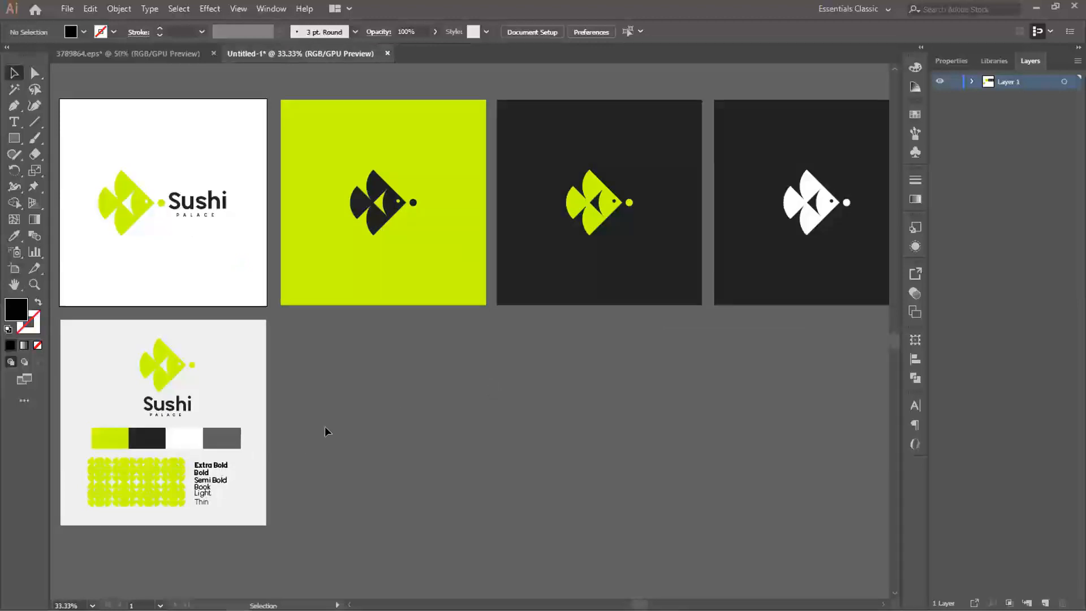
- Draw a black rectangle about 6.1 by 3.4 in beside the brand board and place a duplicate directly beneath it
scroll(354, 414, up, 1)
drag(358, 395, 390, 337)
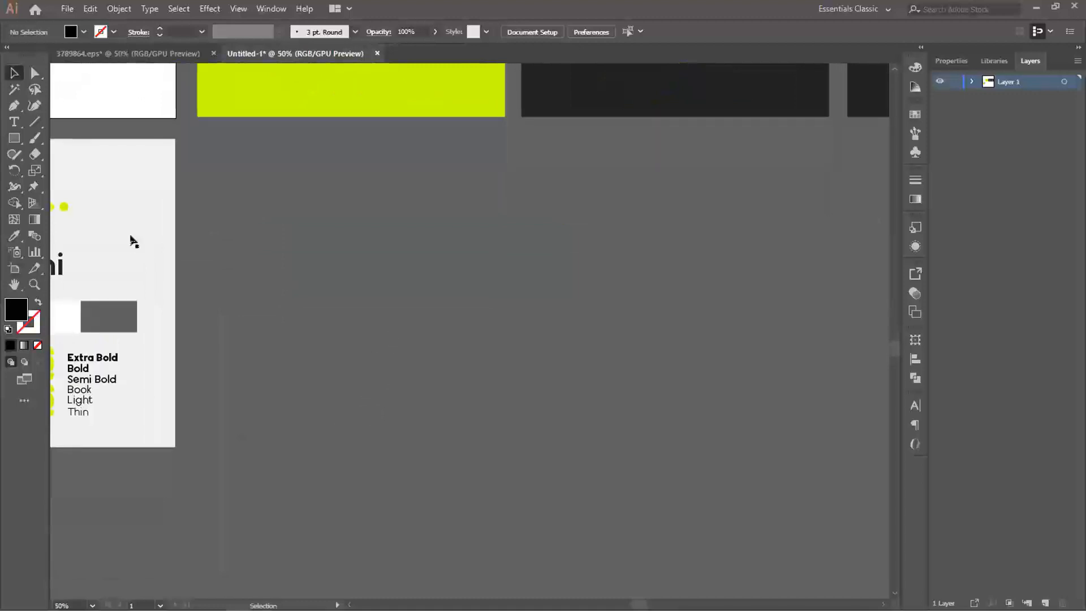
key(m)
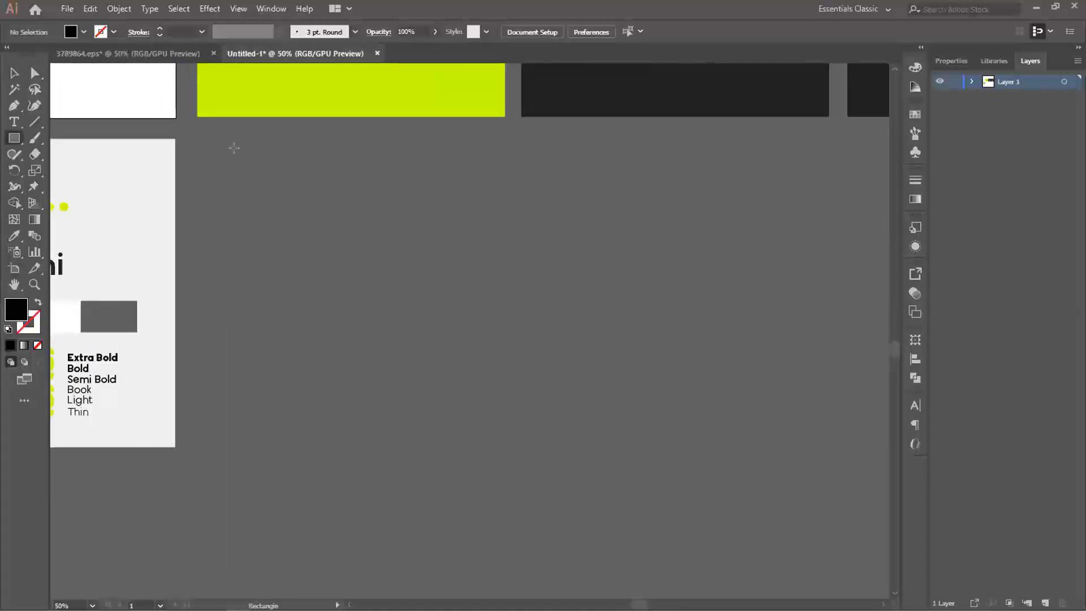
drag(237, 150, 506, 300)
click(14, 72)
drag(301, 216, 448, 418)
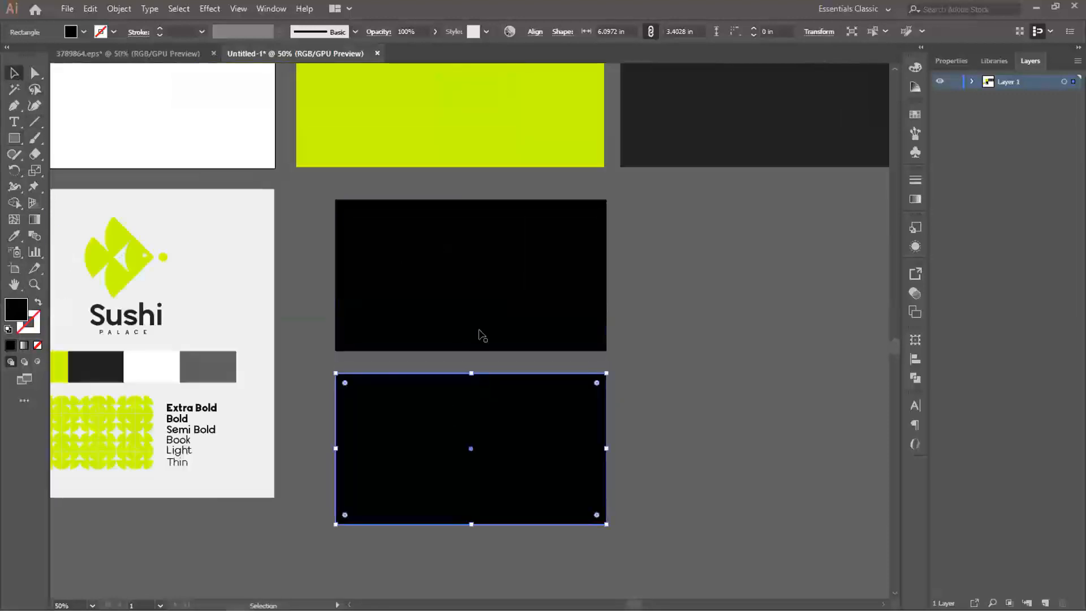
shift+click(479, 306)
drag(511, 405, 497, 396)
click(656, 397)
- Try filling the upper rectangle with the lime green sampled from the logo background above it
drag(470, 269, 541, 333)
click(545, 332)
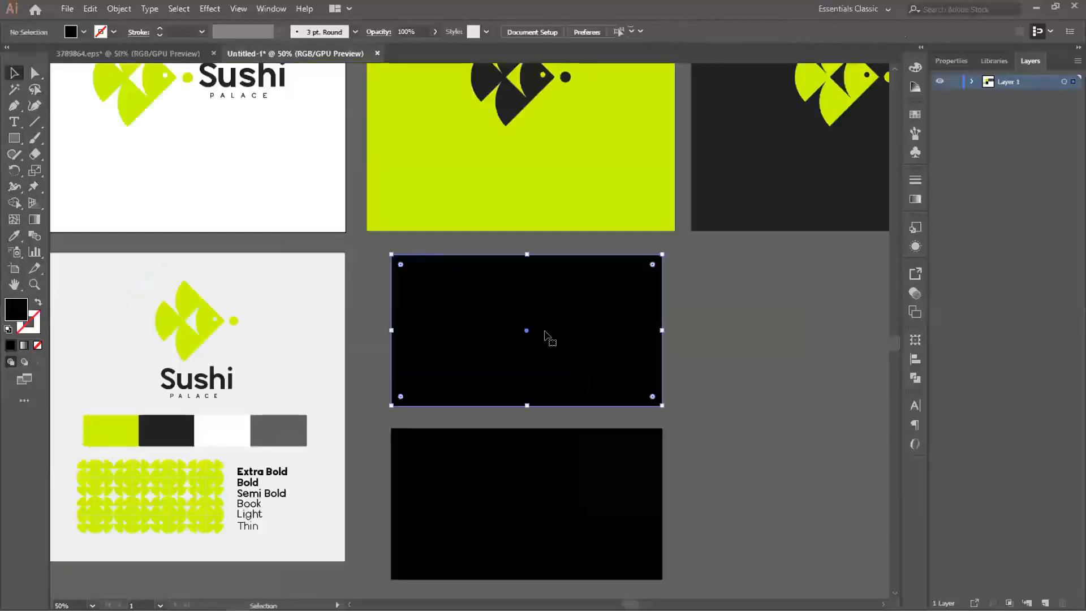
key(i)
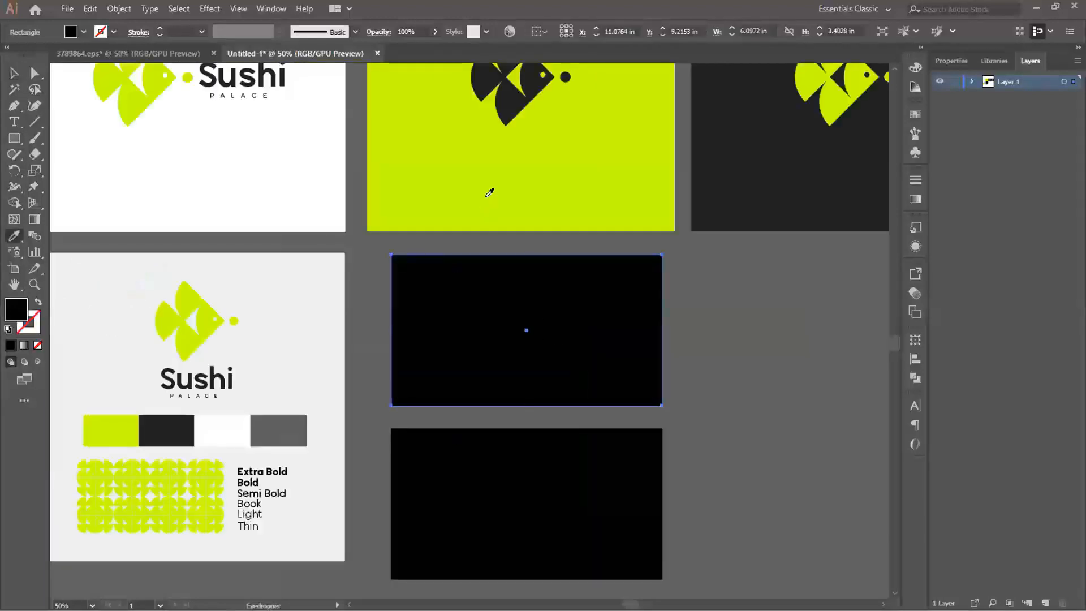
click(486, 195)
key(v)
click(678, 362)
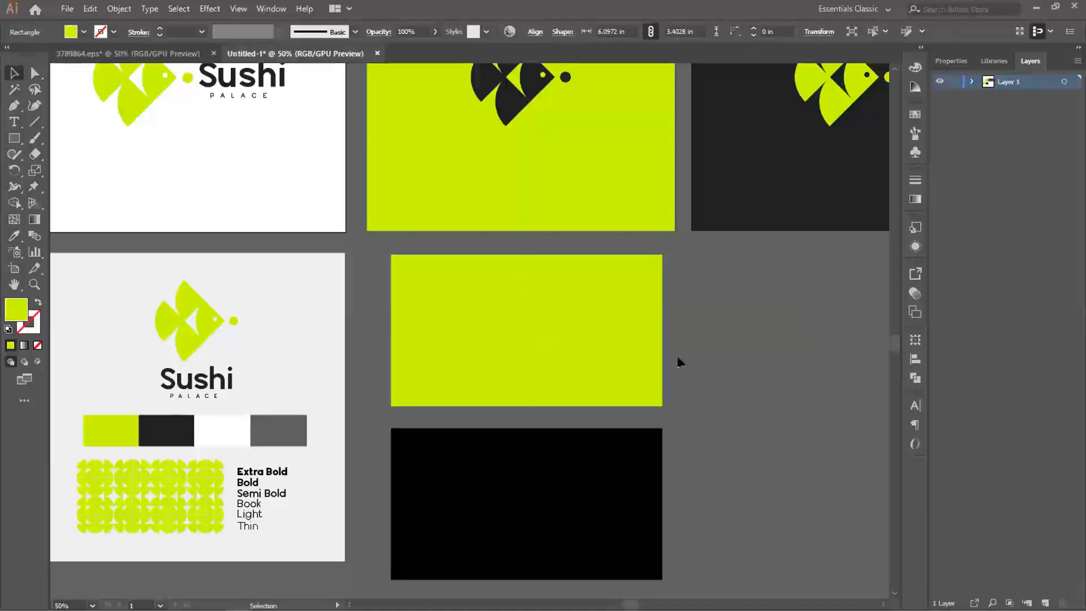
- Fill the upper rectangle with the white sampled from the first logo artboard
scroll(559, 343, up, 2)
click(554, 361)
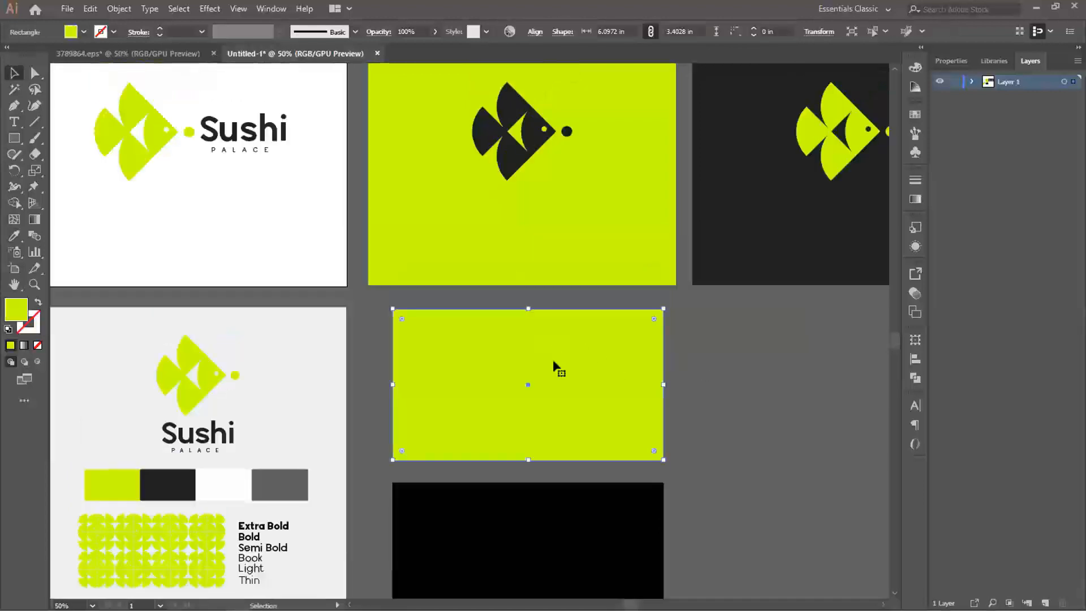
key(i)
click(249, 228)
key(v)
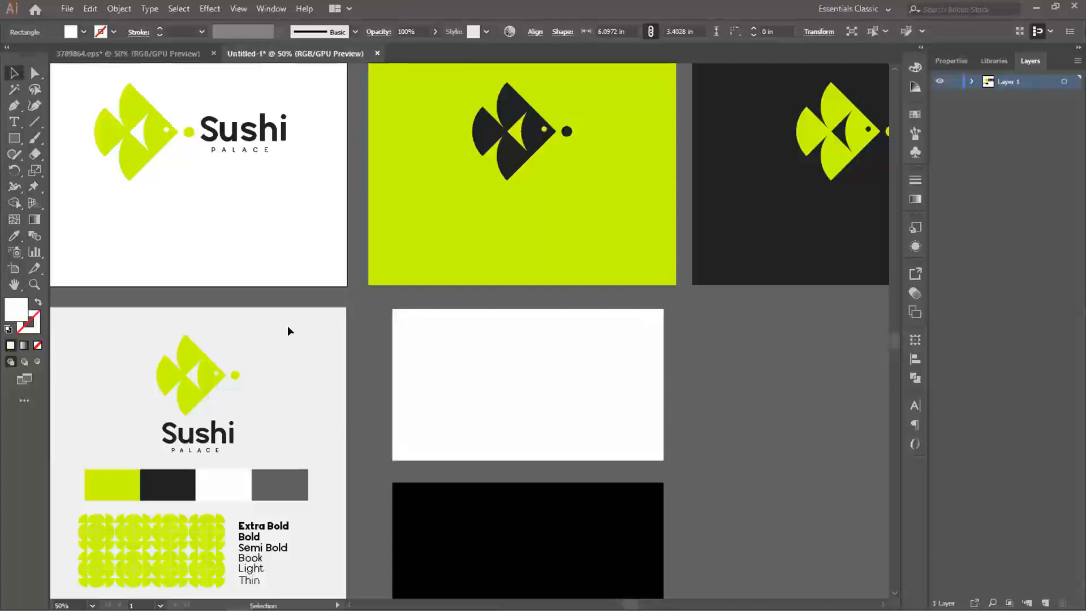
- Copy the lime fish icon from the white logo artboard onto the center of the white rectangle and scale it down
click(181, 282)
click(137, 157)
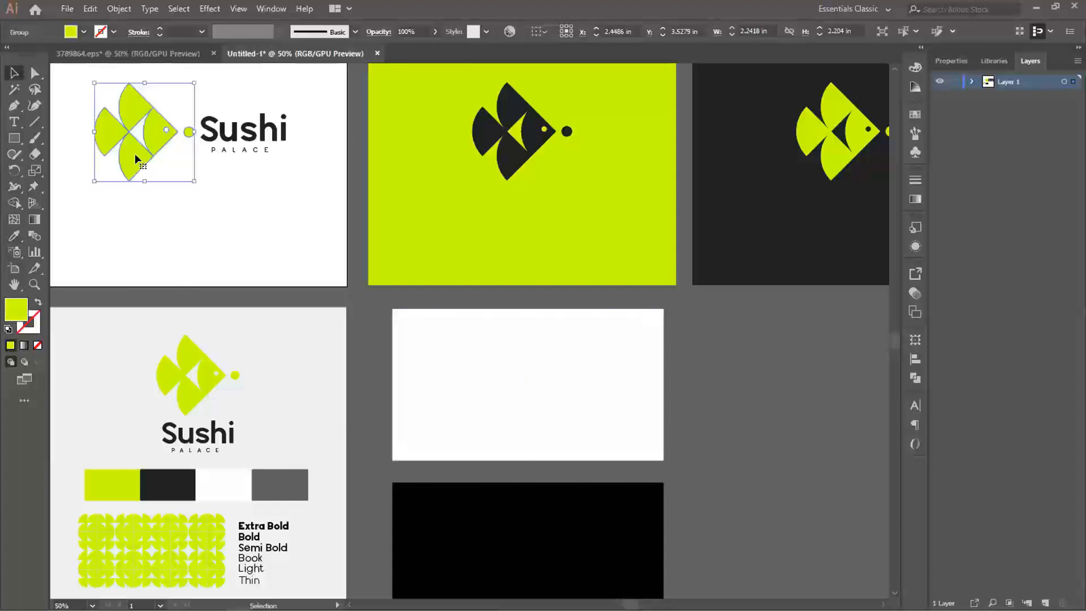
drag(134, 154, 516, 402)
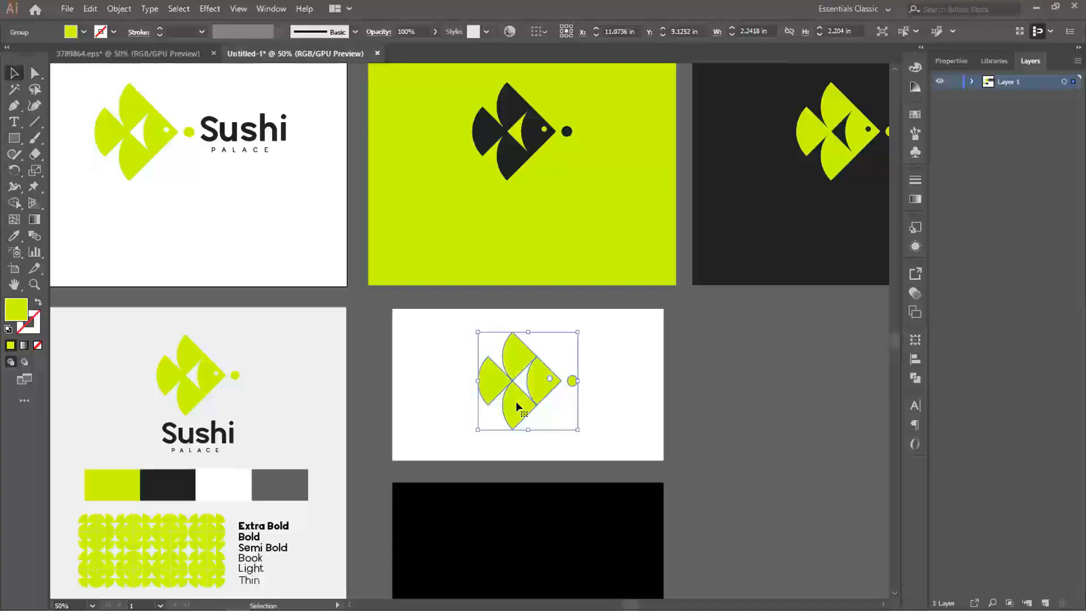
drag(575, 328, 560, 347)
click(685, 440)
scroll(685, 436, down, 3)
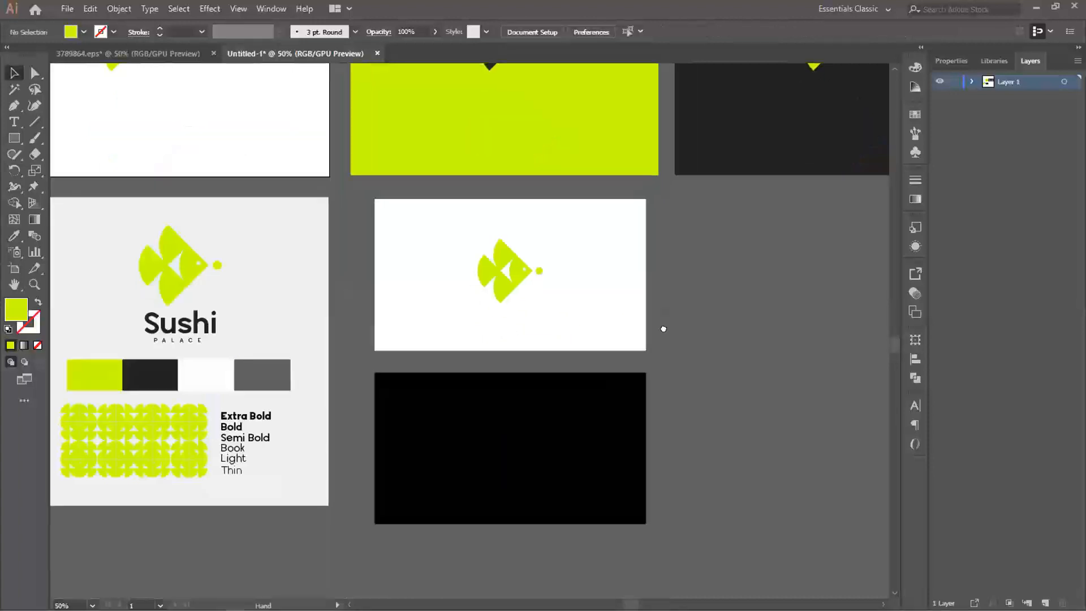
- Center the lime fish icon vertically within the white rectangle
click(514, 269)
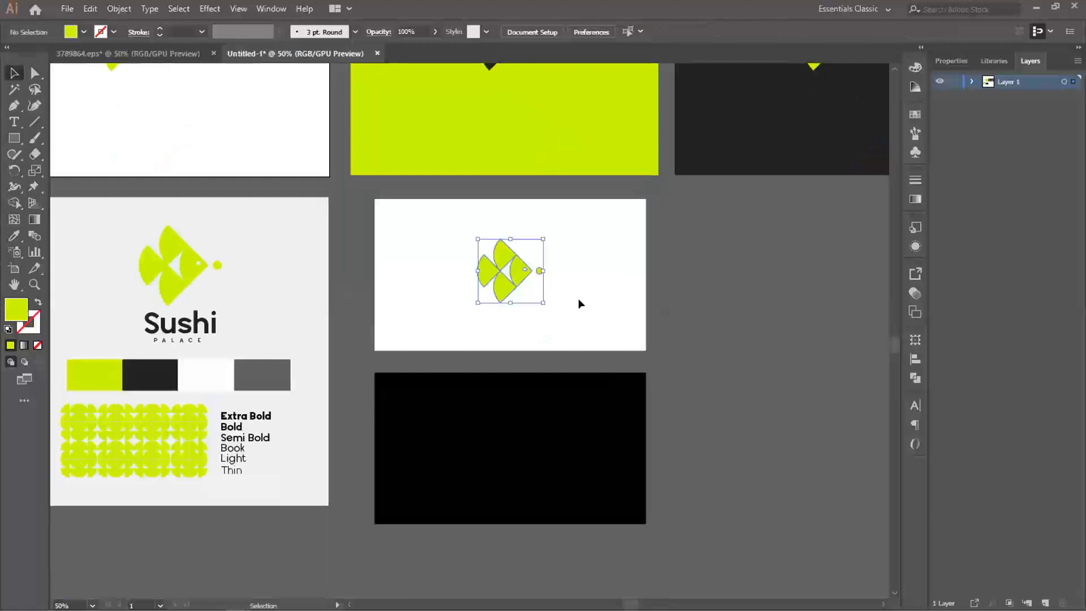
shift+click(582, 306)
click(915, 359)
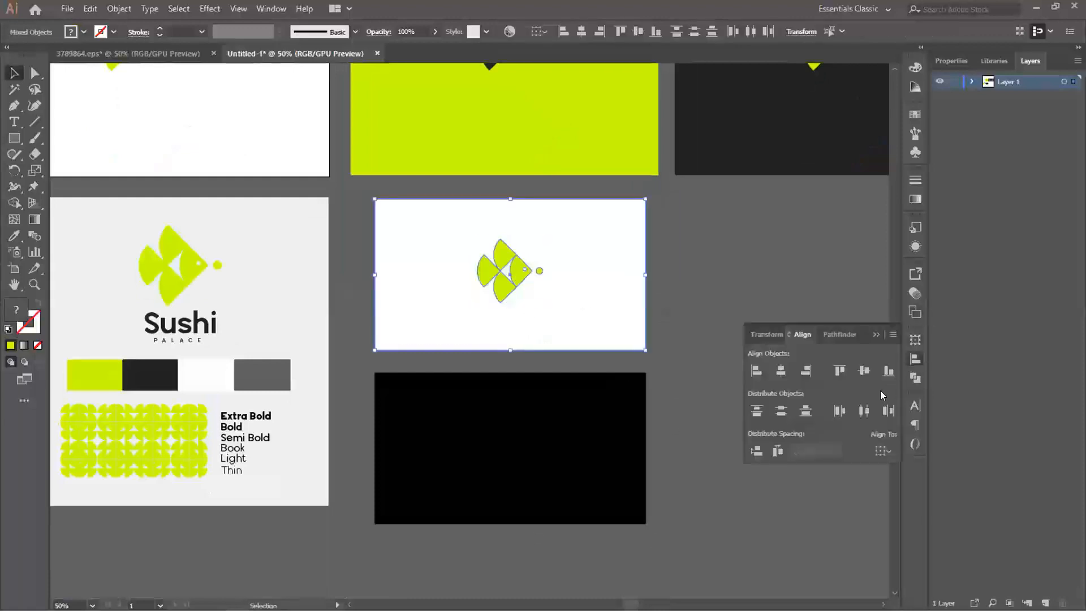
click(864, 371)
click(914, 360)
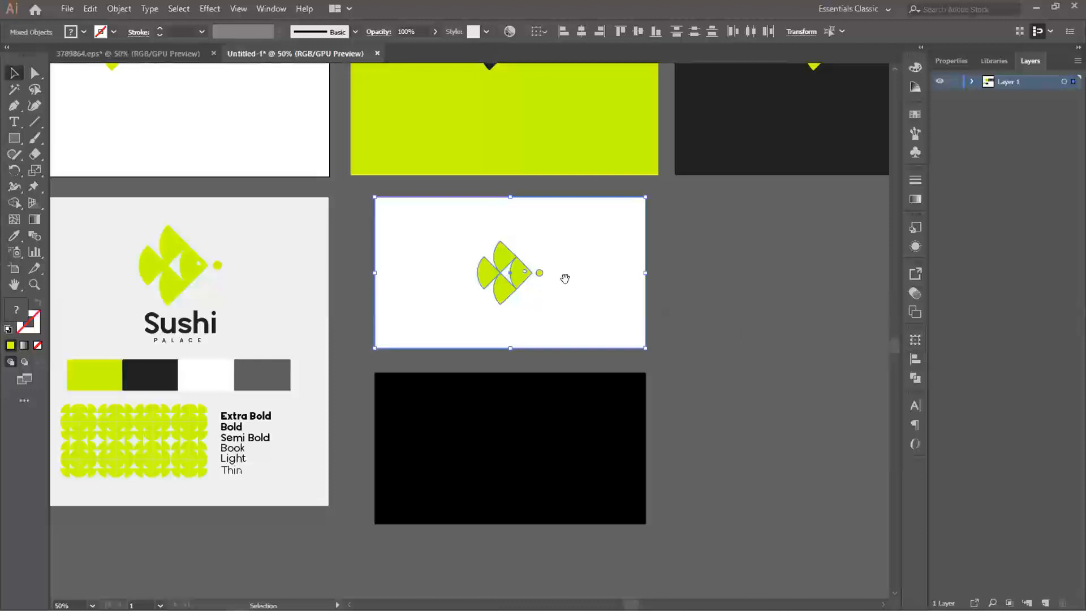
drag(565, 277, 570, 300)
click(697, 322)
- Copy the Sushi PALACE wordmark from the first logo artboard into the white rectangle's lower-left corner and scale it down to a small signature
drag(311, 283, 319, 325)
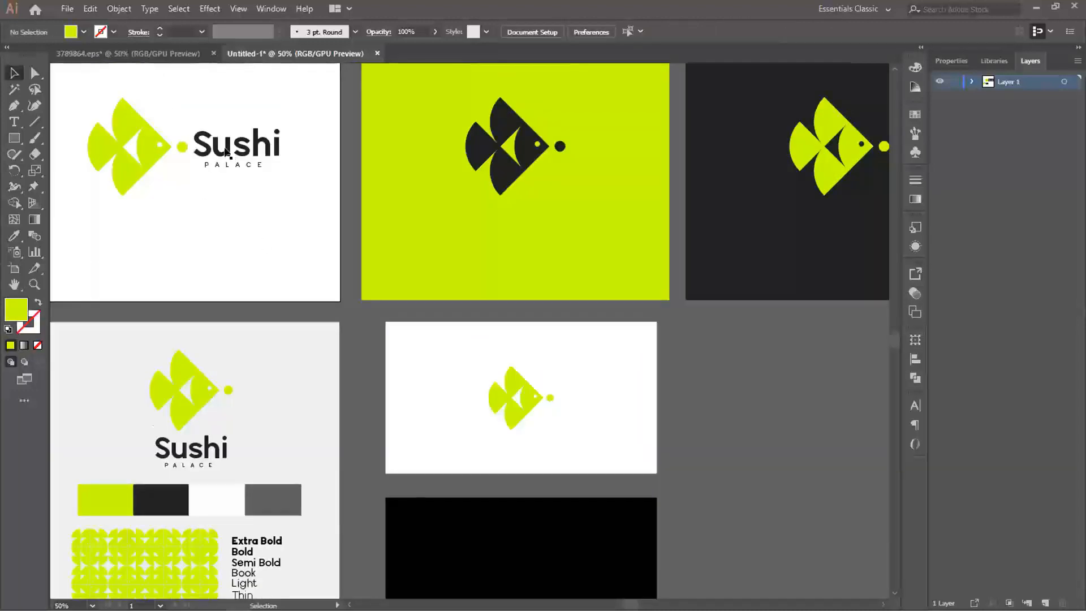
drag(431, 408, 448, 450)
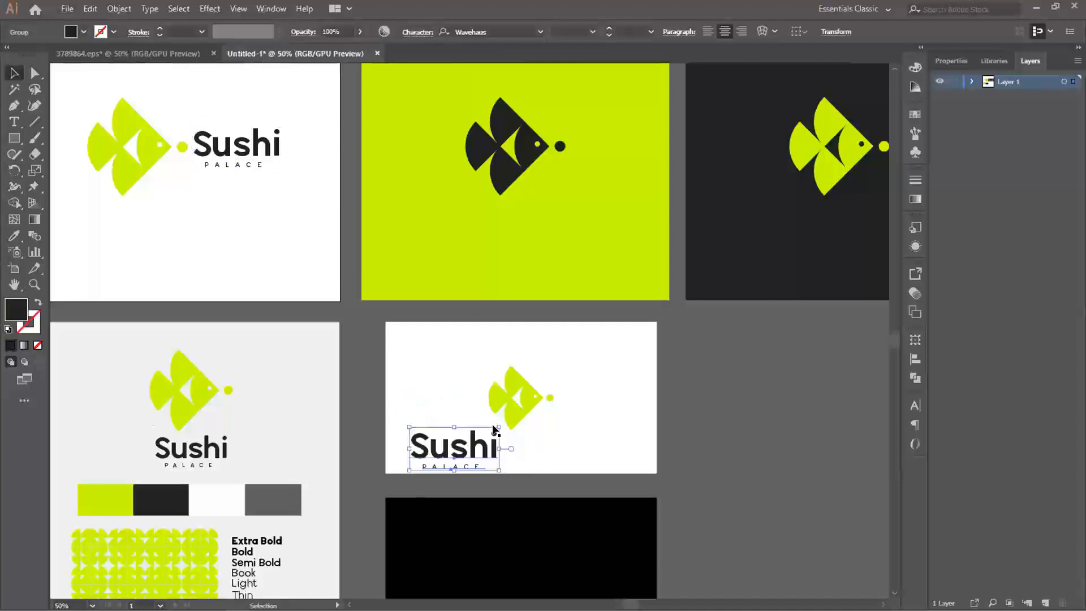
mouse_move(495, 423)
mouse_down()
mouse_move(438, 450)
mouse_move(500, 439)
mouse_up()
click(504, 468)
scroll(473, 460, up, 3)
click(473, 375)
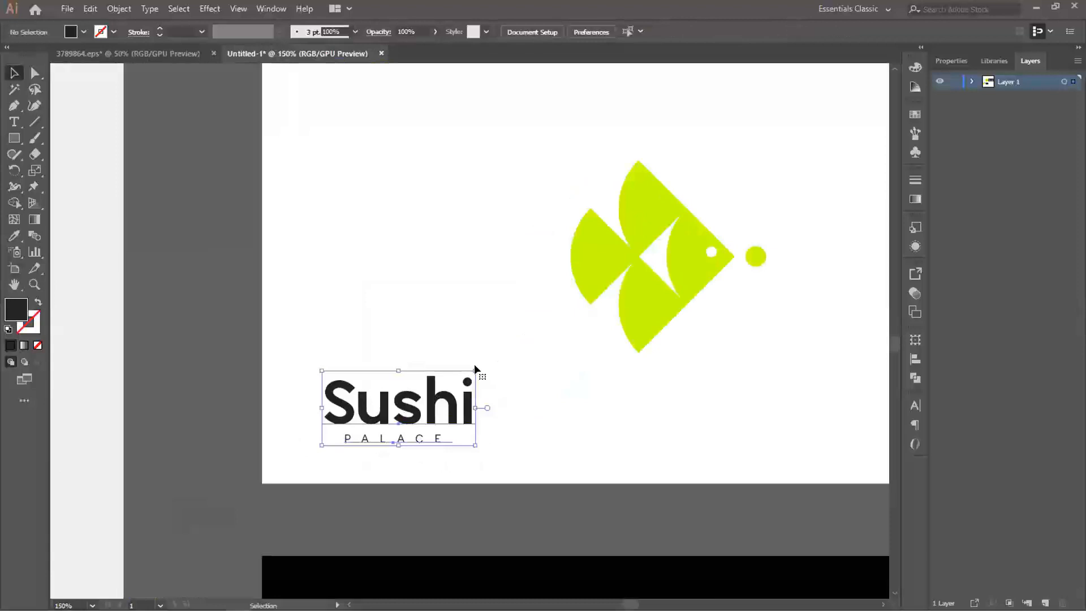
drag(472, 368, 194, 353)
click(168, 341)
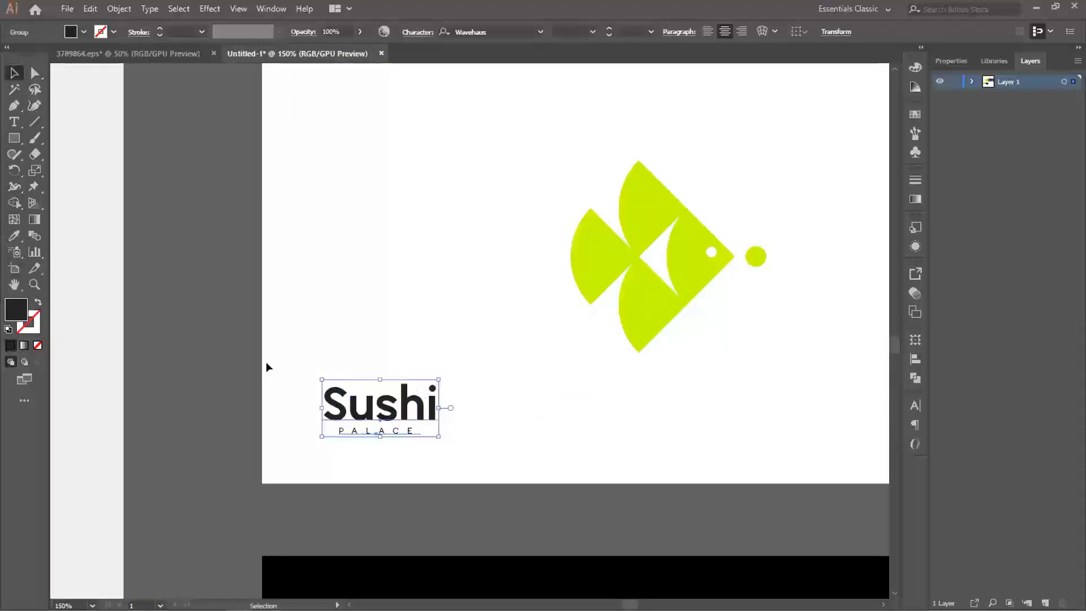
scroll(556, 384, down, 2)
drag(598, 383, 507, 367)
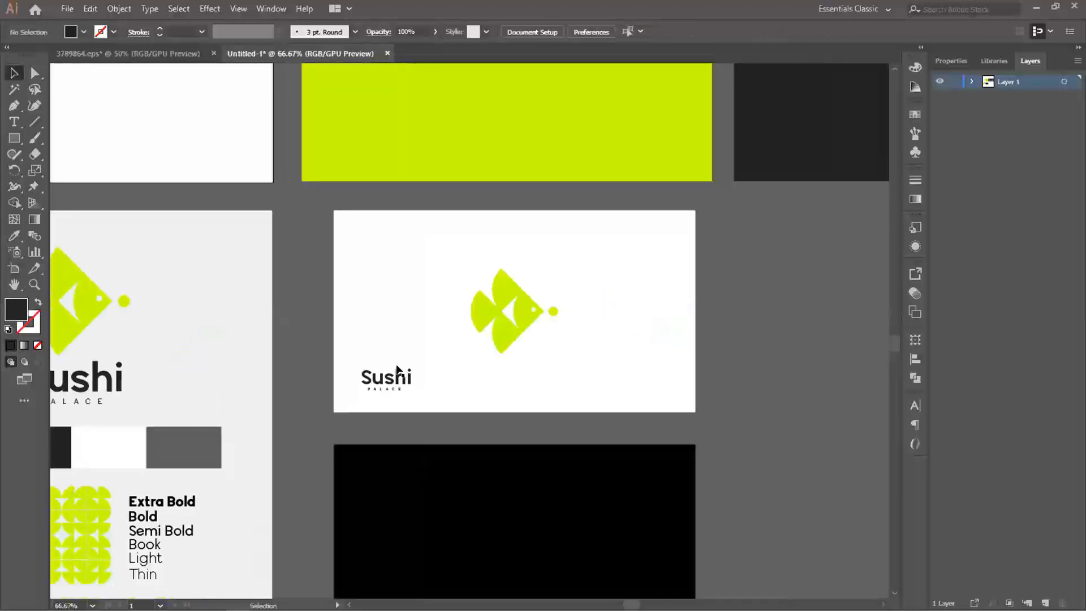
drag(428, 380, 416, 350)
- Try copying a strip of the brand board's lime pattern onto the black rectangle from within the pattern group
drag(577, 424, 594, 364)
click(502, 390)
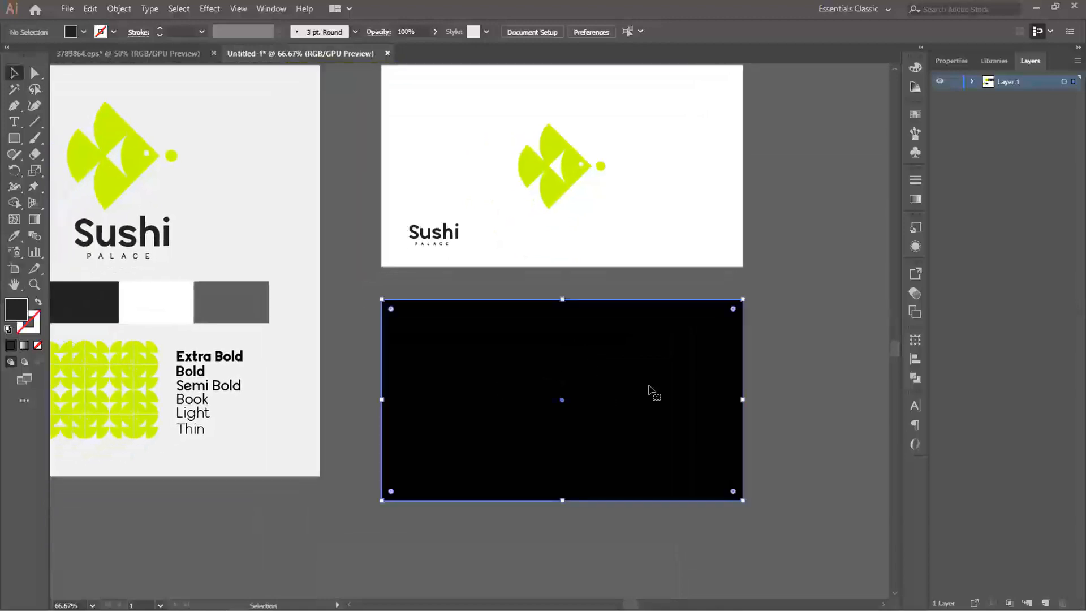
click(782, 371)
drag(601, 412, 616, 389)
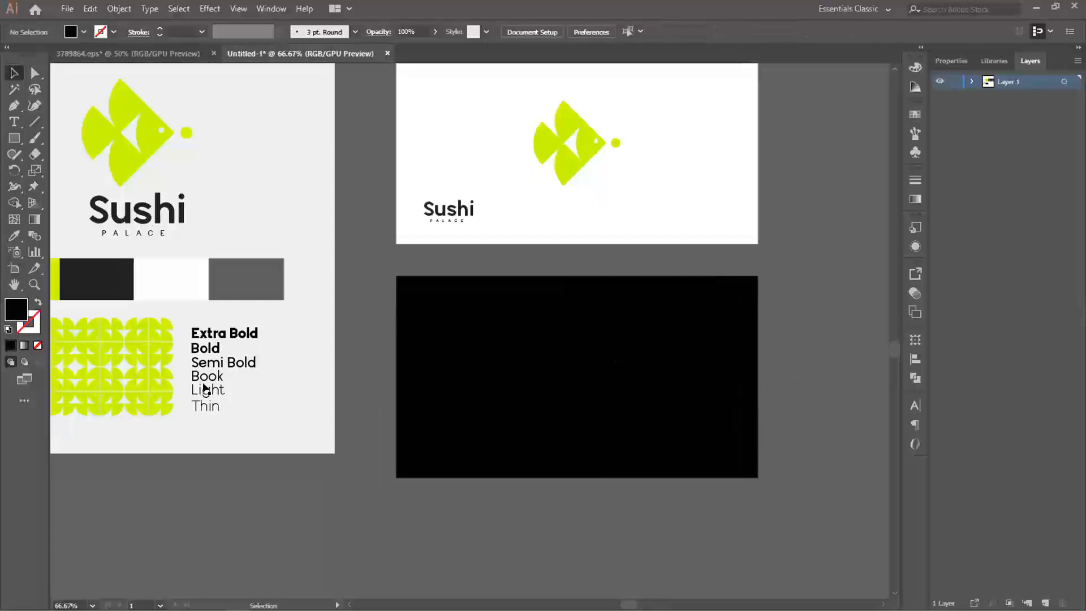
click(138, 332)
right_click(142, 333)
key(Escape)
double_click(140, 332)
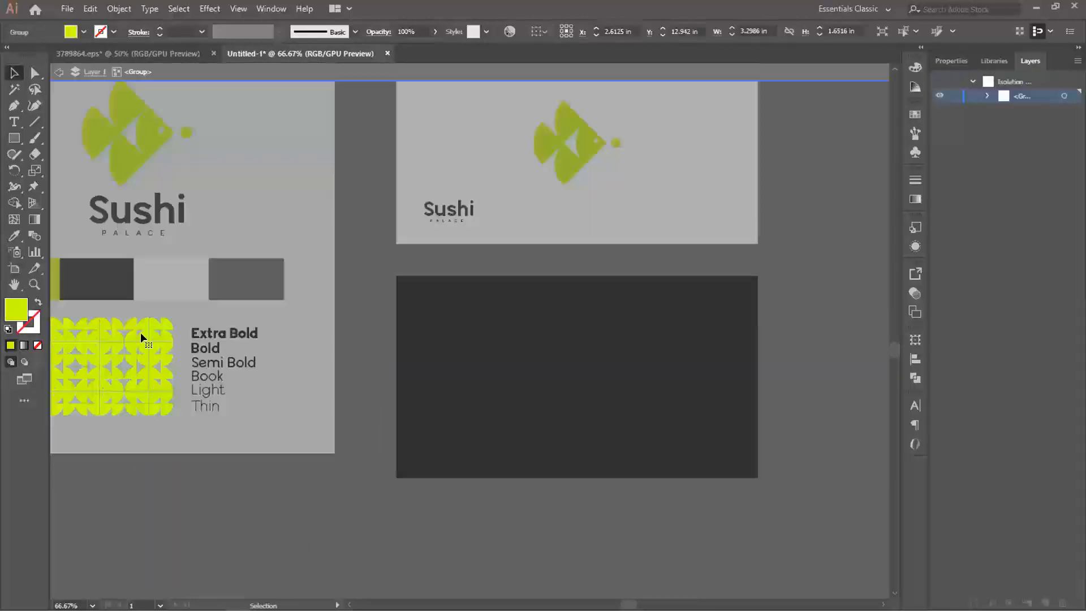
drag(141, 331, 568, 385)
double_click(543, 450)
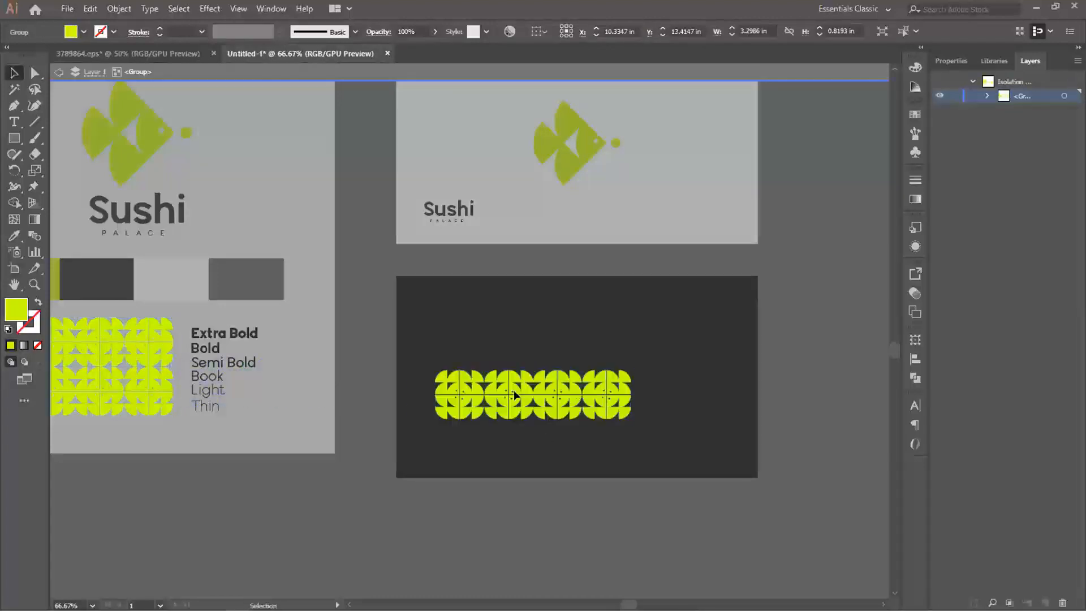
key(a)
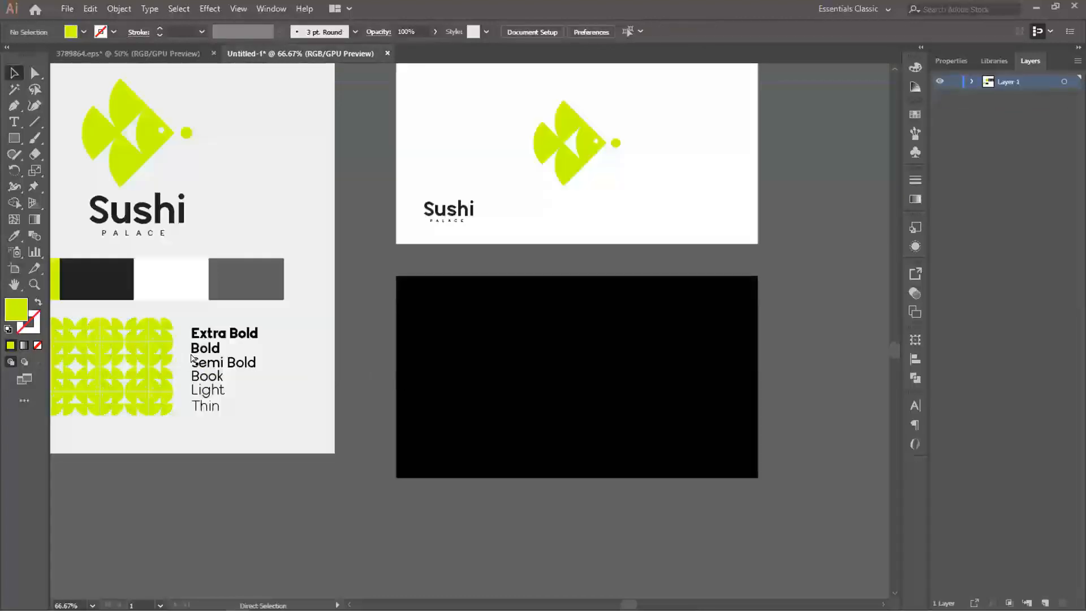
- Undo the pattern strip copy made inside the group
key(ctrl+z)
key(ctrl+z)
key(ctrl+z)
key(ctrl+z)
key(ctrl+z)
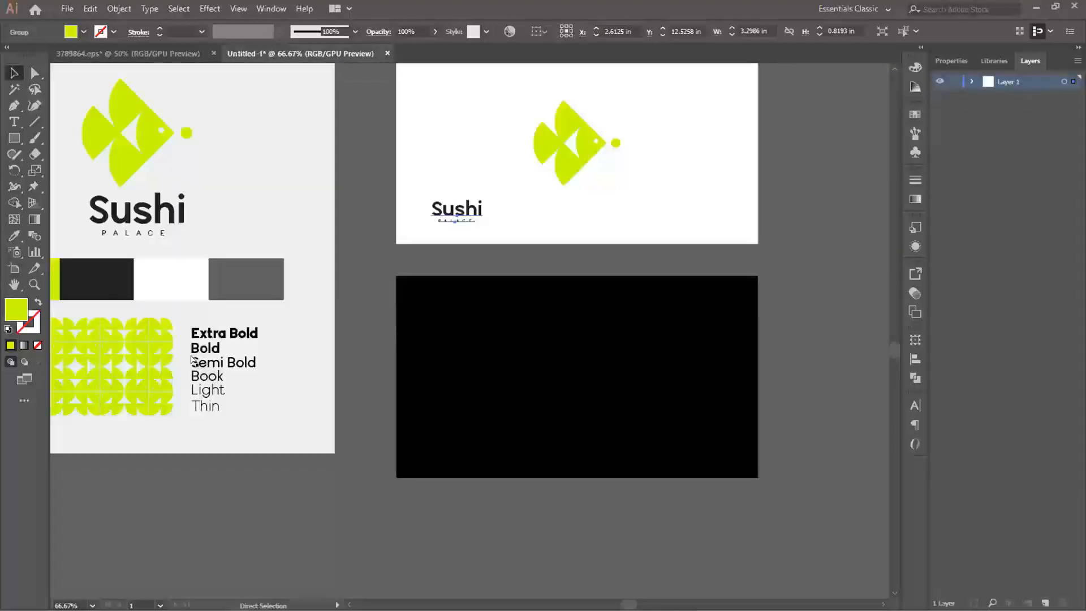
key(ctrl+z)
key(ctrl+z)
key(ctrl+z)
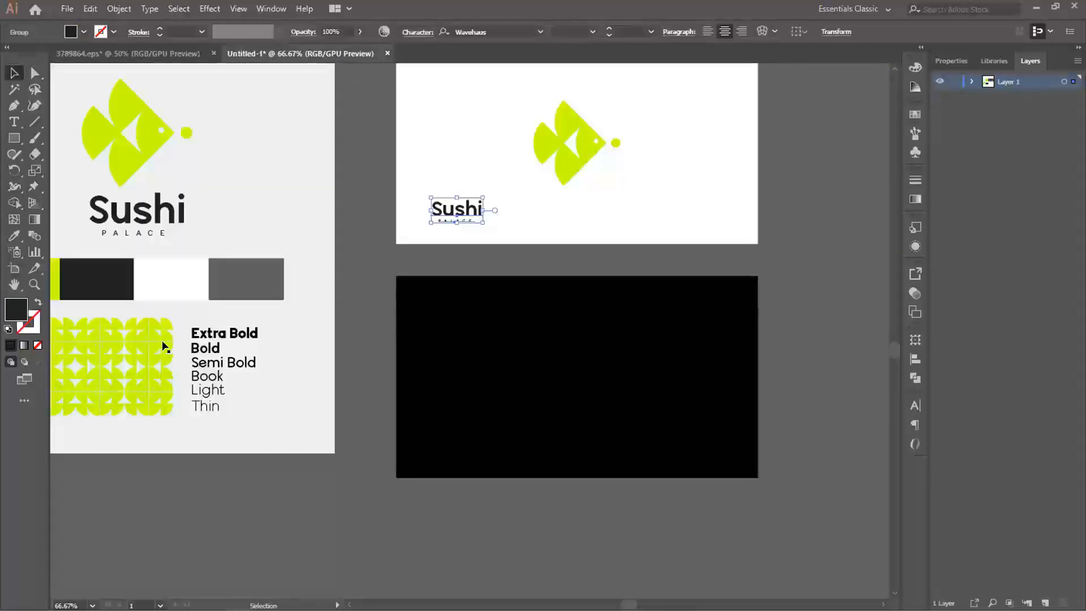
- Copy the upper half of the brand board's lime pattern as a separate object and place it along the lower part of the black rectangle
click(164, 341)
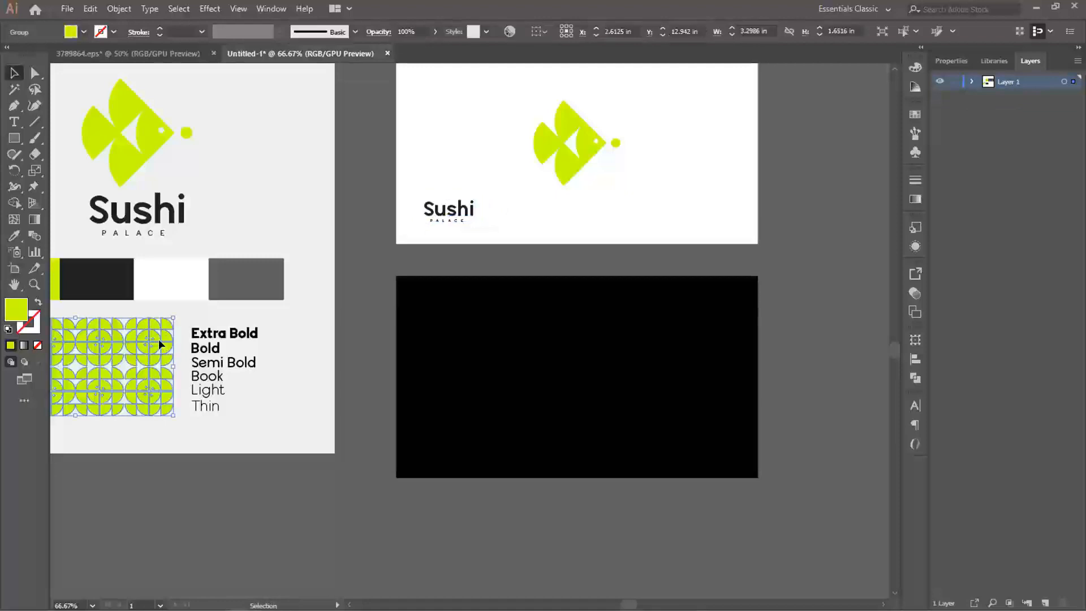
double_click(159, 338)
click(163, 340)
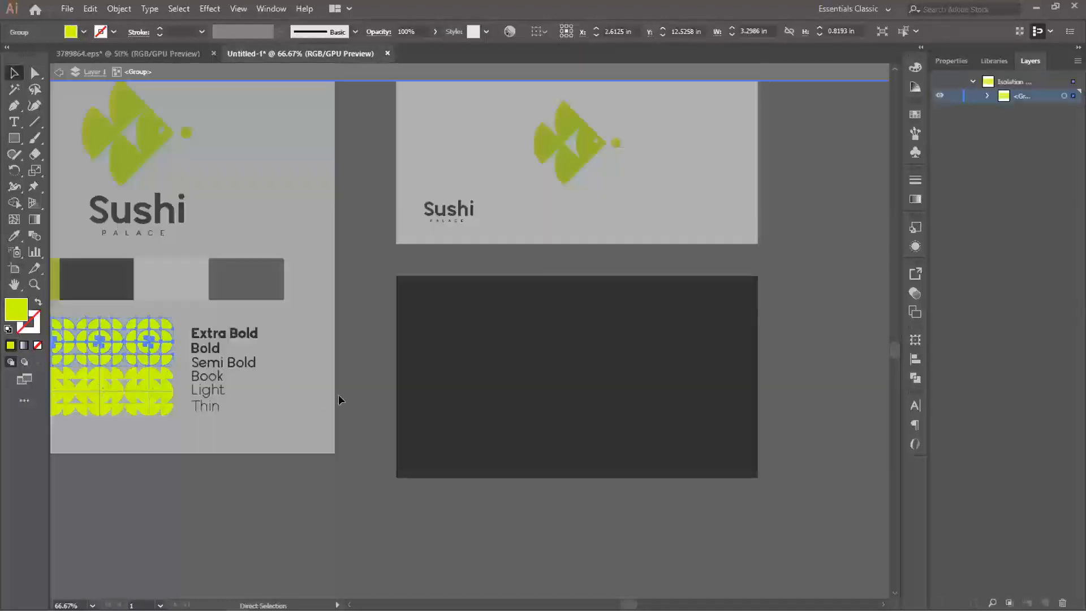
click(471, 395)
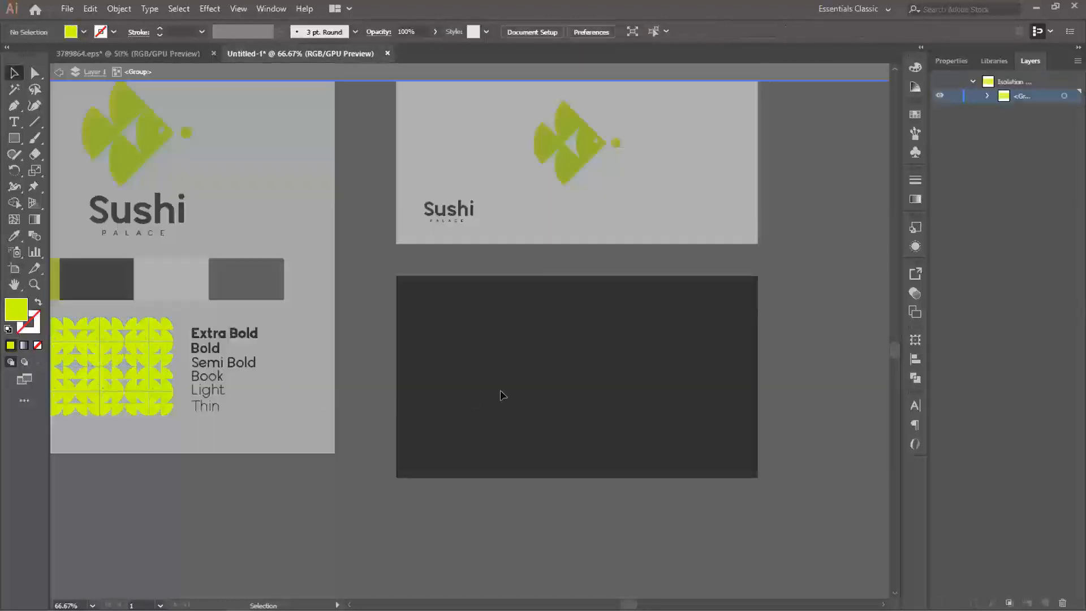
double_click(500, 389)
key(ctrl+v)
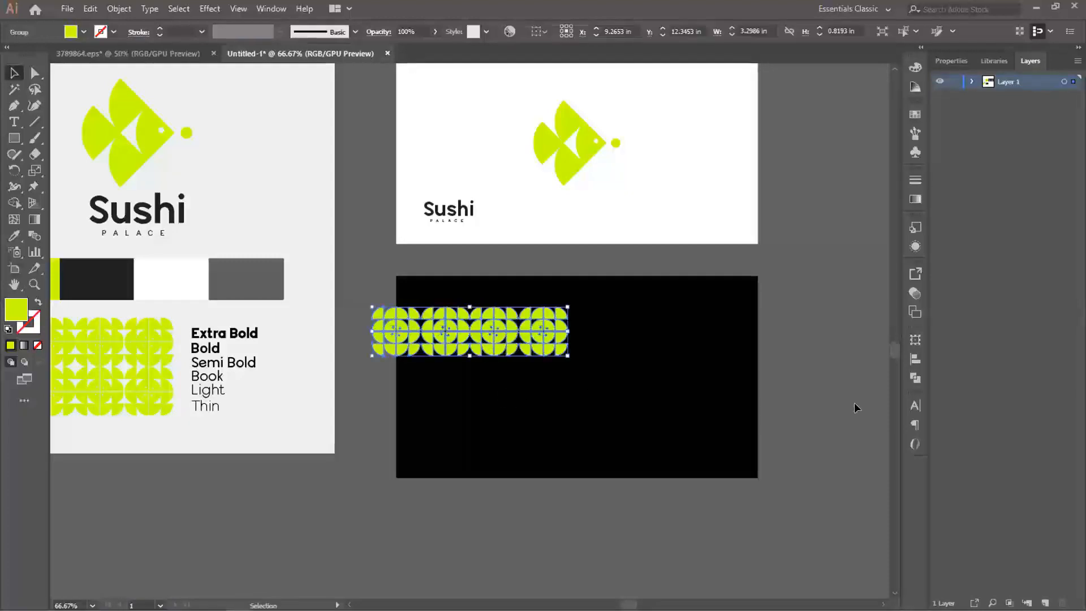
drag(540, 318, 594, 415)
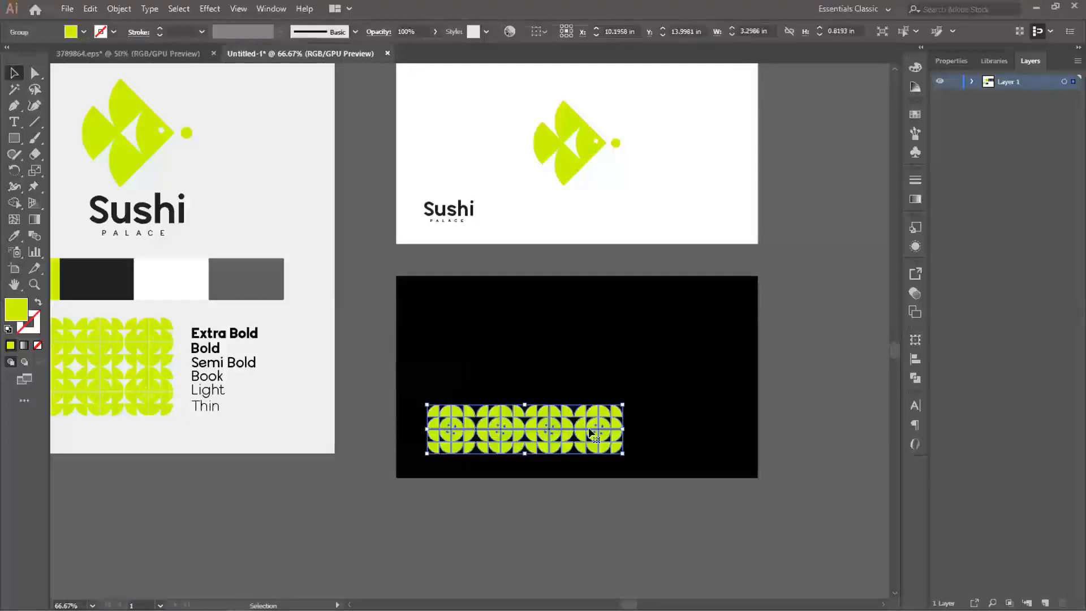
- Move the lime pattern strip off the black rectangle onto the empty canvas below the brand board
drag(658, 444, 593, 416)
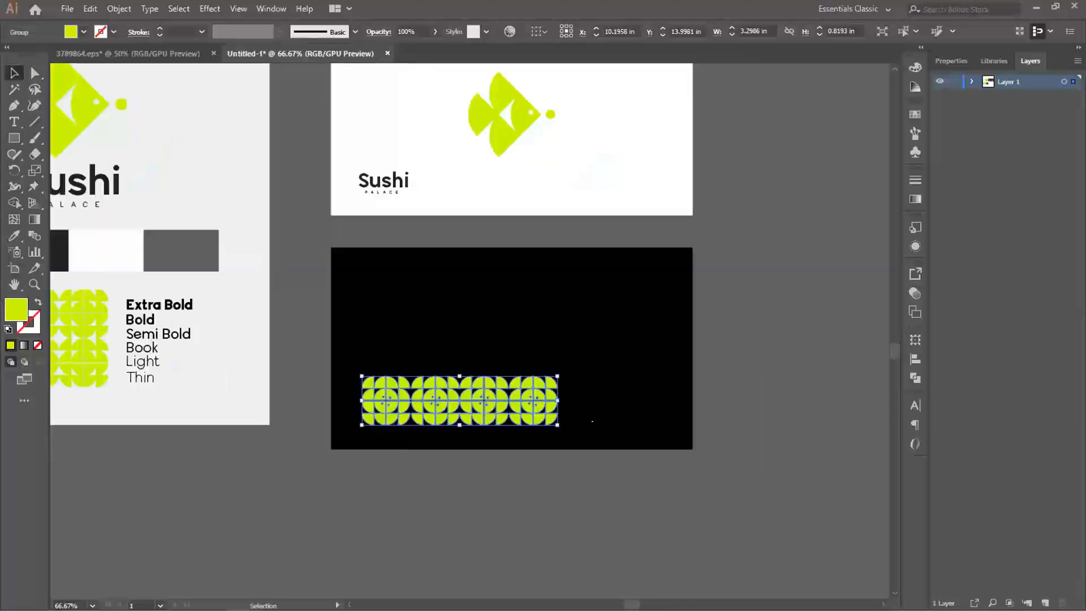
drag(542, 472, 538, 519)
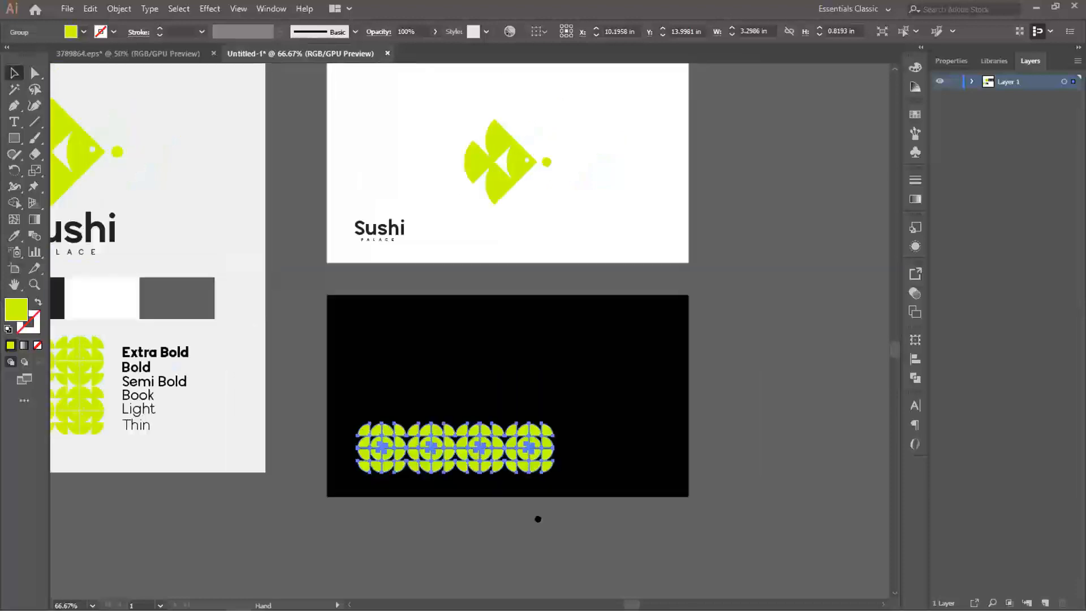
drag(447, 440, 181, 535)
- Copy the fish icon onto the black rectangle, enlarge and rotate it to point up and right, overhanging the rectangle's left and lower edges
click(494, 189)
drag(494, 185, 391, 425)
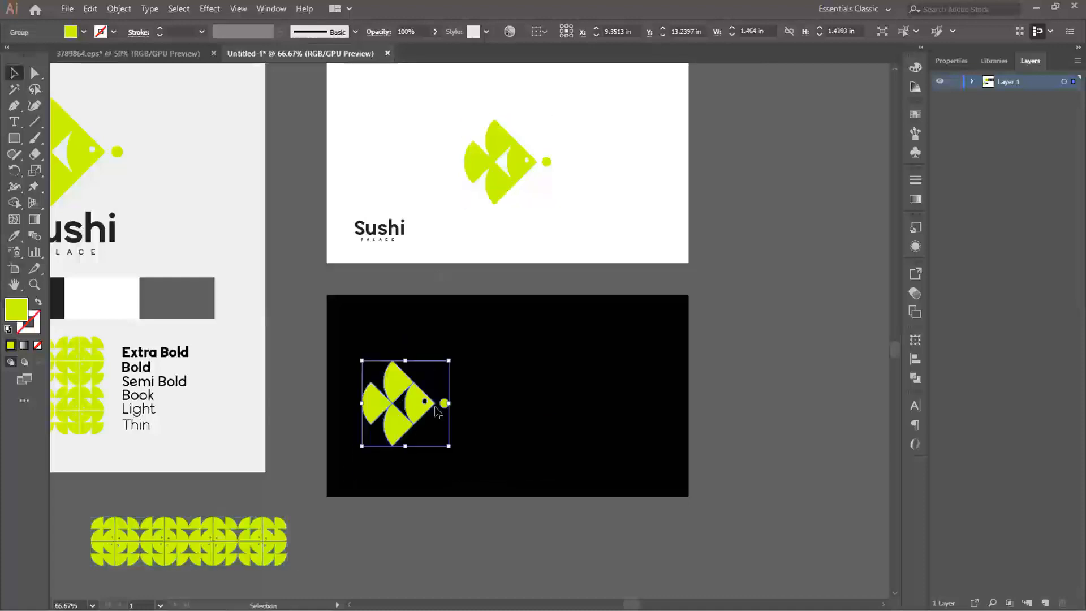
drag(453, 450, 603, 408)
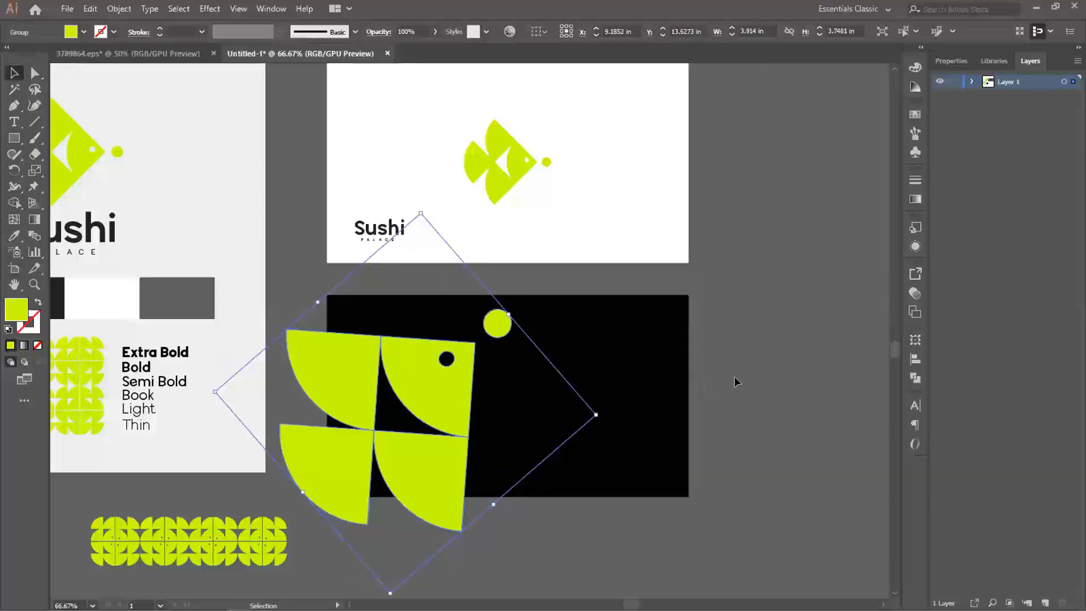
click(734, 376)
drag(451, 374, 448, 375)
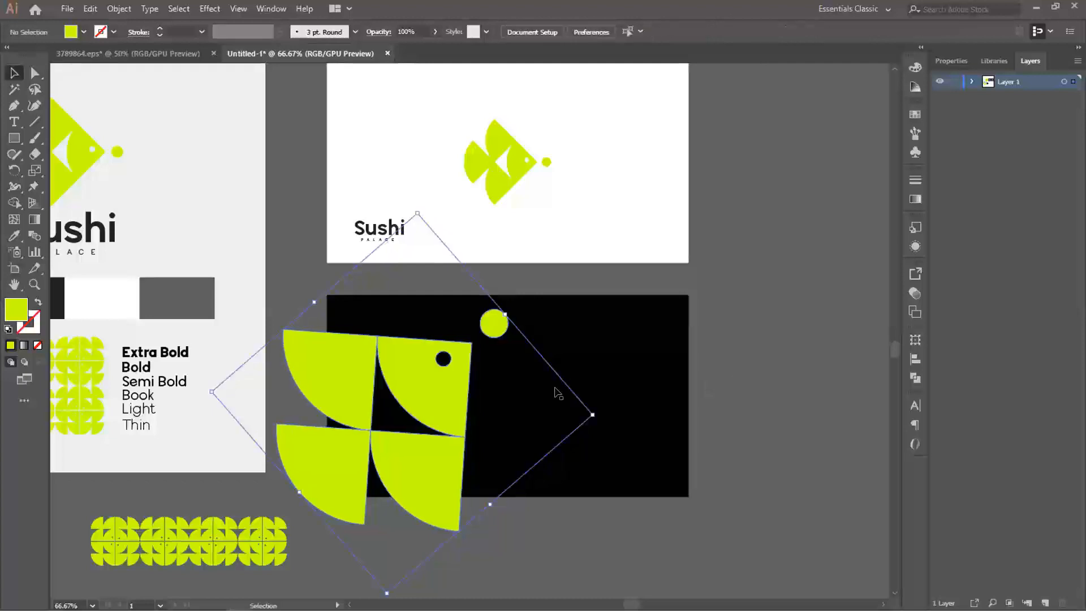
- Duplicate the black rectangle in place, stacked in front of the enlarged fish
click(624, 380)
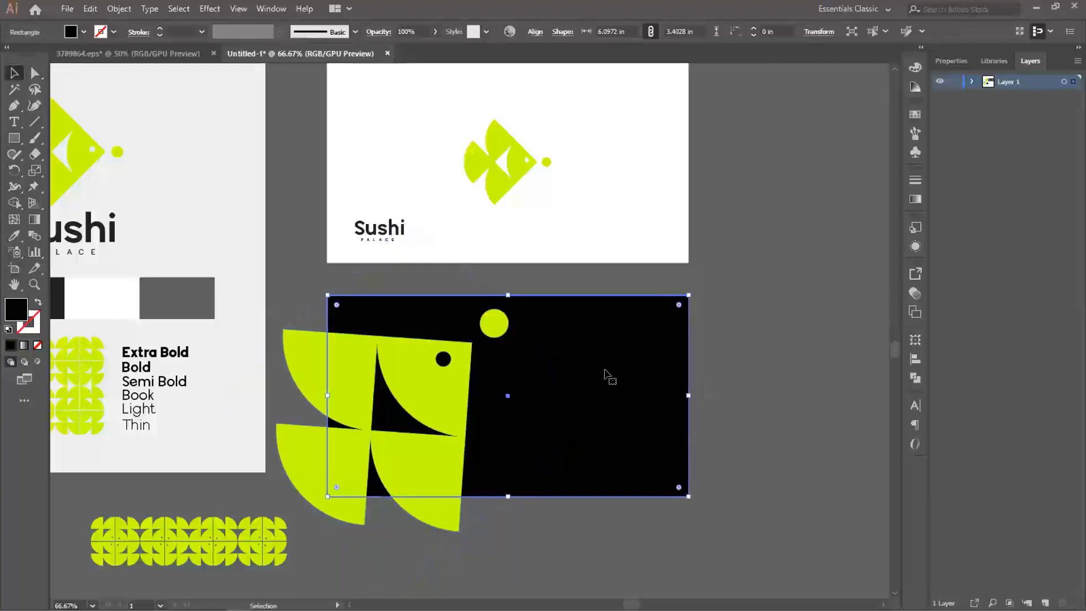
key(a)
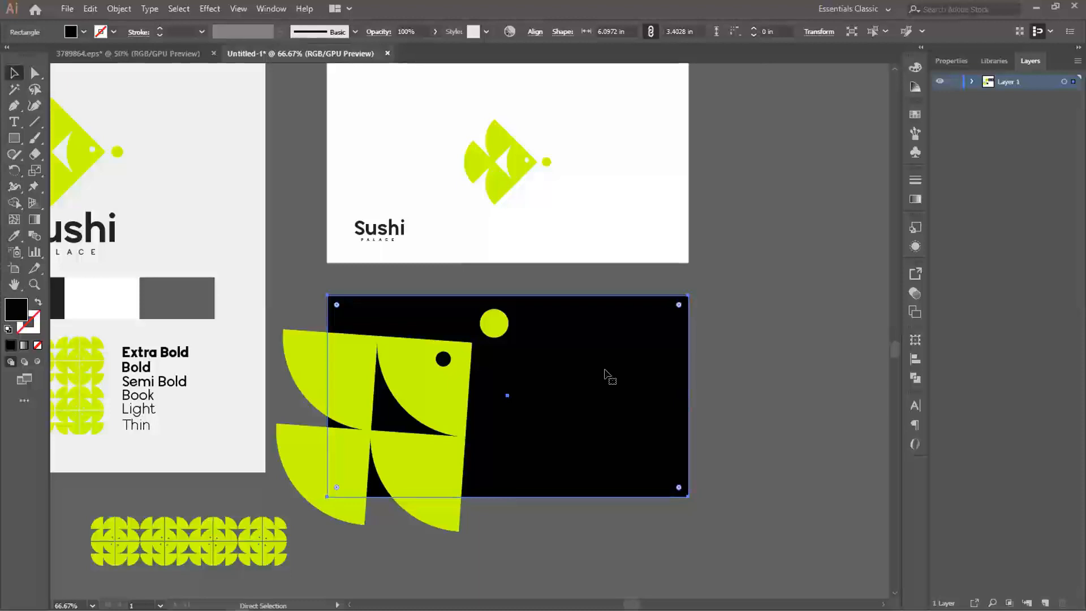
key(ctrl+v)
drag(594, 332, 598, 380)
click(713, 377)
click(630, 393)
key(Right)
key(Right)
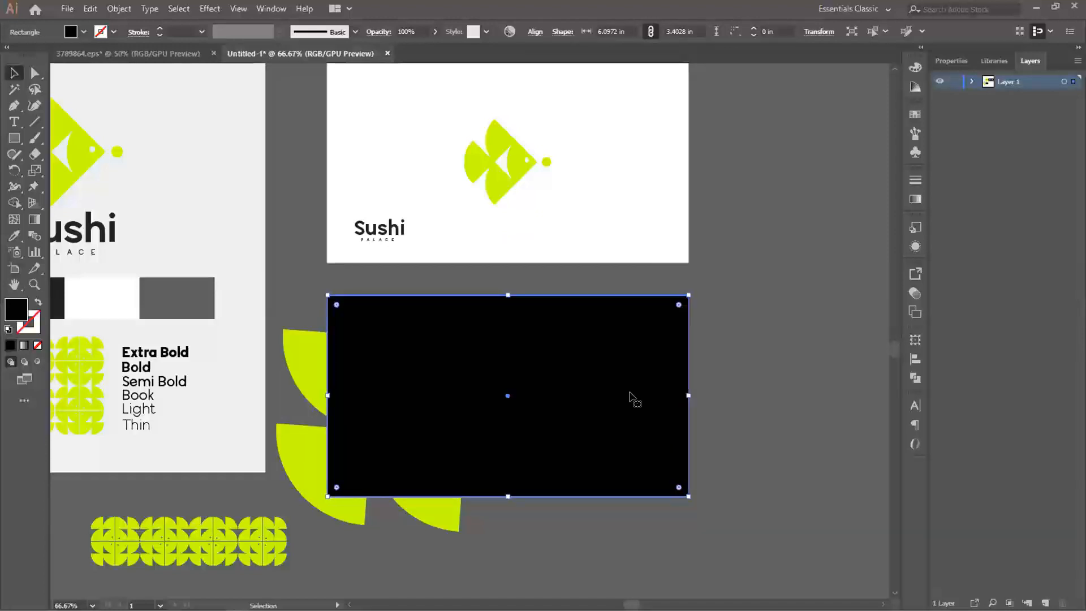
- Make a clipping mask from the front black rectangle and the enlarged fish
shift+click(314, 356)
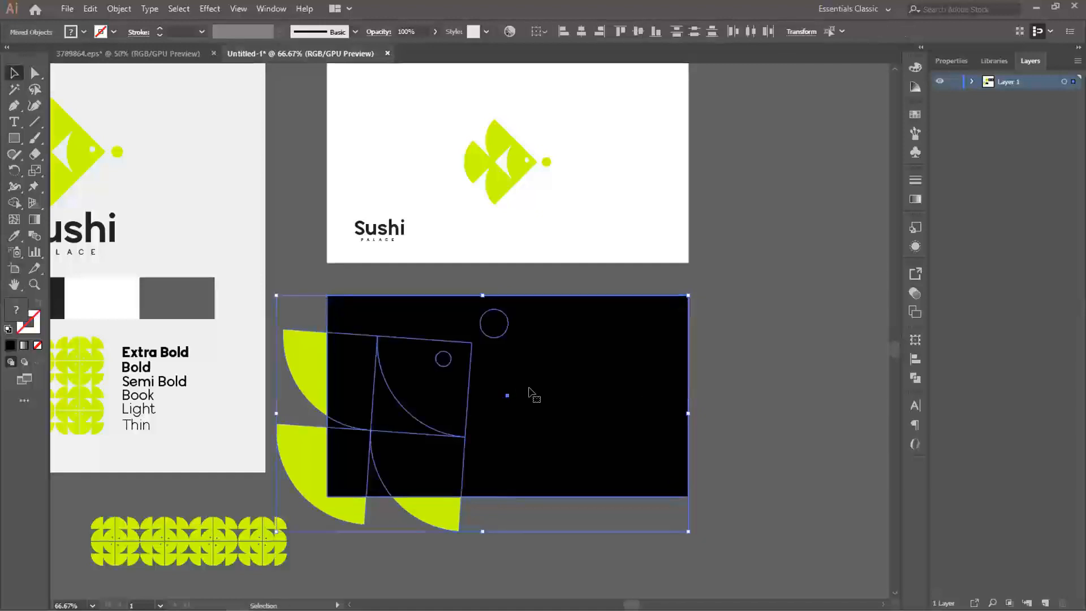
right_click(434, 388)
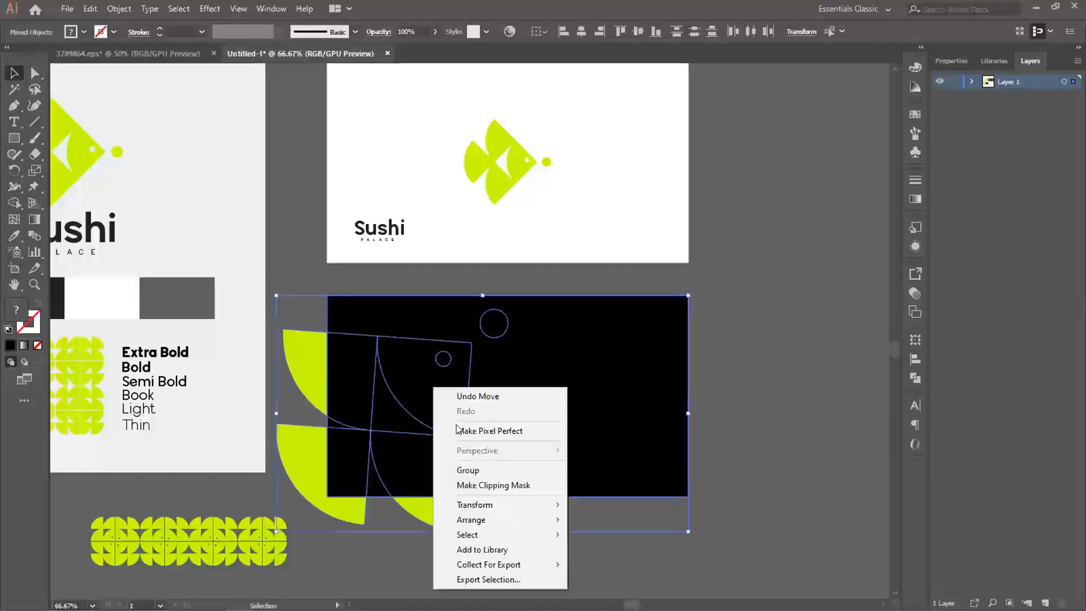
click(484, 486)
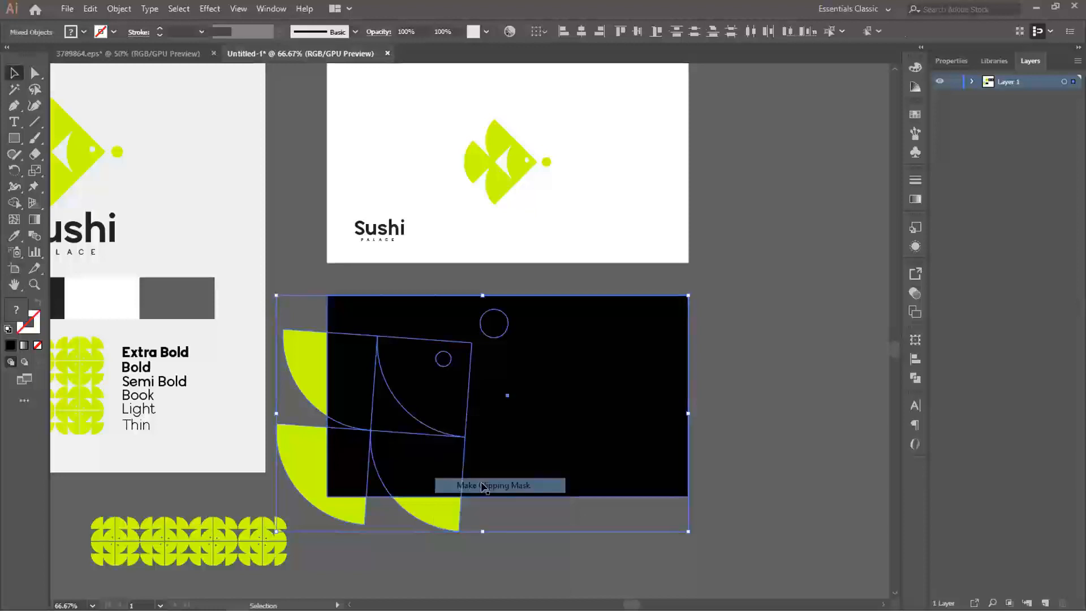
click(762, 440)
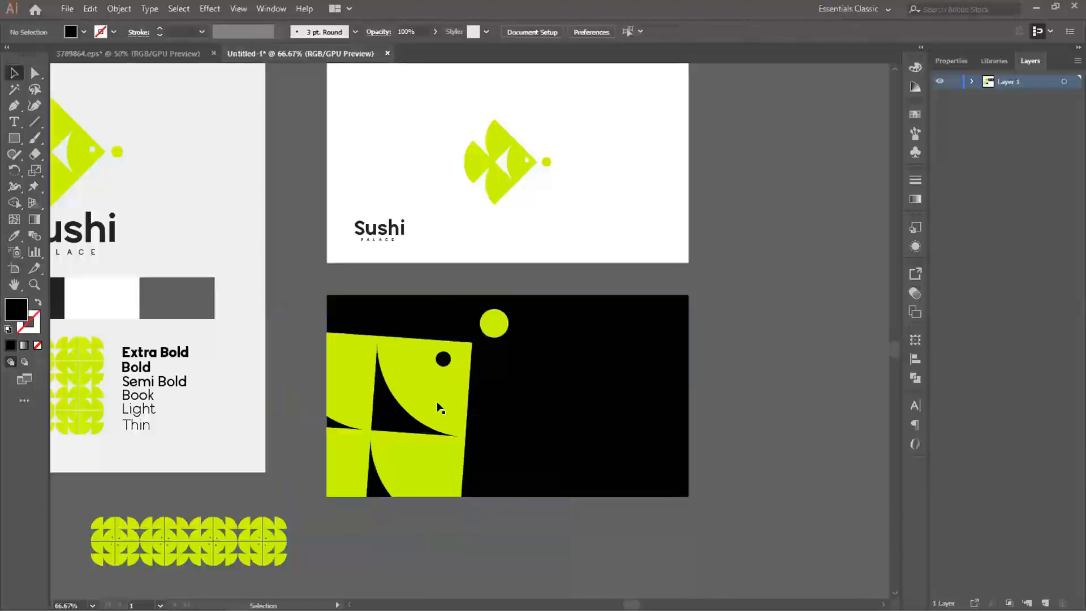
- Inside the clip group, rotate the enlarged fish further clockwise, scale it down slightly and reposition it against the card's left edge
double_click(429, 389)
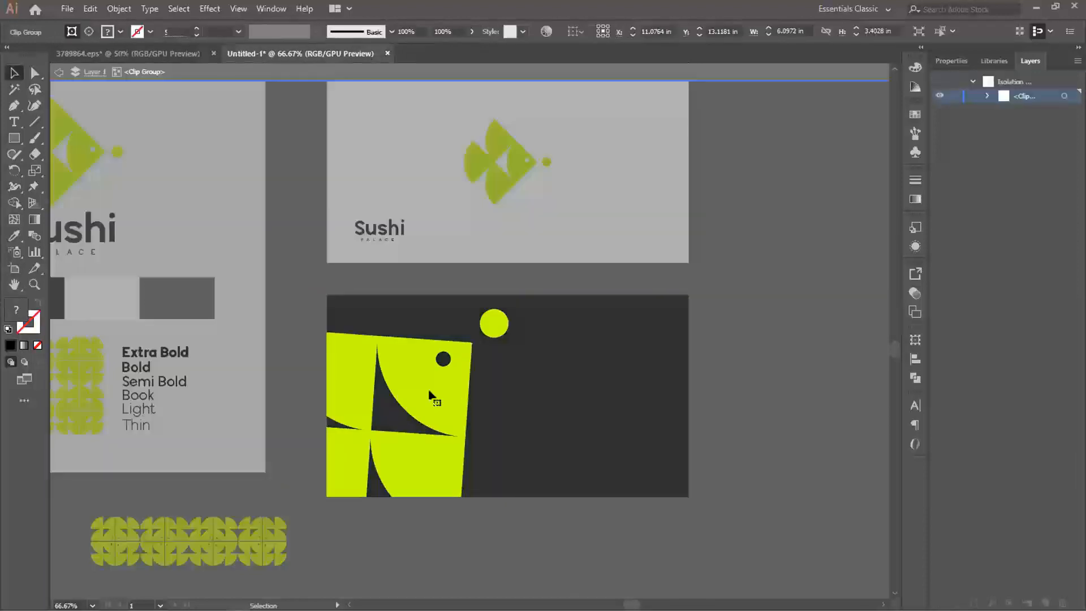
drag(597, 410, 603, 453)
click(744, 406)
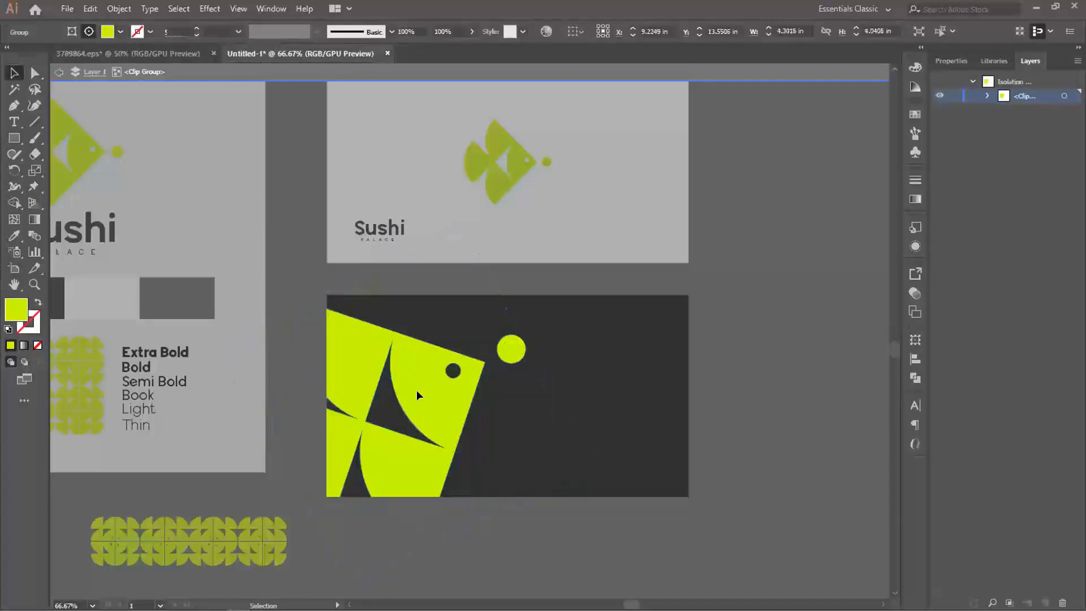
click(554, 430)
drag(582, 462, 549, 451)
click(734, 427)
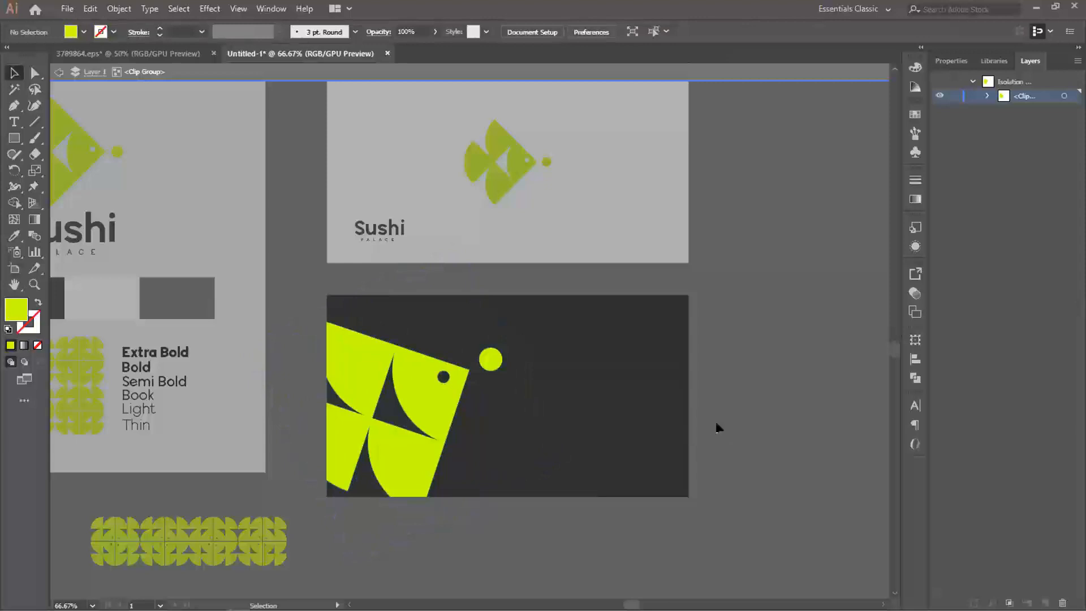
- Exit the clip group and add left-aligned text with the cardholder's full name beside the fish's green dot on the black card
double_click(717, 427)
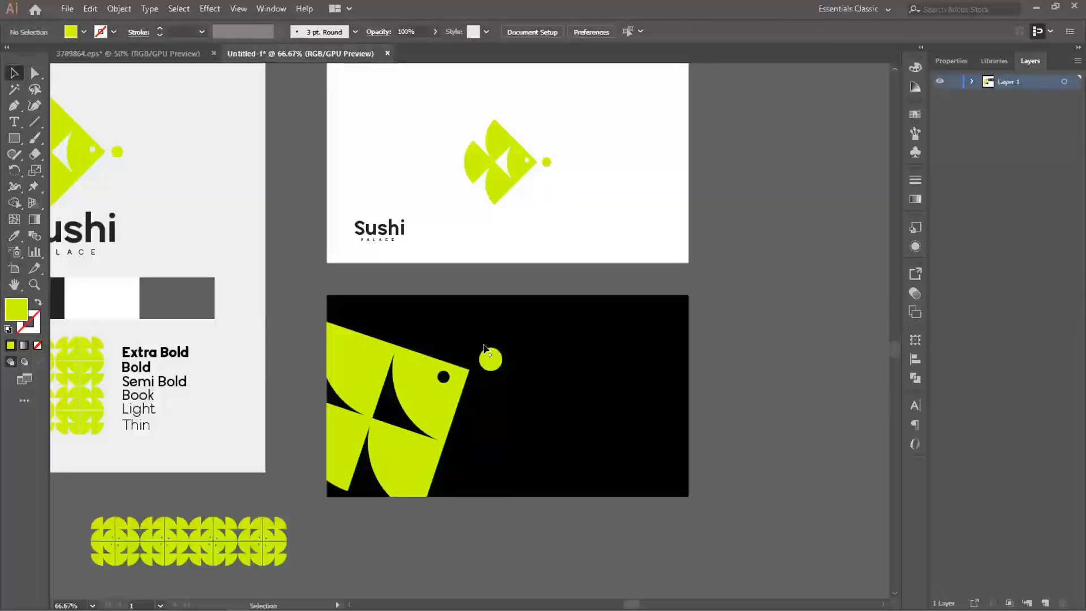
drag(488, 377, 479, 368)
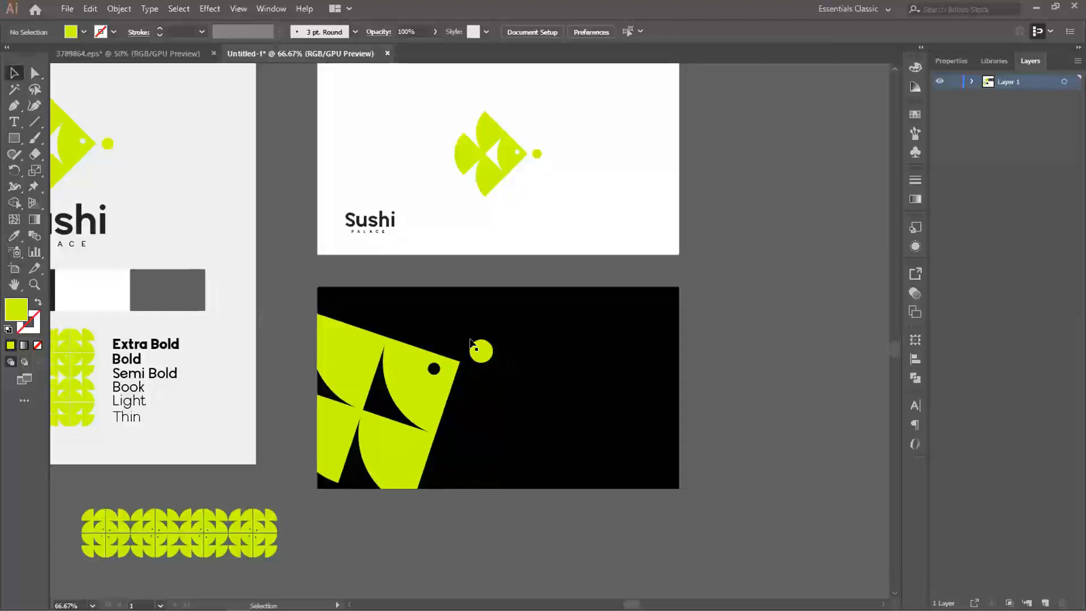
click(14, 122)
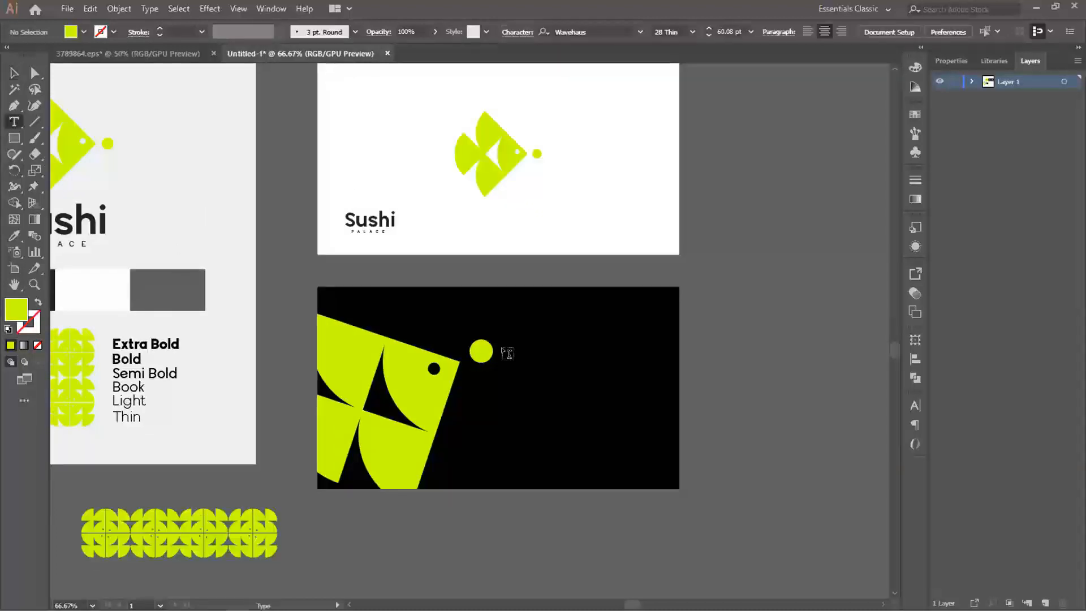
click(505, 355)
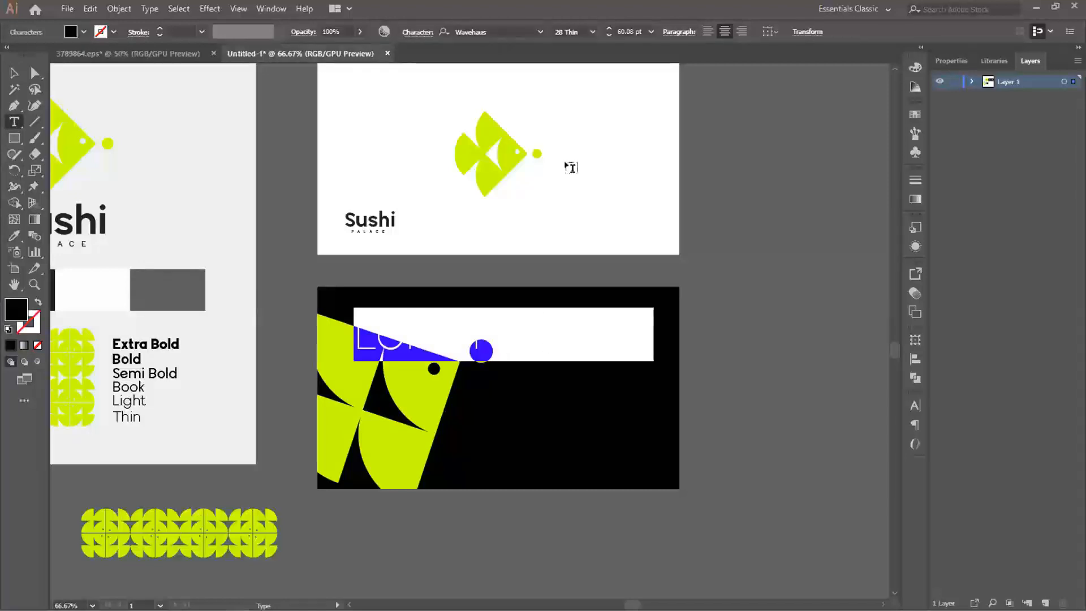
click(708, 31)
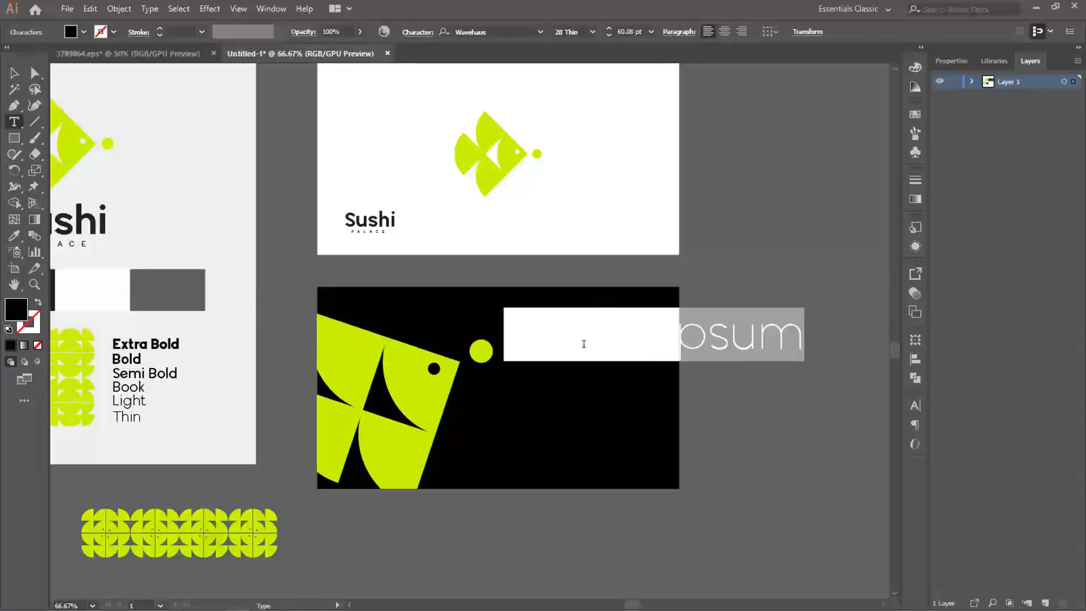
text(John DOe)
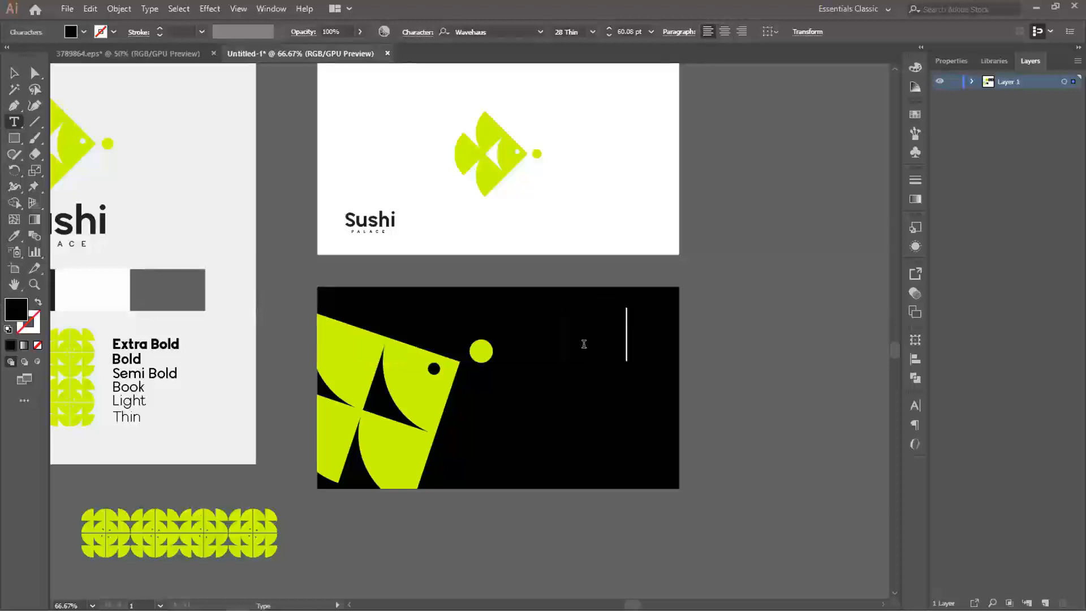
key(Escape)
- Make the cardholder's name white (ffffff) in Wavehaus 128 Bold and change the surname's second letter to lowercase
triple_click(671, 323)
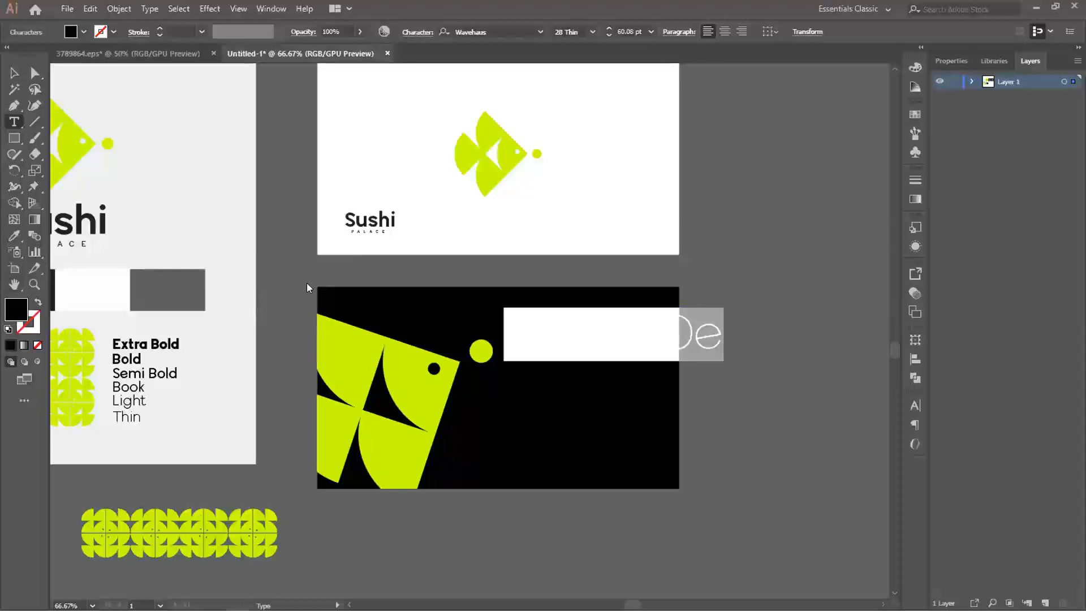
drag(36, 73, 4, 27)
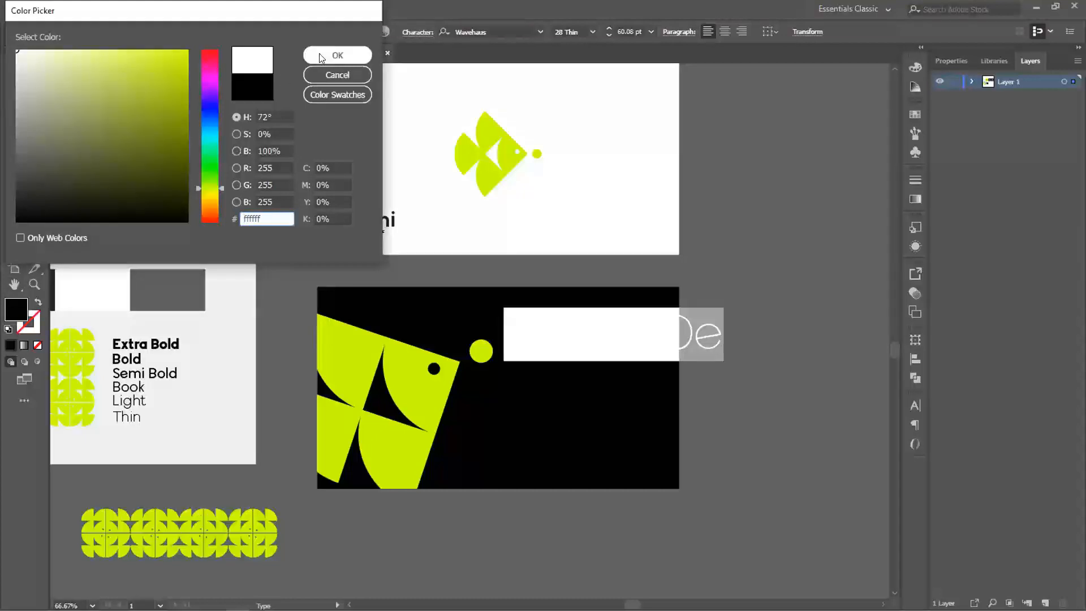
click(338, 55)
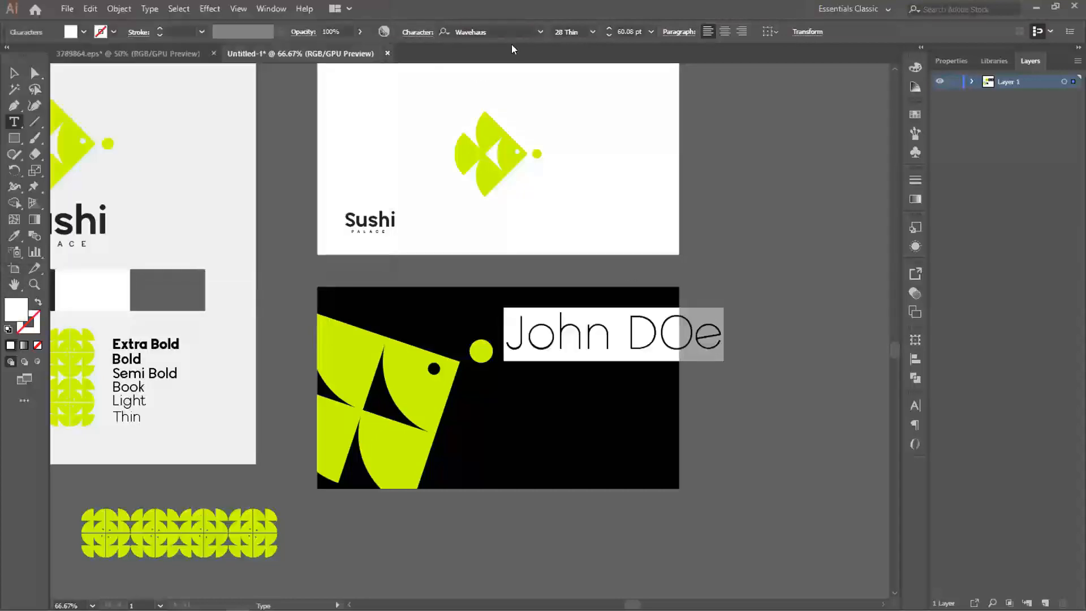
click(592, 33)
click(670, 332)
drag(654, 334, 687, 334)
text(0)
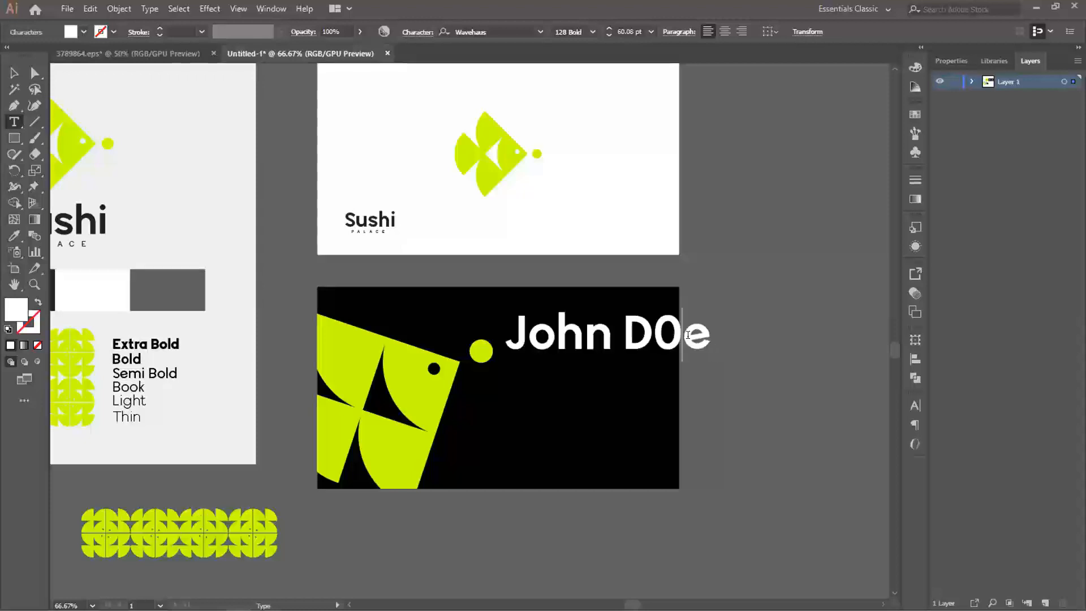
key(BackSpace)
text(o)
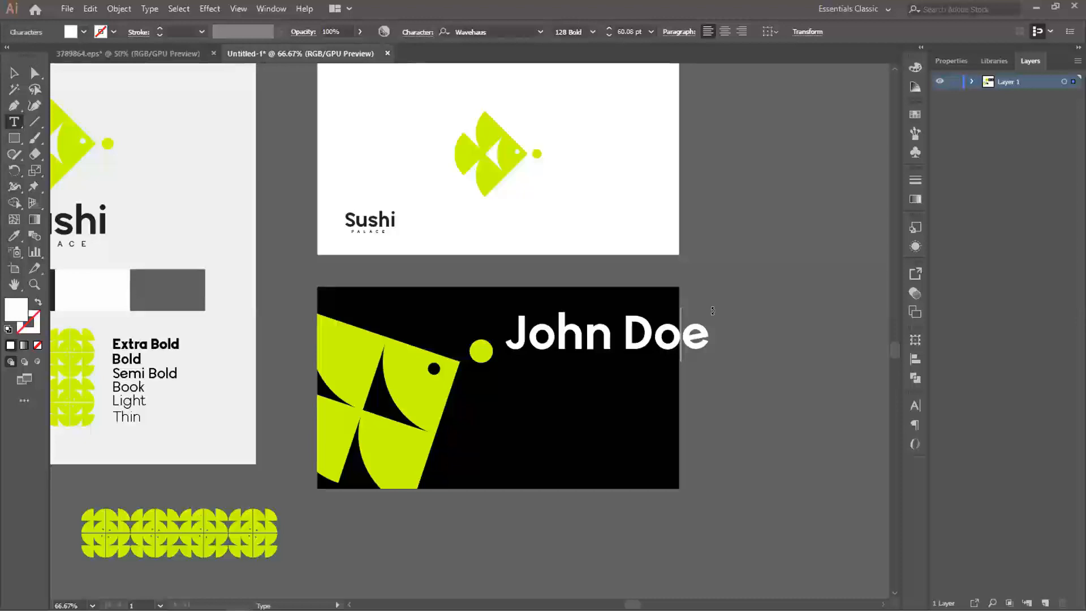
- Scale the cardholder's name down to fit inside the black card and line it up with the green dot
key(Escape)
drag(708, 308, 655, 323)
click(720, 347)
drag(559, 343, 516, 291)
click(776, 361)
scroll(536, 322, up, 1)
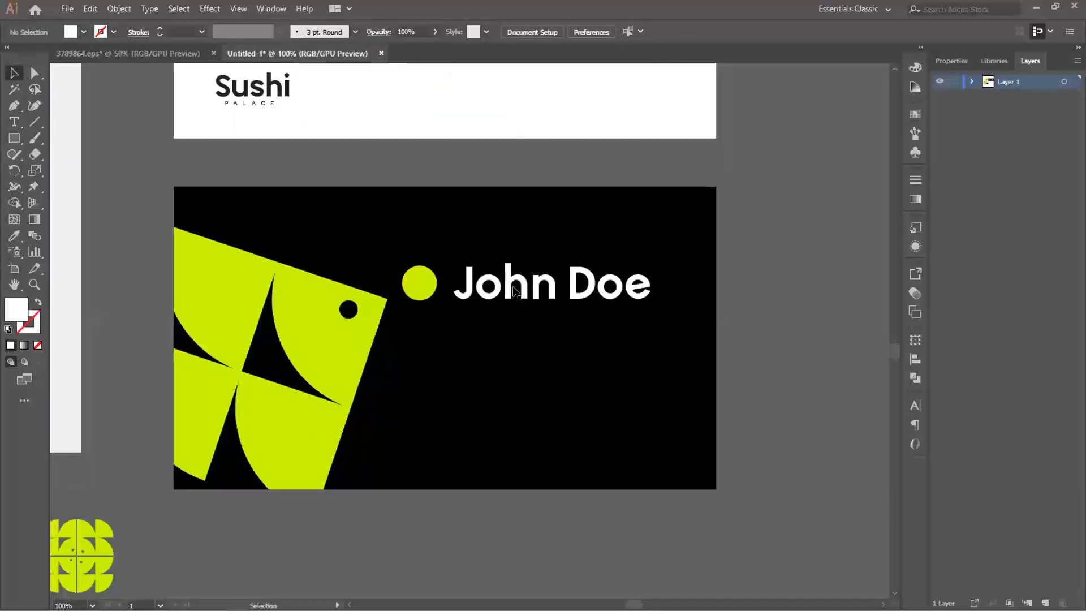
- Duplicate the name text directly below itself and replace the copy's wording with "Director"
click(513, 289)
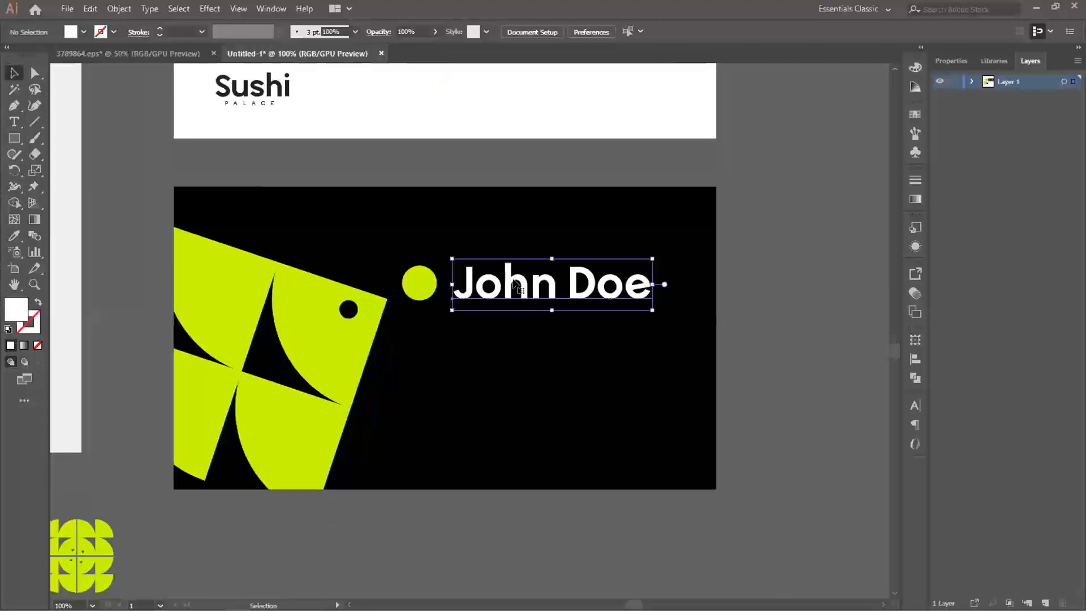
drag(511, 281, 509, 322)
key(t)
click(509, 315)
key(ctrl+a)
text(Dire)
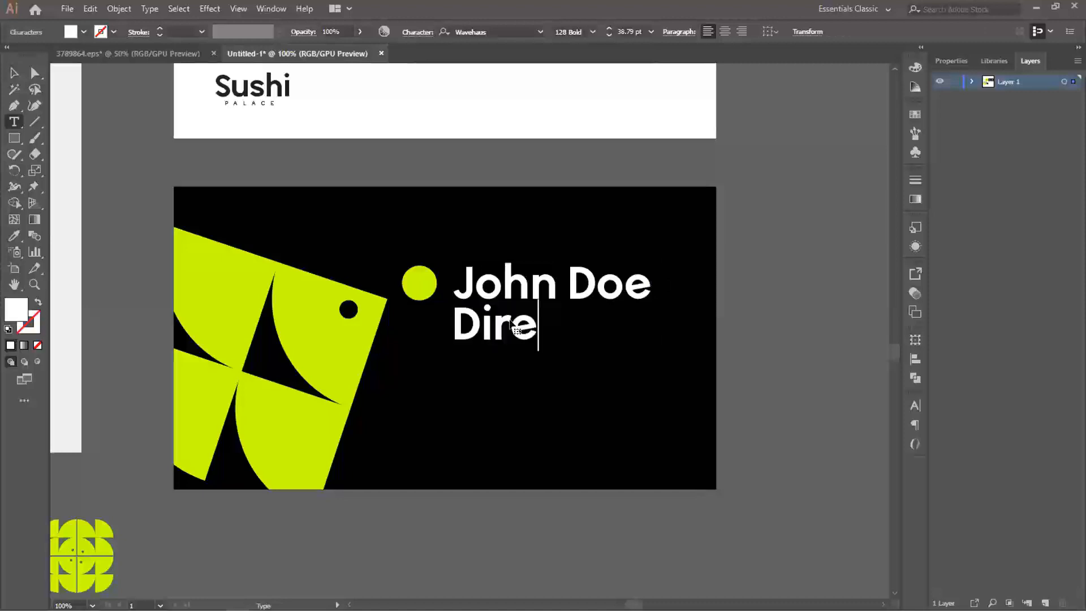
text(ctor)
- Set "Director" in the 66 Book weight, scale it down to 17.52 pt and place it just under the name
key(ctrl+a)
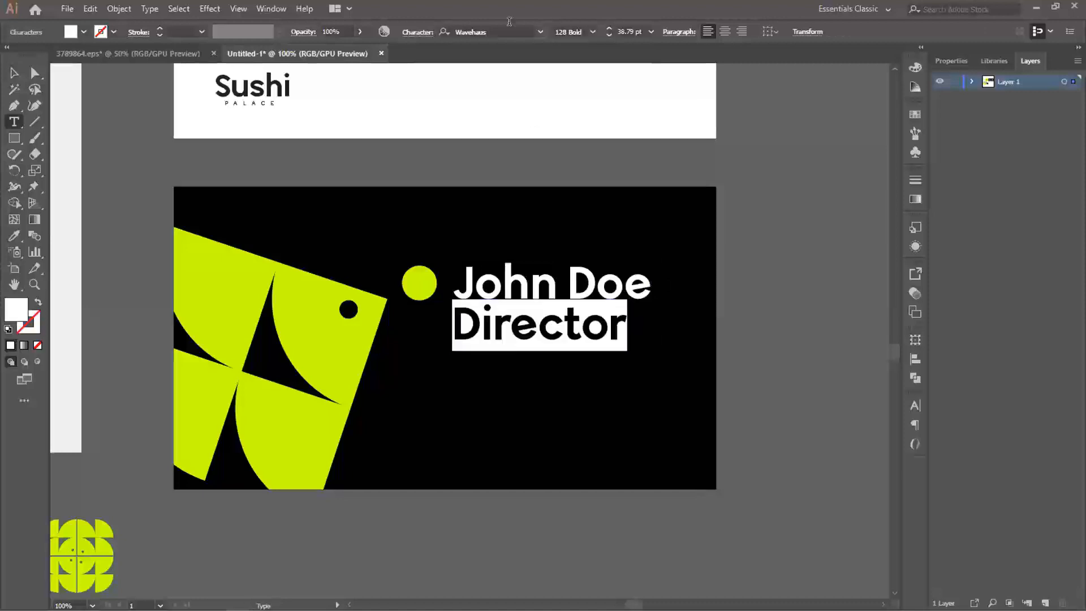
click(592, 33)
click(573, 72)
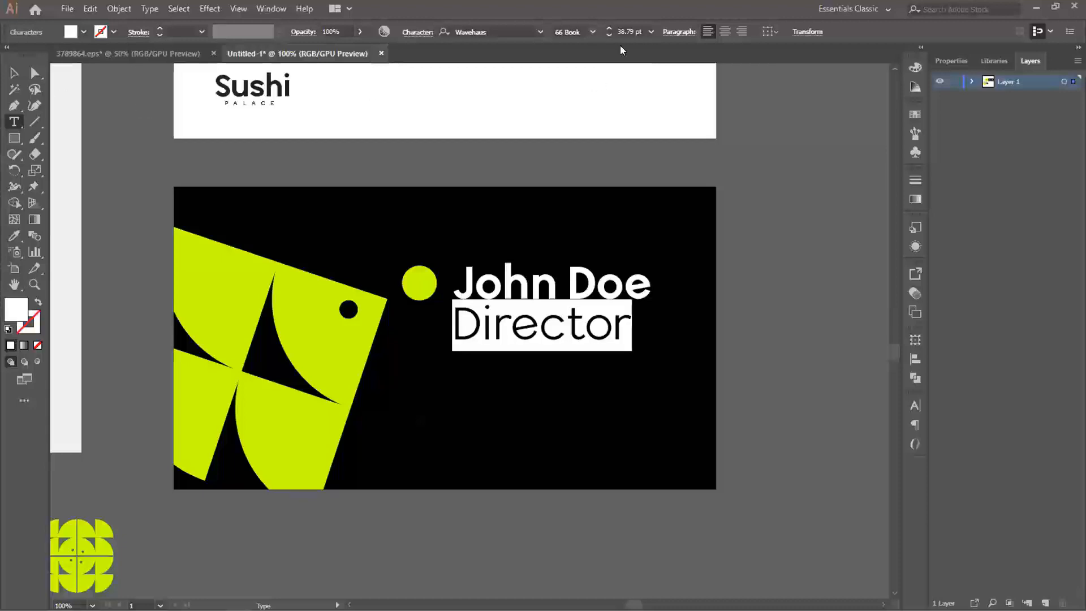
click(14, 72)
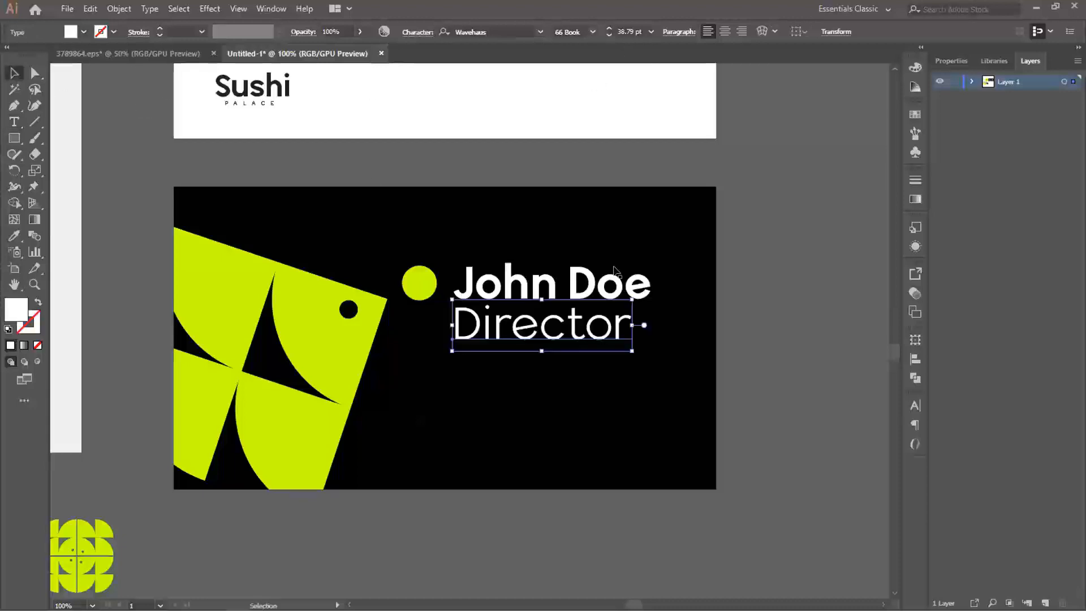
drag(603, 303, 485, 308)
click(776, 334)
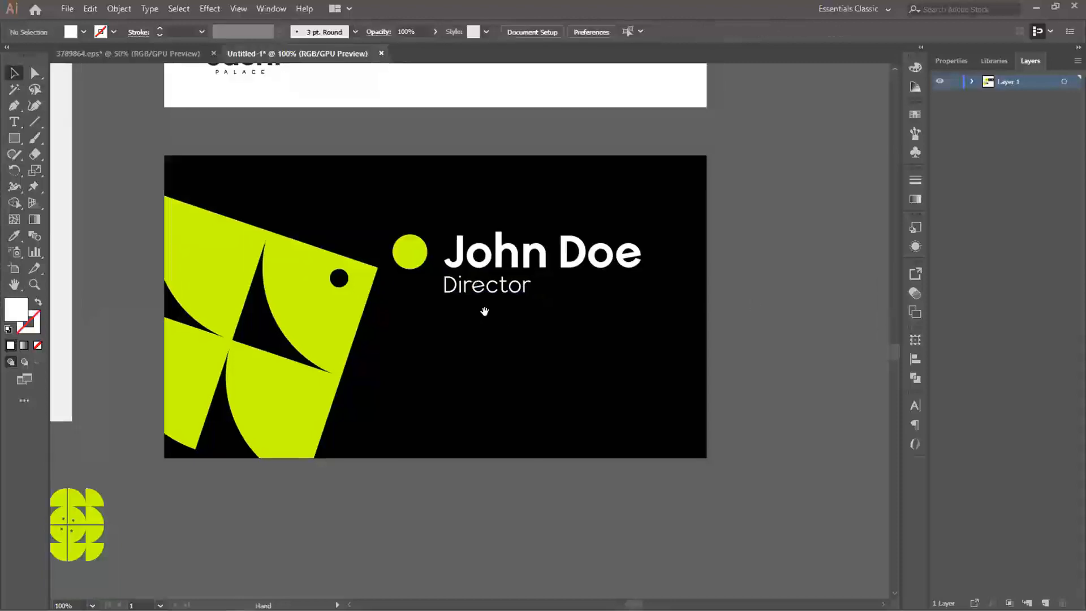
- Recolor the black card's background rectangle with the dark charcoal sampled from the brand board's palette
click(485, 290)
click(555, 361)
drag(477, 244, 601, 434)
drag(421, 426, 757, 338)
key(i)
click(207, 255)
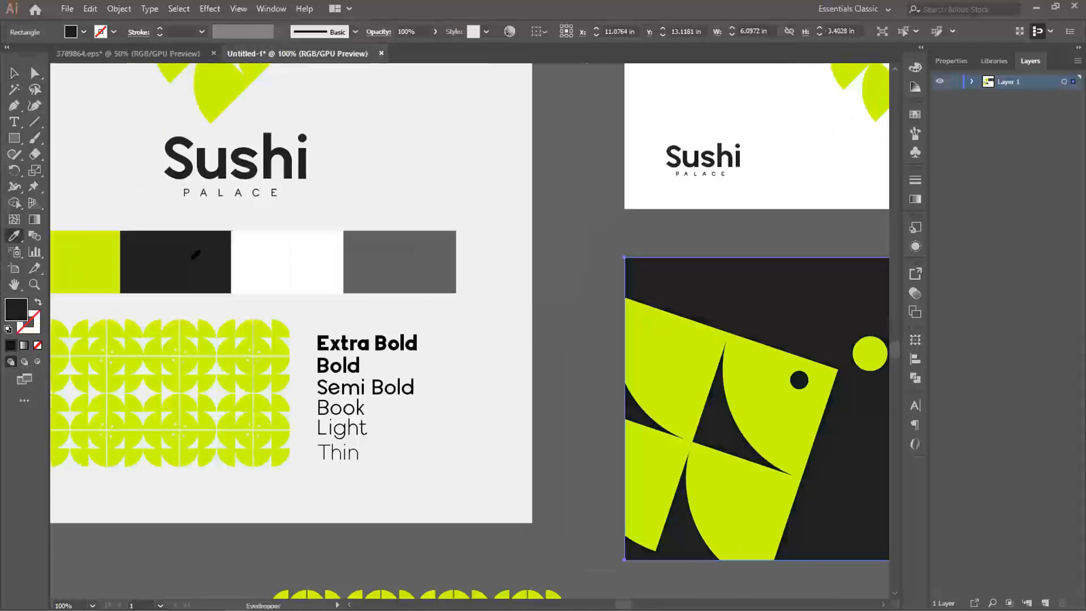
key(v)
drag(810, 414, 414, 397)
key(ctrl+shift+a)
- Duplicate the "Director" text lower on the dark card and replace the copy's wording with the contact's phone number
click(561, 375)
drag(560, 380, 571, 365)
click(826, 400)
drag(522, 354, 523, 409)
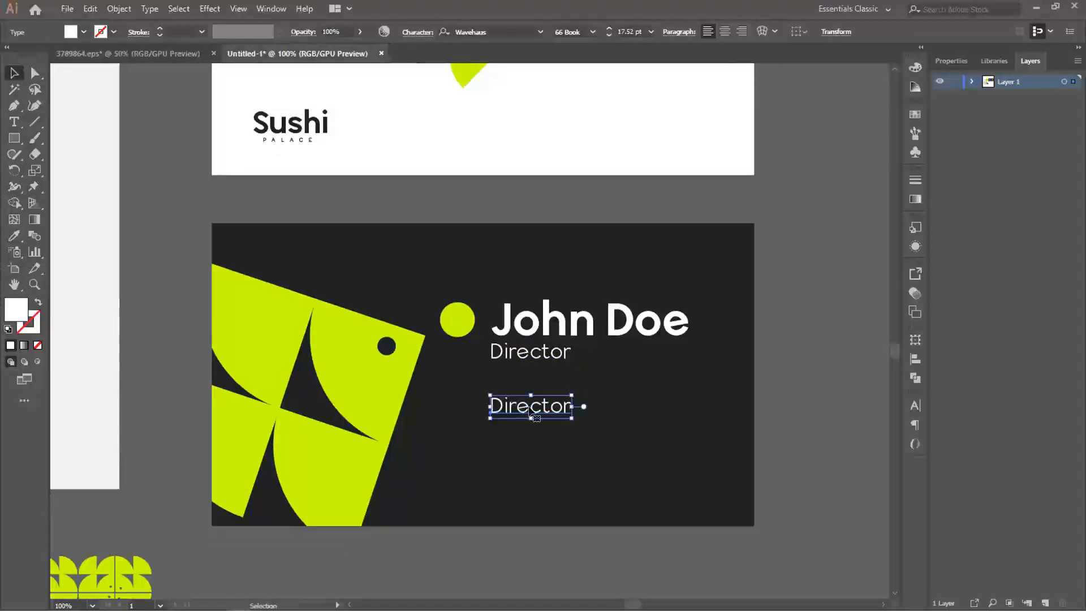
double_click(535, 410)
double_click(535, 405)
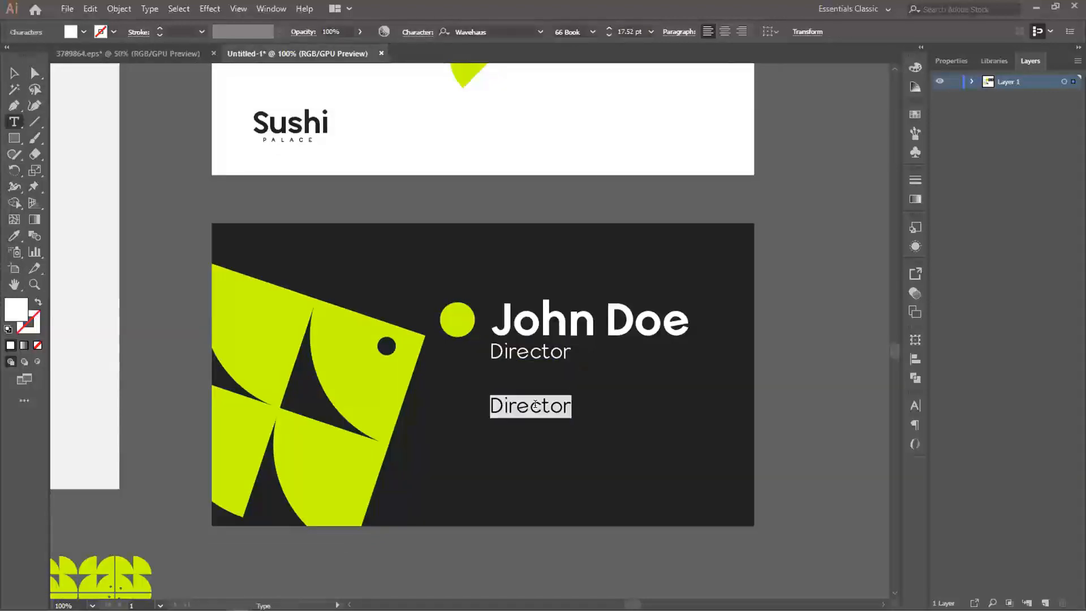
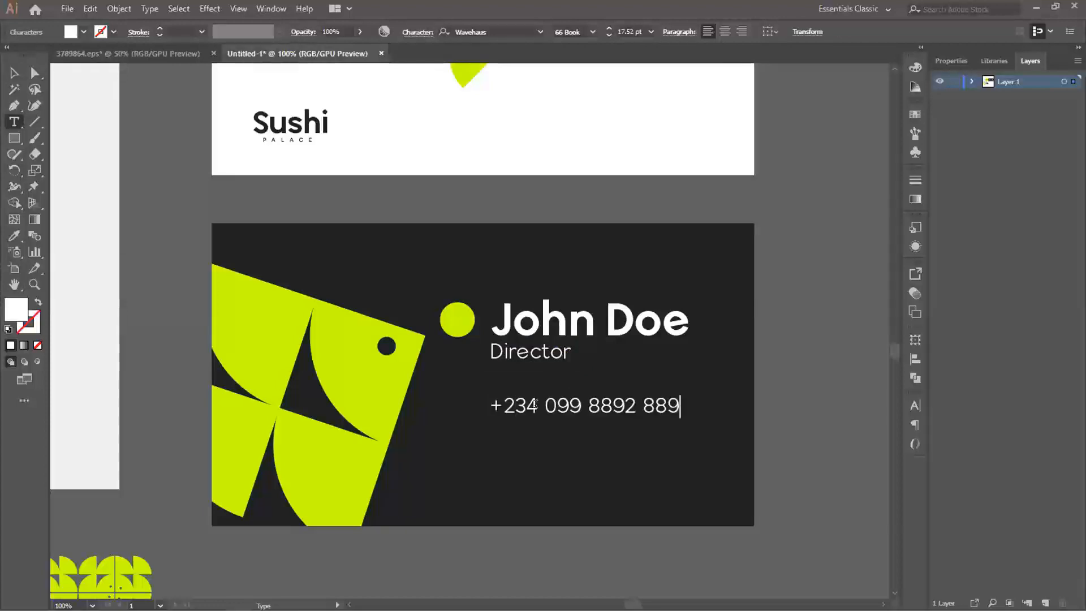
key(Escape)
- Duplicate the phone number line below itself and replace the copy with the contact's e-mail address
alt+drag(557, 411, 559, 443)
double_click(556, 434)
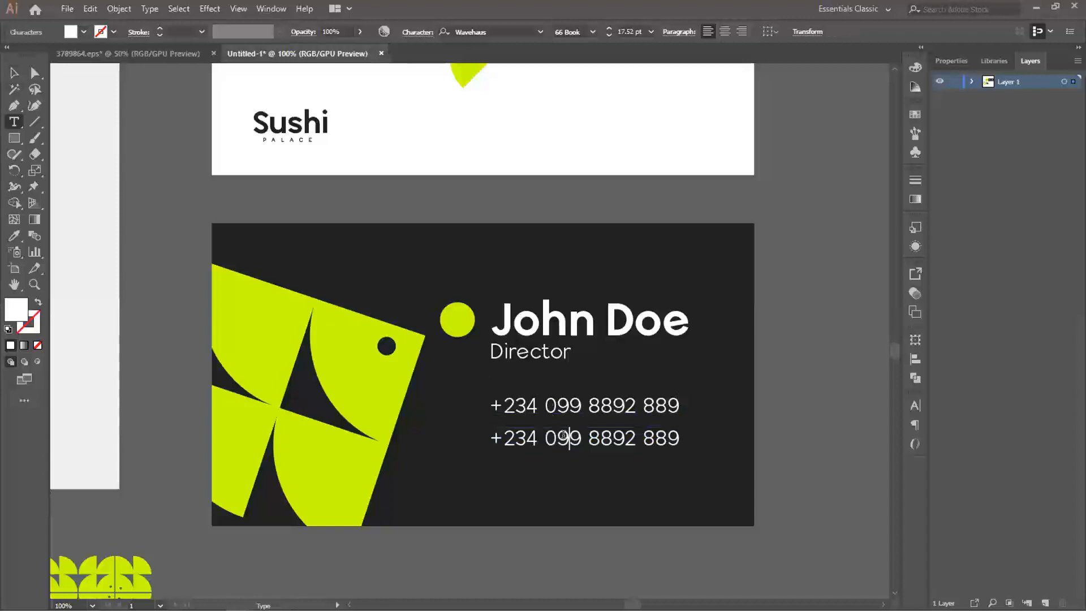
key(ctrl+a)
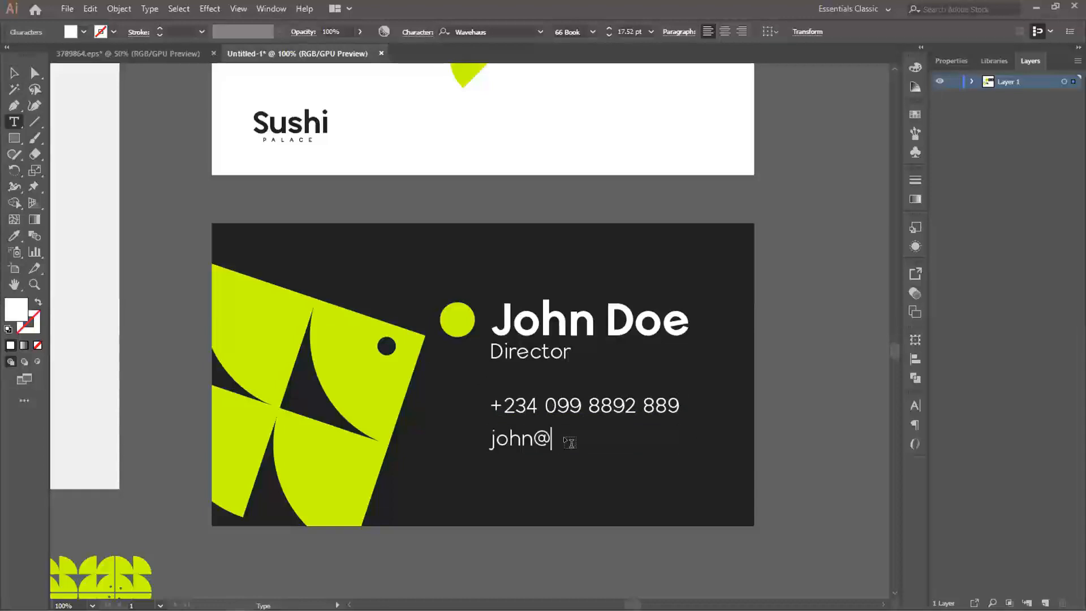
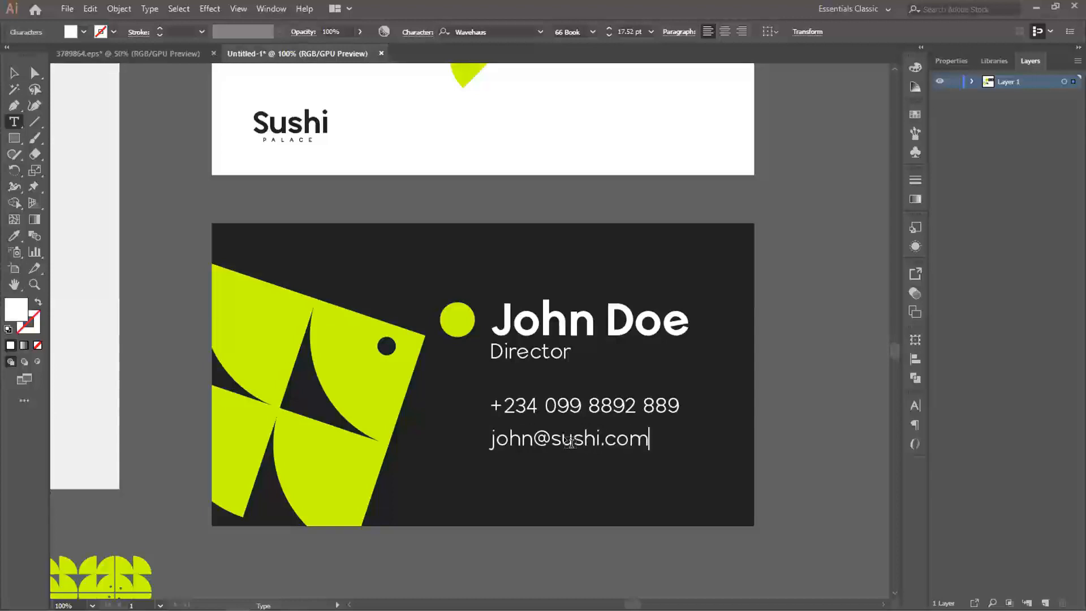
key(Escape)
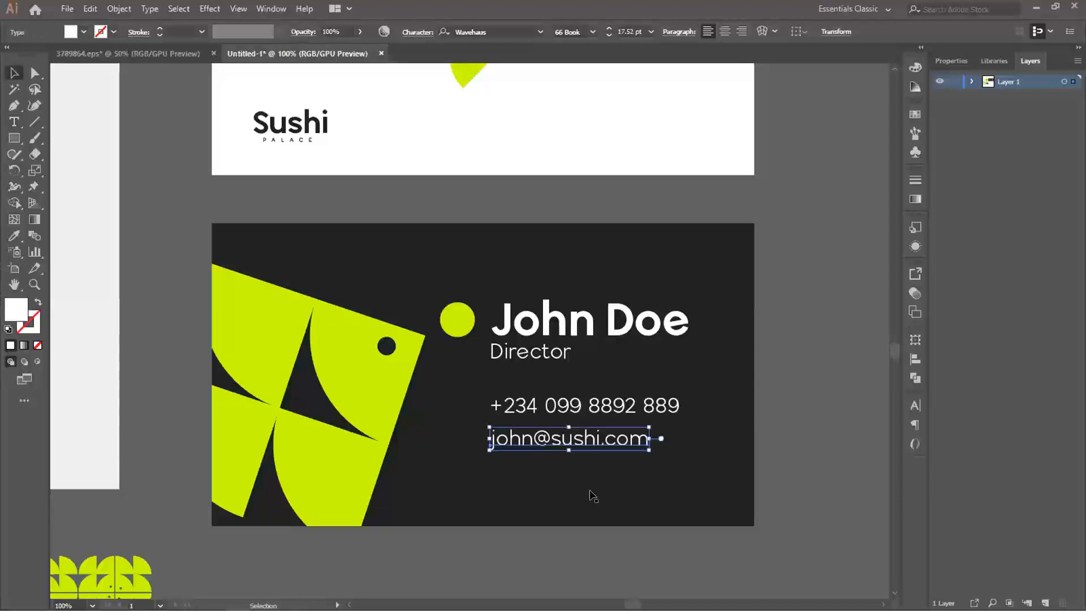
- Scale the phone and e-mail lines together down to 14.31 pt and move them up closer to "Director"
shift+click(556, 410)
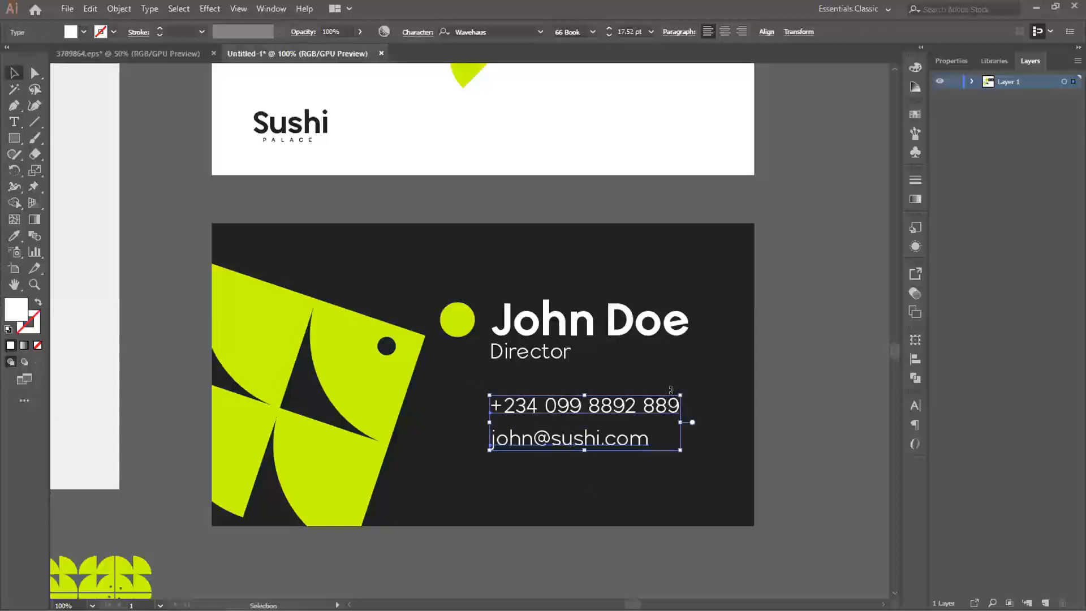
drag(679, 395, 645, 405)
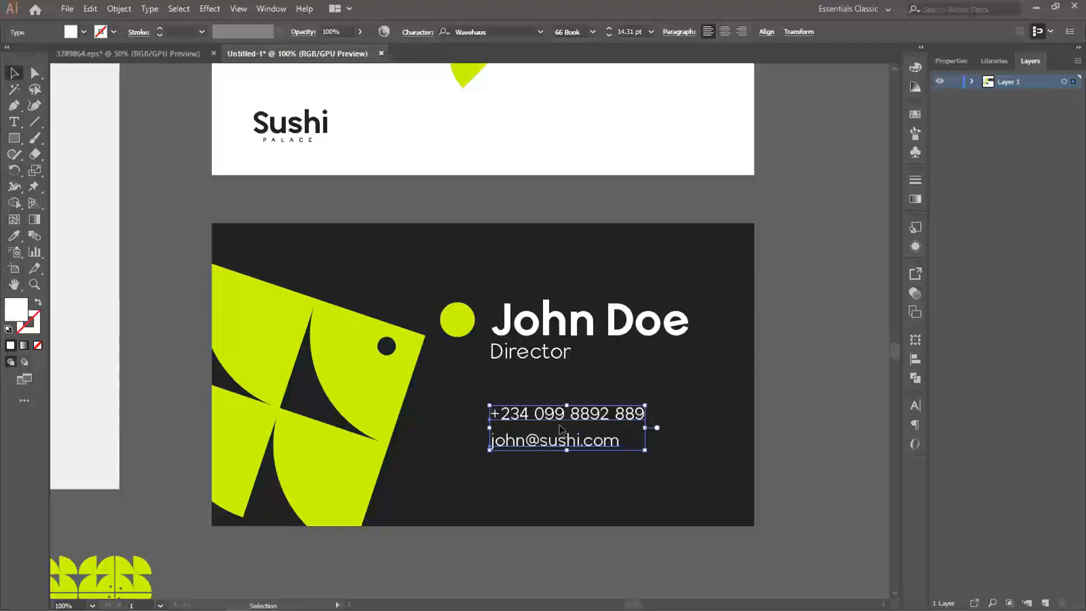
drag(548, 417, 548, 398)
click(647, 409)
- Examine the layout of the business card pair alongside the brand board and the logo variations
scroll(647, 409, down, 1)
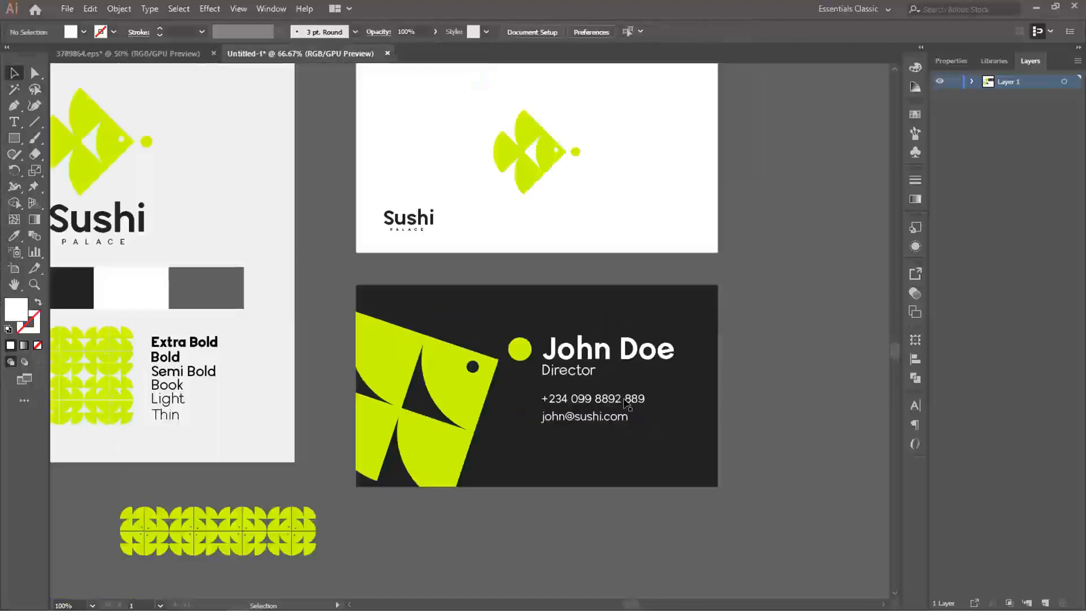
drag(596, 345, 582, 394)
drag(602, 316, 508, 307)
scroll(522, 307, down, 1)
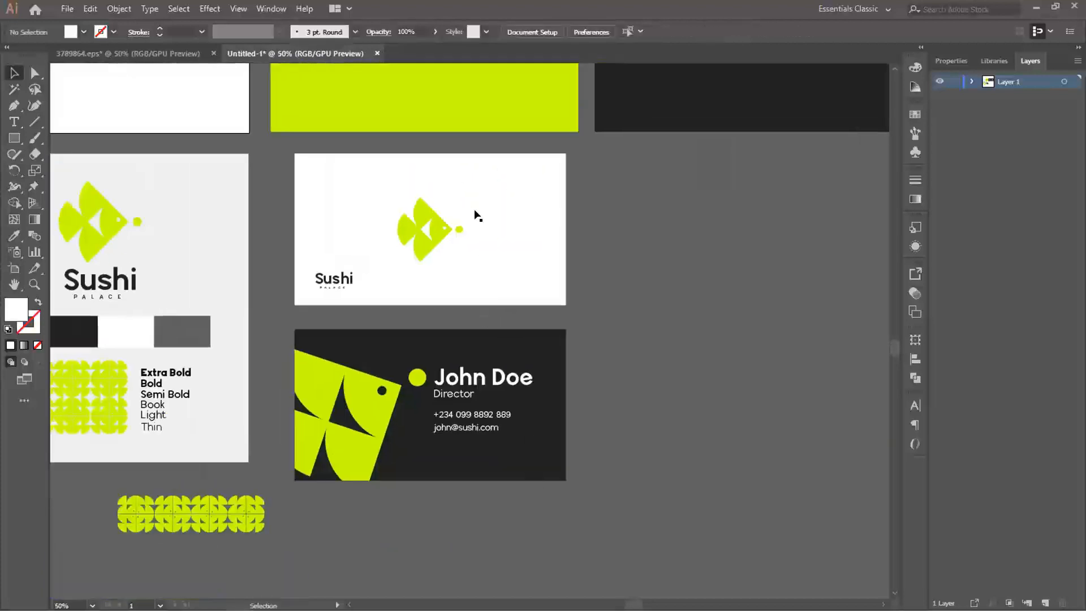
drag(558, 290, 379, 292)
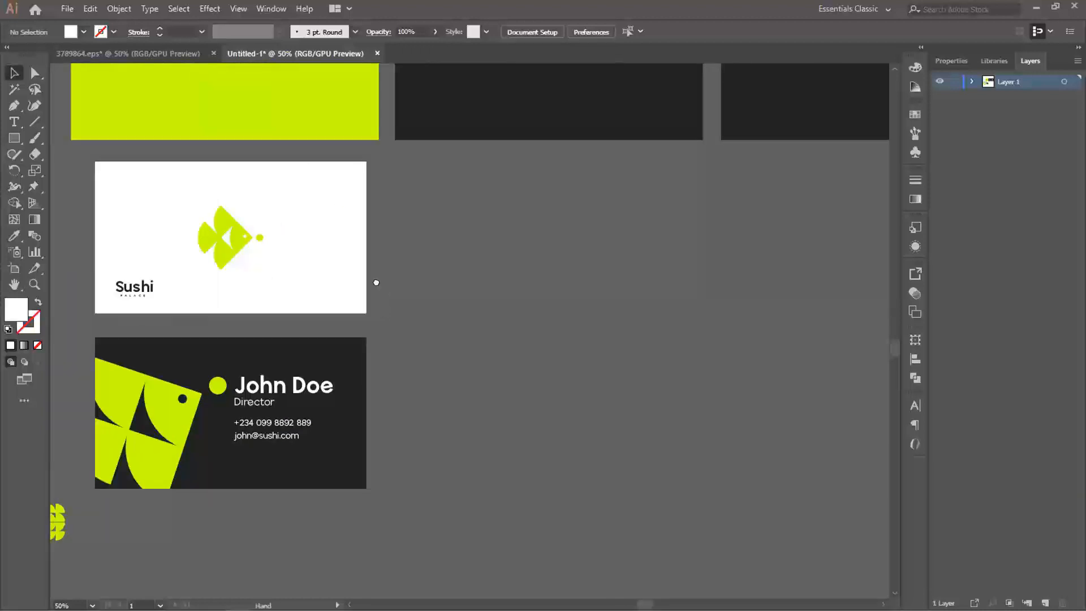
drag(380, 313, 376, 277)
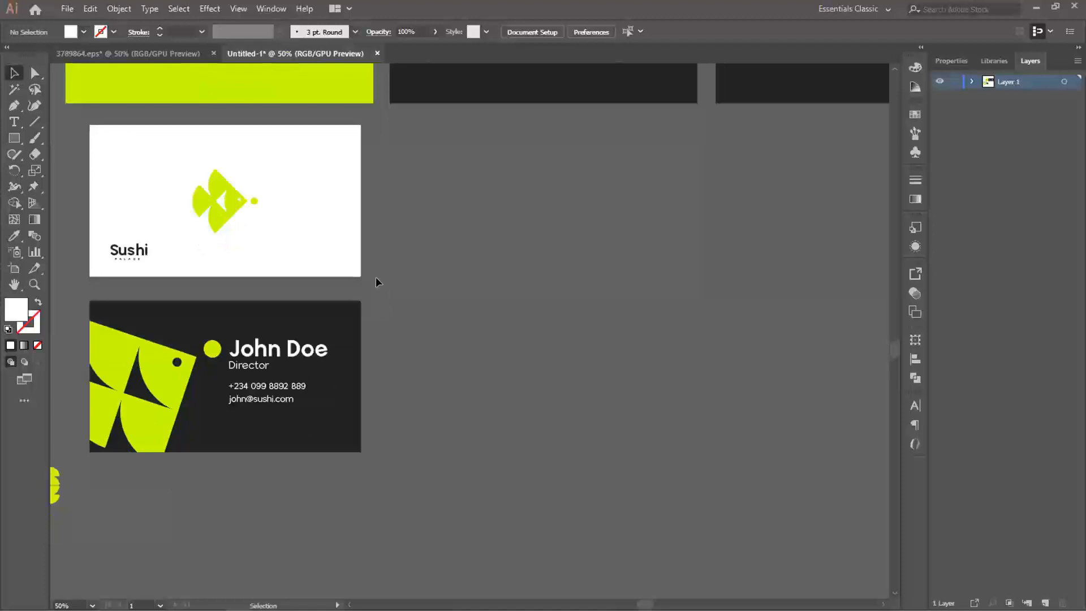
alt+scroll(435, 229, down, 2)
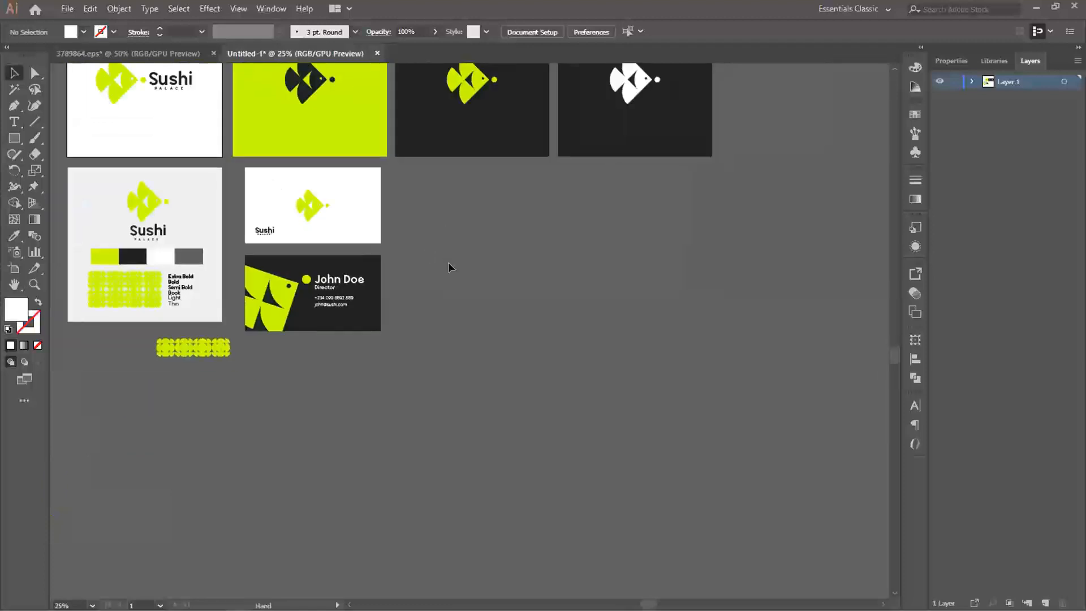
- Draw a white portrait rectangle about 10.42 × 14.57 in beside the business cards as a letterhead page
drag(424, 249, 382, 262)
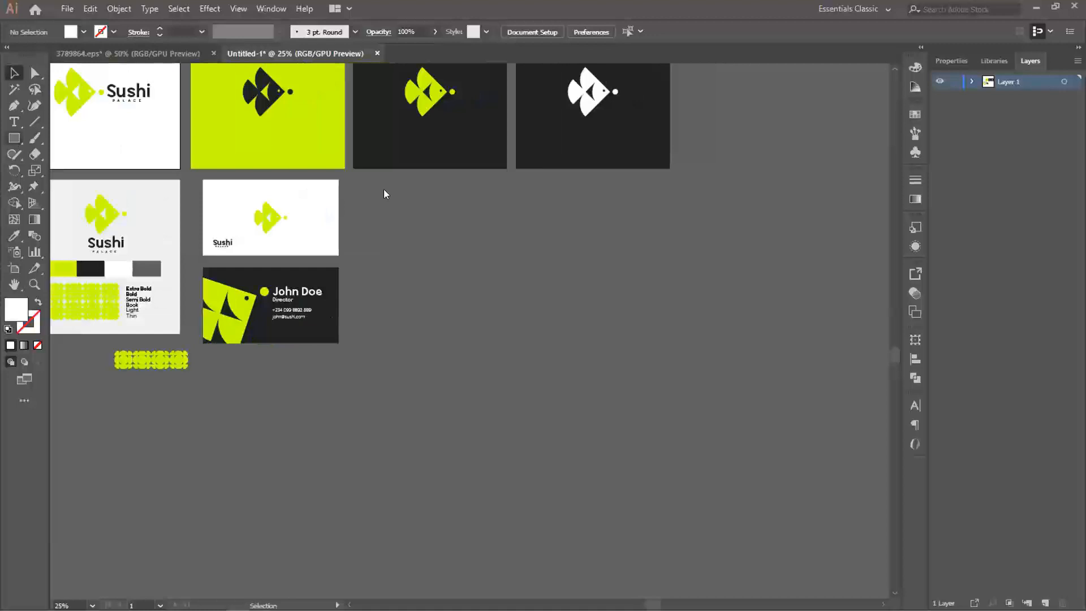
key(m)
drag(356, 187, 587, 508)
key(v)
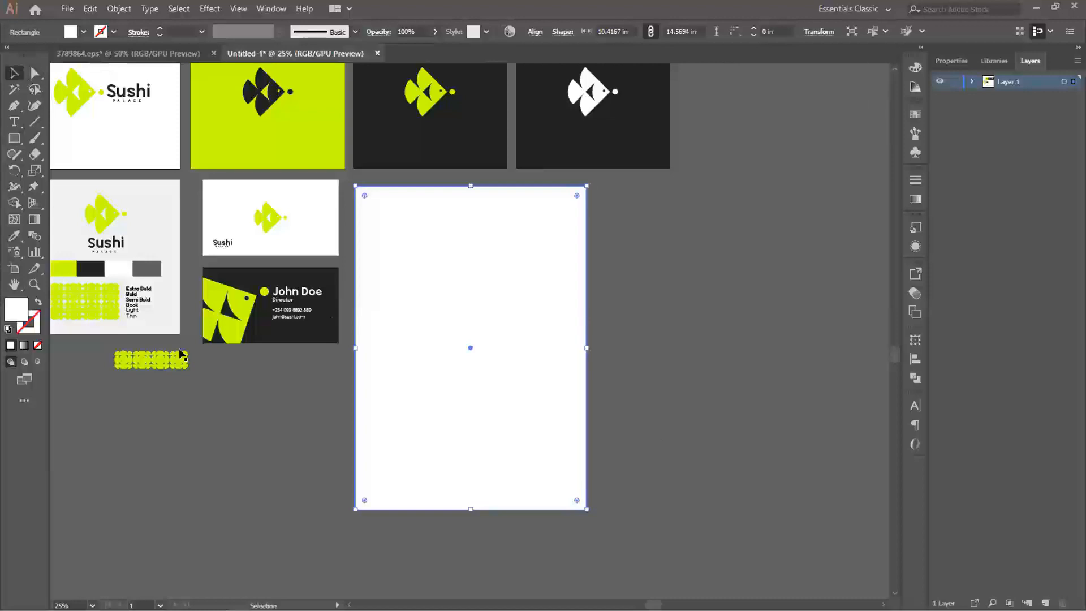
- Move the loose green pattern strip onto the lower edge of the white page and enlarge it to nearly the page width
drag(158, 361, 419, 481)
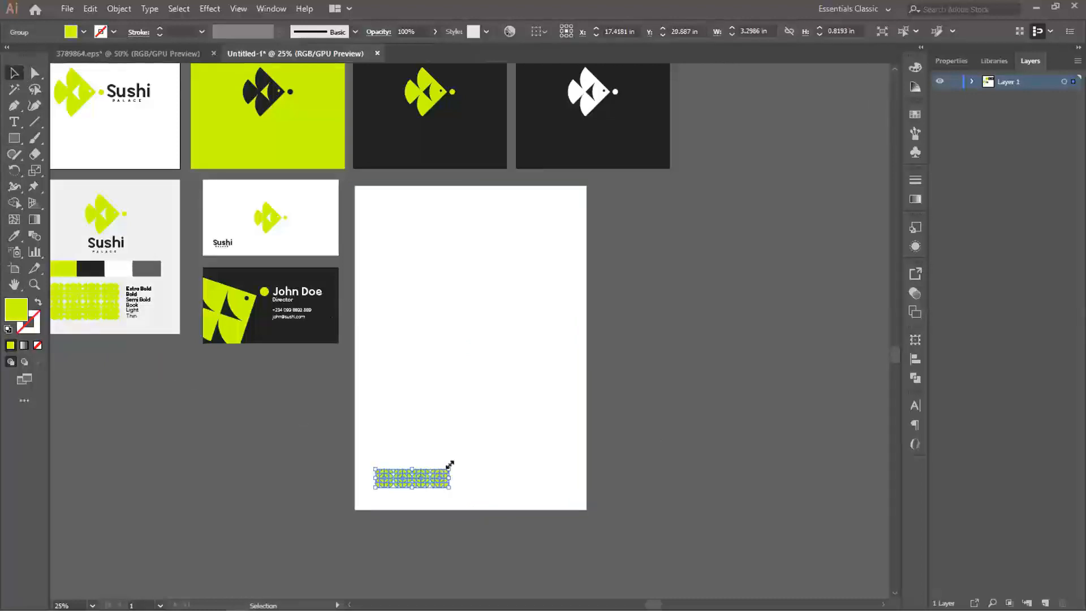
drag(485, 461, 537, 450)
drag(442, 478, 561, 500)
click(635, 490)
scroll(611, 513, up, 1)
click(695, 495)
drag(633, 483, 635, 481)
click(720, 481)
scroll(605, 434, down, 1)
- Lay a copy of the white page rectangle over the green pattern and clip the pattern to it with a clipping mask
click(598, 376)
drag(598, 374, 566, 337)
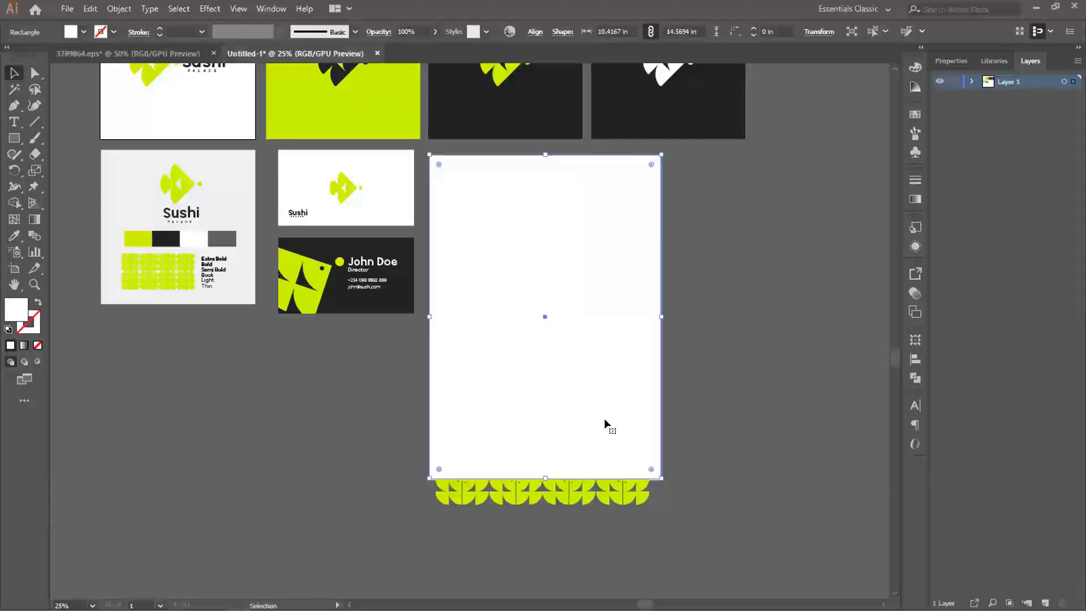
shift+click(478, 484)
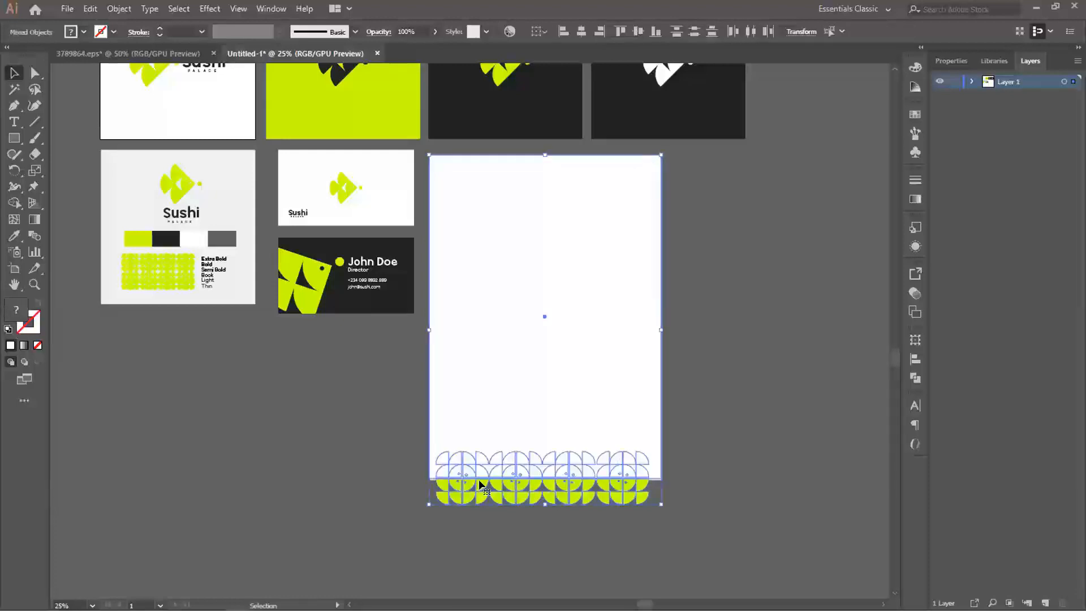
right_click(481, 474)
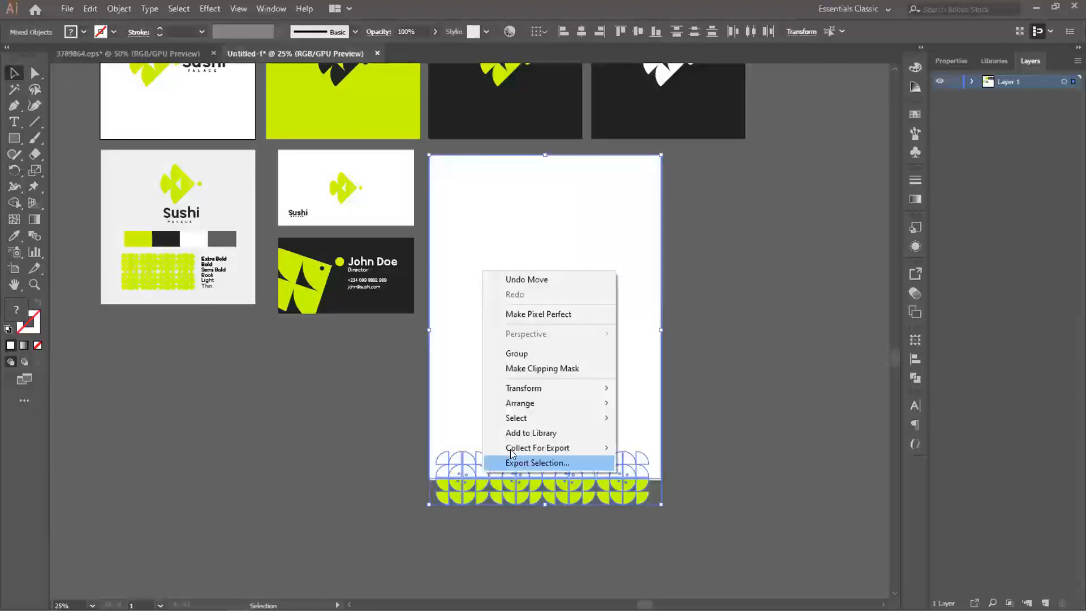
click(524, 369)
click(727, 419)
key(w)
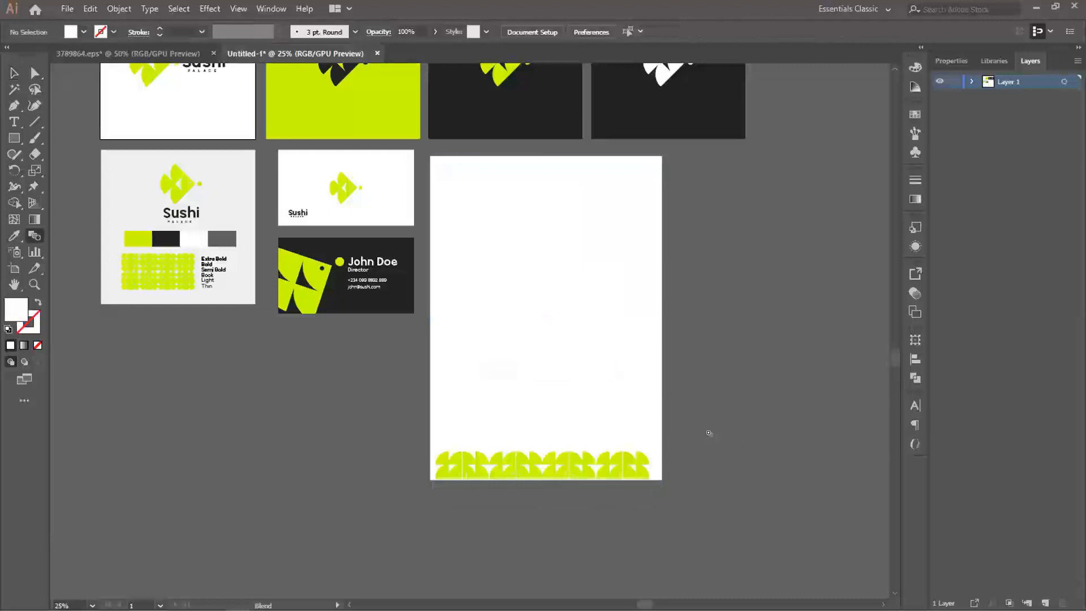
key(v)
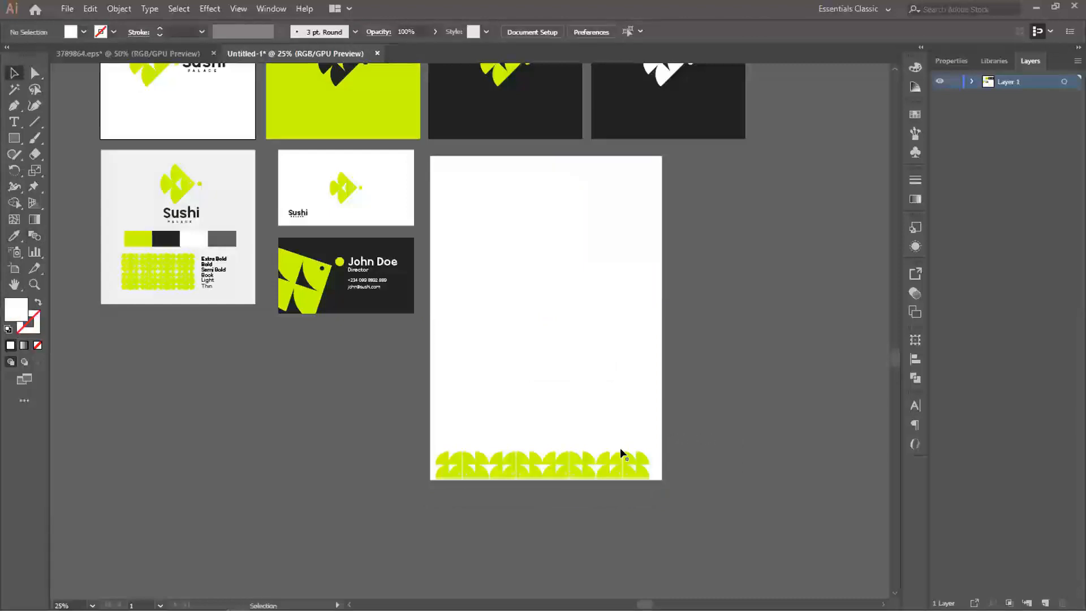
- Nudge the clipped pattern group slightly down toward the page's lower edge
scroll(616, 451, up, 2)
drag(580, 453, 625, 349)
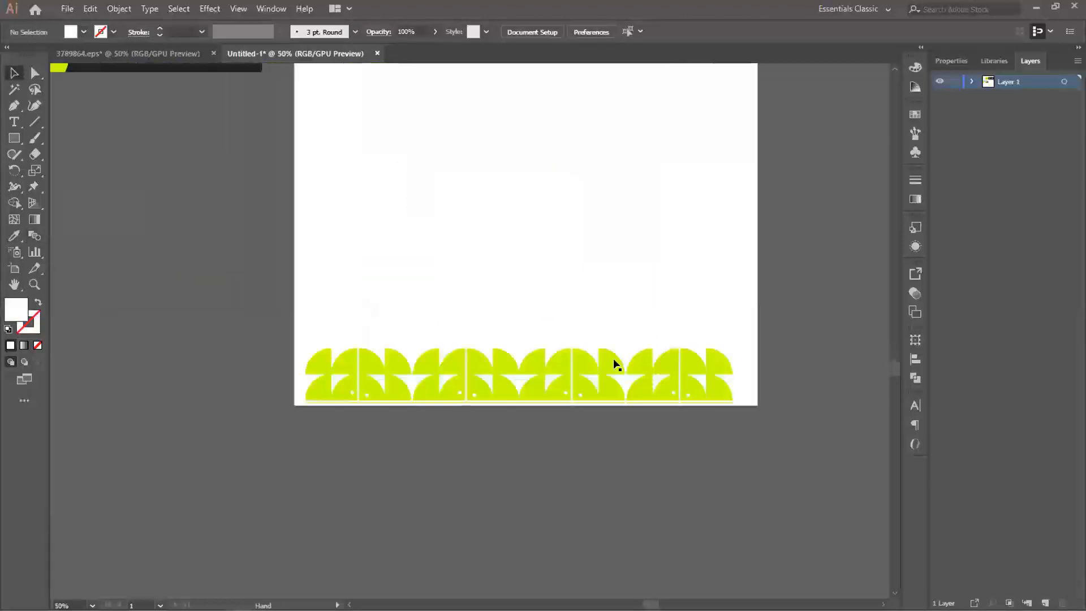
click(555, 389)
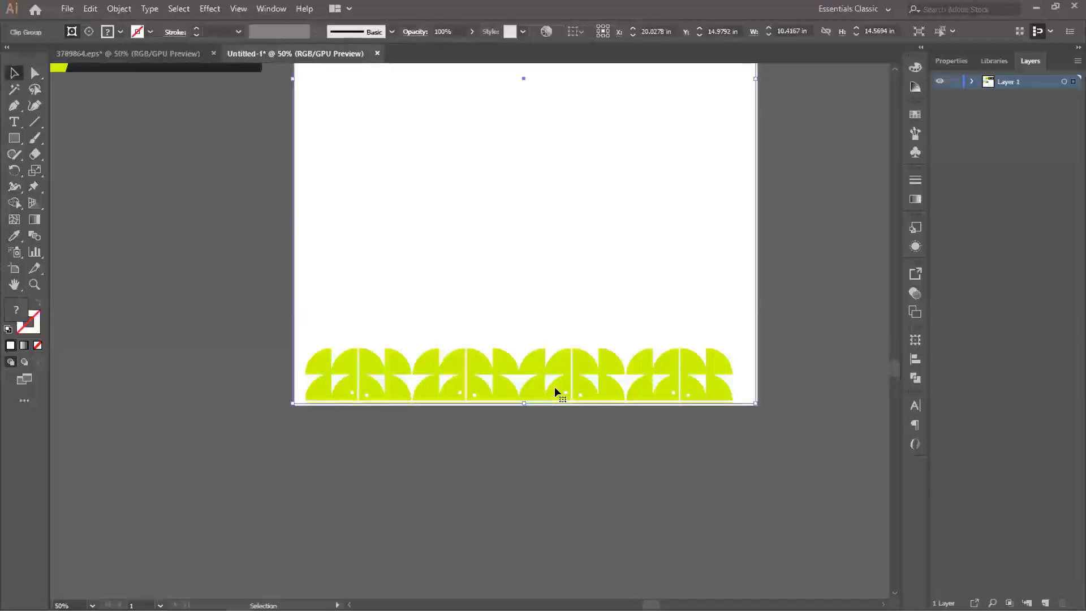
key(Down)
key(Down)
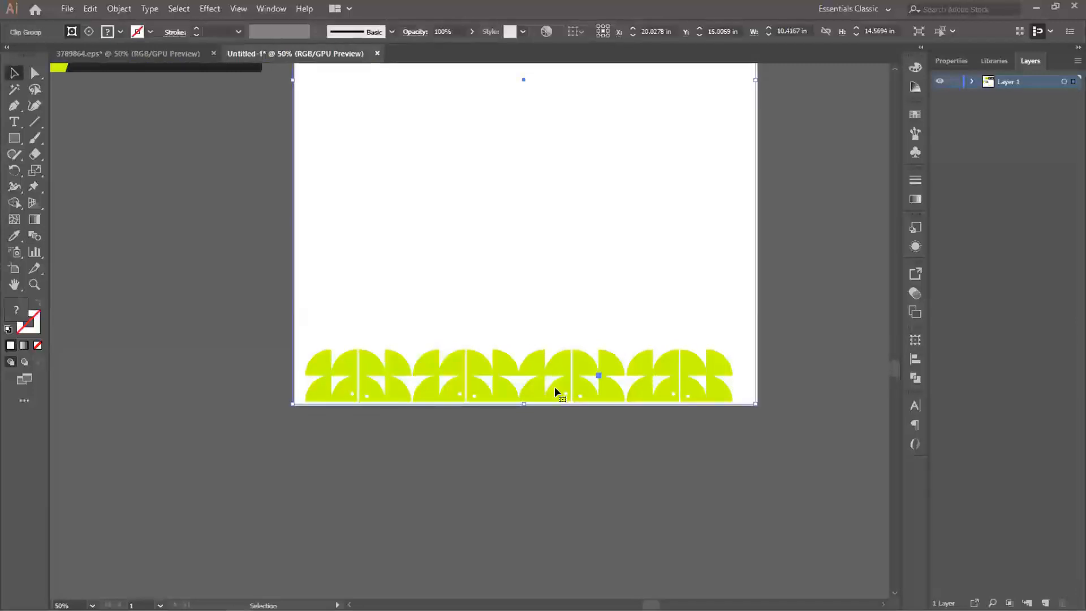
- Isolate the clip group and enlarge the pattern inside it to about 11.71 × 2.91 in, past both page sides
double_click(555, 389)
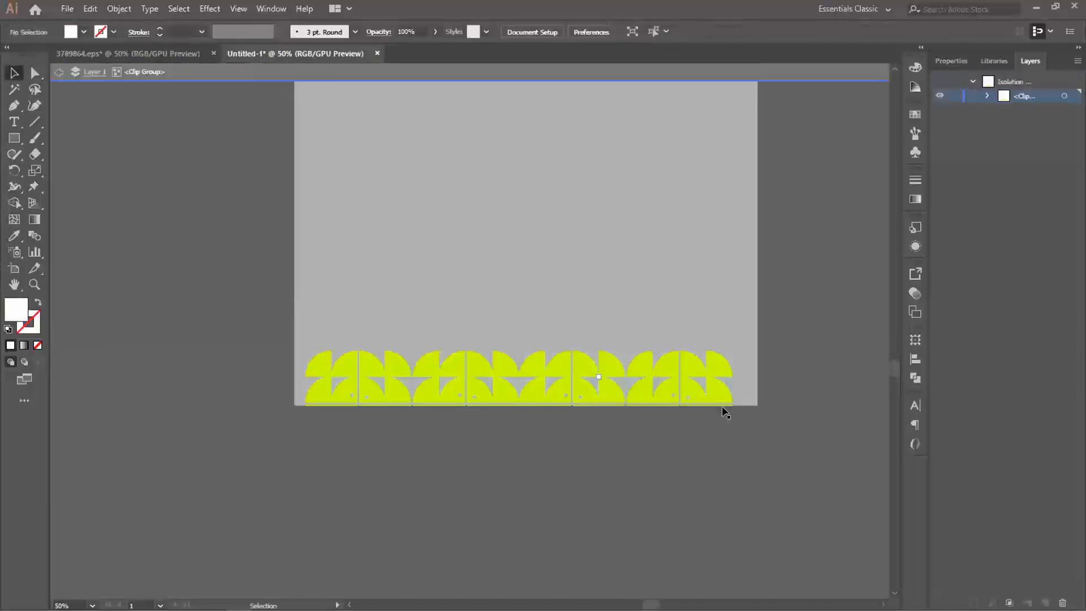
click(636, 386)
drag(732, 455, 777, 474)
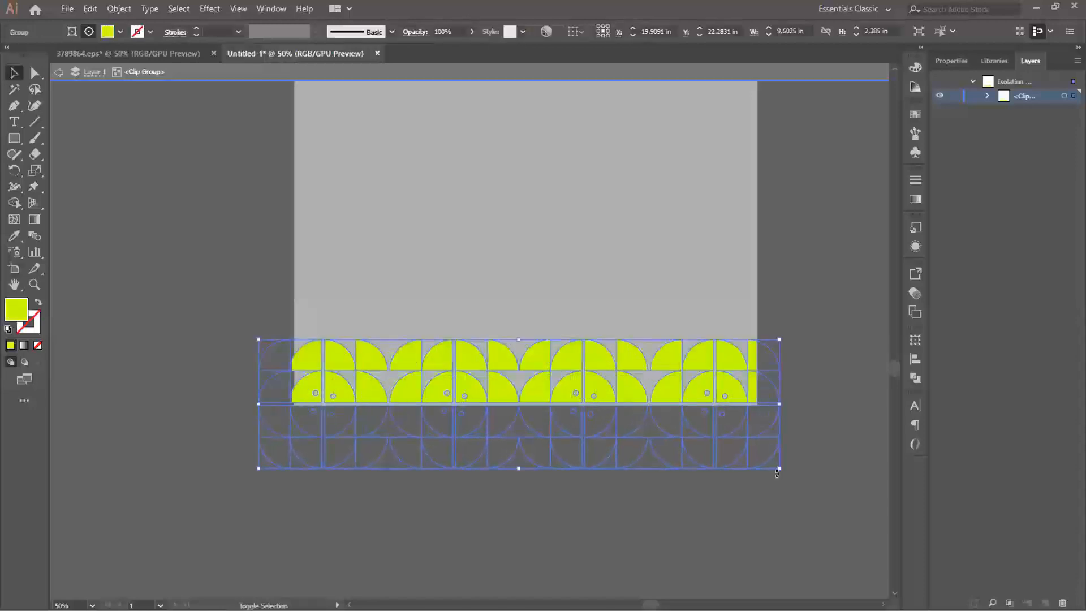
click(810, 410)
key(Escape)
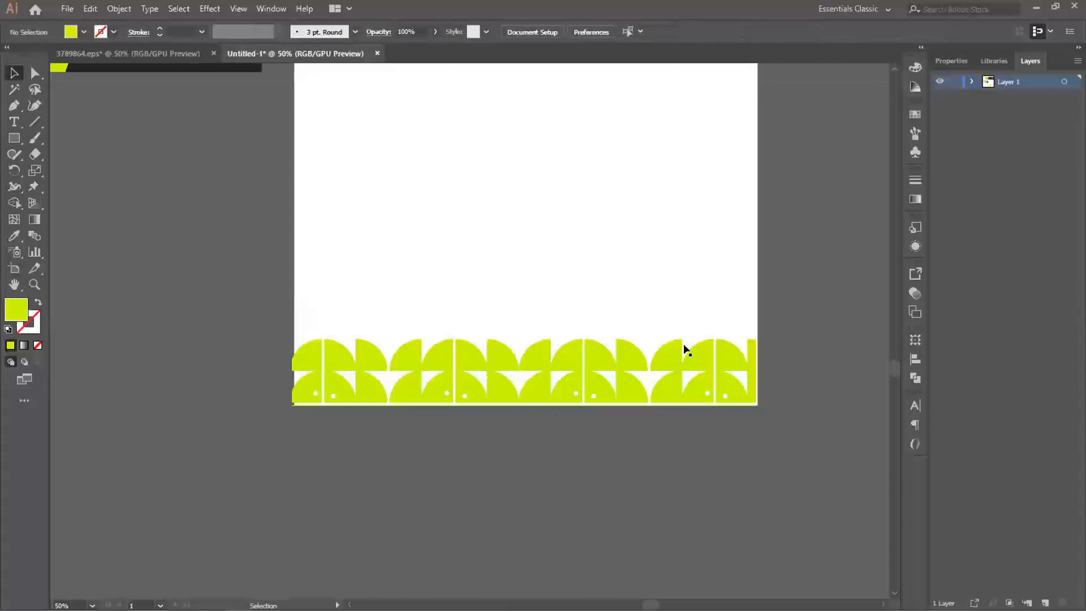
- Nudge the clip group slightly right and down to line it up with the side and lower edges of the page
click(373, 360)
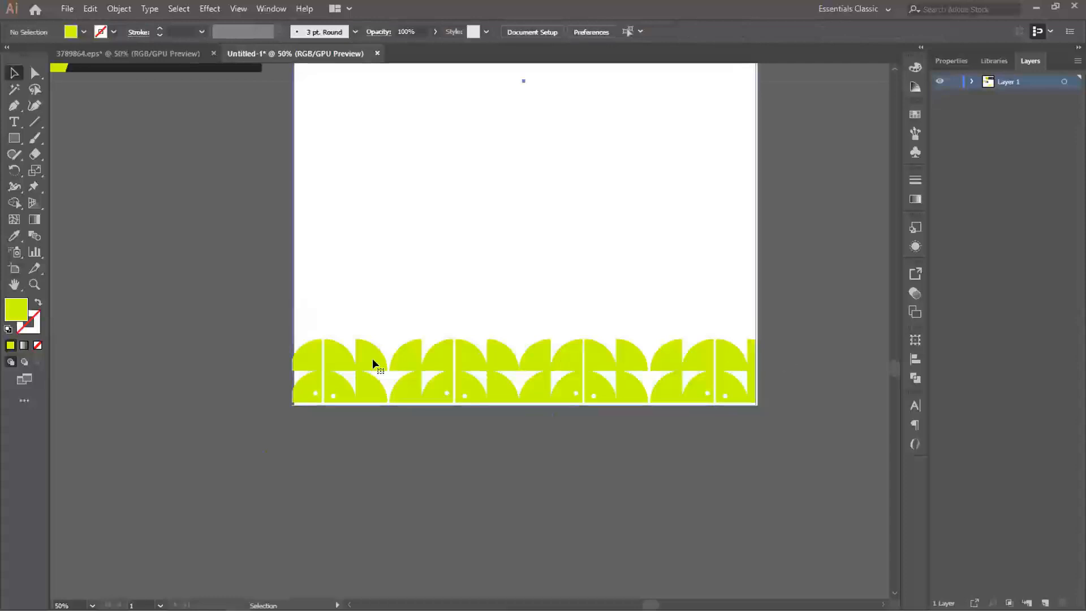
key(Right)
key(Right)
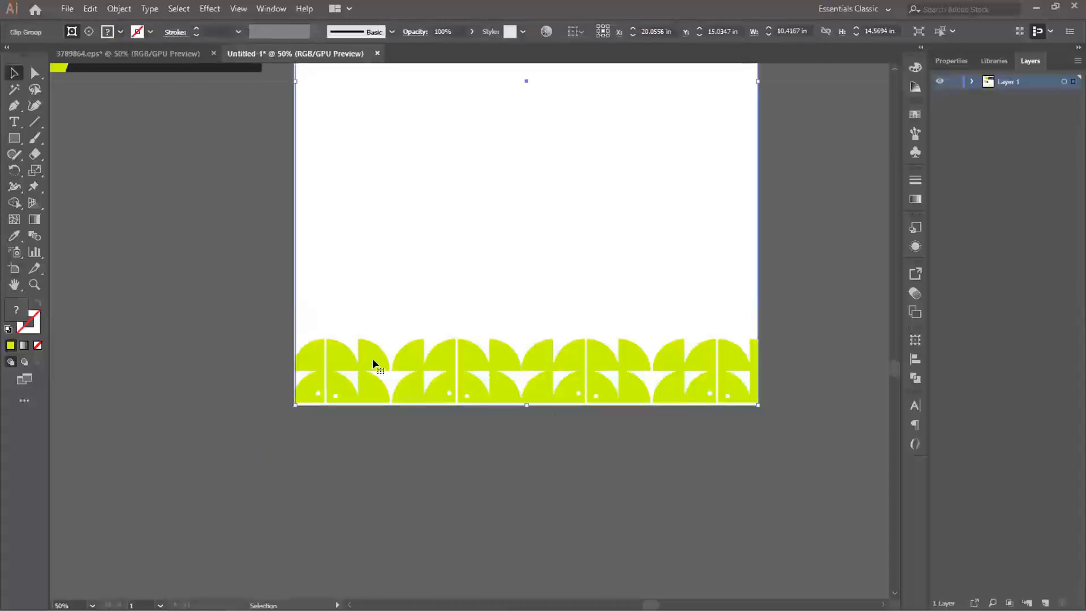
key(Down)
key(Down)
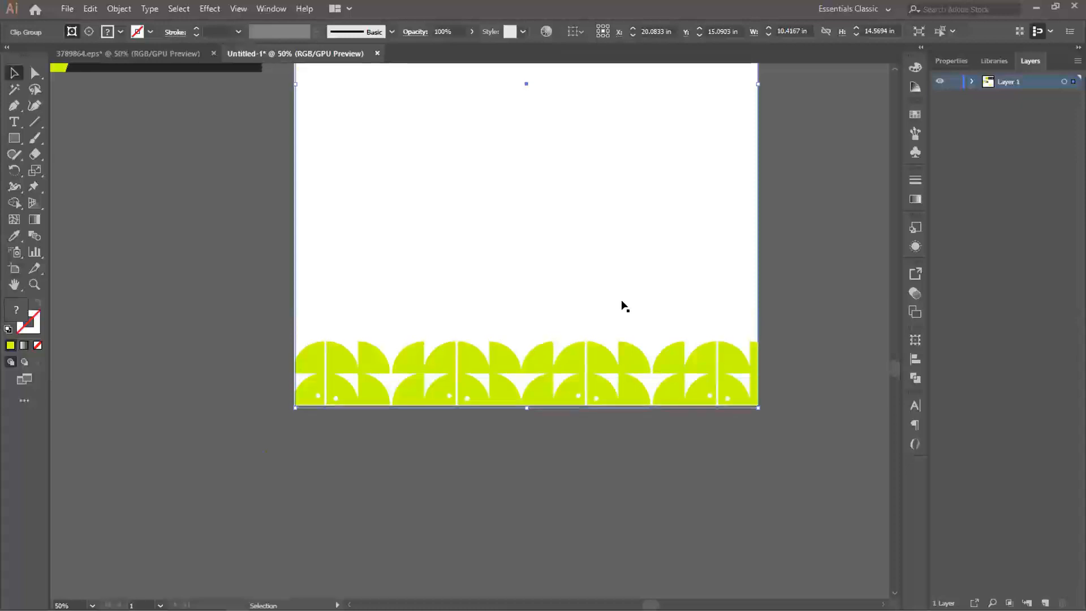
click(624, 308)
scroll(623, 307, down, 1)
drag(589, 228, 545, 347)
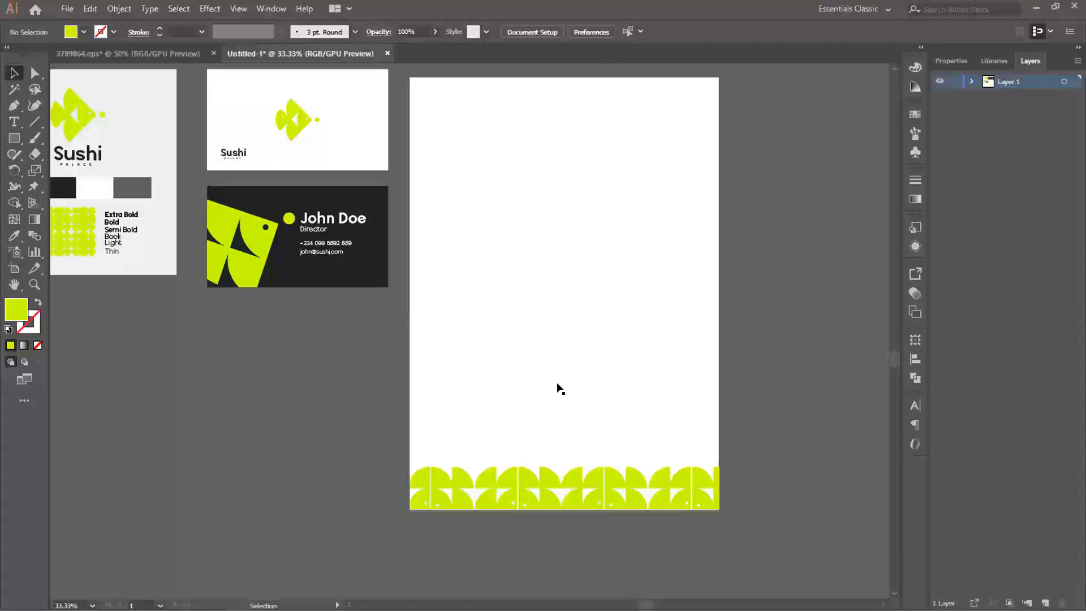
- Isolate the clip group again and enlarge the pattern slightly so its shapes fill out to the page's right edge
double_click(610, 472)
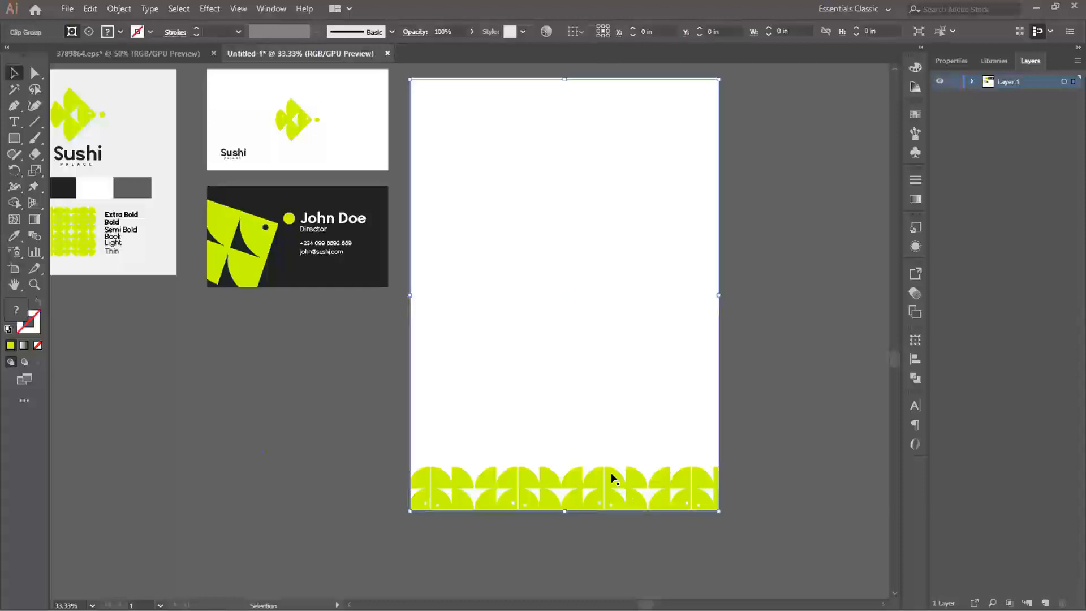
click(611, 476)
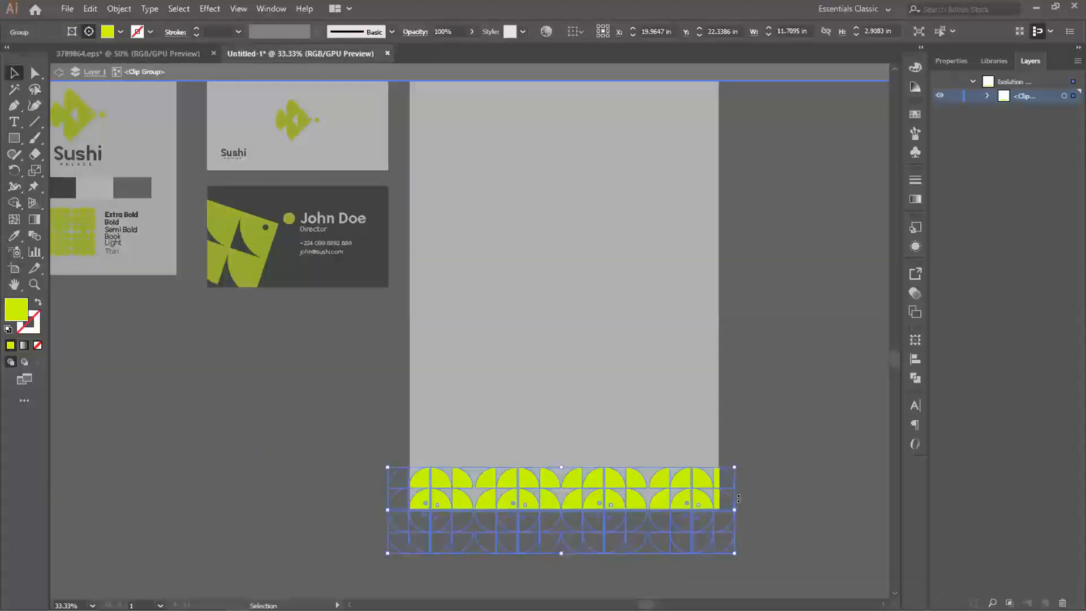
drag(732, 464, 739, 456)
click(680, 441)
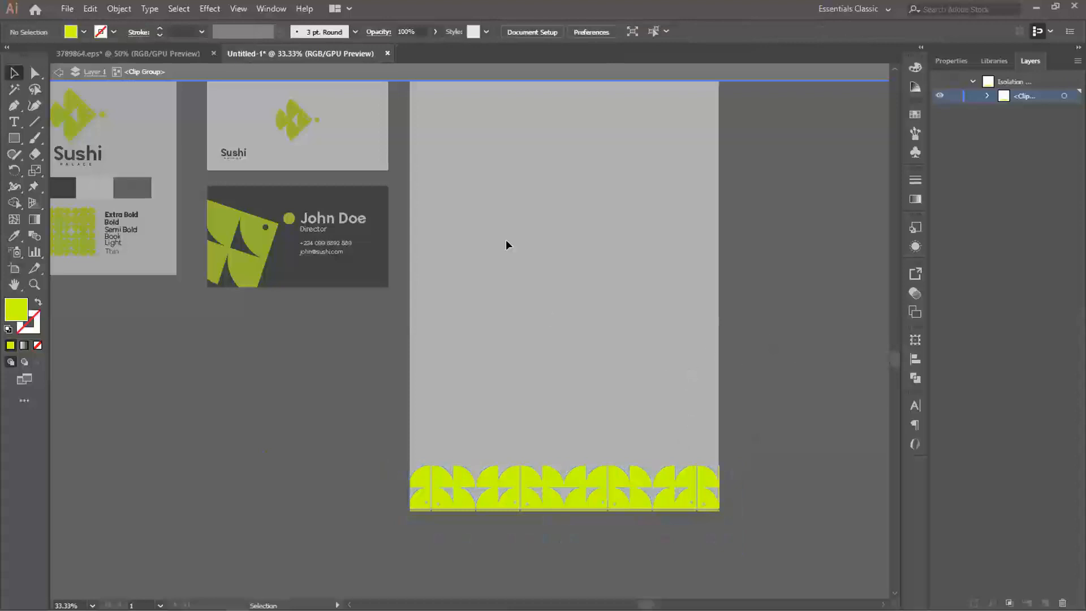
double_click(272, 403)
drag(545, 271, 554, 316)
- Nudge the resized pattern's clip group down a little more over the page's lower edge
click(603, 512)
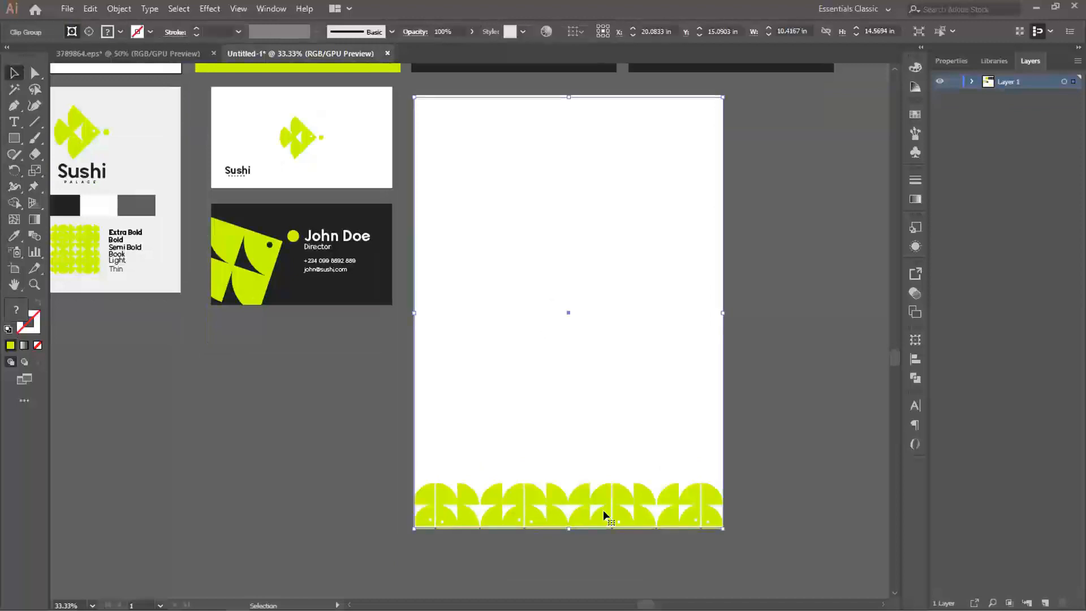
key(Down)
key(Down)
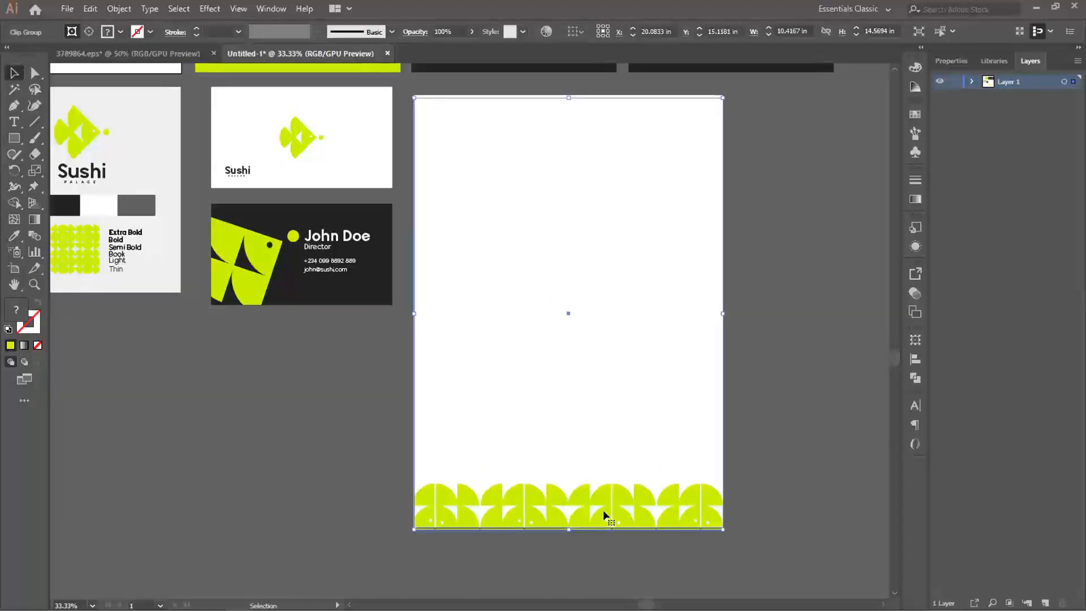
click(735, 259)
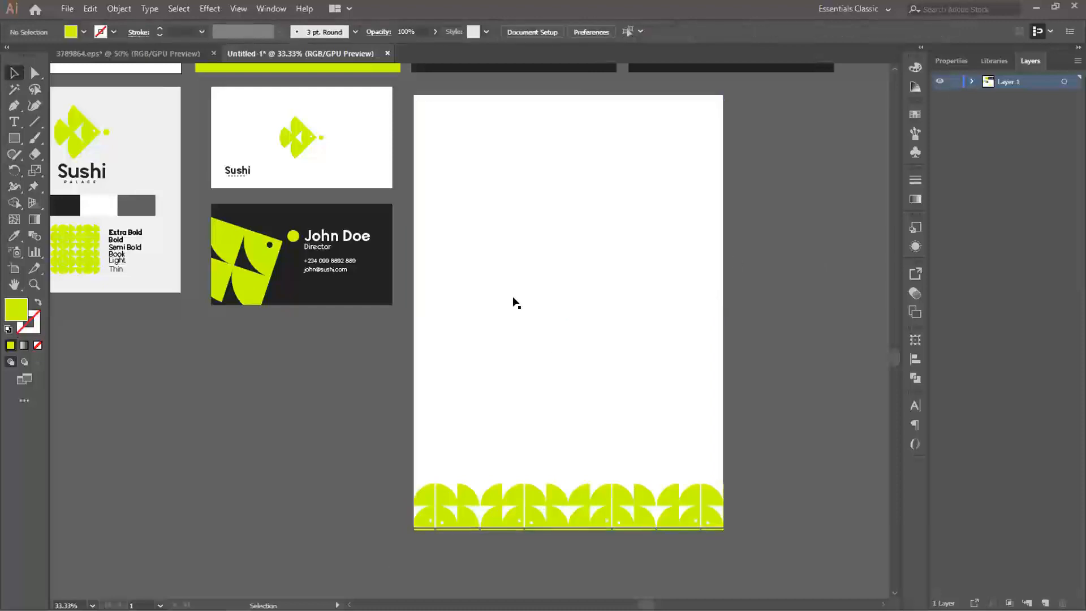
- Examine the letterhead page and its pattern footer alongside the brand board and business cards
drag(355, 281, 483, 298)
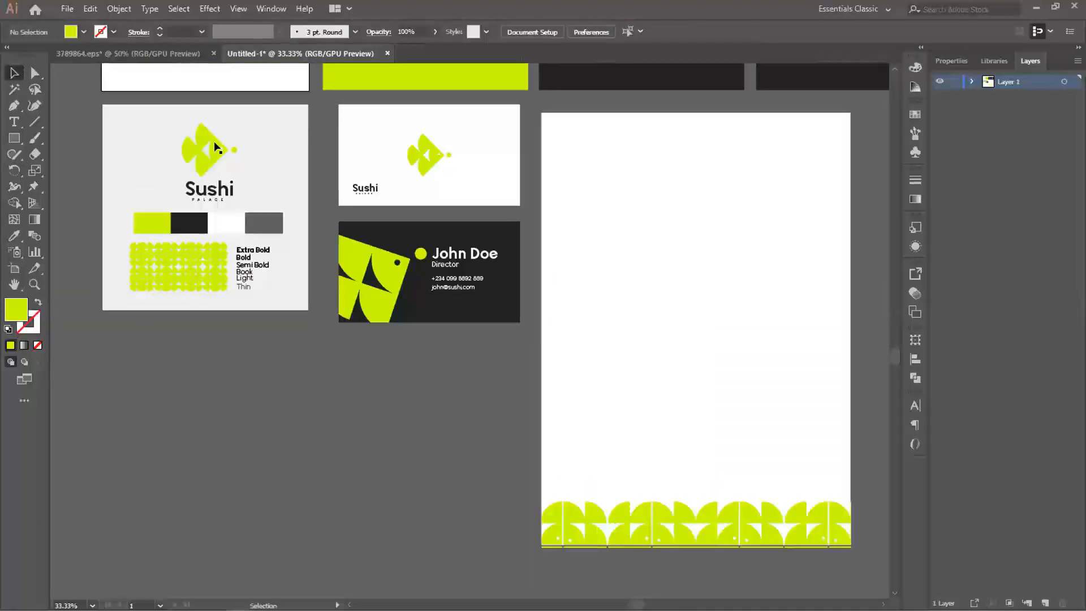
drag(199, 163, 332, 226)
scroll(340, 235, up, 2)
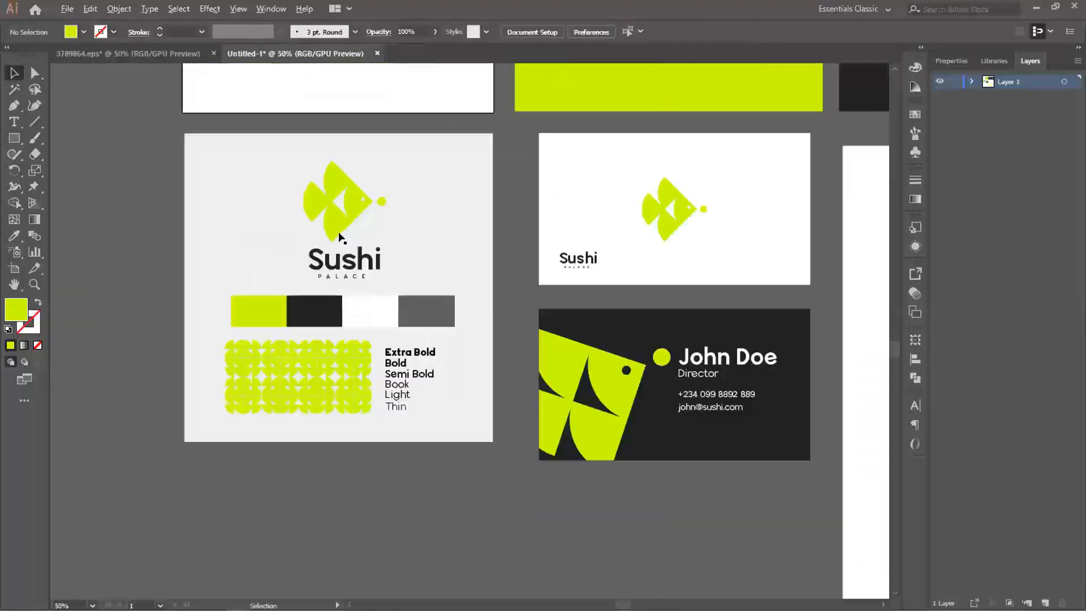
scroll(453, 308, down, 1)
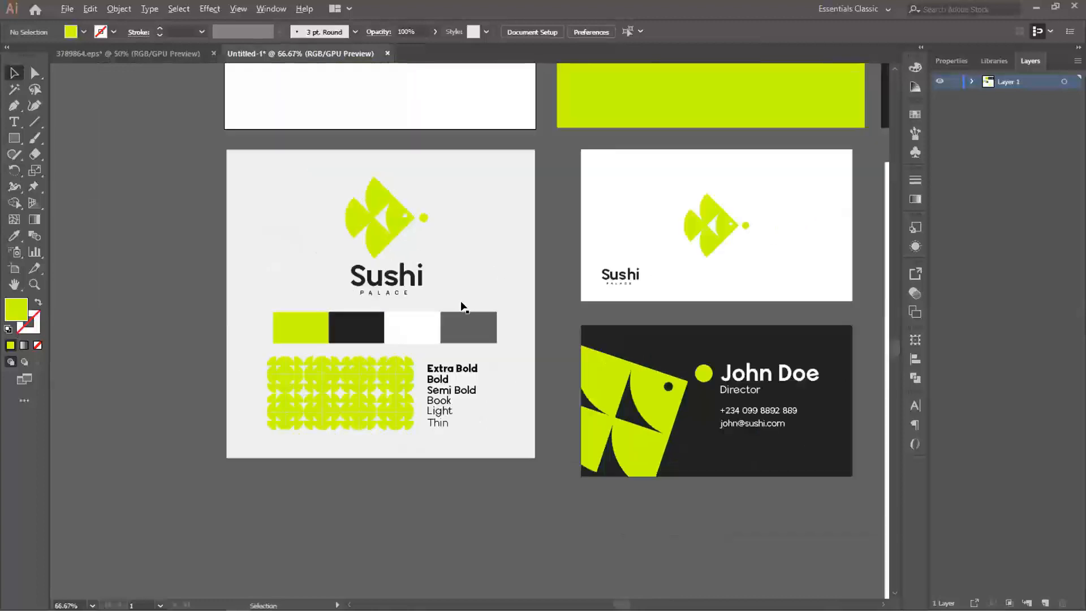
drag(641, 295, 339, 303)
scroll(485, 318, down, 1)
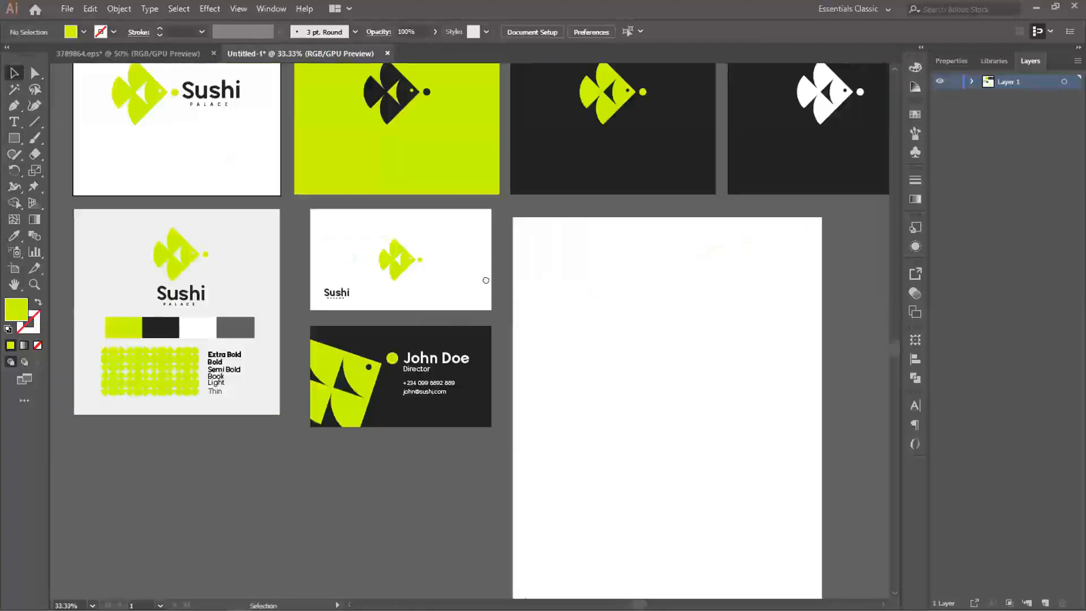
drag(707, 402, 530, 309)
drag(427, 283, 475, 280)
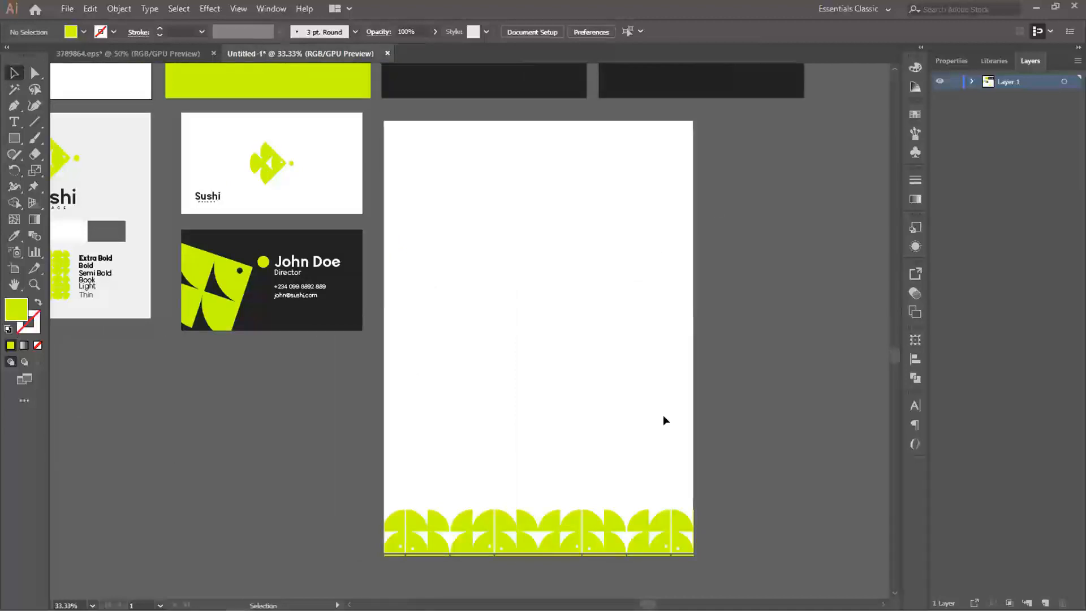
drag(582, 527, 494, 238)
click(766, 261)
- Copy the horizontal Sushi PALACE logo to the upper center of the letterhead page and scale the copy down
drag(117, 165, 202, 276)
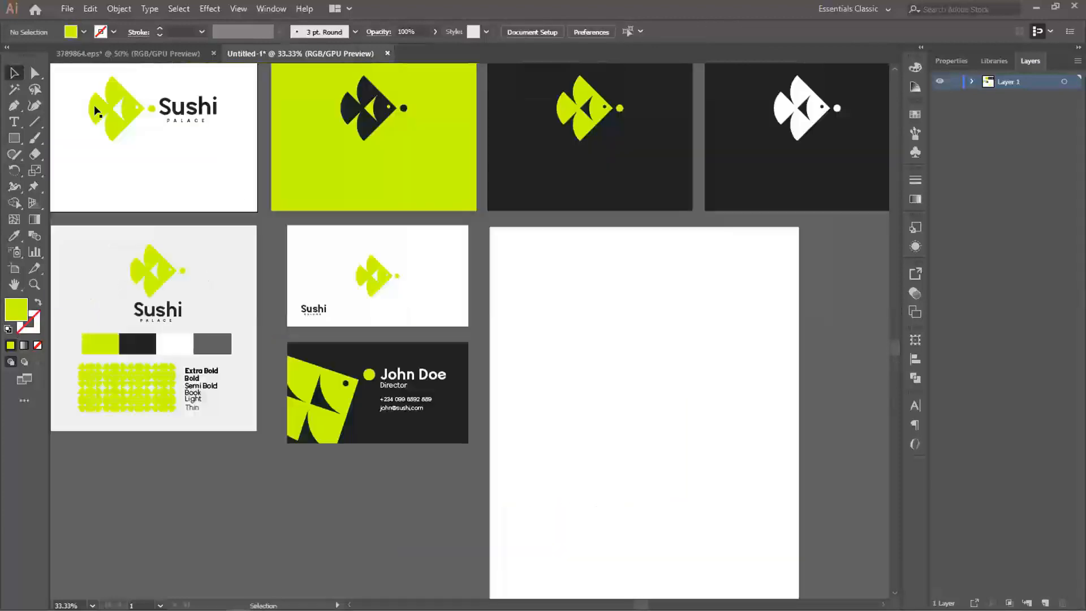
click(130, 106)
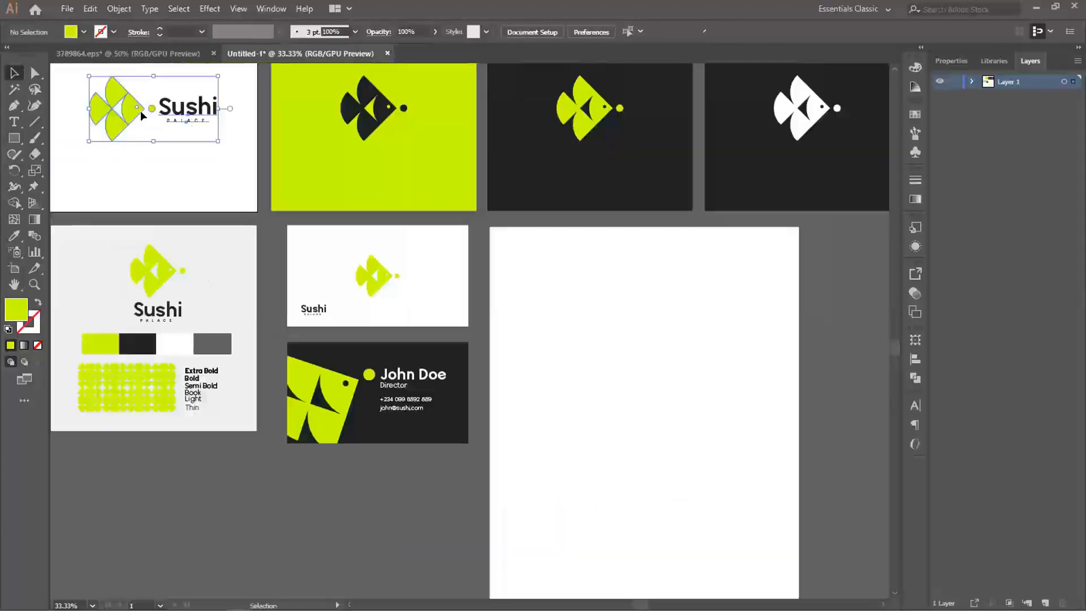
drag(130, 107, 601, 305)
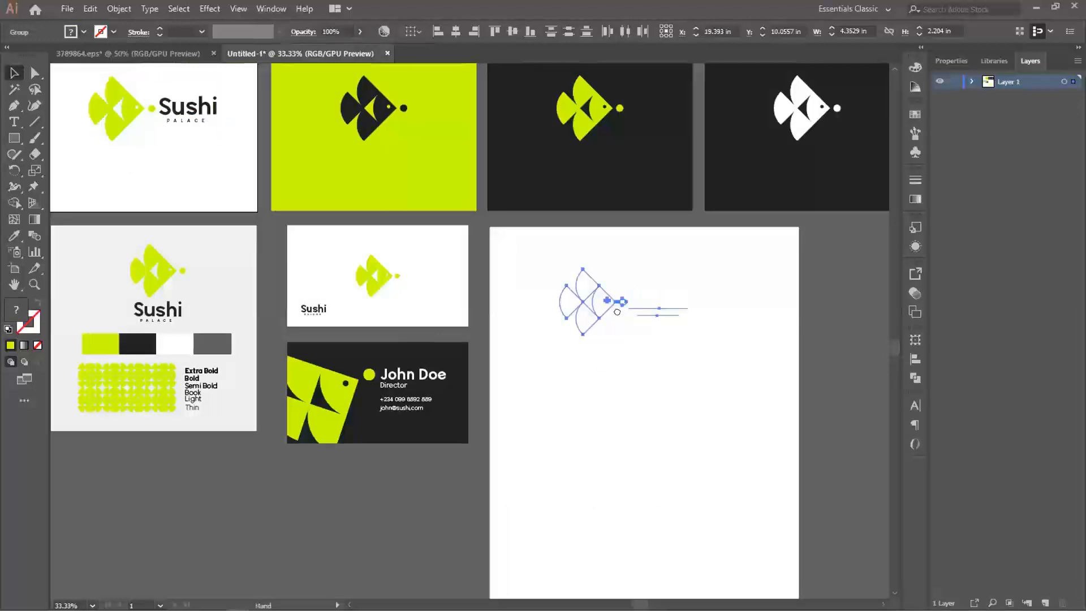
drag(725, 354, 620, 313)
drag(723, 328, 715, 303)
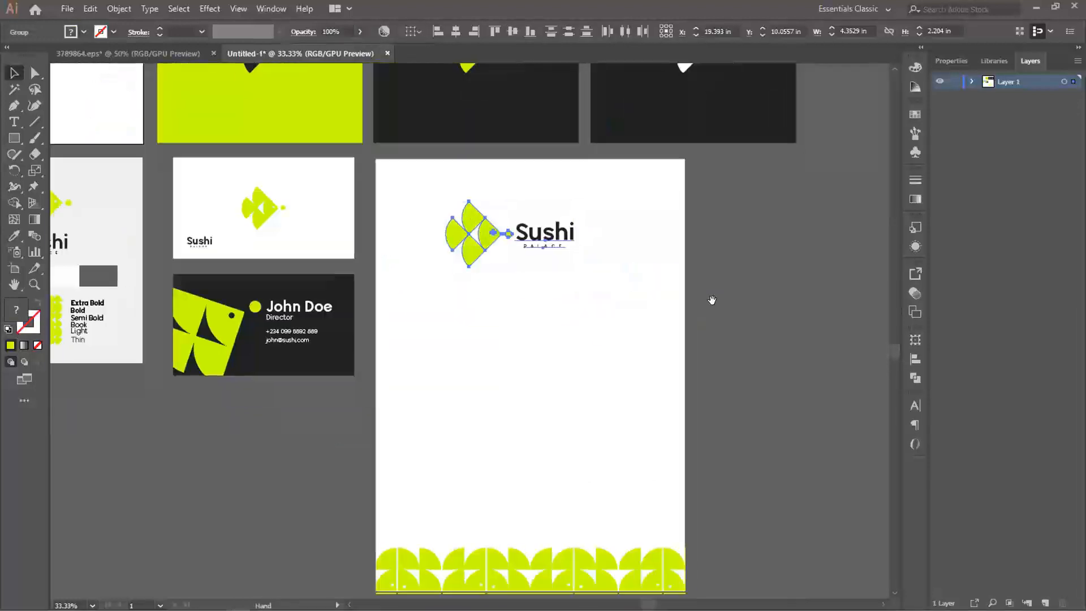
drag(488, 239, 511, 219)
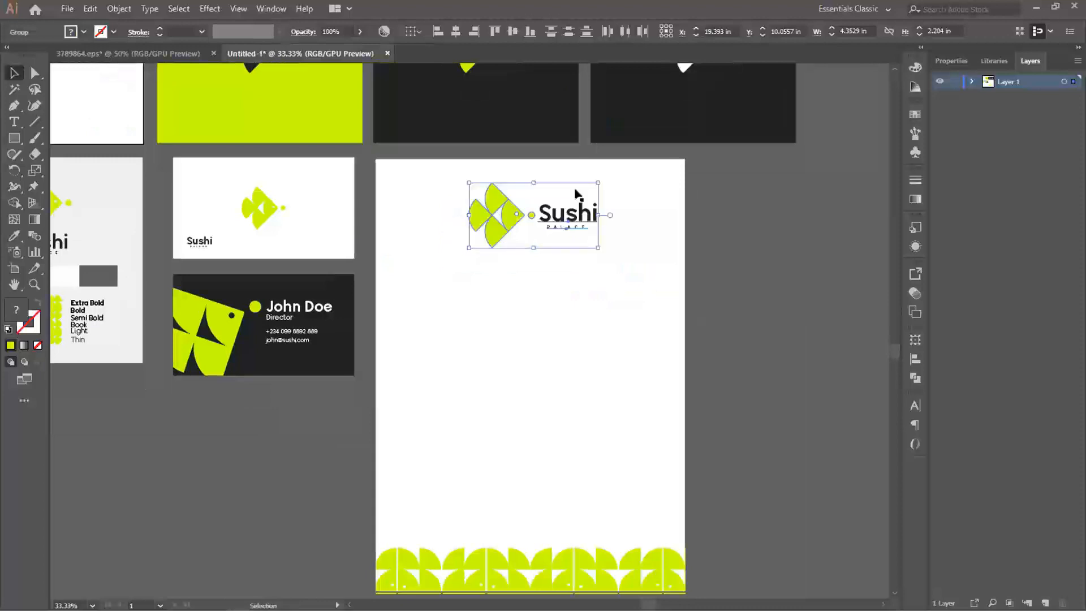
drag(596, 182, 581, 190)
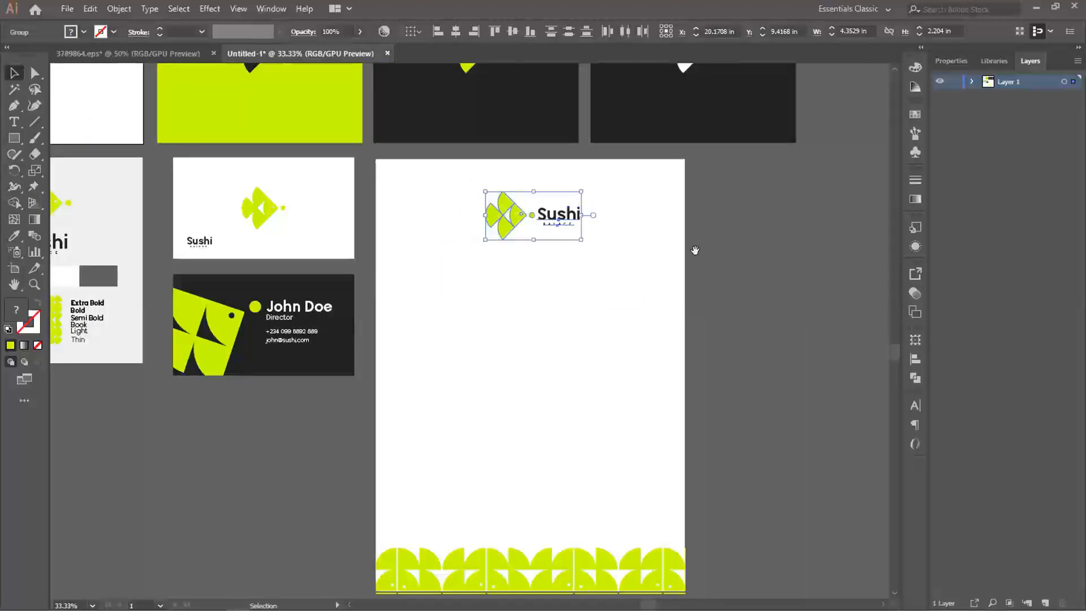
- Nudge the scaled-down Sushi PALACE logo slightly up at the upper center of the letterhead page
drag(618, 260, 632, 223)
drag(525, 175, 522, 164)
click(771, 239)
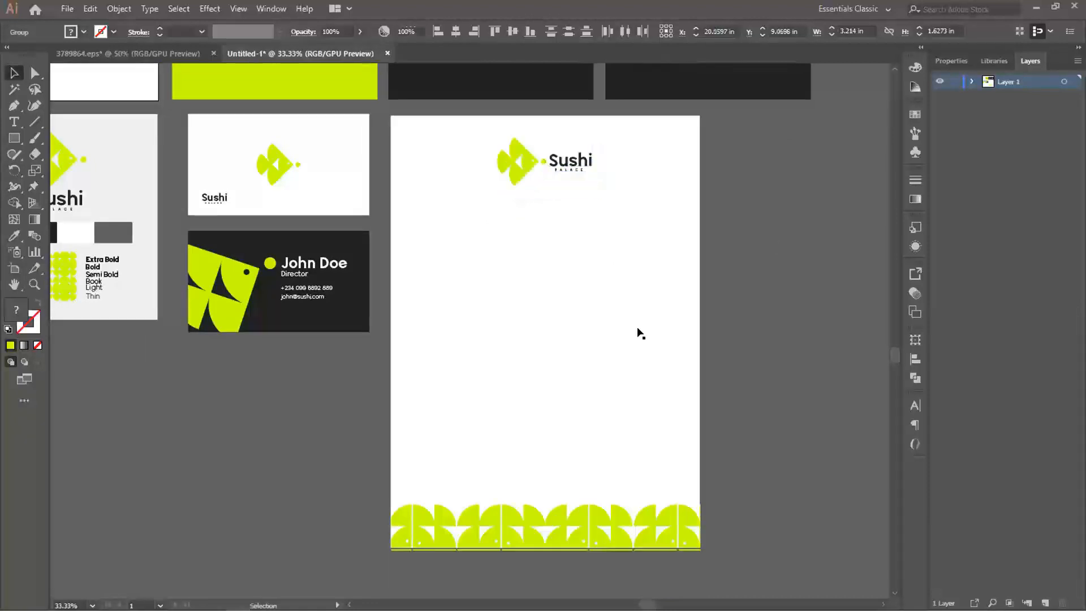
- Move the fish icon and Sushi PALACE wordmark together to the letterhead's upper-left corner
drag(572, 232, 570, 250)
drag(521, 174, 450, 174)
key(ctrl+z)
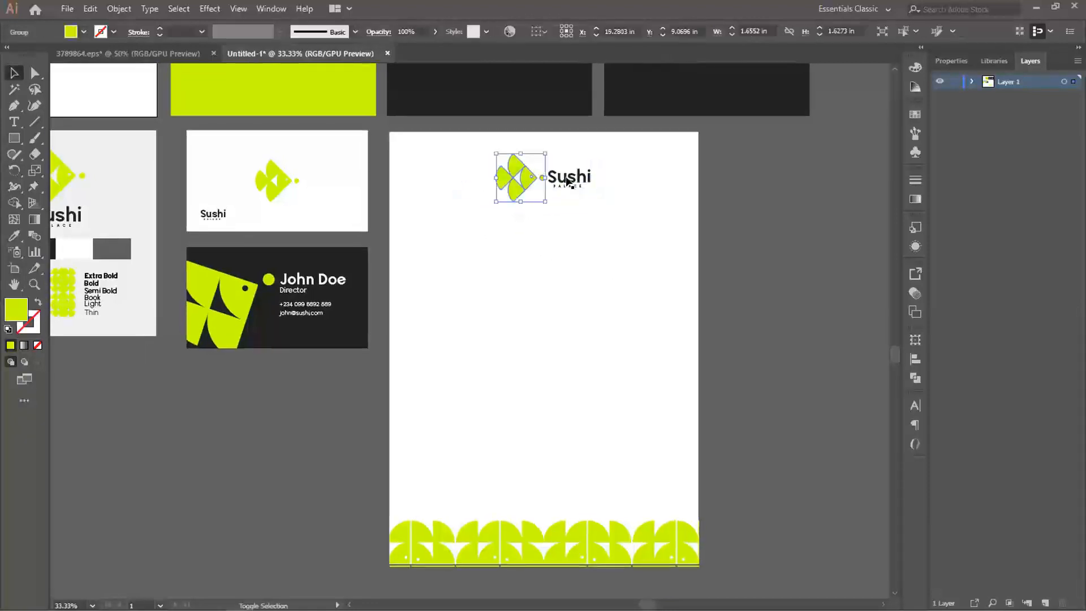
shift+click(570, 179)
drag(571, 180, 488, 176)
scroll(588, 210, up, 1)
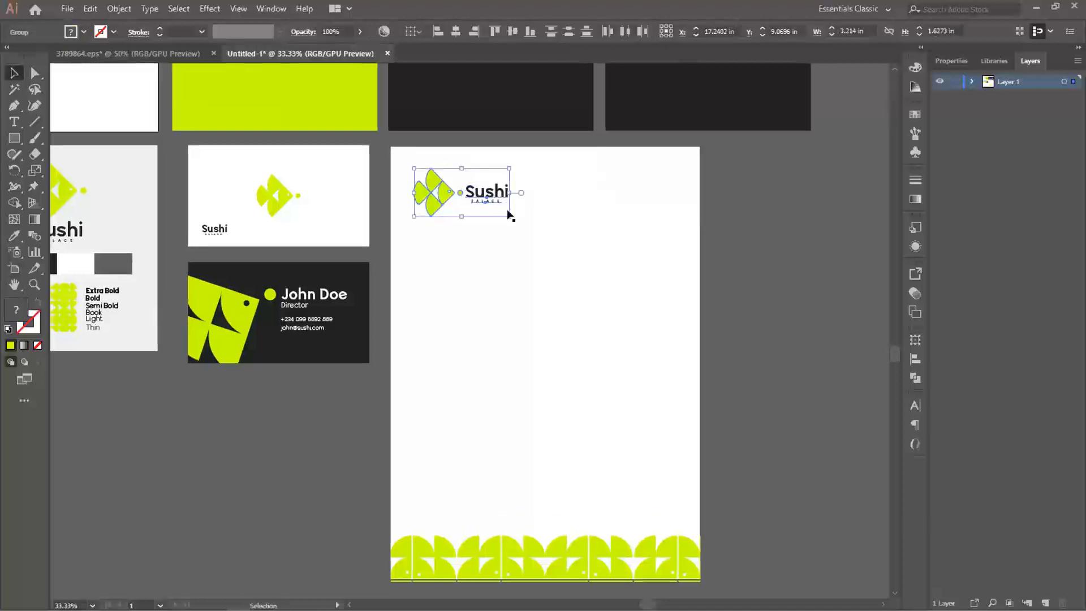
click(508, 214)
click(836, 234)
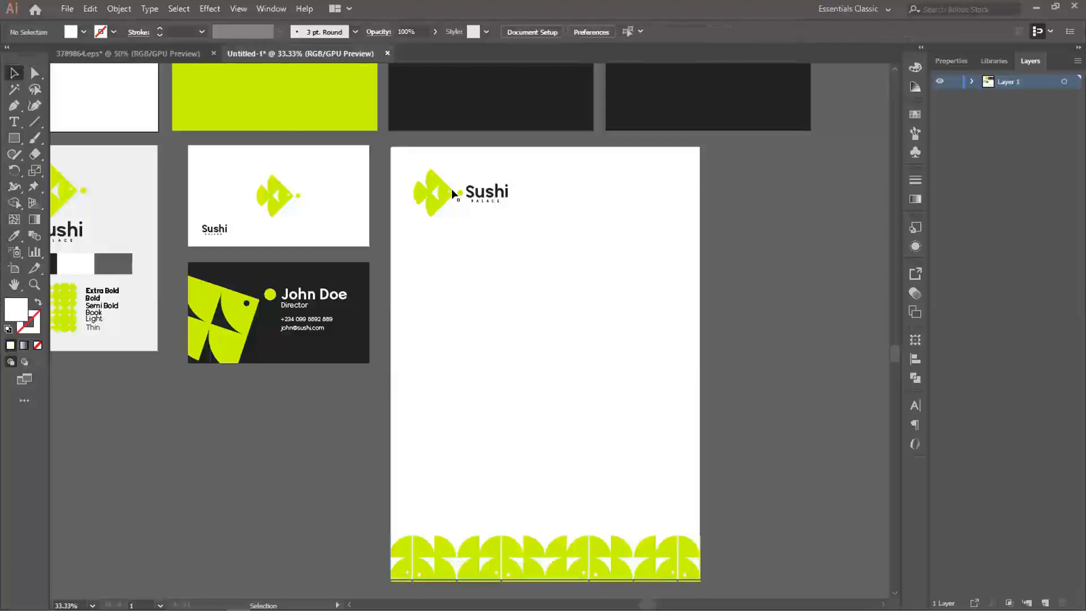
- Scale the letterhead logo down to about 2.77 in wide and reposition it in the upper-left corner
click(439, 192)
drag(505, 213, 502, 213)
drag(441, 196, 436, 188)
key(ctrl+h)
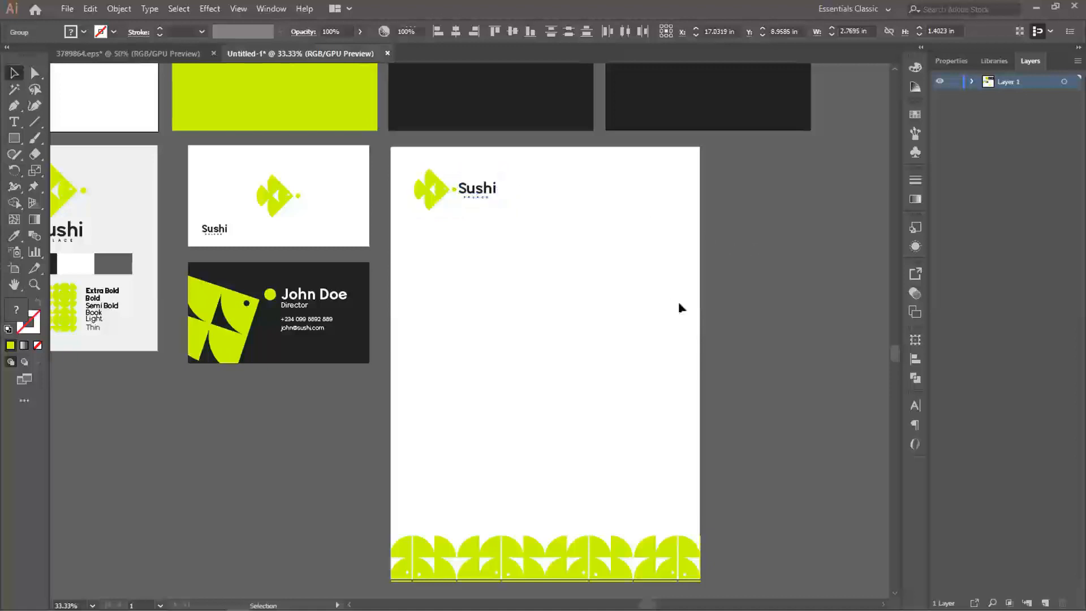
drag(679, 304, 652, 296)
drag(519, 226, 605, 262)
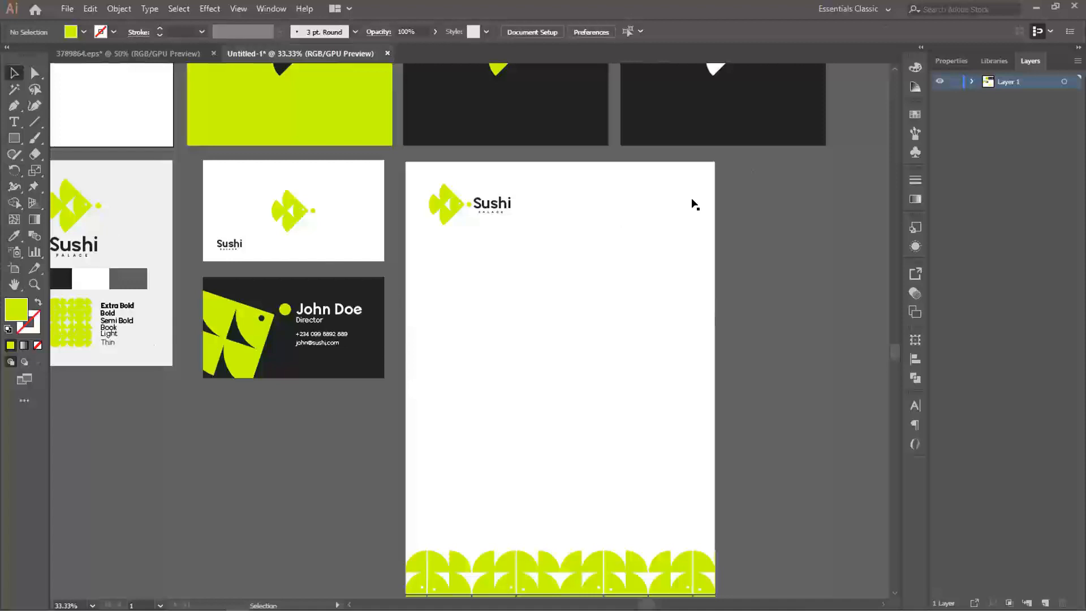
- Isolate the letterhead's clip group, duplicate the footer pattern up the page, and keep only one fish tile of the copy
drag(627, 224, 642, 186)
click(573, 509)
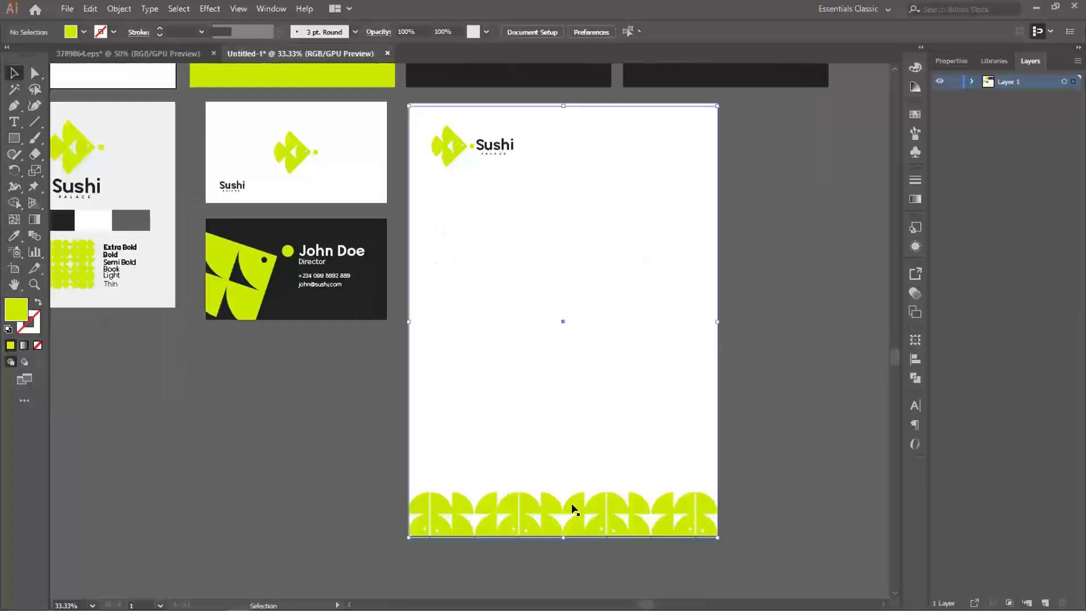
double_click(572, 509)
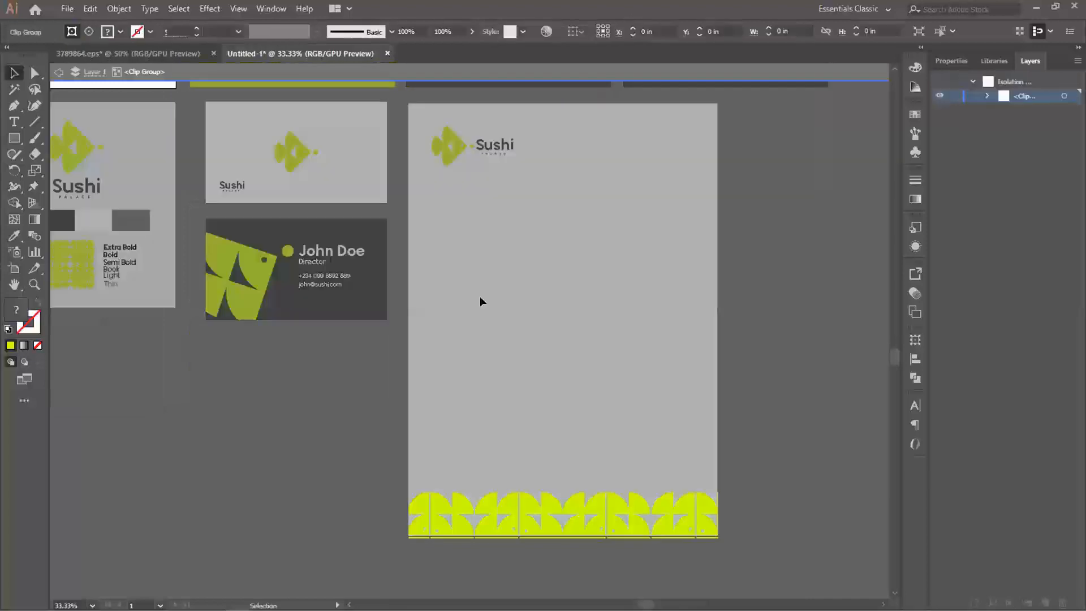
click(506, 505)
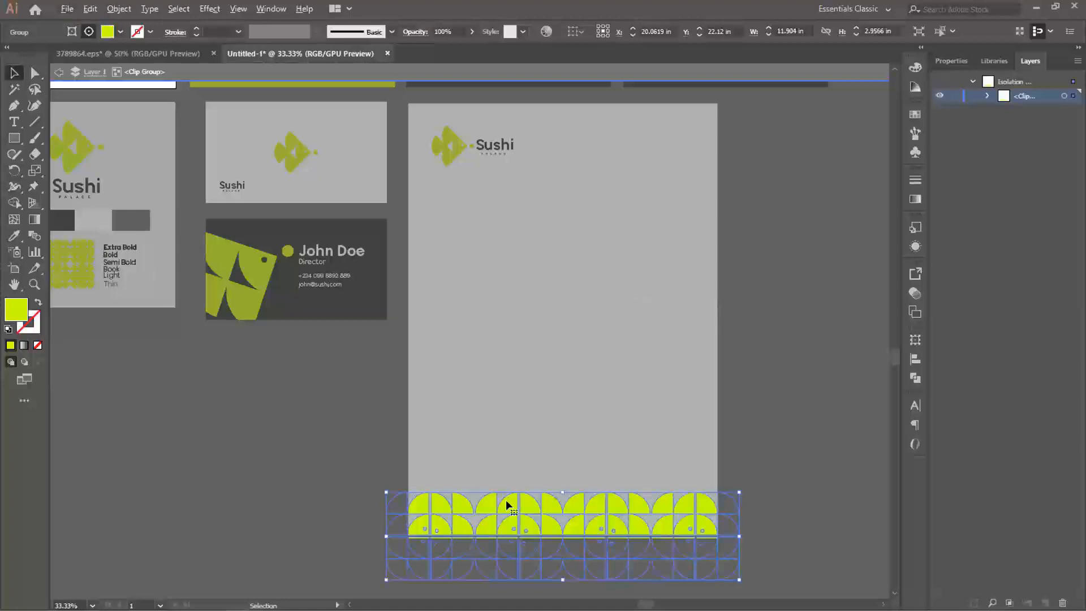
drag(506, 501, 626, 153)
double_click(594, 215)
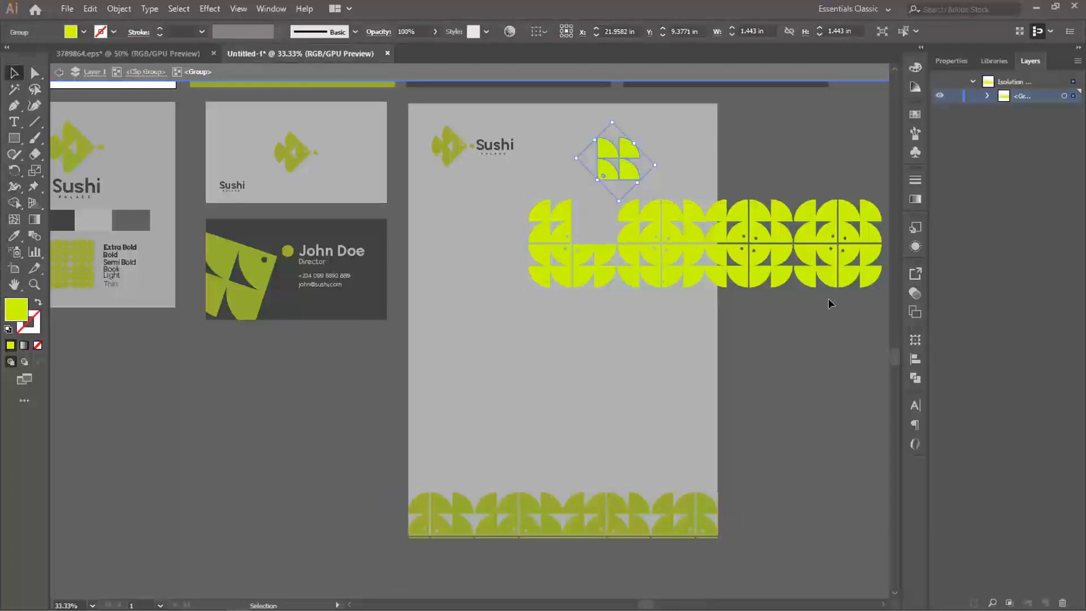
drag(864, 293, 864, 293)
key(Delete)
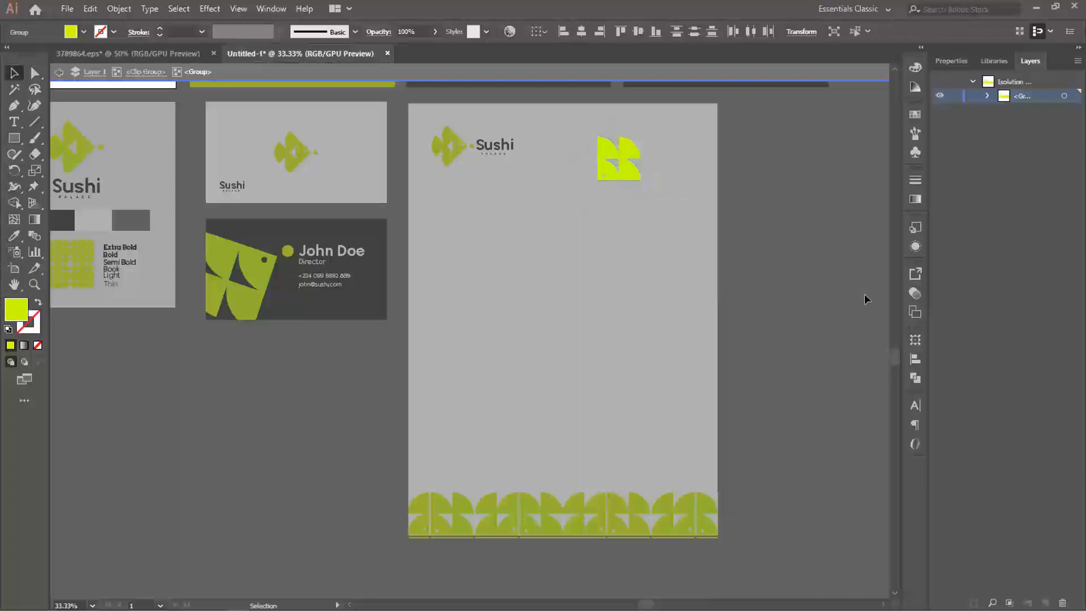
- Try rotating and enlarging the fish tile as a decoration overhanging the letterhead's upper-right corner
drag(589, 258, 636, 246)
click(551, 309)
drag(602, 279, 676, 247)
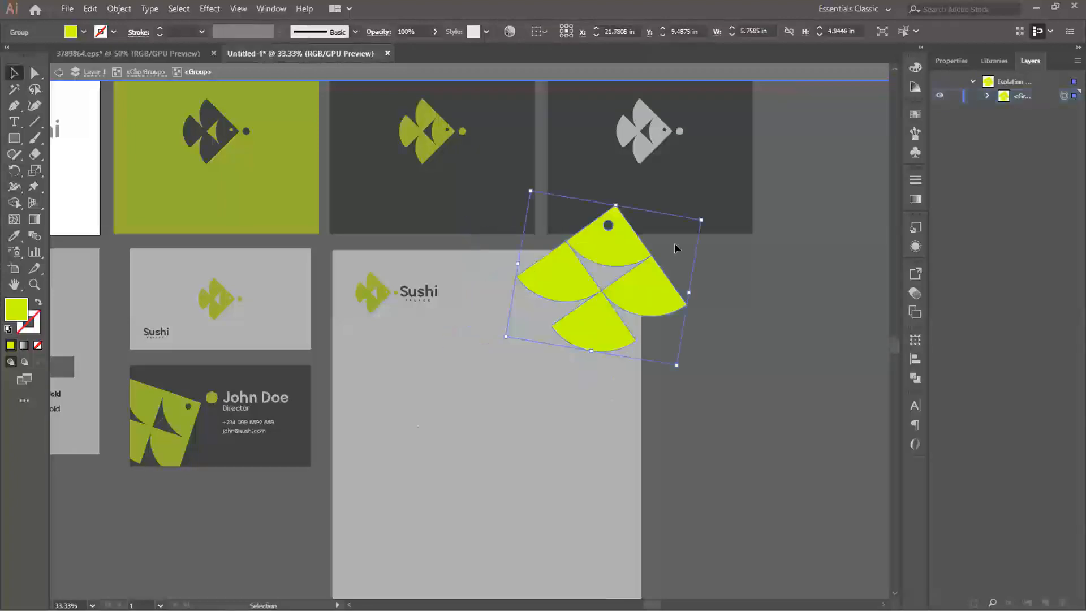
drag(679, 366, 718, 323)
drag(634, 317, 647, 316)
double_click(688, 373)
- Isolate the clip group, remove the corner fish tile, and draw a rectangle about 7.26 × 1.46 in beside the logo past the page edge
key(space)
drag(581, 388, 635, 225)
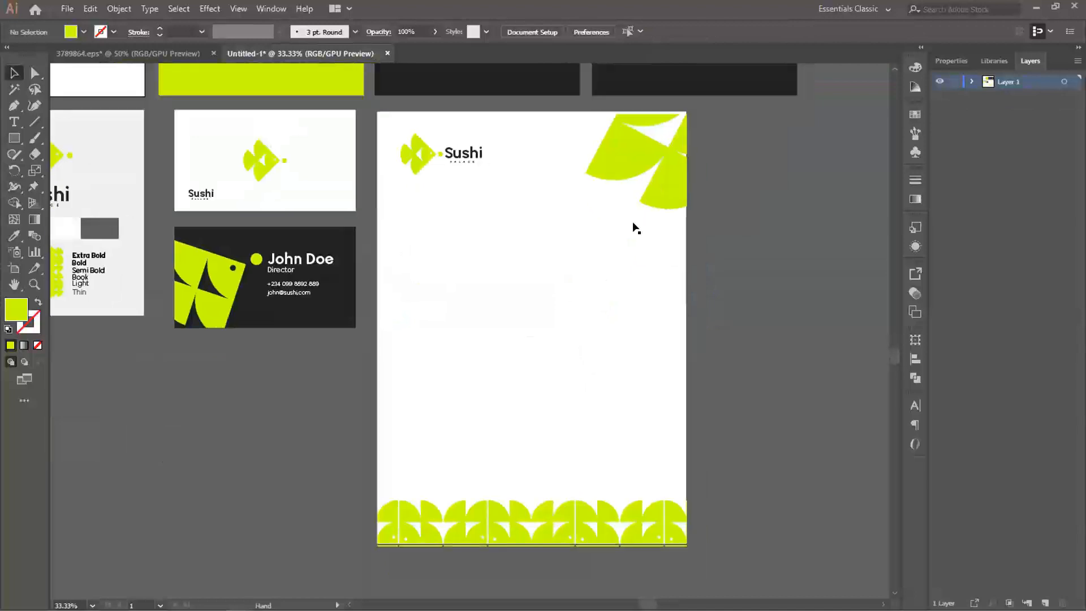
double_click(625, 168)
click(608, 154)
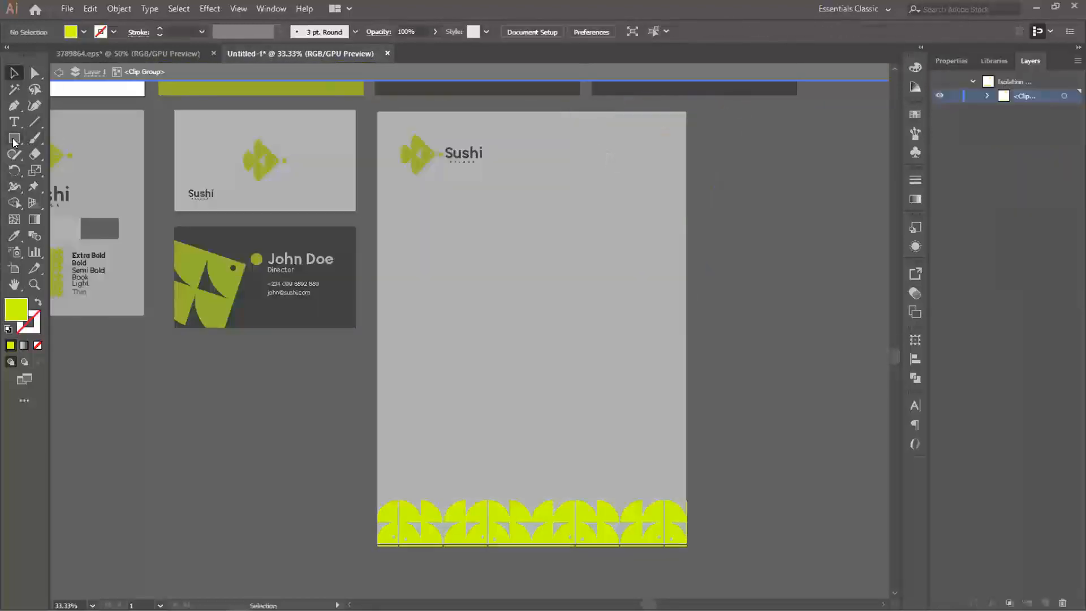
drag(591, 168, 577, 226)
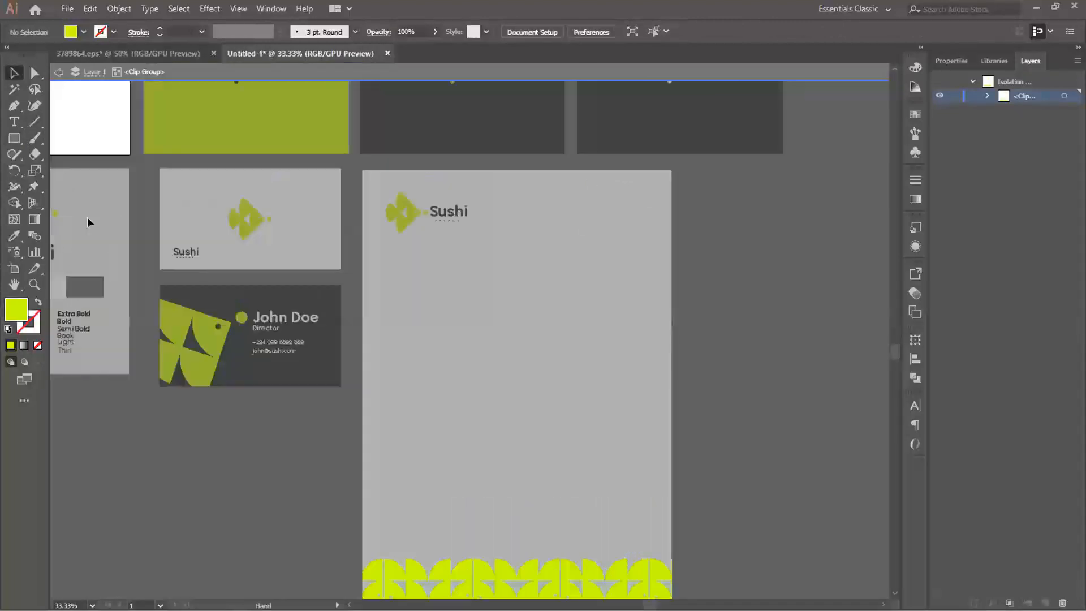
key(m)
drag(695, 187, 480, 230)
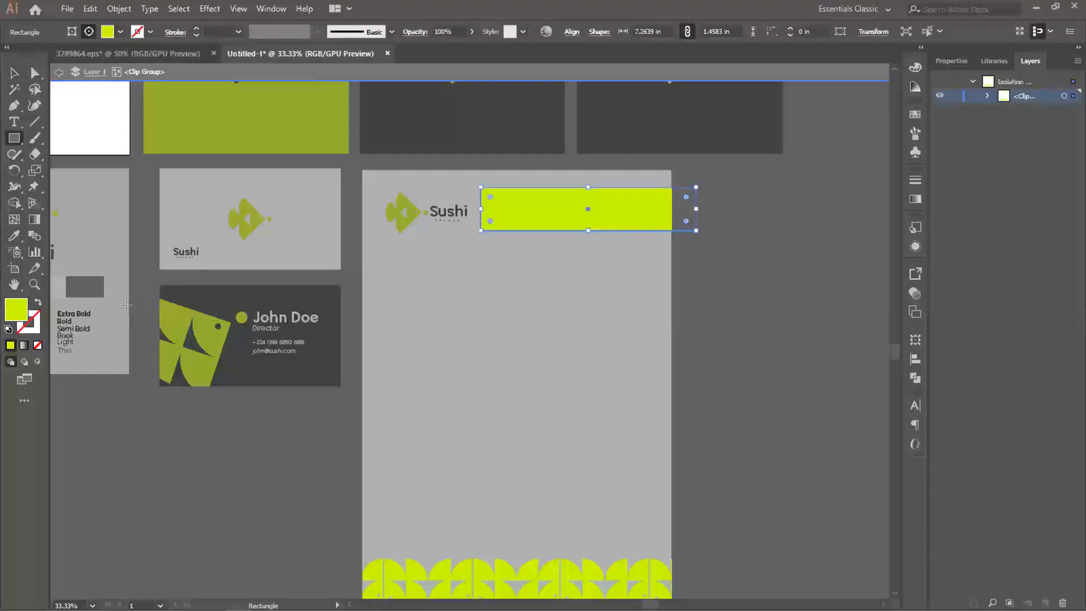
- Fill the header rectangle with the brand board's grey swatch color and exit isolation
key(i)
click(93, 288)
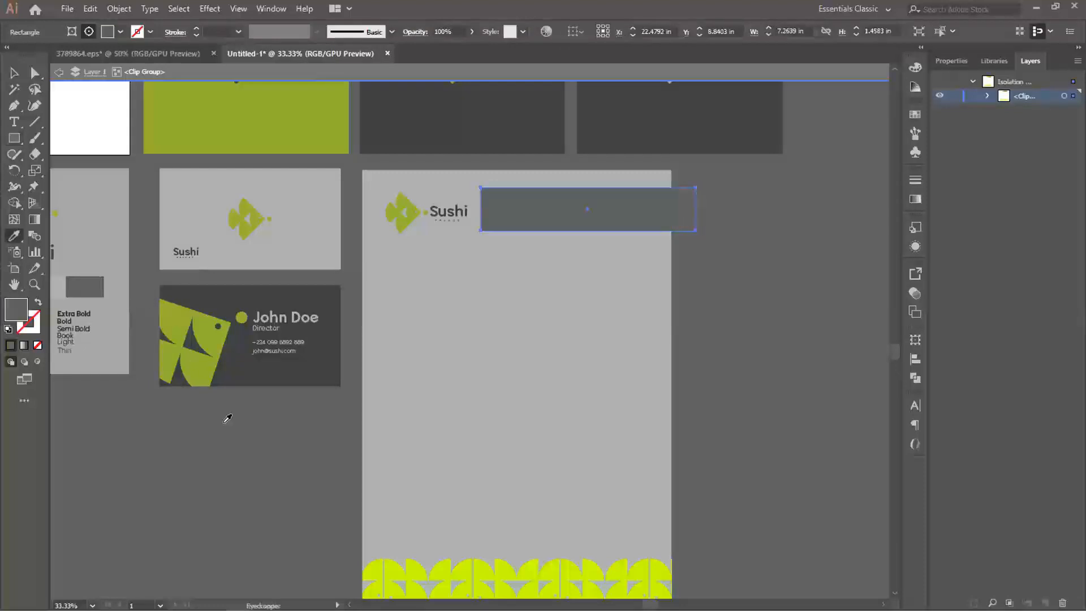
key(v)
double_click(223, 426)
drag(570, 331, 591, 321)
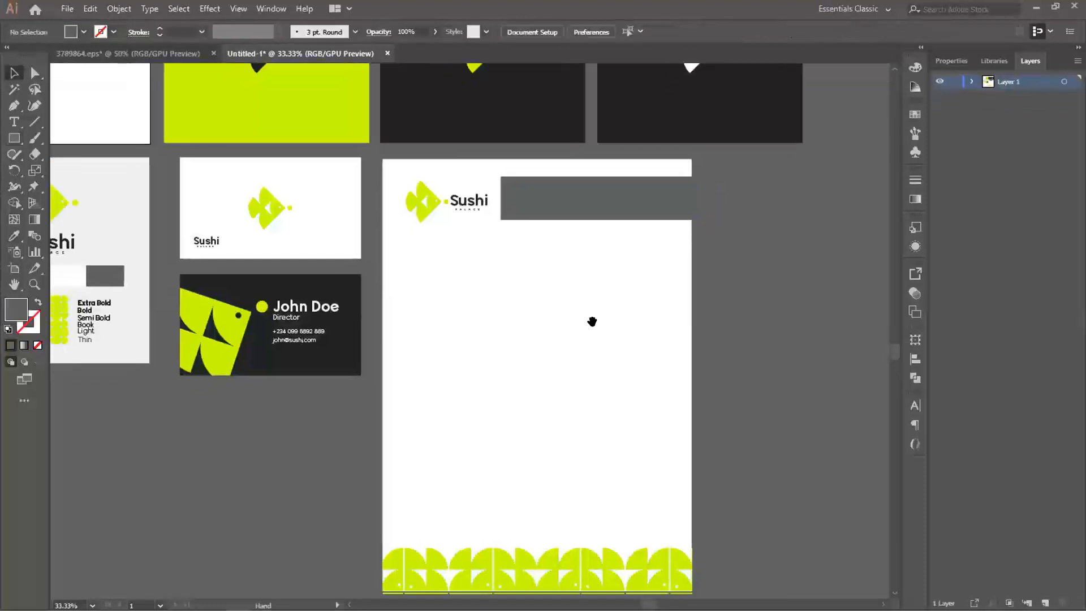
- Isolate the clip group, shift the grey header bar slightly right, and reduce its height to about 1.24 in
double_click(579, 190)
click(587, 196)
drag(550, 199, 559, 200)
drag(616, 176, 615, 180)
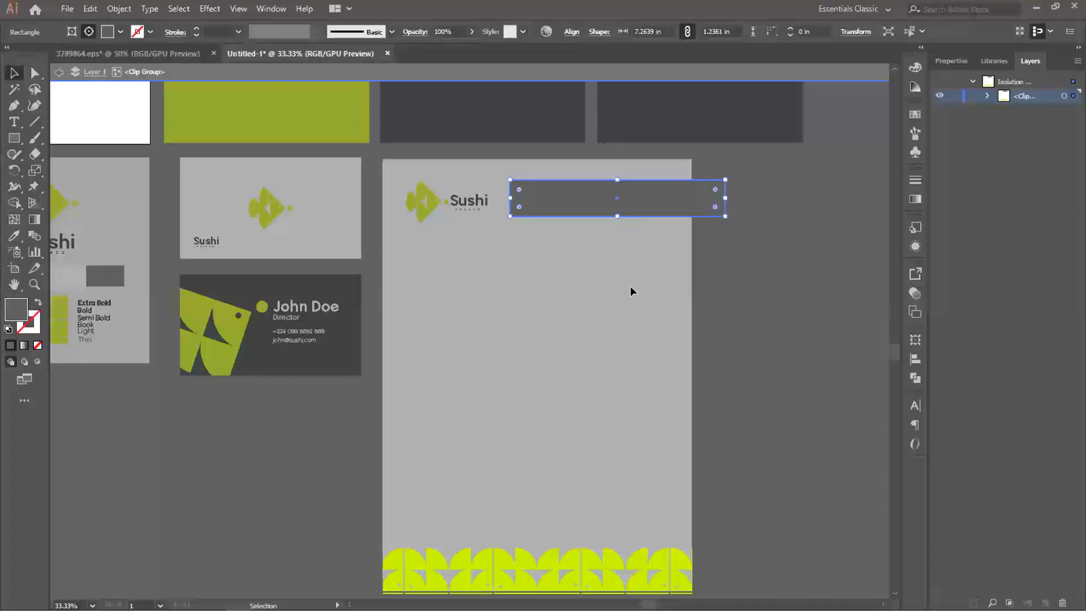
double_click(569, 319)
drag(438, 257, 529, 256)
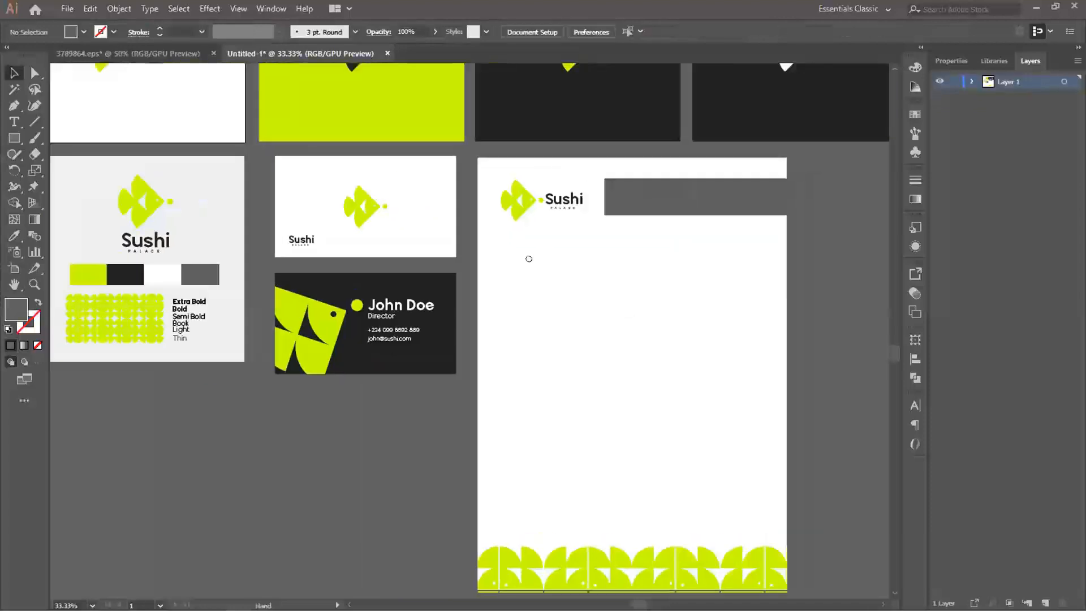
- Copy the phone number and e-mail lines from the dark business card onto the letterhead's grey header bar
drag(674, 210, 569, 221)
drag(195, 289, 271, 280)
drag(672, 216, 568, 233)
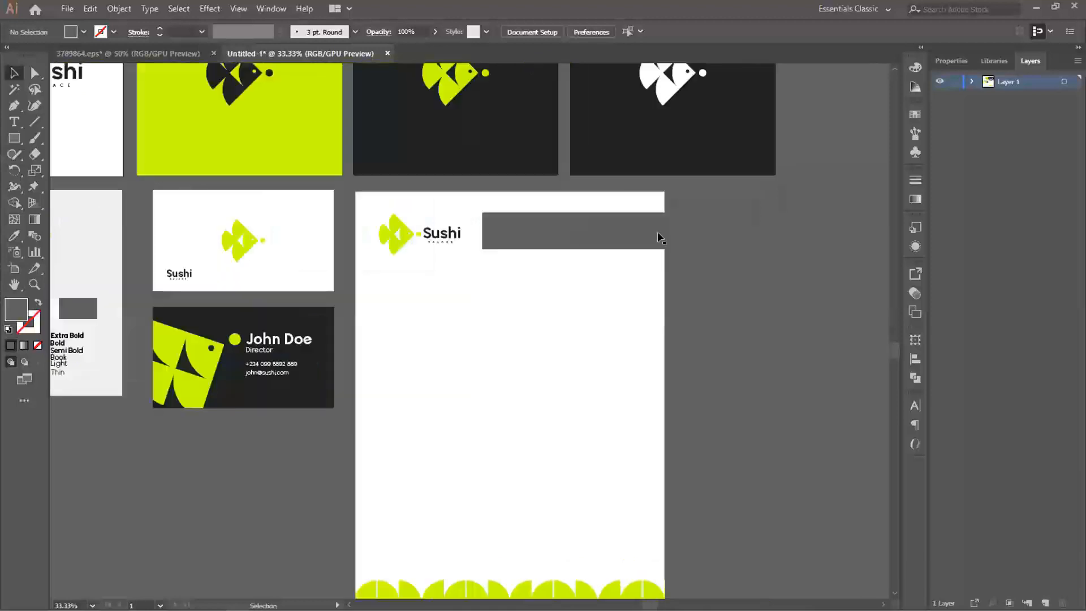
click(273, 369)
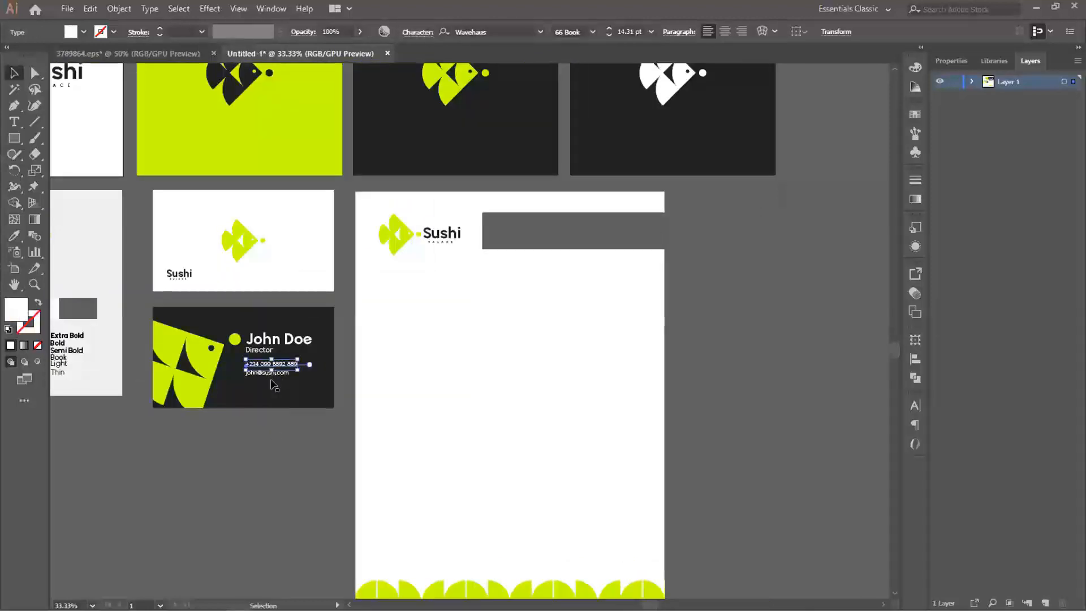
alt+scroll(274, 388, up, 1)
alt+scroll(273, 388, up, 1)
shift+click(273, 360)
key(ctrl+c)
drag(758, 238, 379, 356)
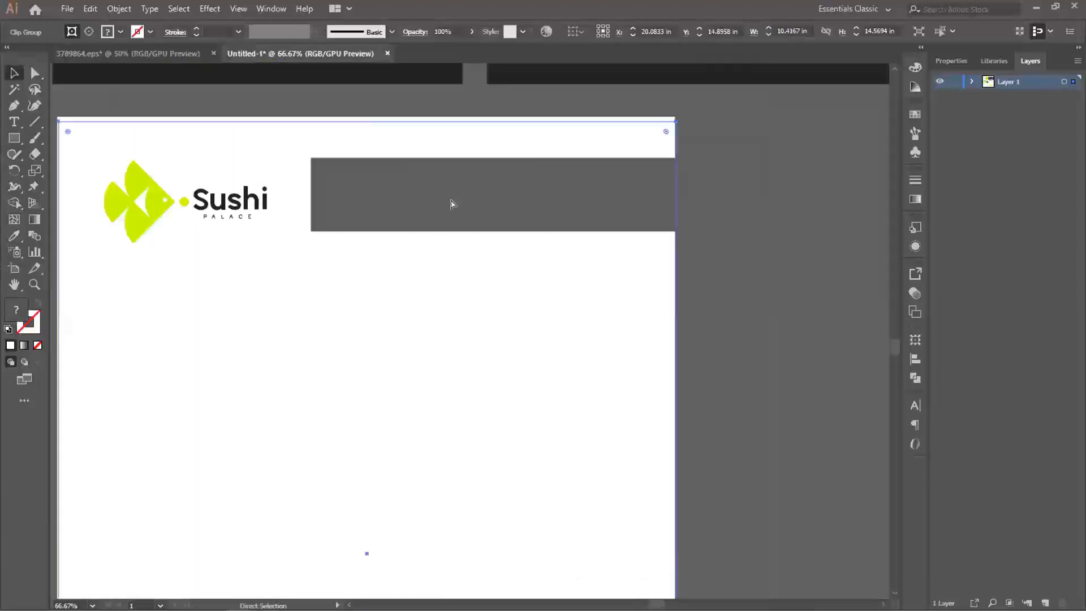
key(ctrl+v)
drag(441, 323, 364, 185)
click(407, 286)
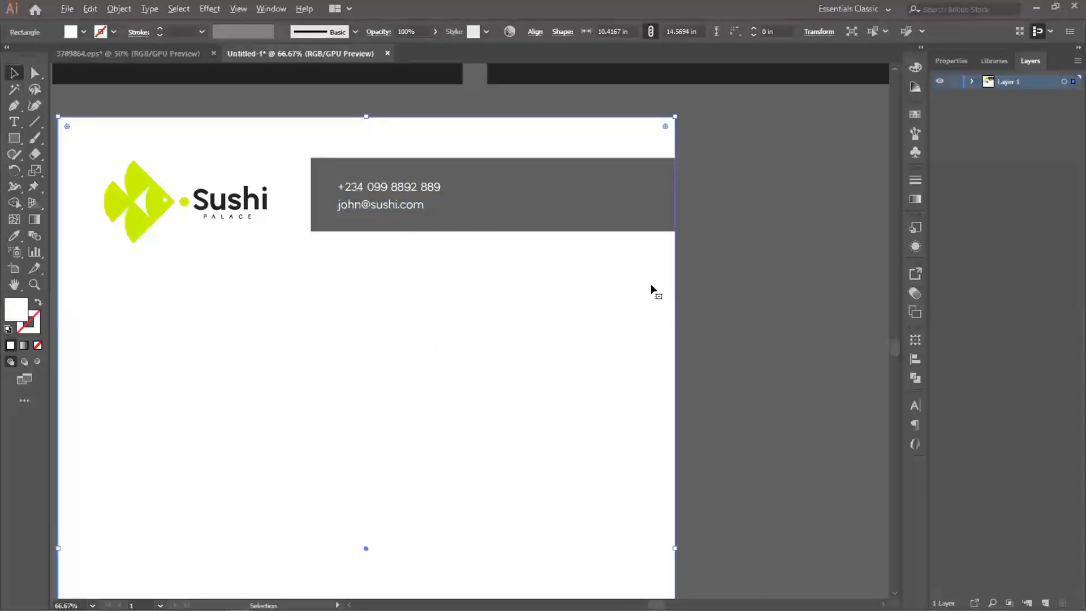
- Examine the letterhead with its grey contact bar alongside the logo squares, brand board and business cards
scroll(543, 294, down, 3)
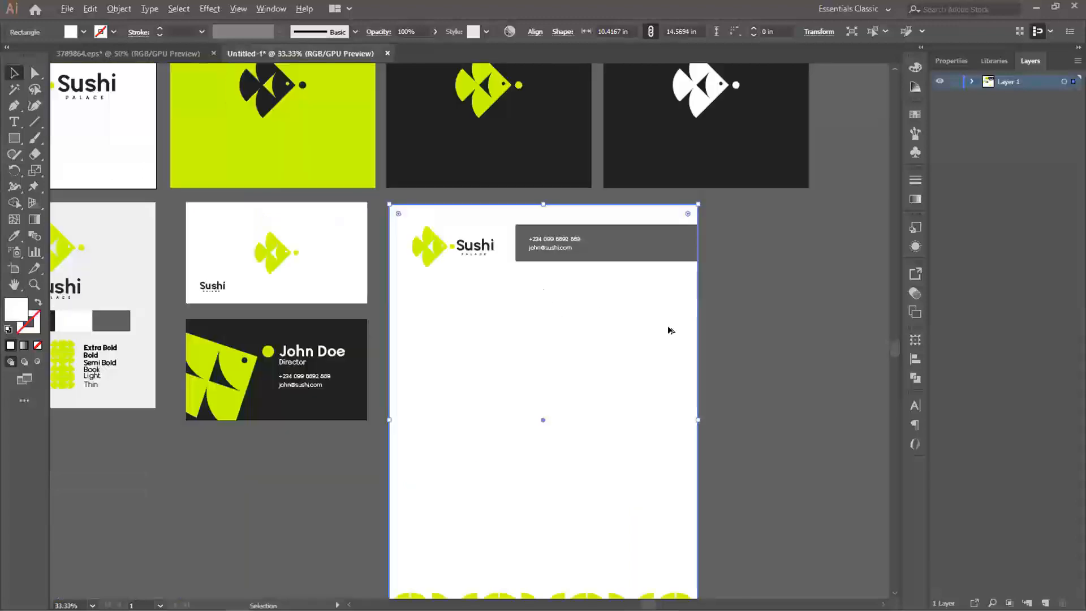
click(730, 338)
drag(585, 392, 609, 349)
scroll(609, 291, down, 1)
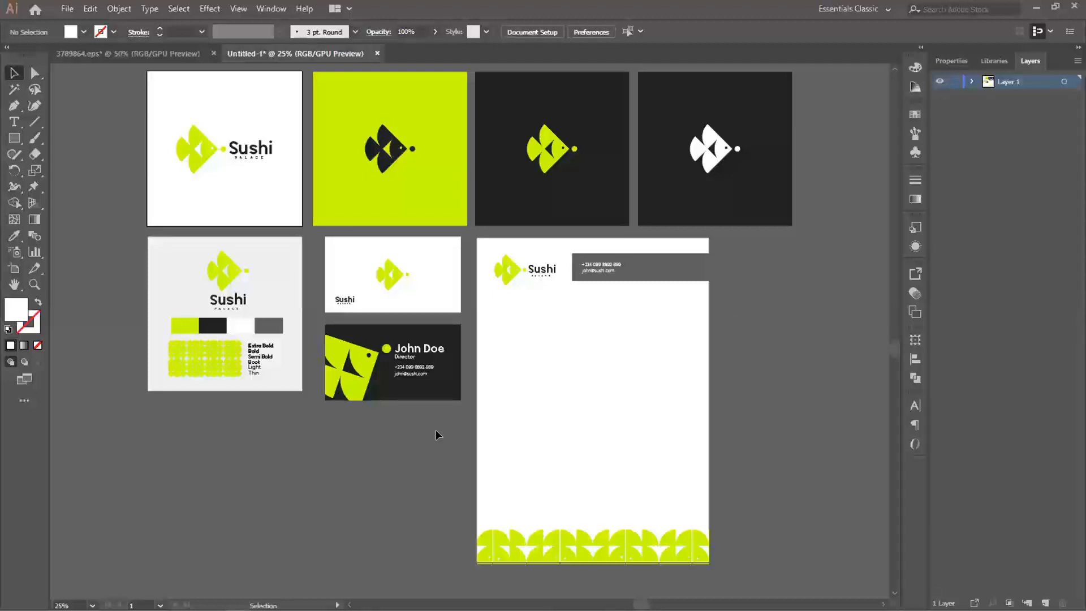
key(space)
drag(597, 362, 581, 360)
scroll(581, 360, up, 1)
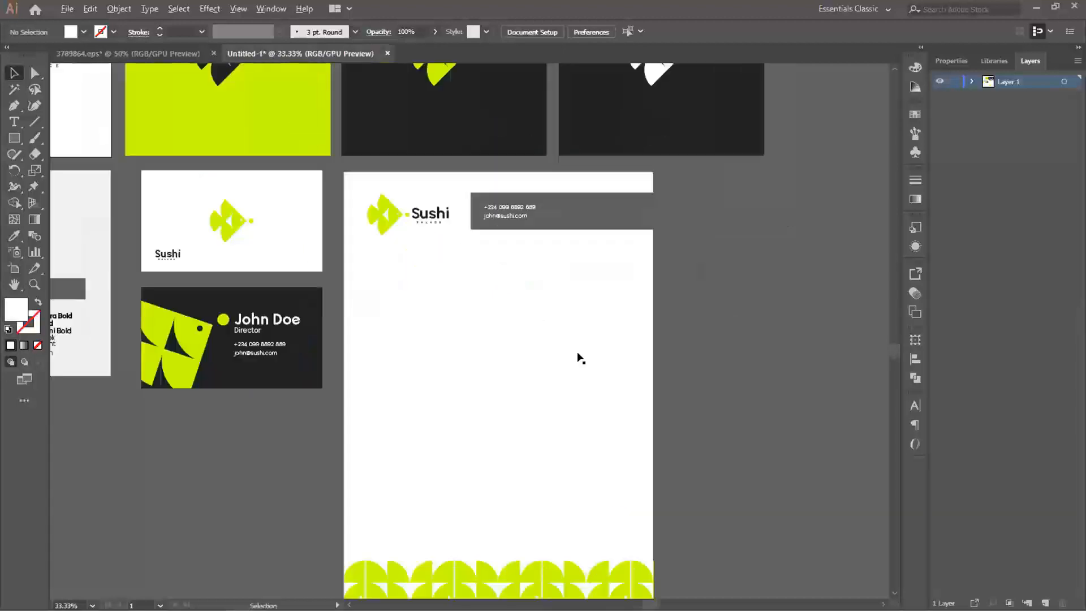
key(space)
drag(497, 364, 593, 308)
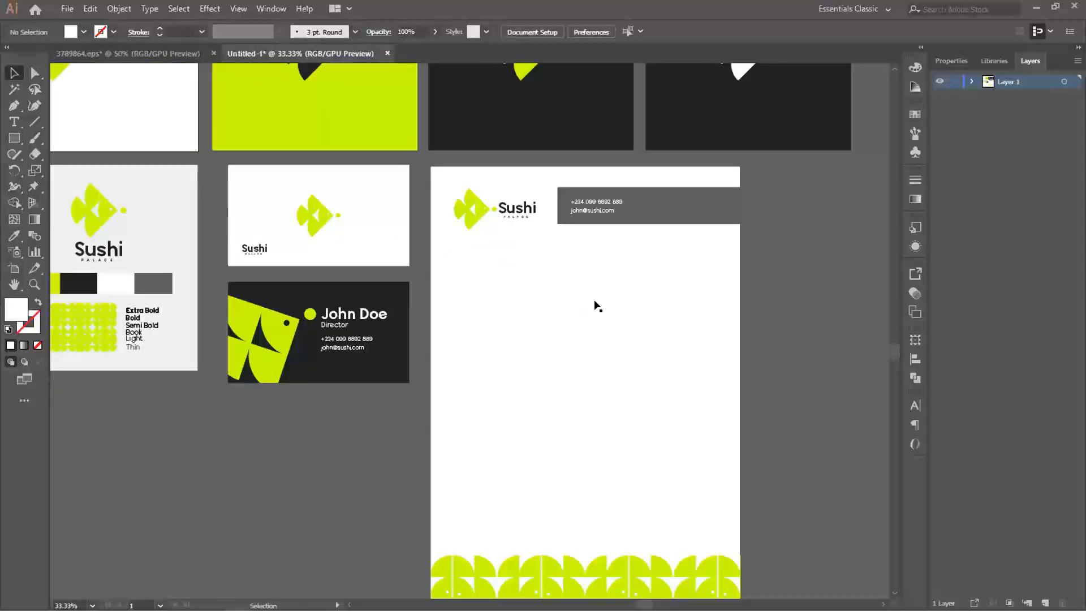
key(space)
drag(653, 353, 399, 324)
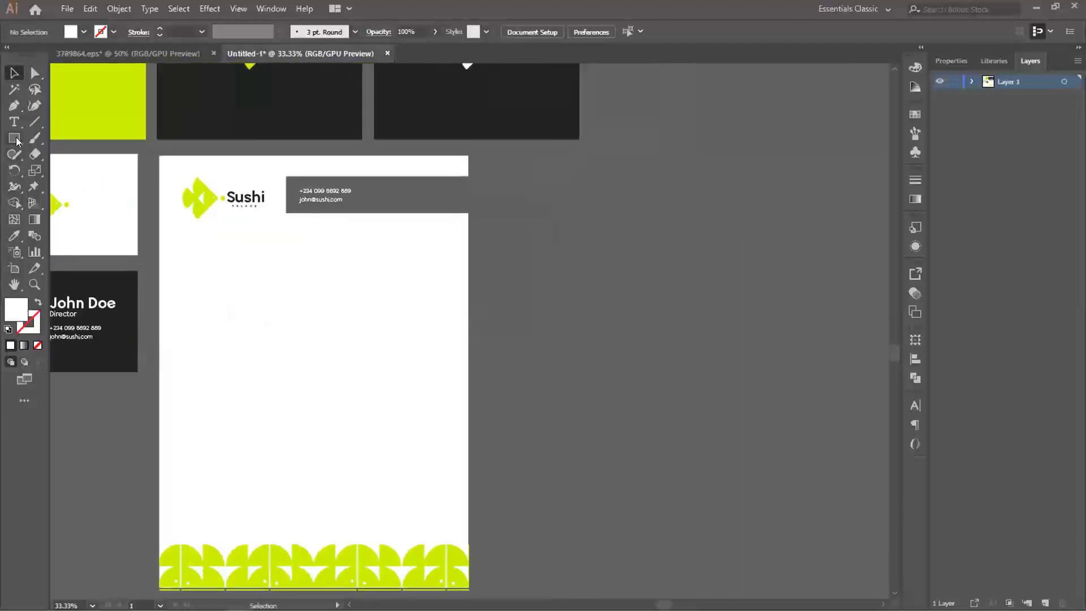
- Duplicate the lime fish logo mark onto the empty canvas to the right of the letterhead
key(space)
drag(290, 255, 497, 425)
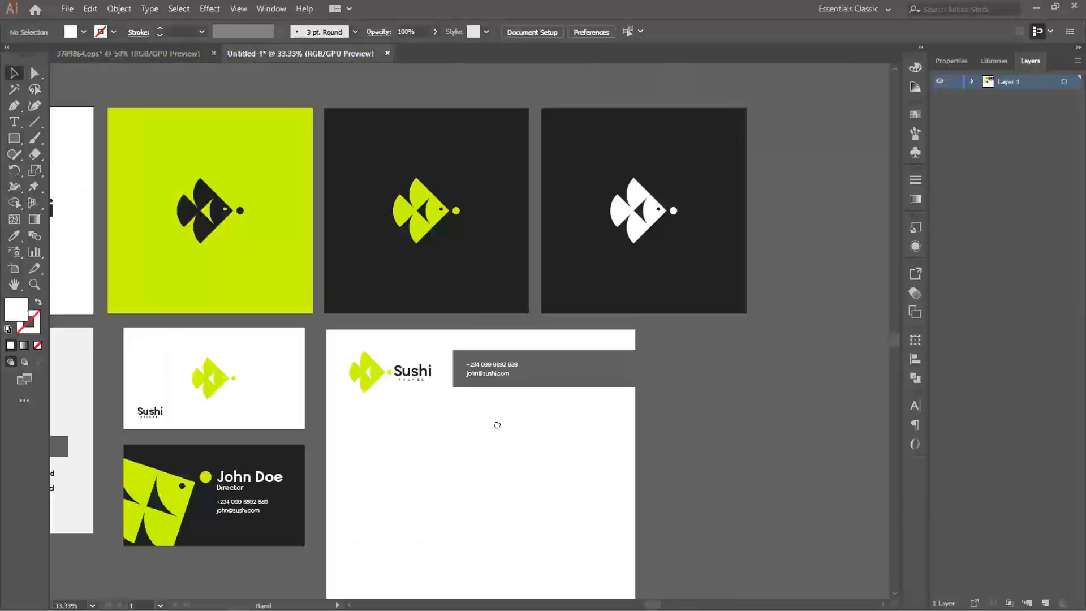
click(88, 215)
drag(90, 219, 582, 399)
- Draw a rectangle about 4.66 × 3.94 in over the copied fish and fill it with the logo squares' dark color
key(m)
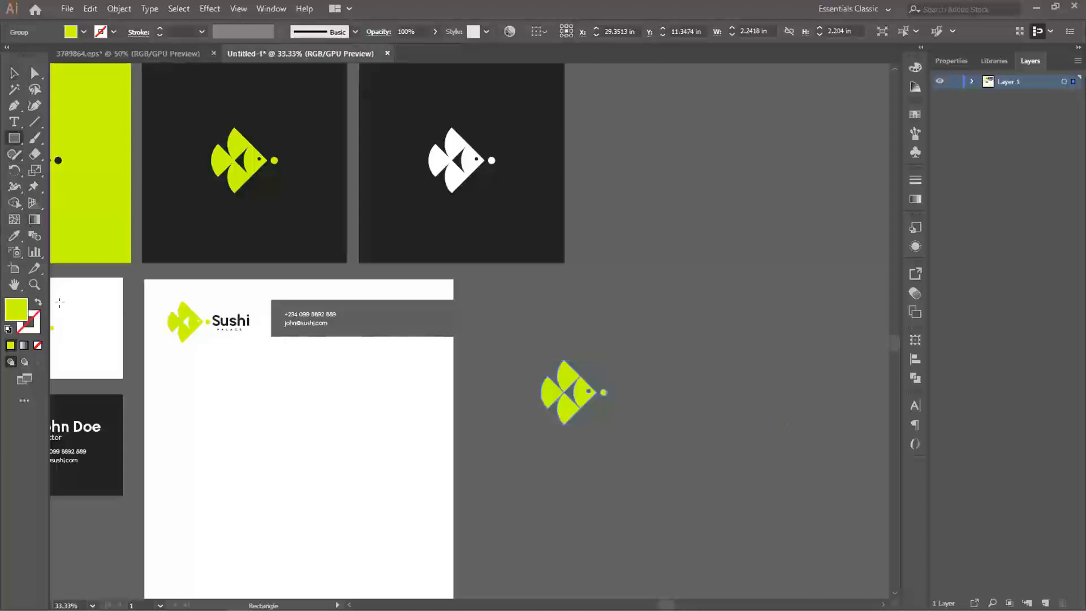
drag(558, 327, 702, 444)
key(i)
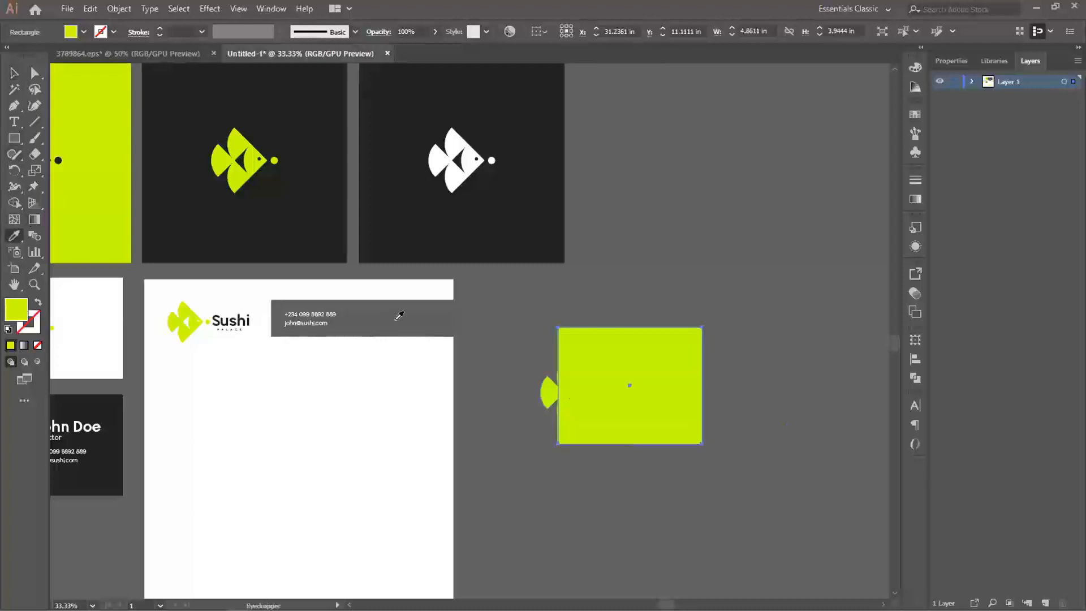
click(397, 321)
click(395, 219)
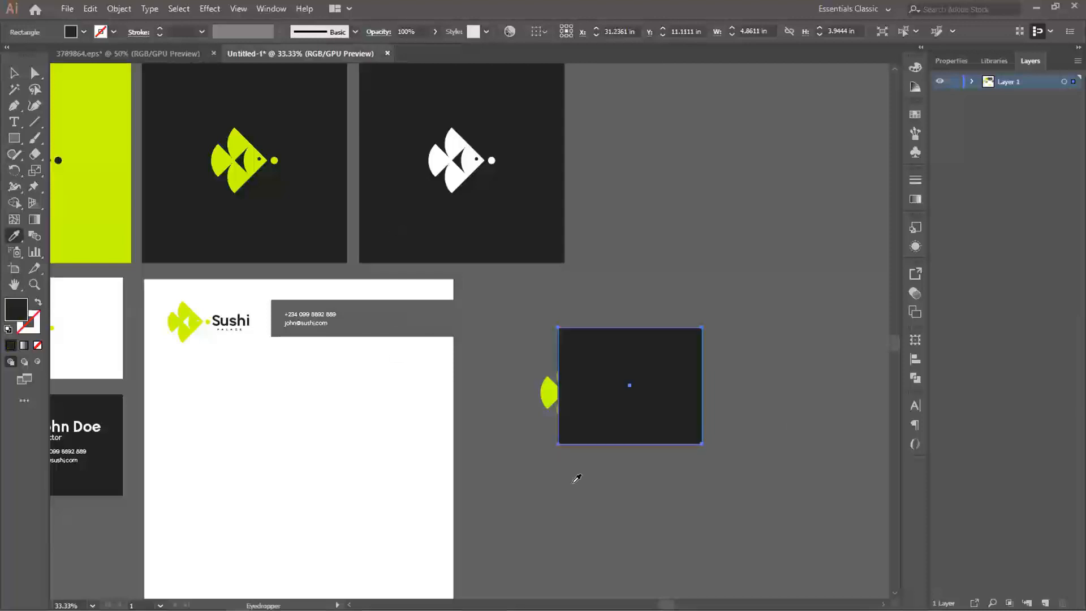
- Bring the lime fish copy in front of the dark rectangle beside the letterhead
drag(601, 500, 441, 469)
key(v)
mouse_move(471, 386)
mouse_down()
mouse_move(485, 385)
mouse_move(451, 378)
mouse_up()
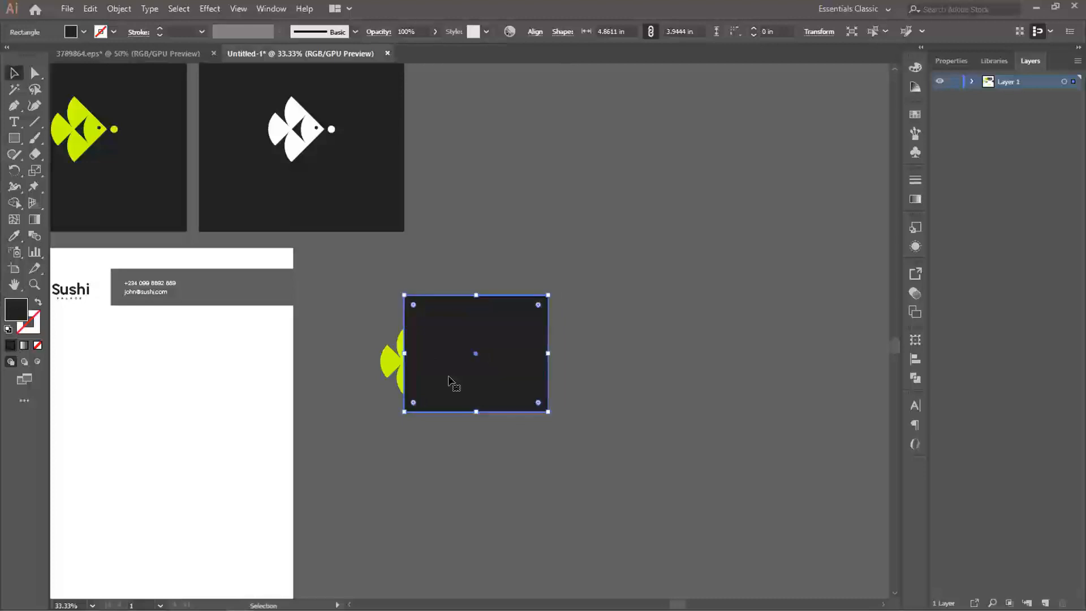
click(392, 363)
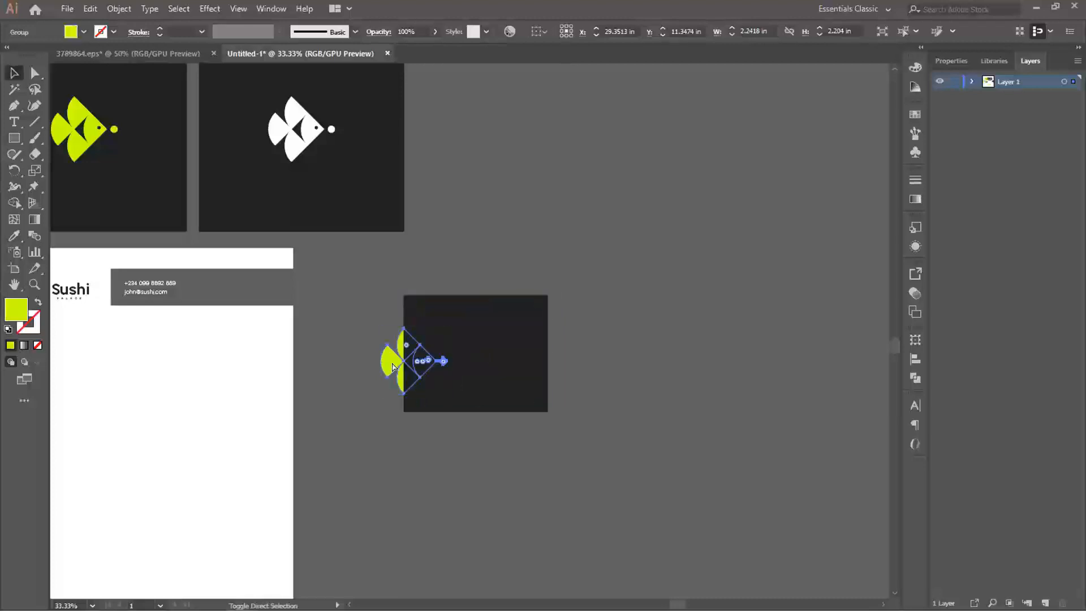
key(ctrl+shift+bracketright)
click(424, 433)
- Enlarge the fish to about 2.94 × 2.89 in and nudge it slightly upward across the dark rectangle's left edge
click(420, 363)
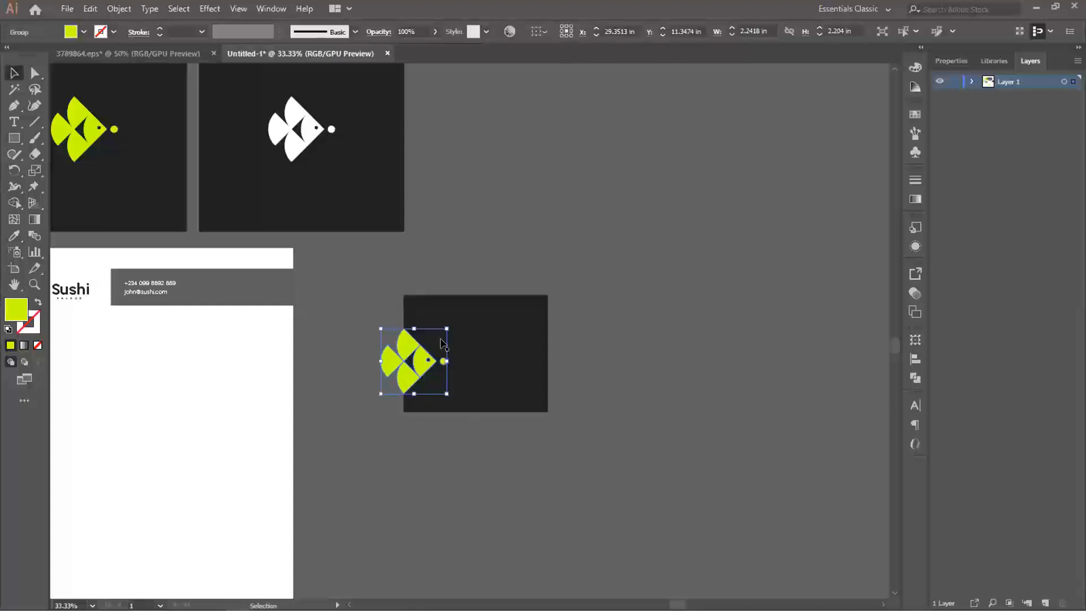
drag(446, 328, 457, 318)
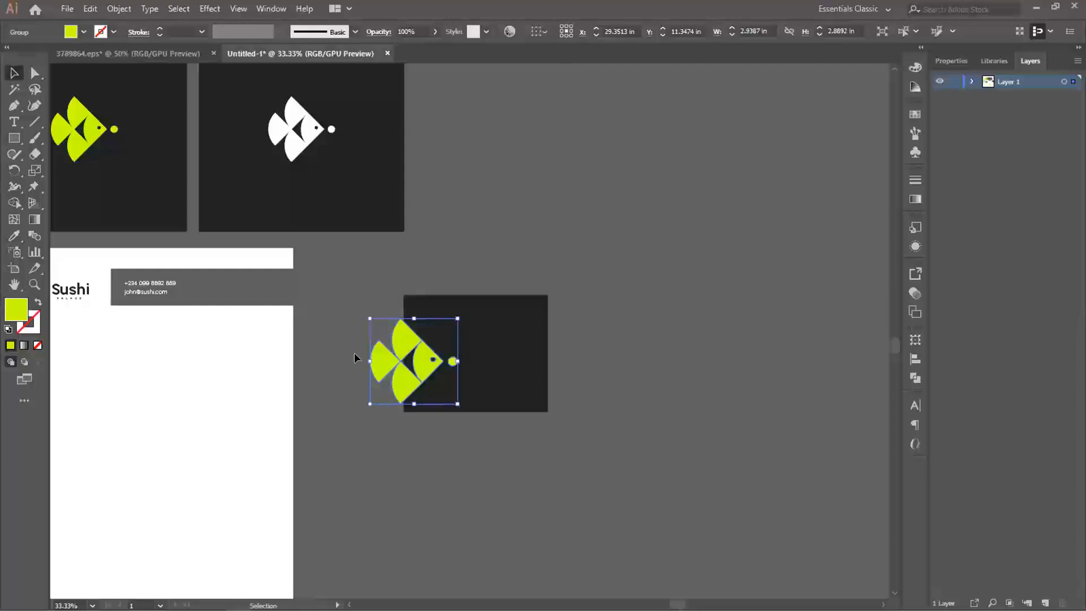
click(497, 359)
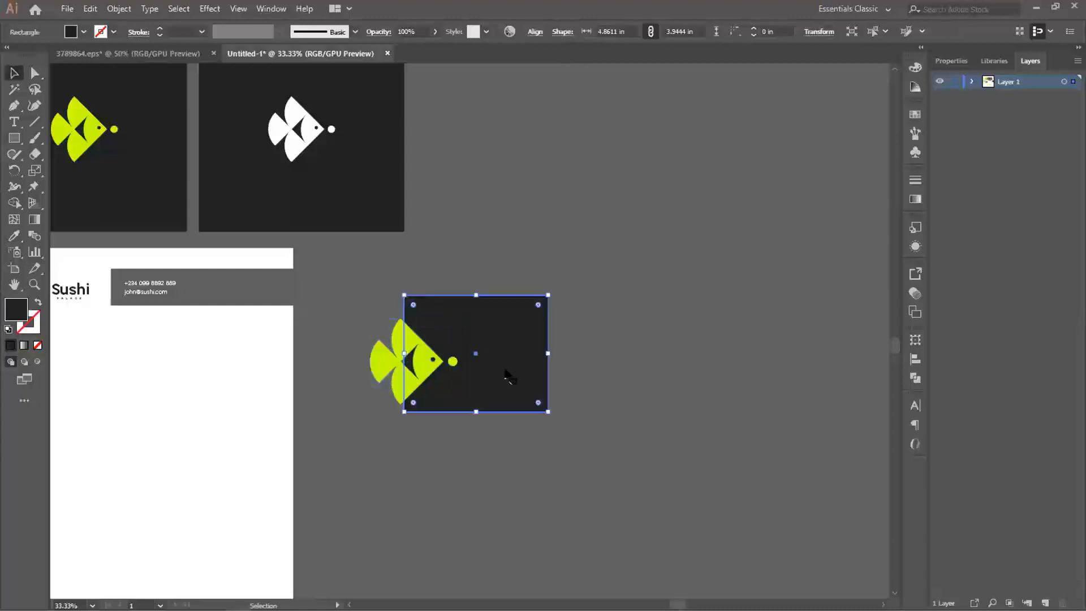
scroll(504, 368, up, 1)
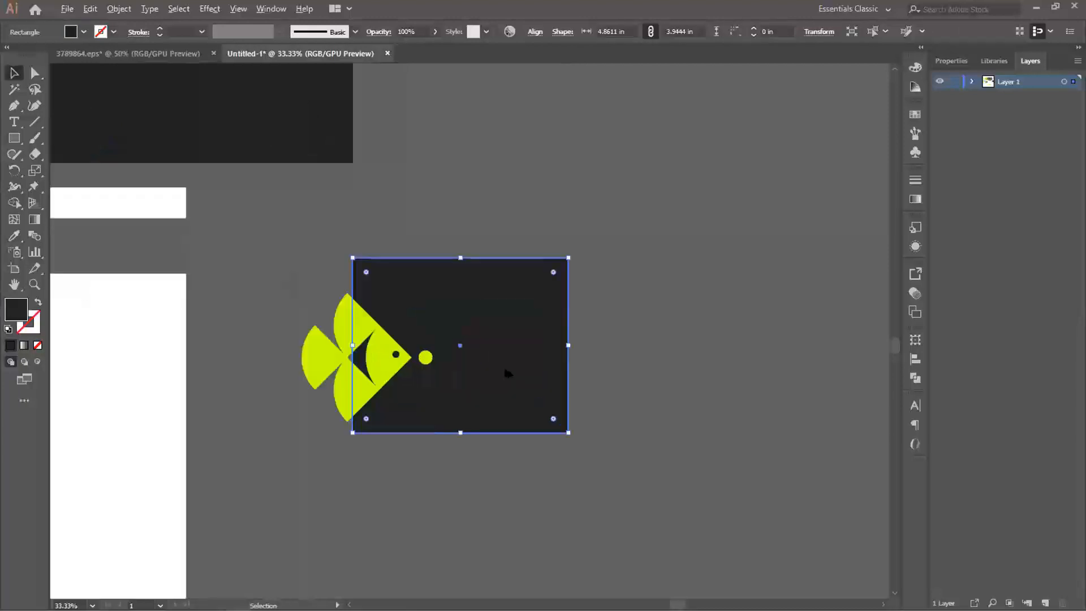
click(331, 312)
drag(330, 308, 330, 305)
drag(389, 243, 344, 352)
click(441, 461)
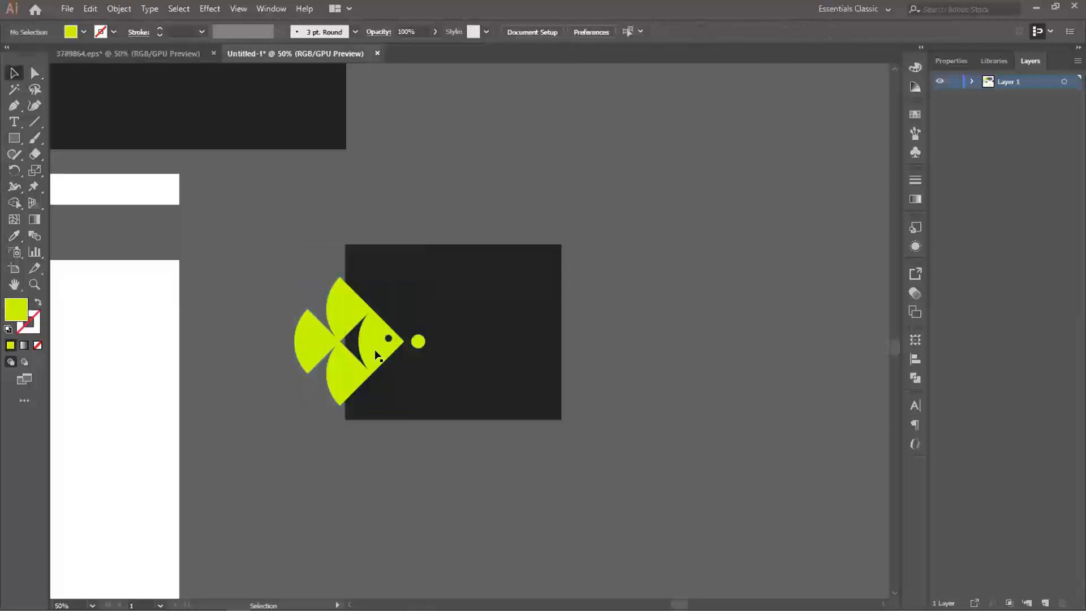
- Try to clip the fish with the dark rectangle by bringing the rectangle to the front and making a clipping mask
click(473, 293)
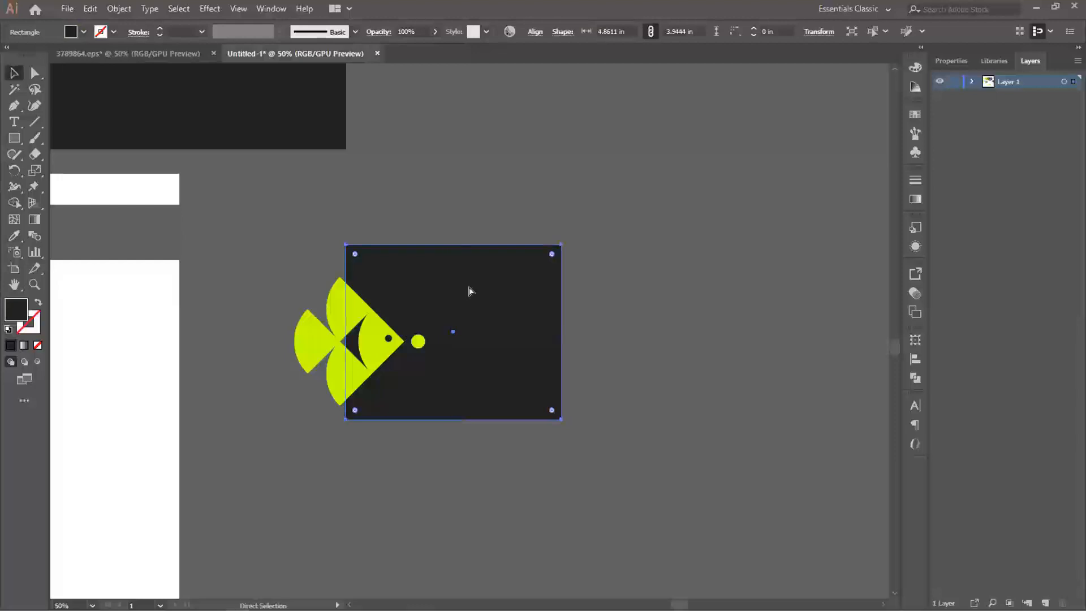
key(ctrl+shift+bracketright)
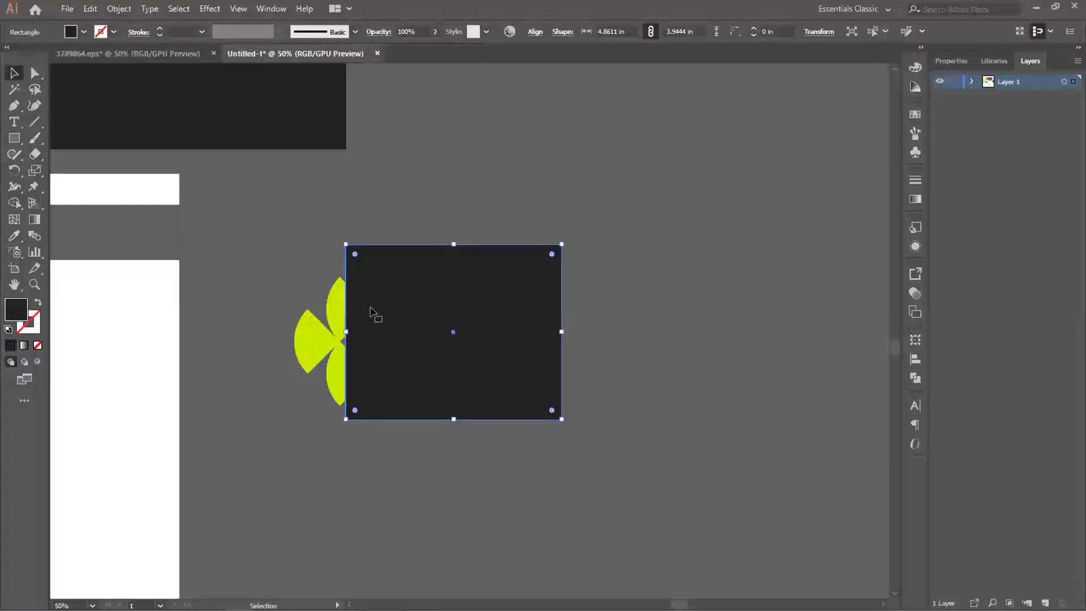
shift+click(331, 304)
right_click(334, 307)
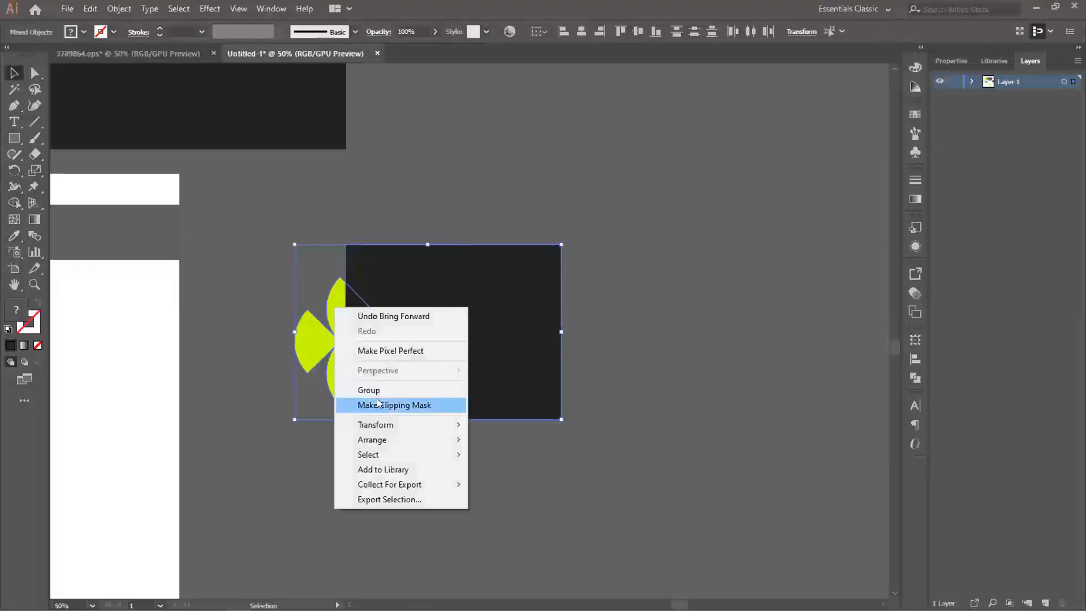
click(327, 258)
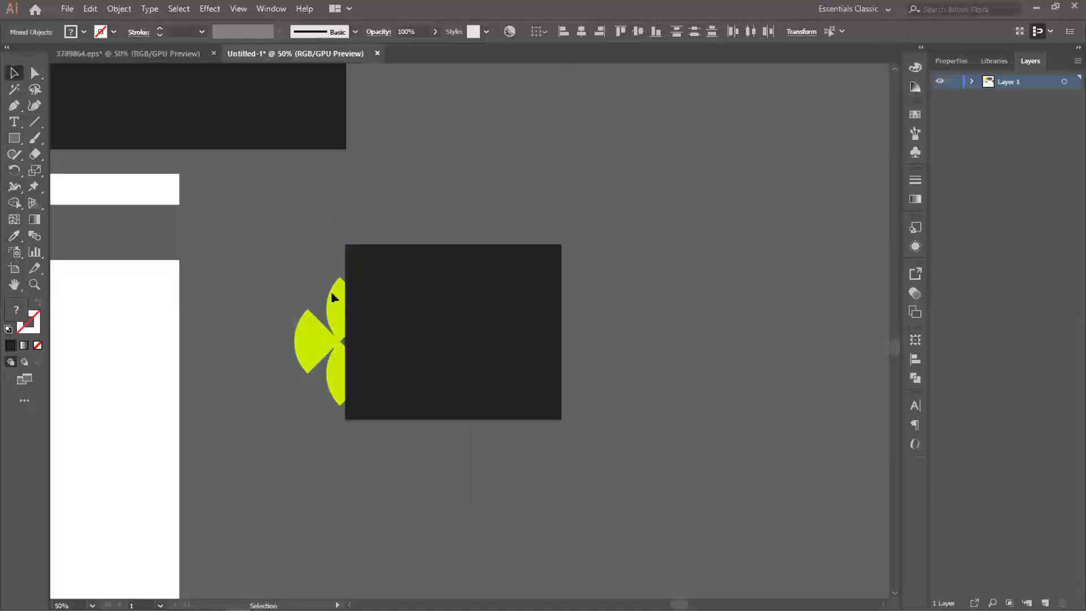
right_click(338, 302)
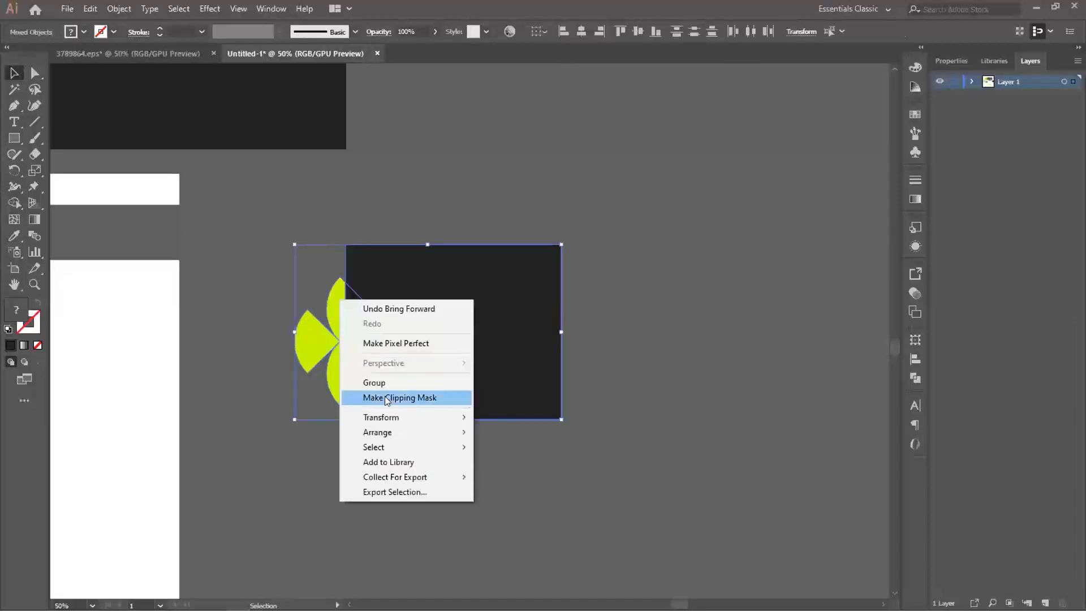
click(415, 398)
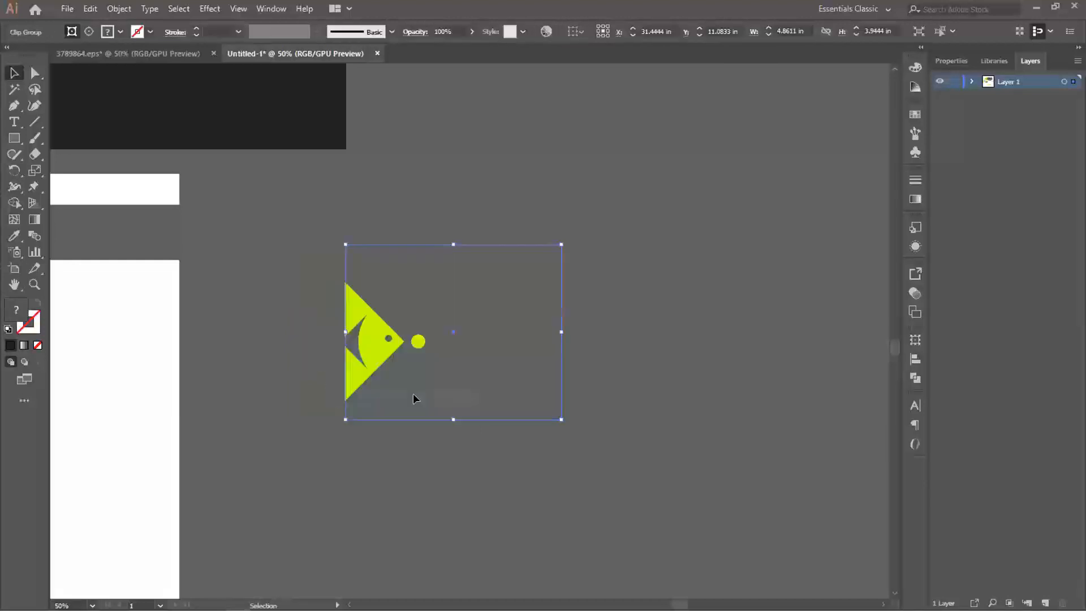
click(379, 372)
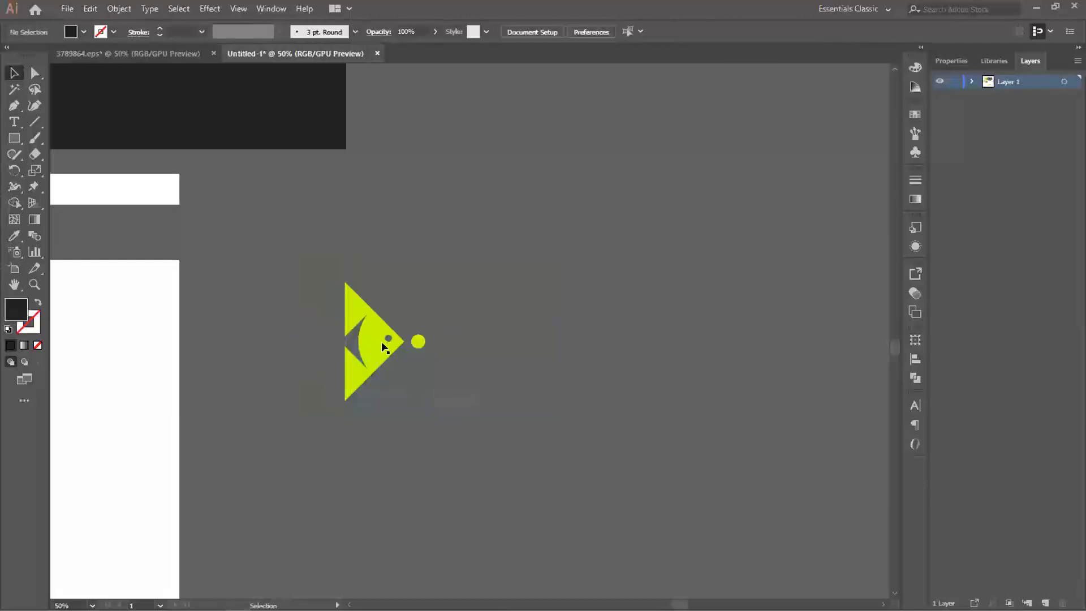
click(383, 348)
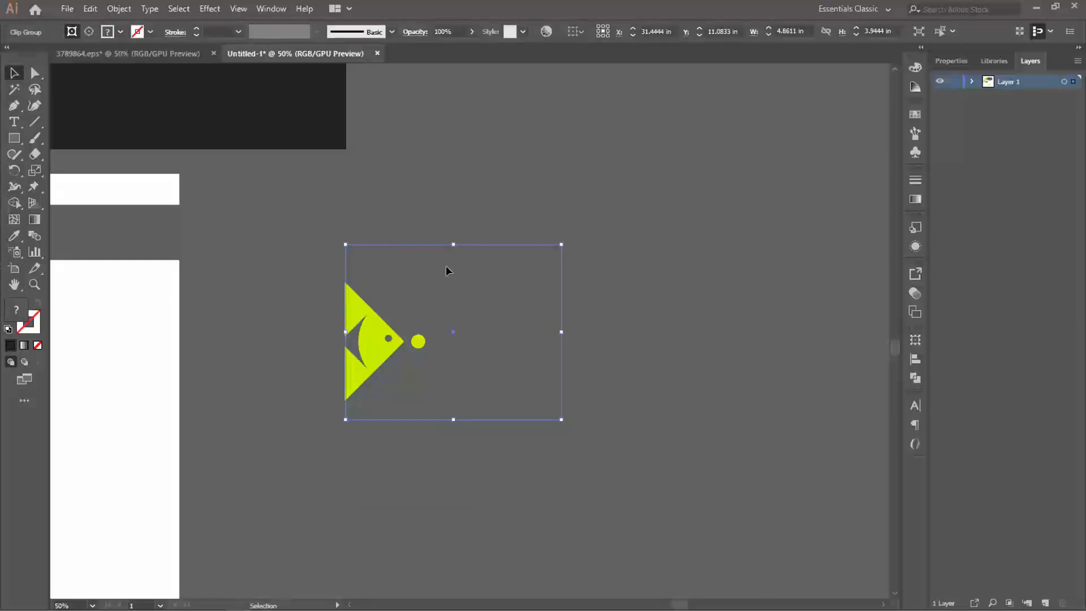
- Undo the clipping mask and the dark rectangle's move to the front
key(ctrl+z)
click(451, 459)
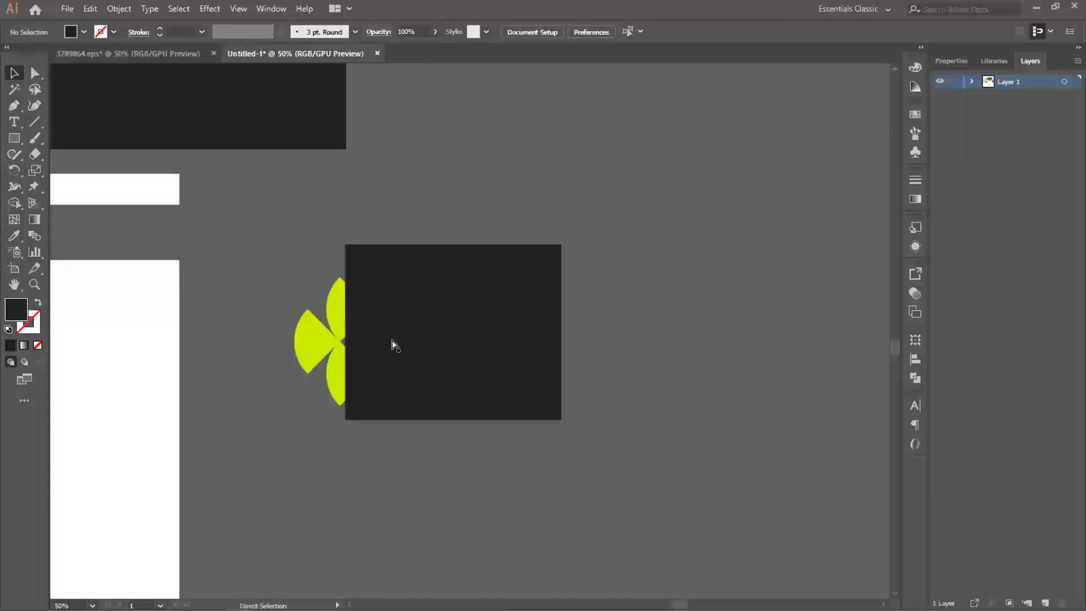
key(ctrl+z)
- Duplicate the dark rectangle and align the copy exactly over the original, in front of the fish
click(445, 321)
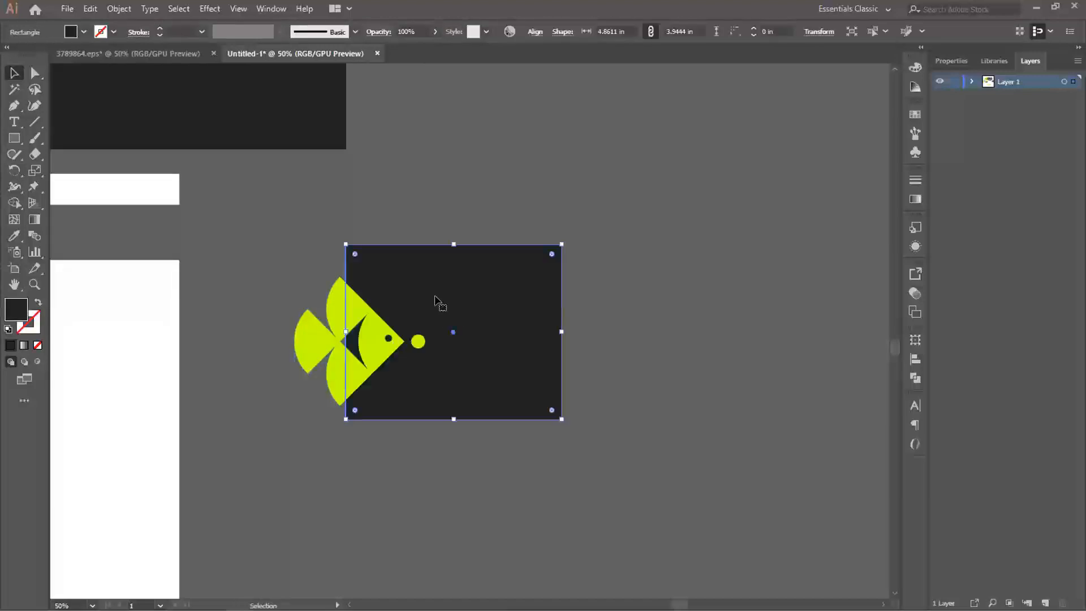
key(a)
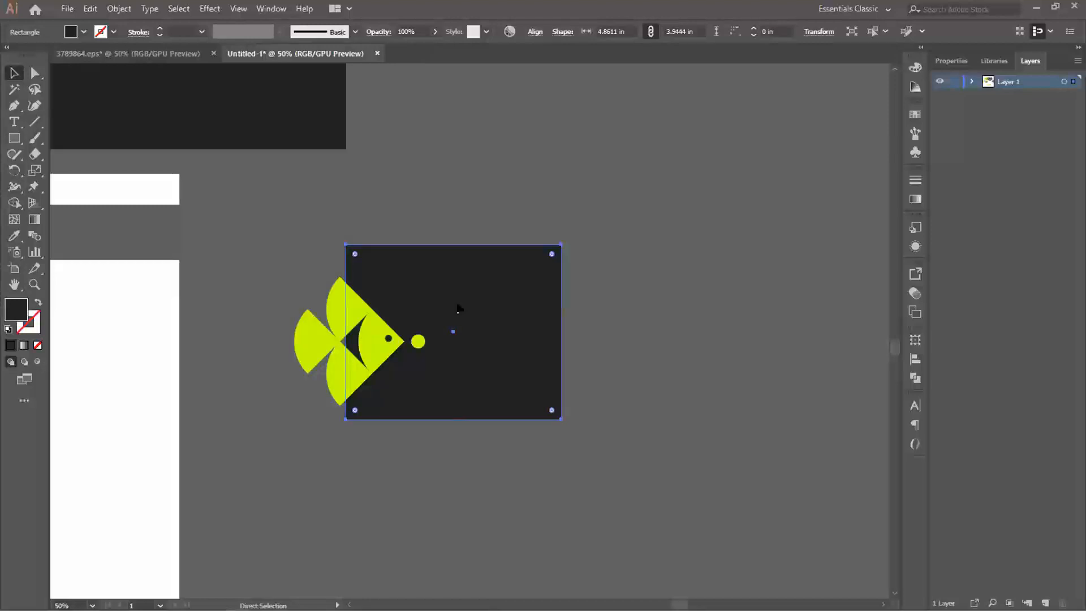
key(v)
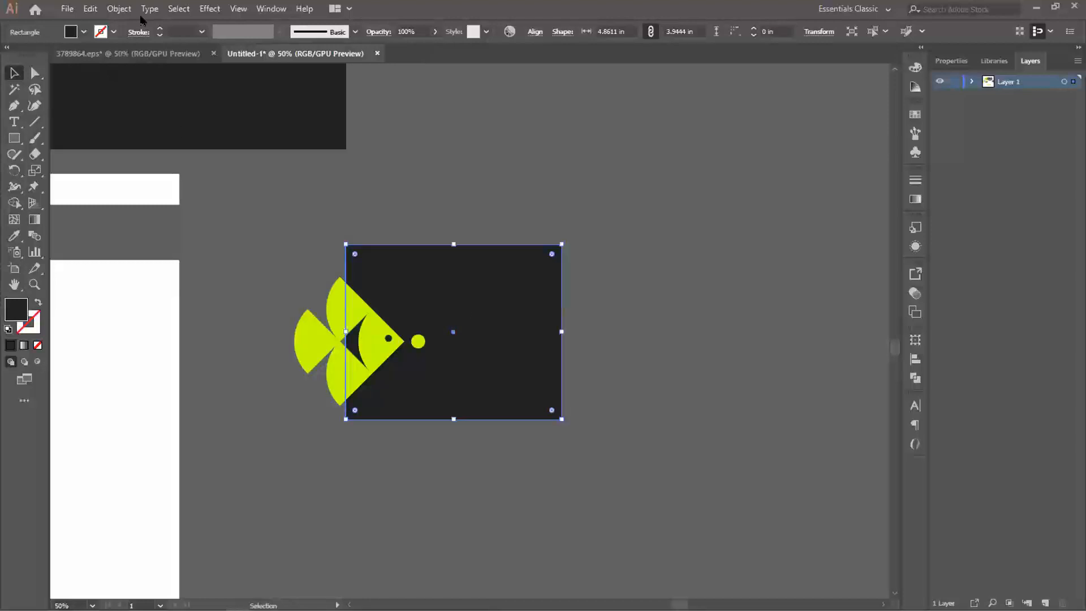
click(89, 8)
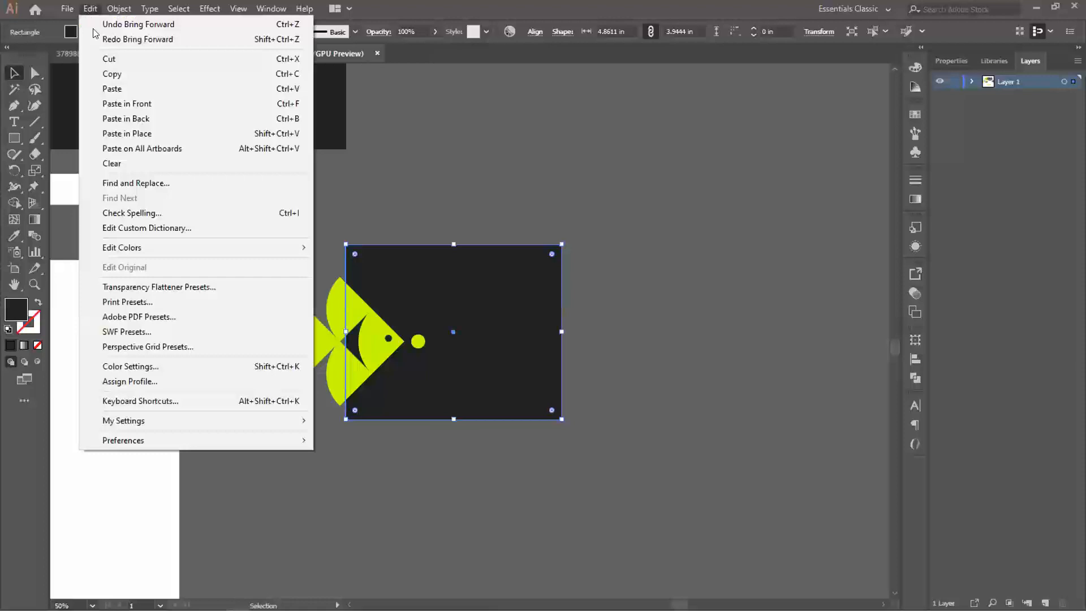
click(125, 77)
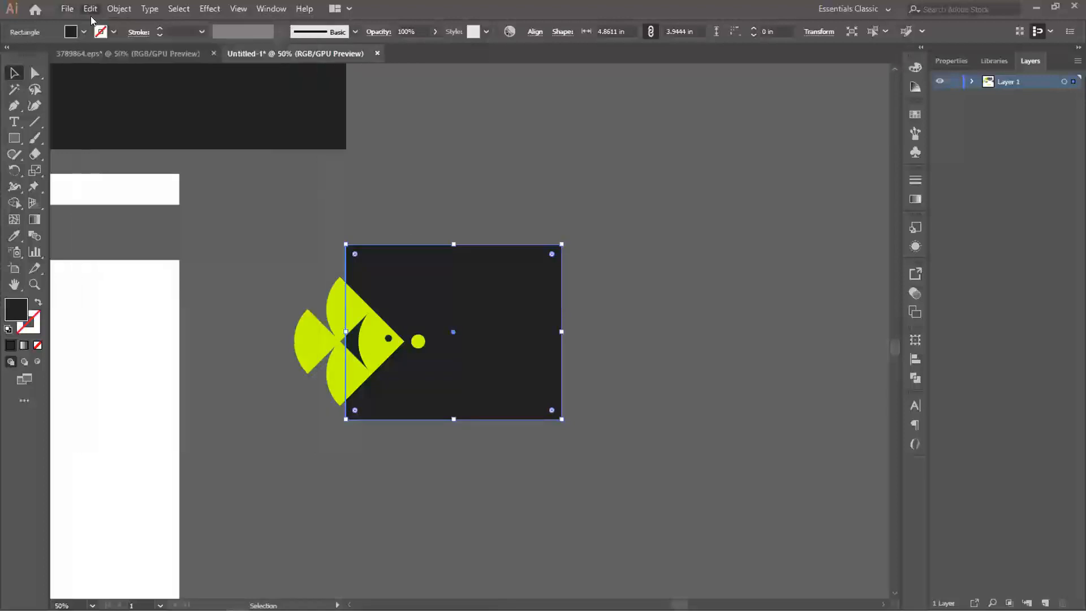
click(90, 9)
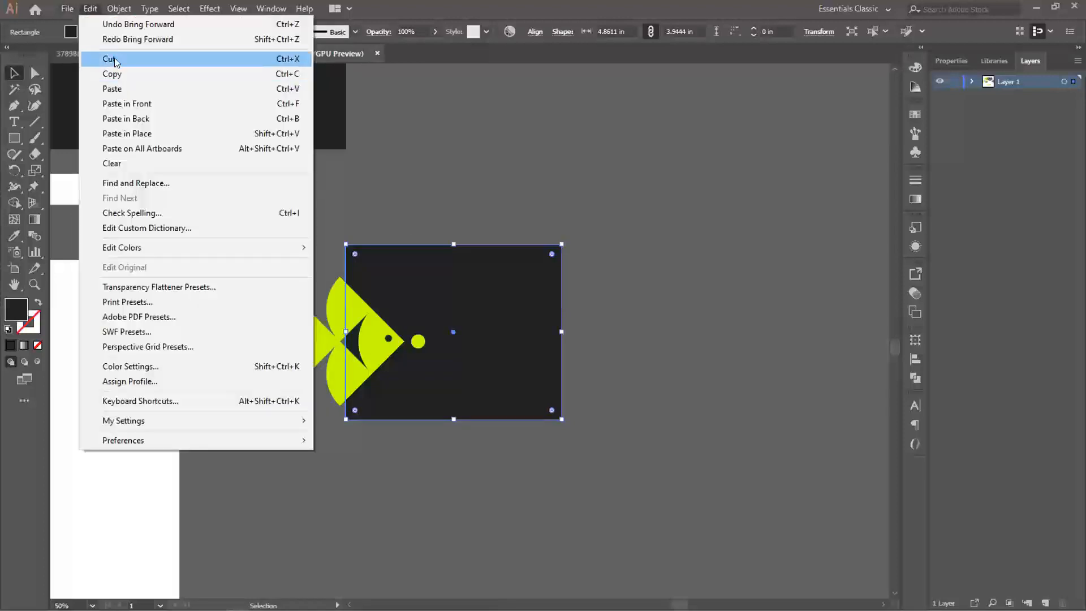
click(113, 89)
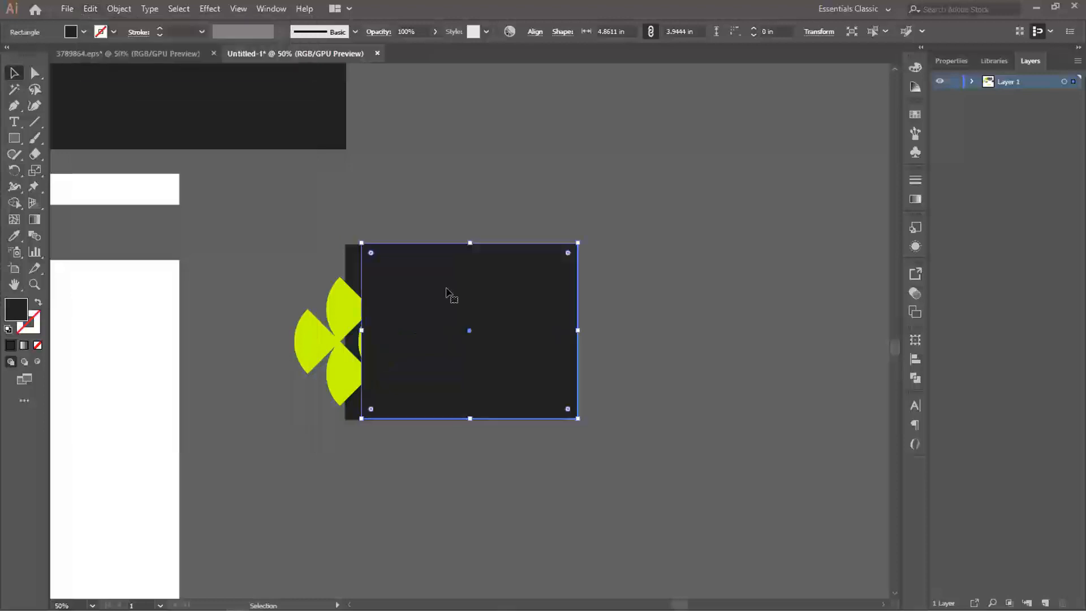
drag(439, 289, 427, 290)
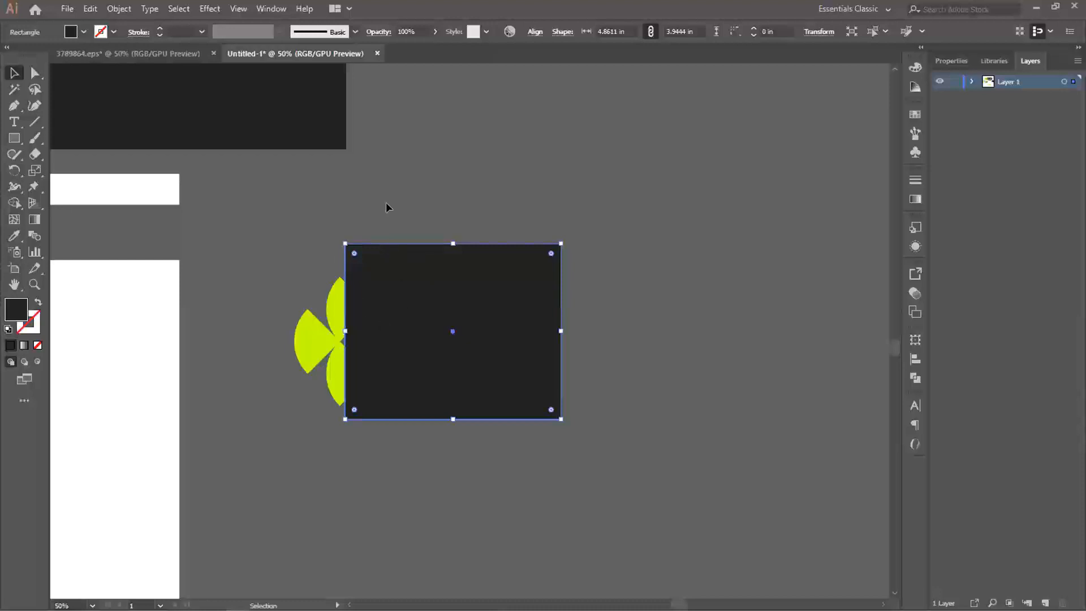
- Clip the fish to the duplicate rectangle with a clipping mask, keeping the original rectangle as the dark background
shift+click(309, 343)
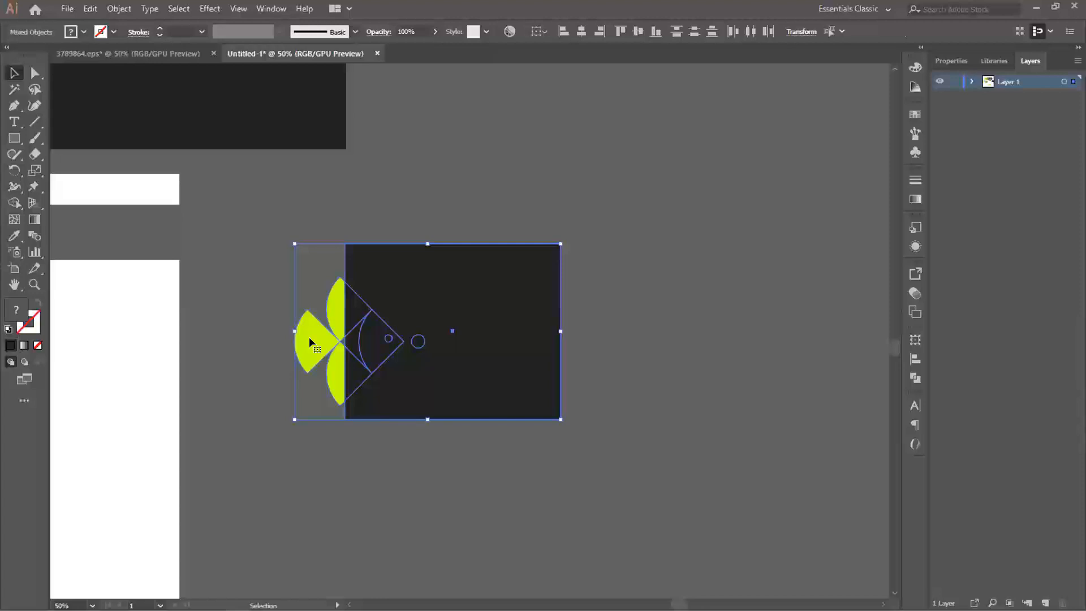
right_click(334, 319)
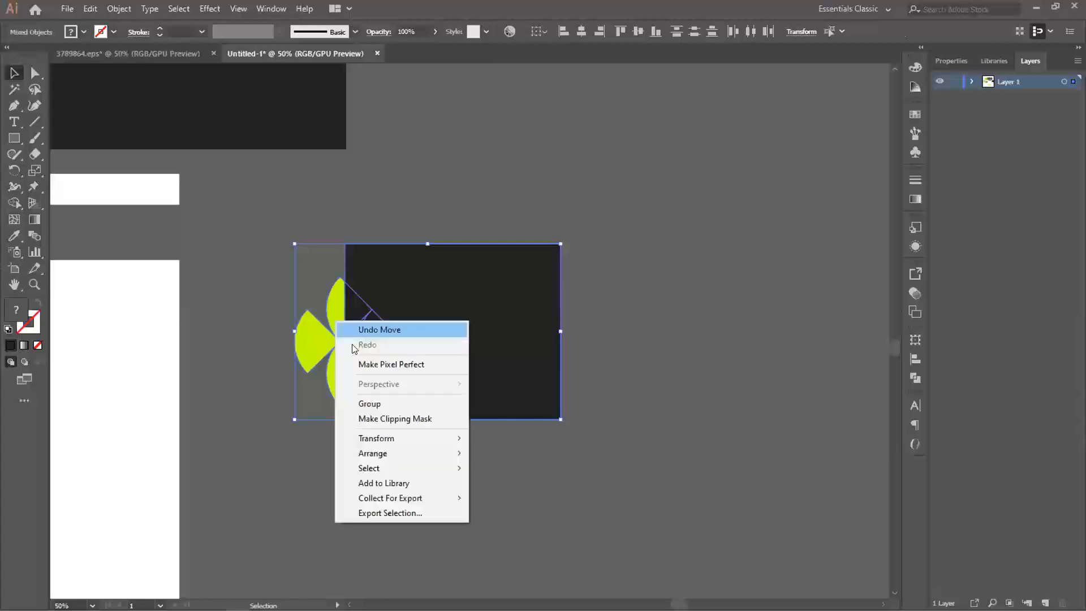
click(381, 419)
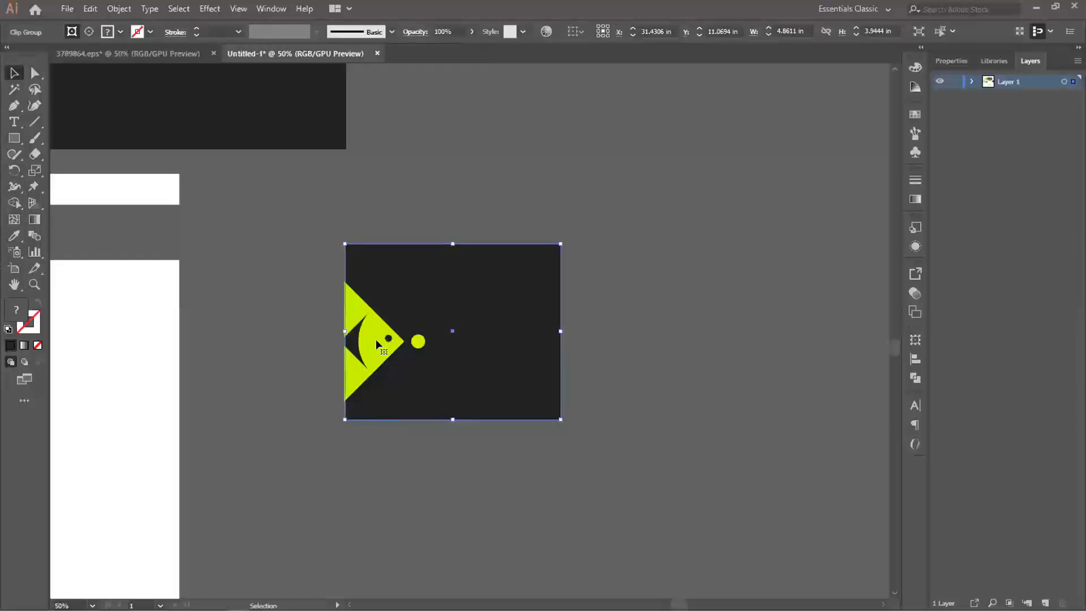
click(420, 217)
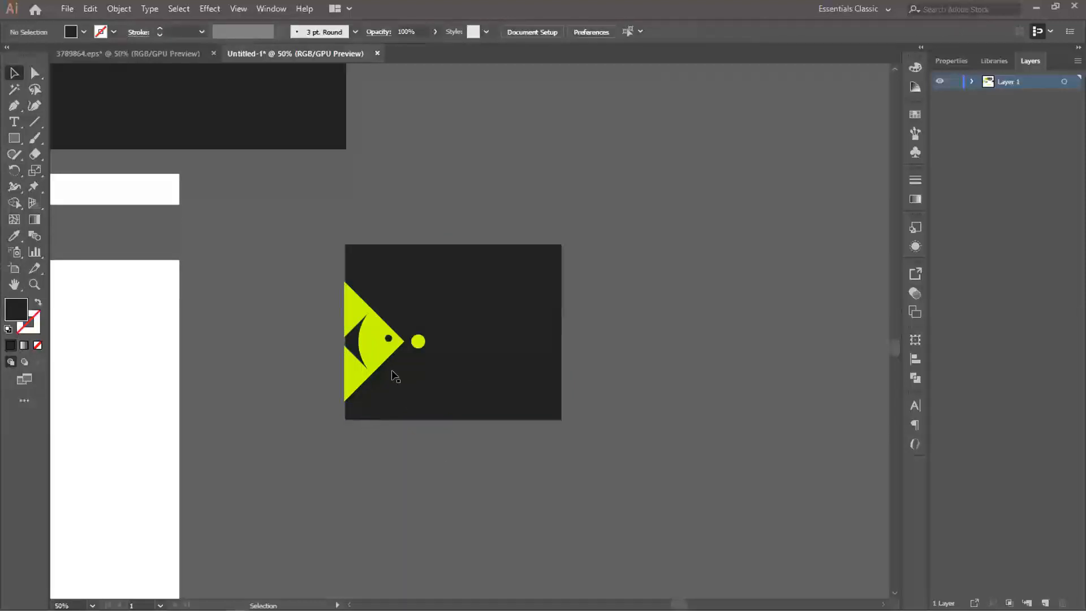
- Inside the clip group, rotate the fish about 45° counter-clockwise and move it so its head fills the dark rectangle's lower-left corner
double_click(372, 350)
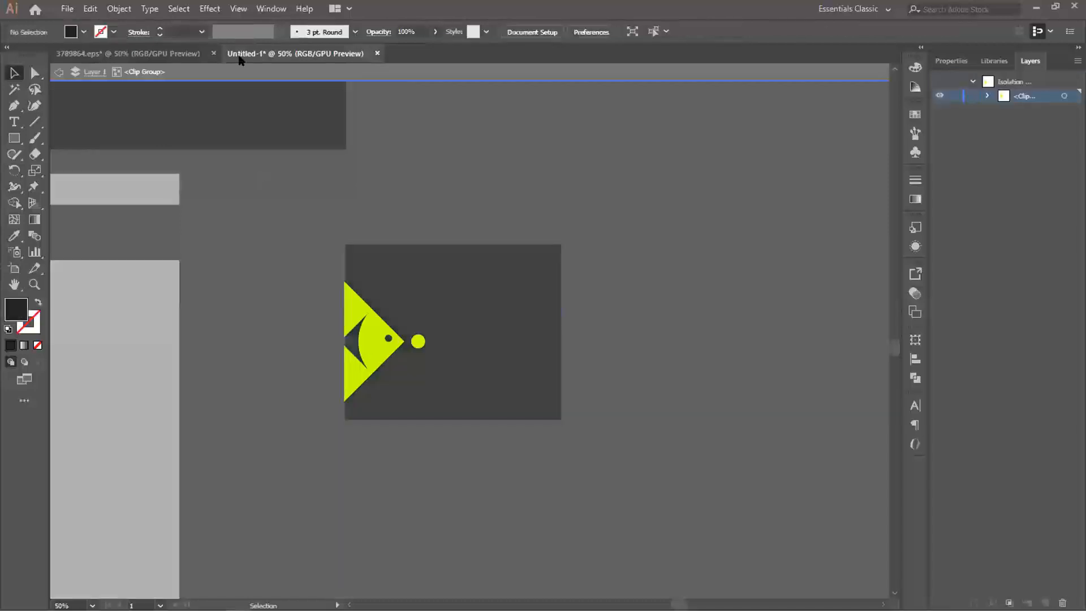
click(368, 337)
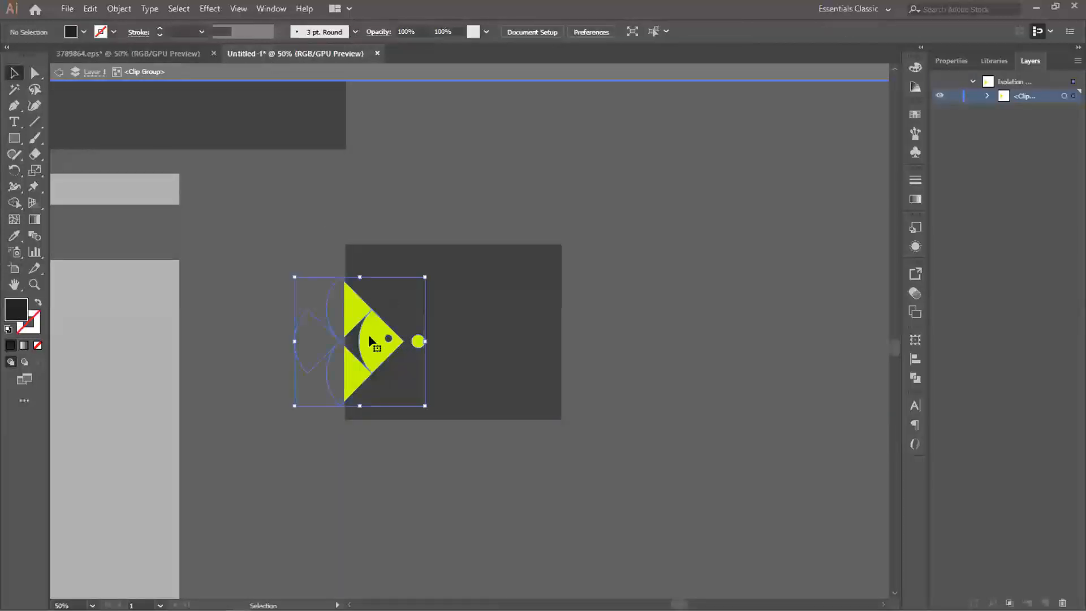
mouse_move(369, 335)
mouse_down()
mouse_move(435, 334)
mouse_move(369, 335)
mouse_up()
drag(433, 277, 361, 247)
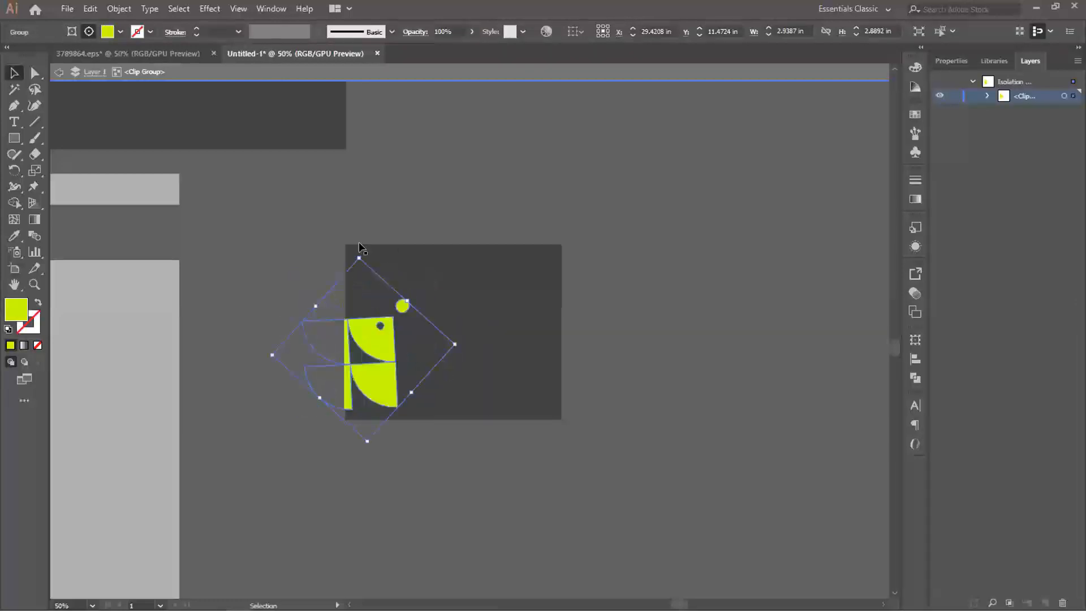
drag(367, 343, 370, 400)
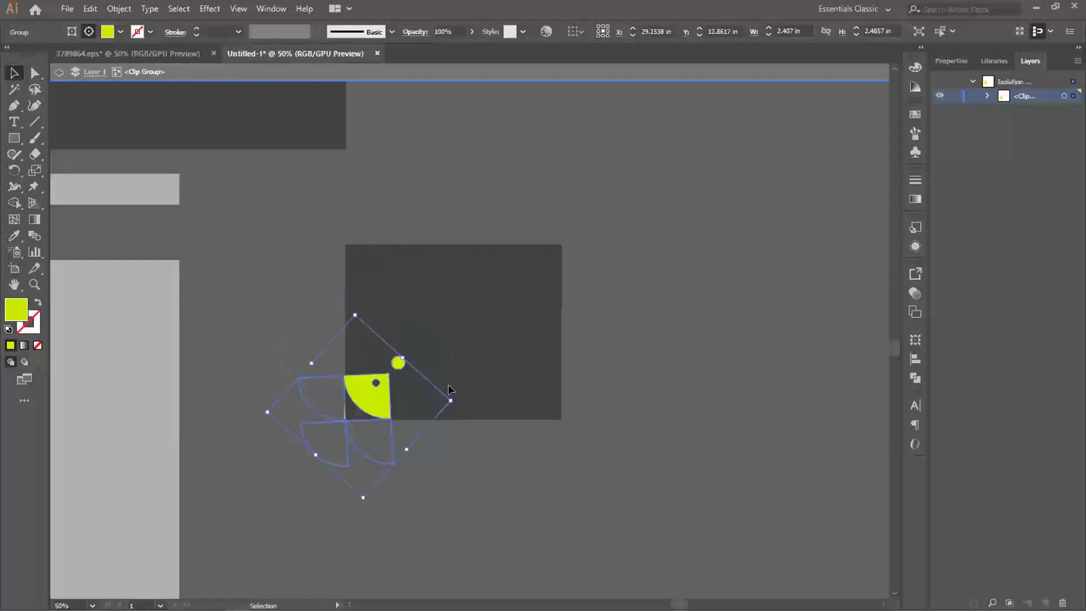
drag(455, 396, 372, 419)
click(458, 461)
double_click(438, 342)
scroll(438, 341, down, 1)
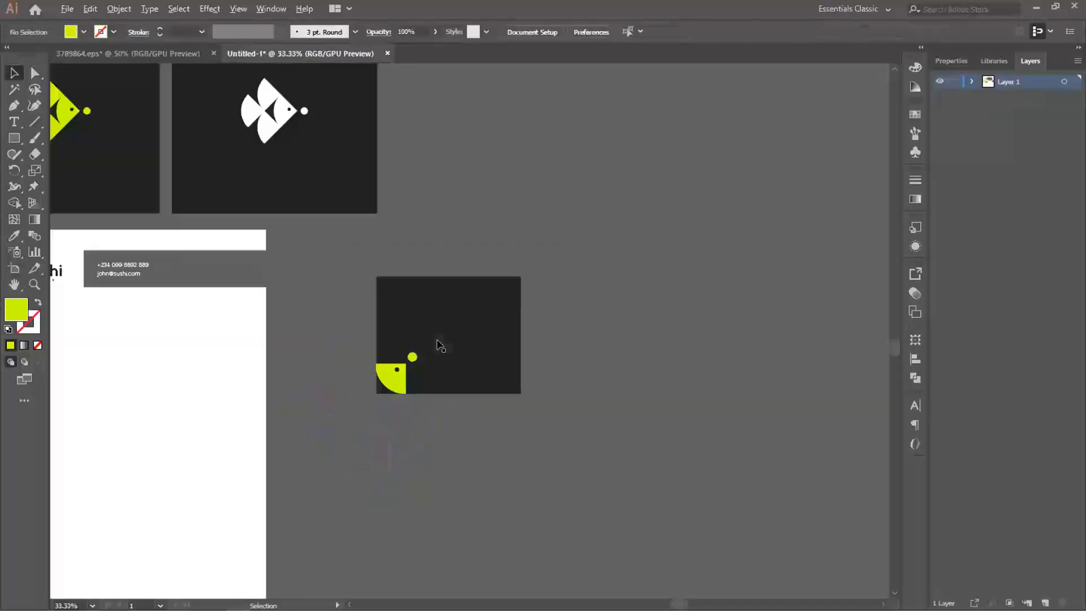
drag(436, 328, 519, 324)
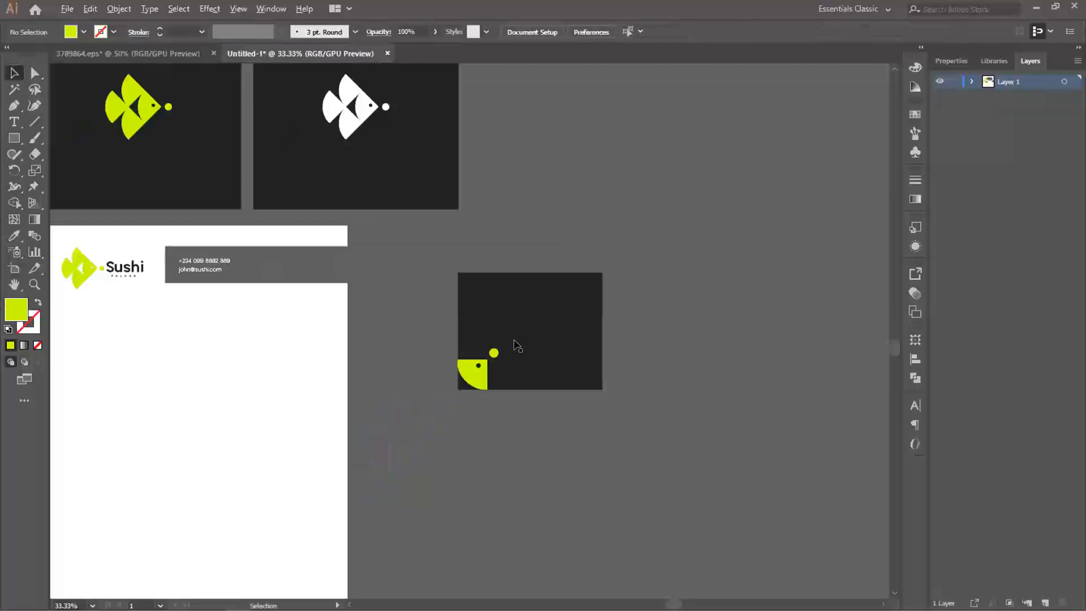
scroll(514, 347, down, 1)
drag(446, 342, 491, 349)
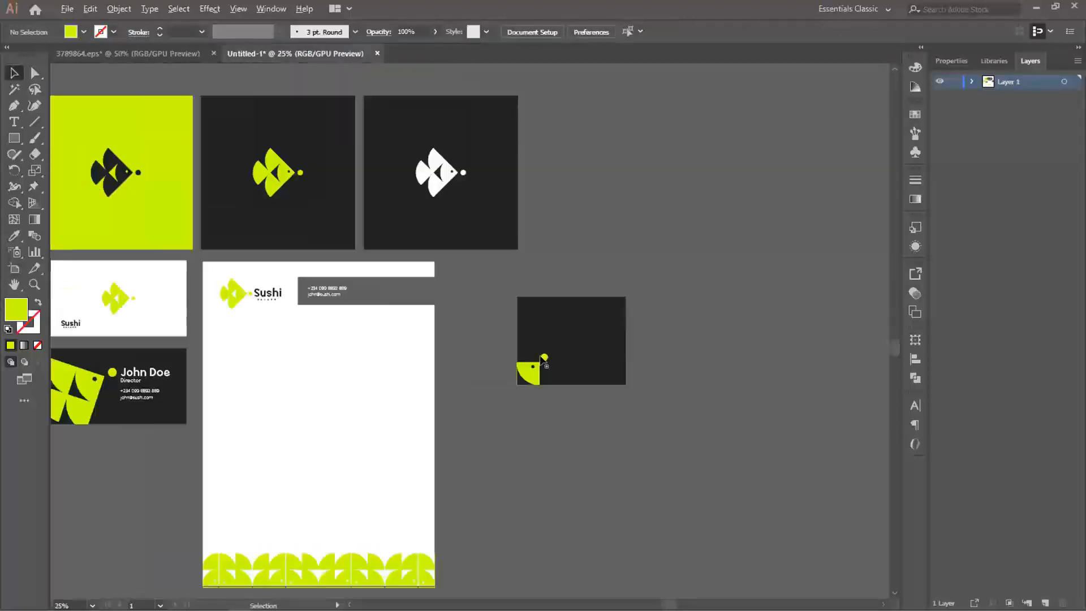
- Delete the dark rectangle together with the clipped fish beside the letterhead
scroll(542, 356, up, 3)
drag(608, 390, 528, 324)
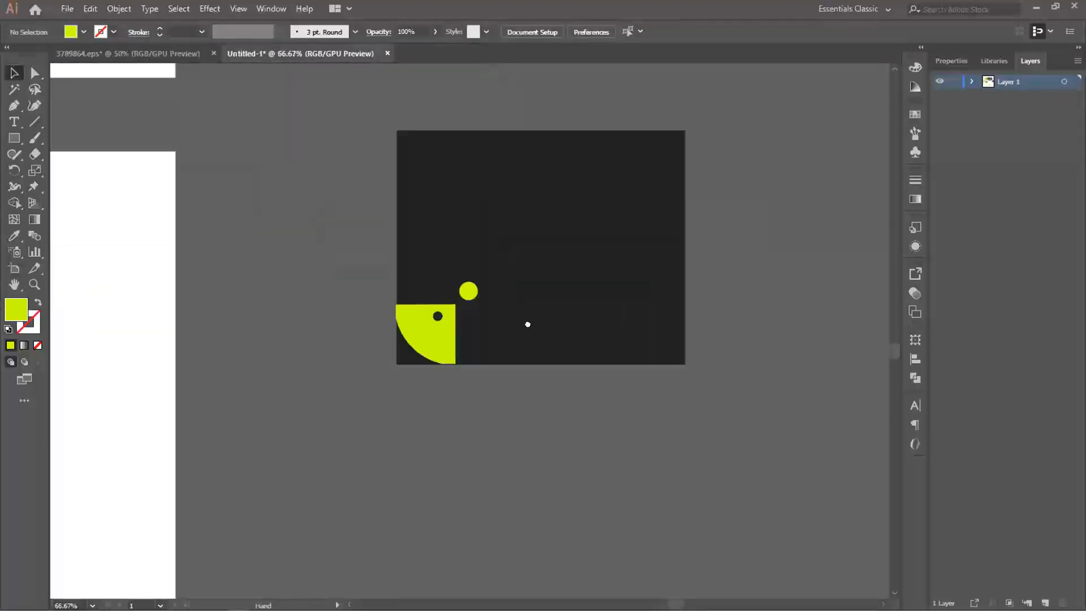
scroll(528, 324, down, 1)
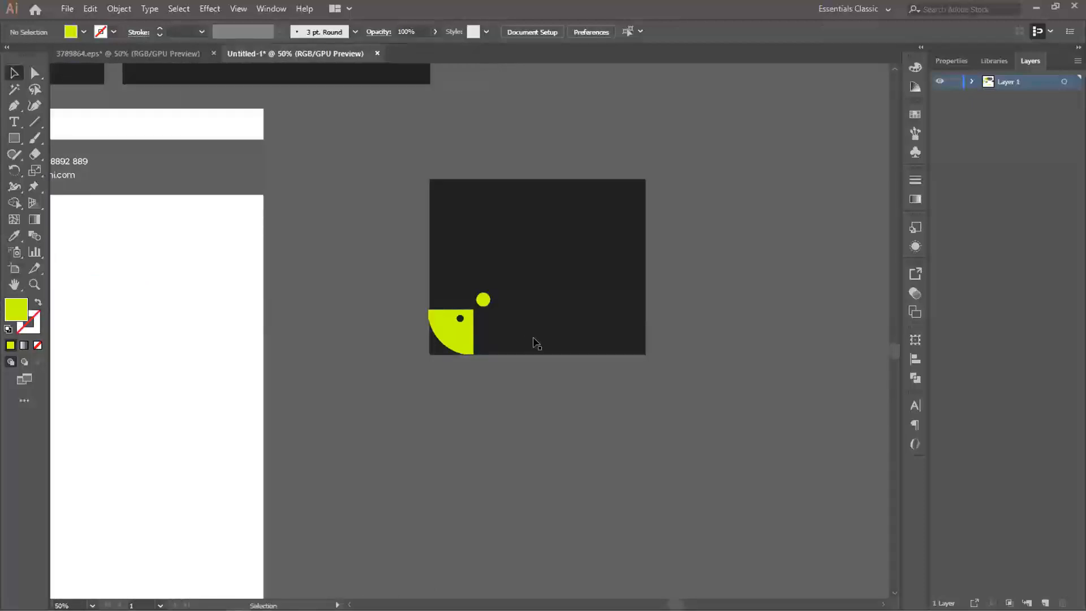
scroll(536, 344, down, 1)
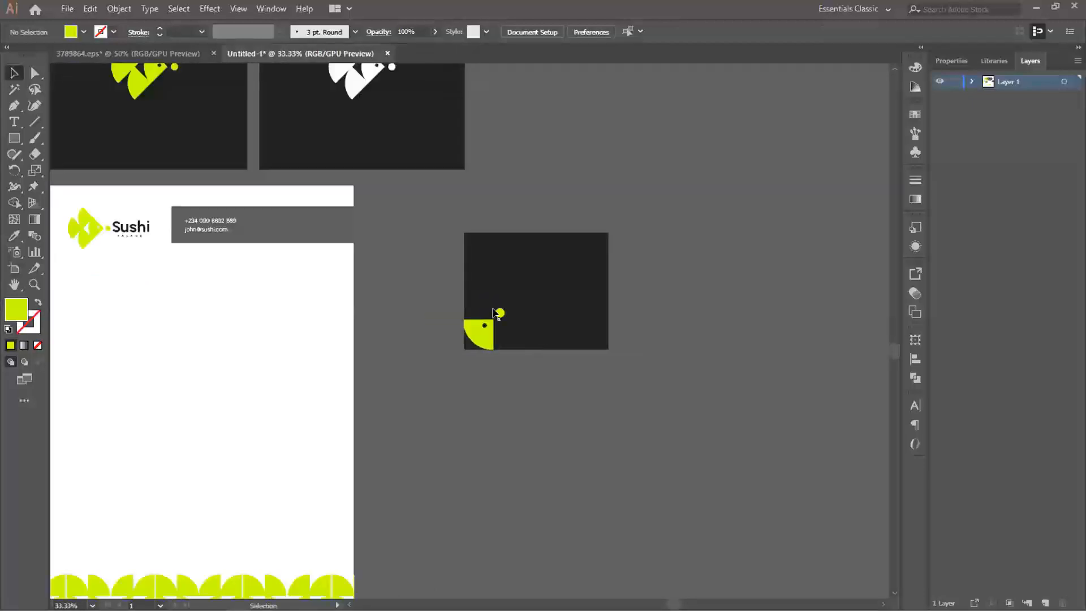
drag(452, 261, 708, 375)
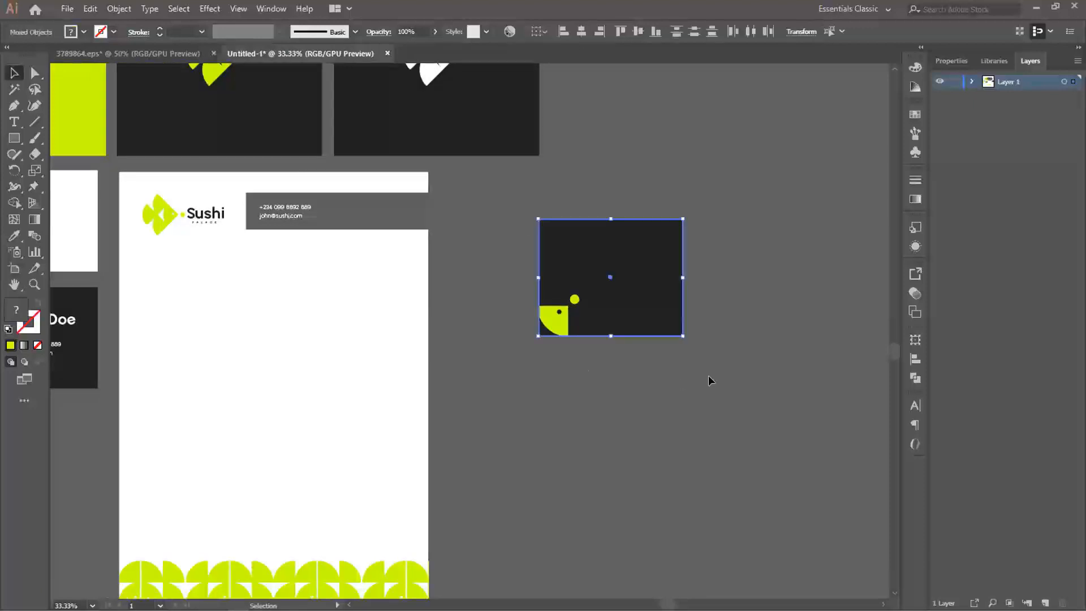
key(Delete)
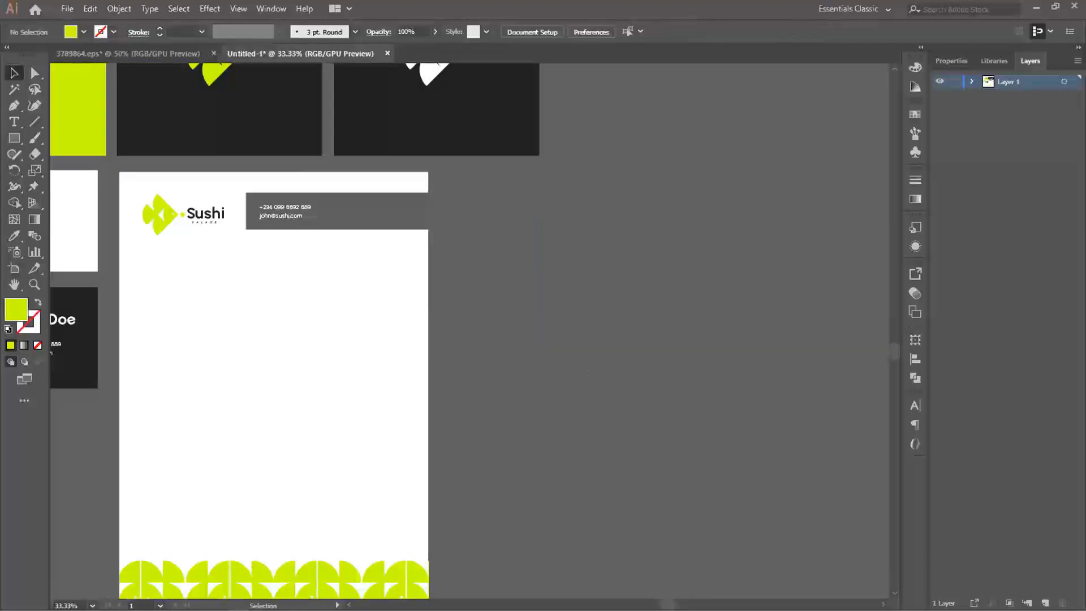
drag(272, 266, 490, 214)
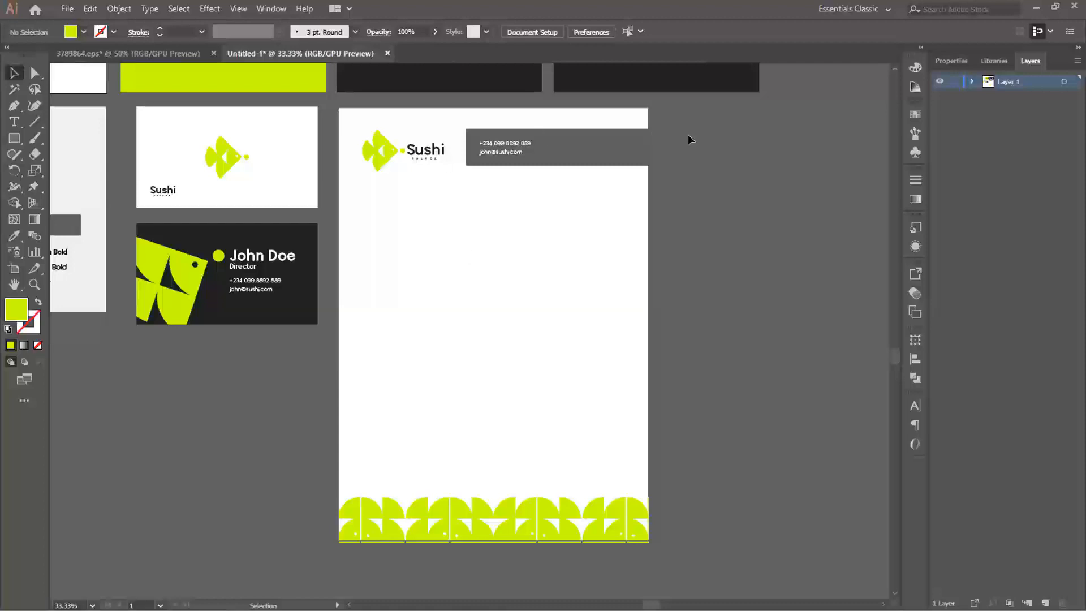
click(387, 154)
click(632, 293)
scroll(607, 278, down, 1)
drag(519, 223, 553, 306)
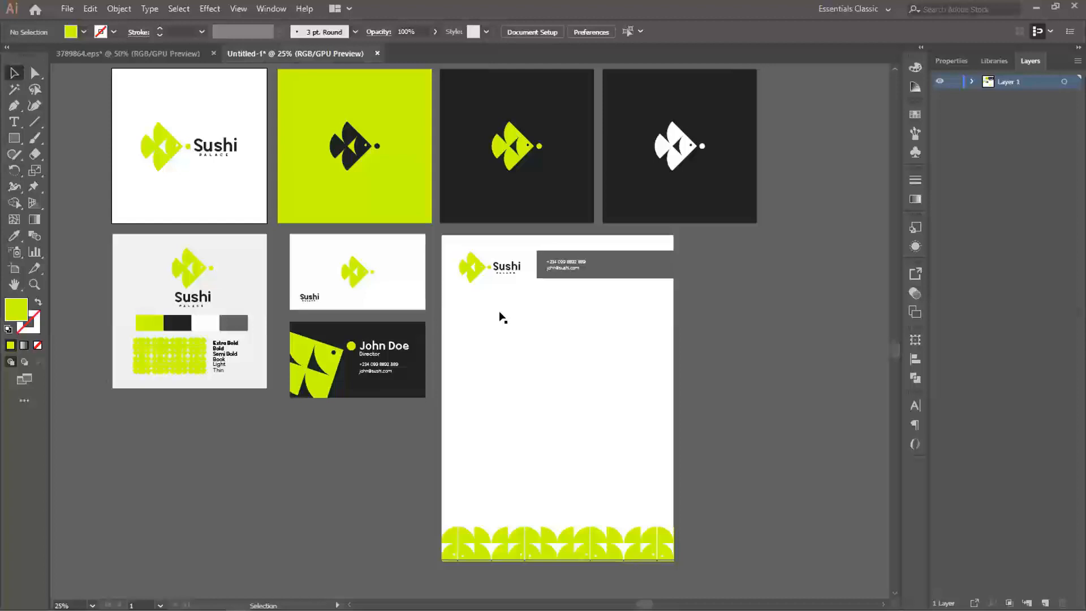
drag(647, 289, 573, 289)
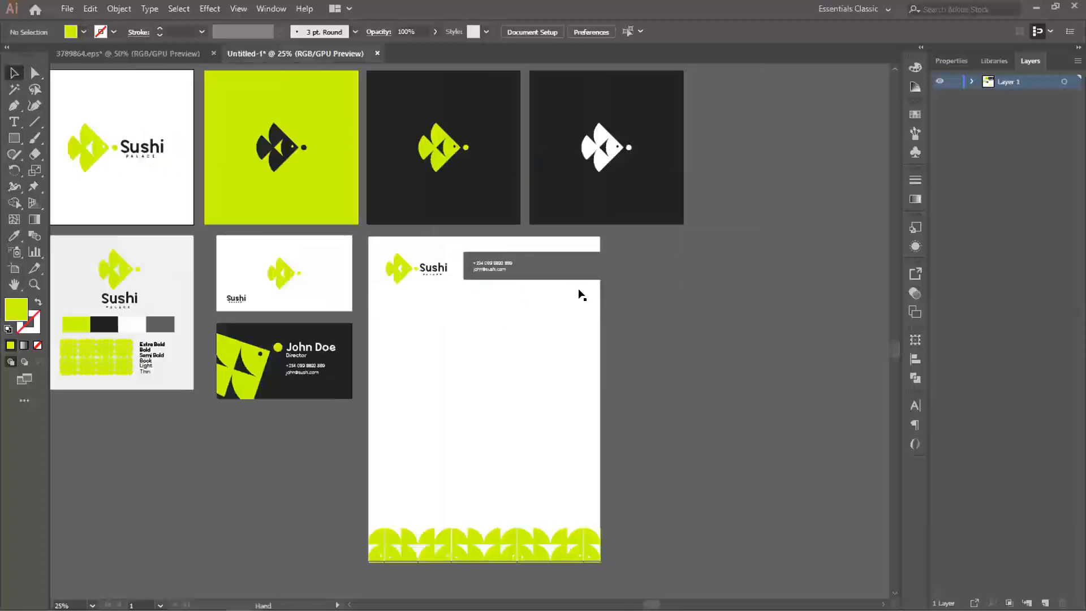
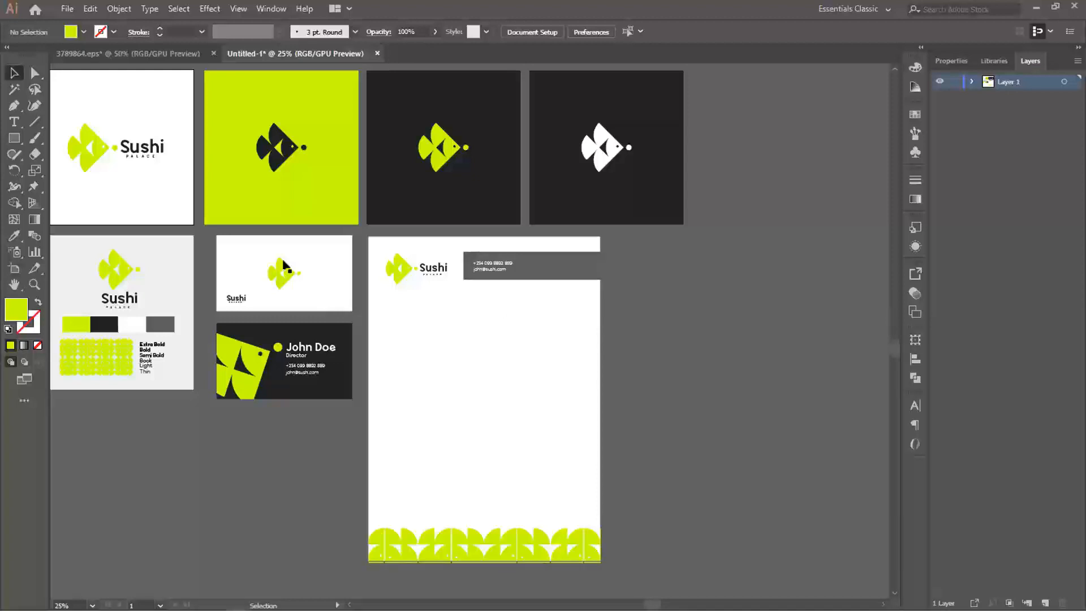
- Draw a rectangle about 5.07 by 7.76 in to the right of the letterhead, filled with the white sampled from the business card
drag(402, 277, 324, 267)
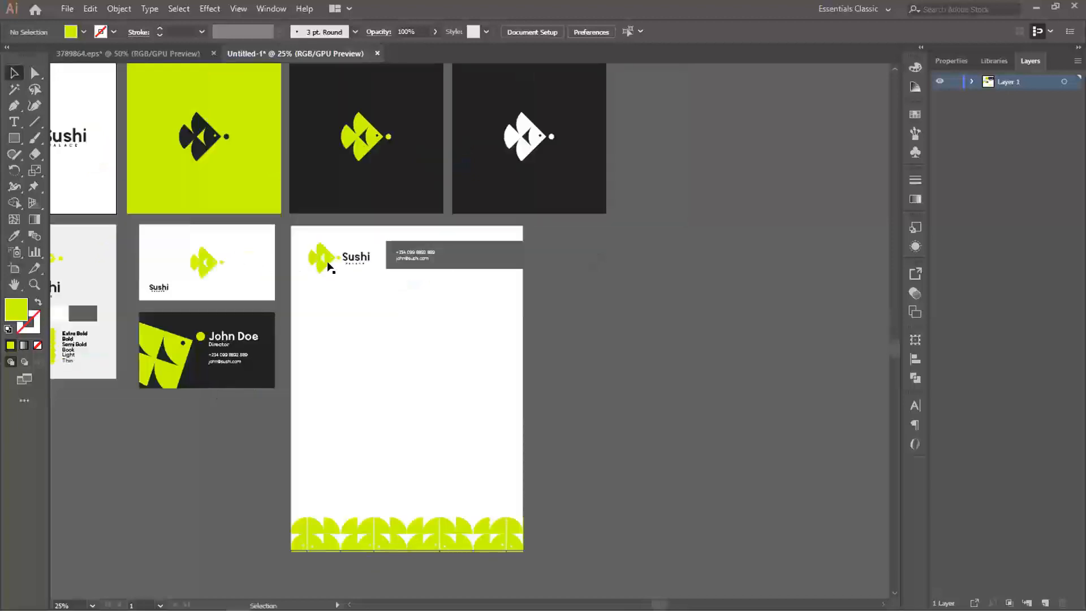
drag(423, 260, 348, 267)
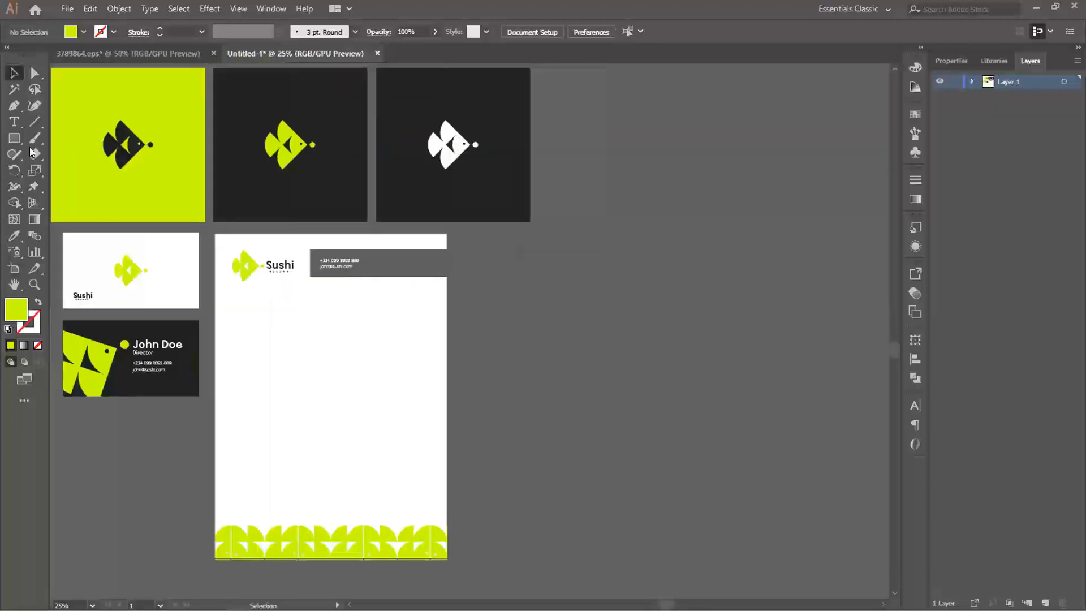
click(14, 138)
drag(498, 363, 586, 416)
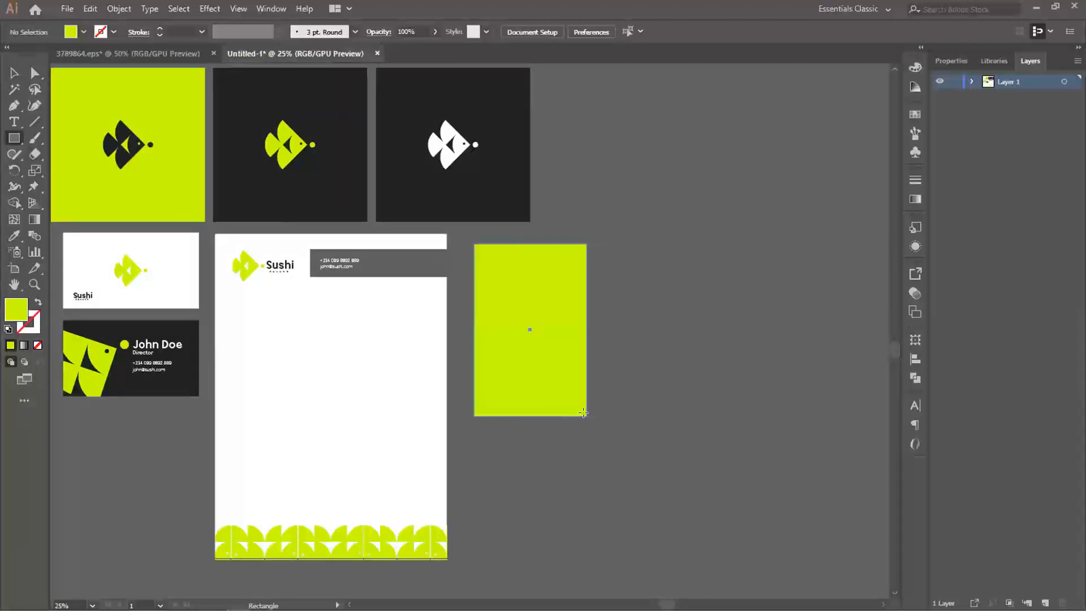
key(i)
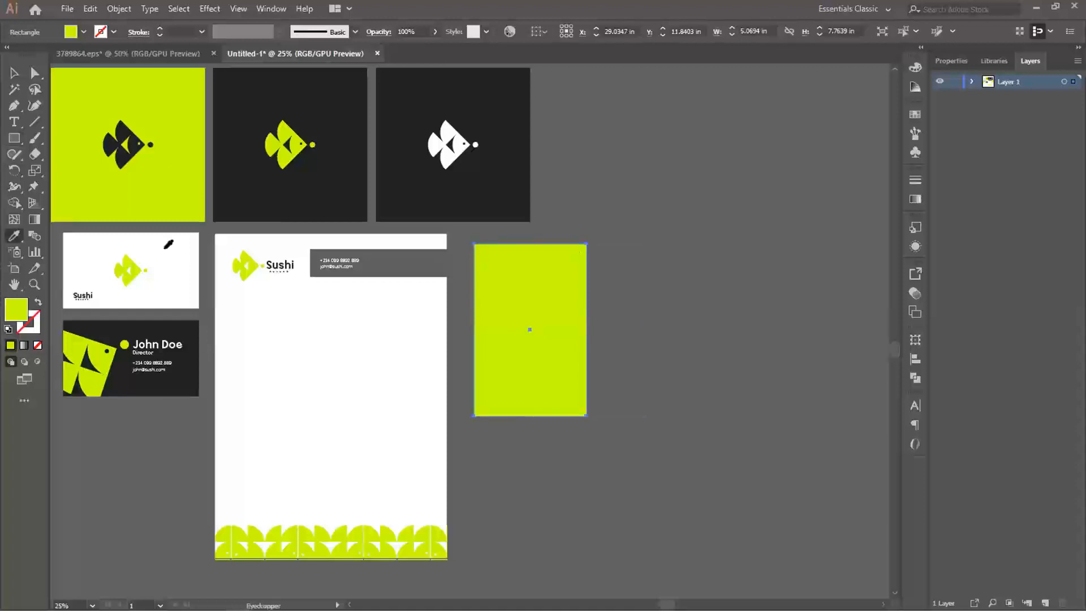
click(169, 252)
key(v)
- Draw a rectangle about 3.21 by 3.92 in inside the lower part of the white card, filled with the logo tiles' dark colour
drag(556, 296, 575, 328)
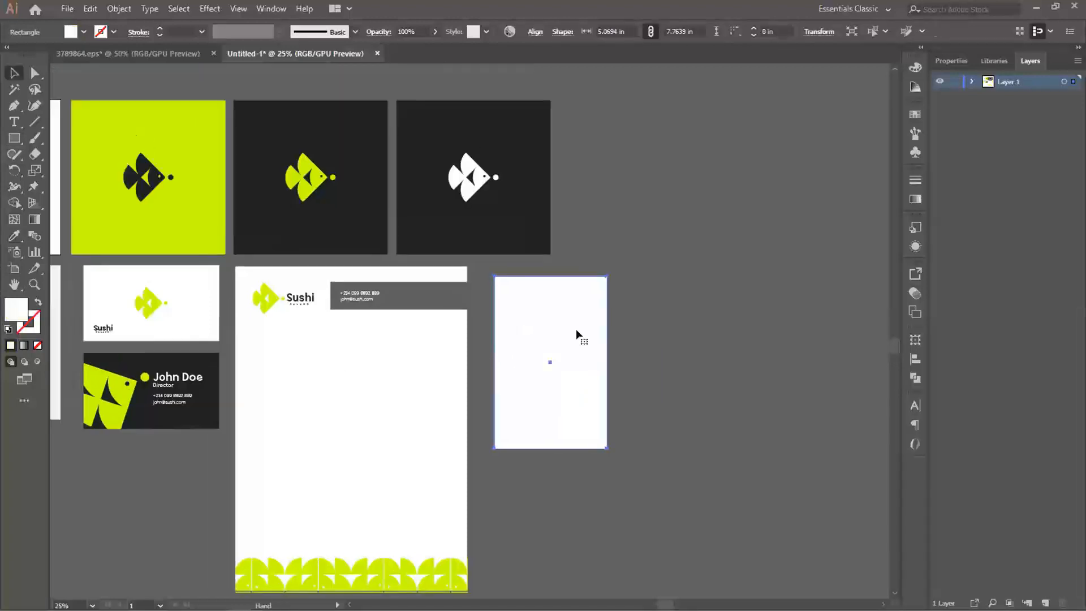
scroll(578, 392, up, 1)
scroll(570, 388, up, 1)
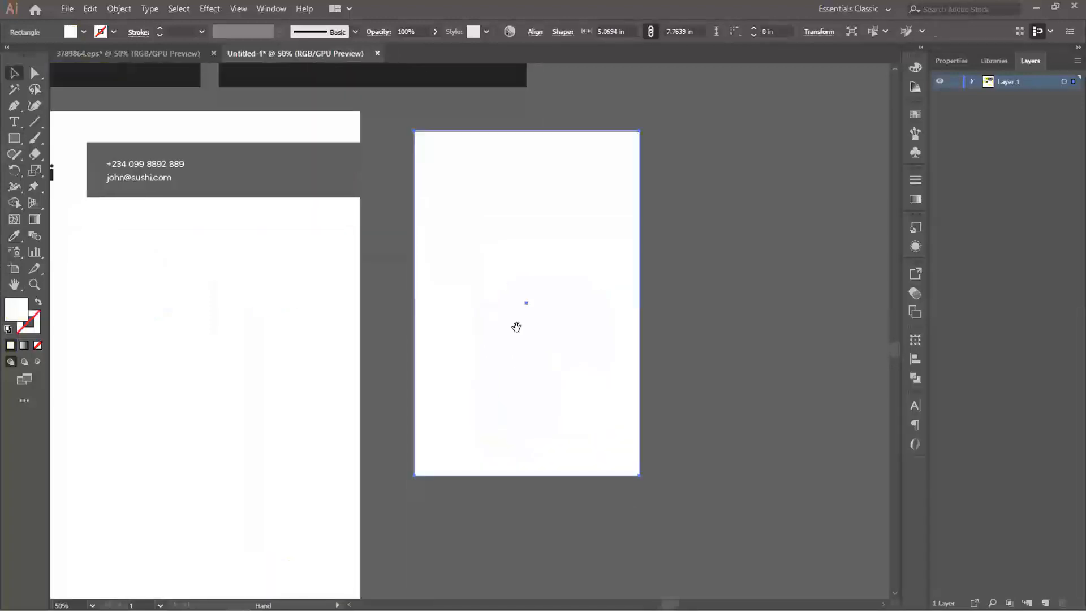
key(u)
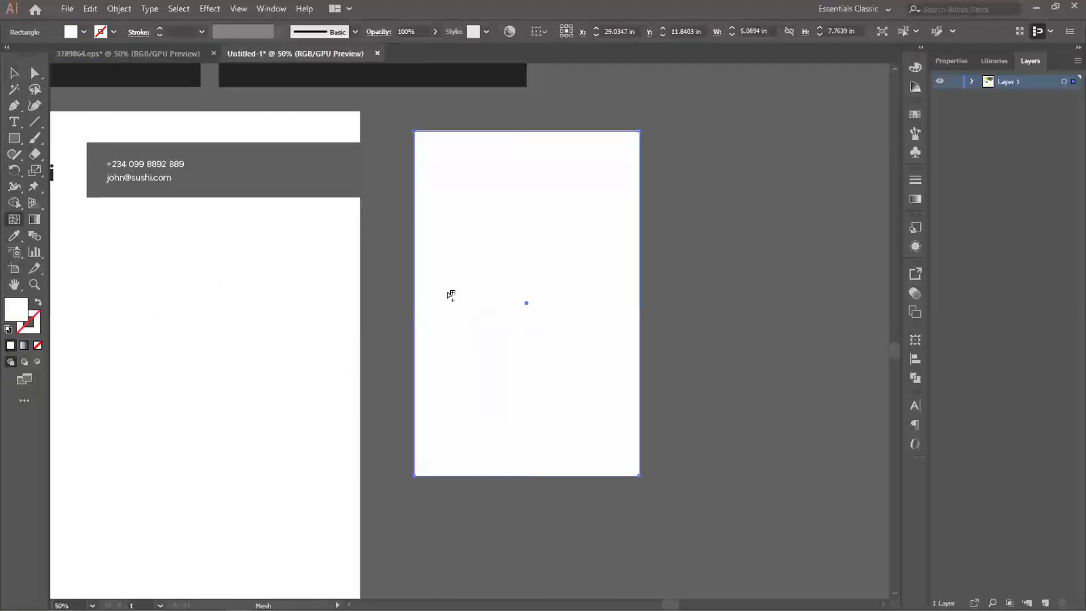
key(m)
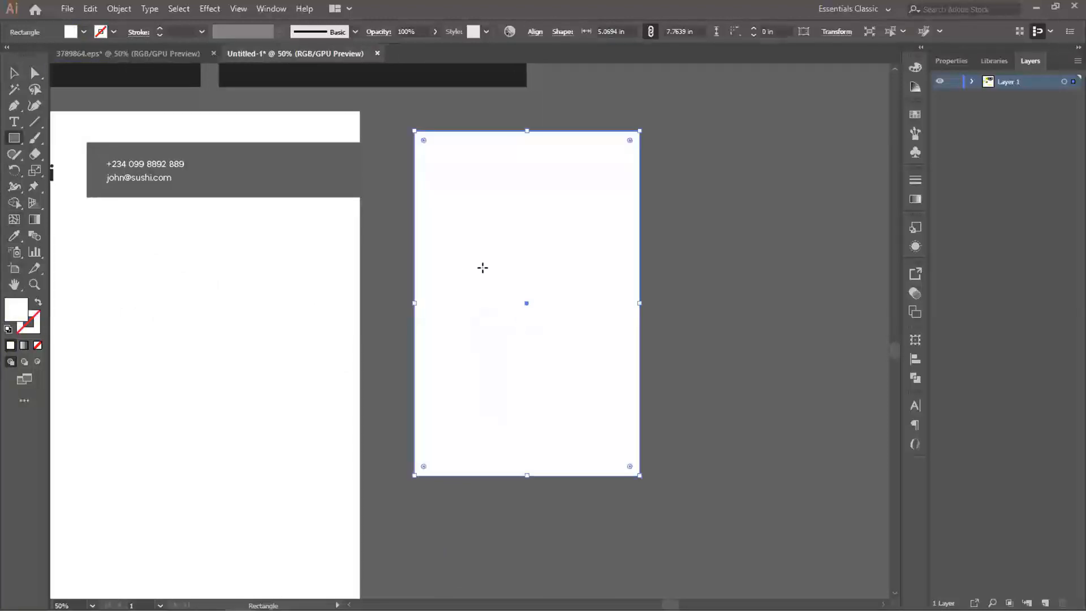
drag(456, 267, 598, 439)
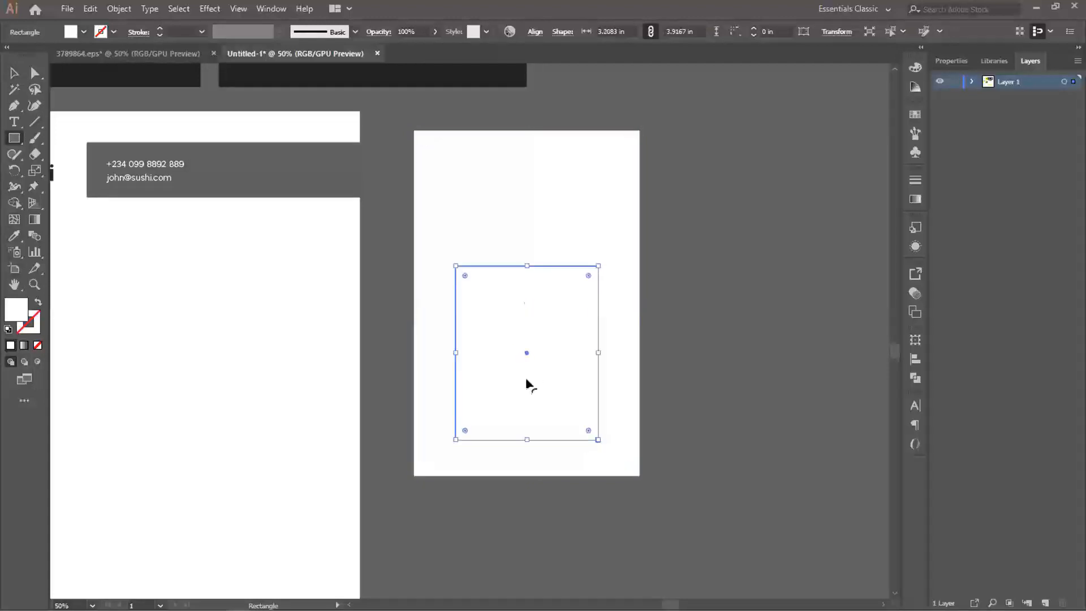
key(i)
click(341, 80)
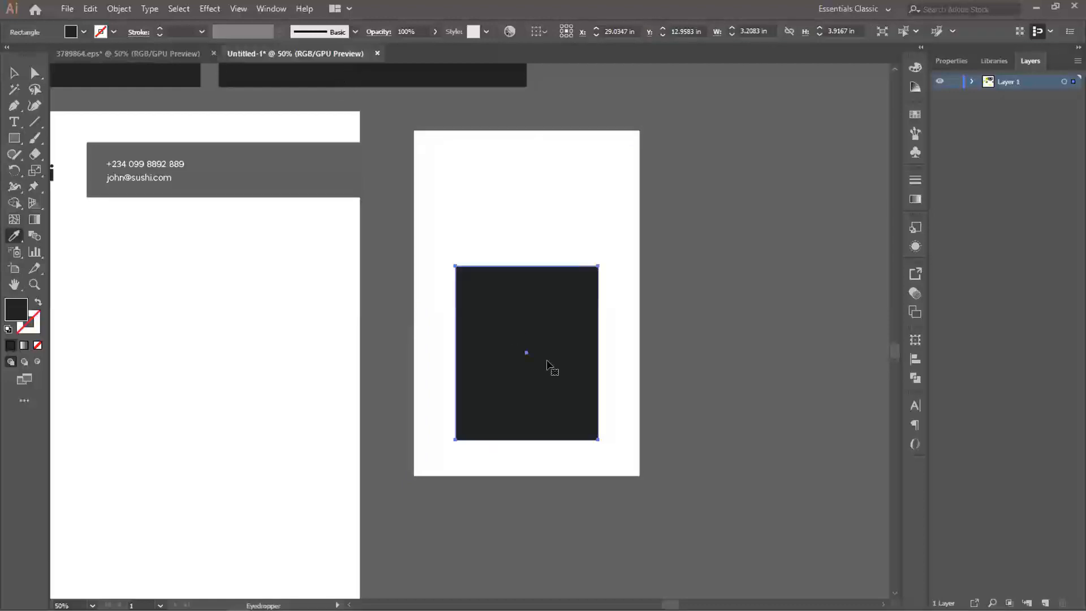
- Narrow the dark rectangle to about 2.71 in wide, keeping it centred on the white card, and move it up slightly
key(v)
drag(541, 304, 548, 362)
drag(462, 411, 473, 410)
click(734, 395)
drag(572, 397, 557, 339)
click(737, 329)
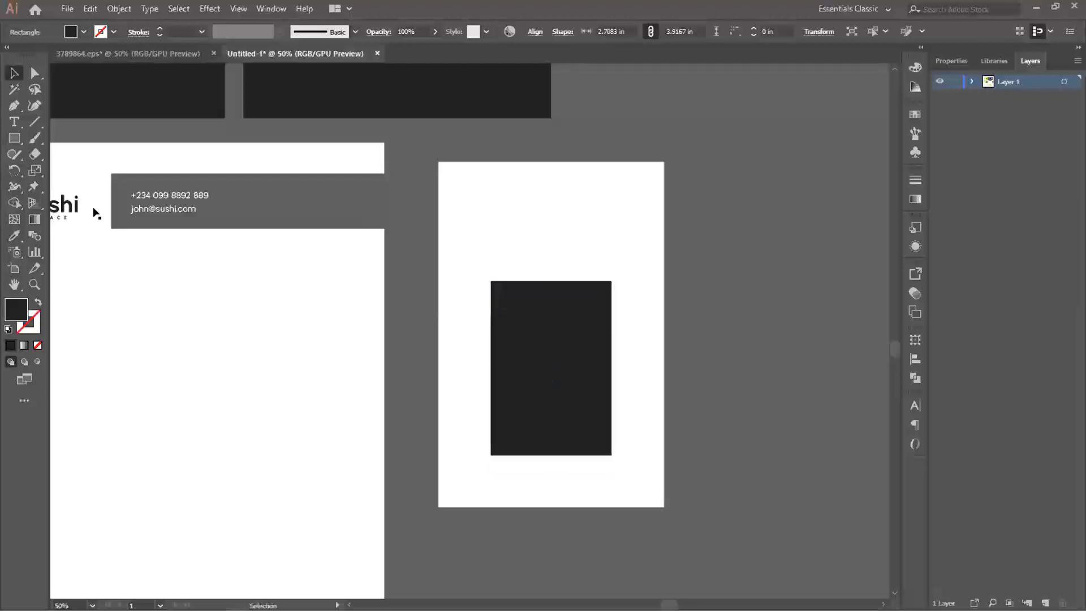
- Copy the name and Director title from the dark business card and place them below the dark rectangle on the white card
drag(189, 354, 615, 350)
click(219, 359)
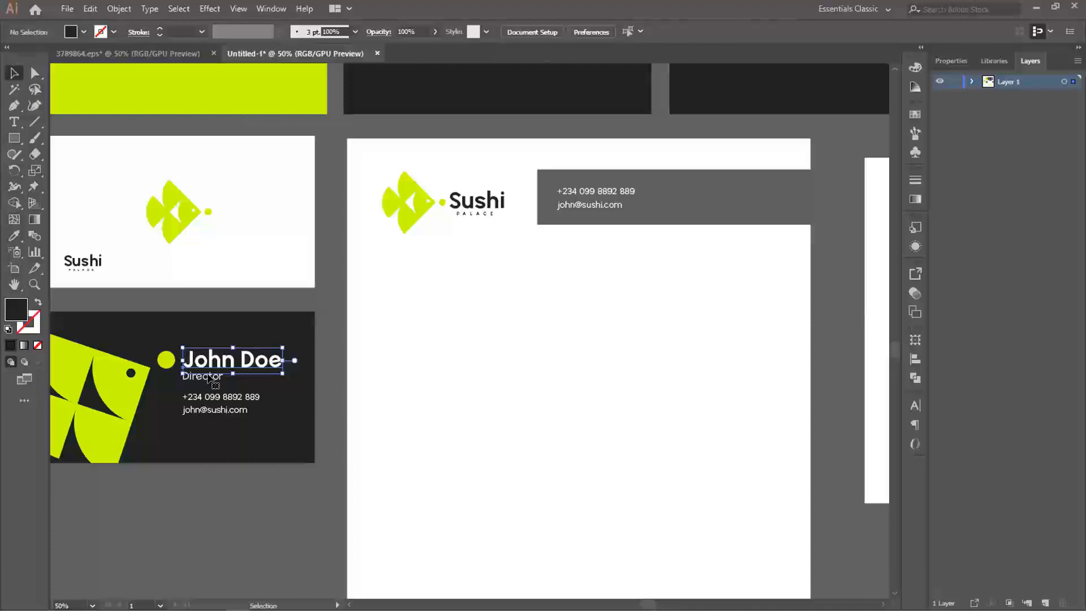
shift+click(208, 378)
key(ctrl+c)
drag(417, 318, 260, 316)
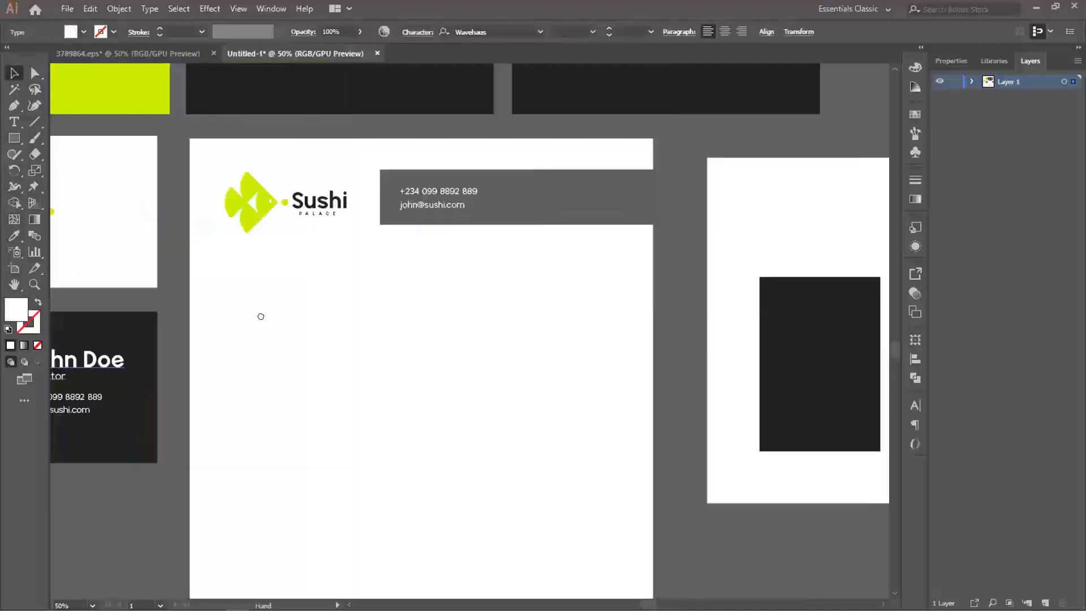
drag(806, 429, 500, 425)
click(508, 474)
key(ctrl+v)
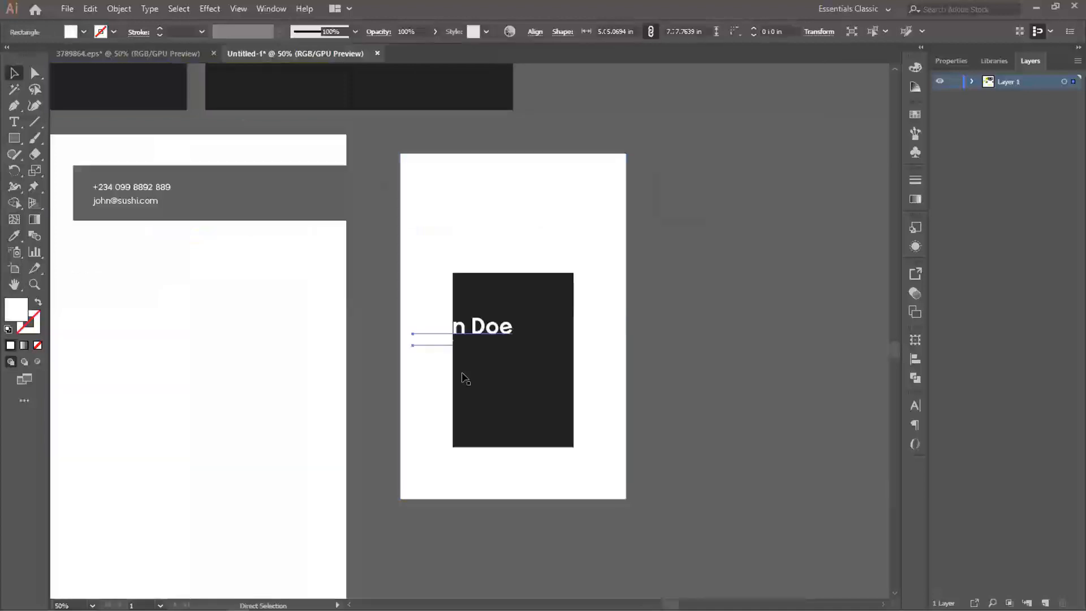
drag(467, 331, 516, 474)
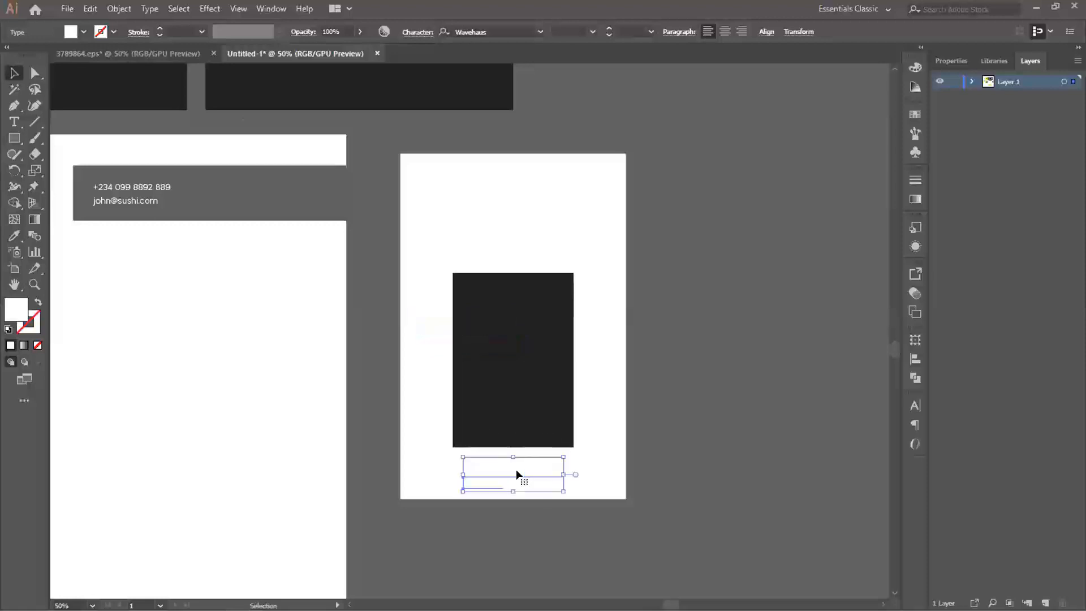
- Recolour the pasted name and title with the dark rectangle's fill colour
key(i)
click(498, 377)
key(v)
click(687, 457)
- Centre the Director title beneath the name on the white card
scroll(527, 414, up, 3)
drag(538, 432, 507, 251)
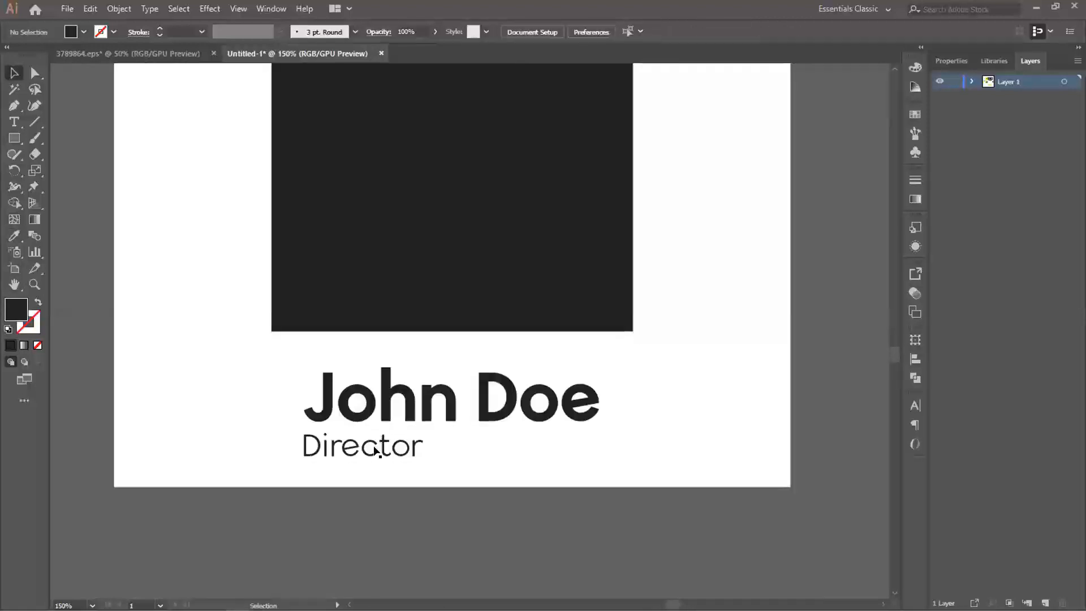
click(380, 446)
drag(399, 450, 481, 450)
shift+click(484, 421)
- Move the name and title up and raise the dark rectangle's lower edge, making it about 3.53 in high
scroll(483, 420, down, 1)
drag(470, 329, 485, 422)
drag(473, 495, 478, 420)
click(478, 452)
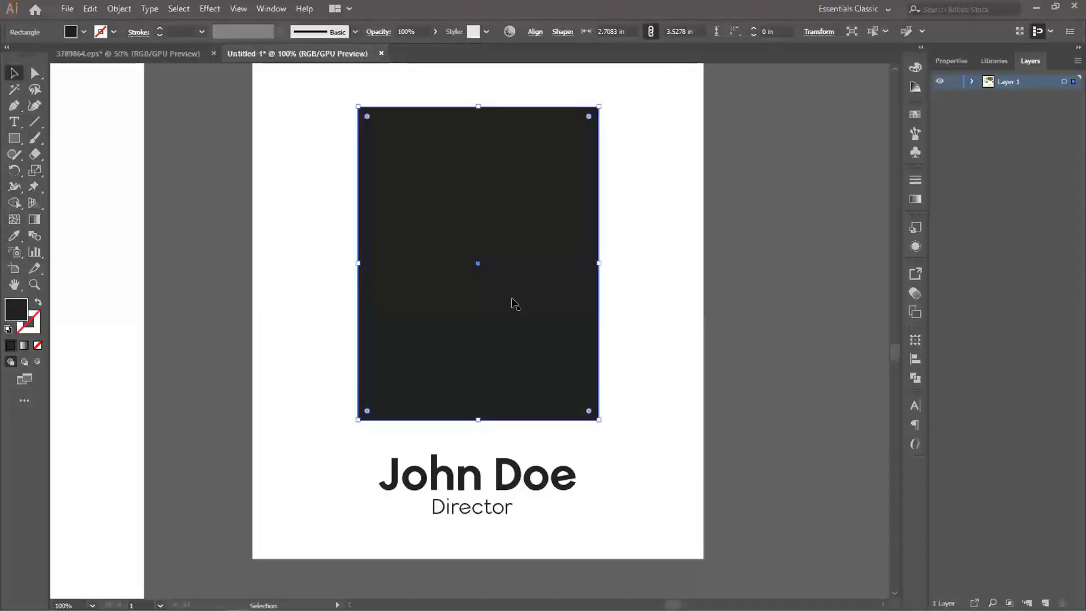
click(577, 493)
- Shift the name and Director title together slightly upward, closer to the dark rectangle
scroll(578, 493, down, 2)
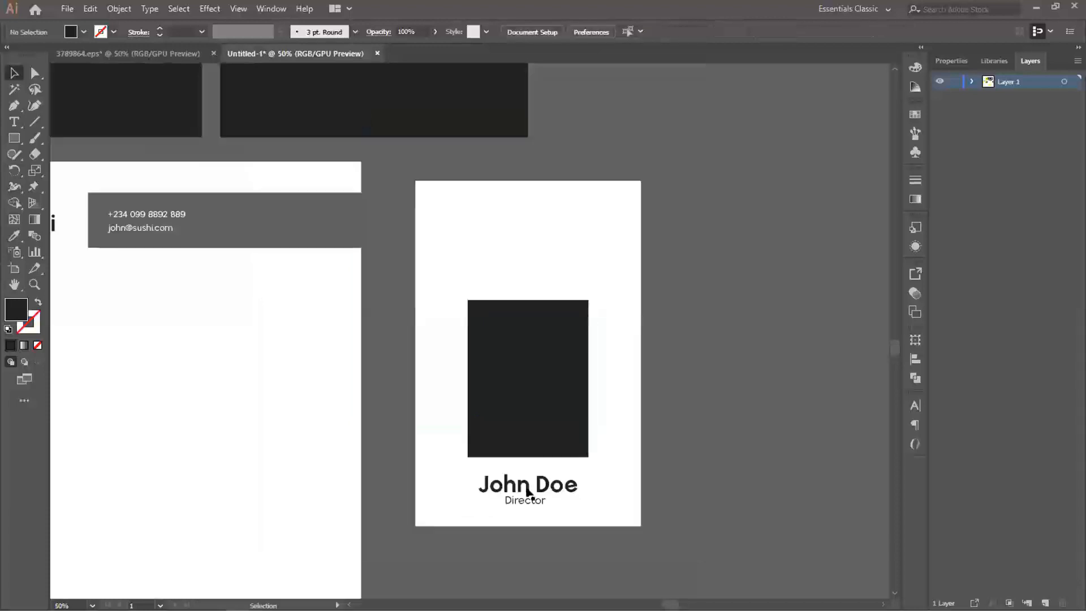
click(530, 501)
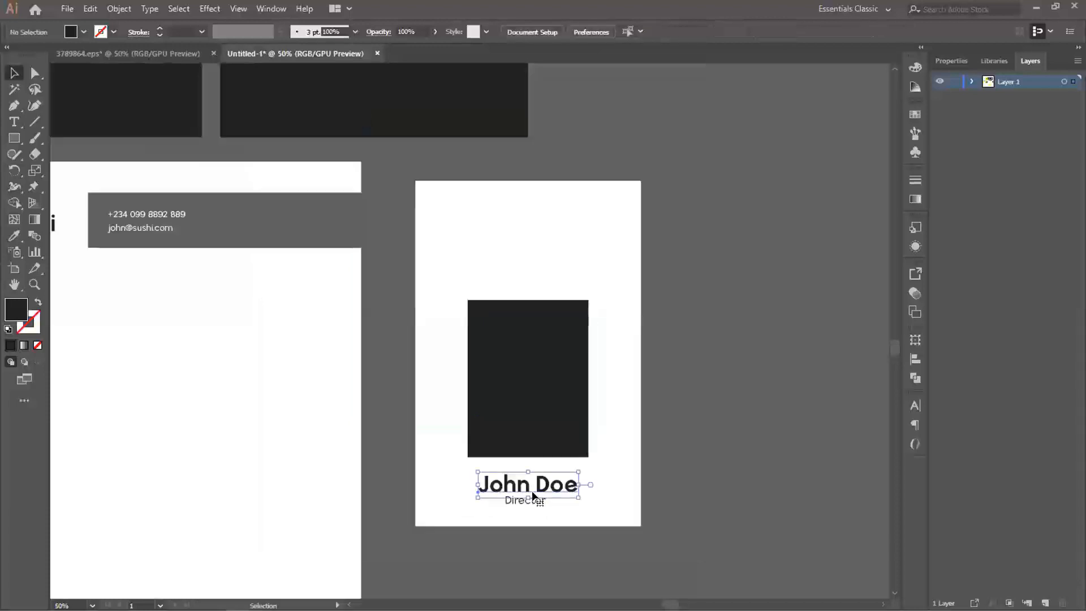
shift+click(533, 499)
drag(529, 488, 530, 482)
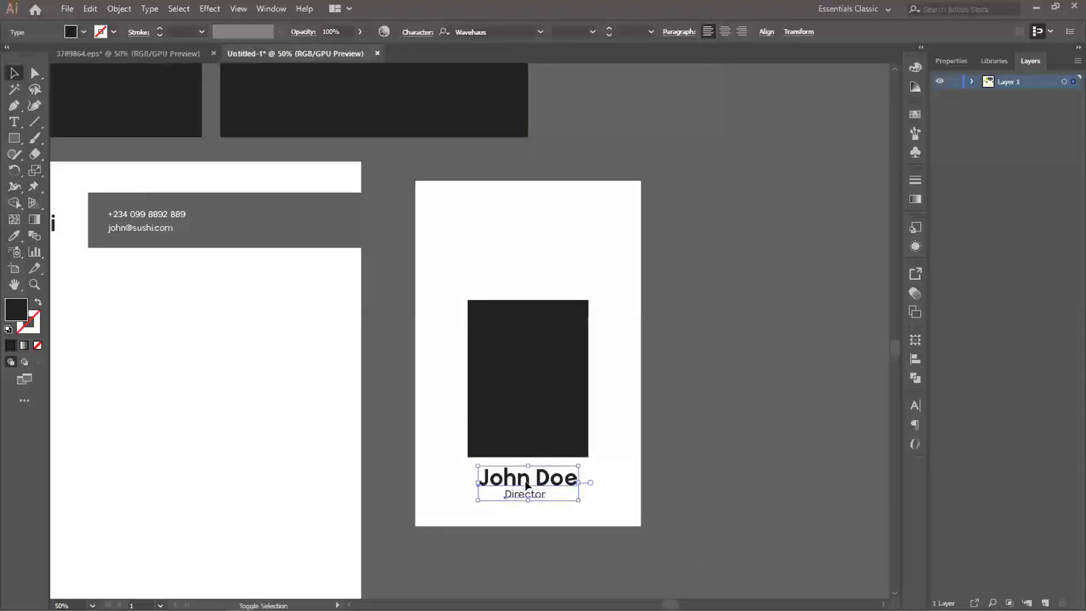
shift+click(525, 484)
shift+click(523, 475)
drag(526, 478, 527, 479)
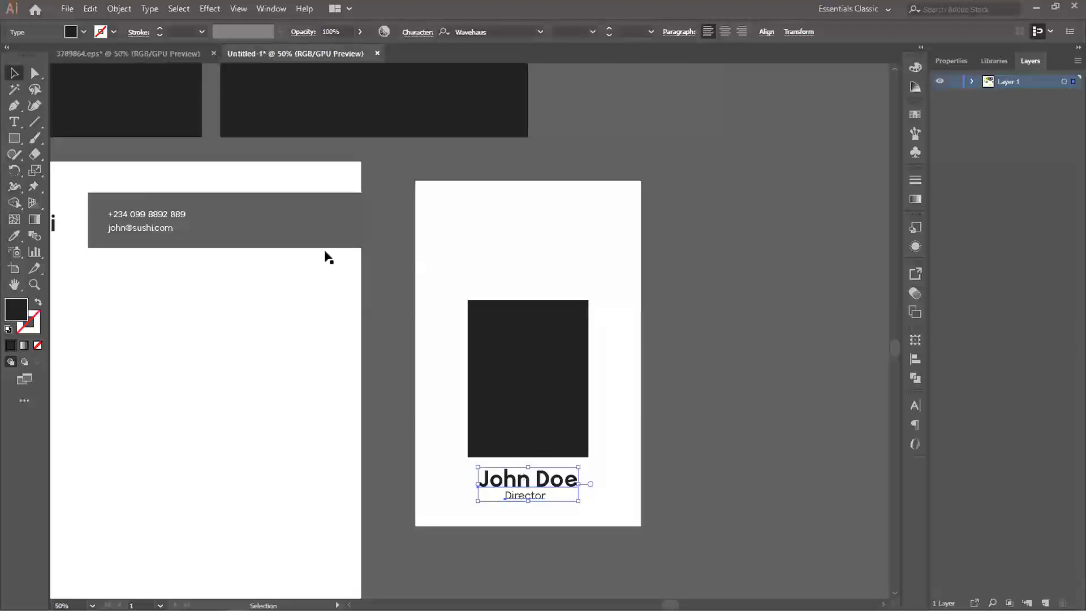
- Place a copy of the lime fish from the dark logo tile over the white card's upper edge
scroll(434, 322, down, 1)
drag(293, 277, 320, 327)
click(196, 168)
drag(197, 167, 519, 303)
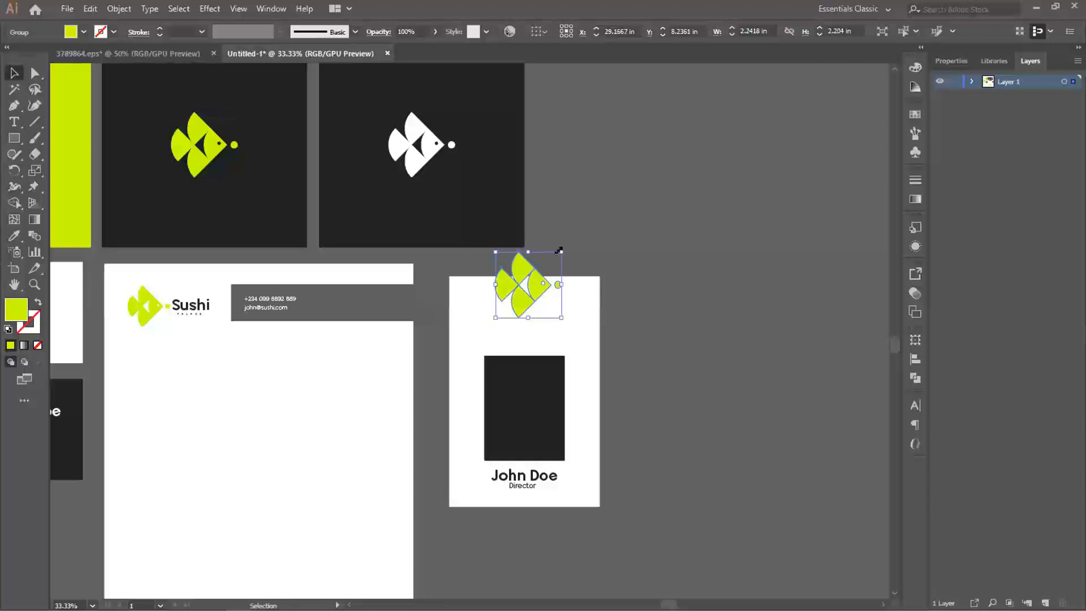
- Enlarge the fish copy, rotate it about 22° counter-clockwise, move it down and send it behind the dark rectangle
drag(559, 250, 643, 277)
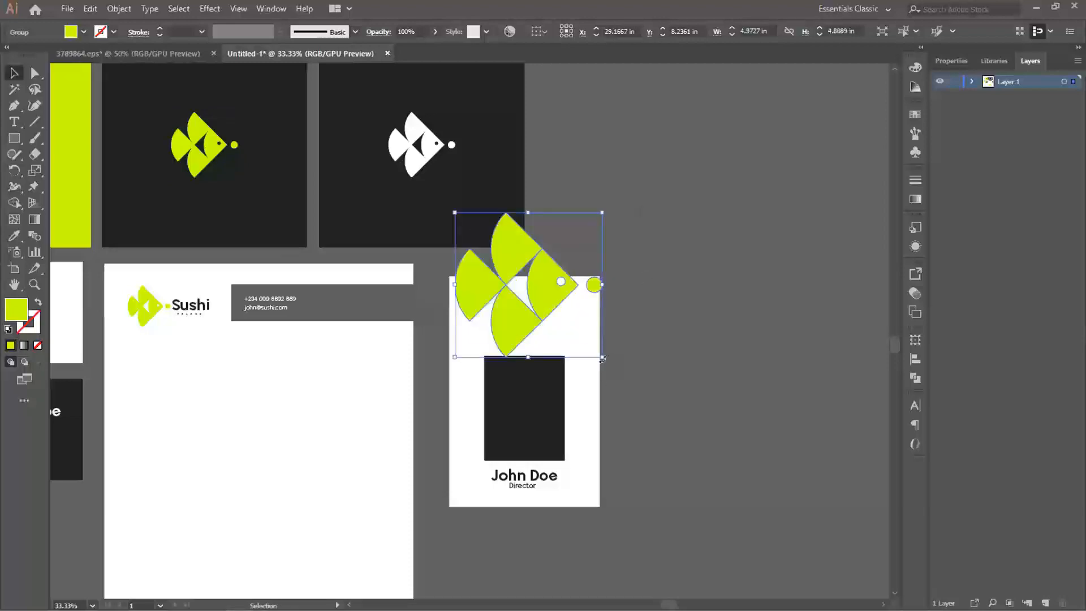
drag(636, 334, 681, 342)
drag(544, 315, 547, 348)
key(ctrl)
key(ctrl+[)
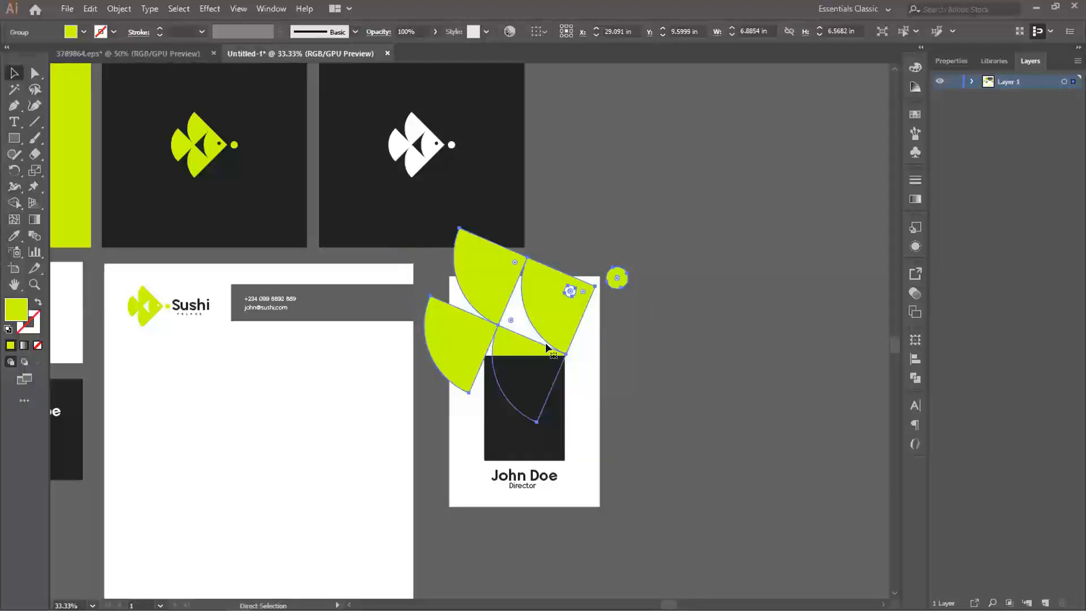
click(677, 331)
- Shrink the fish to about 5 in wide and tilt it further counter-clockwise so it fits the card's upper half
scroll(579, 346, up, 2)
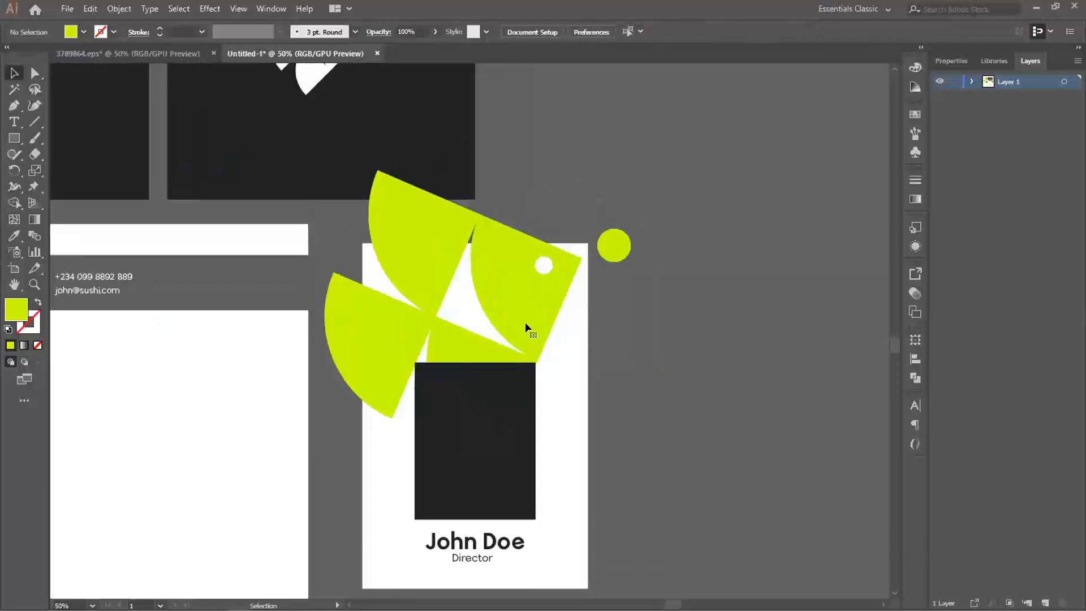
drag(539, 308, 546, 308)
drag(692, 384, 630, 368)
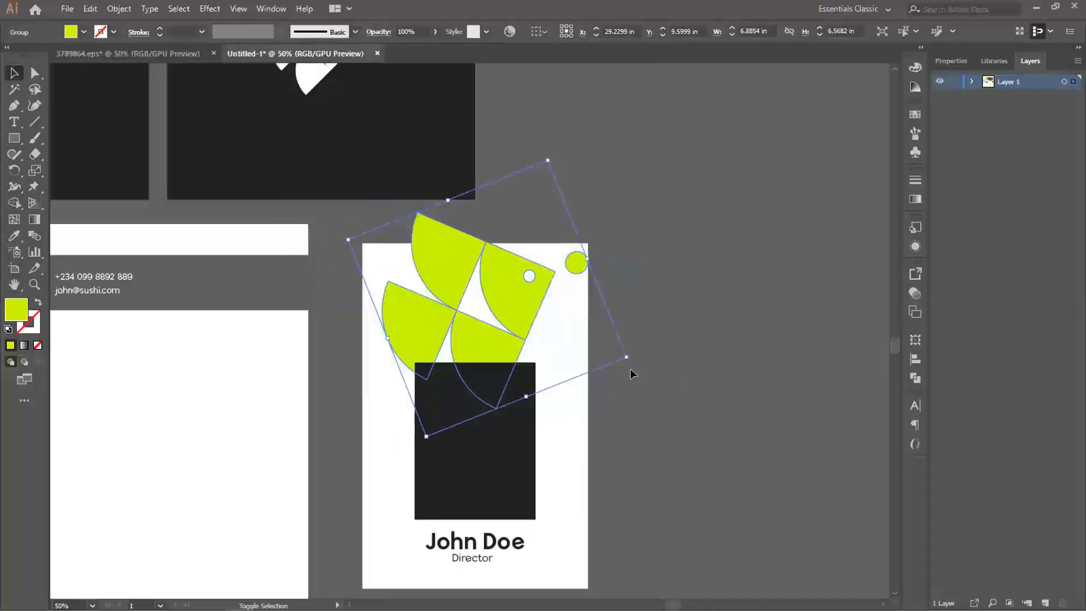
mouse_move(425, 416)
mouse_down()
mouse_move(429, 430)
mouse_move(365, 504)
mouse_up()
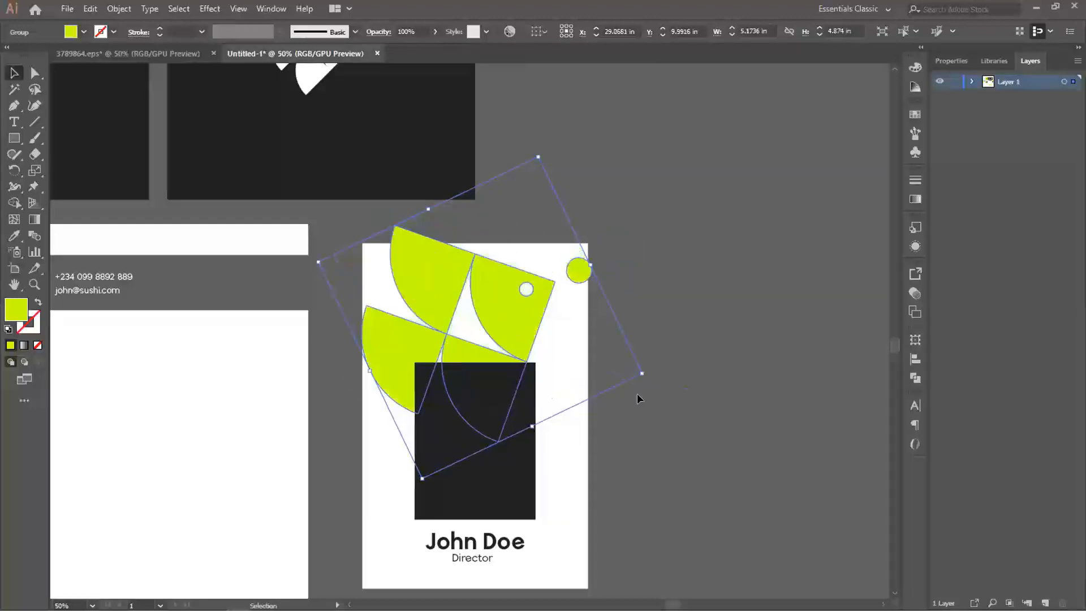
drag(647, 385, 653, 366)
click(577, 313)
drag(497, 296, 507, 263)
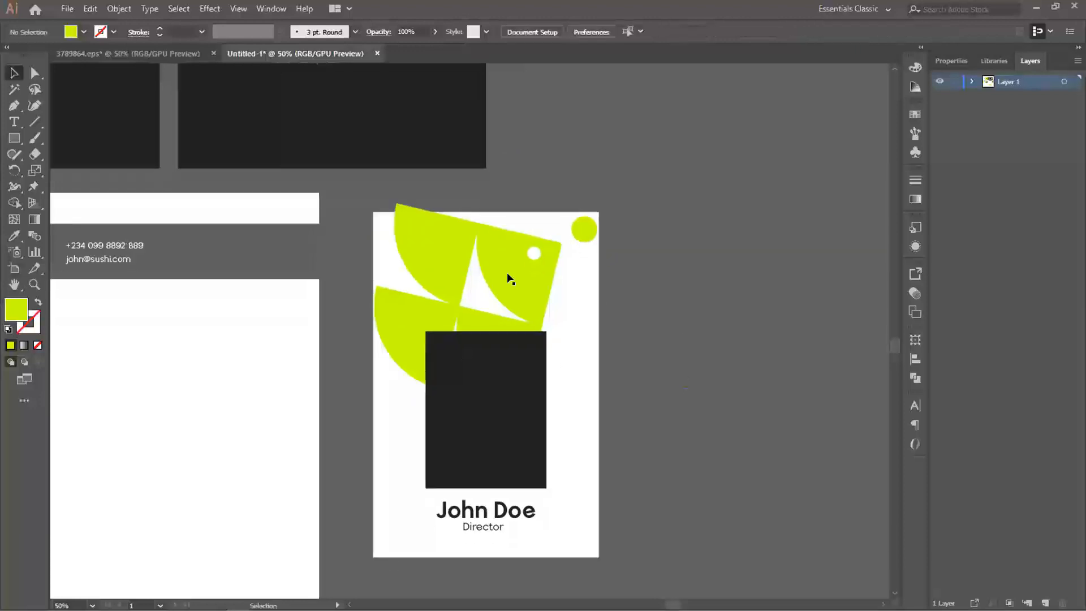
- Rotate the fish about 12° clockwise so its bubble reaches the card's right edge
click(514, 269)
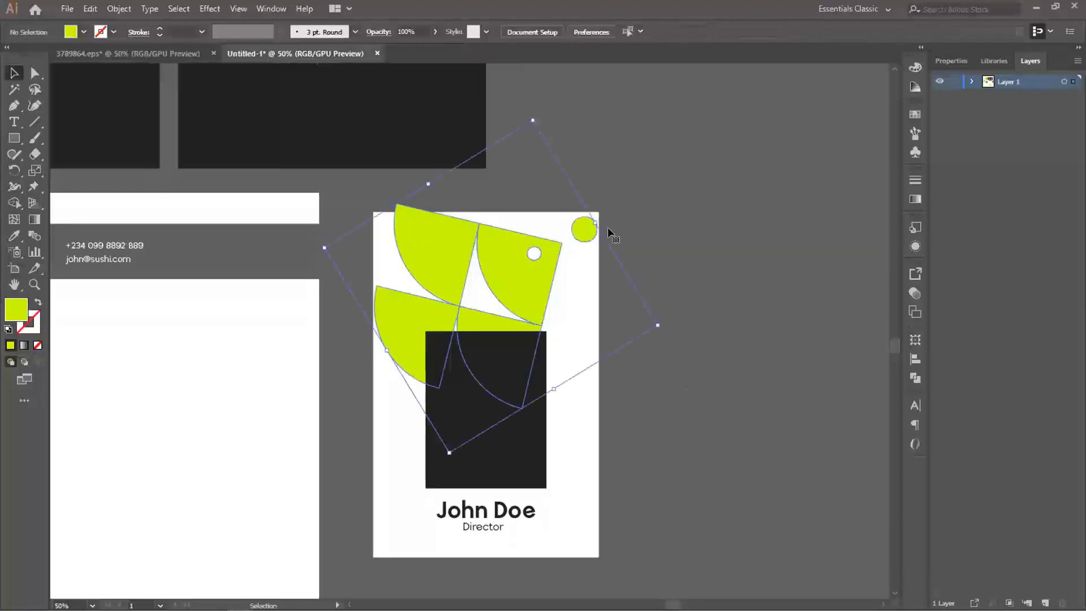
click(572, 291)
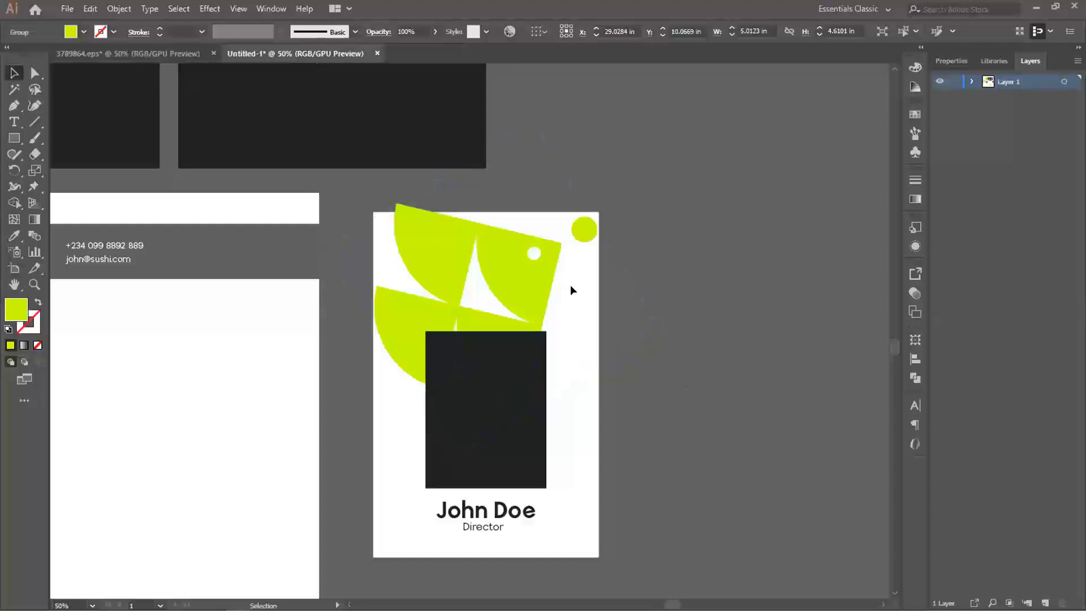
click(527, 277)
drag(661, 324, 651, 362)
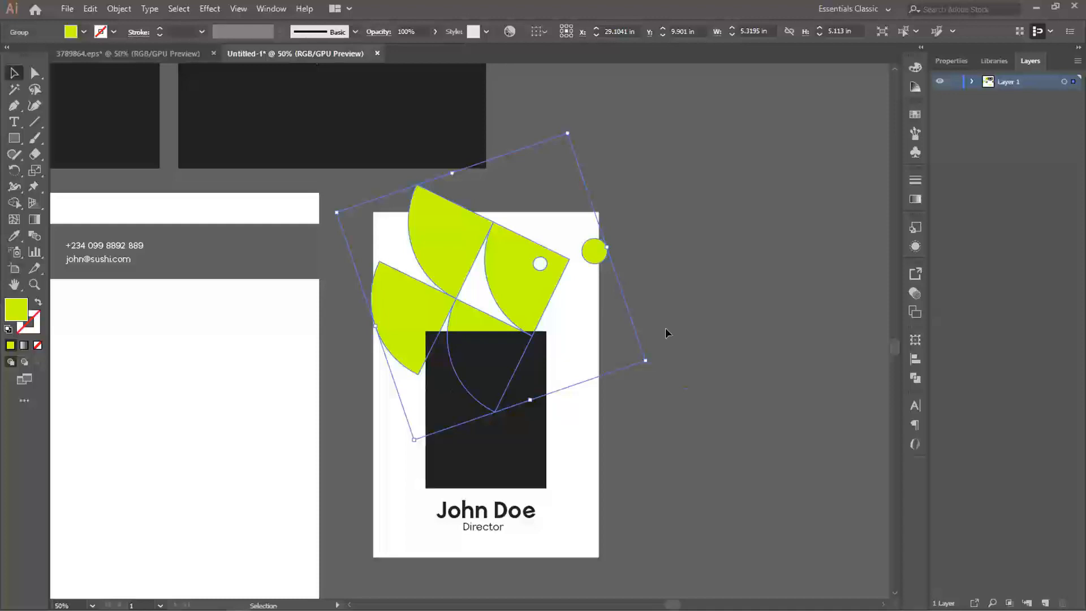
- Enlarge the fish by about 25% so it extends past the card's edges, with the bubble outside the card
key(space)
drag(543, 275, 552, 271)
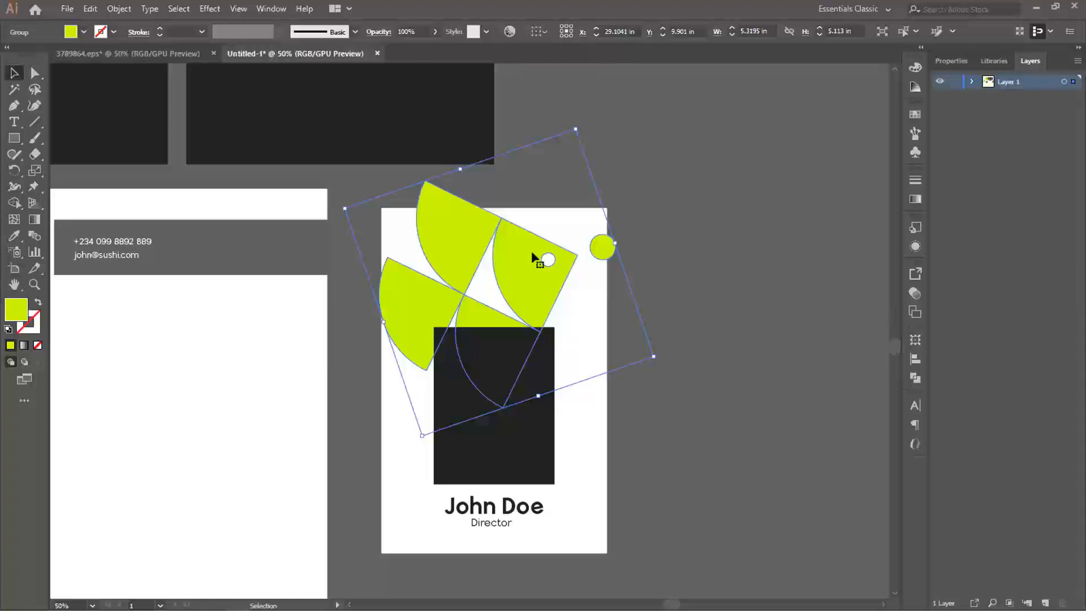
key(space)
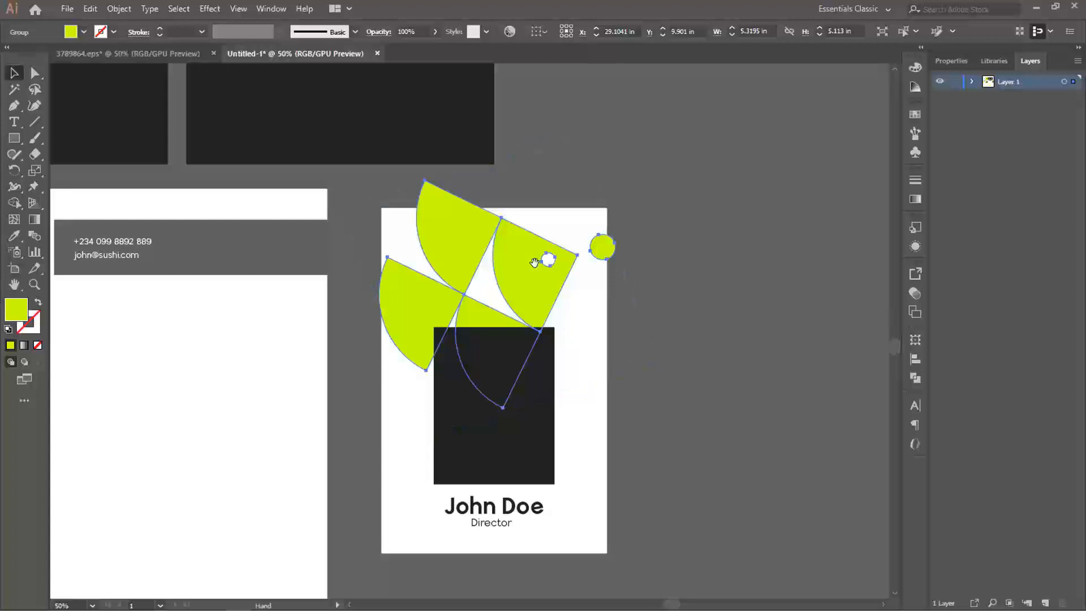
drag(527, 269, 540, 261)
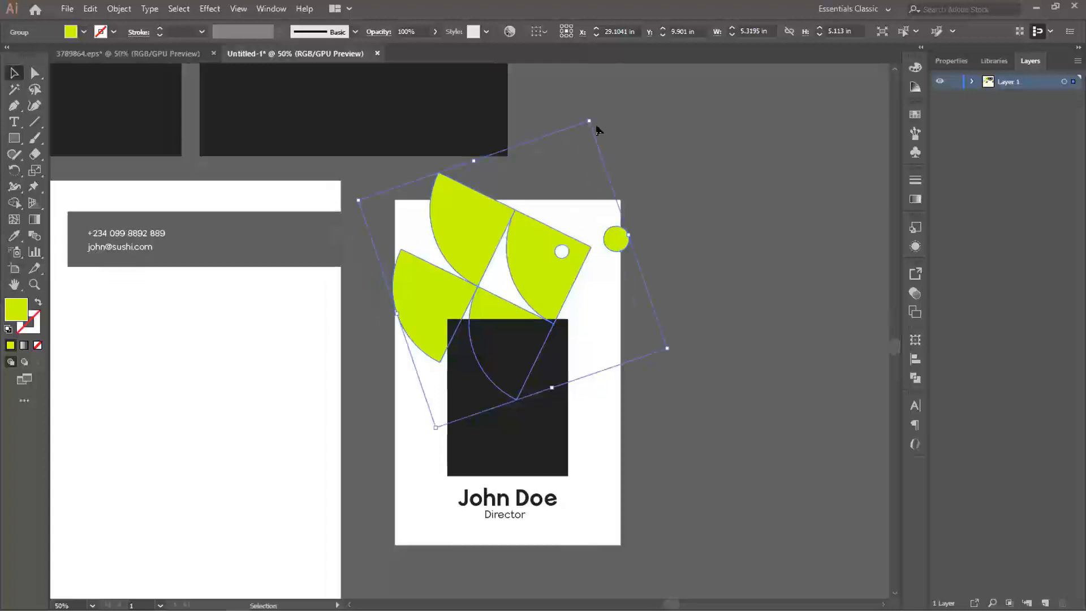
drag(588, 119, 618, 347)
drag(621, 259, 611, 53)
click(632, 330)
- Undo the accidental move of the card's white background rectangle, then copy the rectangle and paste a duplicate in front
drag(590, 379, 516, 301)
key(ctrl+z)
click(602, 467)
click(604, 457)
key(a)
key(ctrl+v)
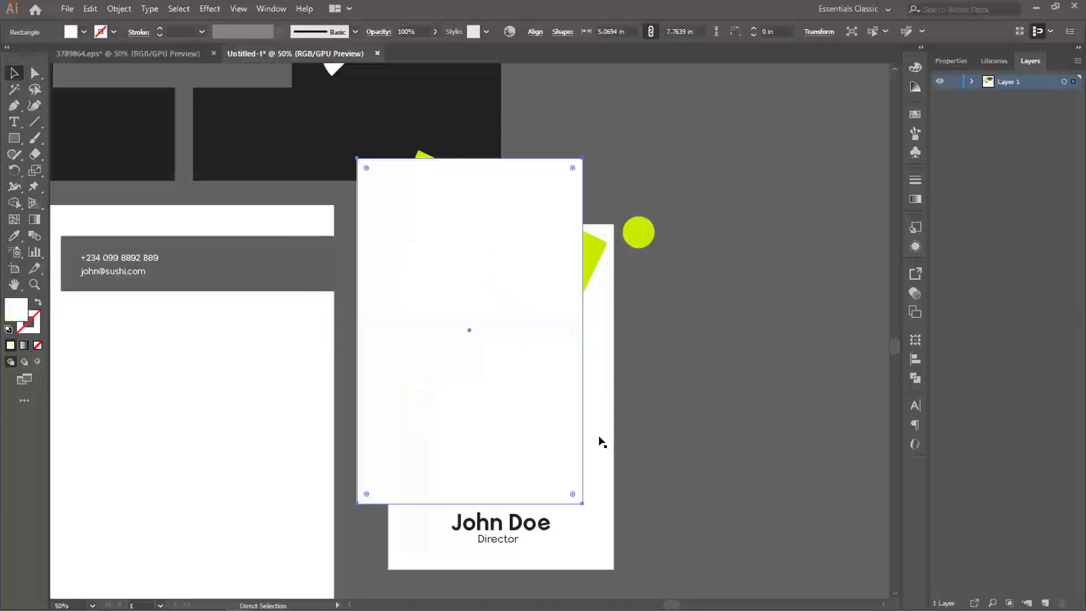
- Align the duplicate rectangle over the card and use it as a clipping mask to crop the fish to the card's edges
drag(511, 322, 541, 386)
shift+click(471, 193)
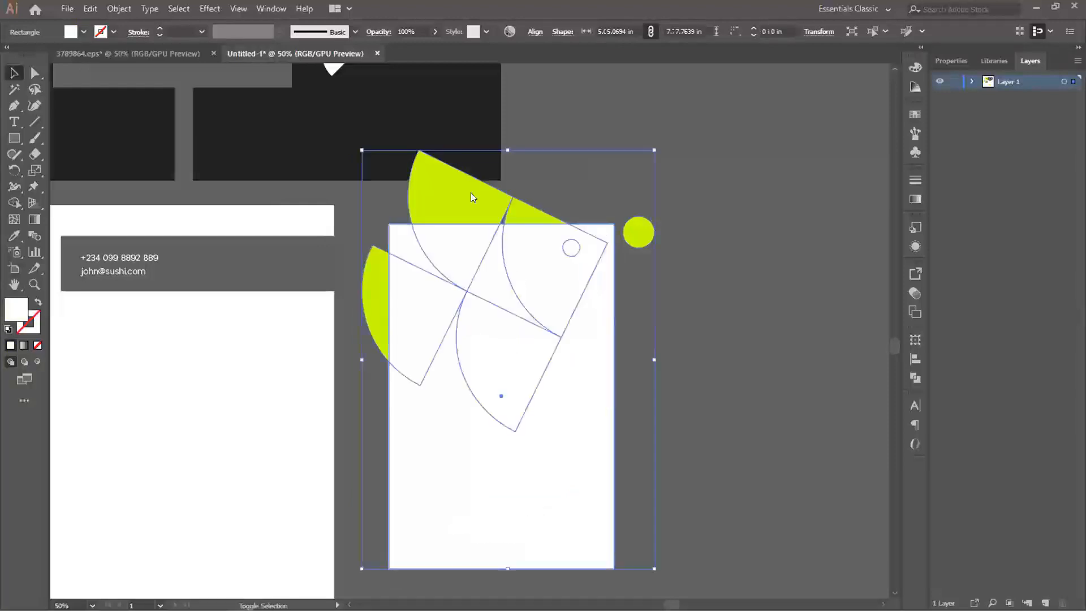
right_click(472, 193)
click(535, 292)
click(659, 297)
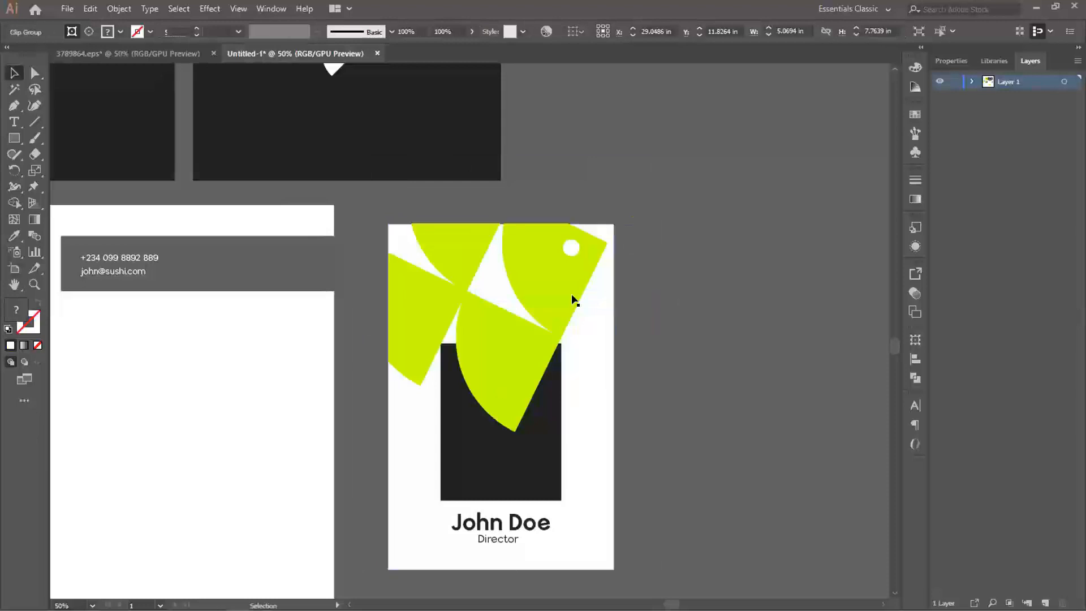
- Place the clipped fish behind the dark photo rectangle on the ID card
click(548, 287)
key(a)
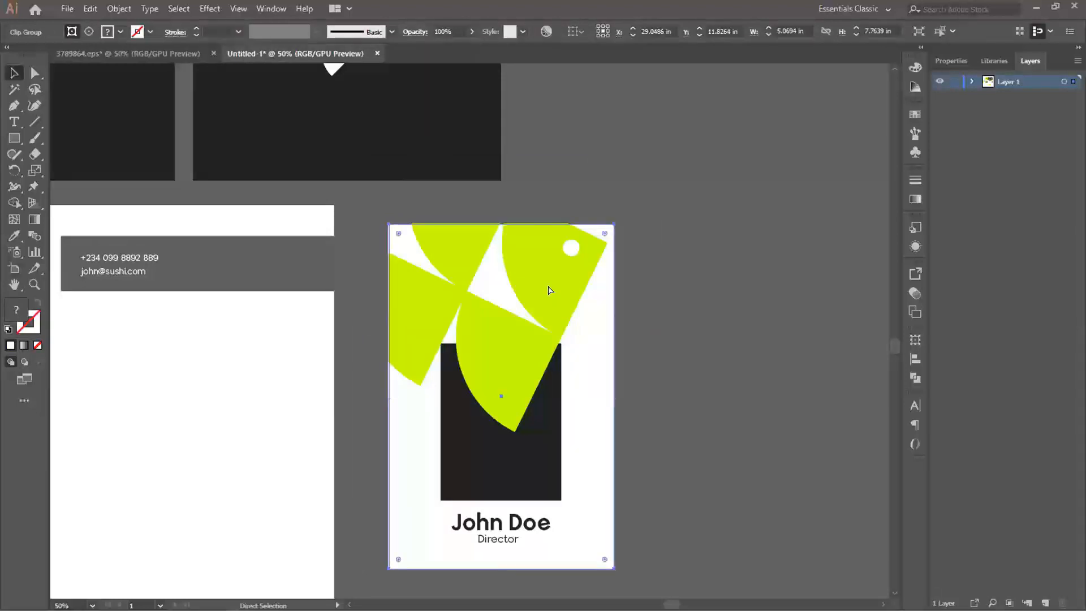
key(ctrl+shift+bracketleft)
key(v)
click(749, 287)
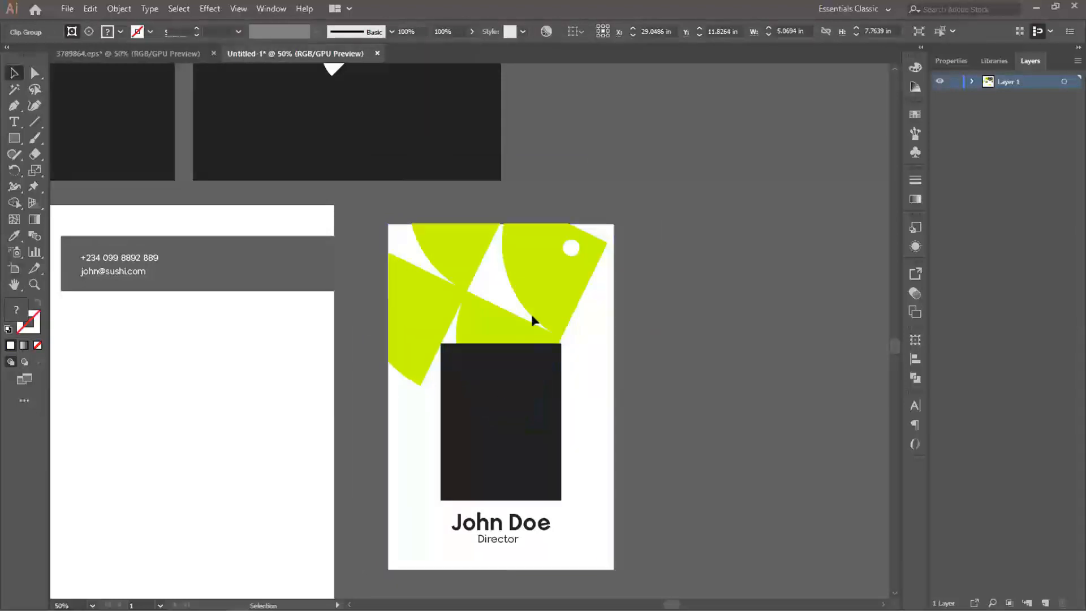
- Within the clip group, shrink the fish to about 4.1 in wide and position it just above the photo rectangle
scroll(552, 368, down, 2)
click(548, 202)
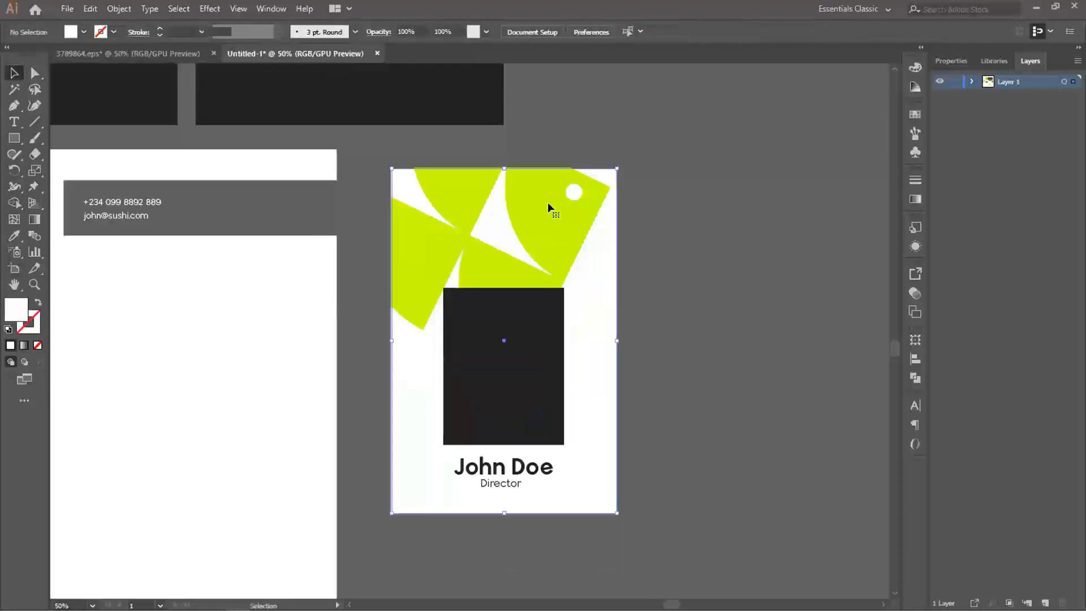
double_click(548, 202)
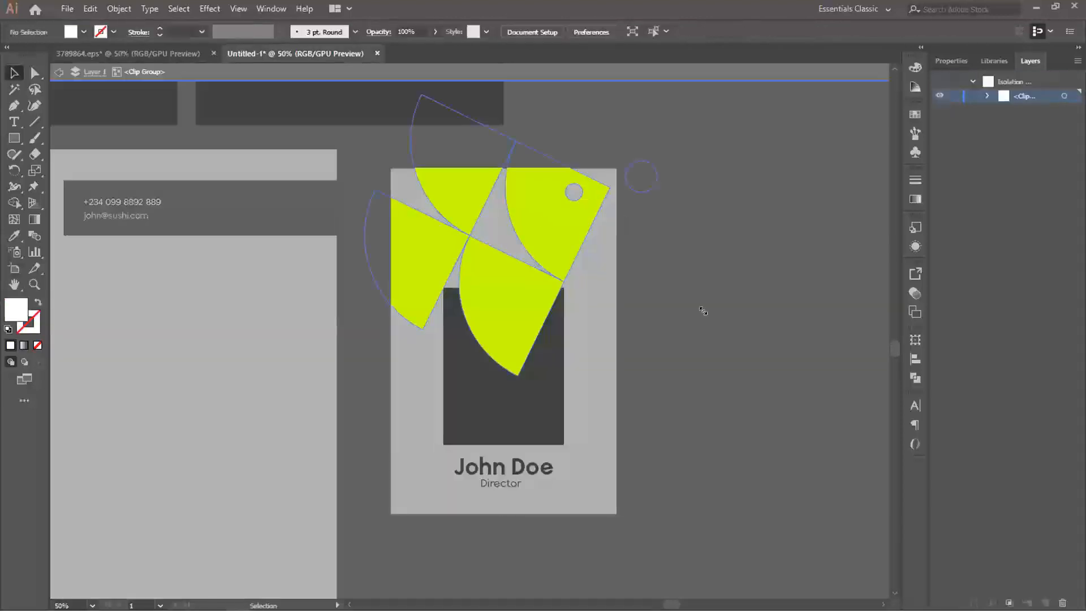
key(ctrl+a)
drag(703, 312, 633, 278)
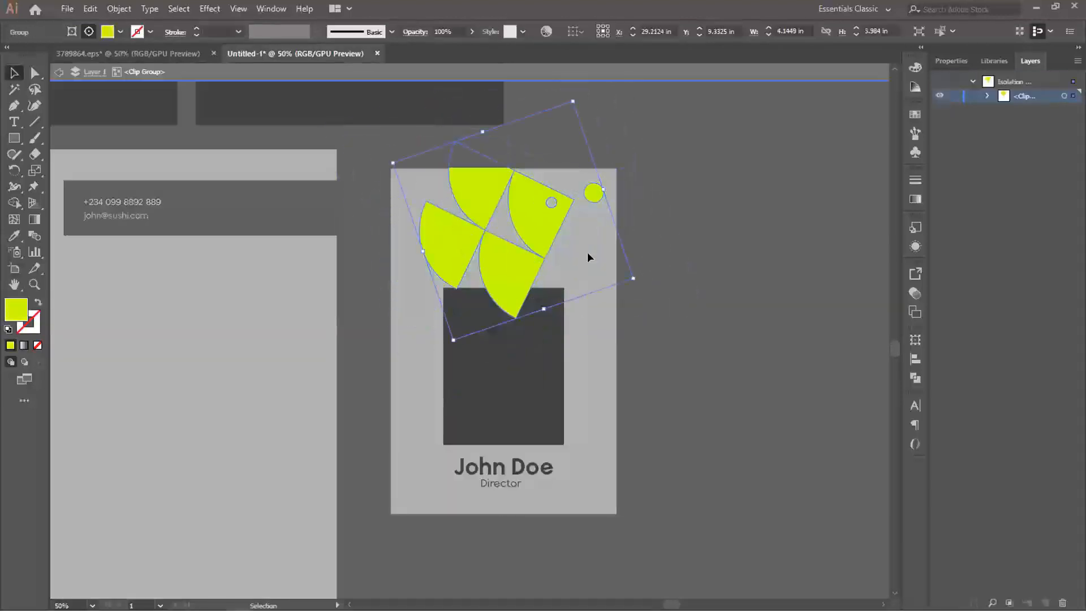
mouse_move(537, 225)
mouse_down()
mouse_move(508, 239)
mouse_move(540, 229)
mouse_up()
click(652, 239)
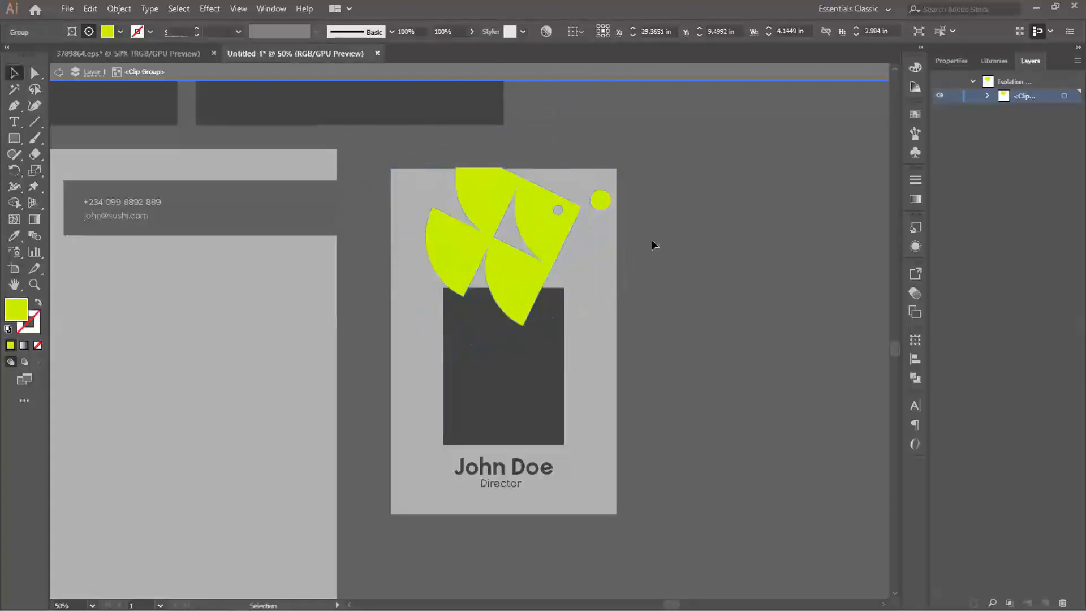
double_click(652, 239)
- Shift the fish left inside its clipping mask so the card's left edge crops its tail
click(538, 225)
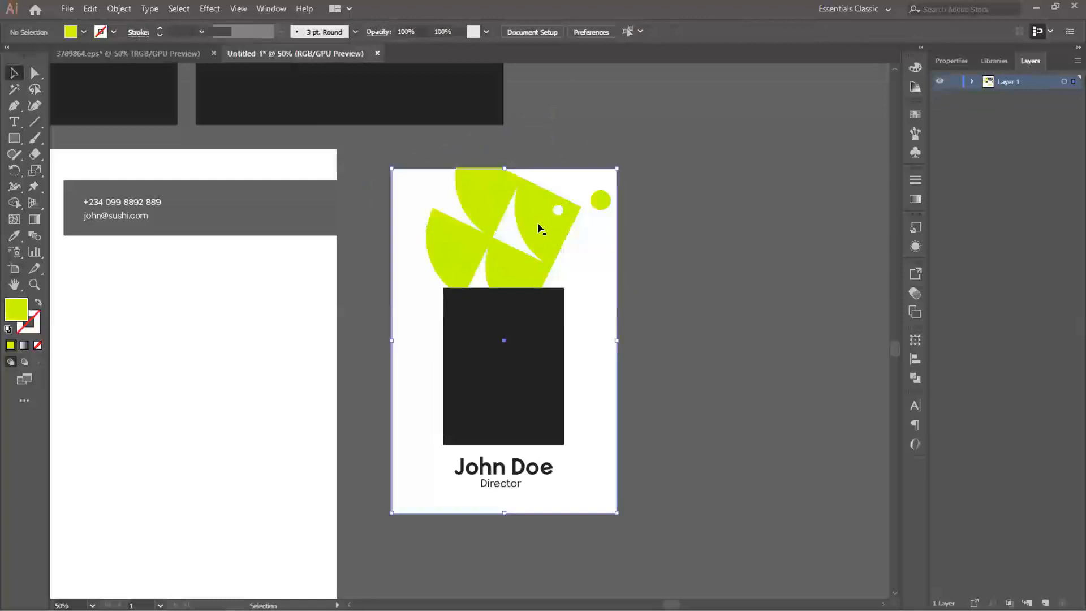
double_click(537, 226)
drag(539, 229, 460, 233)
double_click(648, 254)
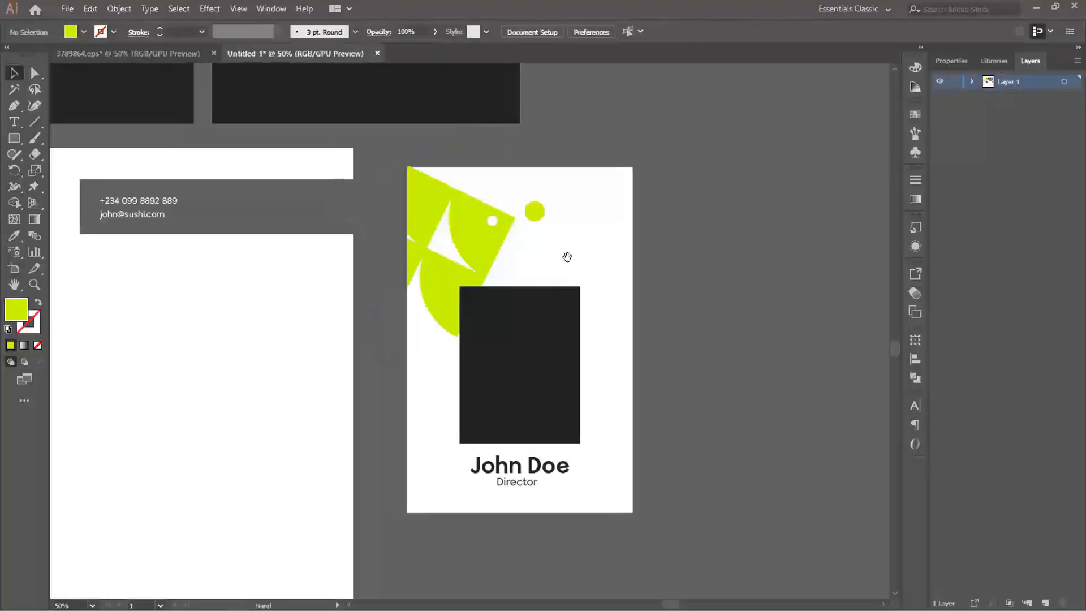
- Copy the Sushi PALACE wordmark from the letterhead to the ID card, bring it to the front and place it below the fish's bubble
drag(303, 242, 502, 289)
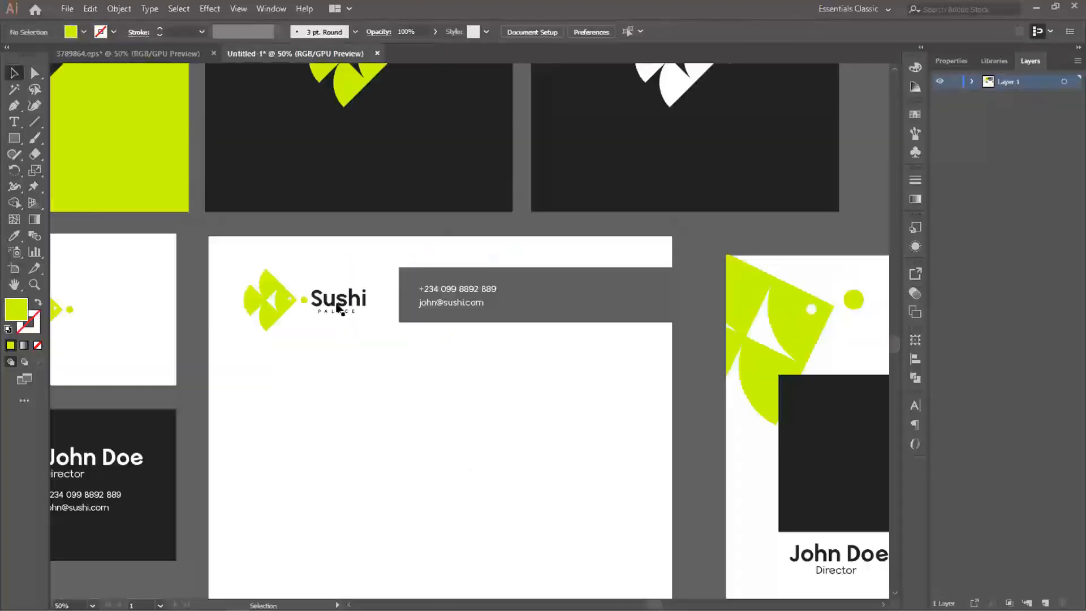
click(349, 303)
drag(349, 303, 594, 321)
key(space)
key(ctrl+shift+])
click(735, 319)
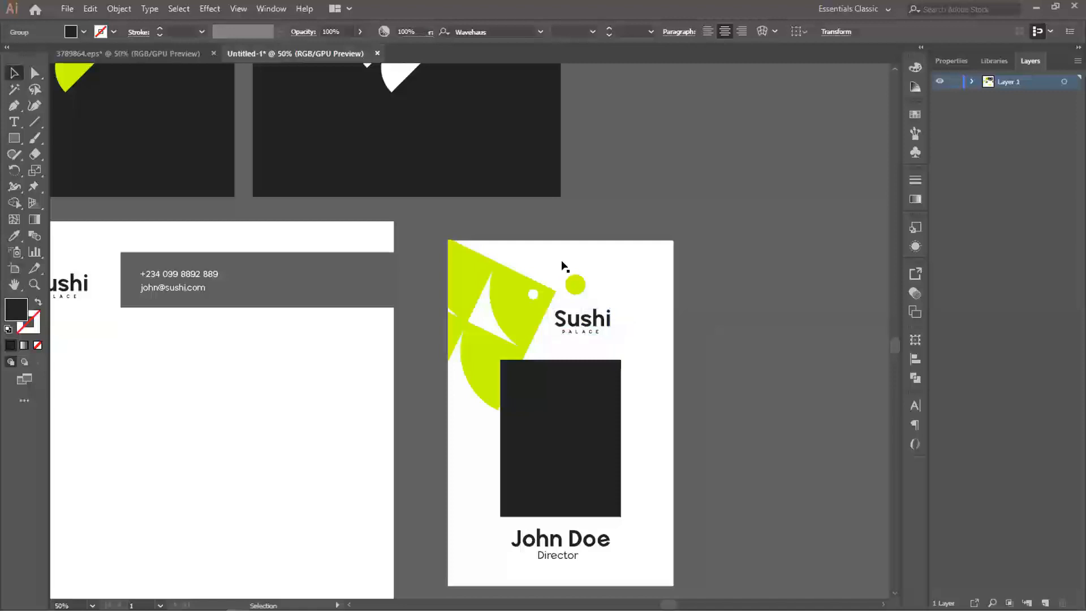
key(ctrl+plus)
click(588, 322)
drag(572, 268, 547, 261)
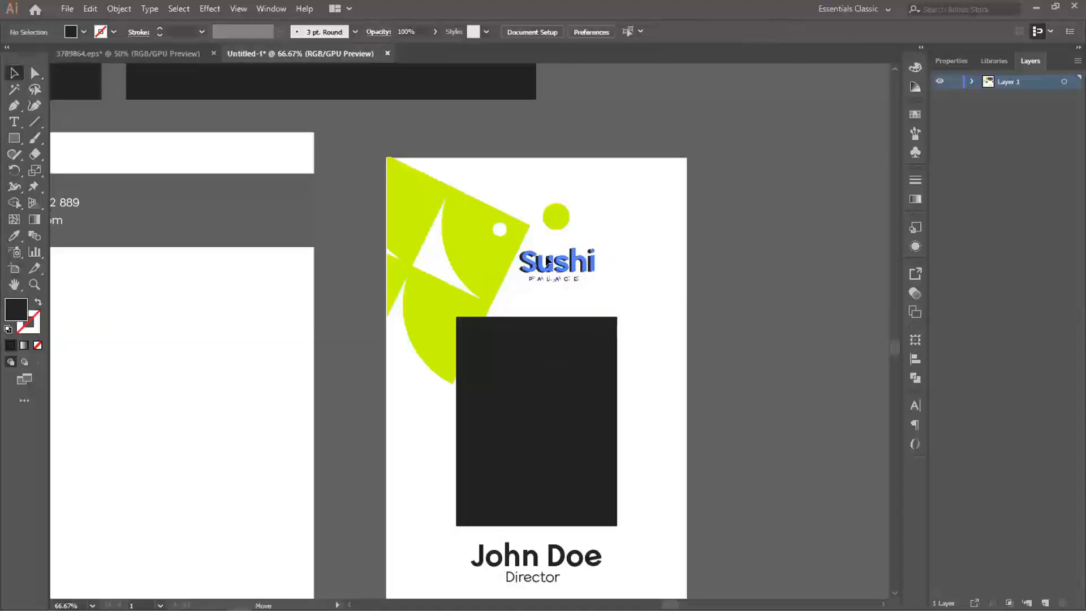
- Nudge the fish slightly further left inside its clipping mask, away from the wordmark
double_click(492, 254)
click(487, 250)
drag(481, 256, 472, 260)
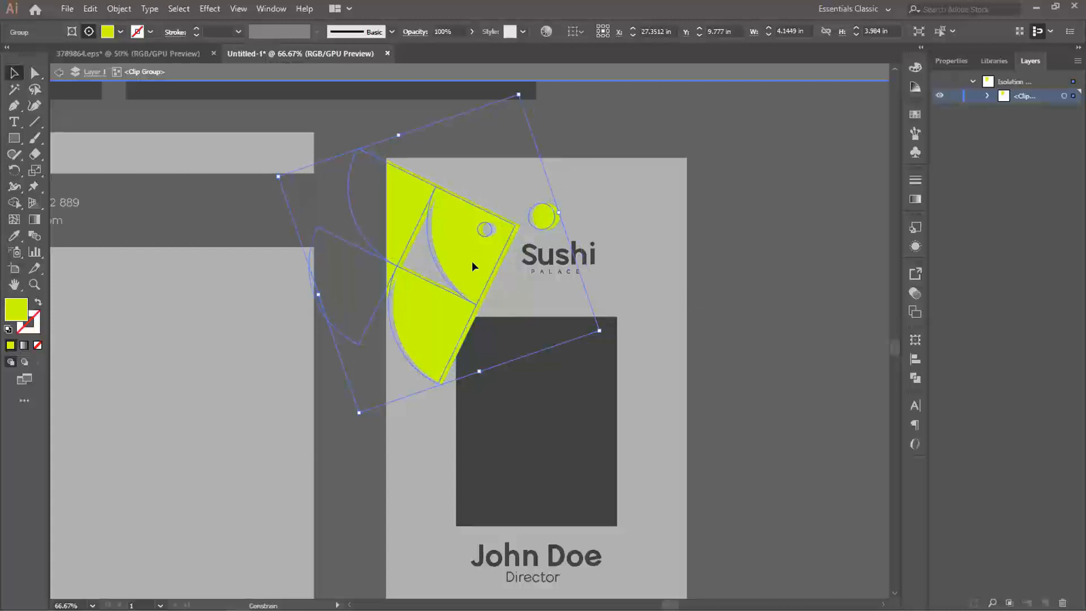
click(715, 290)
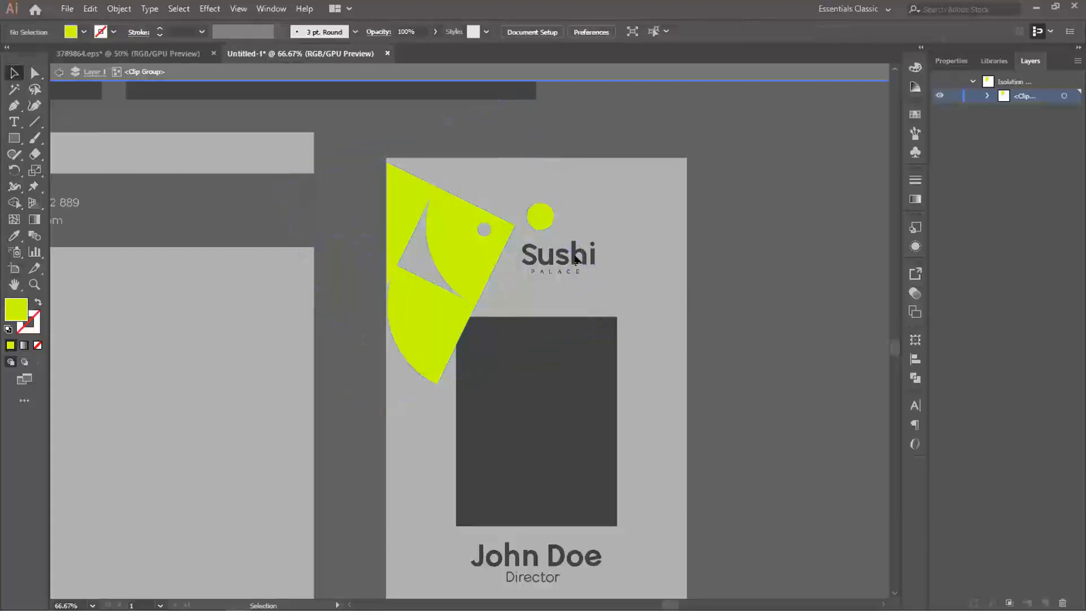
- Leave the clip group and nudge the ID card's wordmark slightly up and right, closer to the bubble
double_click(550, 256)
click(552, 257)
drag(552, 257, 559, 253)
click(721, 291)
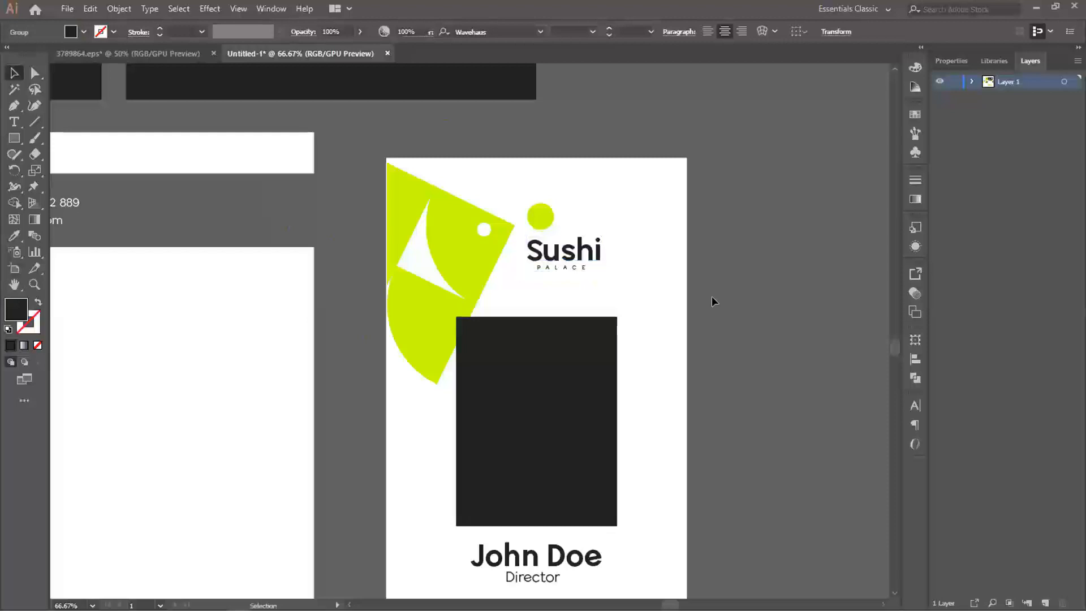
- Duplicate the ID card's white background rectangle and place the copy beside the card's right edge for the card back
scroll(642, 332, down, 2)
drag(649, 354, 586, 333)
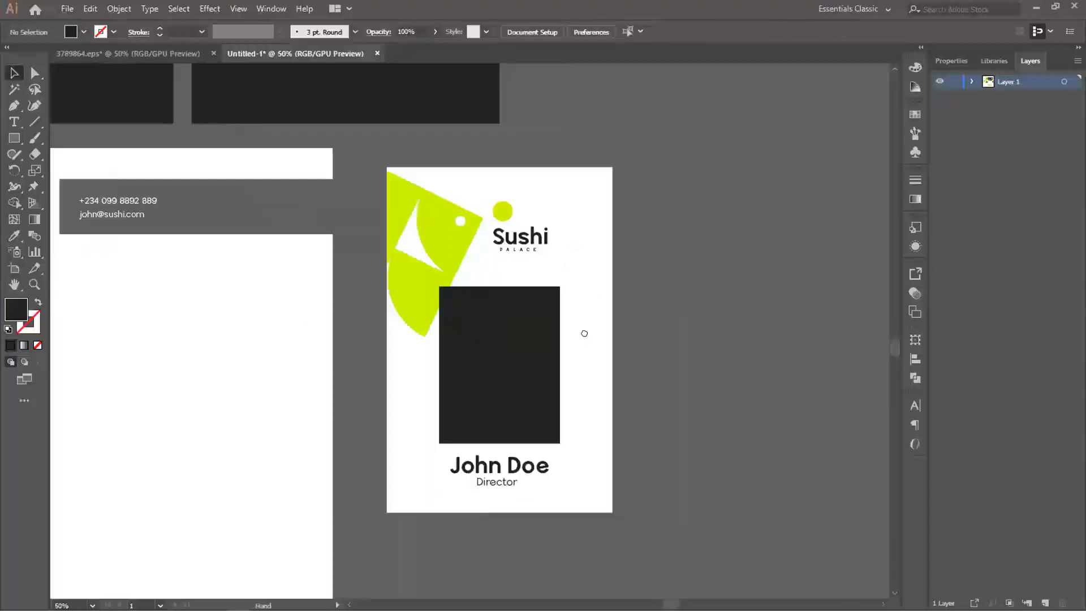
scroll(483, 291, right, 3)
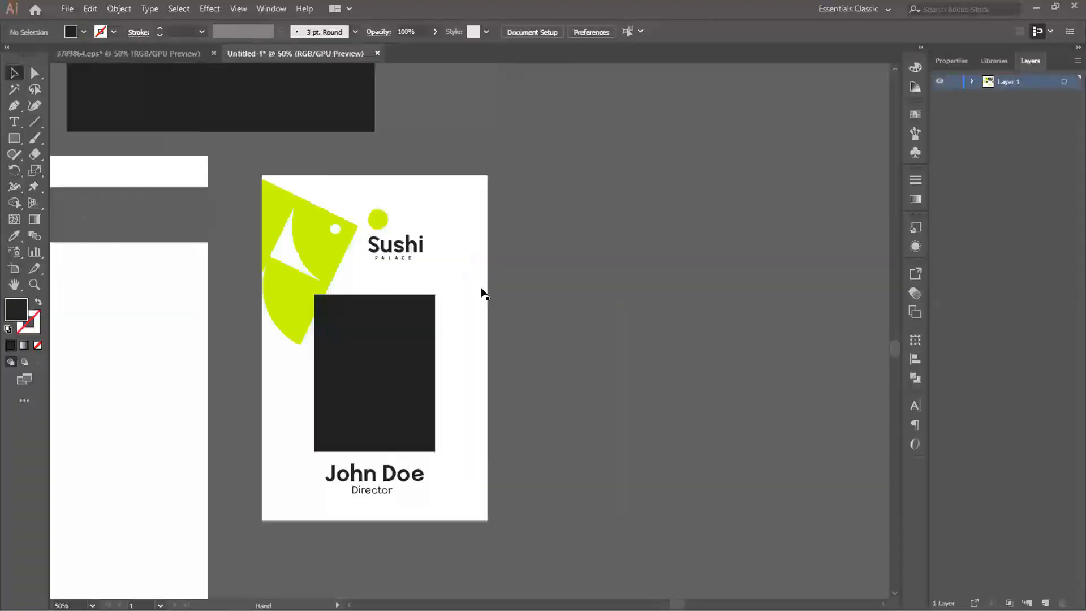
click(436, 216)
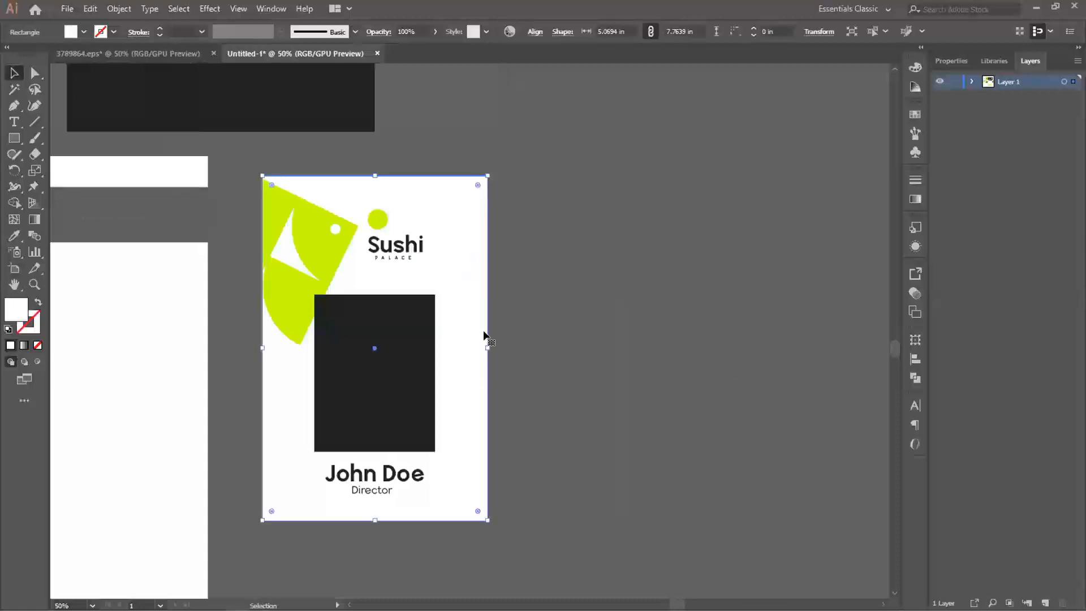
drag(447, 297, 690, 247)
key(ctrl+z)
drag(660, 293, 510, 357)
scroll(626, 286, down, 1)
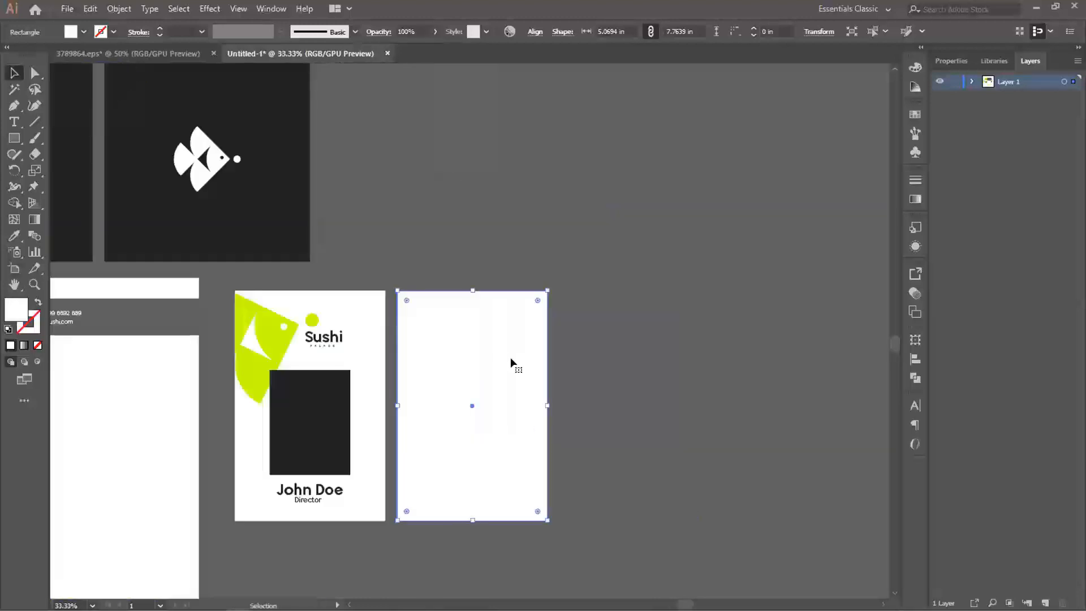
- Fill the duplicated card back with the fish's lime green
key(i)
click(269, 332)
click(611, 386)
drag(467, 375, 490, 342)
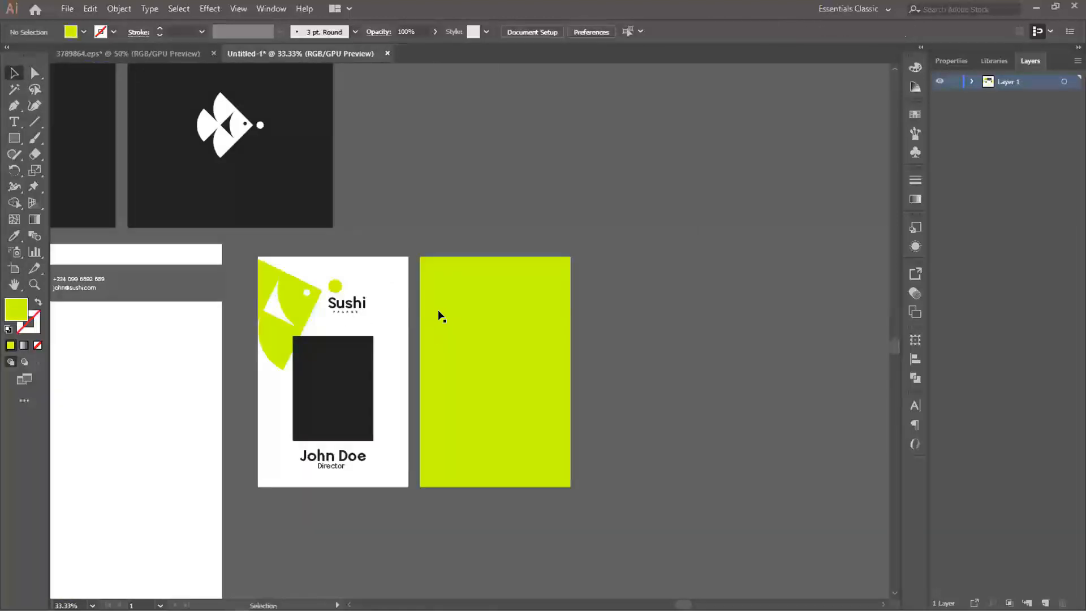
- Copy the full Sushi PALACE logo from the white logo artboard onto the green card back and bring it to the front
scroll(438, 312, down, 1)
drag(439, 312, 725, 375)
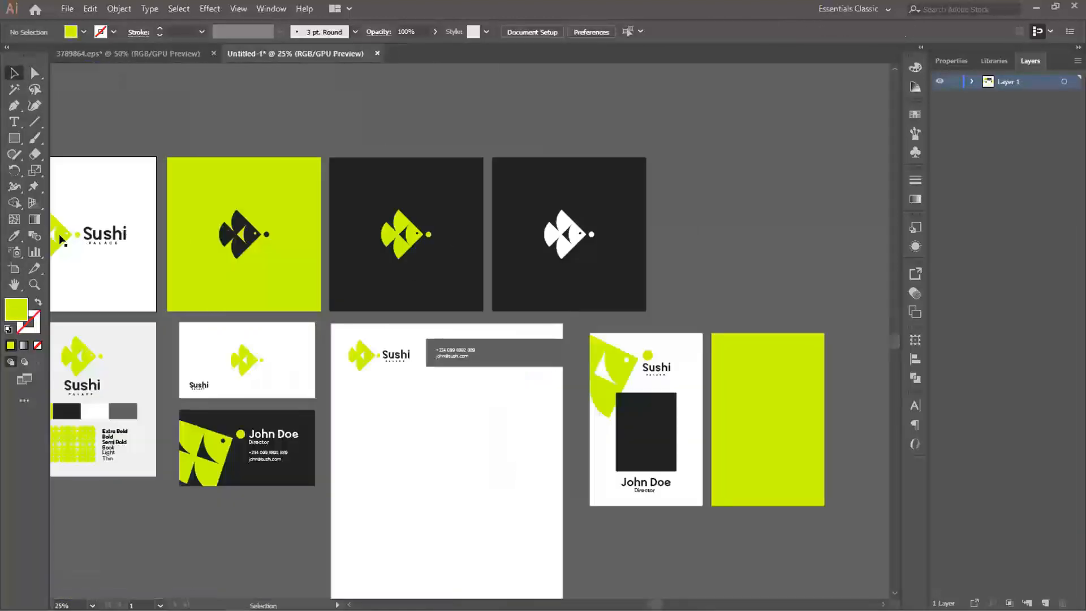
drag(61, 238, 631, 404)
key(ctrl+shift+bracketright)
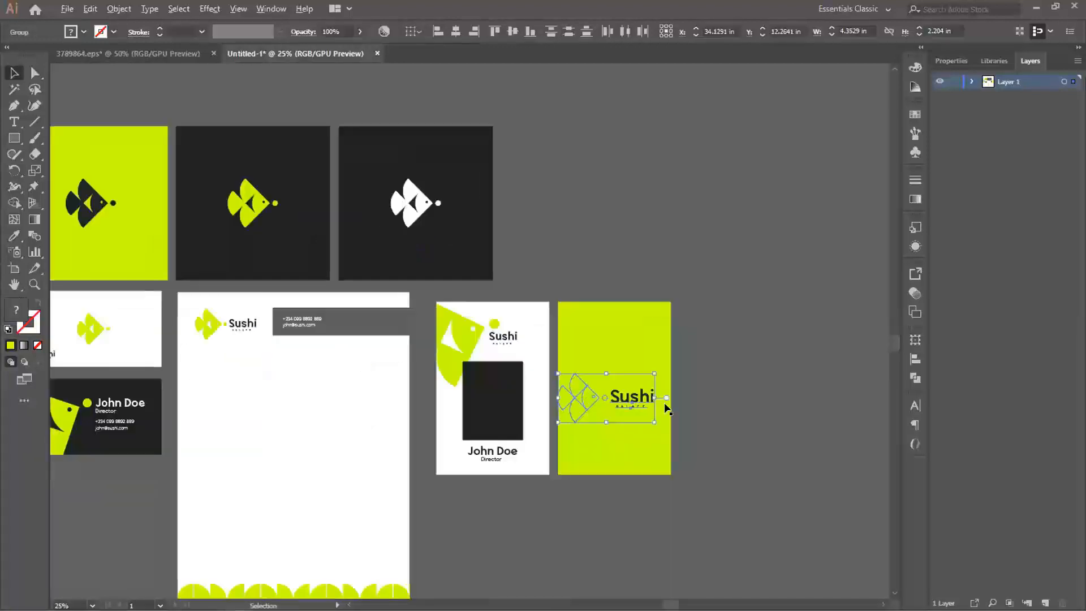
- Recolour the fish and the Sushi PALACE wordmark on the green card back to white
scroll(660, 407, up, 1)
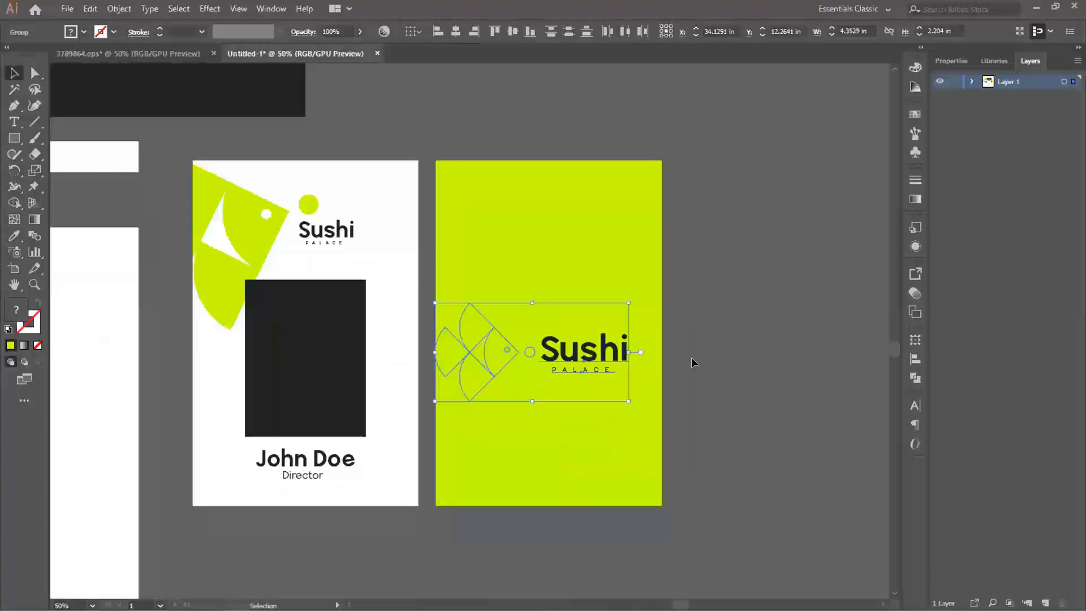
click(494, 358)
key(i)
click(390, 334)
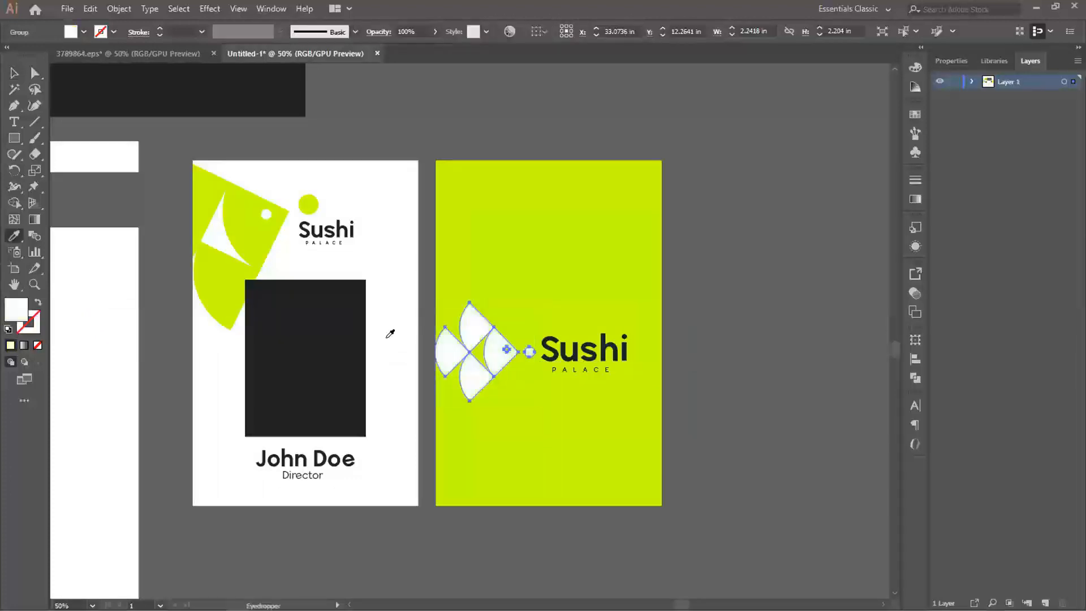
key(v)
click(488, 352)
click(489, 351)
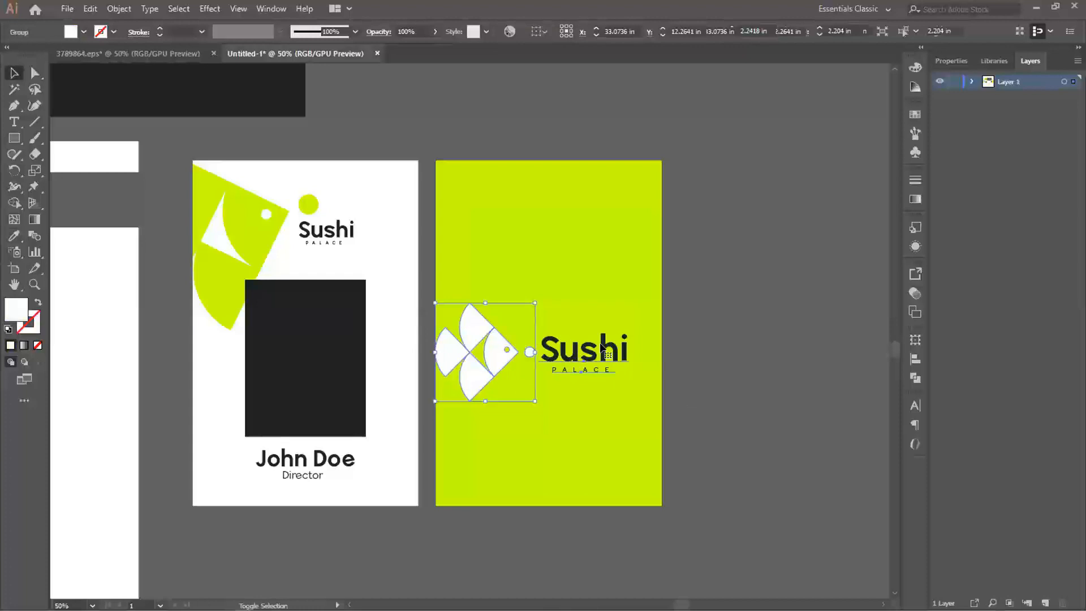
click(573, 359)
key(i)
click(411, 328)
key(v)
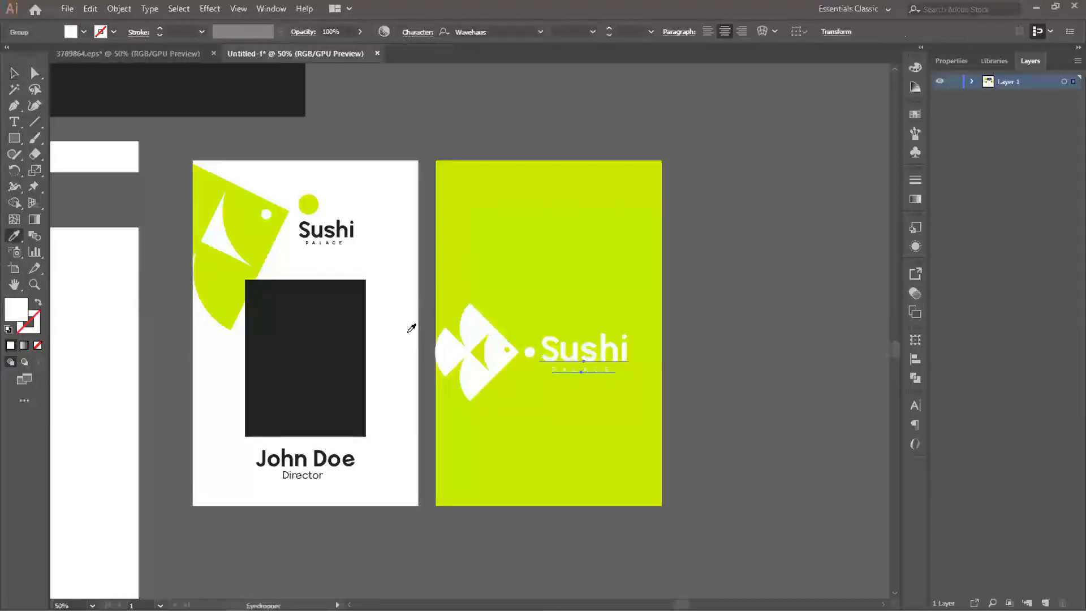
- Shrink the white logo to a little over half its size and centre it on the green card back
click(506, 351)
drag(506, 351, 528, 385)
drag(641, 336, 565, 332)
click(720, 329)
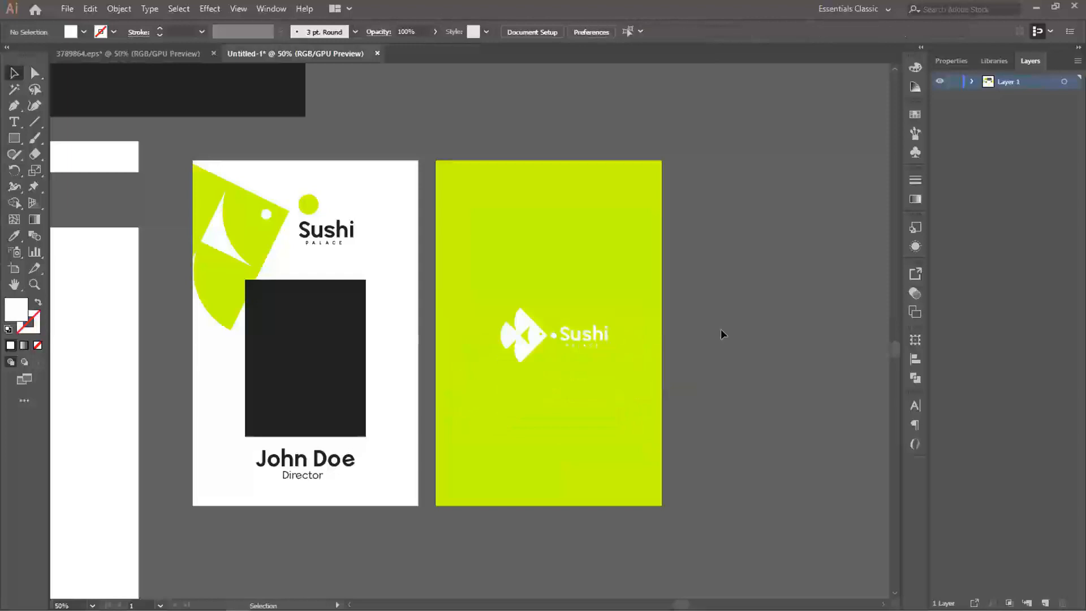
click(535, 337)
shift+click(580, 333)
drag(580, 335, 576, 339)
click(686, 338)
- Move both business cards slightly left, closer to the brand board
scroll(625, 342, down, 1)
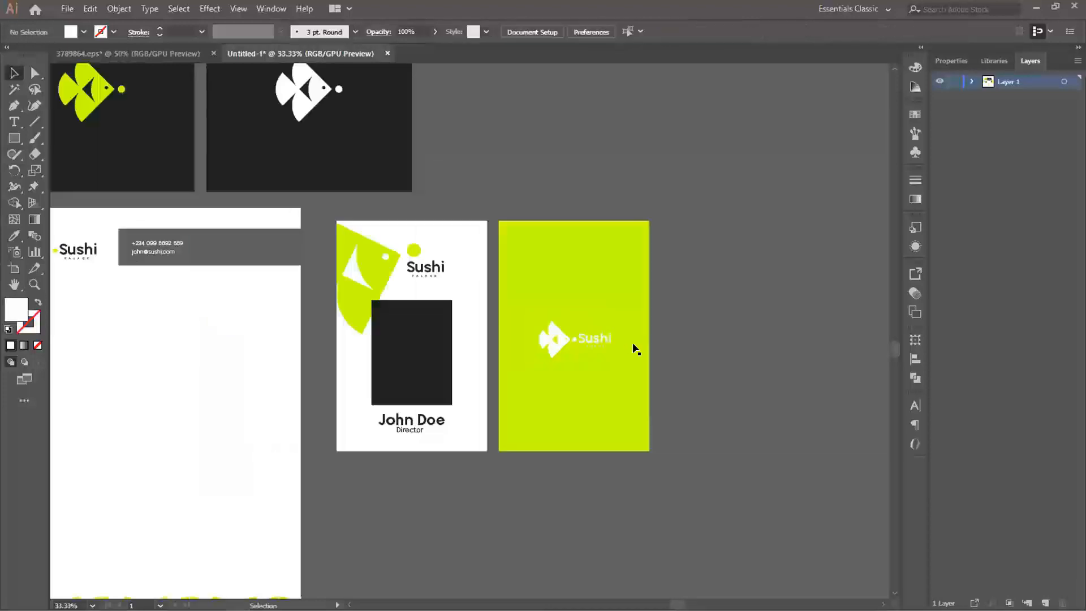
scroll(634, 349, down, 1)
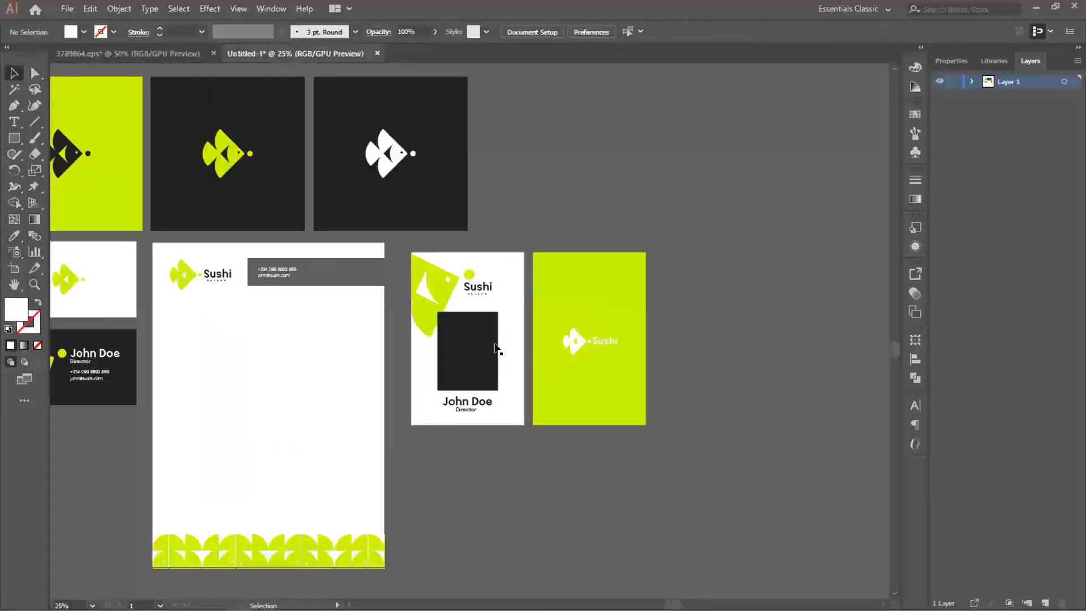
drag(459, 318, 707, 332)
scroll(602, 337, down, 1)
scroll(624, 328, up, 1)
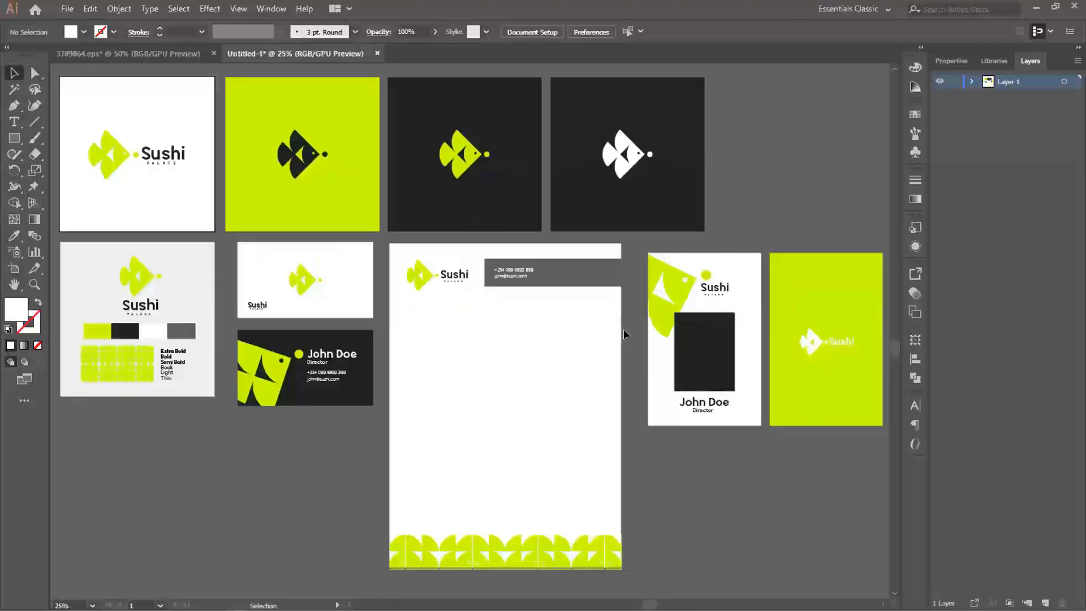
drag(562, 308, 572, 323)
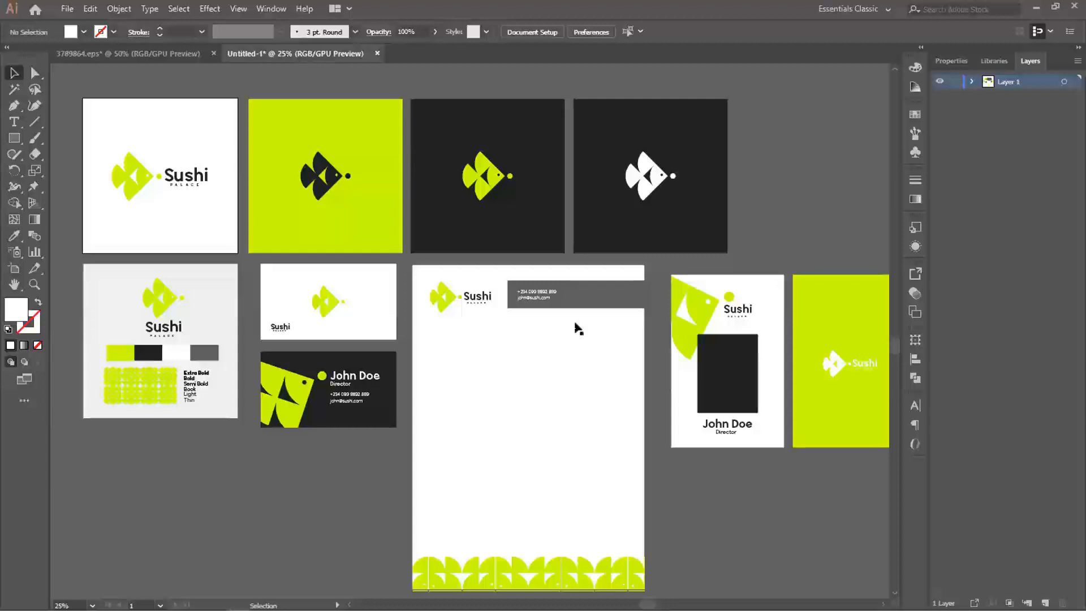
drag(249, 259, 332, 401)
click(352, 460)
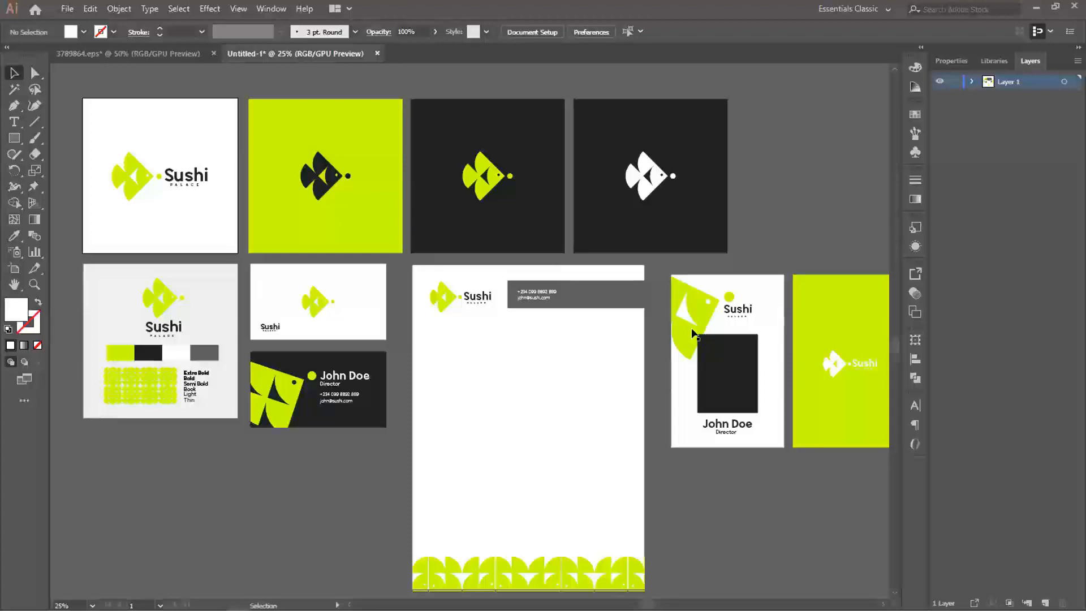
scroll(696, 332, down, 1)
scroll(704, 331, up, 1)
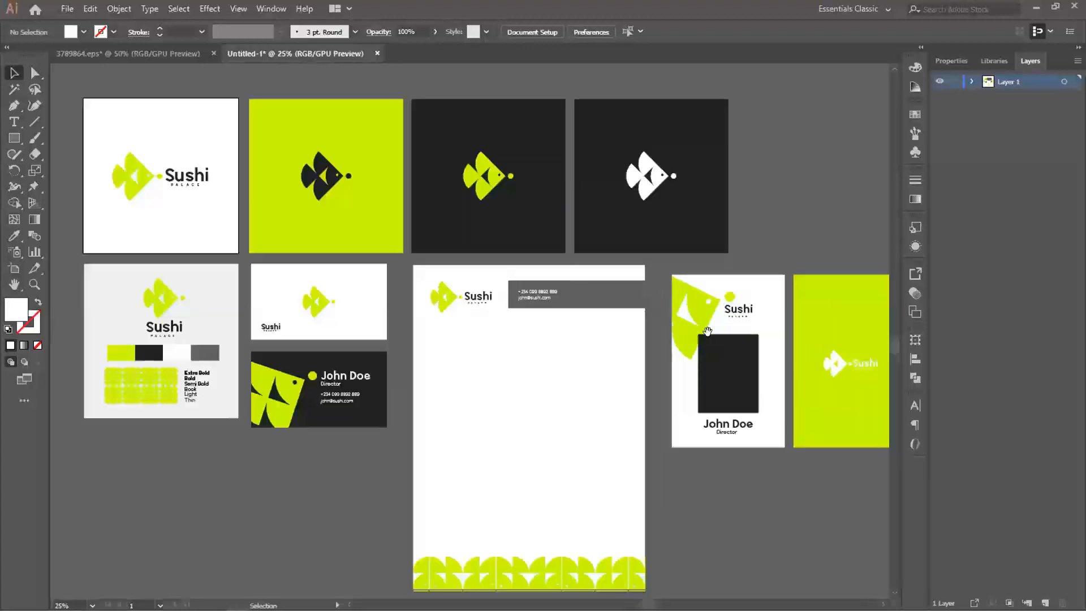
drag(708, 331, 693, 341)
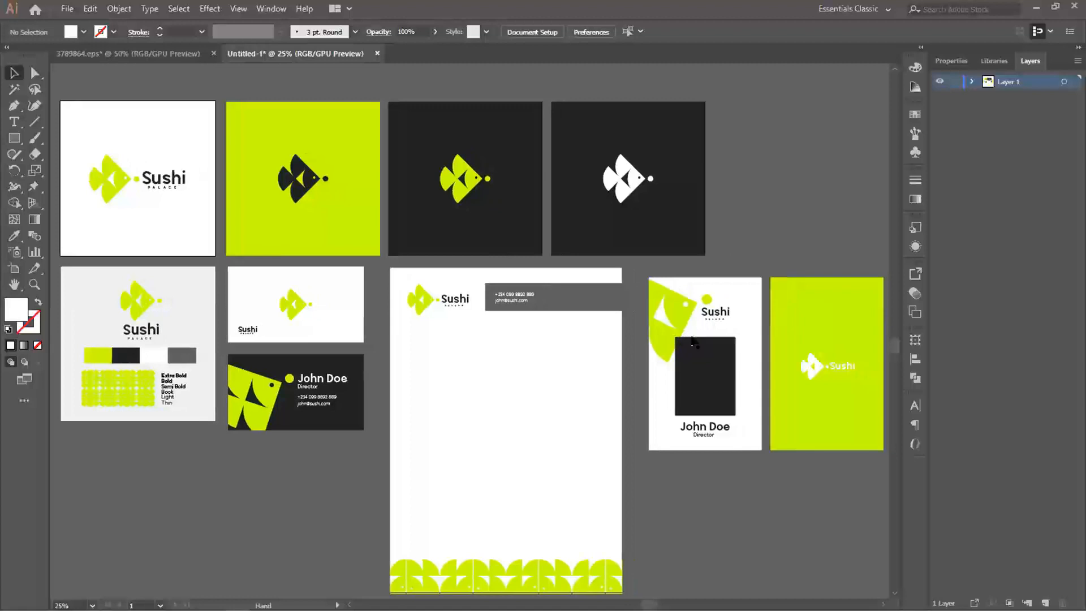
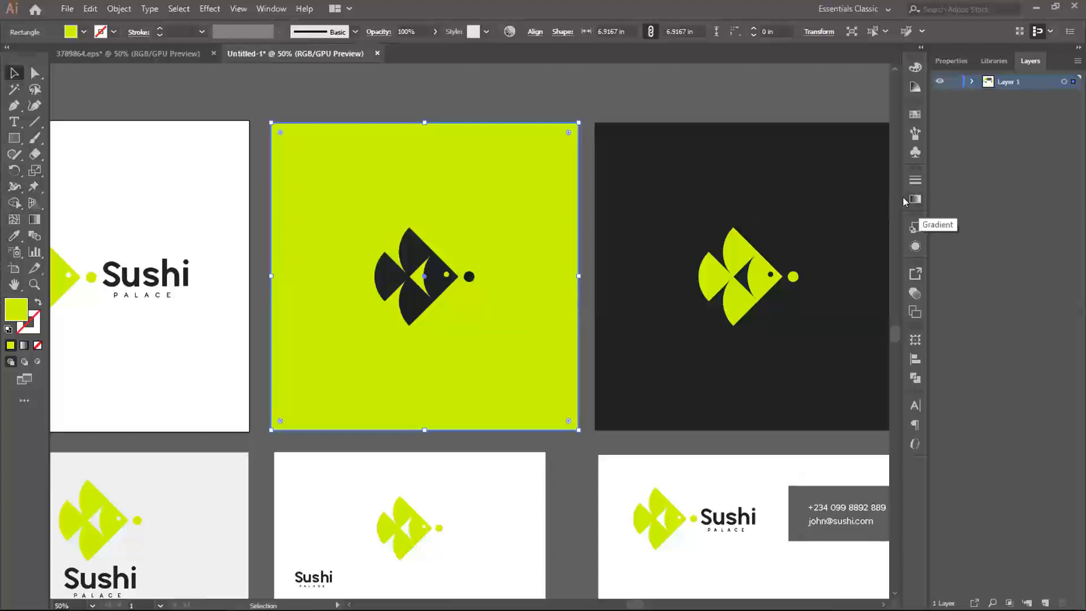
- Apply the linear White, Black gradient preset to the green square behind the dark fish logo
click(912, 197)
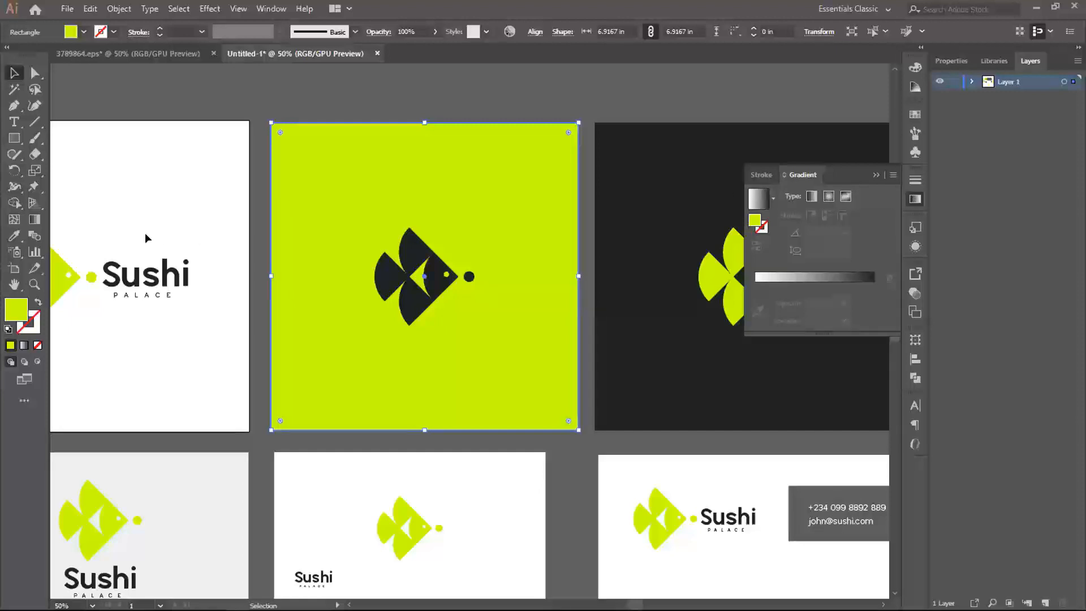
click(33, 220)
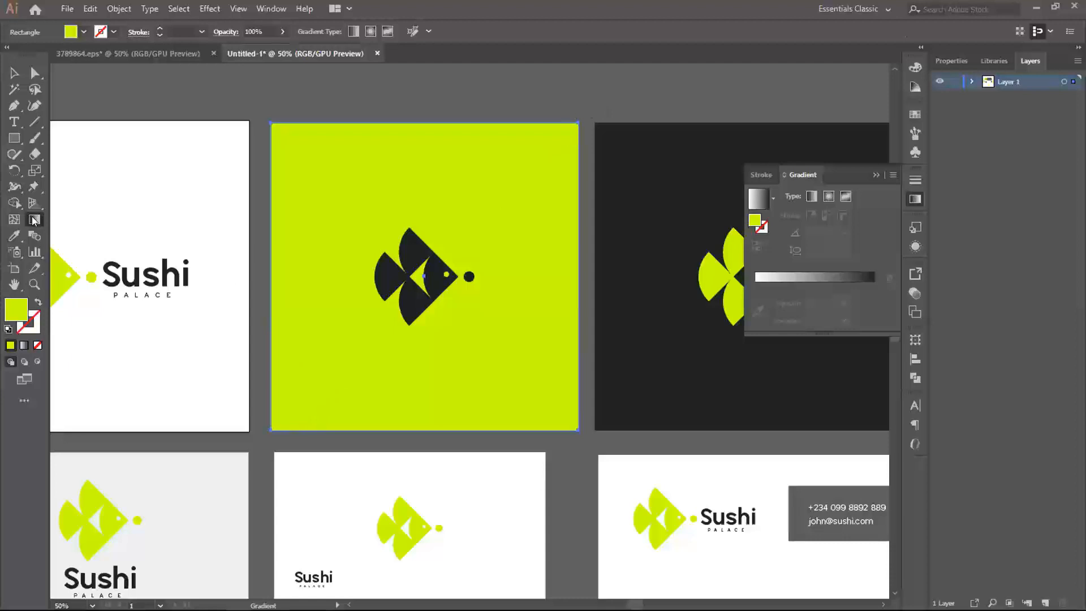
click(14, 72)
click(756, 199)
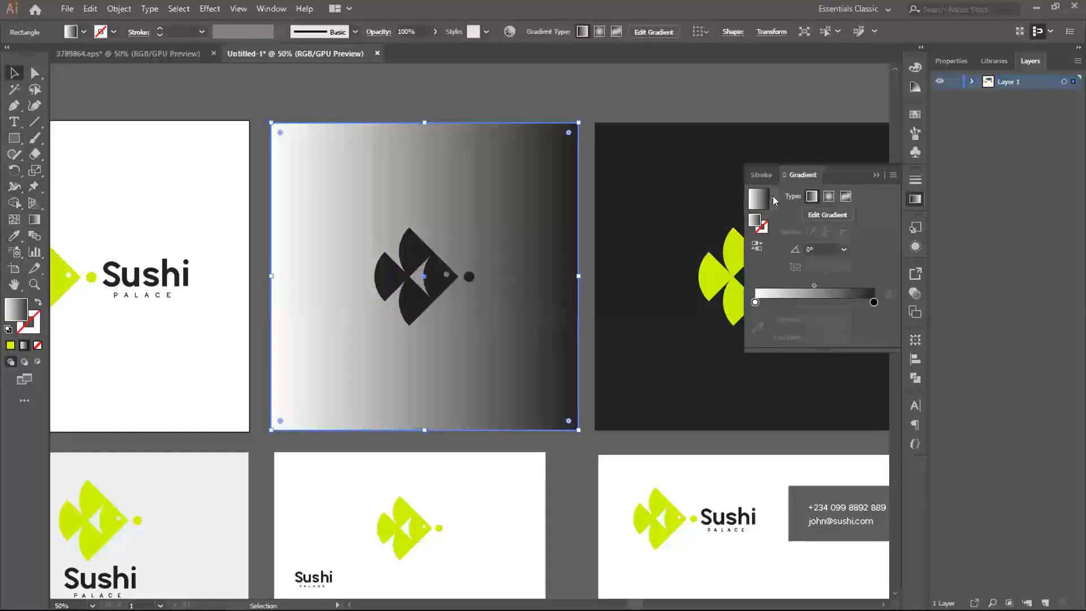
click(772, 197)
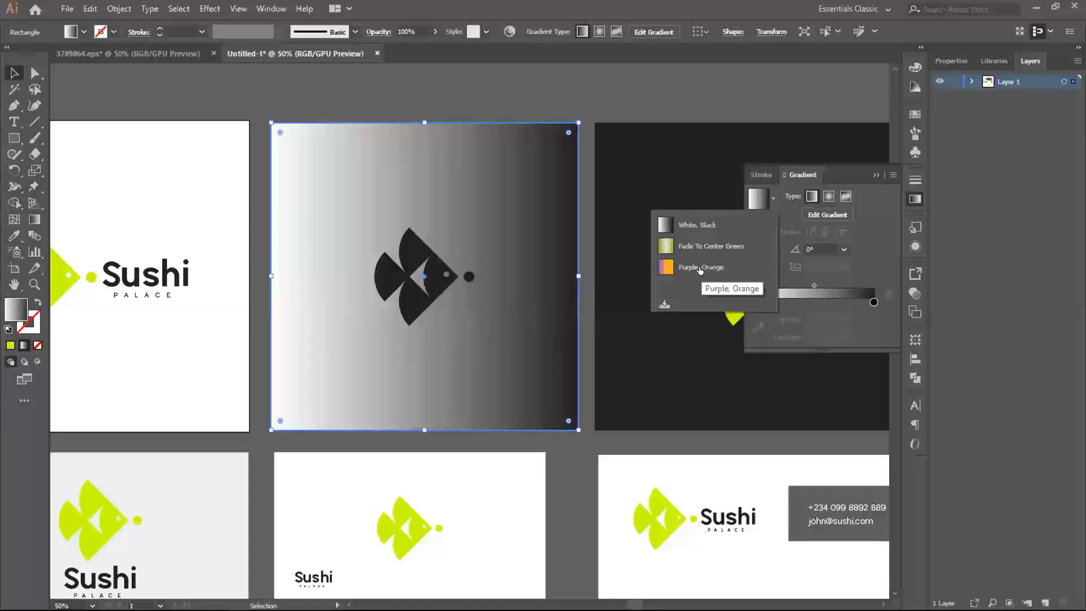
click(688, 225)
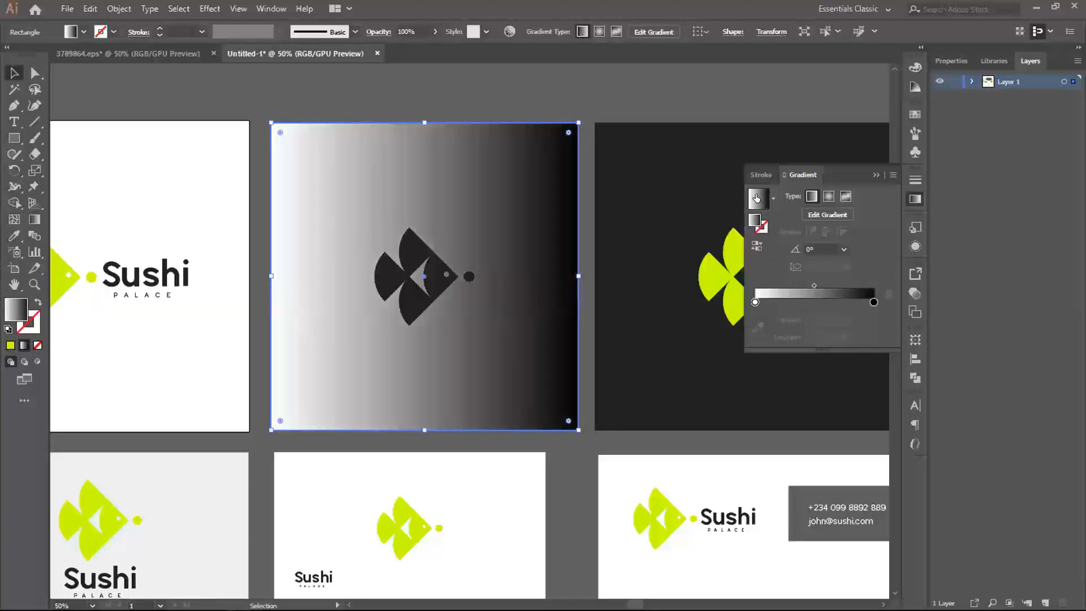
- Try pink, red-orange and bright green mixes for the first colour stop of the square's gradient
click(754, 302)
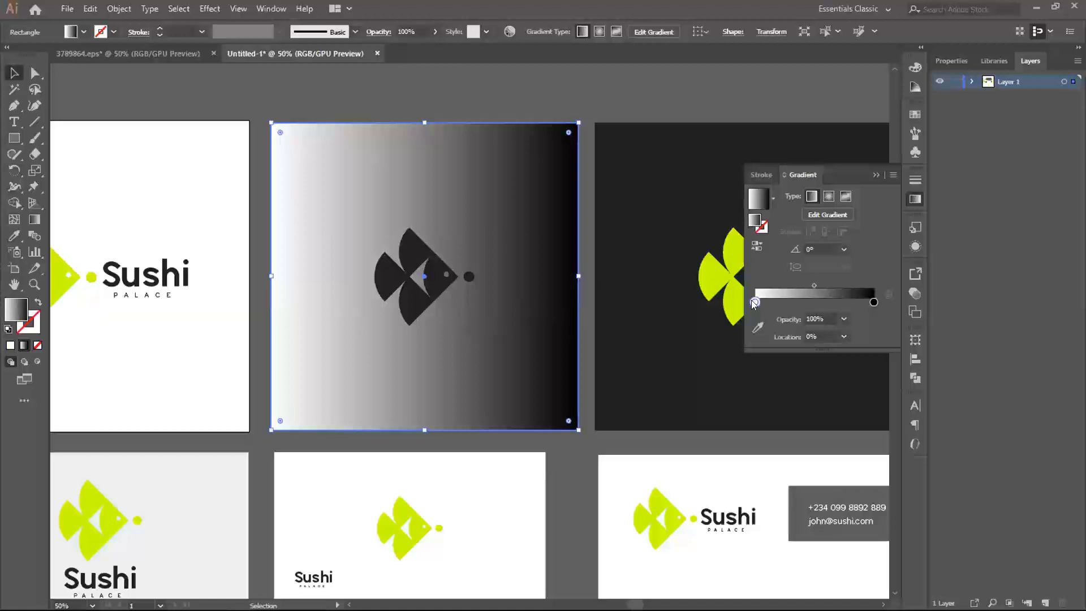
double_click(753, 302)
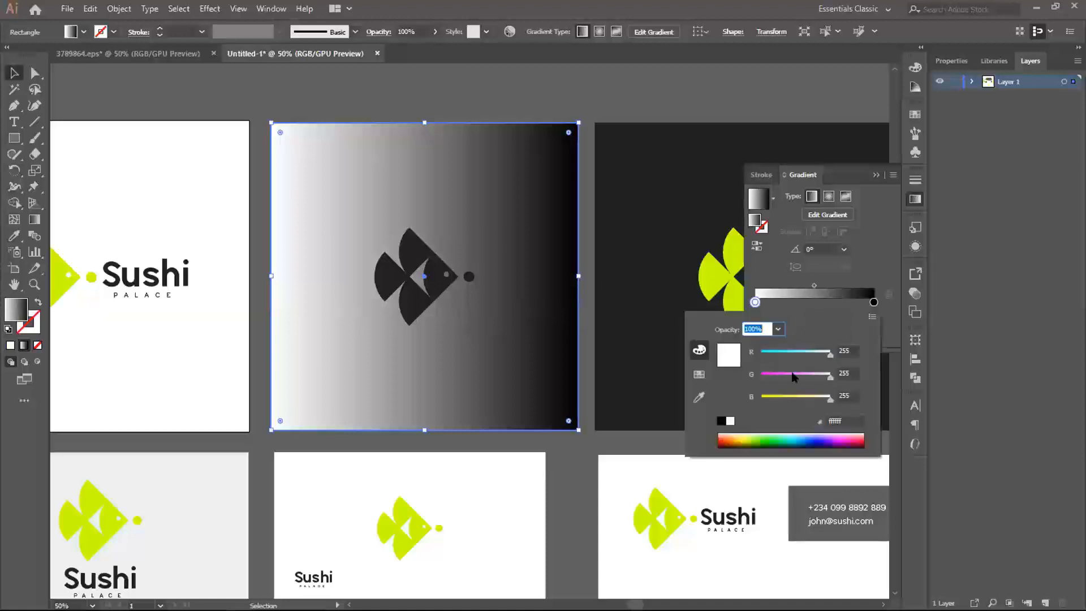
drag(794, 377, 777, 397)
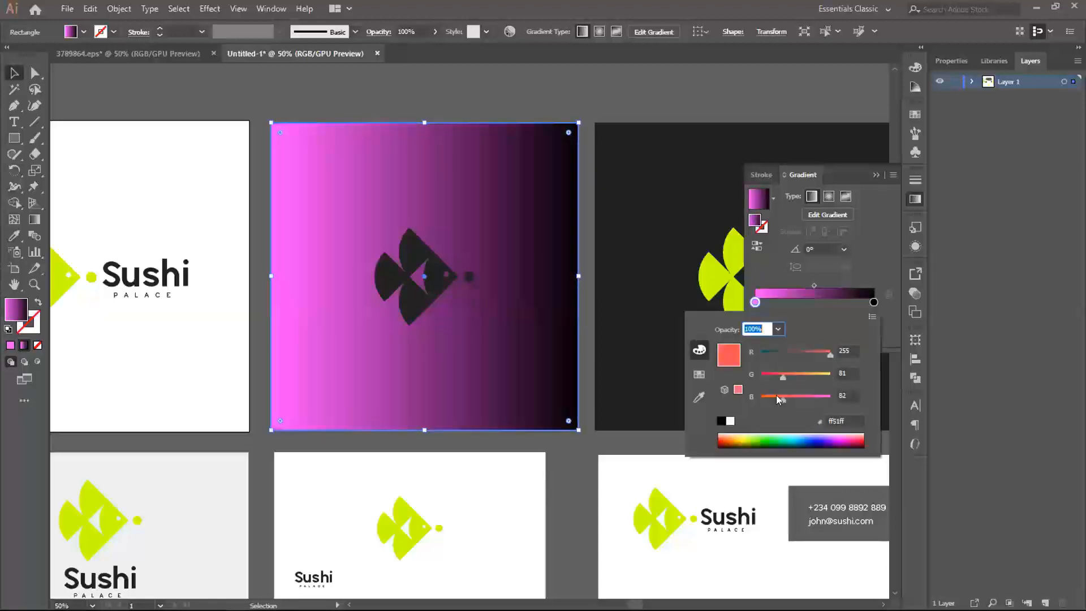
click(699, 374)
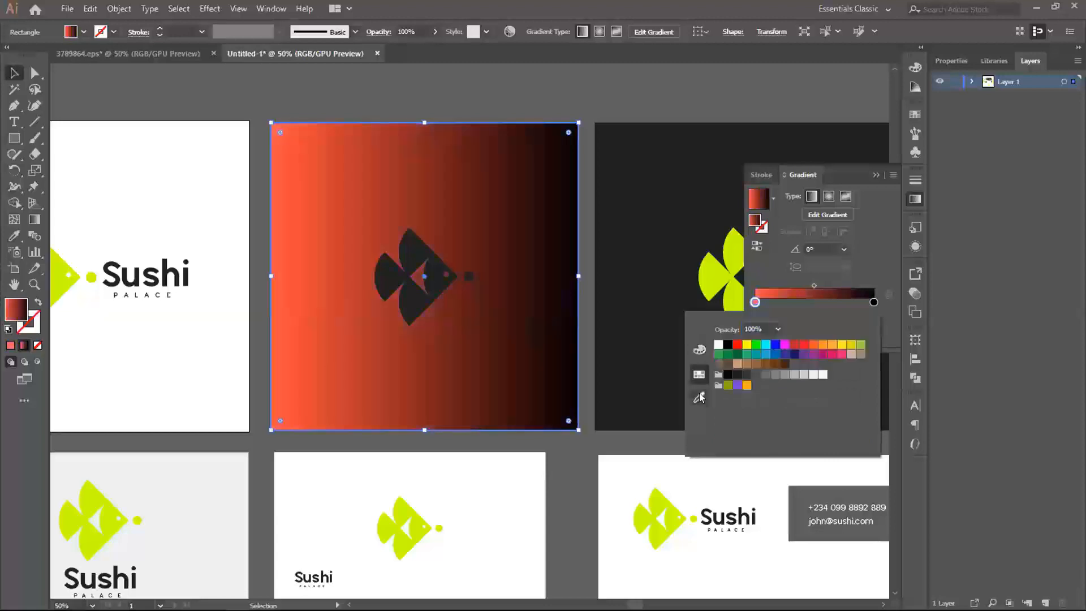
click(698, 350)
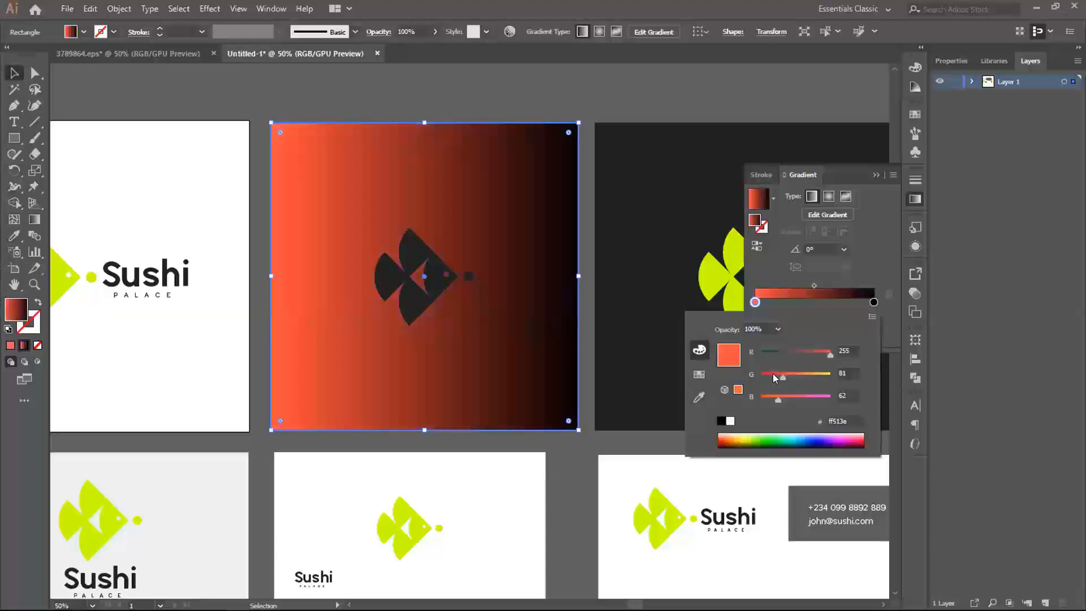
mouse_move(773, 373)
mouse_down()
mouse_move(799, 372)
mouse_move(774, 376)
mouse_move(785, 373)
mouse_up()
drag(793, 395, 797, 393)
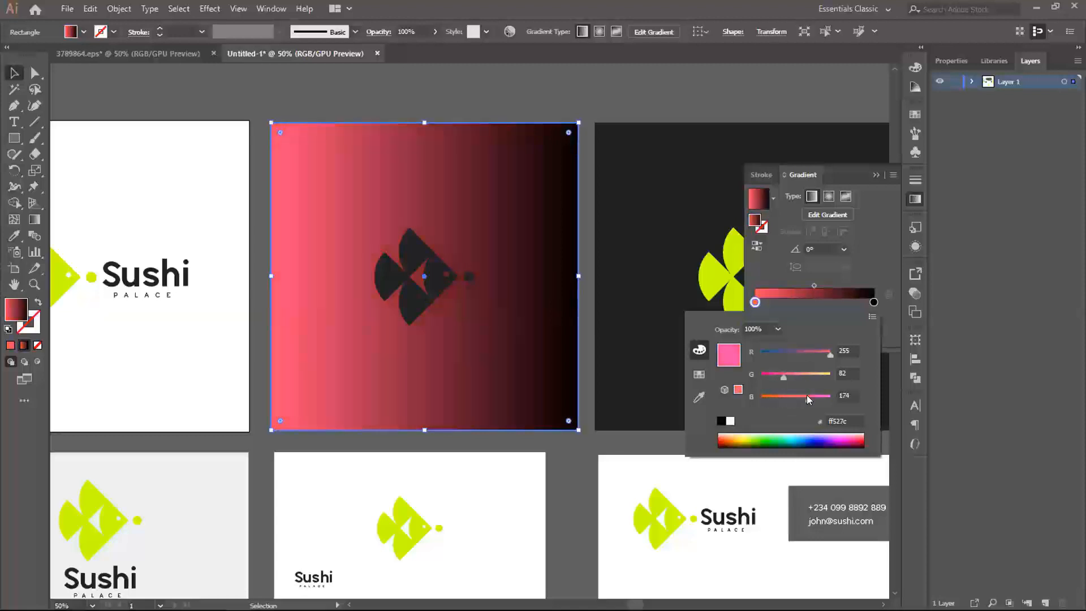
click(779, 435)
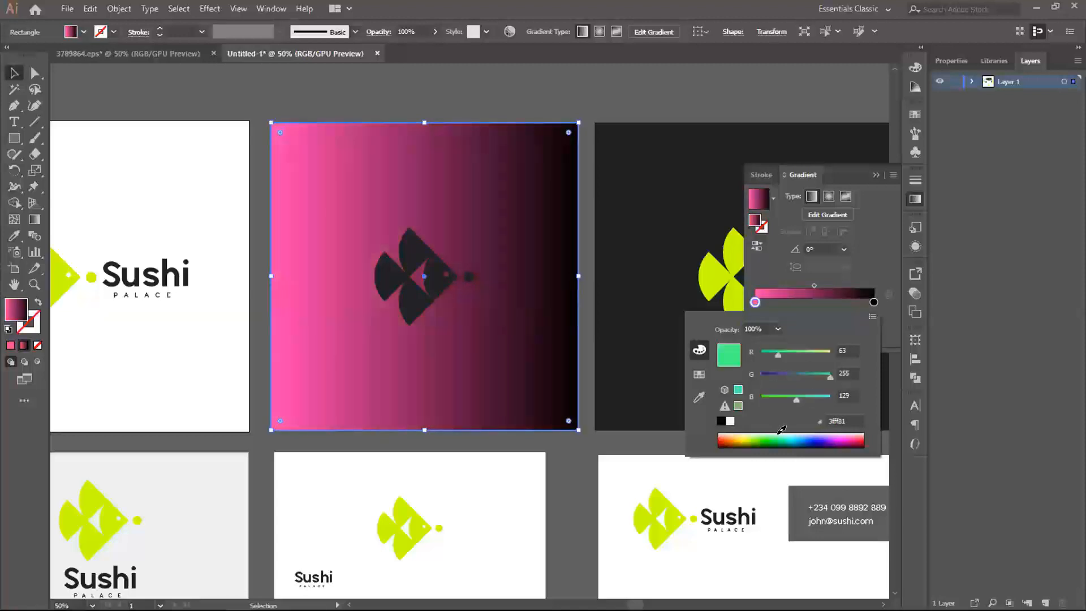
drag(778, 434, 756, 435)
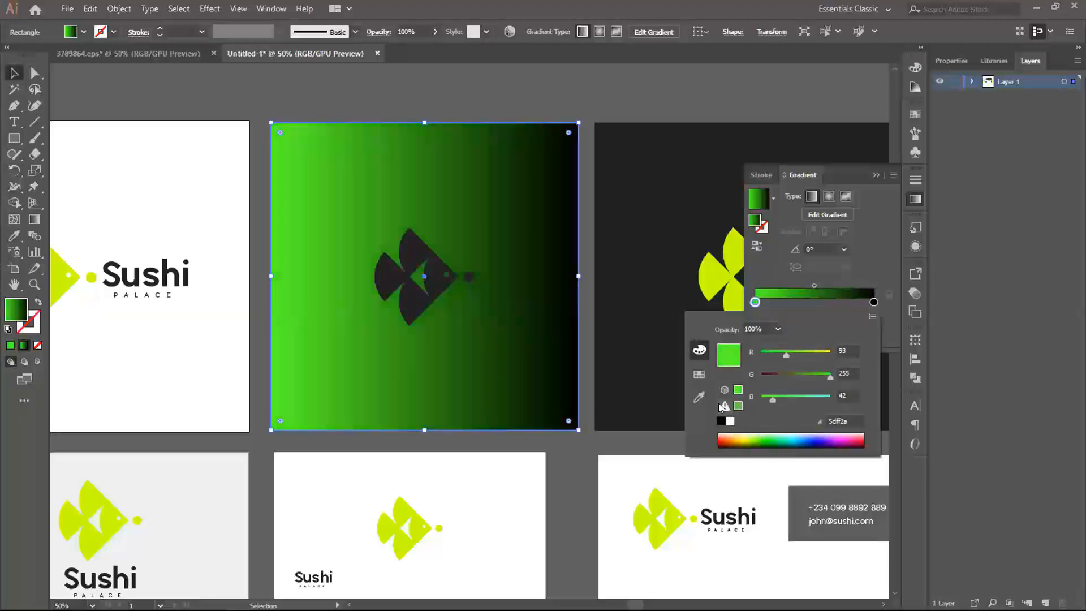
- Sample the lime green of the fish on the white artboard for both colour stops of the gradient
click(699, 397)
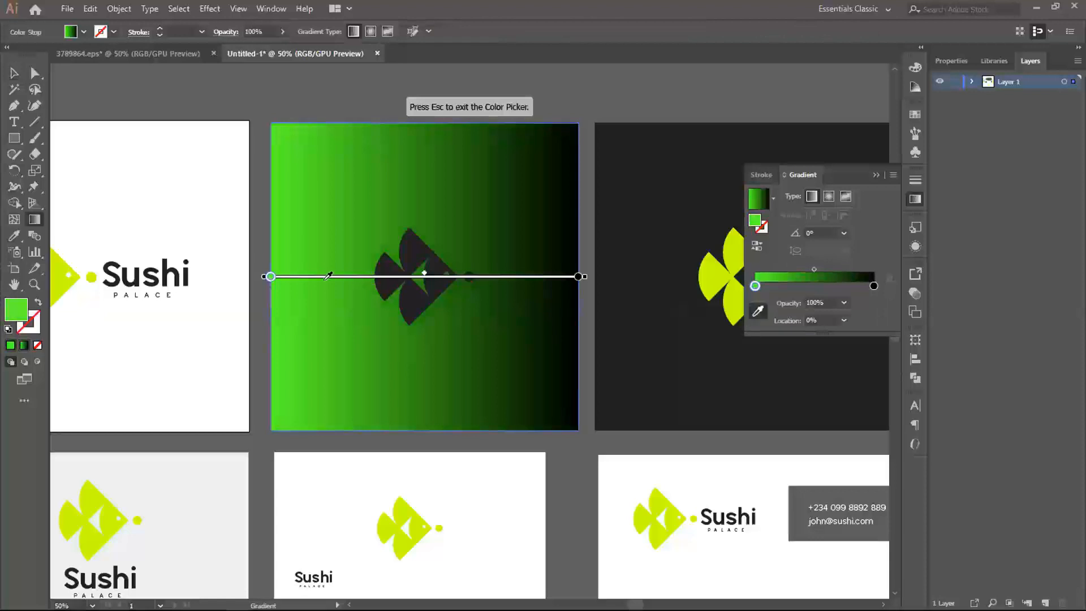
click(62, 263)
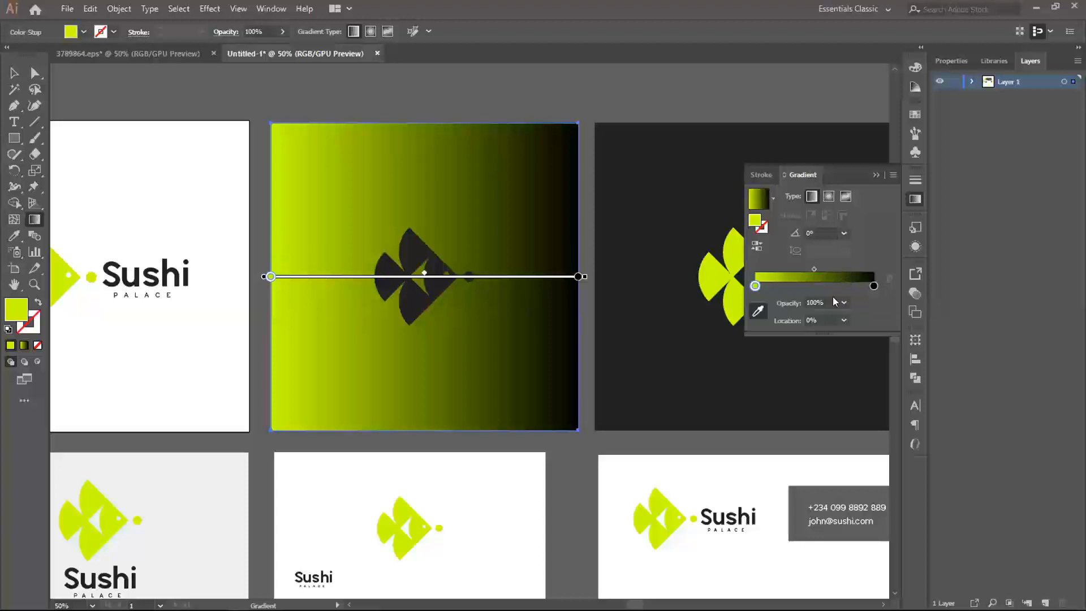
click(874, 286)
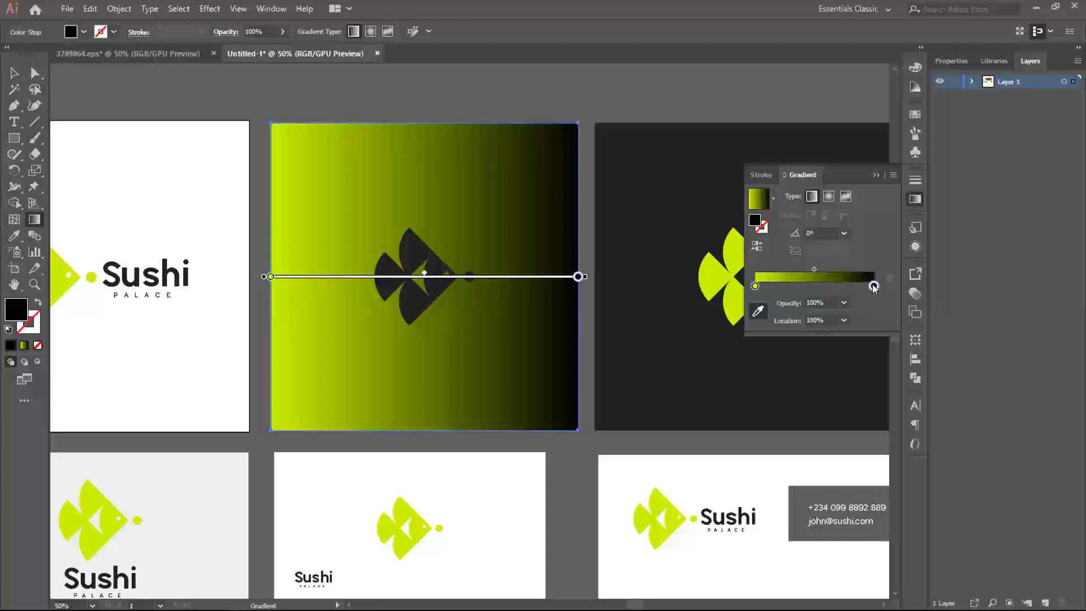
click(756, 310)
click(67, 274)
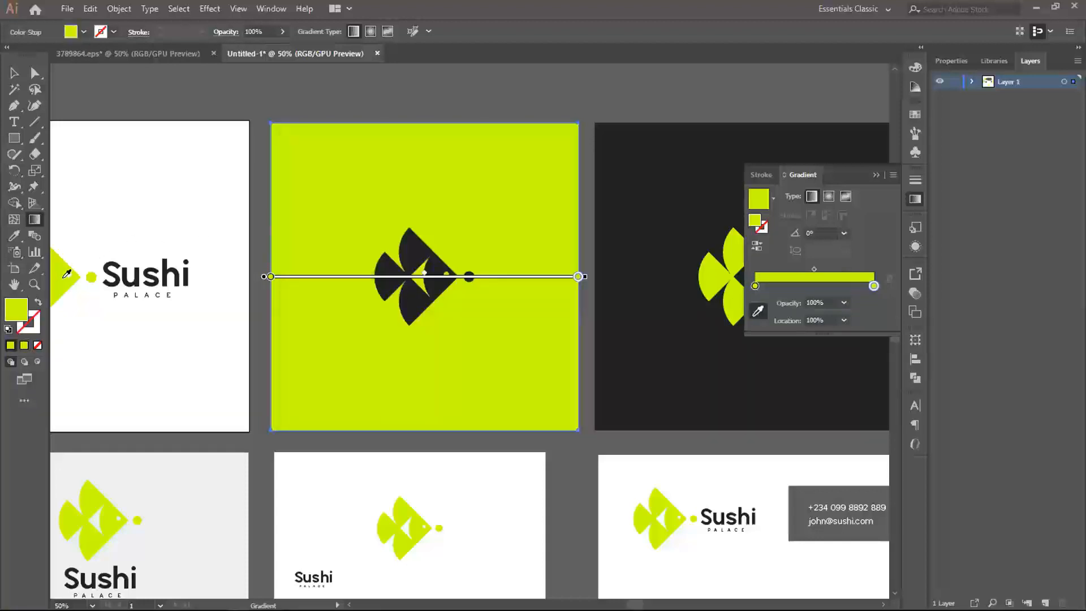
- Darken the gradient's end stop to a deeper green with RGB 131, 199, 0
double_click(874, 286)
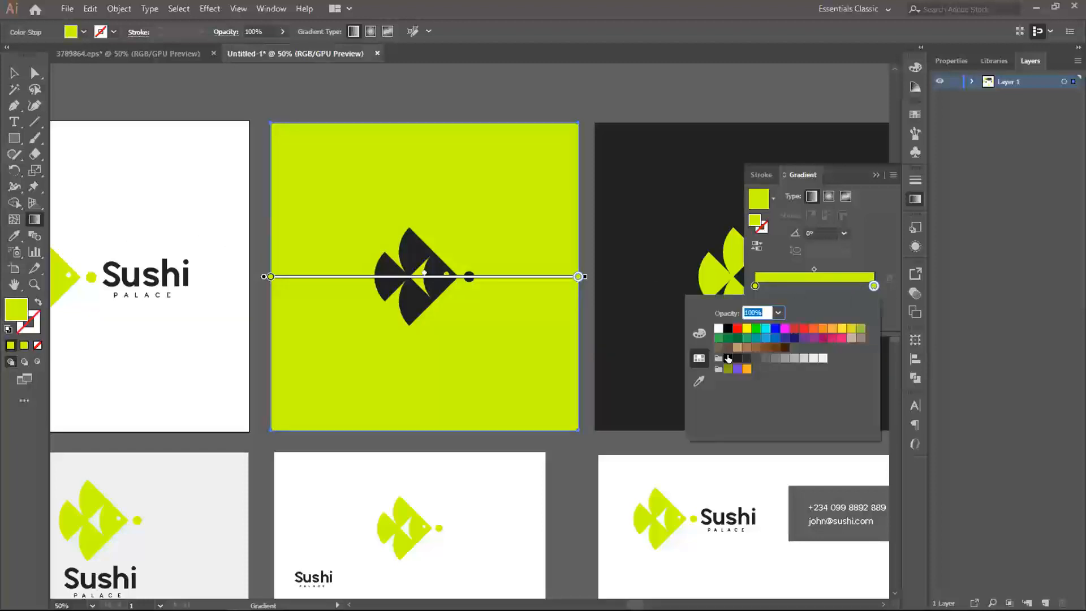
click(698, 335)
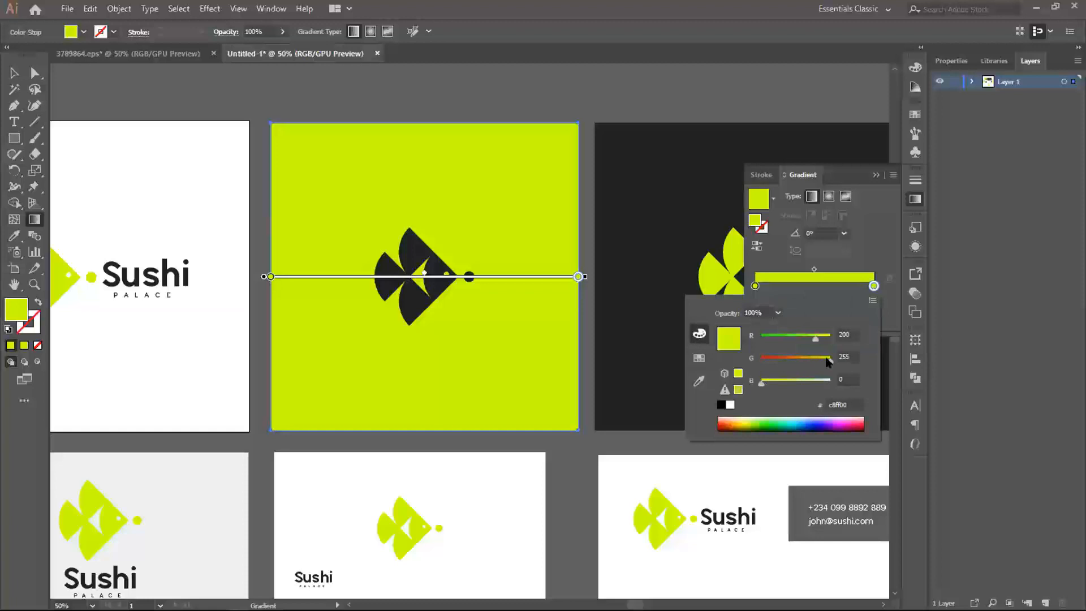
drag(827, 362, 796, 343)
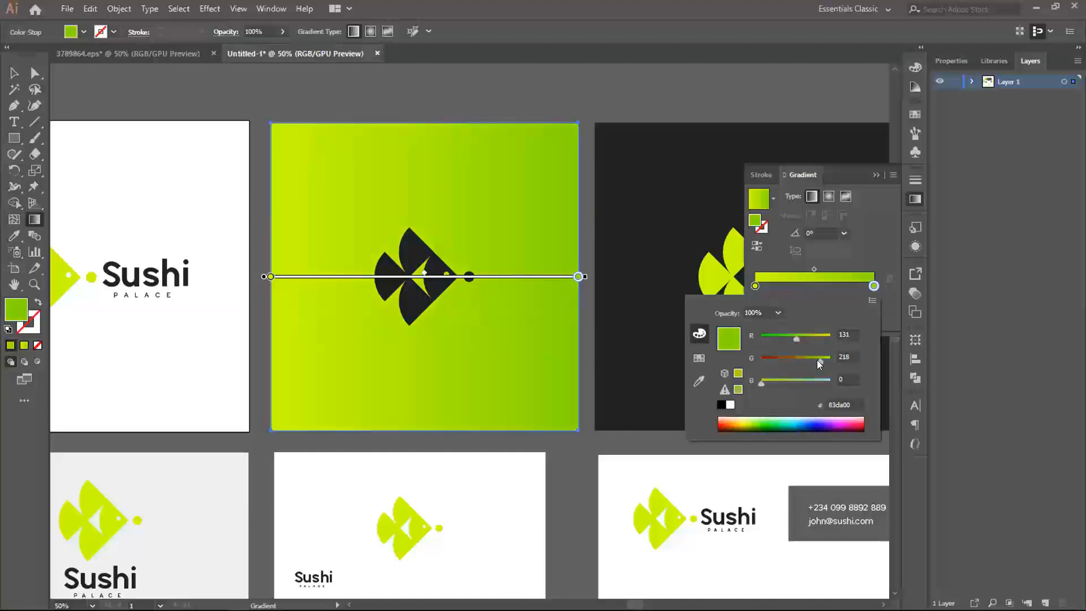
drag(817, 359, 813, 361)
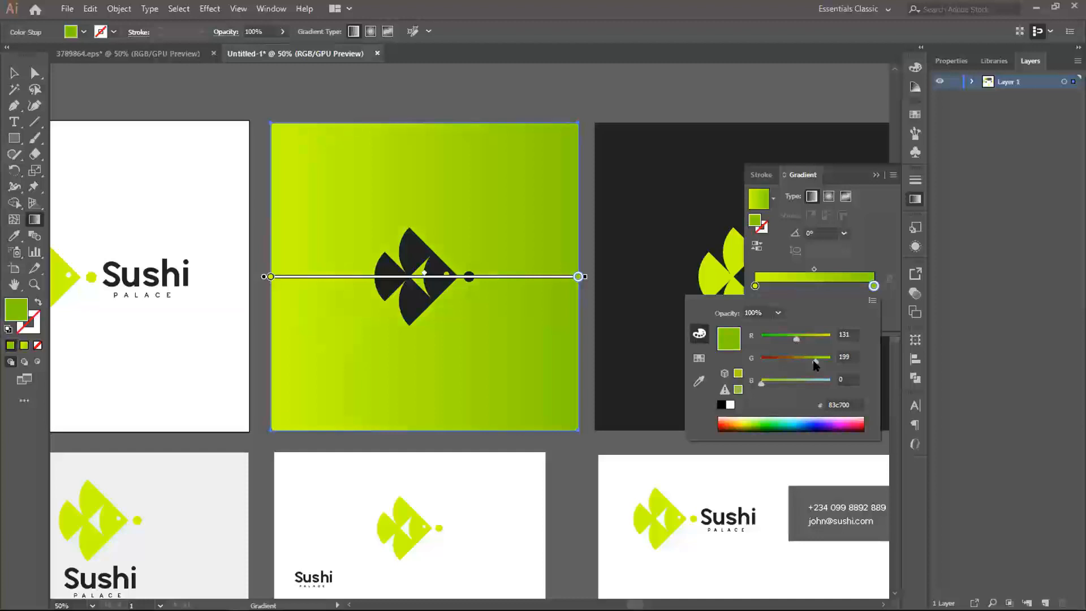
click(576, 276)
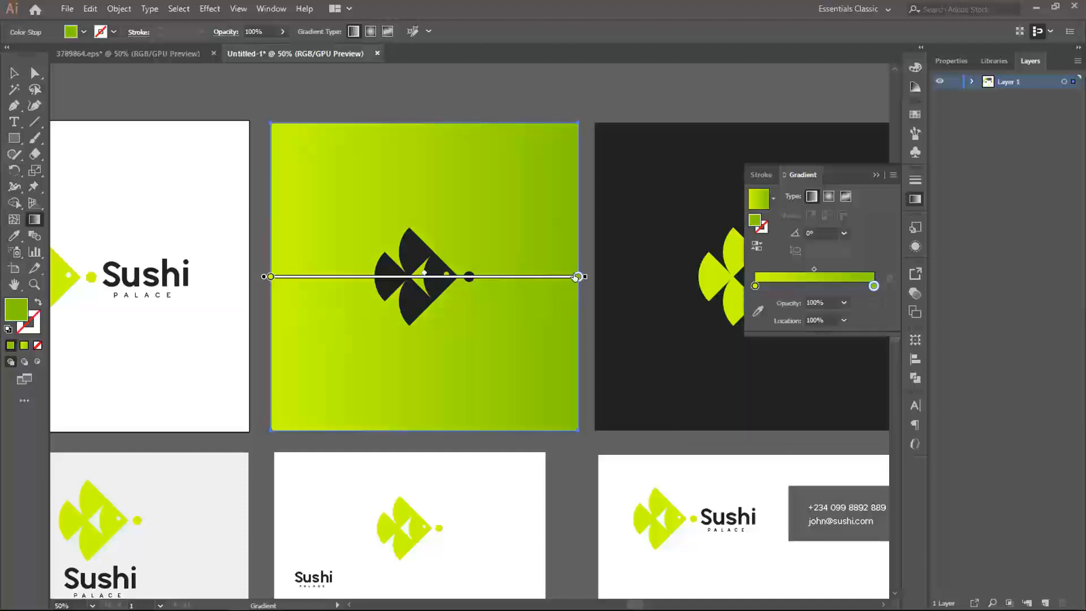
- Rotate the square's gradient to -90° so it runs from lime at the top down to dark green, spanning the square's height
drag(576, 276, 550, 416)
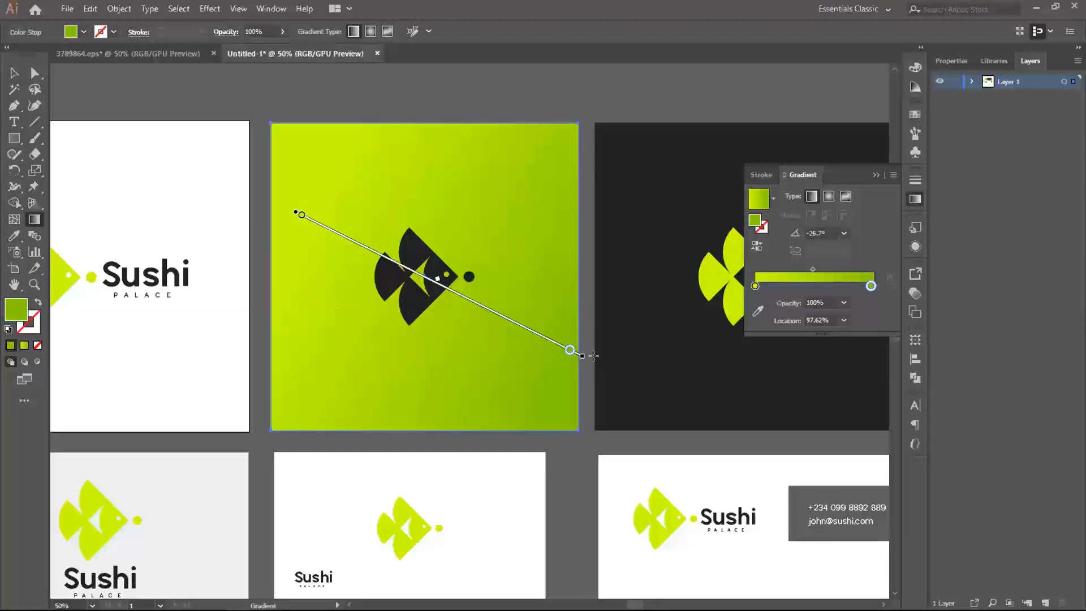
mouse_move(593, 355)
mouse_down()
mouse_move(481, 466)
mouse_move(433, 493)
mouse_up()
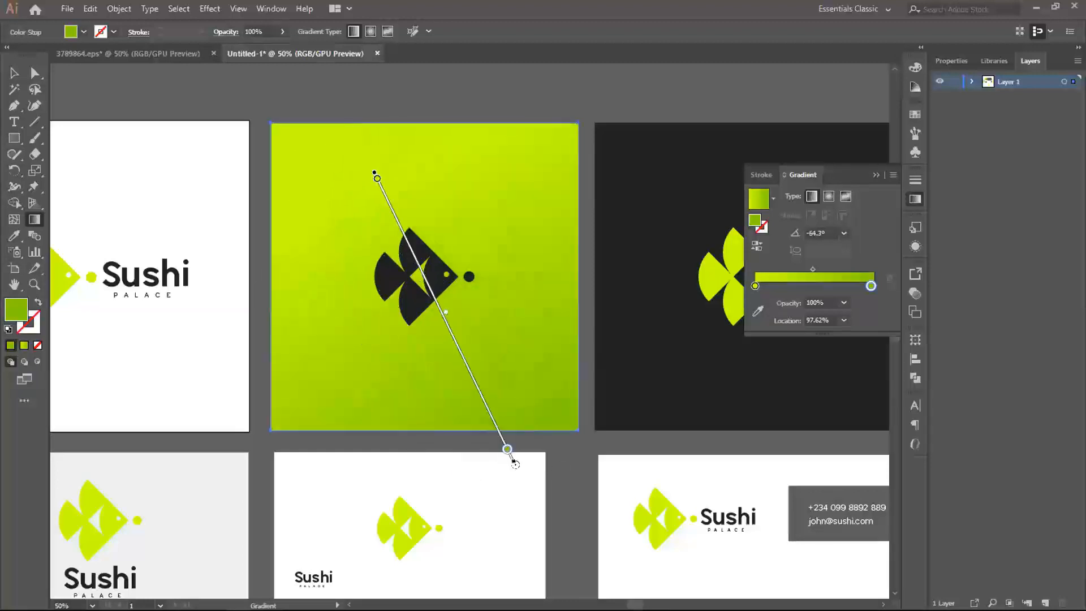
drag(514, 464, 378, 474)
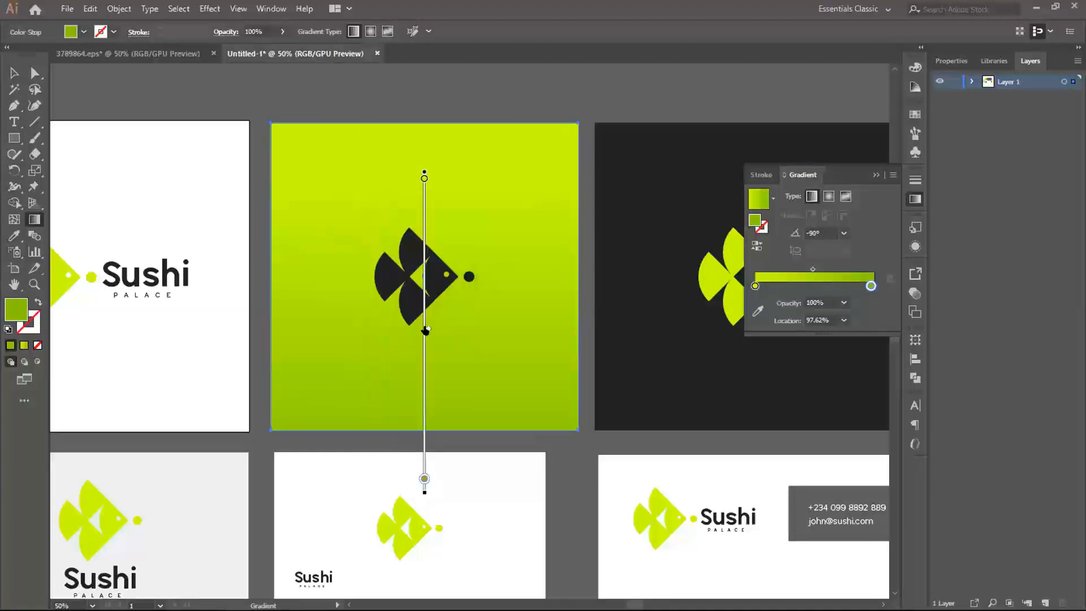
drag(426, 330, 429, 321)
mouse_move(424, 170)
mouse_down()
mouse_move(440, 146)
mouse_move(431, 120)
mouse_up()
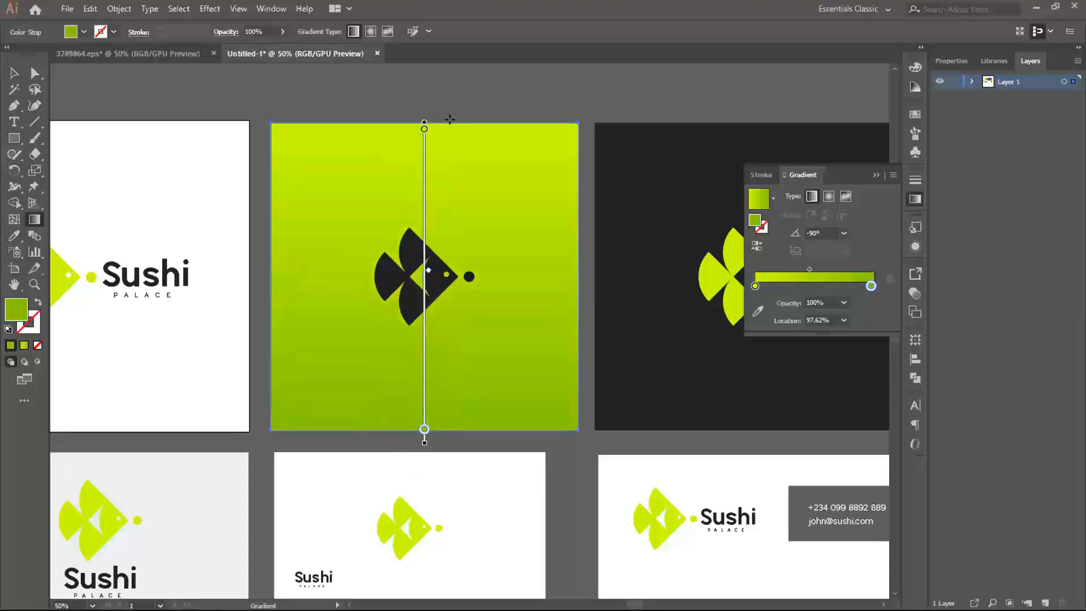
- Recolour the gradient's end stop to olive with RGB 131, 130, 0
drag(871, 285, 866, 286)
click(889, 279)
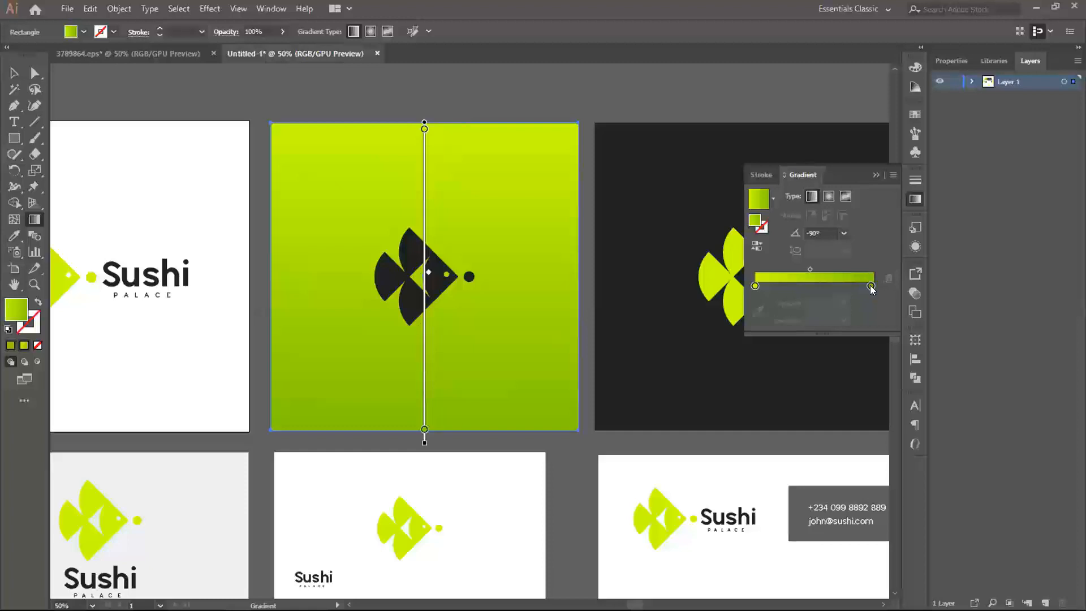
click(870, 285)
double_click(871, 286)
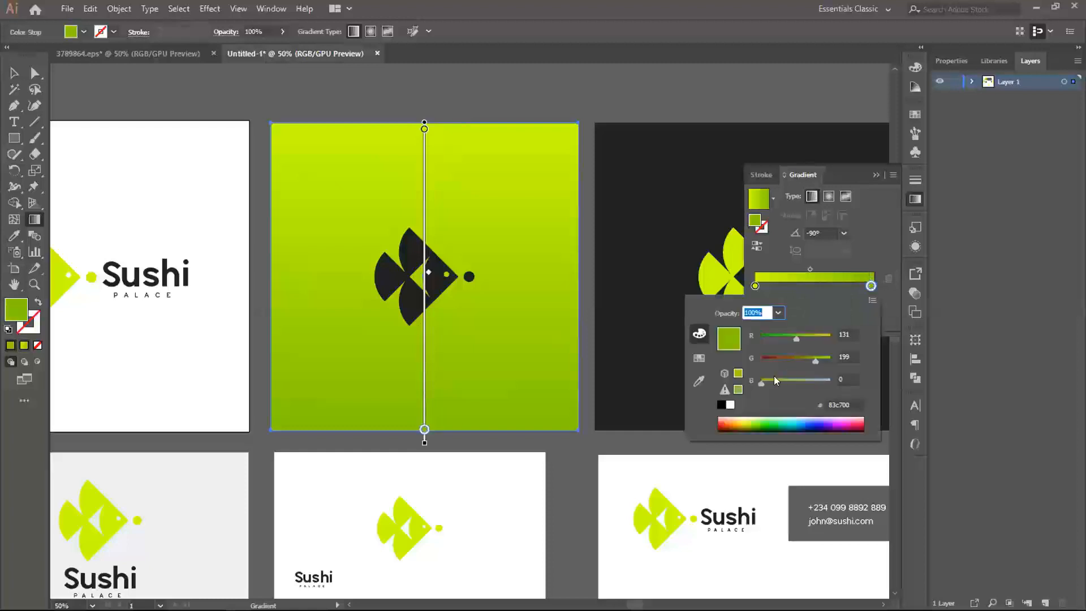
drag(803, 354, 797, 359)
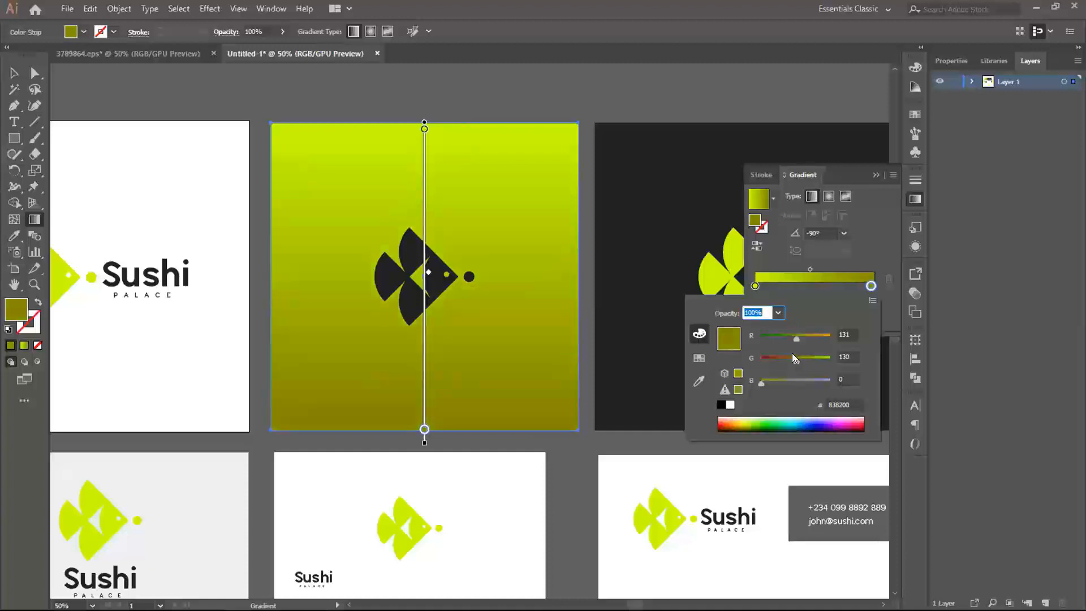
- Add a colour stop near the middle of the gradient at about 53% and colour it orange, RGB 247, 184, 0
click(816, 285)
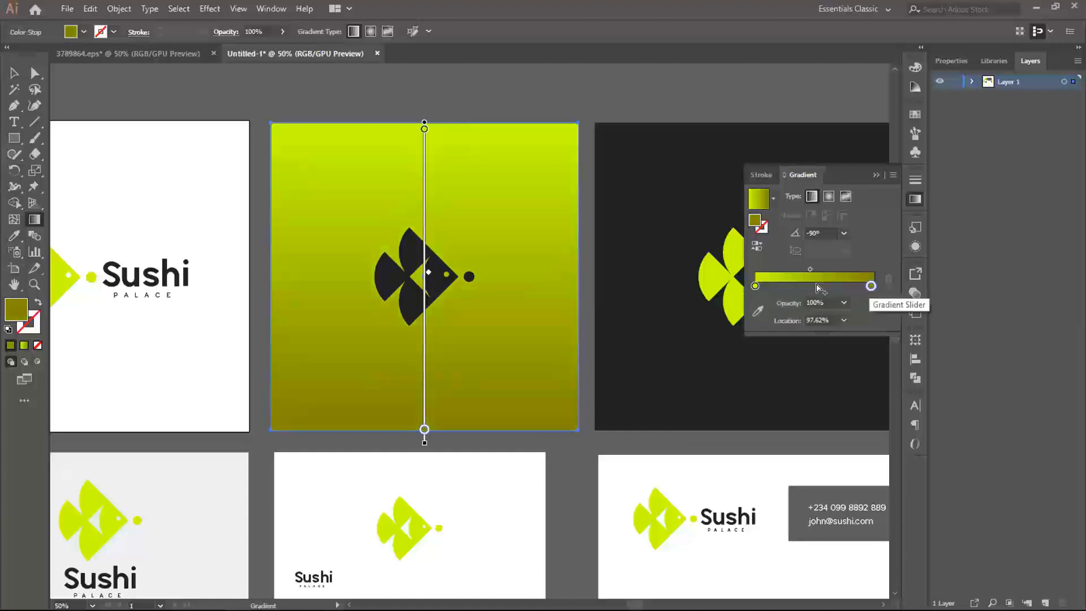
click(816, 286)
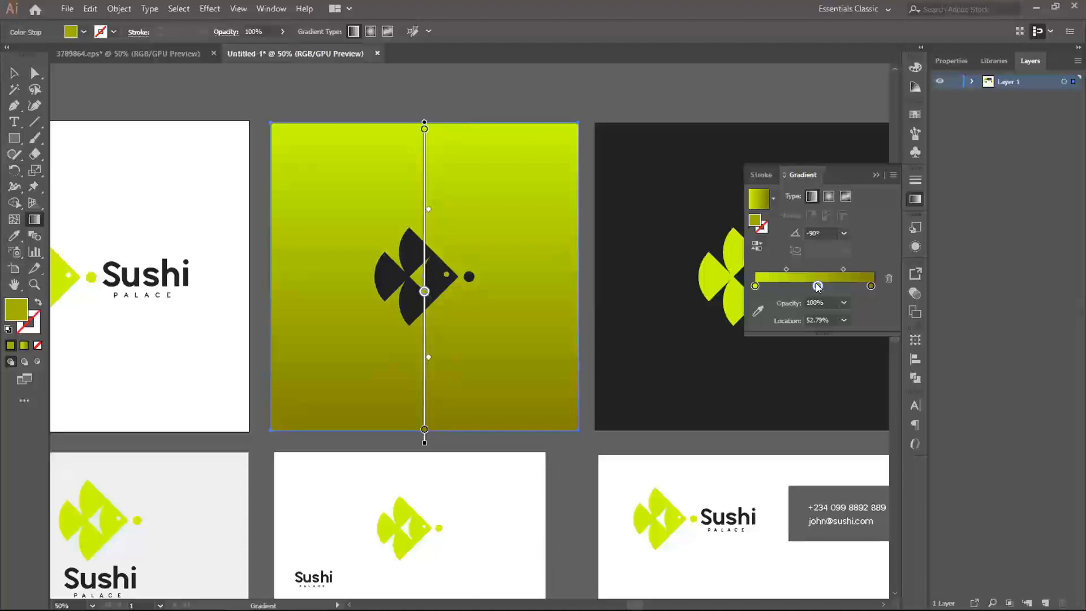
click(779, 335)
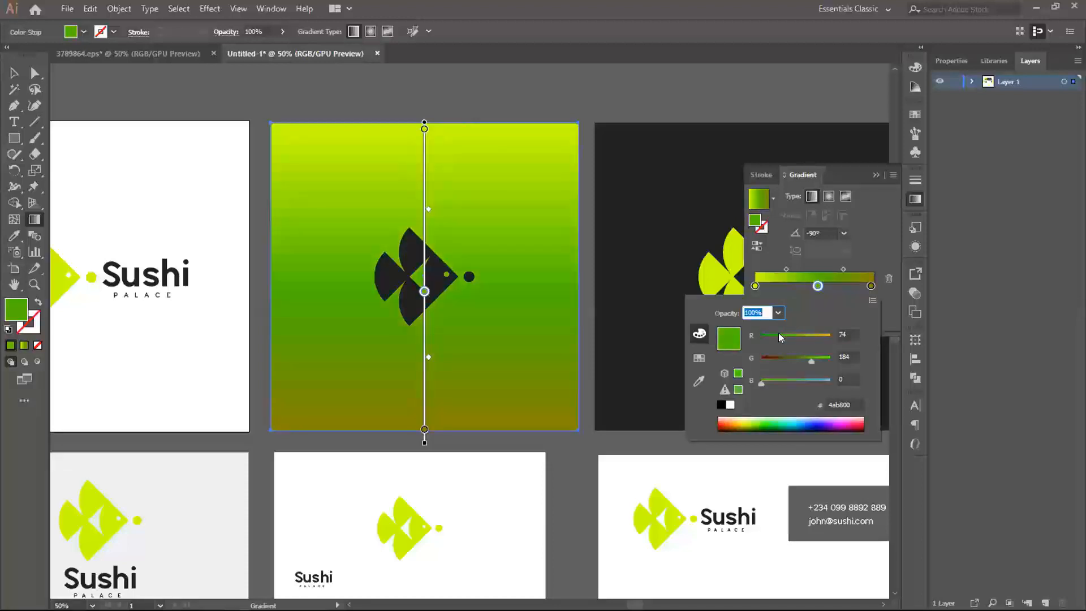
drag(778, 335, 827, 337)
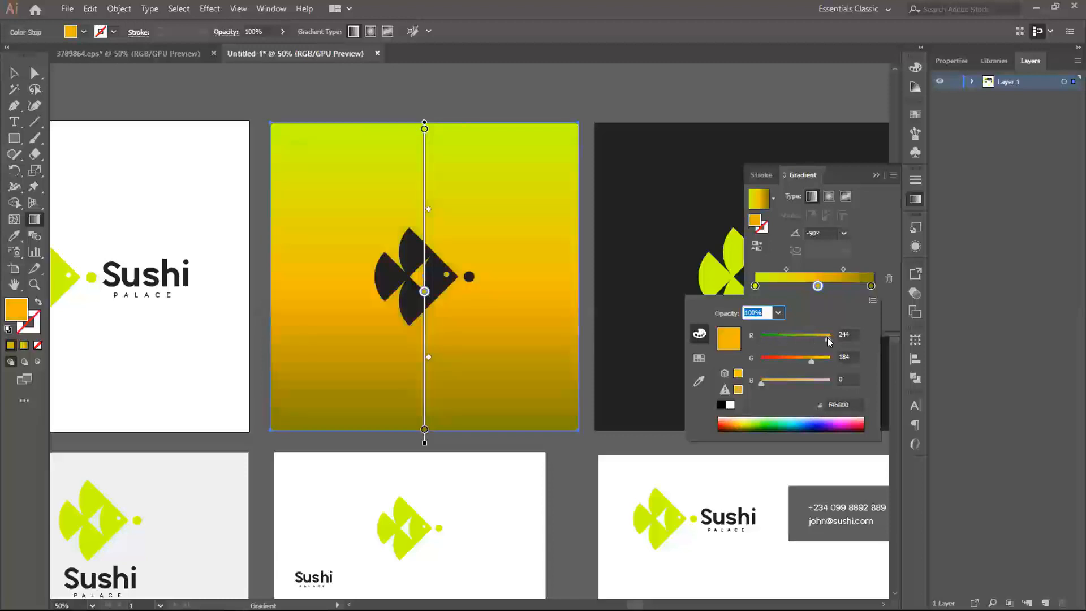
- Add a fourth colour stop at about 73% along the gradient and delete it
click(841, 289)
click(842, 288)
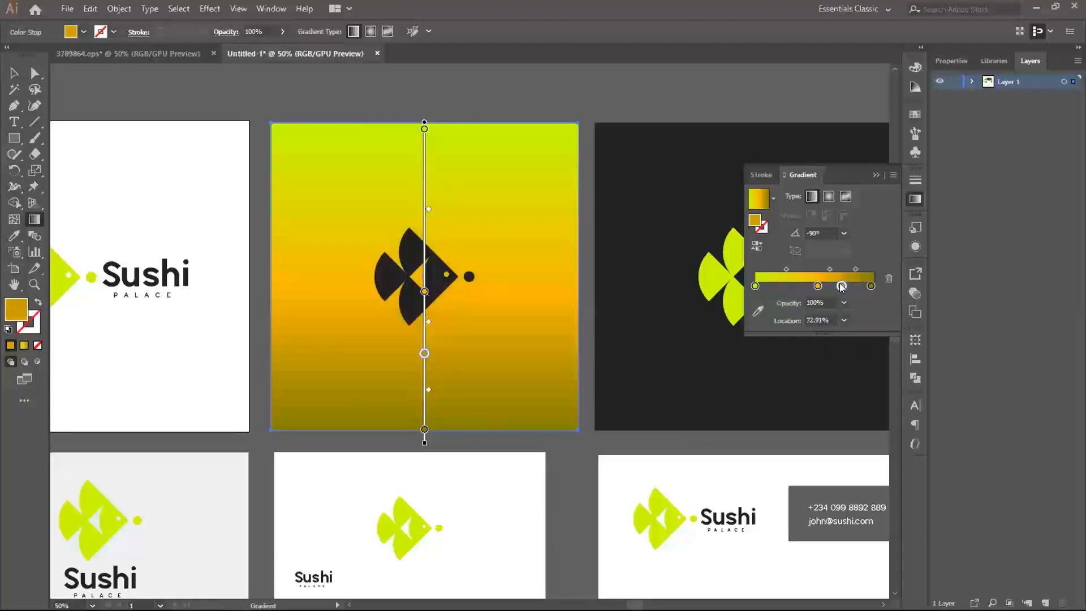
click(889, 278)
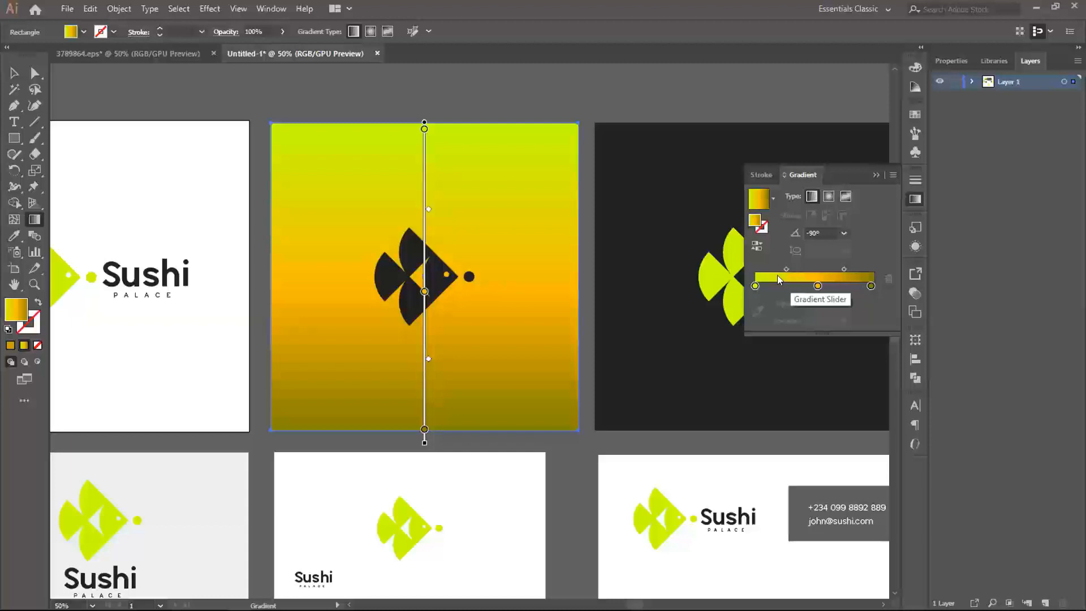
- Recolour the gradient's middle colour stop to bright green, RGB 133, 255, 16
click(817, 286)
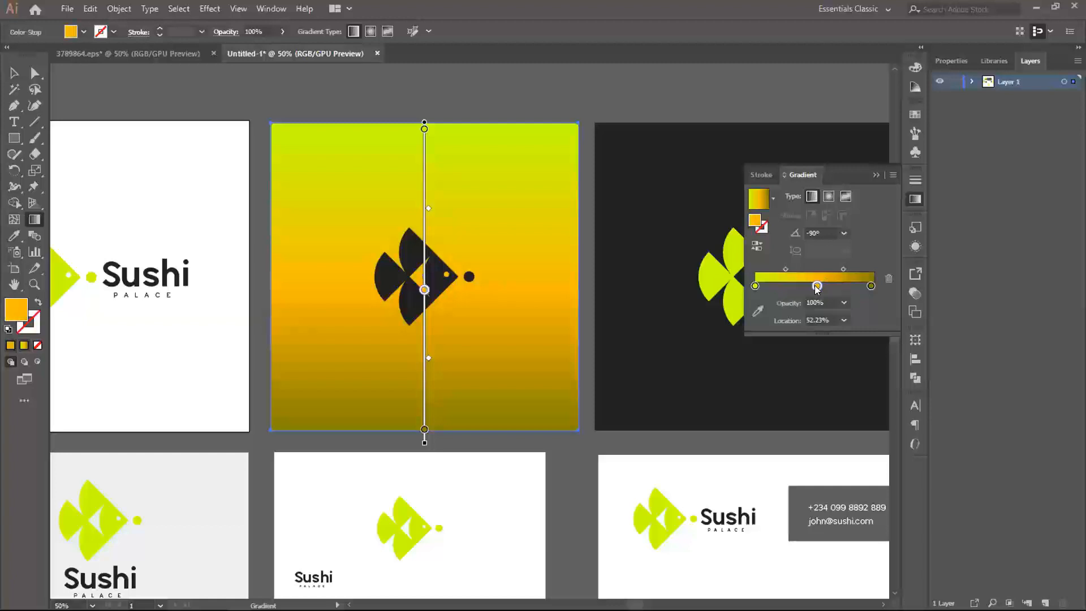
double_click(754, 223)
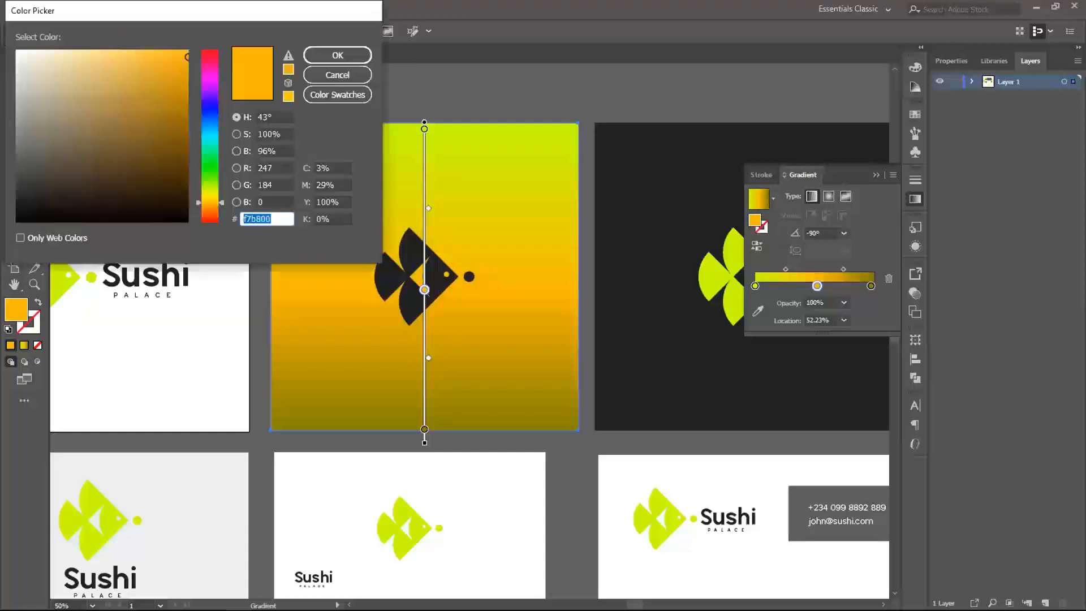
drag(159, 83, 178, 47)
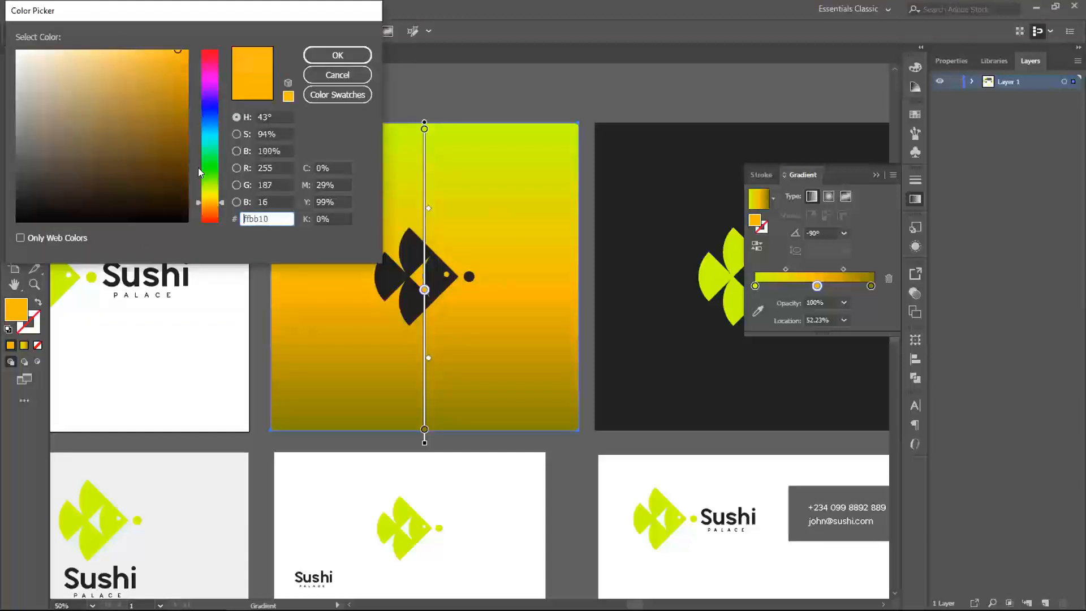
drag(205, 172, 208, 176)
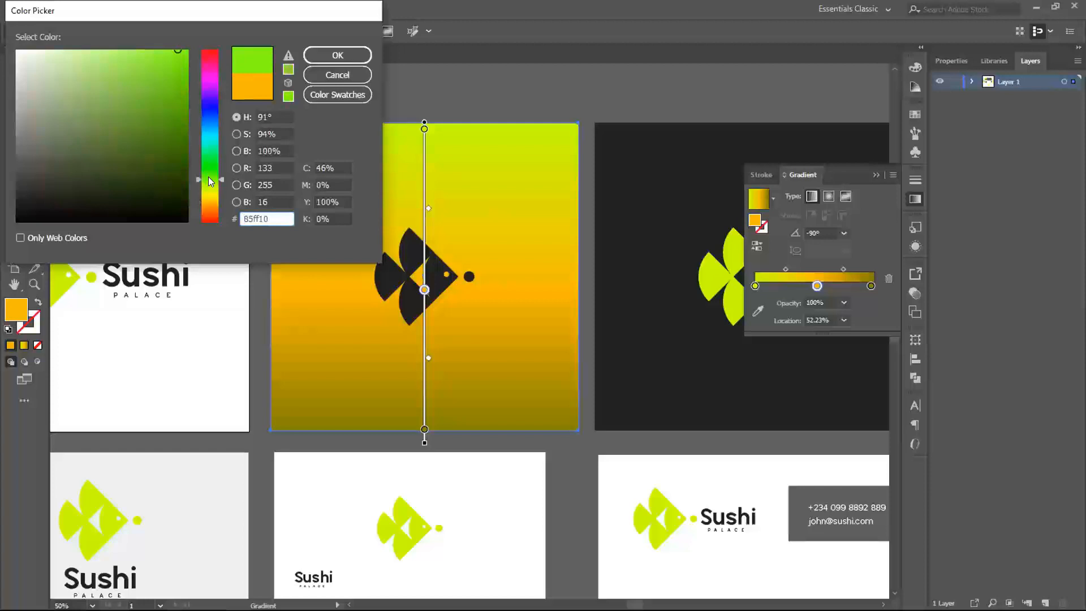
click(337, 55)
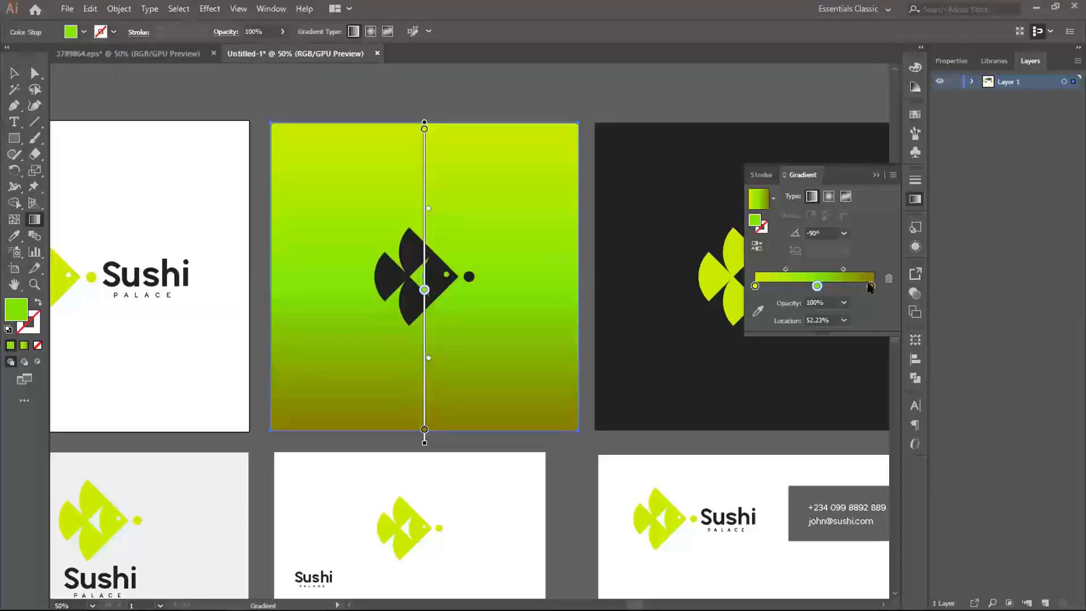
- Delete the olive end stop and move the green middle stop to 100% so the gradient has only two stops
click(873, 285)
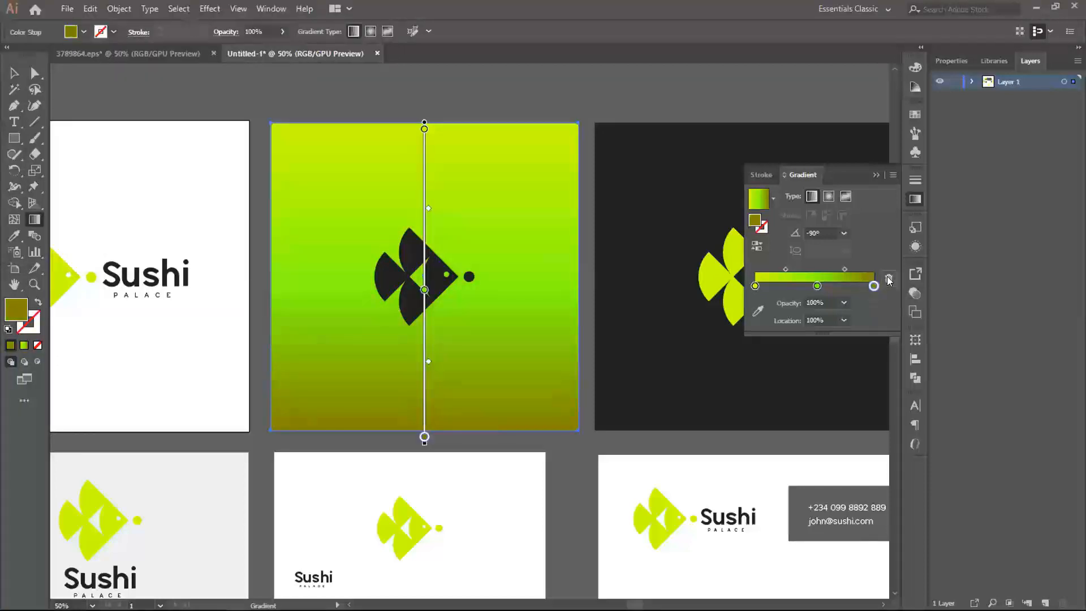
click(889, 278)
drag(816, 285, 870, 286)
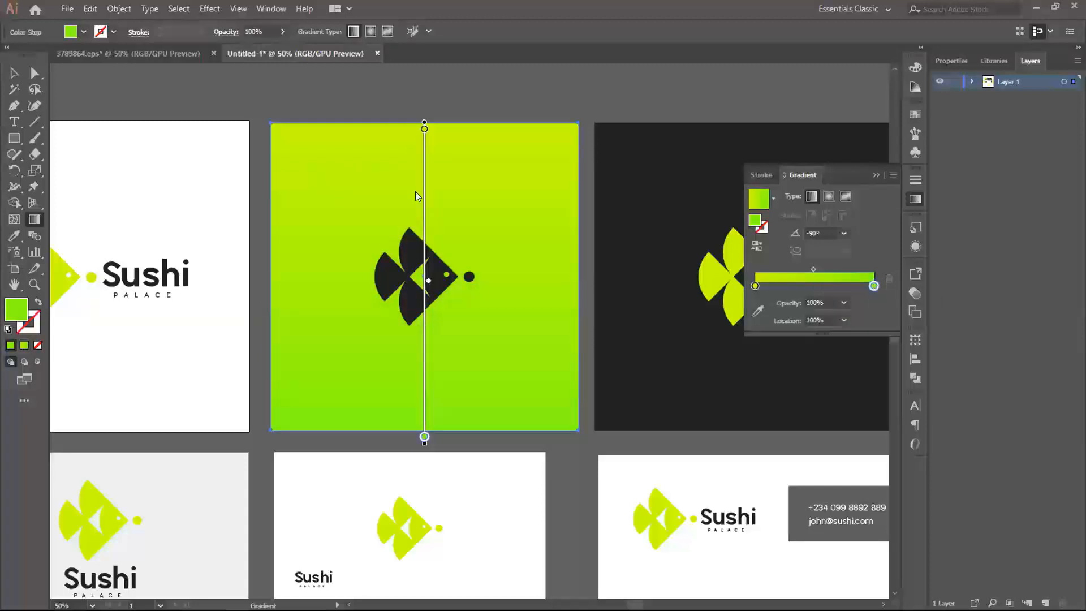
- Recolour the gradient's end stop to a medium green with RGB 120, 181, 2
double_click(874, 286)
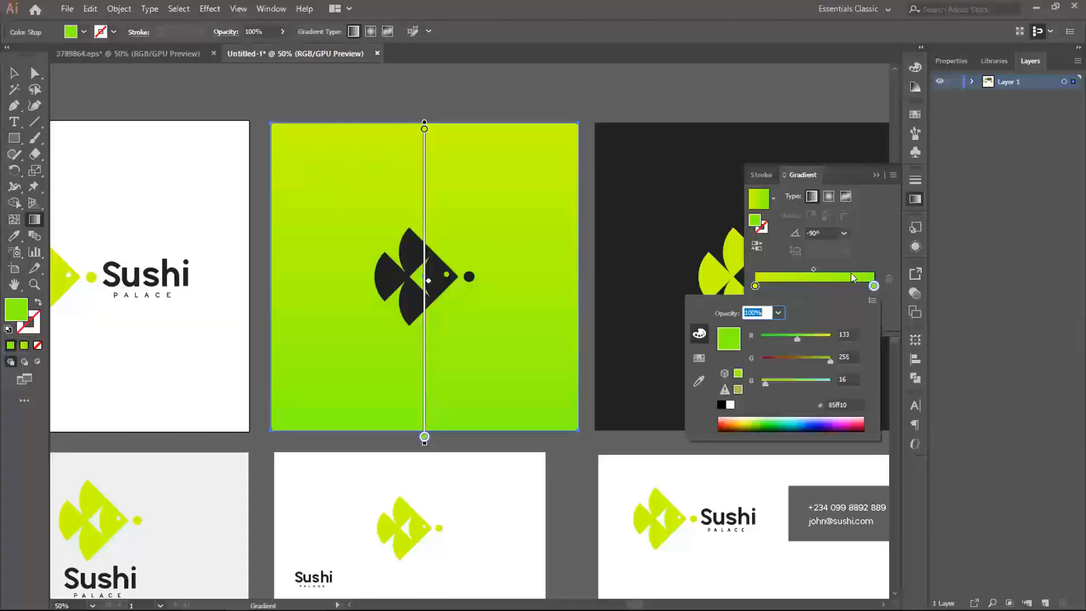
click(754, 222)
double_click(754, 222)
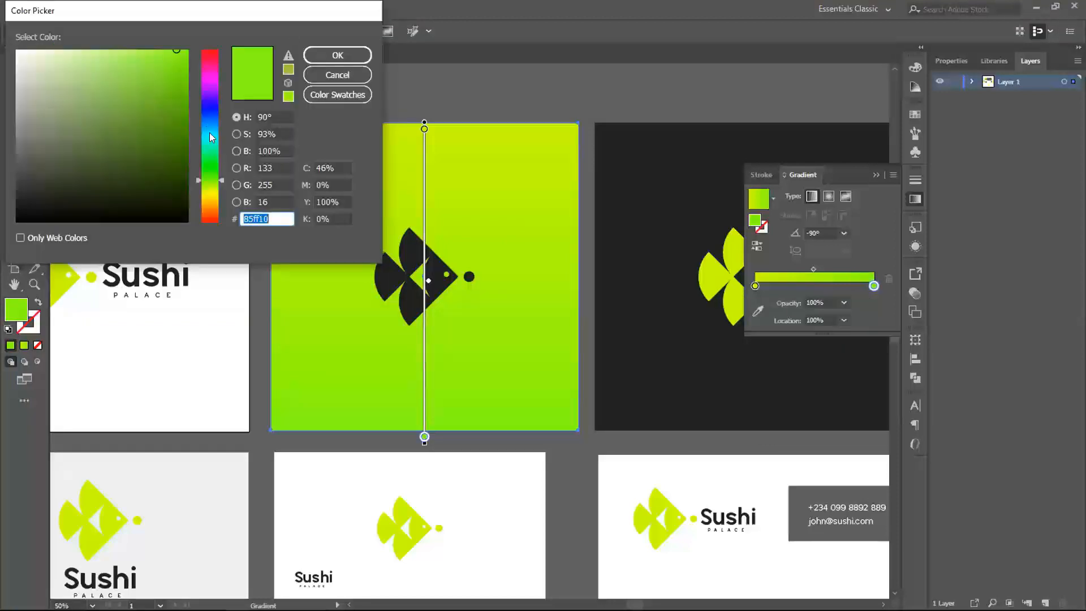
drag(209, 132, 217, 183)
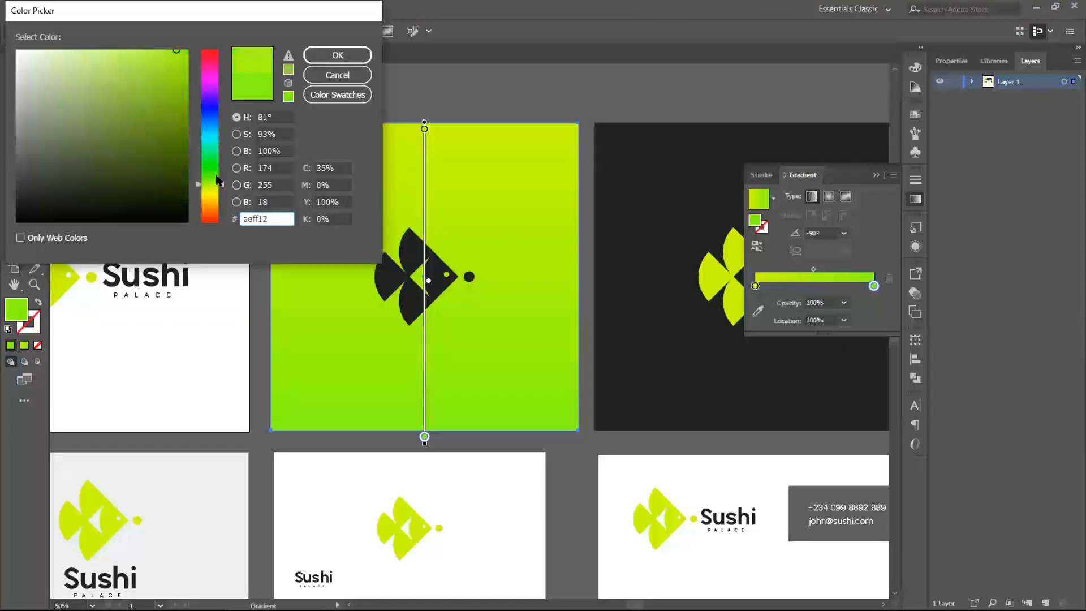
drag(181, 52, 185, 97)
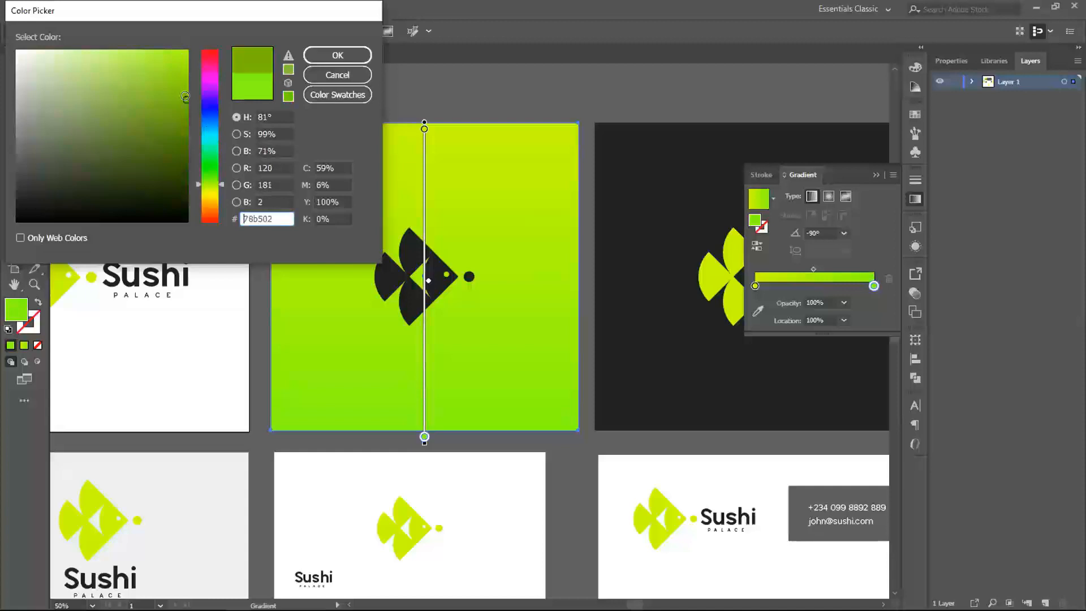
click(343, 48)
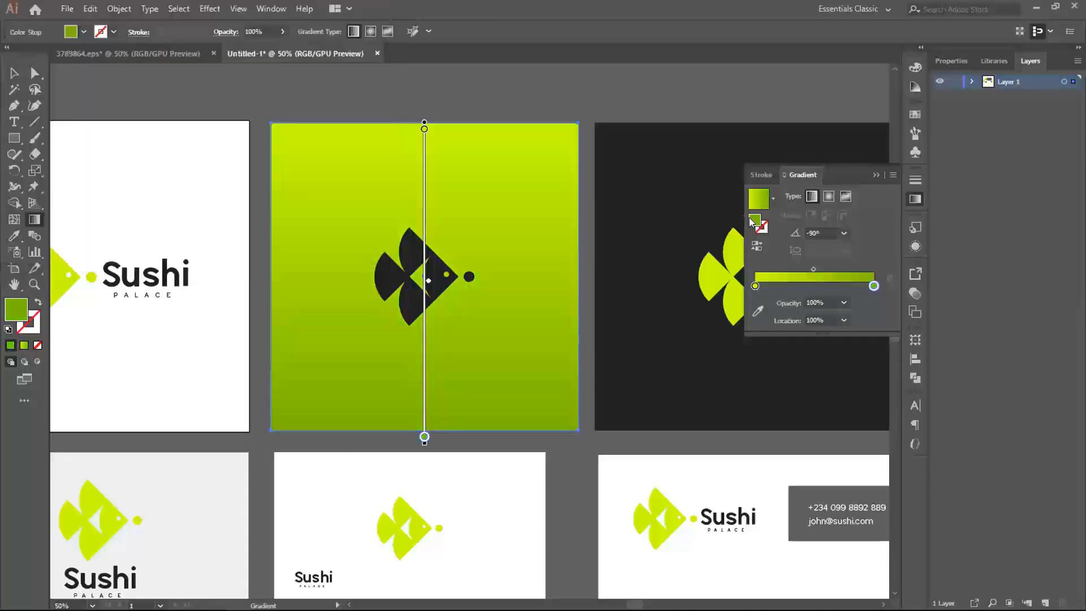
- Darken the gradient's end stop to olive green, RGB 92, 130, 0
double_click(754, 220)
drag(185, 97, 185, 128)
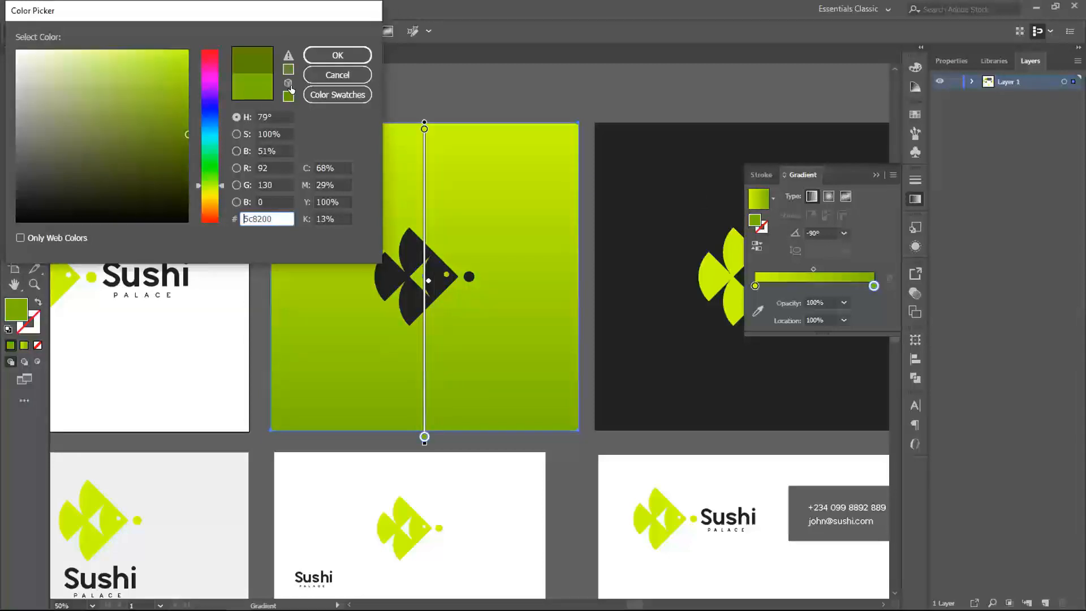
click(338, 55)
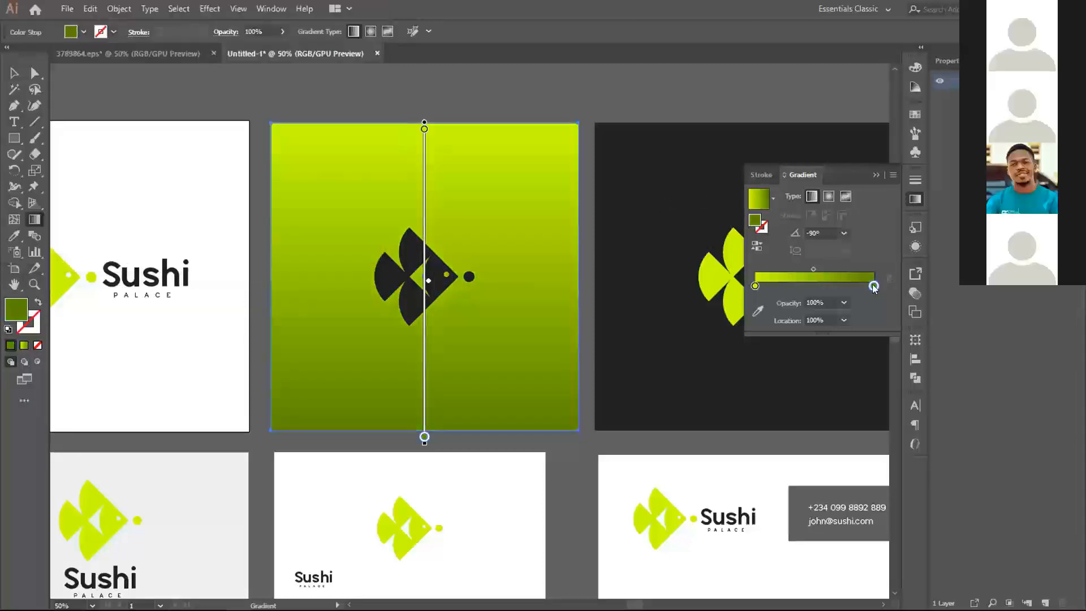
- Darken the gradient's end stop to RGB 72, 94, 2 and deselect the square
double_click(754, 221)
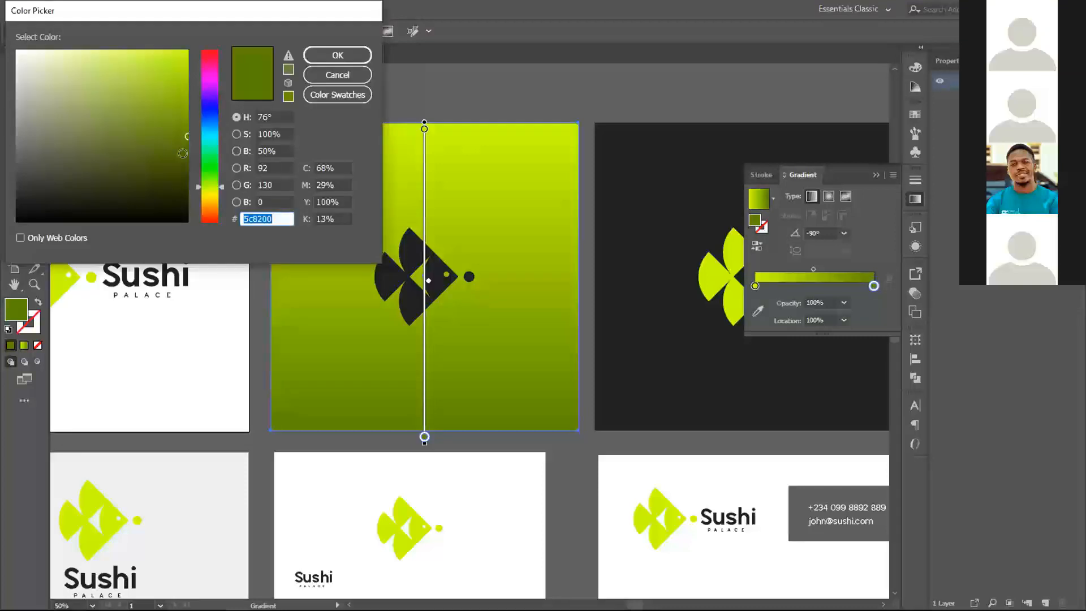
click(183, 154)
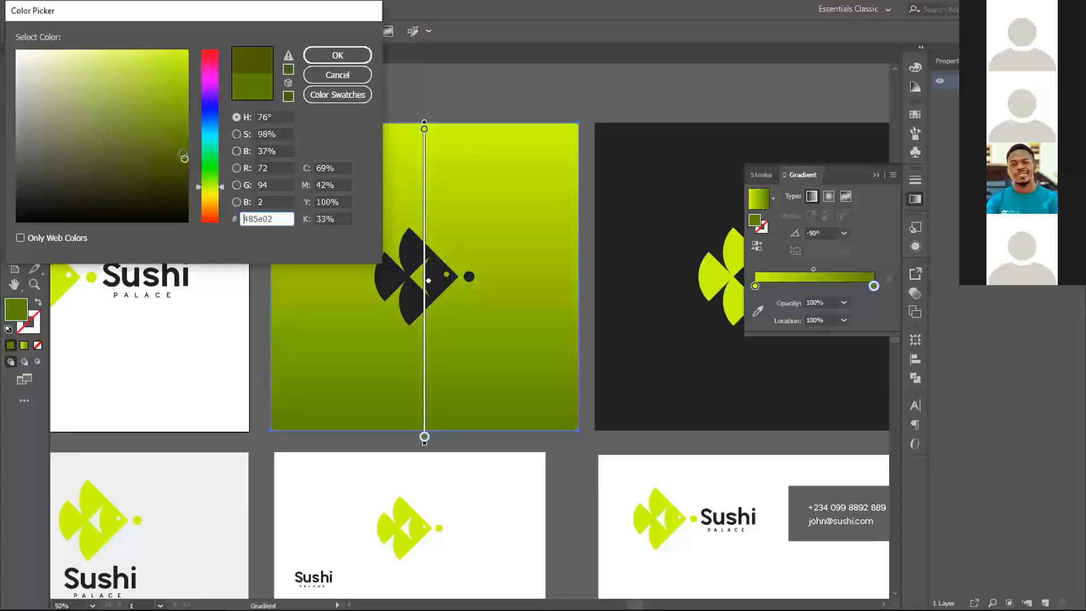
click(317, 56)
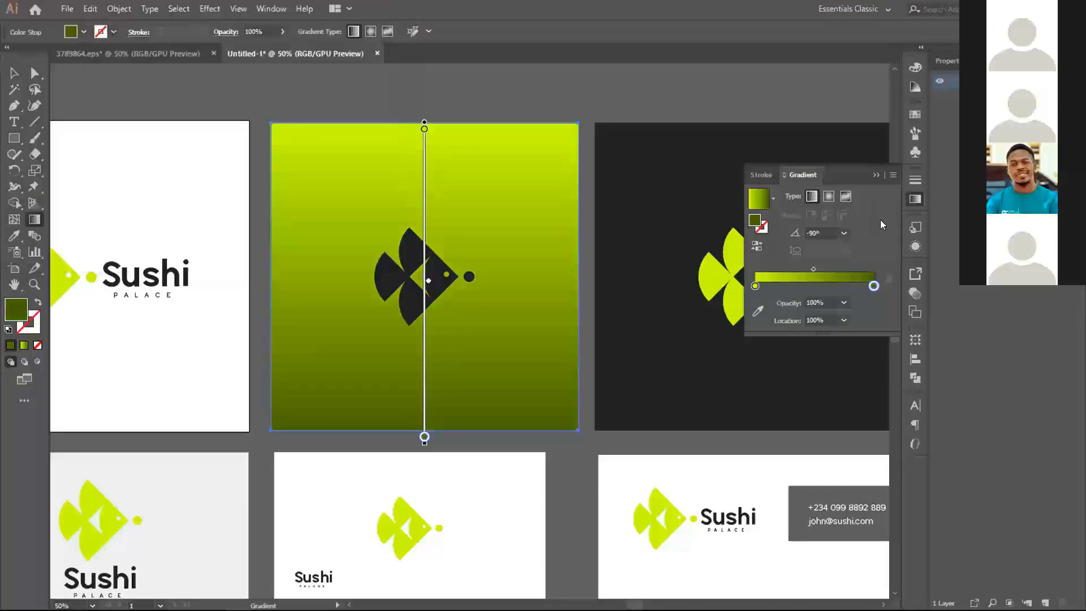
click(907, 202)
click(14, 73)
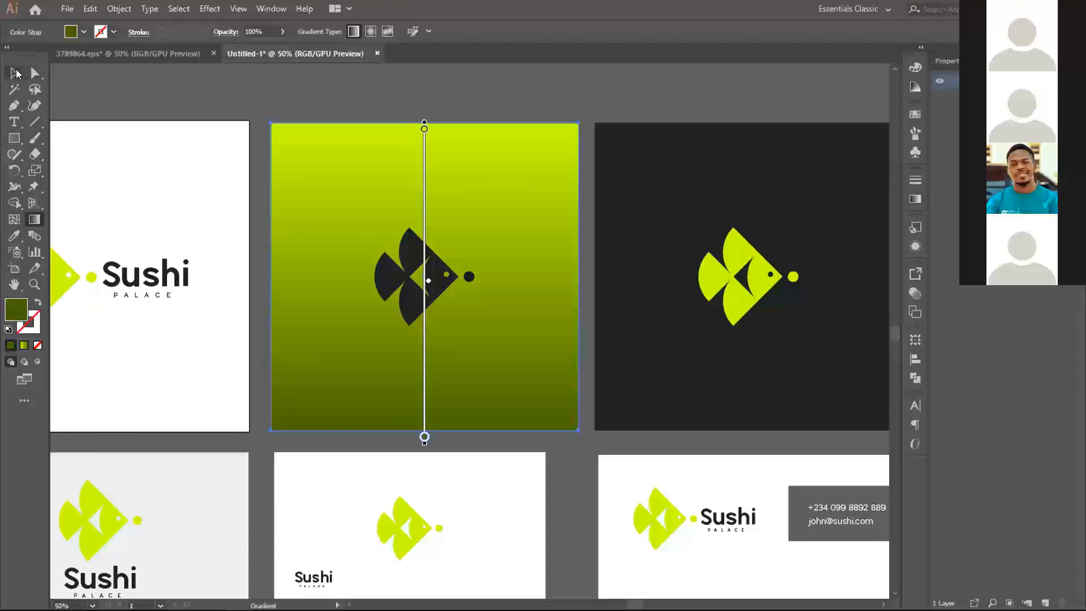
key(ctrl+shift+a)
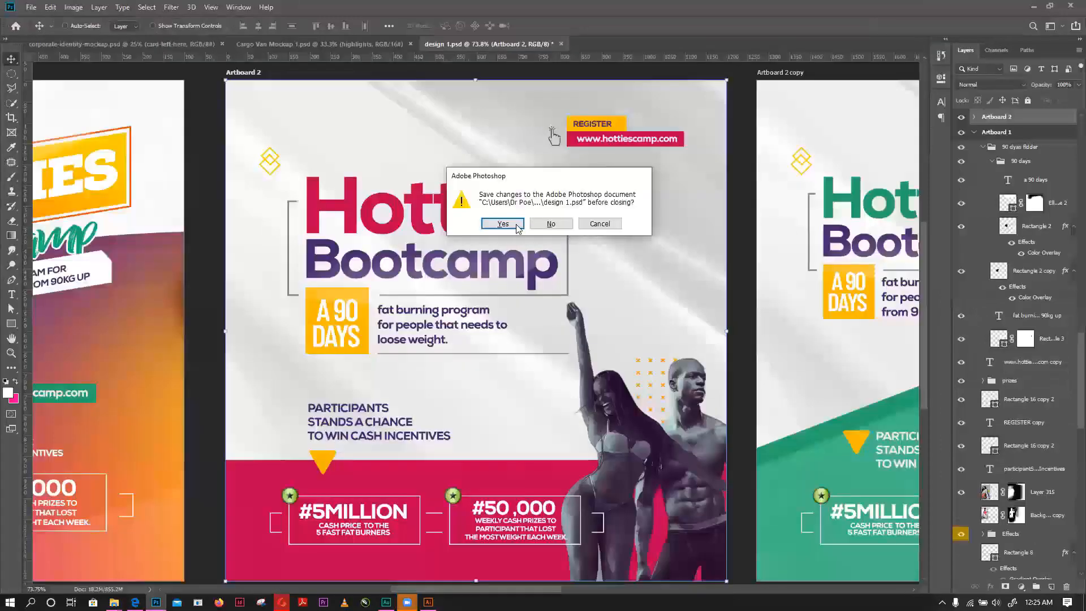
- Save the changes to design 1.psd as it closes and bring up the Cargo Van Mockup 1.psd document
click(509, 228)
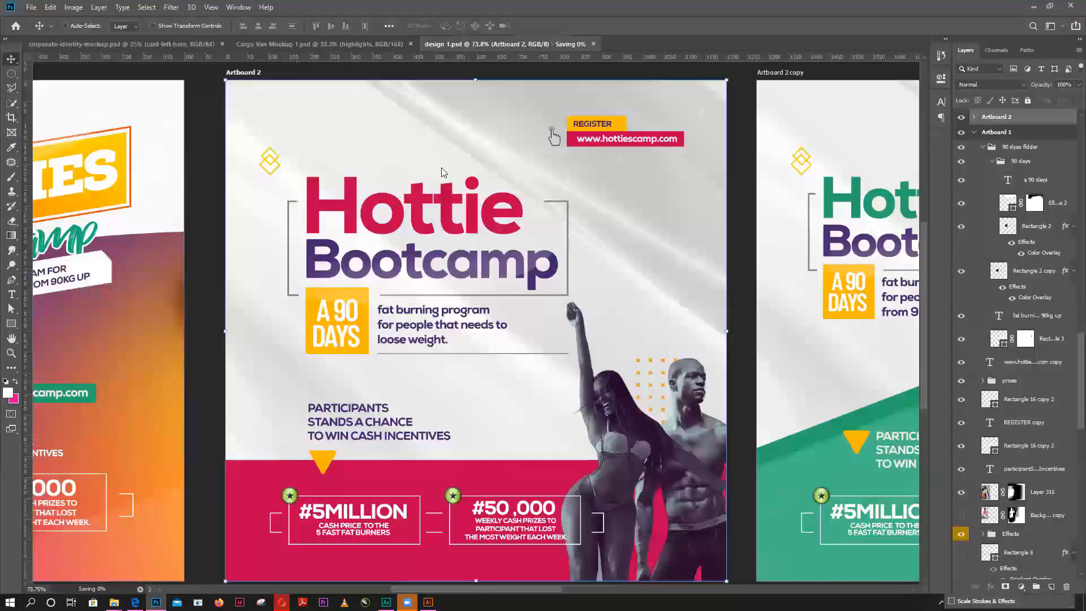
mouse_move(408, 601)
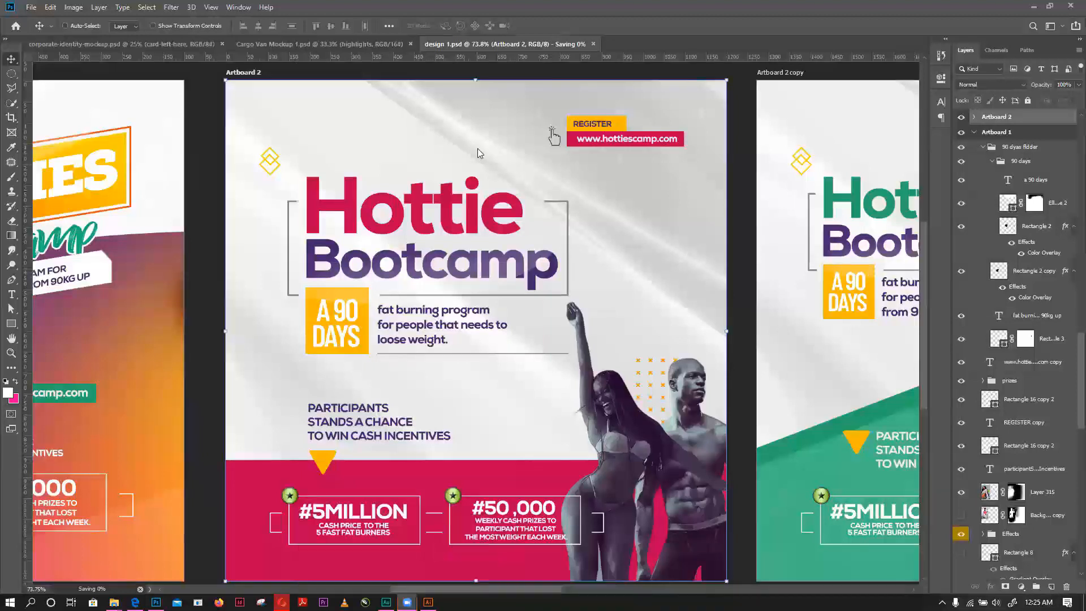
click(317, 44)
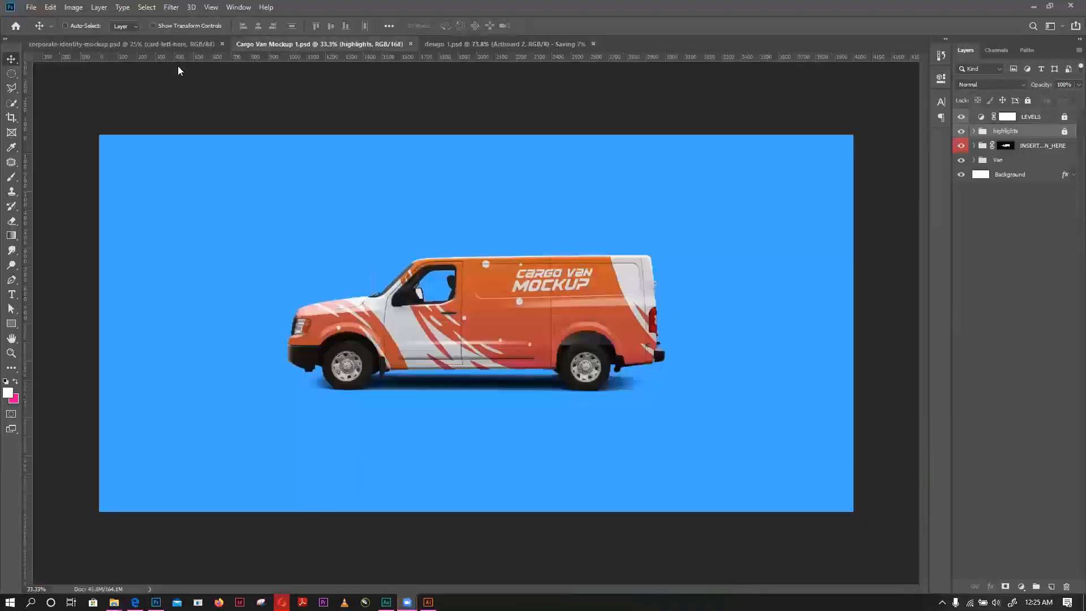
- Switch to the Illustrator file 2142 [Converted].ai and examine the red and the yellow-blue Dollybelts logo presentations side by side
mouse_move(407, 602)
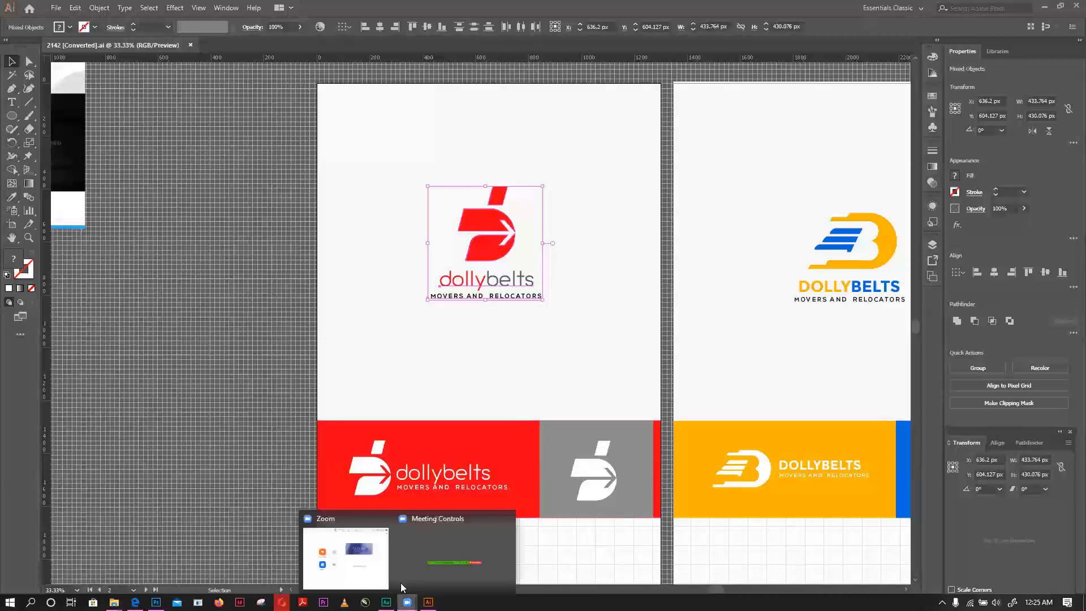
mouse_move(349, 571)
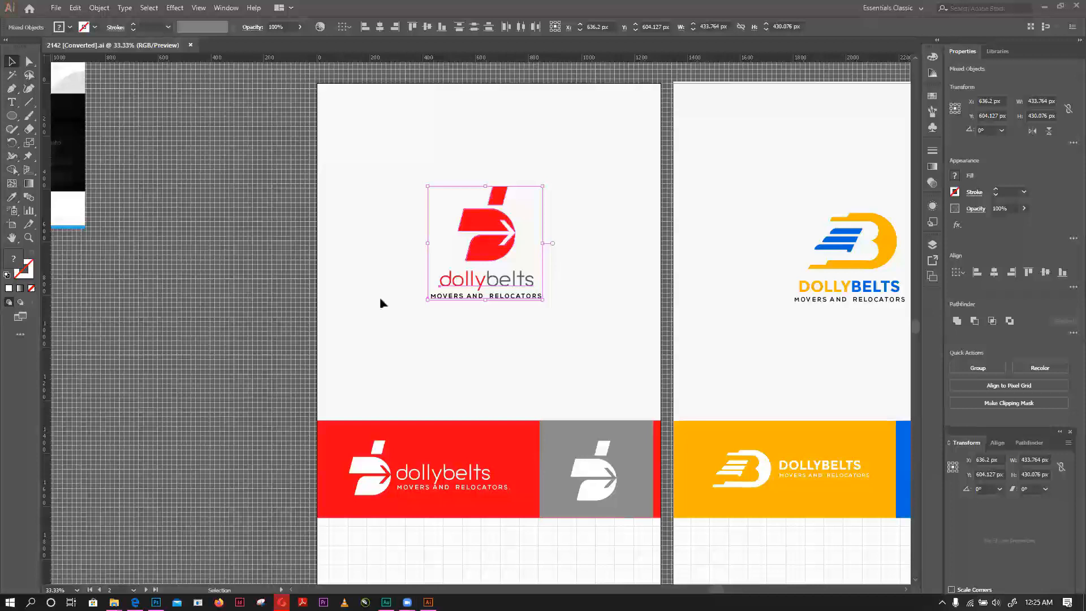
scroll(498, 228, up, 2)
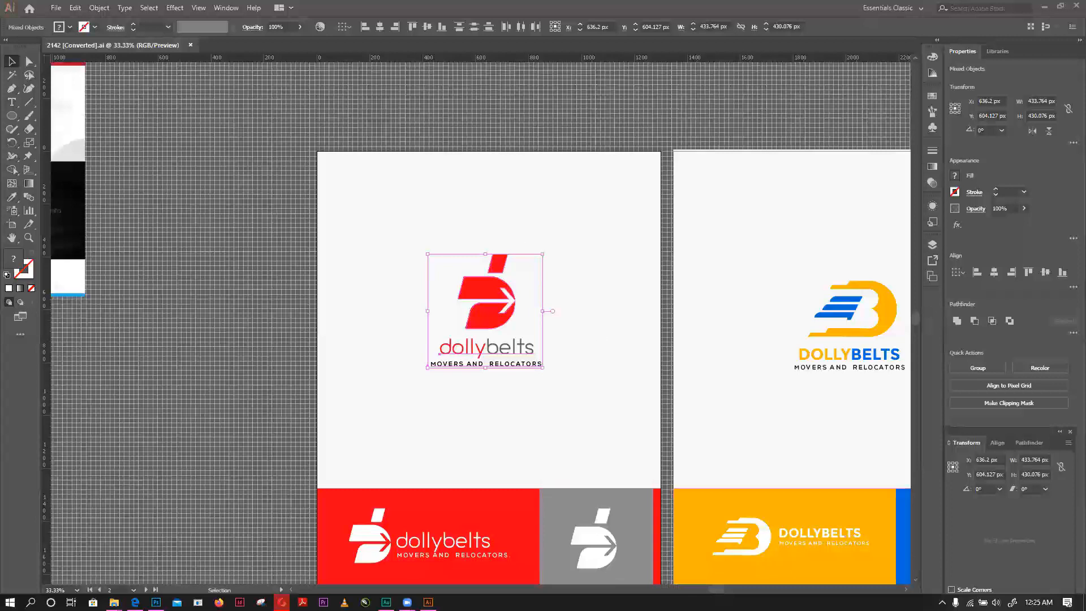
drag(715, 590, 656, 590)
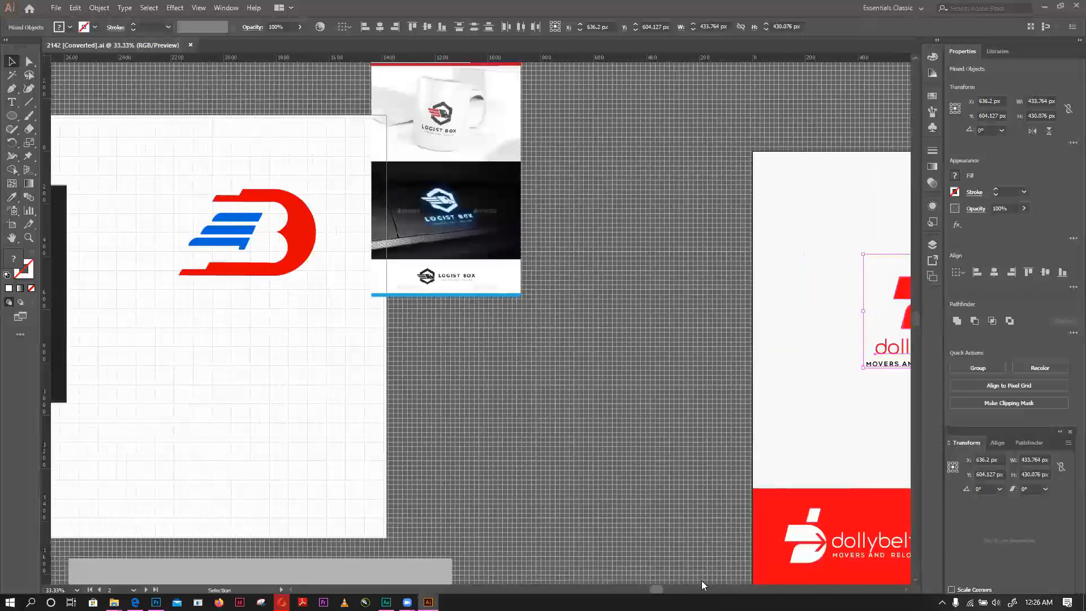
click(702, 587)
scroll(732, 451, right, 1)
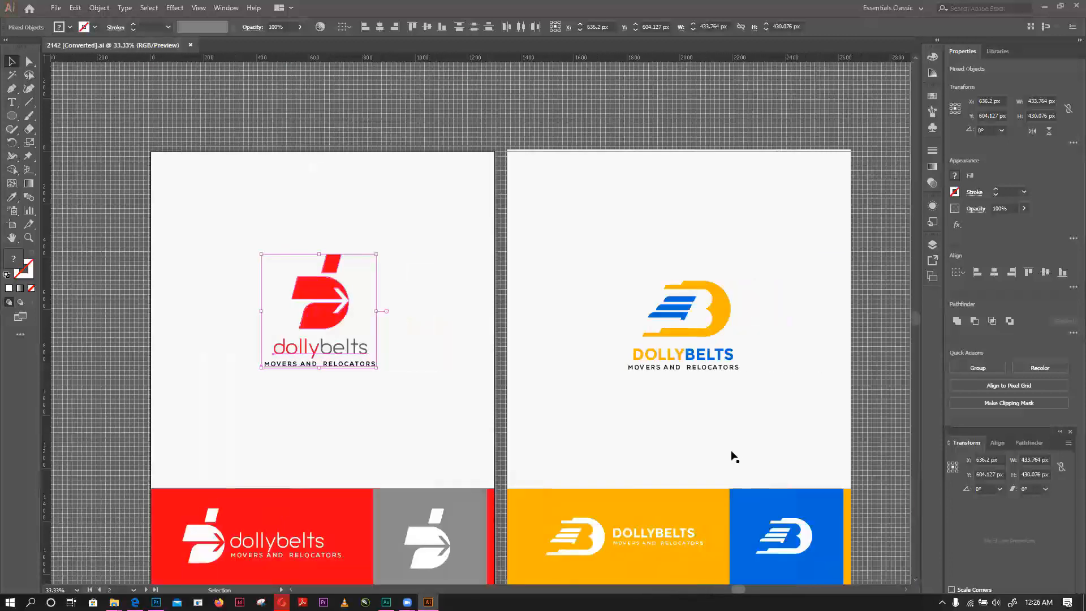
scroll(732, 450, down, 1)
scroll(694, 382, down, 1)
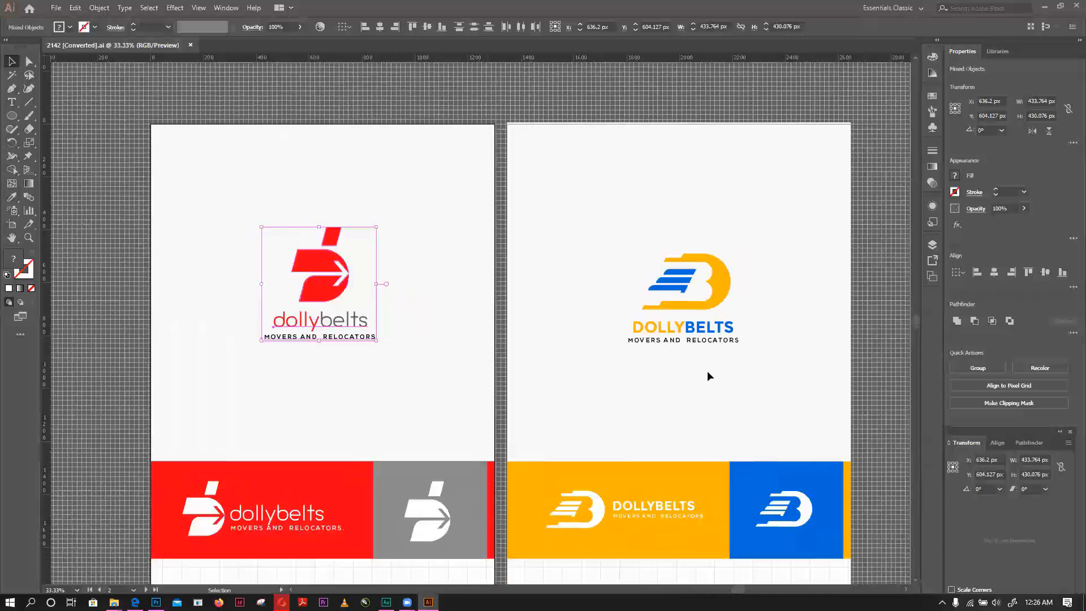
scroll(708, 375, down, 2)
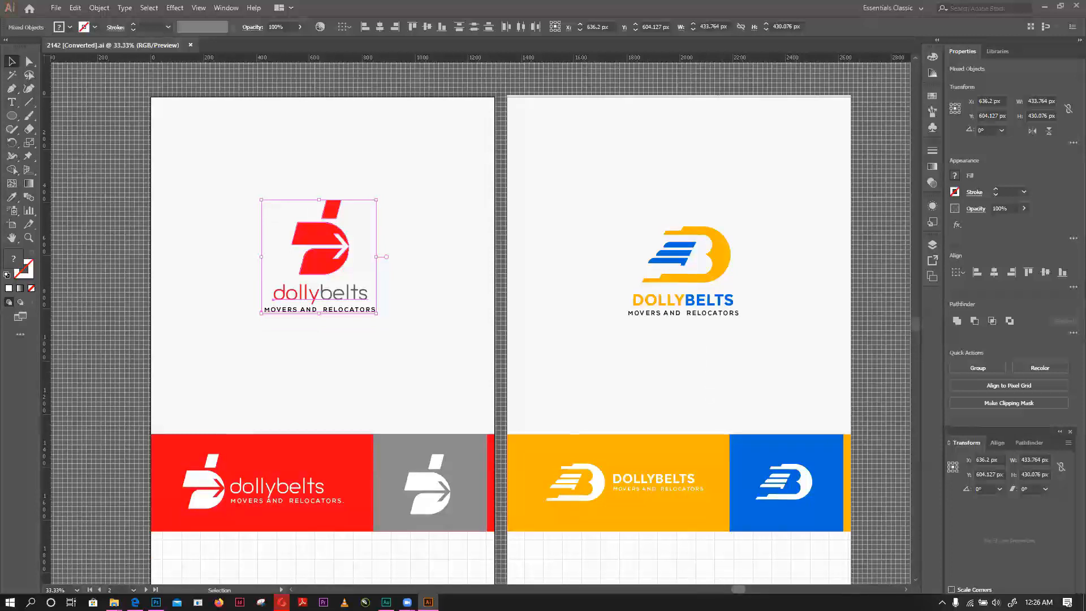
scroll(611, 460, left, 5)
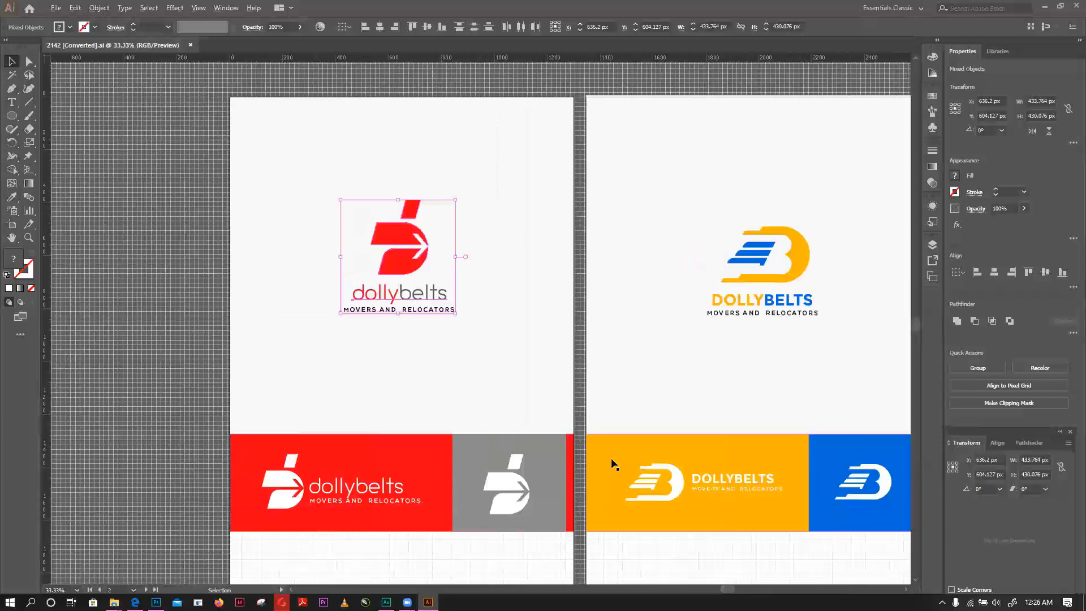
- Examine the reference logos and the B and D monogram drafts placed around the grid artboard
scroll(615, 464, down, 3)
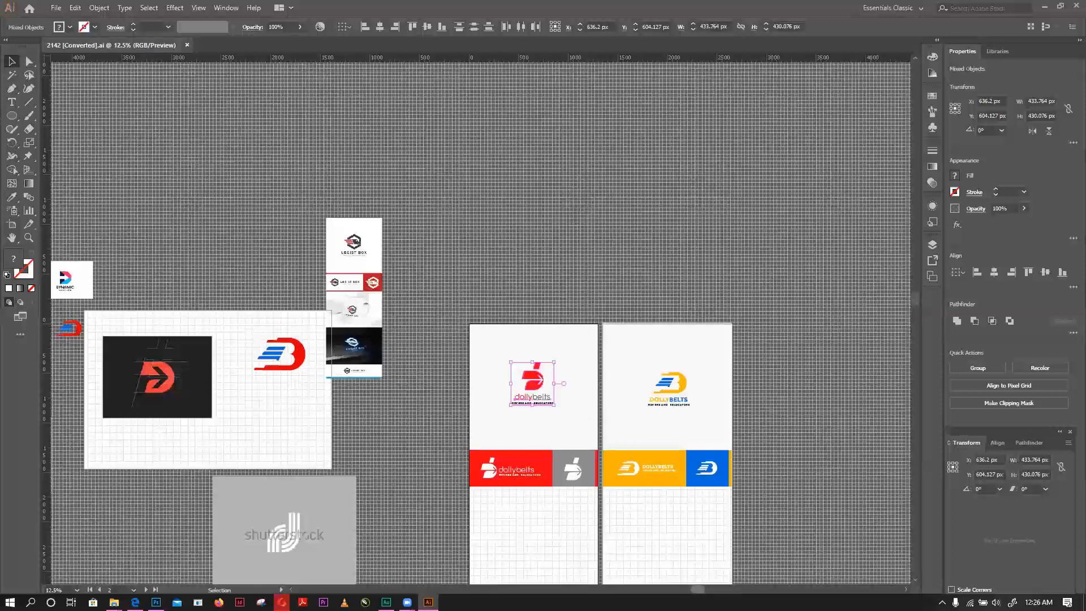
scroll(405, 565, left, 3)
scroll(386, 539, up, 1)
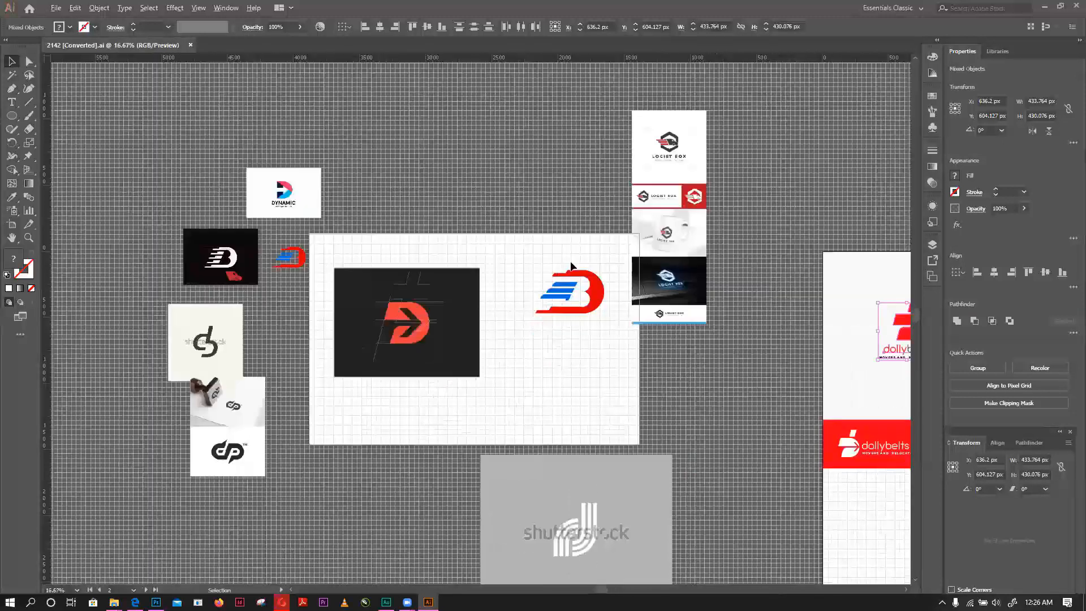
scroll(565, 277, up, 1)
scroll(623, 259, up, 1)
scroll(441, 252, up, 2)
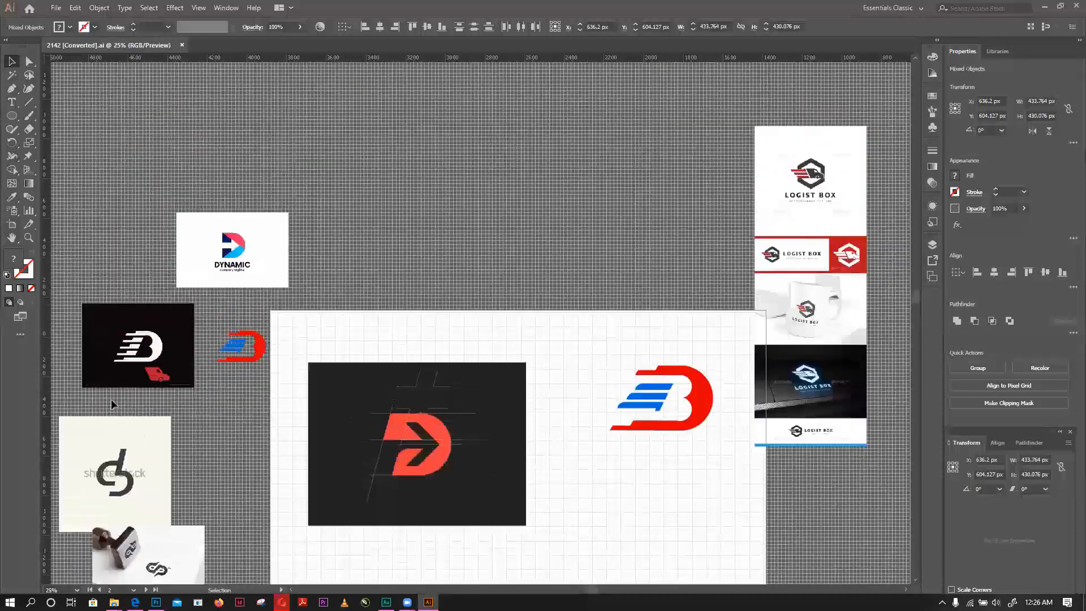
scroll(156, 336, up, 1)
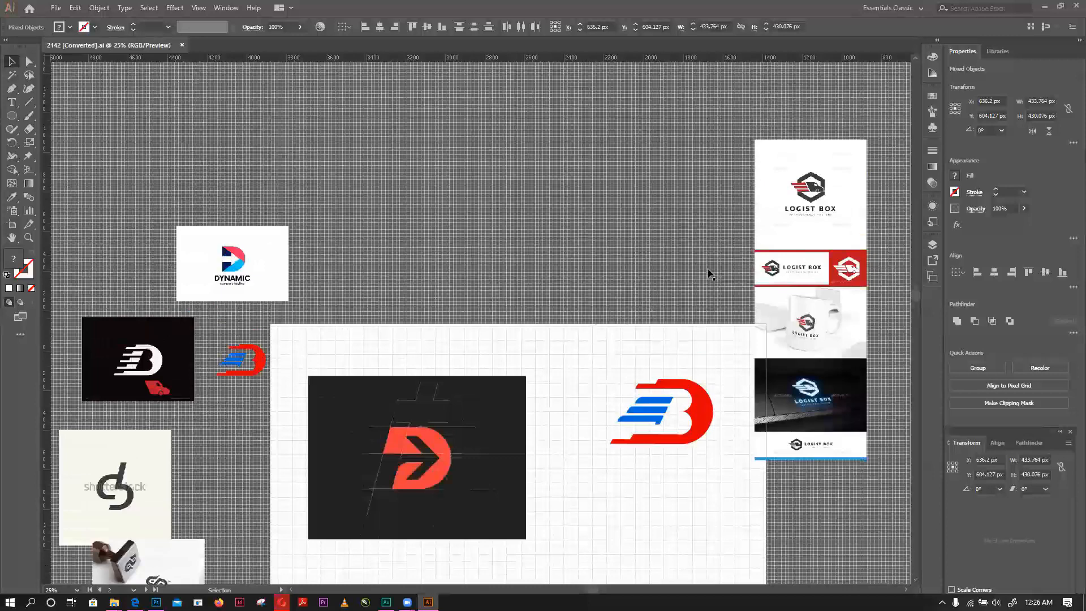
scroll(741, 243, up, 1)
scroll(458, 262, down, 2)
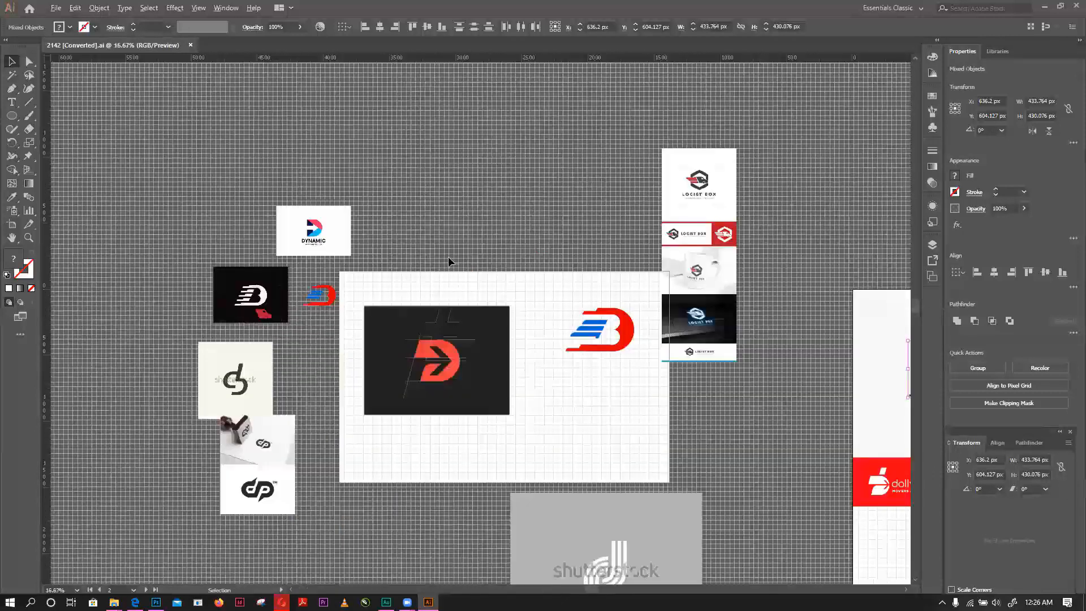
- Return to the red and yellow-blue Dollybelts presentations and examine the red logo on the first artboard
drag(624, 587, 733, 586)
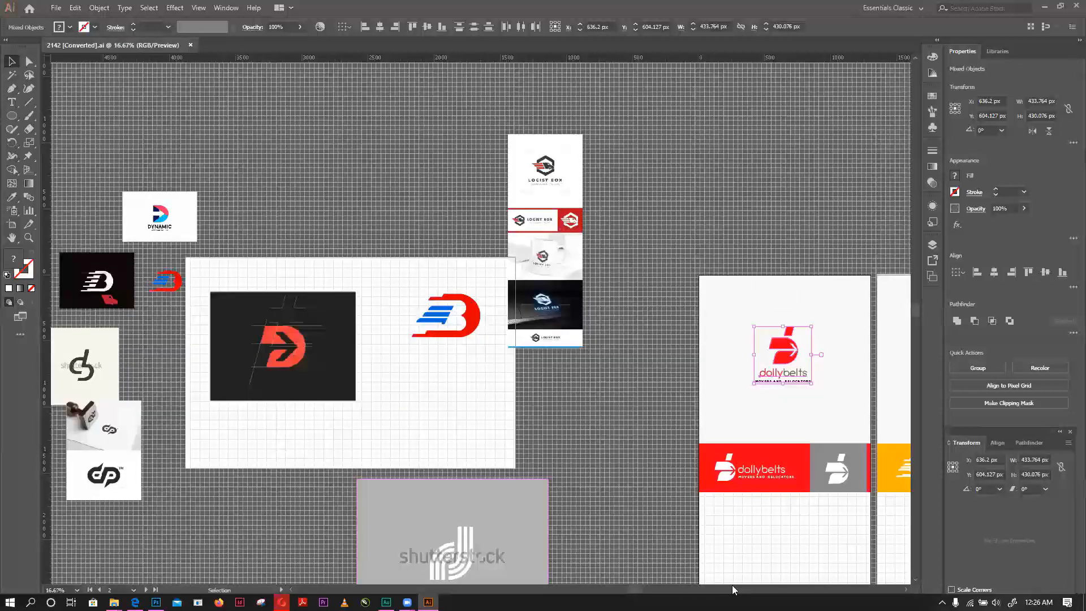
scroll(362, 183, up, 3)
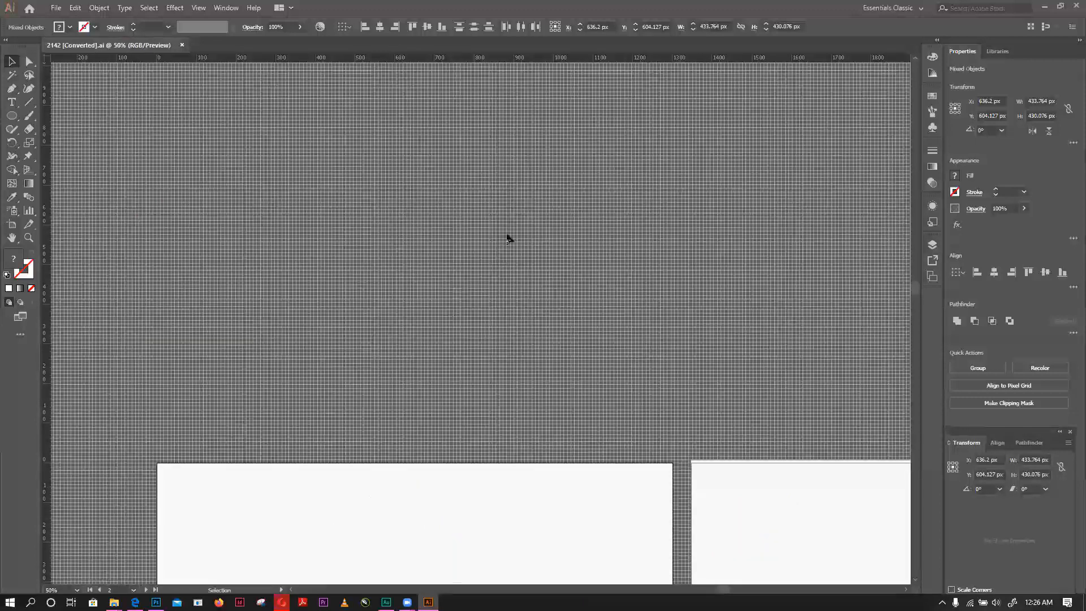
scroll(563, 248, down, 1)
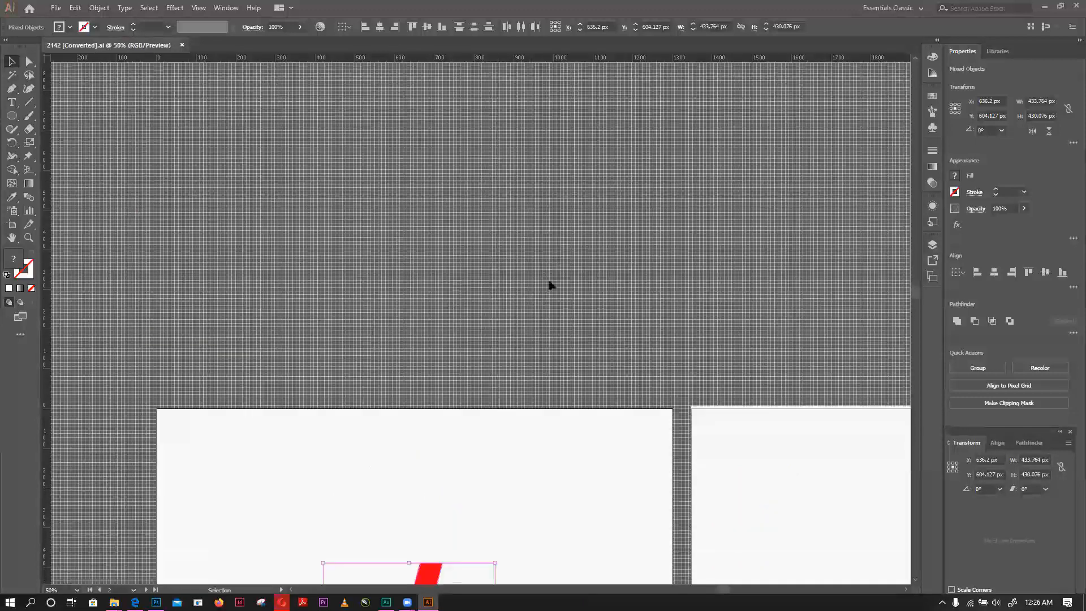
key(ctrl+minus)
key(ctrl+minus)
key(ctrl+minus)
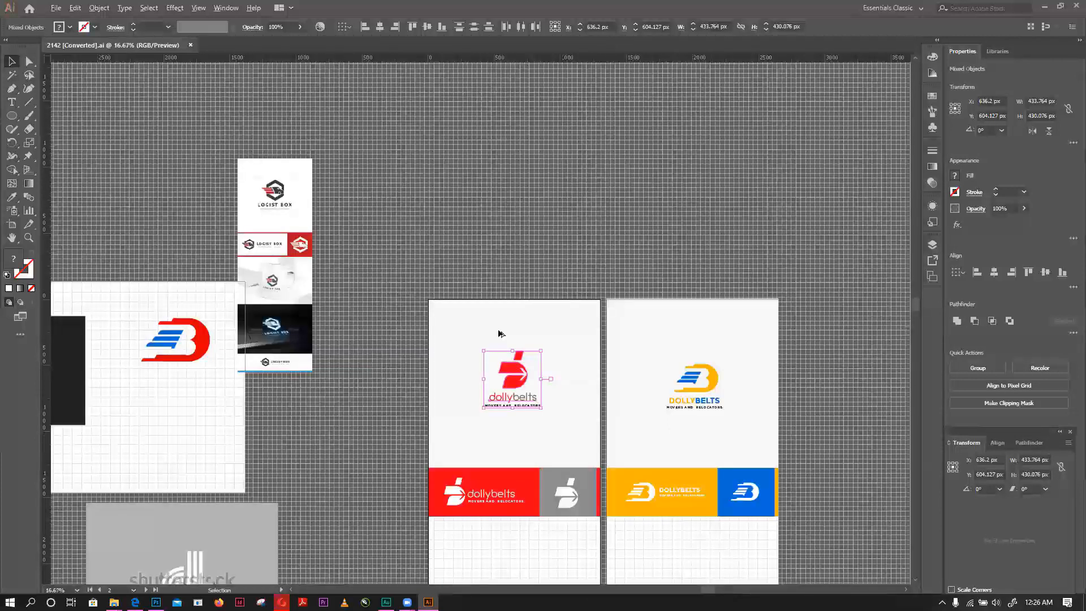
key(ctrl+plus)
key(ctrl+plus)
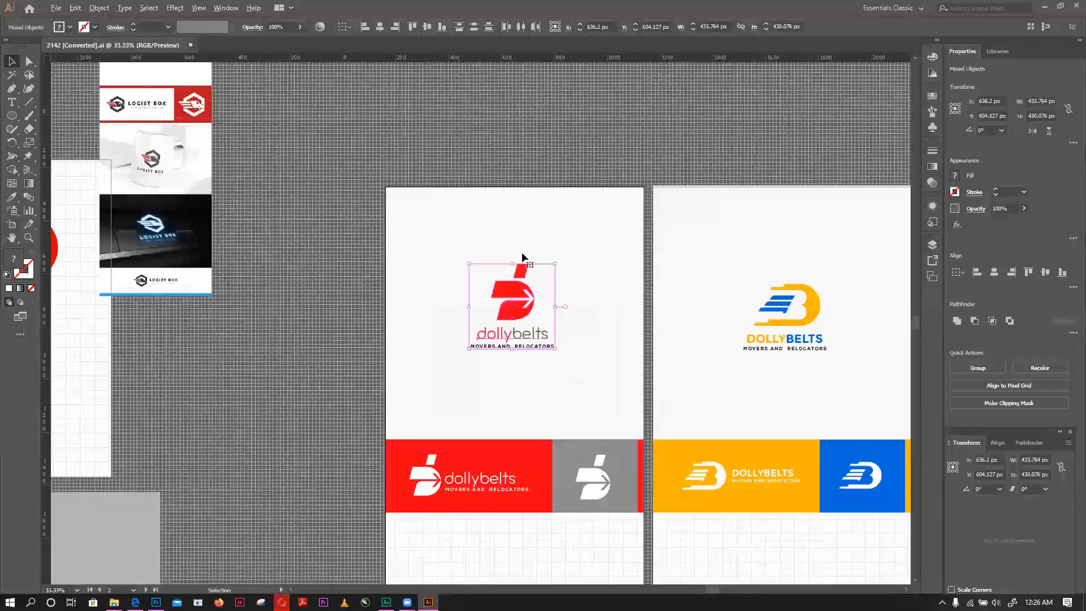
key(ctrl+plus)
- Duplicate the red dollybelts logo with its tagline onto the empty canvas beside the first artboard, at X about -343 px
click(495, 276)
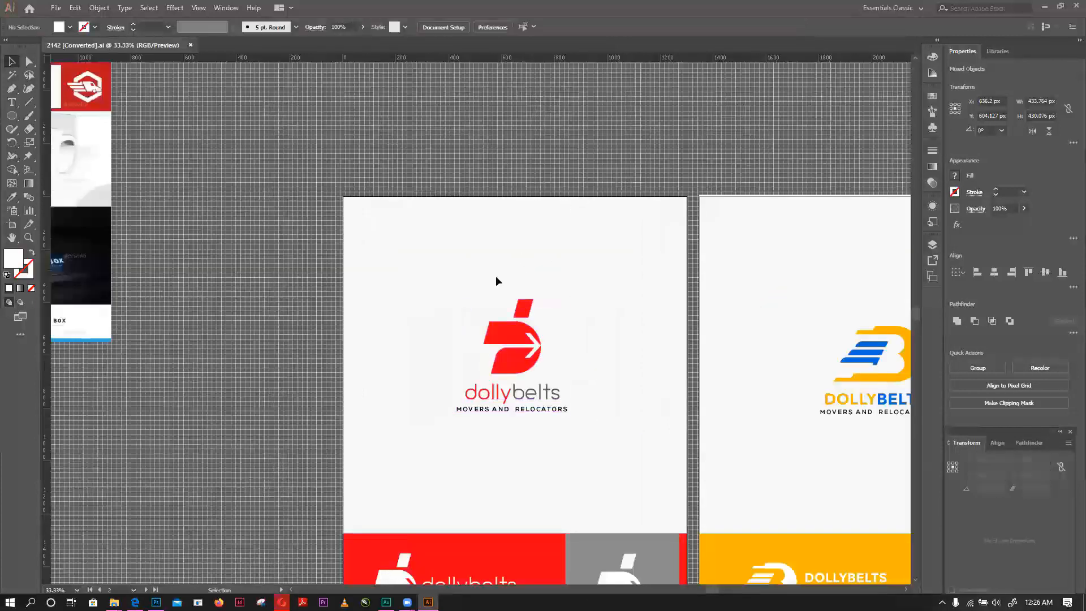
drag(338, 257, 606, 444)
click(615, 372)
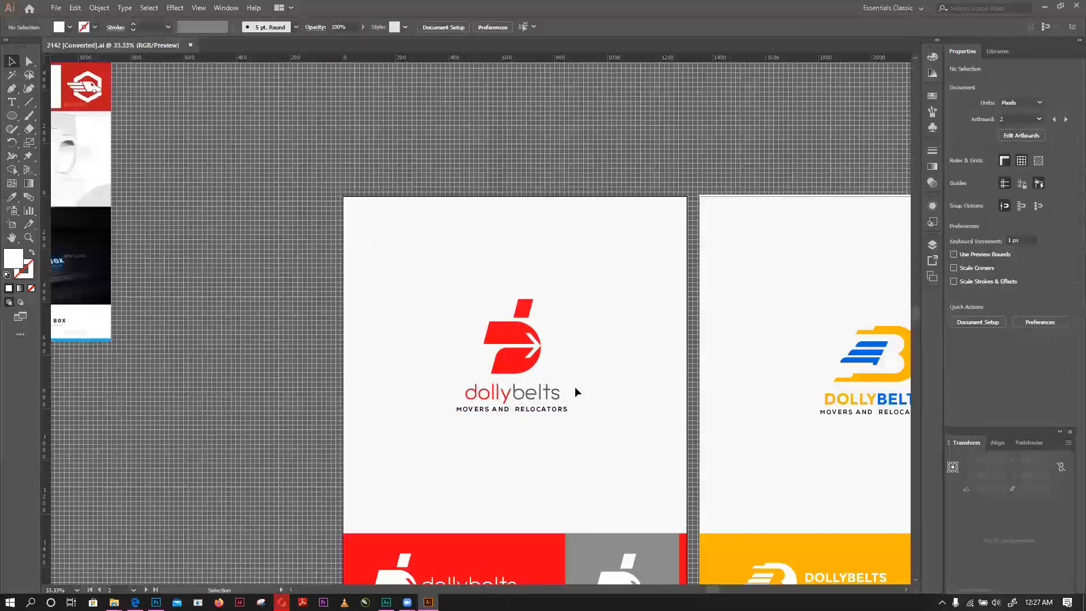
click(651, 268)
drag(435, 265, 595, 450)
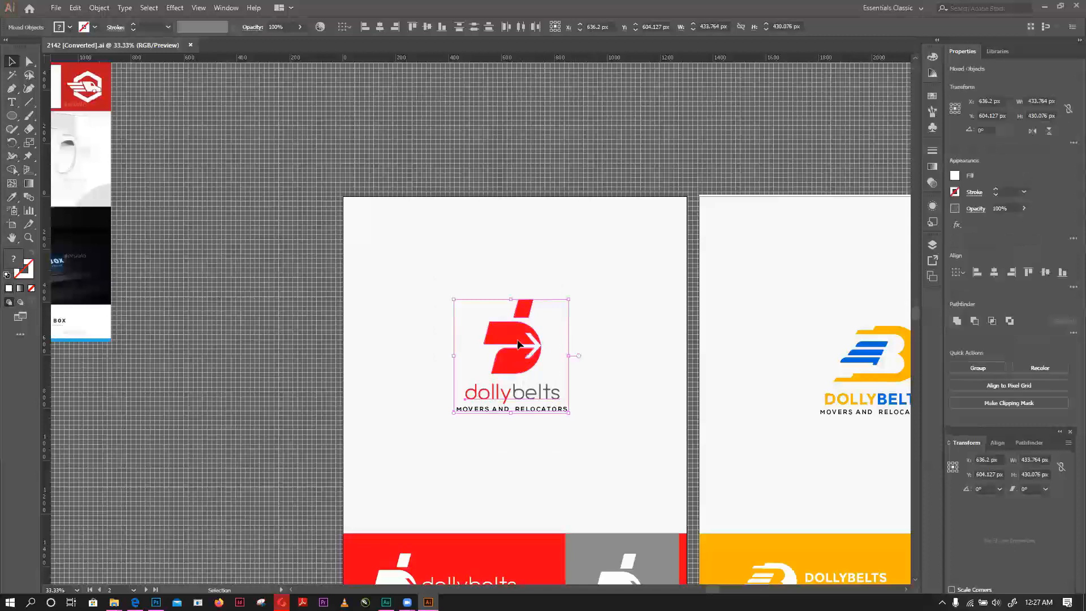
drag(518, 344, 260, 345)
key(a)
key(ctrl+z)
key(v)
key(ctrl+equal)
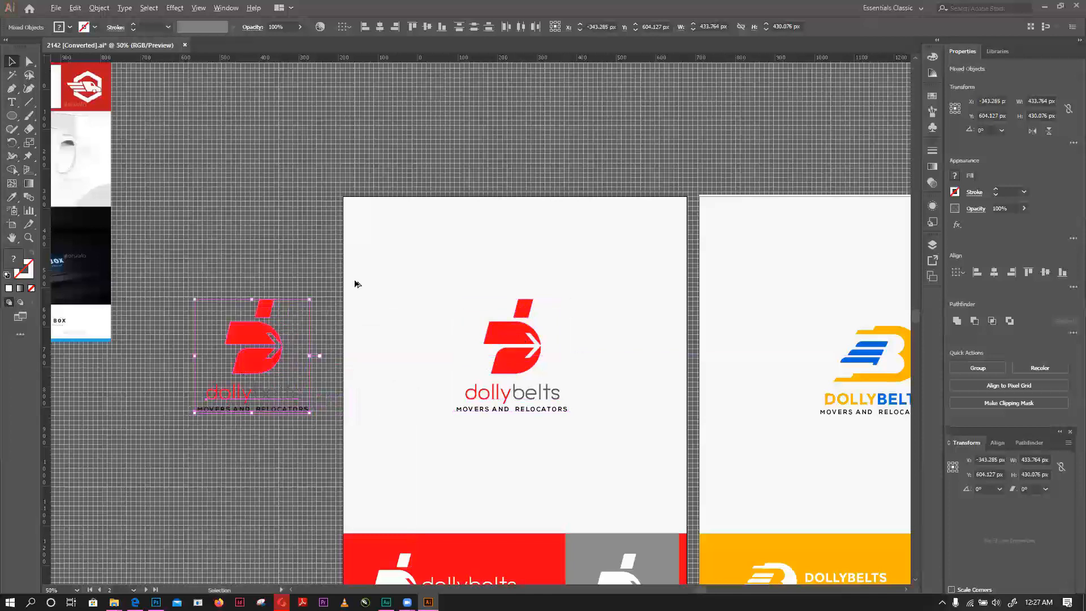
key(ctrl+equal)
key(ctrl+equal)
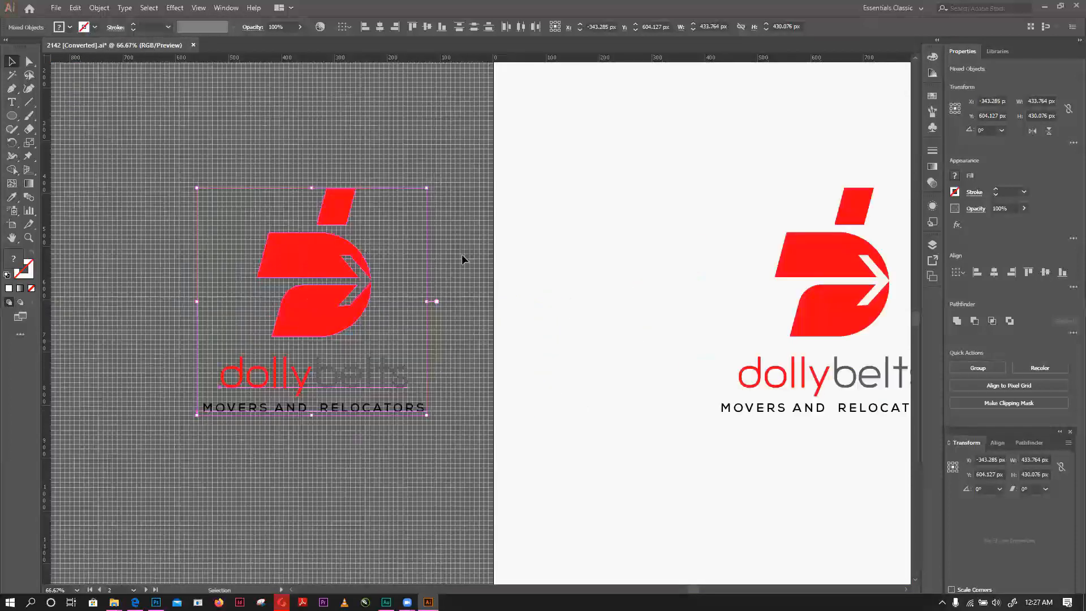
- Shift the copied logo's icon slightly up from the wordmark, fine-tuning it to Y 525.92 px
click(384, 357)
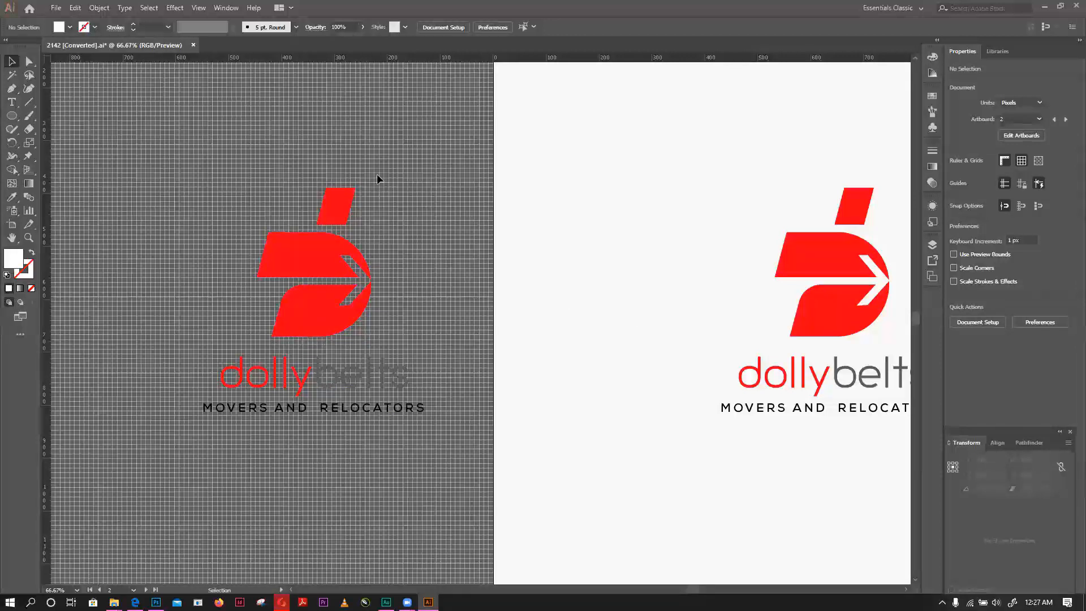
click(311, 309)
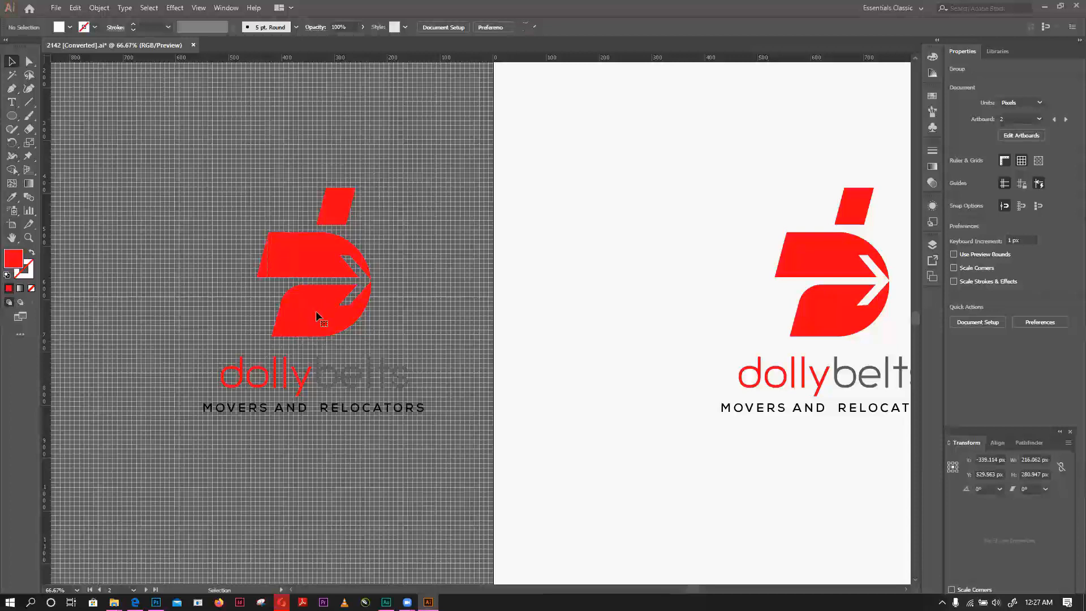
mouse_move(307, 324)
mouse_down()
mouse_move(303, 311)
mouse_move(304, 321)
mouse_up()
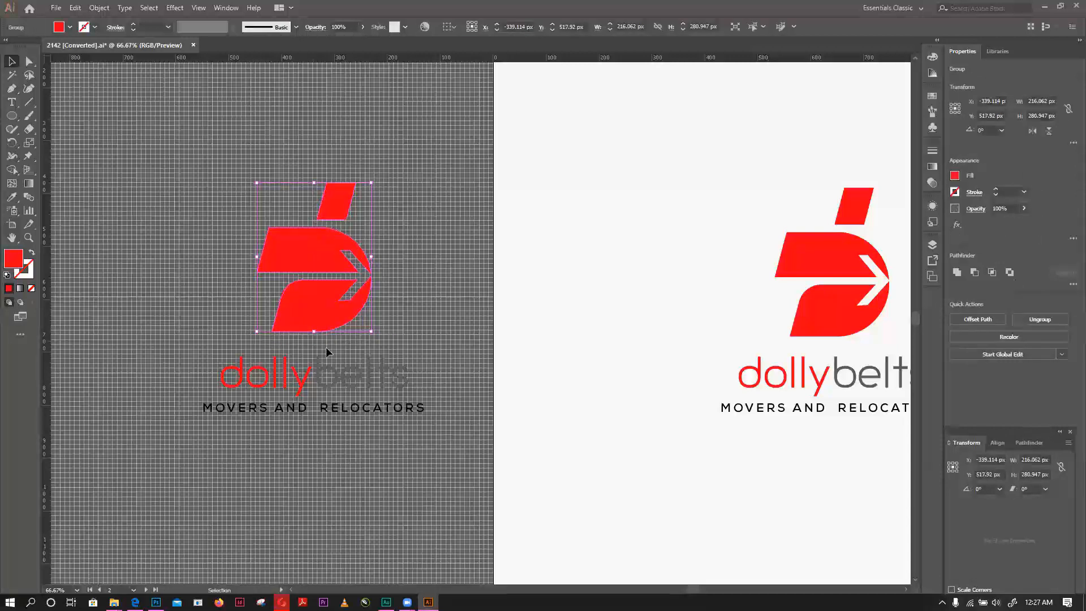
key(Down)
key(Down)
key(Down)
key(Down)
key(Down)
key(Down)
key(Down)
key(Down)
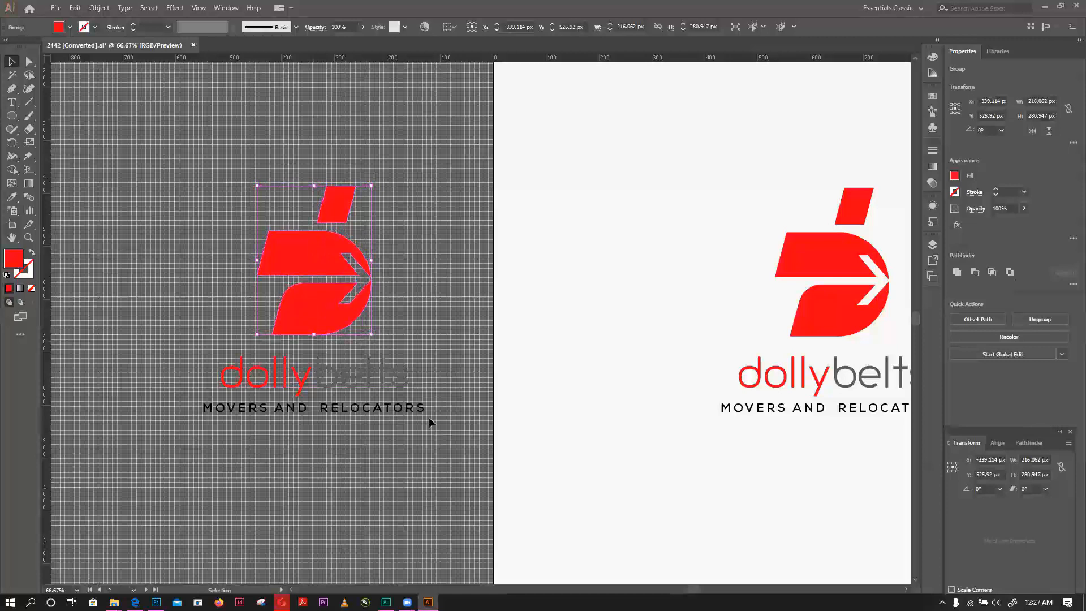
- Move the copied dollybelts wordmark and tagline closer to the icon, to Y about 745 px, and deselect the text
click(286, 382)
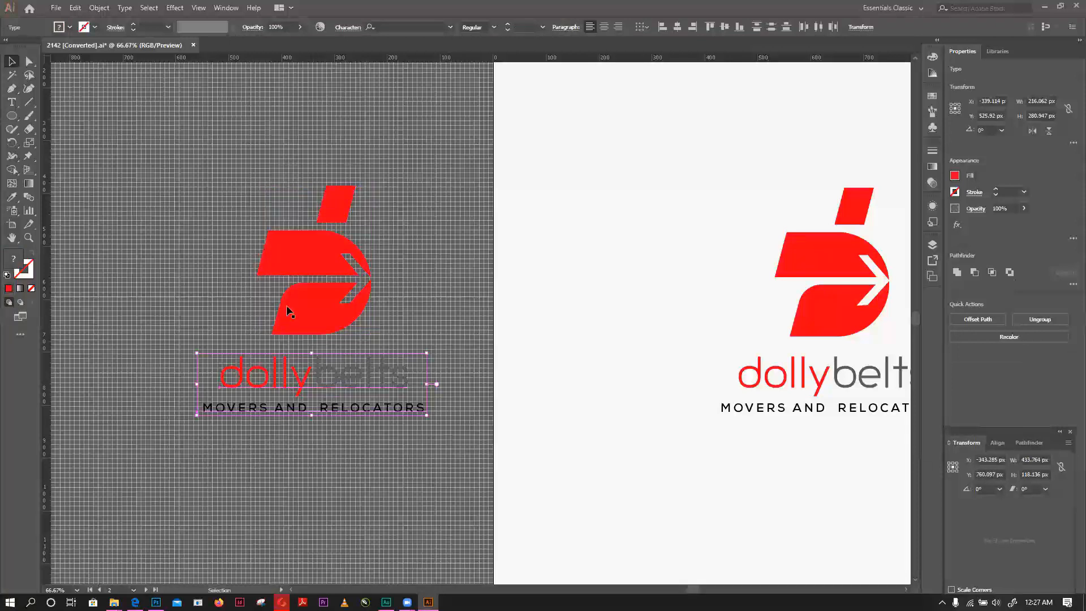
click(371, 351)
scroll(370, 354, up, 2)
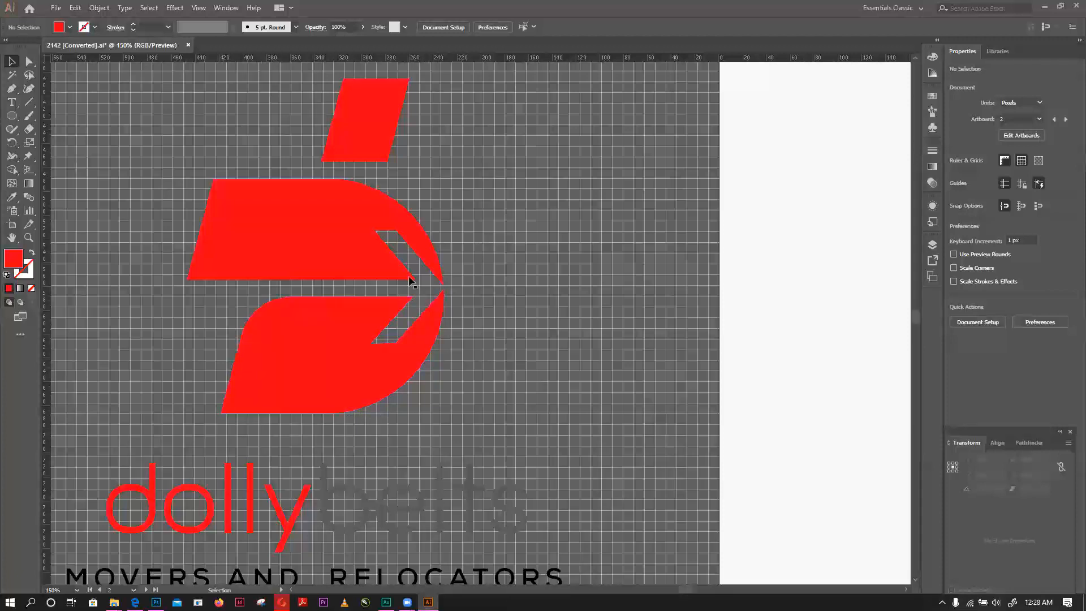
scroll(409, 279, down, 1)
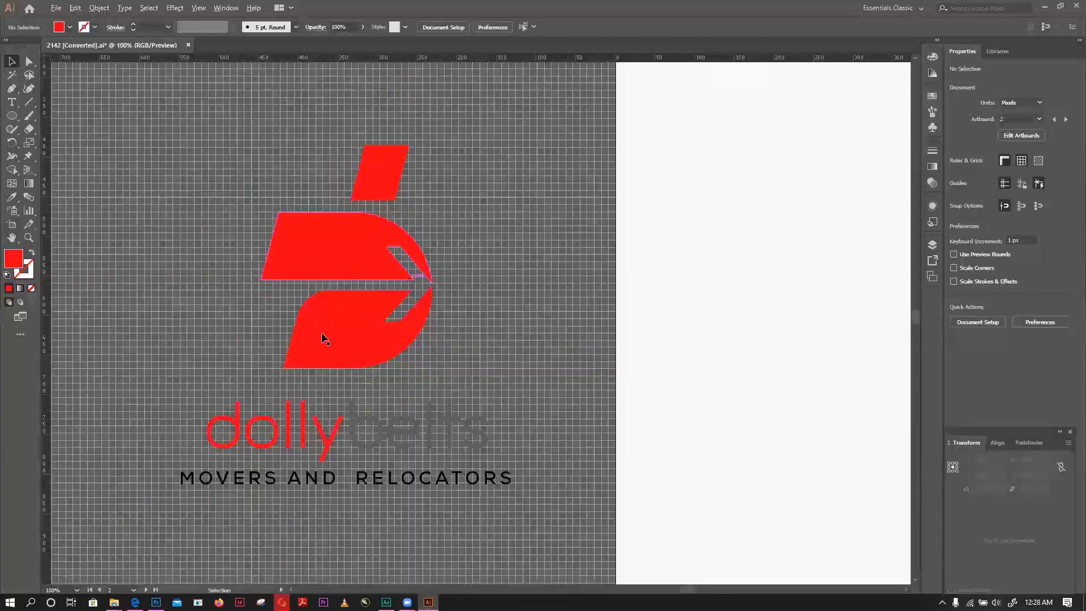
scroll(345, 308, up, 1)
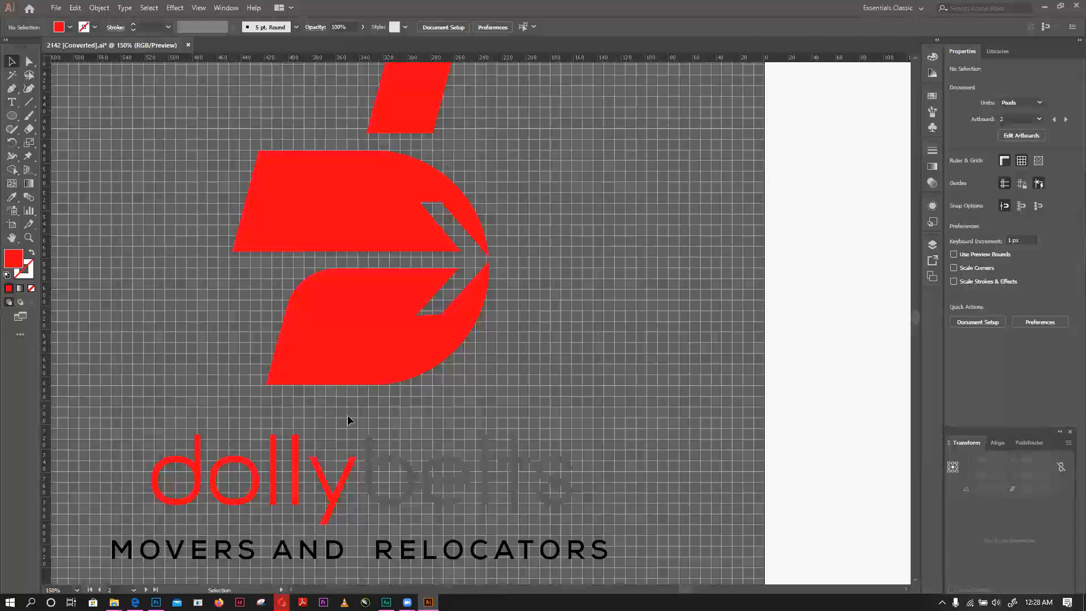
click(339, 559)
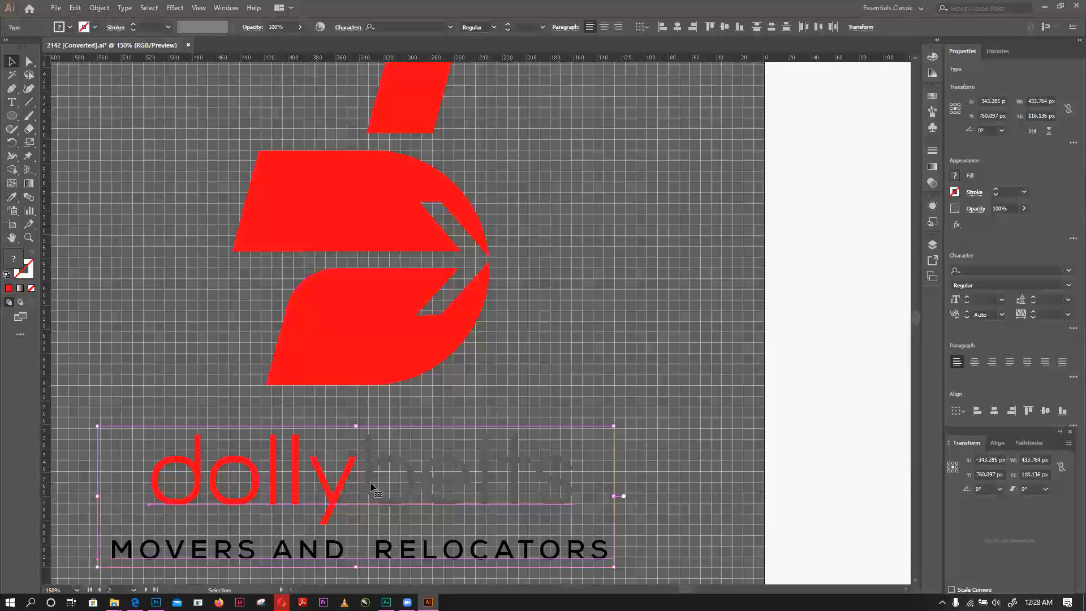
drag(370, 483, 370, 469)
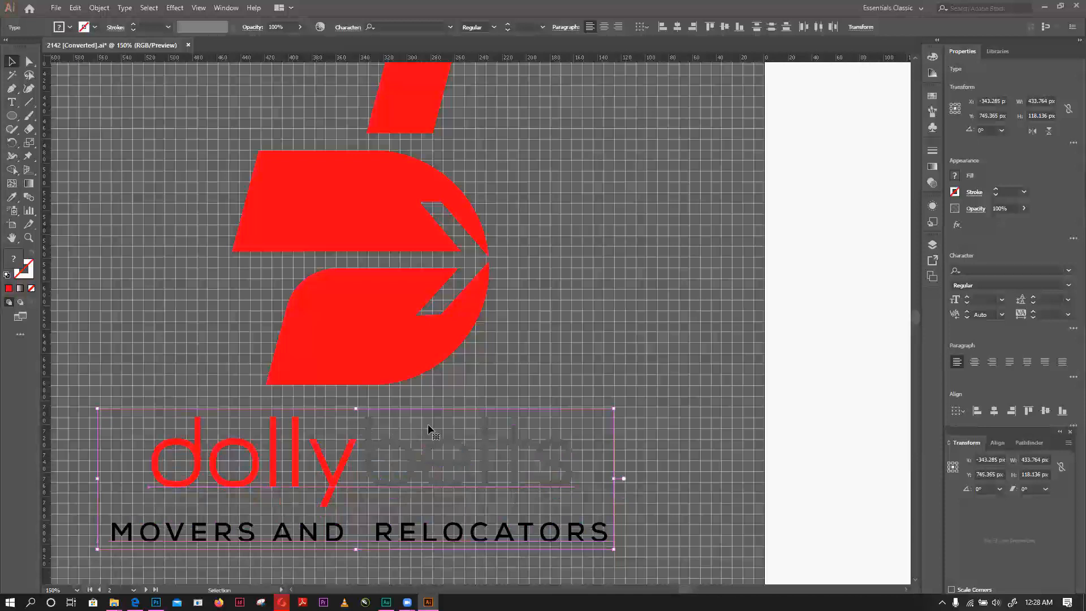
click(584, 346)
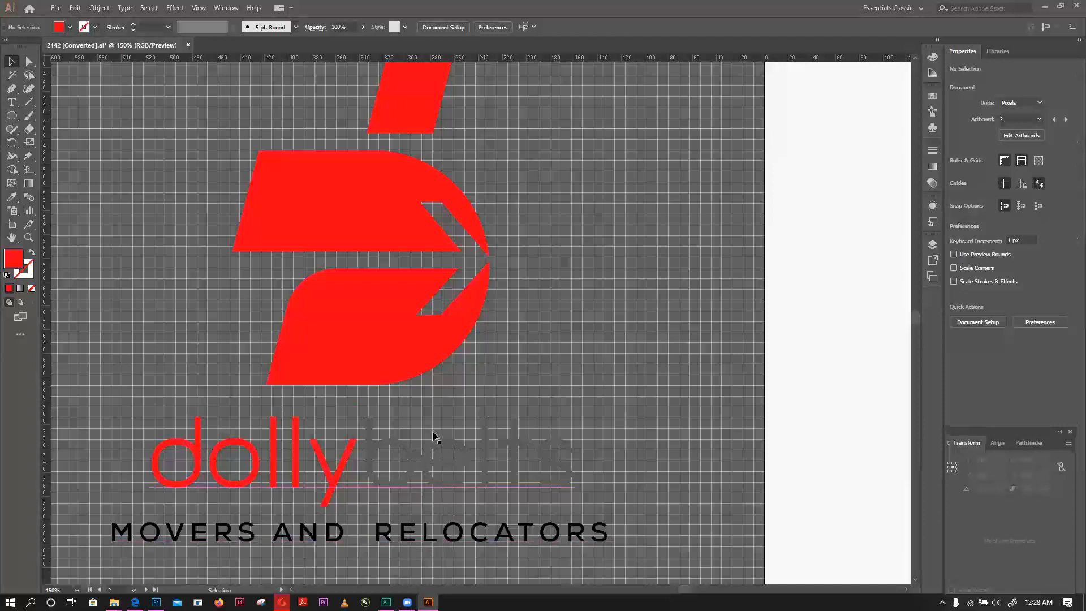
- Place vertical guides along both outer edges of the copied icon, at X about -449 px and -232 px
scroll(473, 381, down, 2)
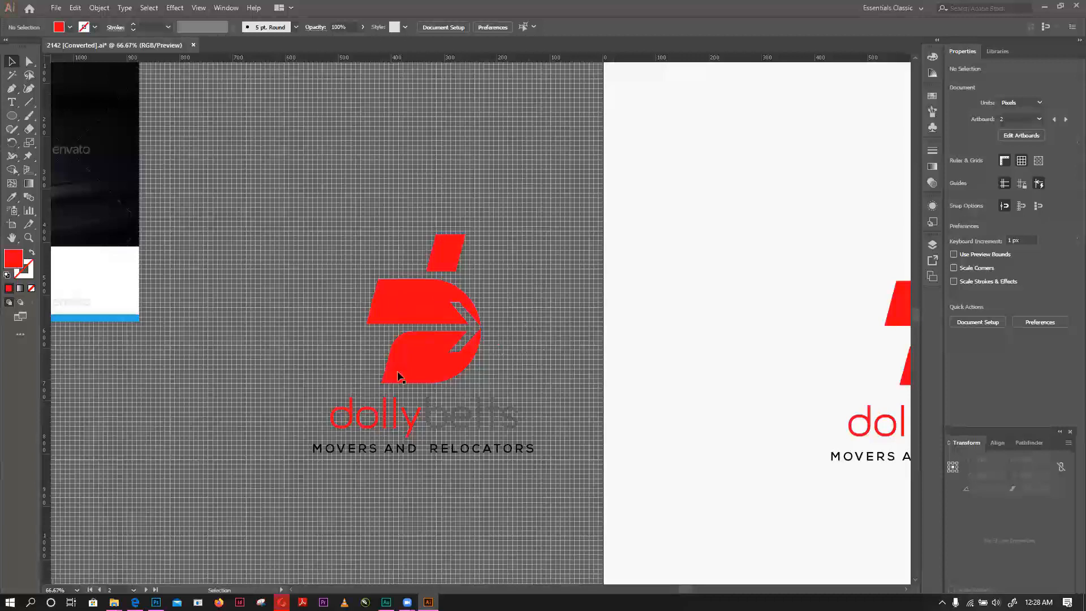
drag(46, 150, 392, 234)
drag(480, 254, 480, 254)
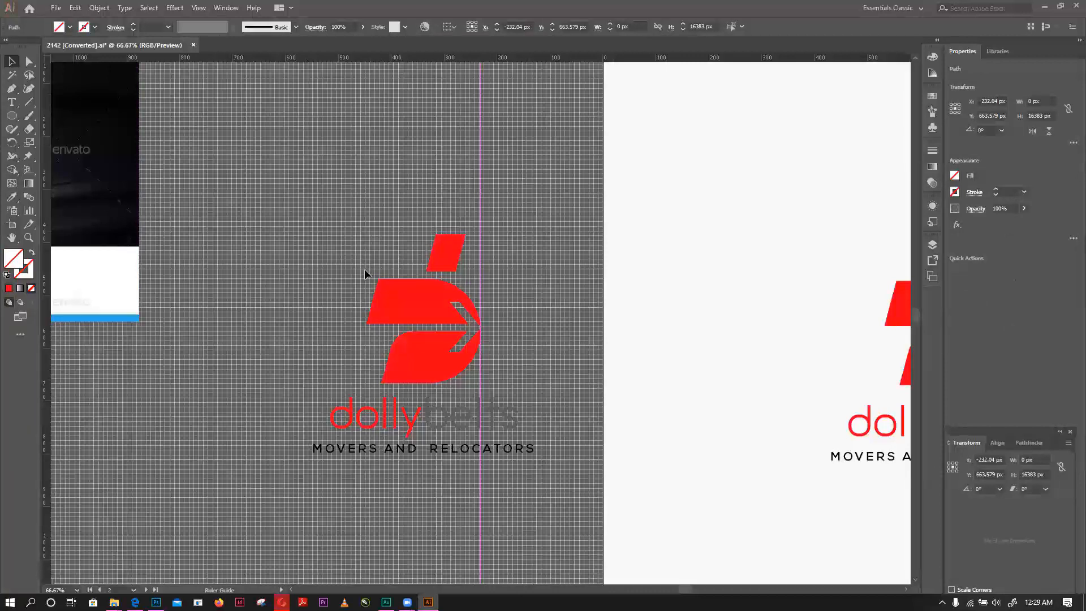
drag(365, 269, 365, 270)
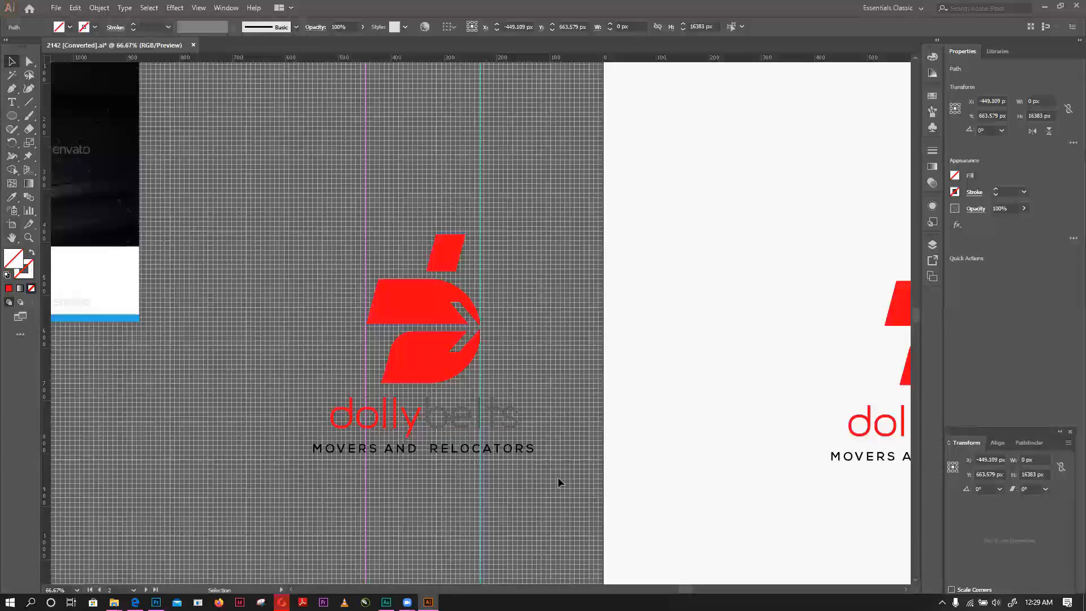
- Place vertical guides at both ends of the dollybelts wordmark, the second at X about -164 px, and move the extra guide away from the logo
drag(673, 586, 692, 590)
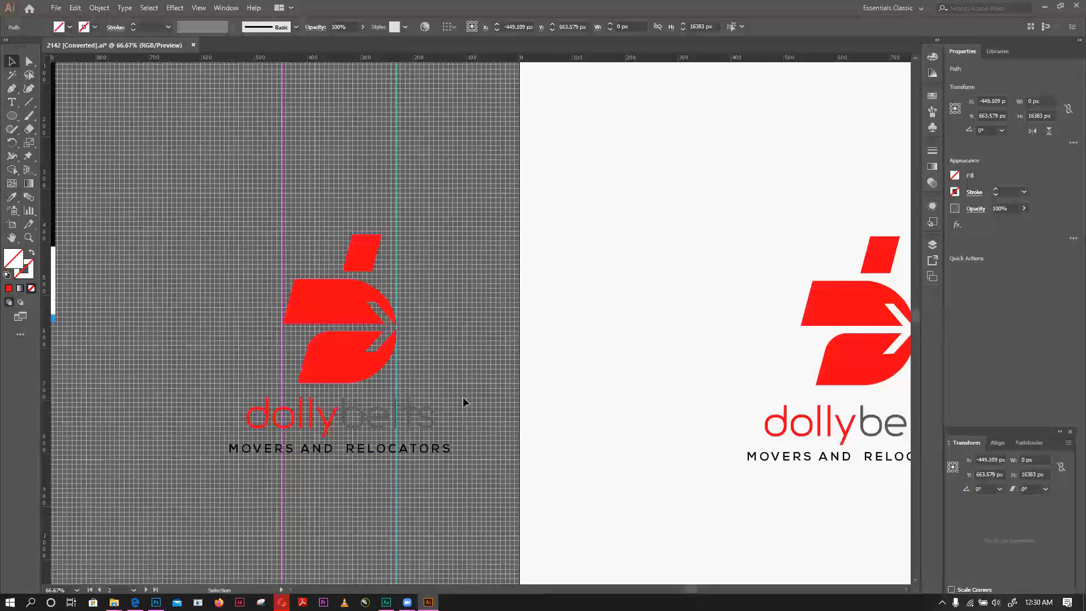
drag(462, 396, 272, 459)
click(425, 478)
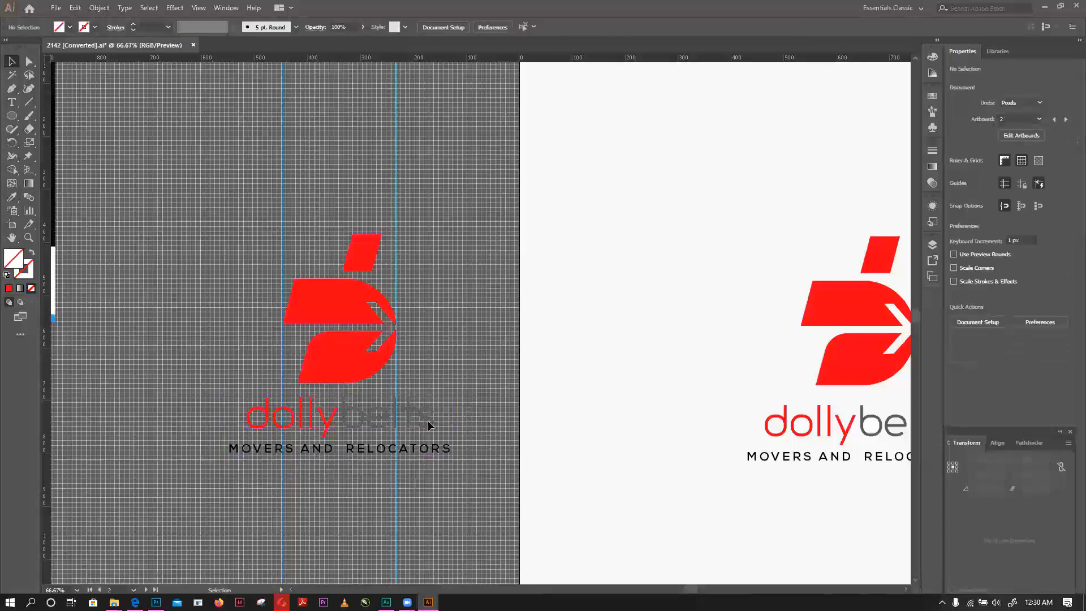
click(451, 416)
click(344, 481)
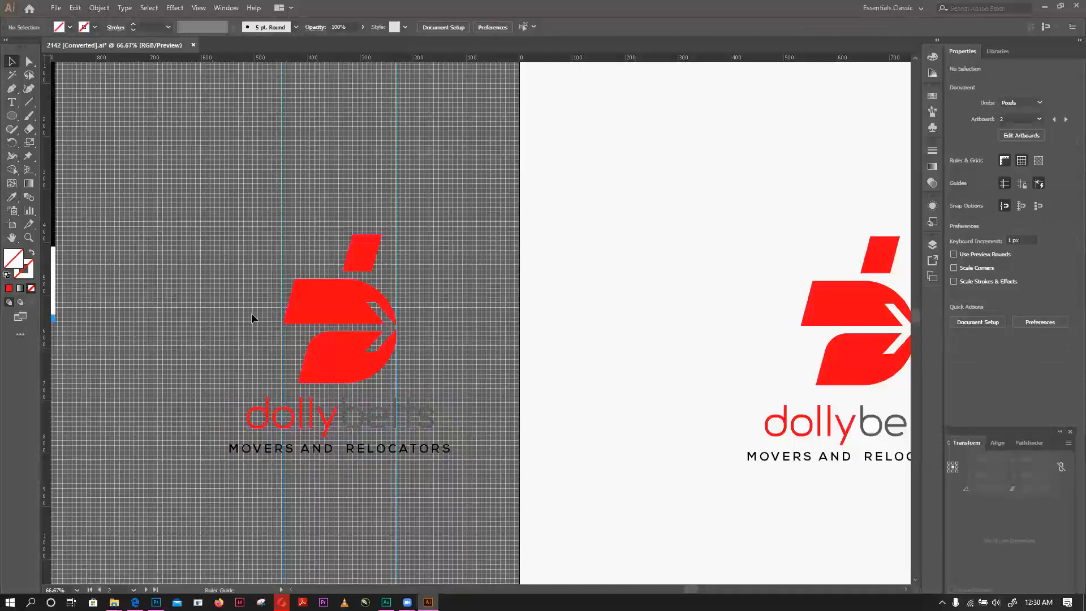
drag(251, 314, 247, 318)
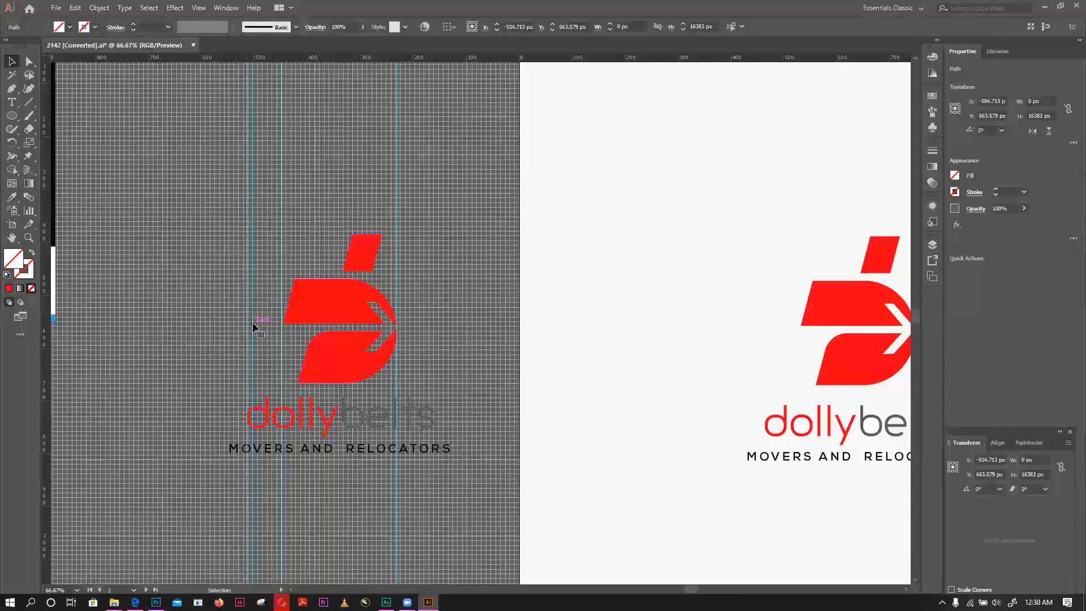
drag(253, 323, 52, 355)
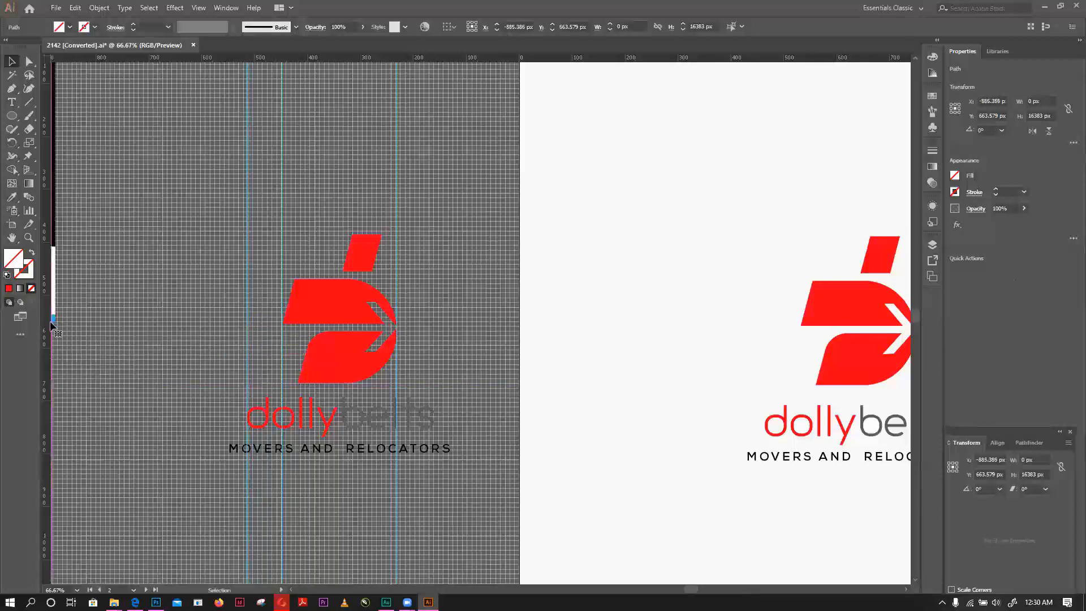
mouse_move(438, 380)
mouse_down()
mouse_move(447, 381)
mouse_move(433, 383)
mouse_up()
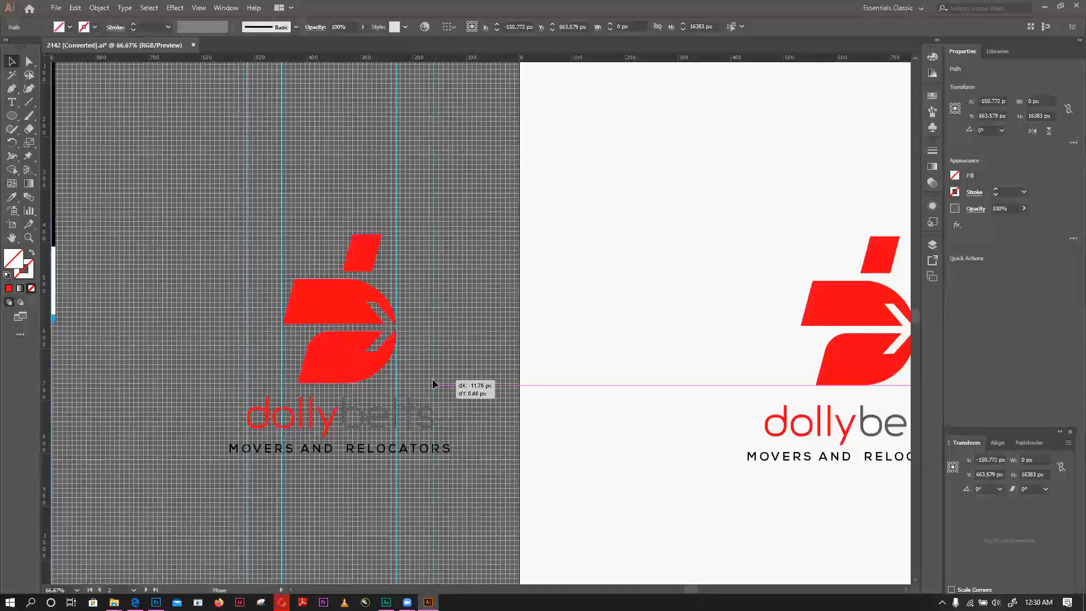
drag(432, 385, 431, 384)
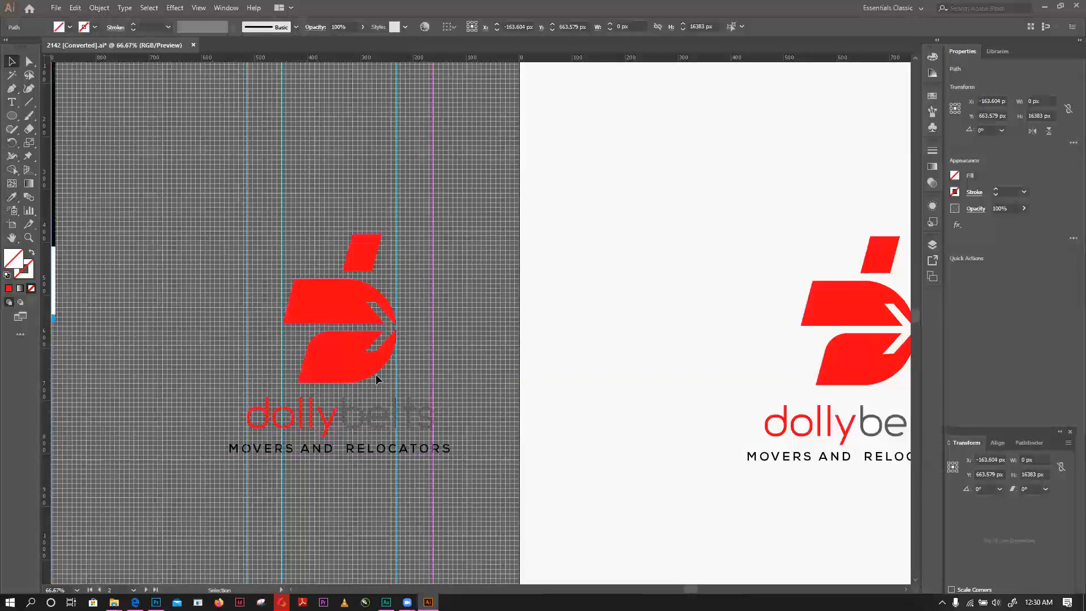
- Examine how the icon, wordmark and tagline widths line up against the four vertical guides
scroll(377, 311, up, 1)
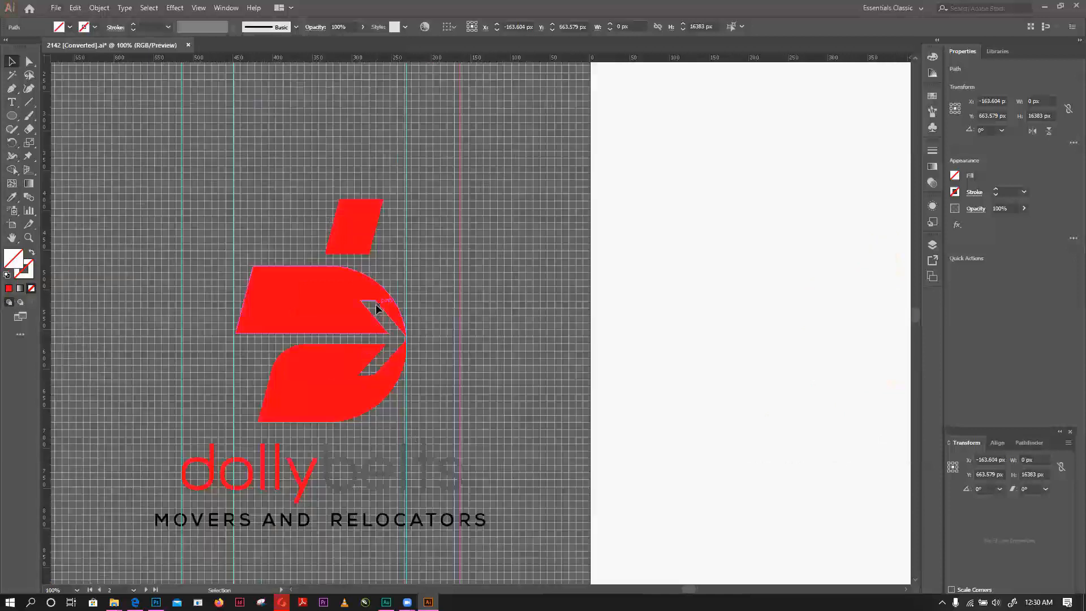
scroll(396, 310, up, 2)
scroll(475, 339, down, 2)
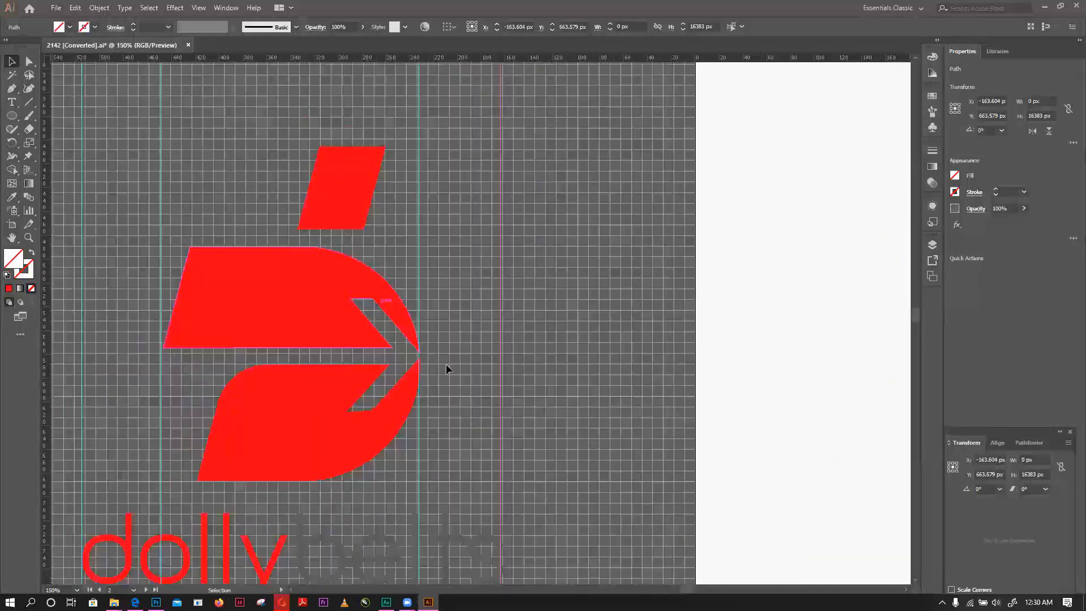
click(382, 524)
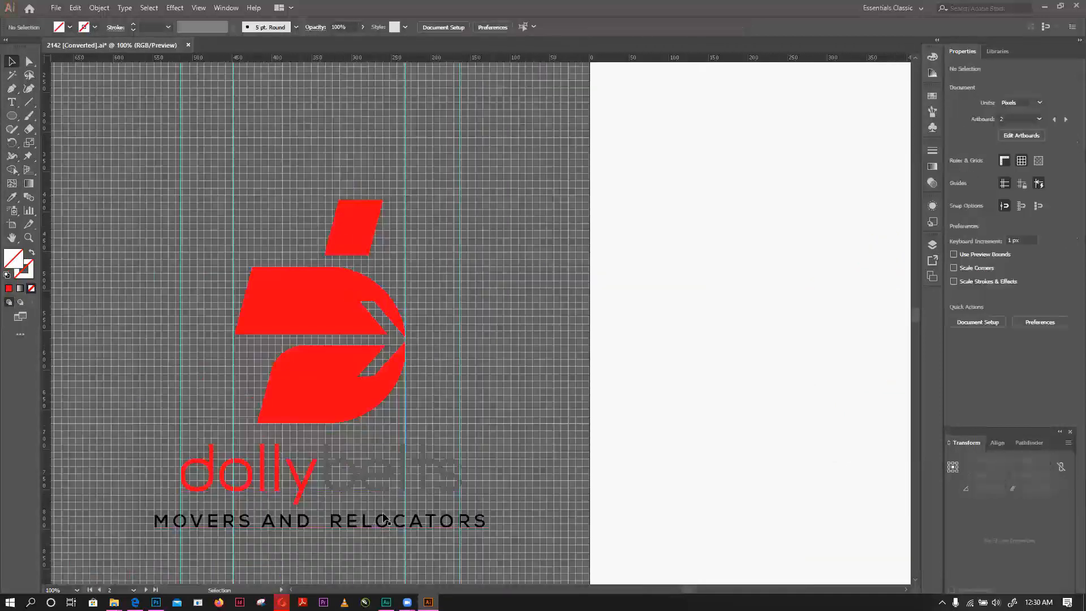
scroll(418, 383, down, 5)
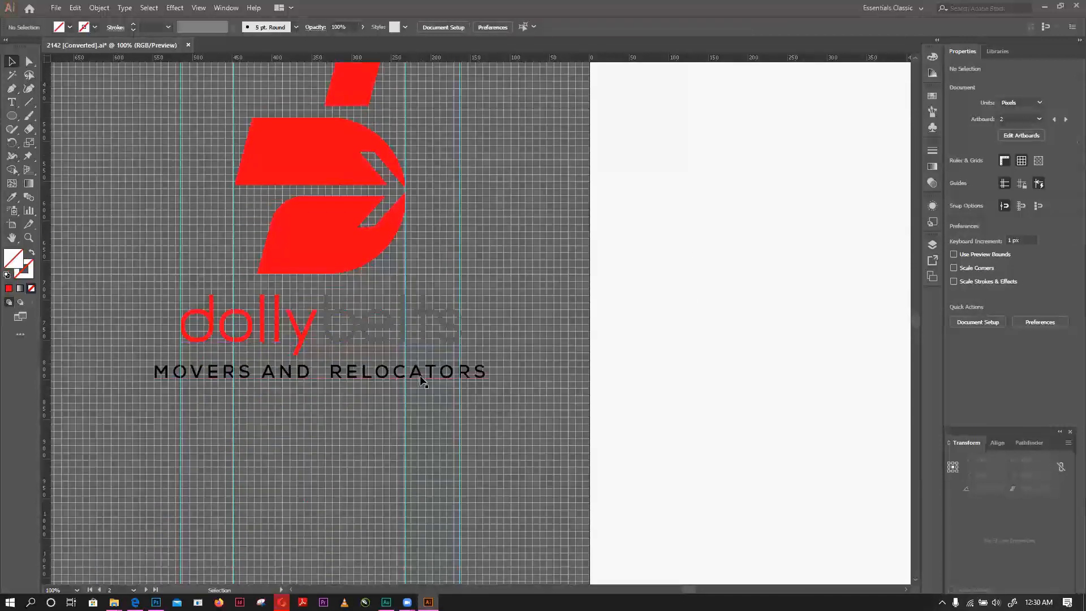
- Delete the four vertical guides around the copied logo
scroll(425, 371, up, 2)
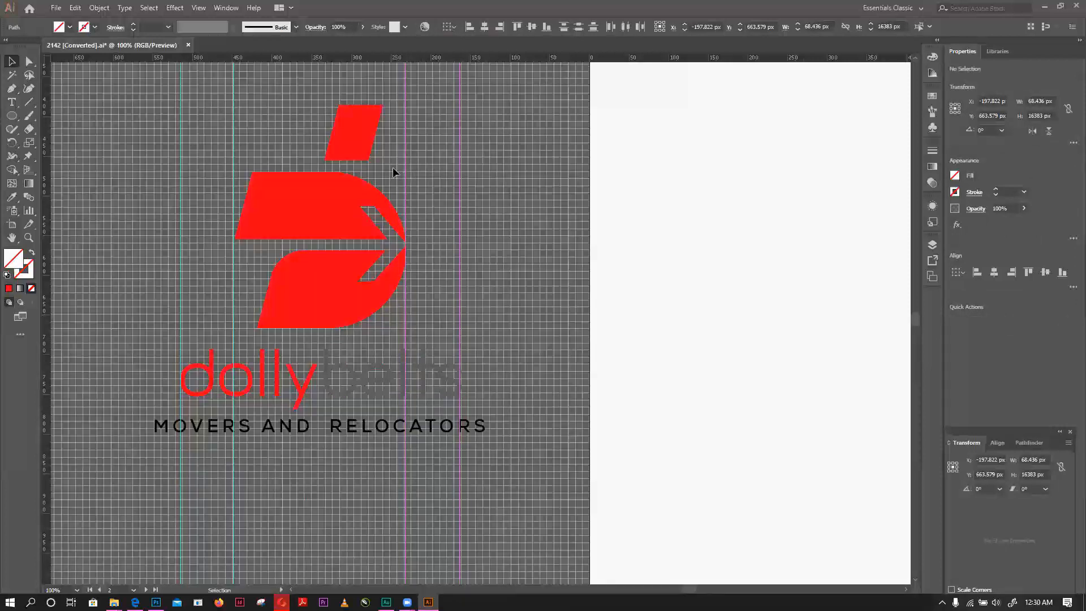
key(Delete)
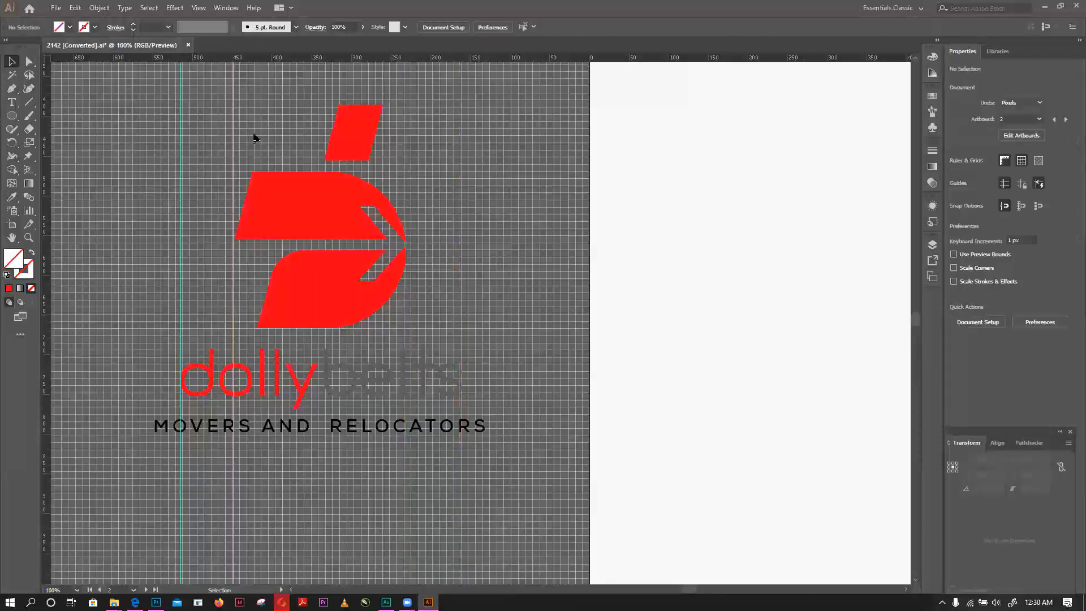
key(Delete)
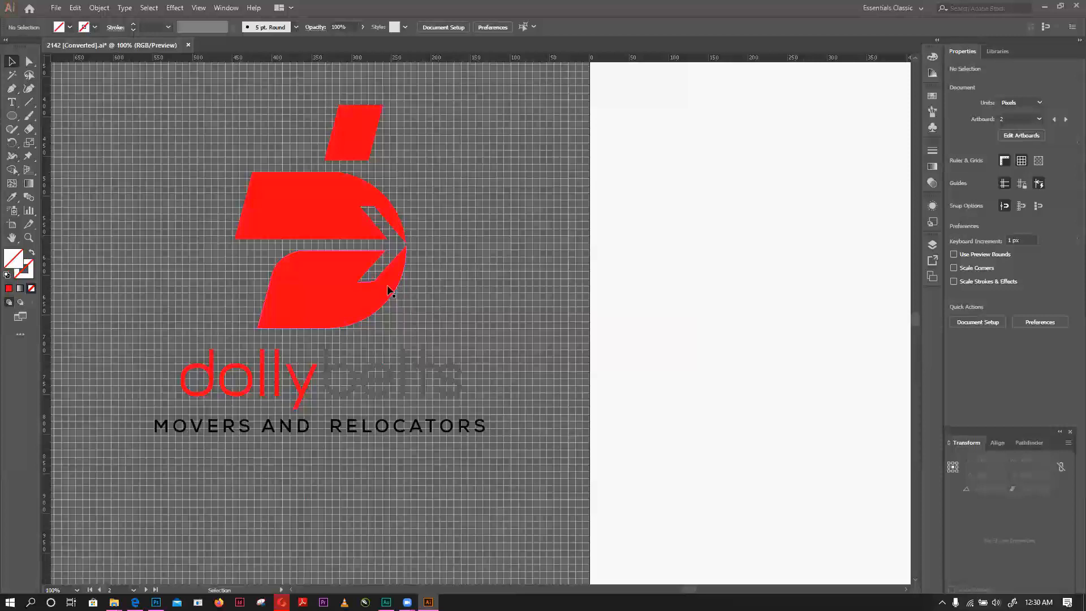
- Compare the spacing of the copied red logo with the original stacked logo on the white artboard
scroll(373, 277, down, 1)
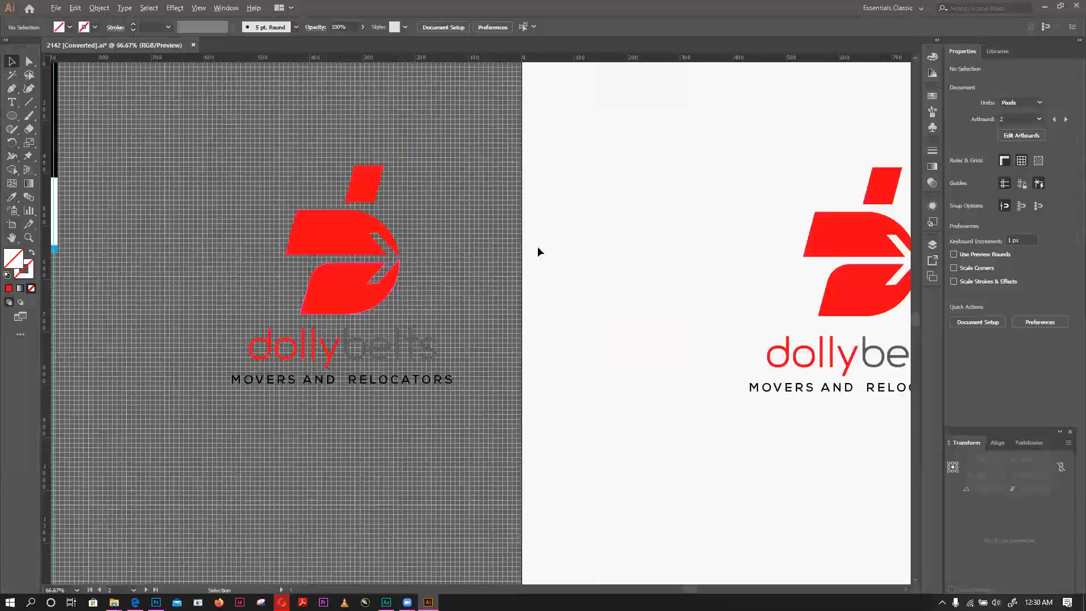
scroll(557, 472, down, 1)
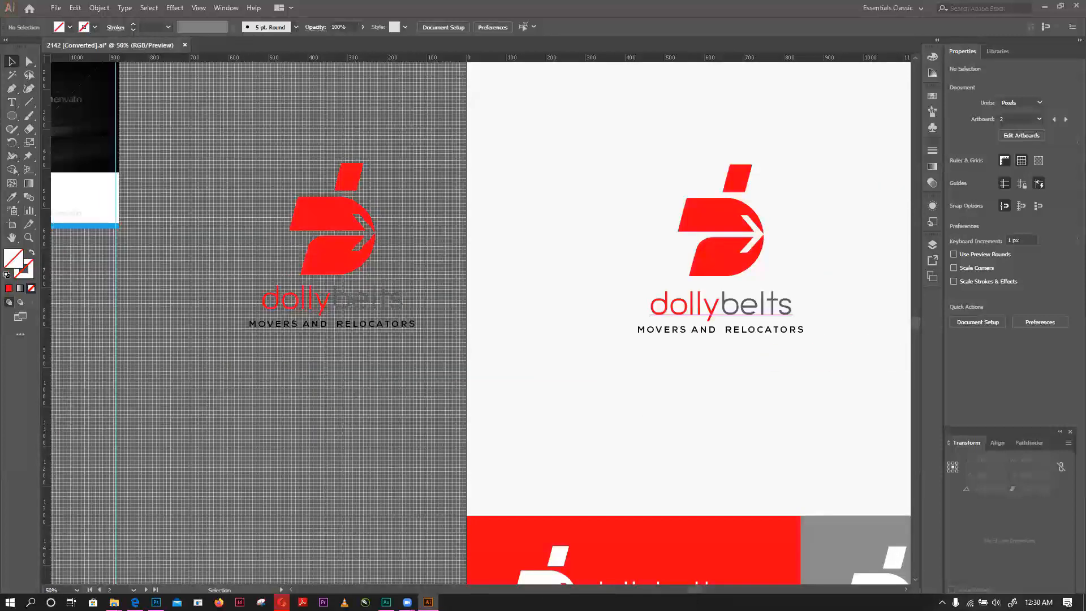
scroll(346, 213, right, 4)
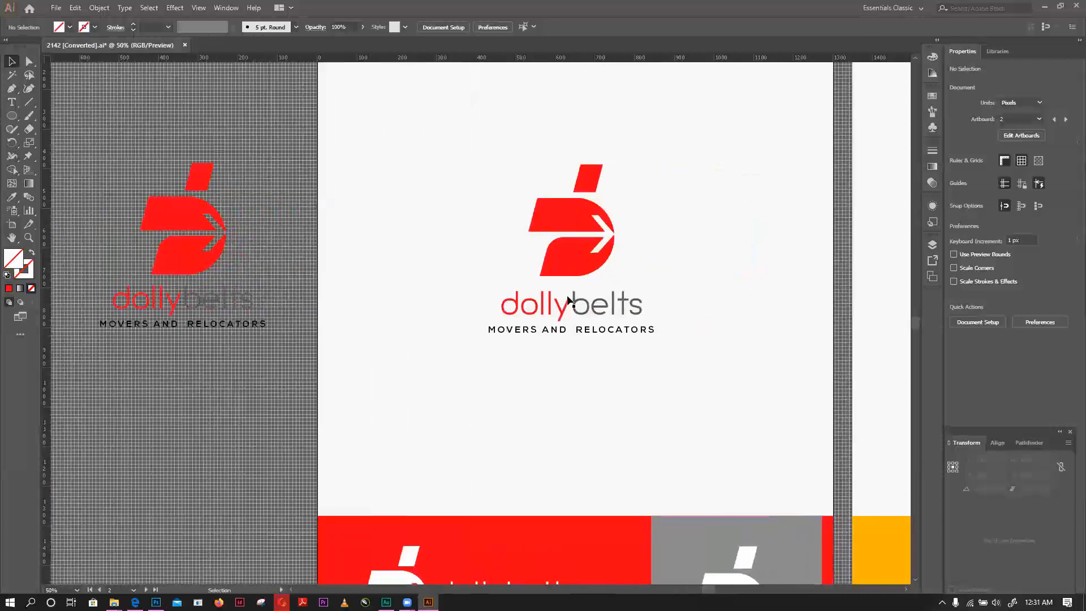
scroll(711, 264, up, 2)
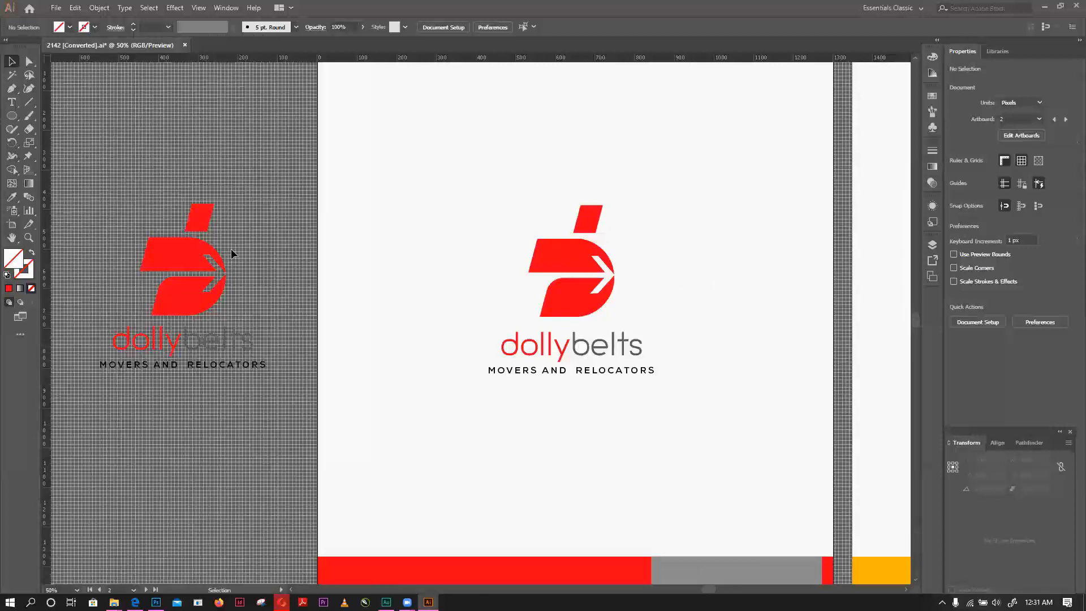
scroll(230, 254, up, 1)
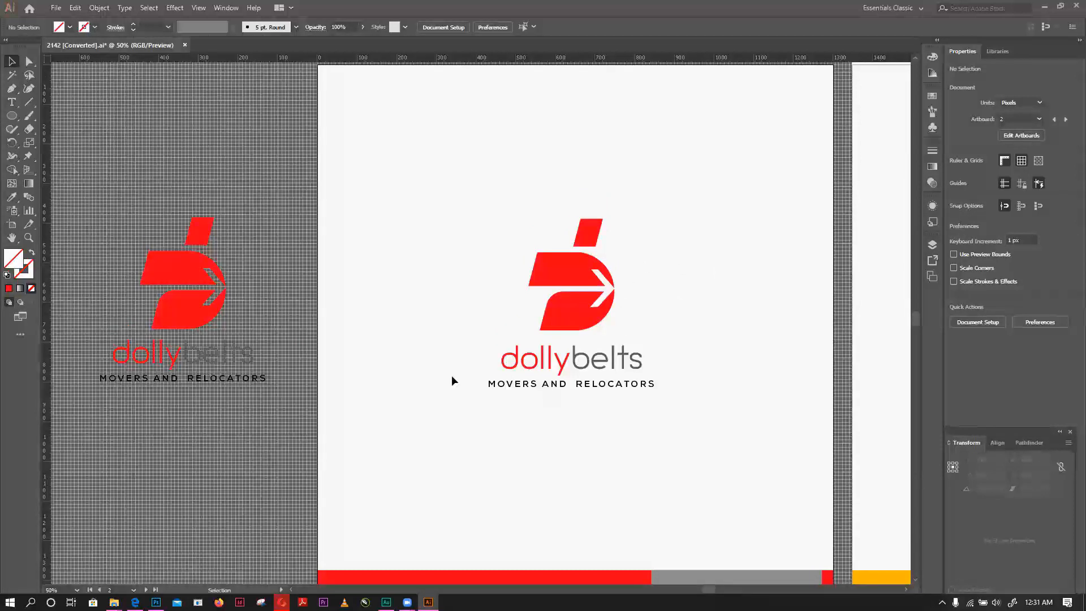
- Compare the stacked red logo with the orange and blue DOLLYBELTS logo on the neighbouring artboard
key(space)
drag(599, 332, 417, 367)
drag(798, 281, 431, 242)
drag(725, 312, 385, 271)
drag(618, 338, 607, 334)
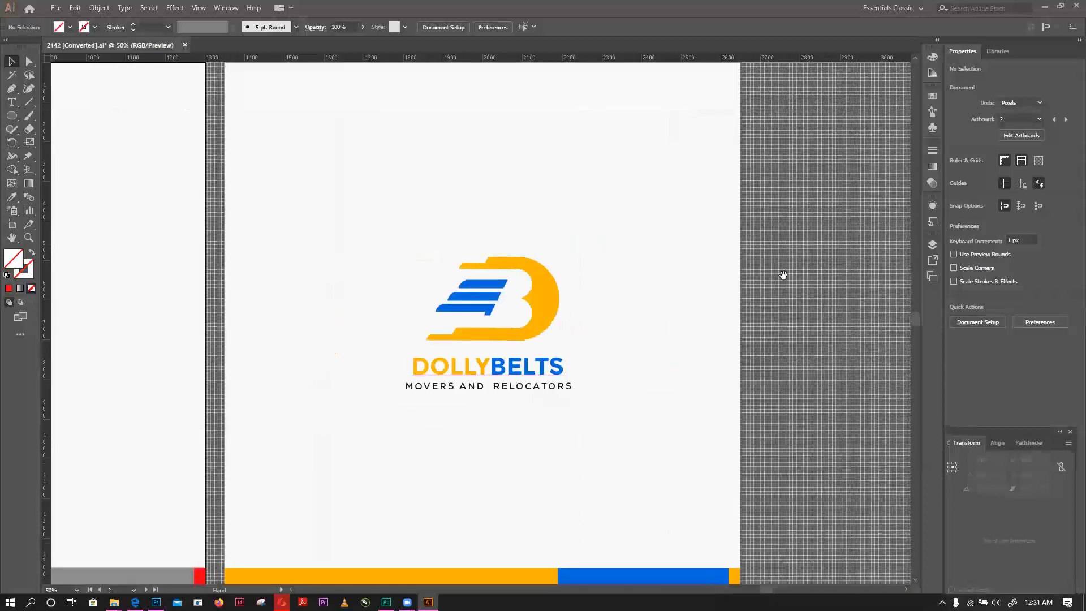
drag(662, 189, 595, 244)
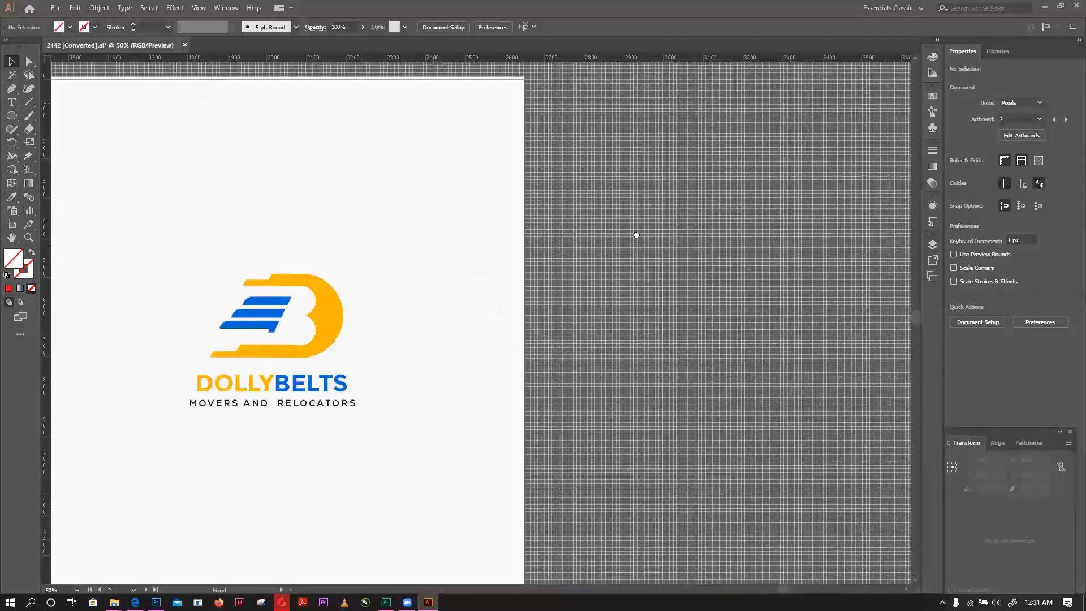
drag(556, 148, 644, 230)
drag(366, 349, 630, 274)
key(space)
drag(725, 199, 695, 200)
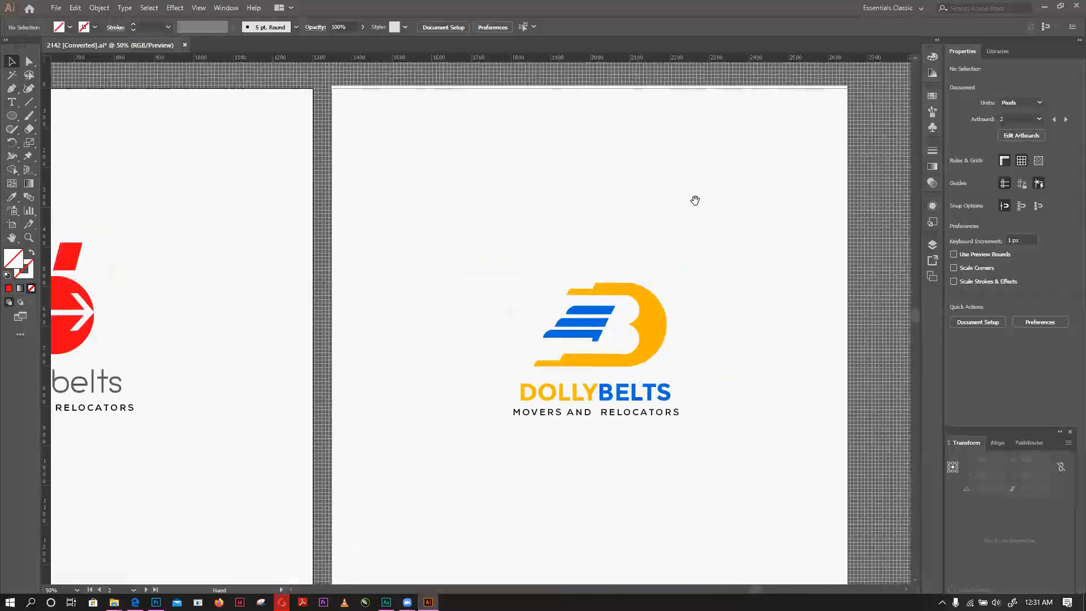
drag(628, 236, 701, 222)
drag(626, 223, 695, 223)
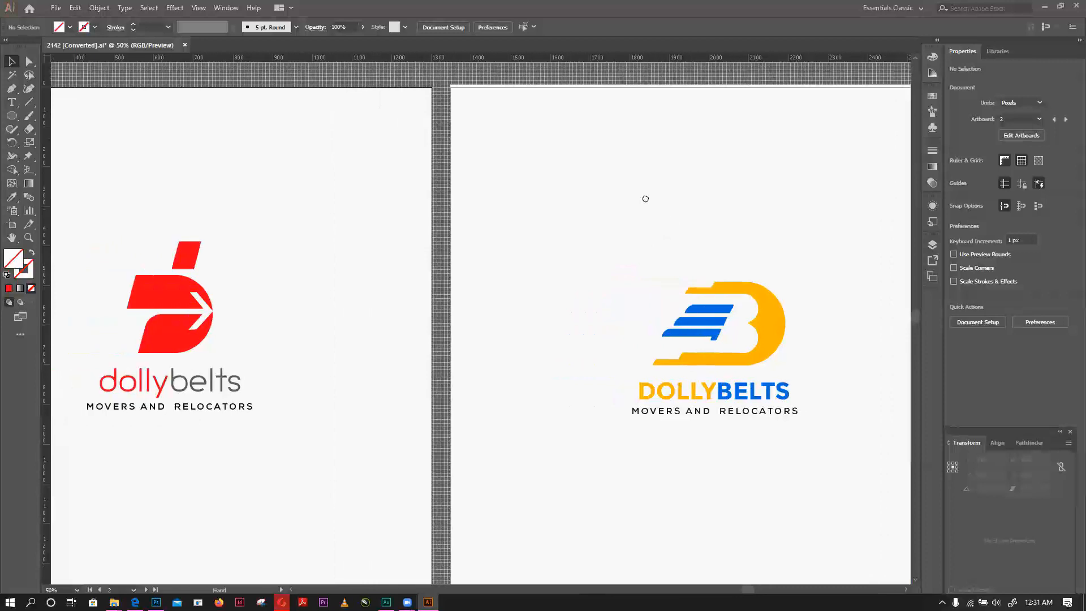
drag(306, 283, 666, 231)
drag(820, 281, 504, 300)
drag(624, 224, 650, 134)
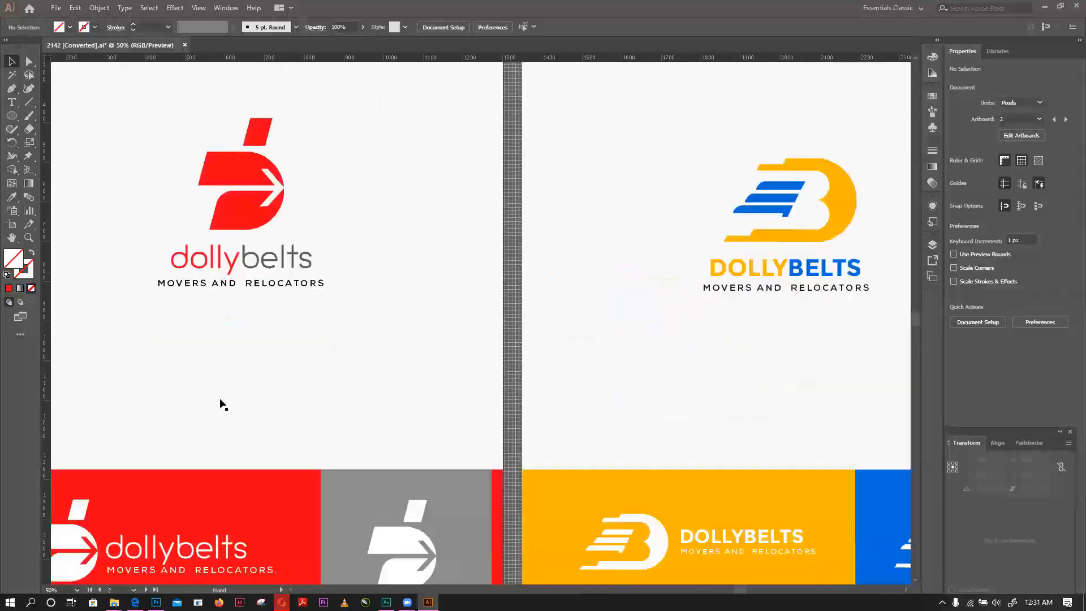
- Draw a rectangle about 185 by 211 px around the white icon in the red horizontal logo banner
drag(220, 403, 289, 281)
drag(290, 360, 294, 356)
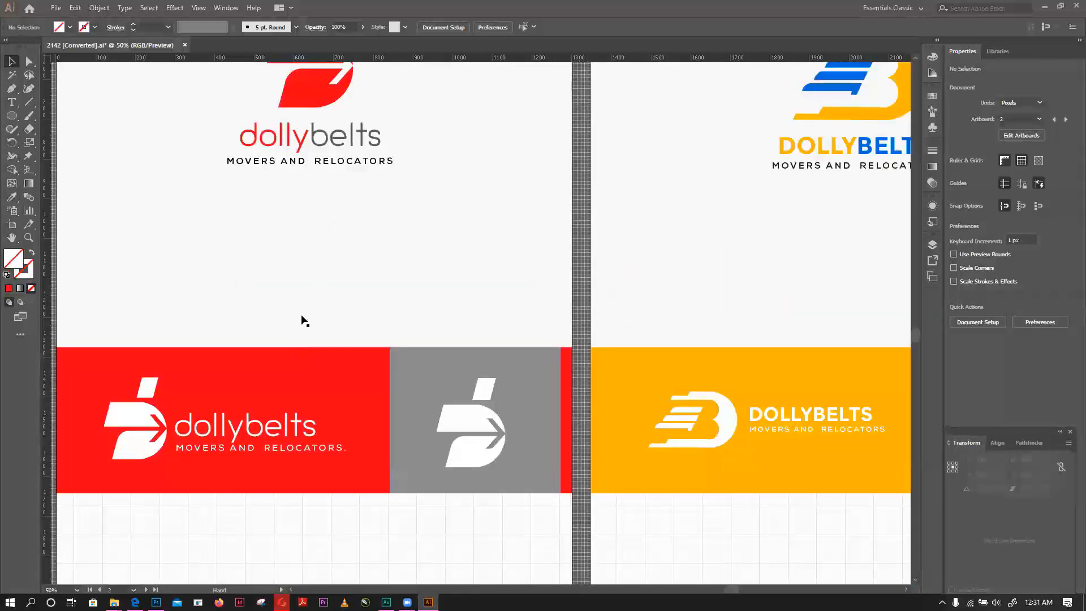
drag(302, 318, 421, 241)
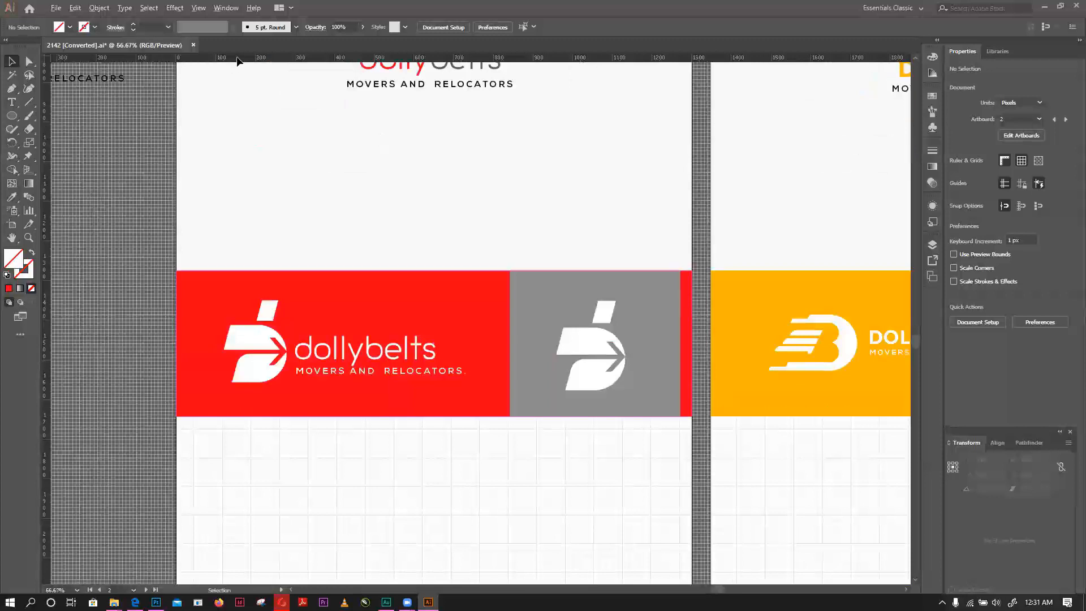
key(ctrl+equal)
drag(10, 115, 82, 115)
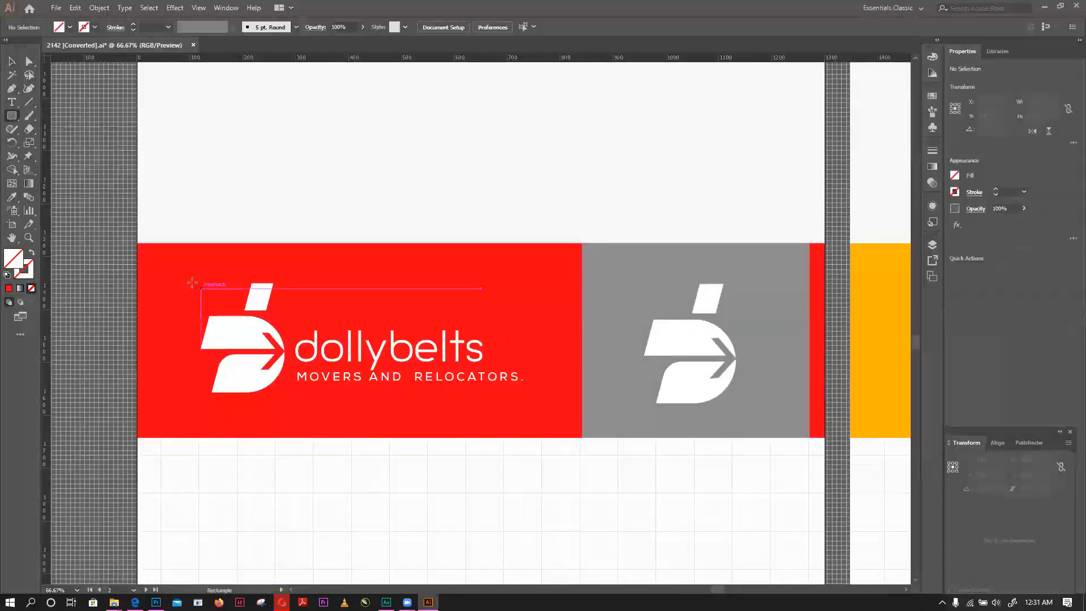
drag(186, 281, 284, 391)
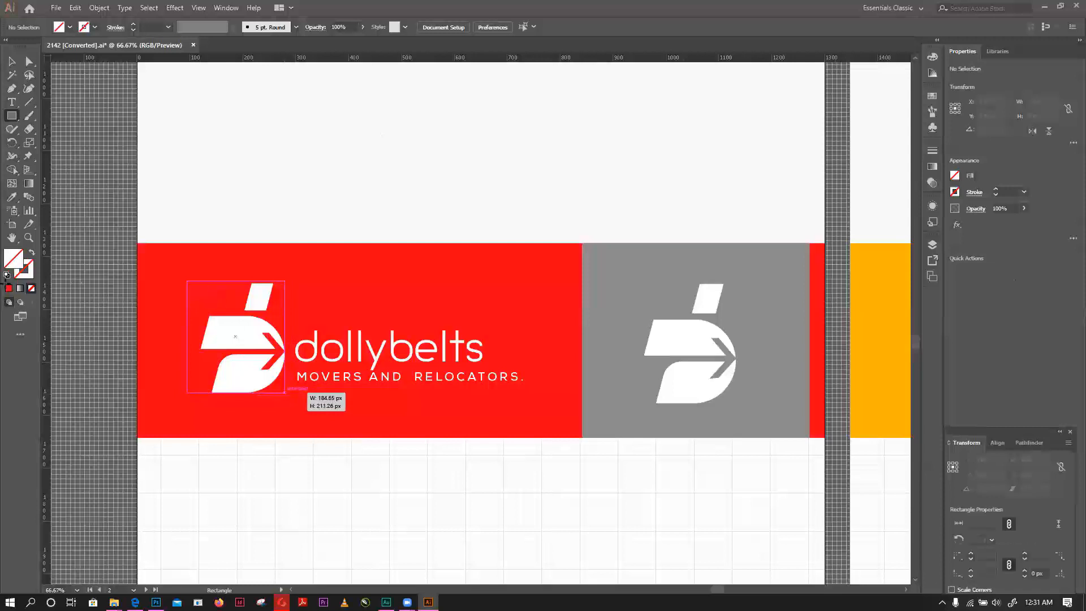
- Give the rectangle around the icon a dark blue outline, colour 0D1B9E
click(32, 273)
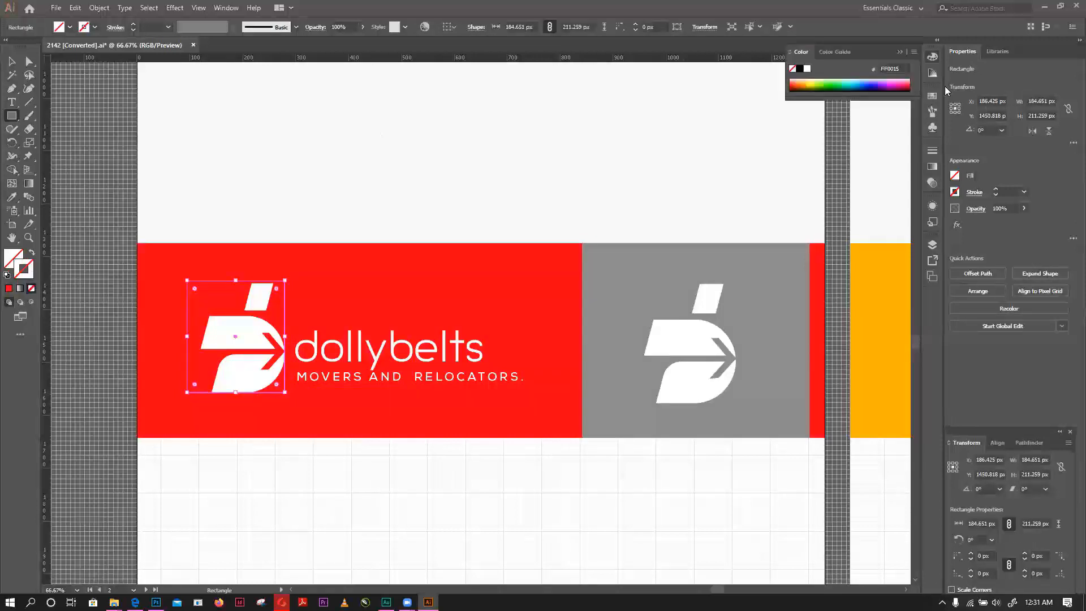
double_click(861, 89)
click(552, 276)
click(527, 281)
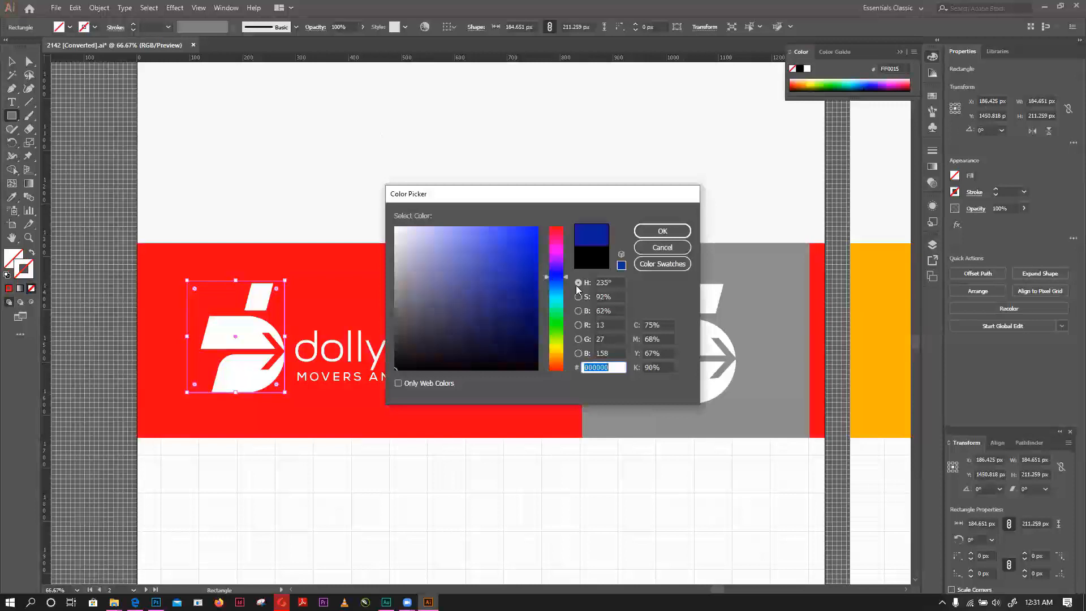
click(662, 231)
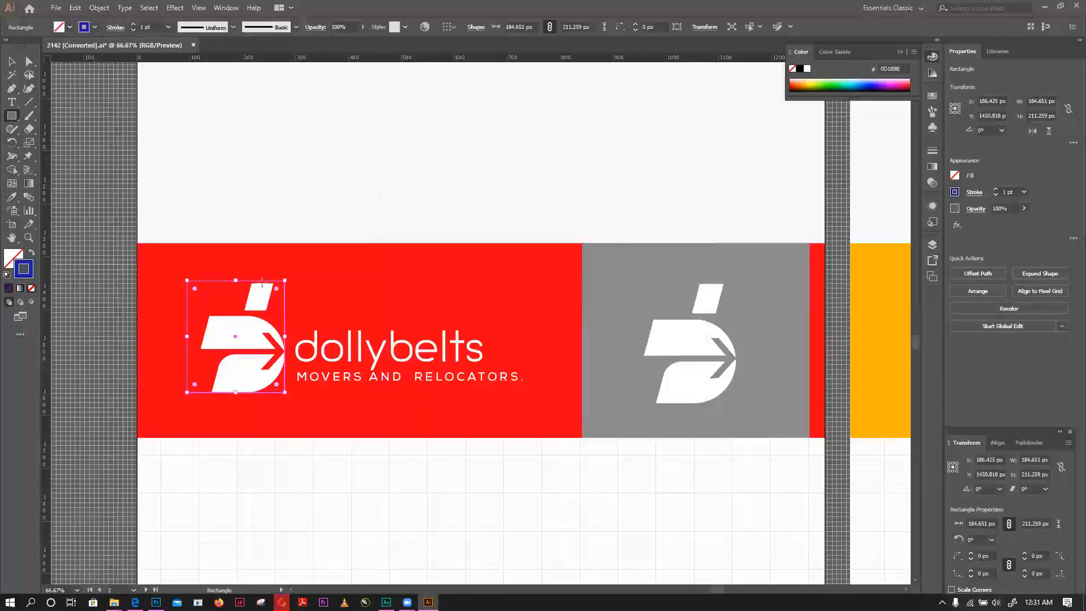
- Resize the blue-outlined rectangle to fit the icon's left and top edges, about 158 by 205 px
key(v)
drag(187, 336, 201, 335)
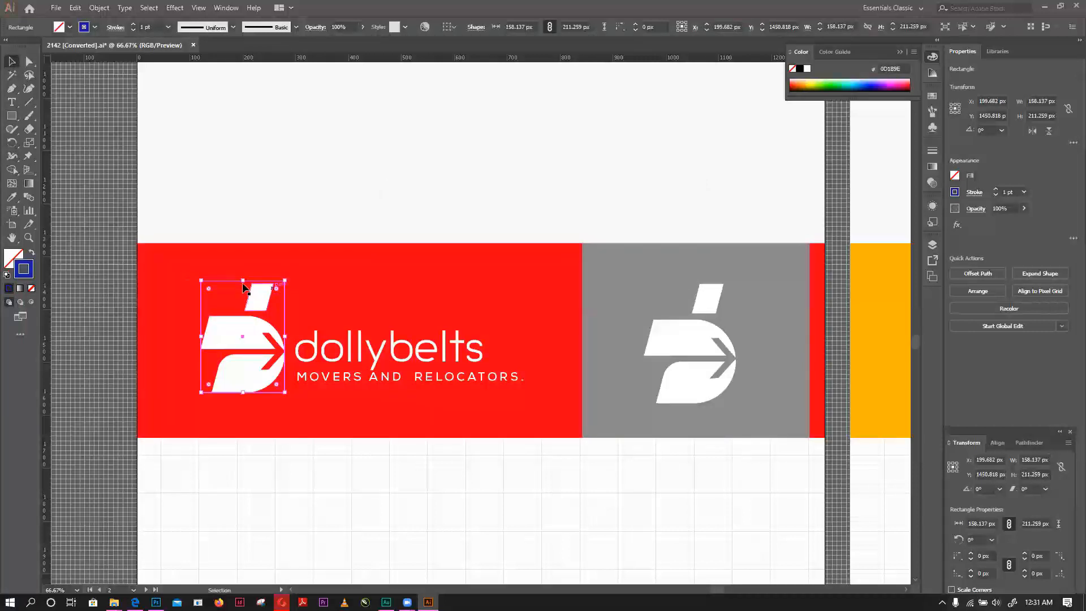
drag(242, 283, 243, 284)
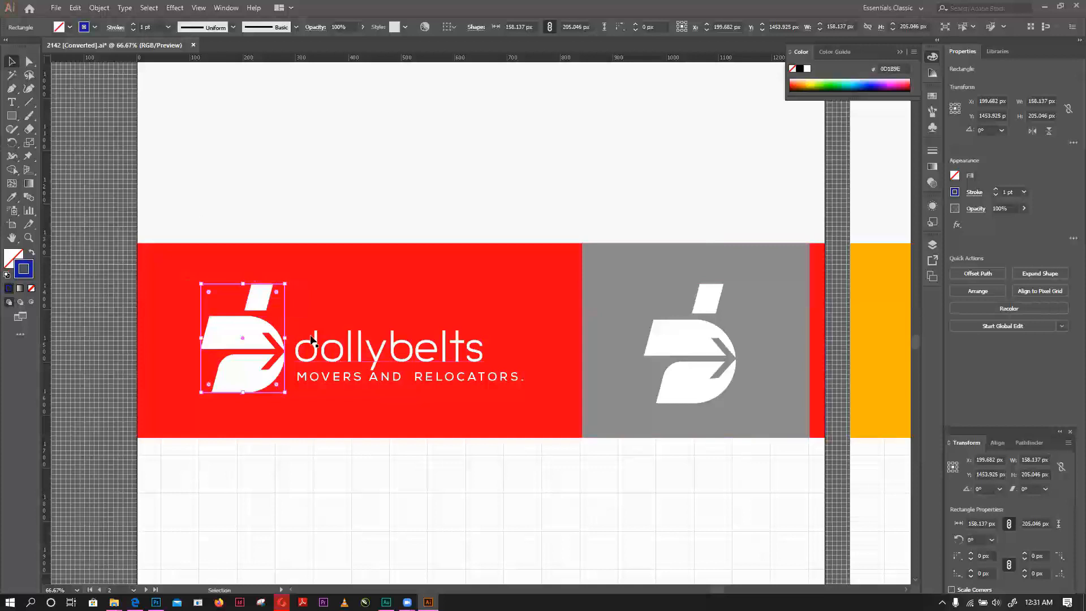
- Stack three small outlined boxes, each about 58 px wide, against the icon's right edge and extend them over its full height
drag(285, 305, 306, 348)
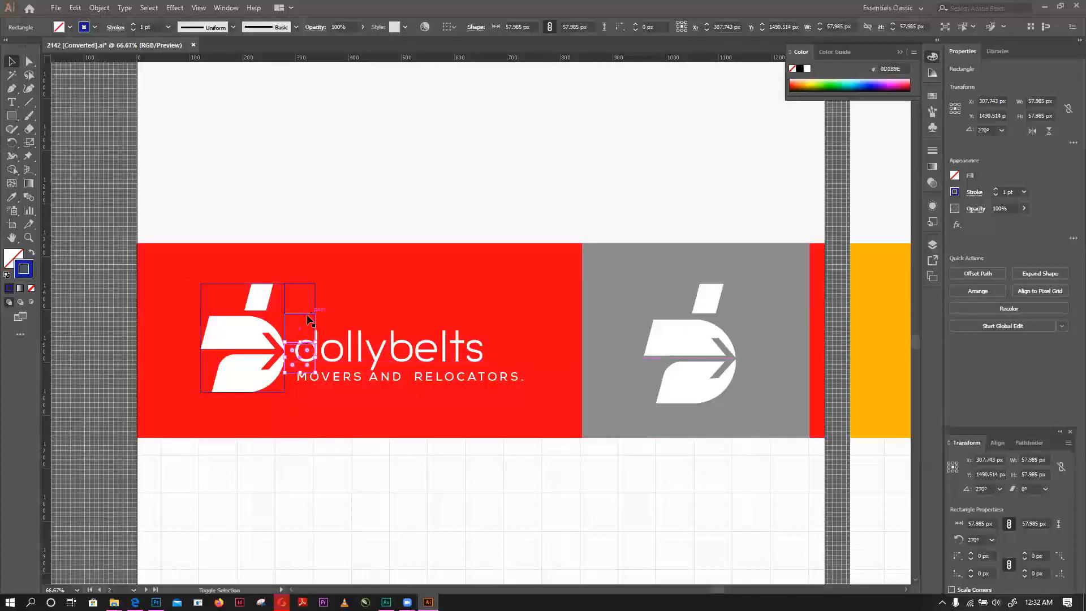
shift+click(307, 314)
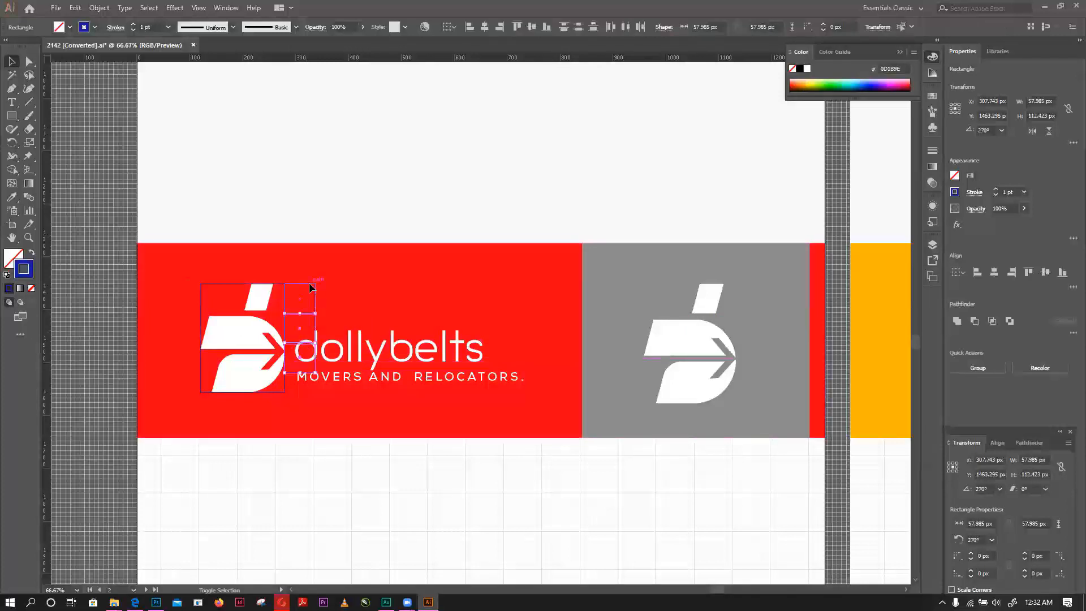
shift+click(311, 284)
drag(300, 373, 304, 394)
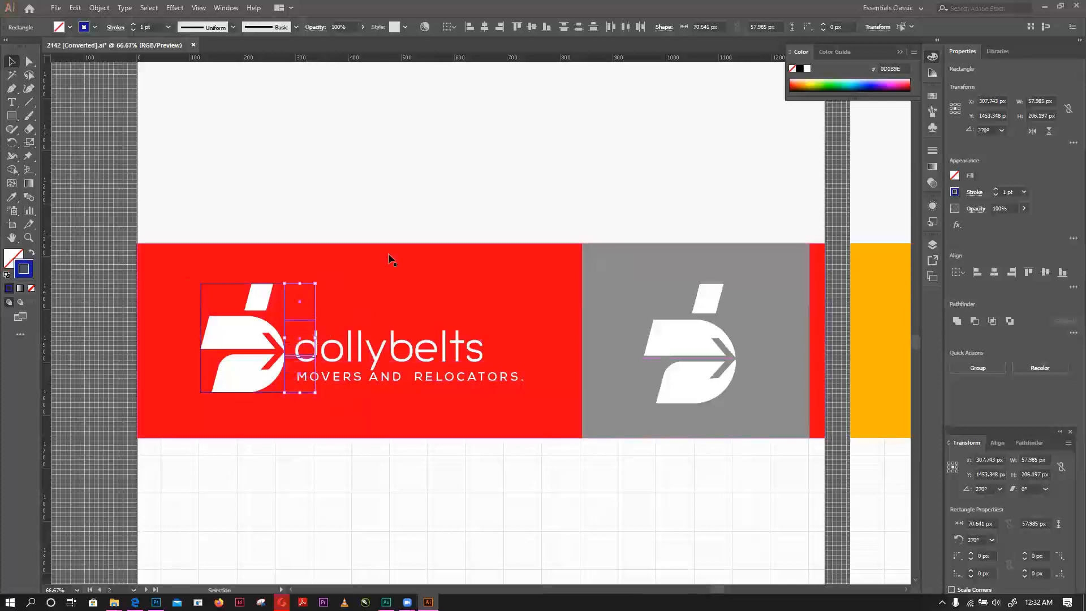
click(363, 201)
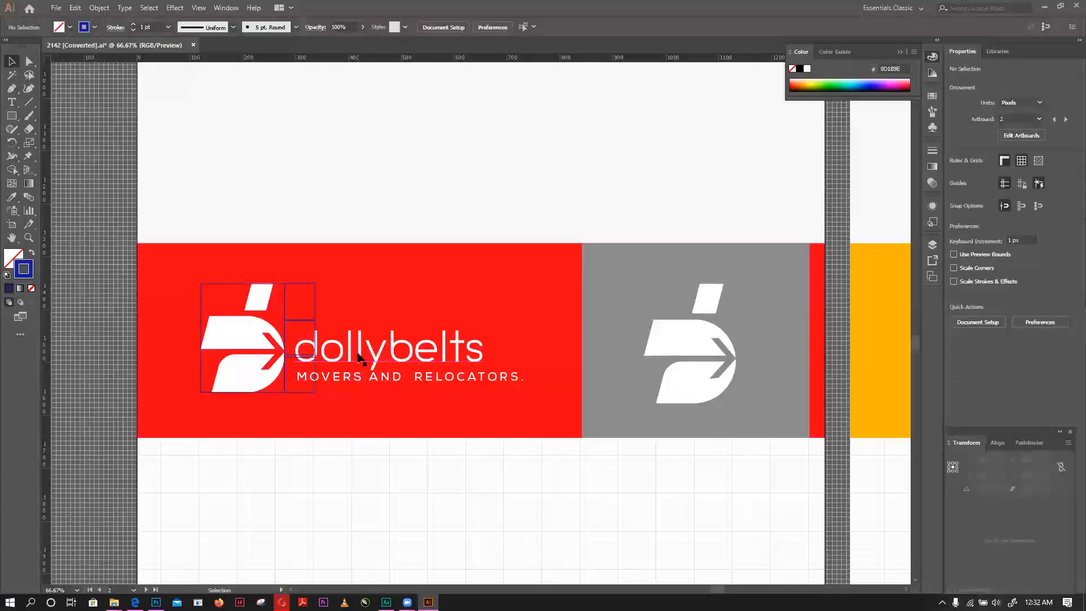
- Try the banner's wordmark and tagline lower, at Y about 1507 px, and near the icon's top, at Y about 1391 px
click(382, 379)
mouse_move(392, 351)
mouse_down()
mouse_move(394, 334)
mouse_move(380, 333)
mouse_move(385, 360)
mouse_up()
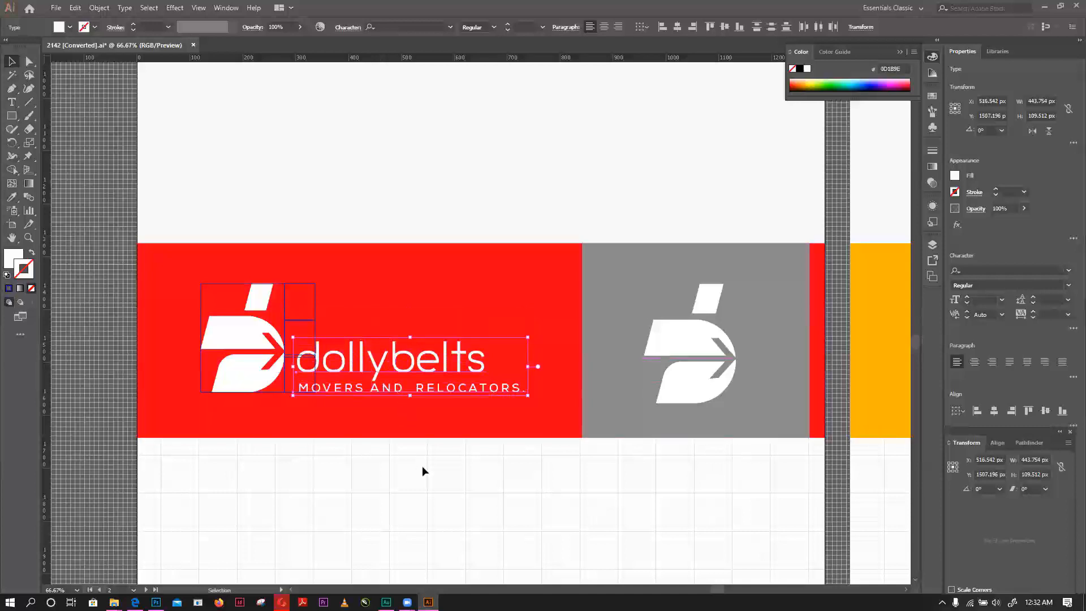
drag(425, 363, 422, 303)
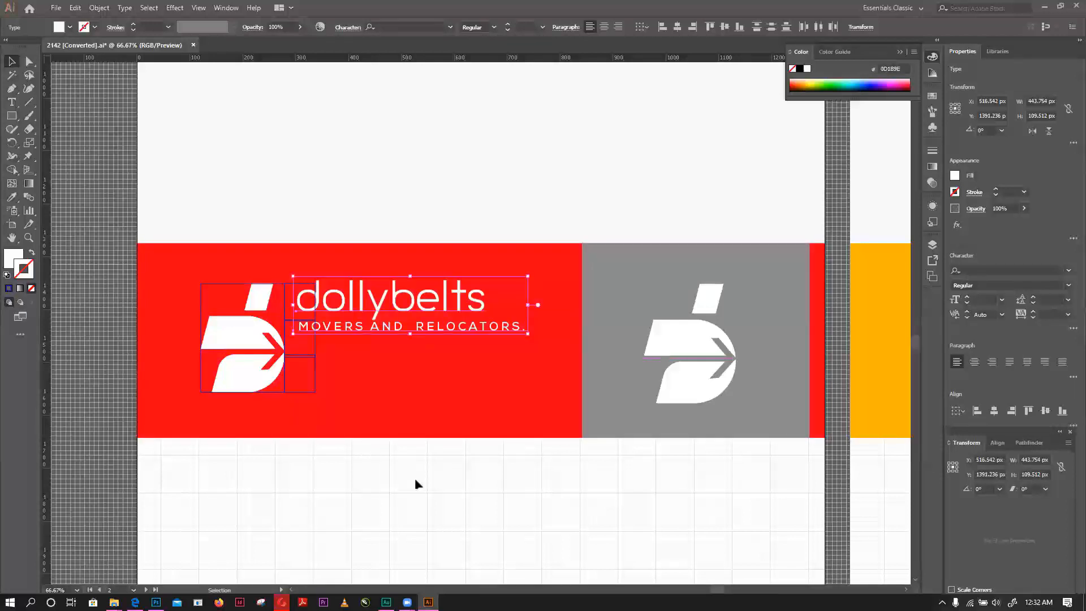
key(ctrl+z)
mouse_move(396, 353)
mouse_down()
mouse_move(396, 331)
mouse_move(399, 359)
mouse_up()
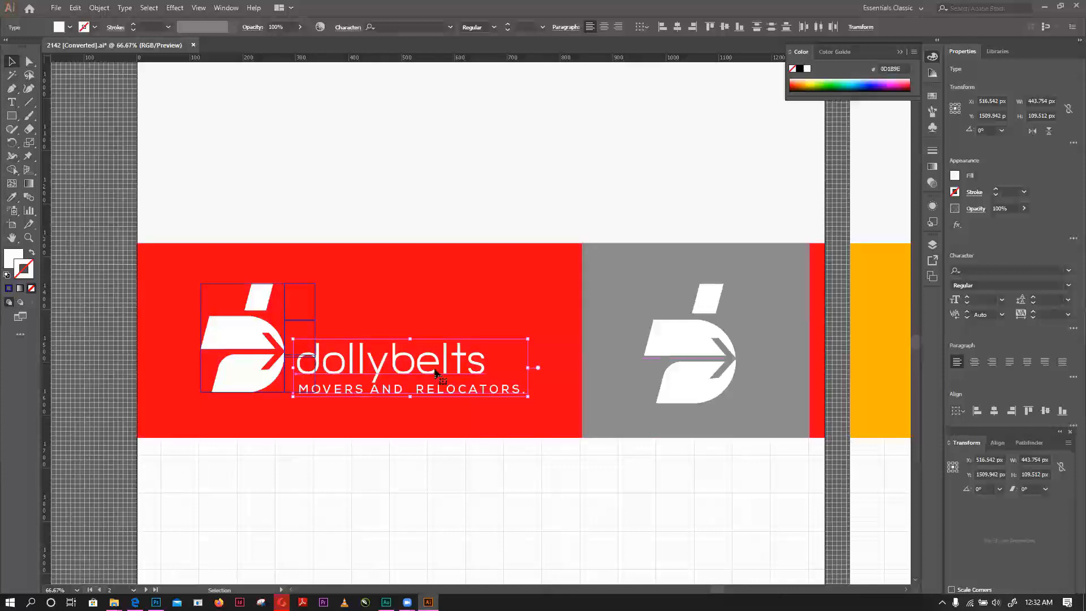
- Undo the banner text moves and the small boxes beside the icon, back to the single rectangle around the icon
key(ctrl+z)
key(ctrl+z)
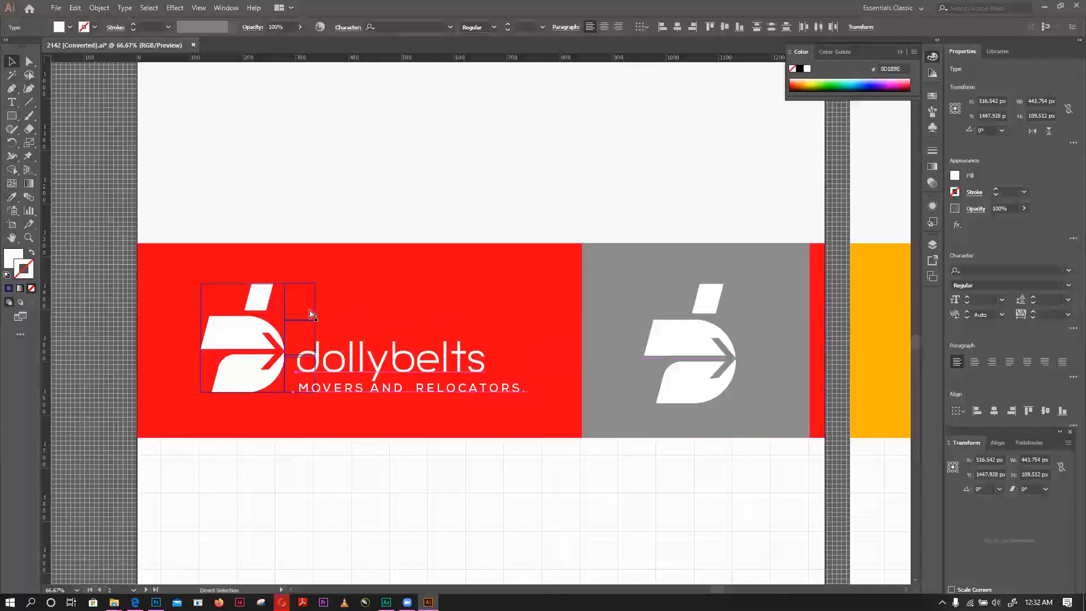
key(ctrl+z)
key(ctrl+z)
key(ctrl+z)
key(ctrl+z)
key(ctrl+z)
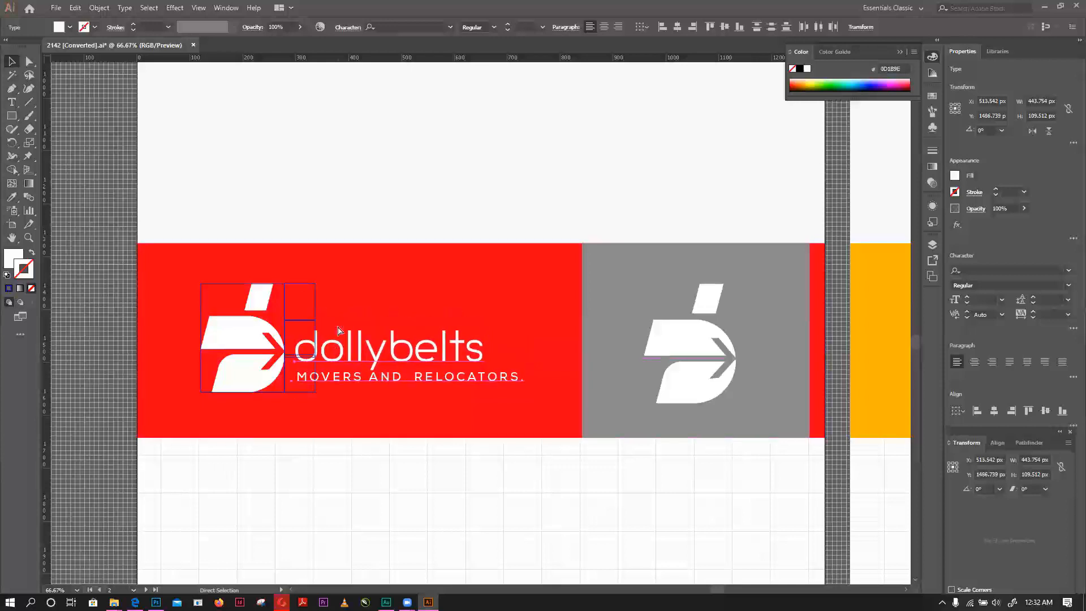
key(ctrl+z)
key(ctrl+z)
key(ctrl+z)
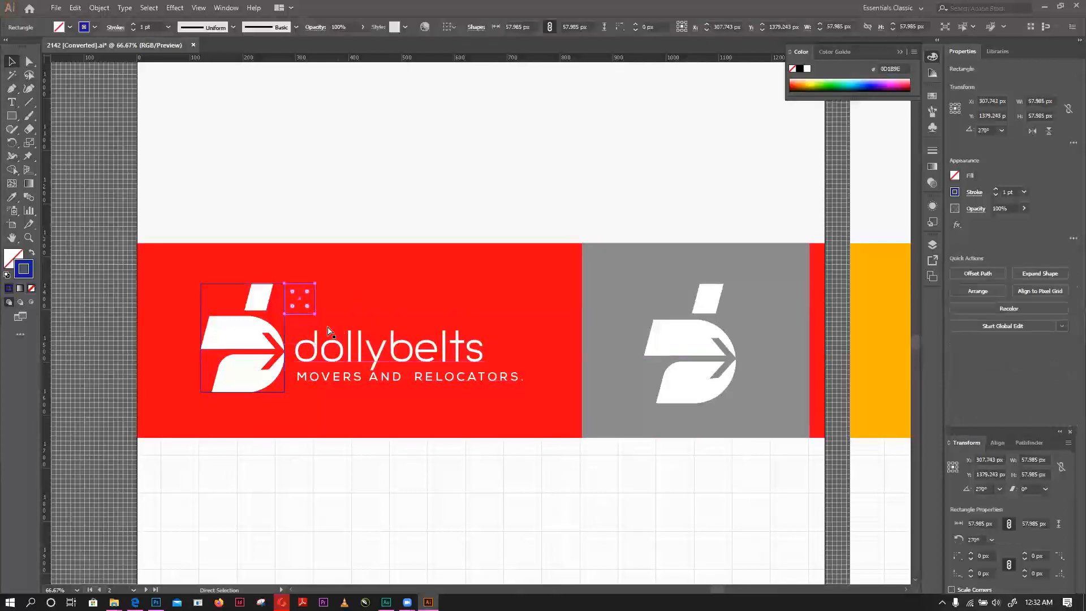
key(ctrl+z)
key(ctrl+z)
key(ctrl+z)
key(ctrl+z)
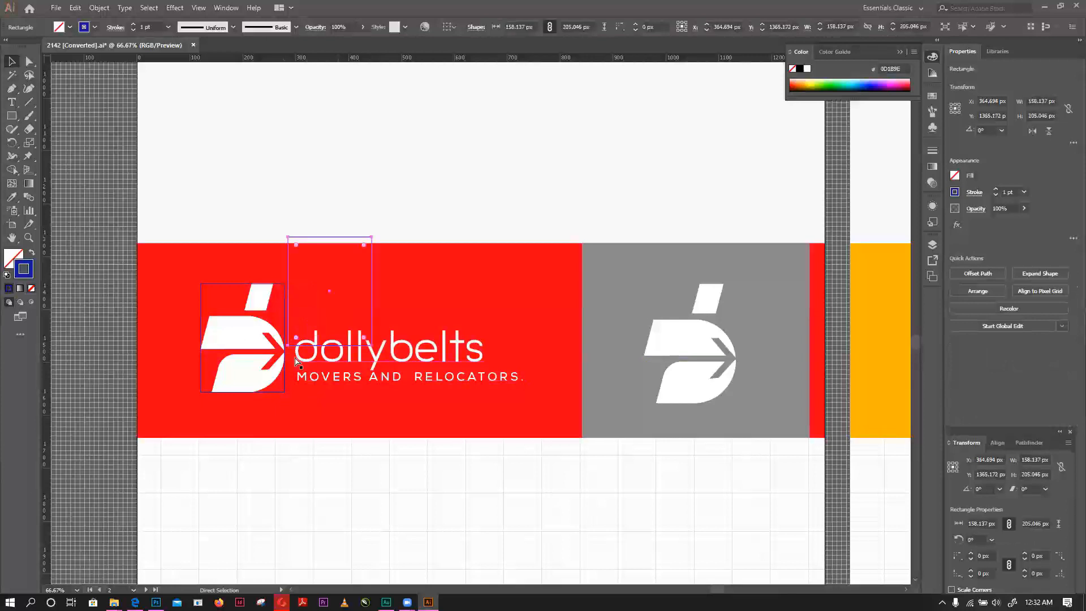
key(v)
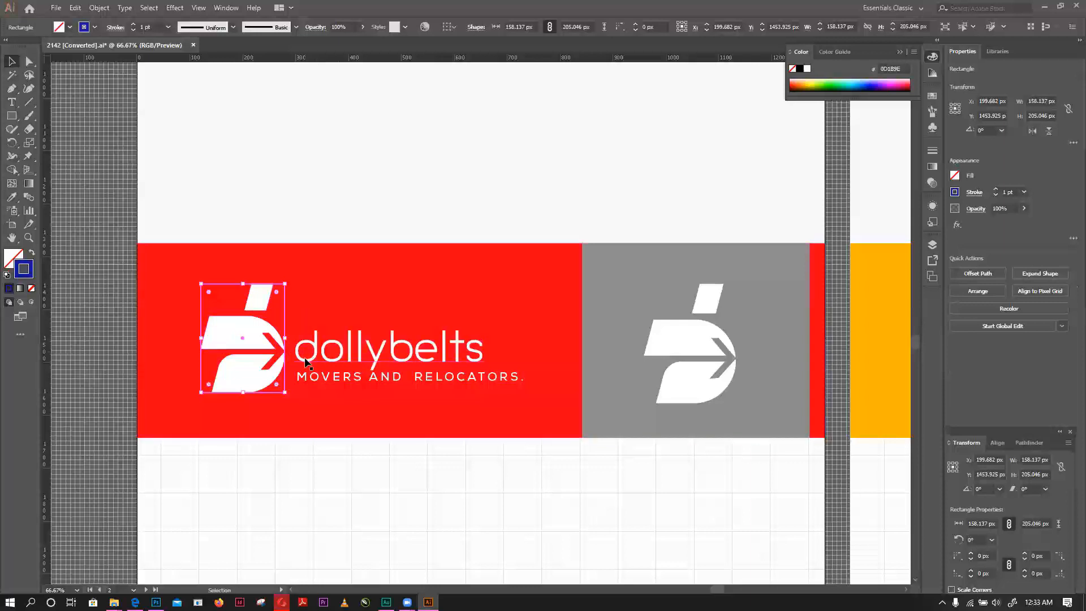
- Delete the blue-outlined rectangle around the icon in the red banner
click(361, 377)
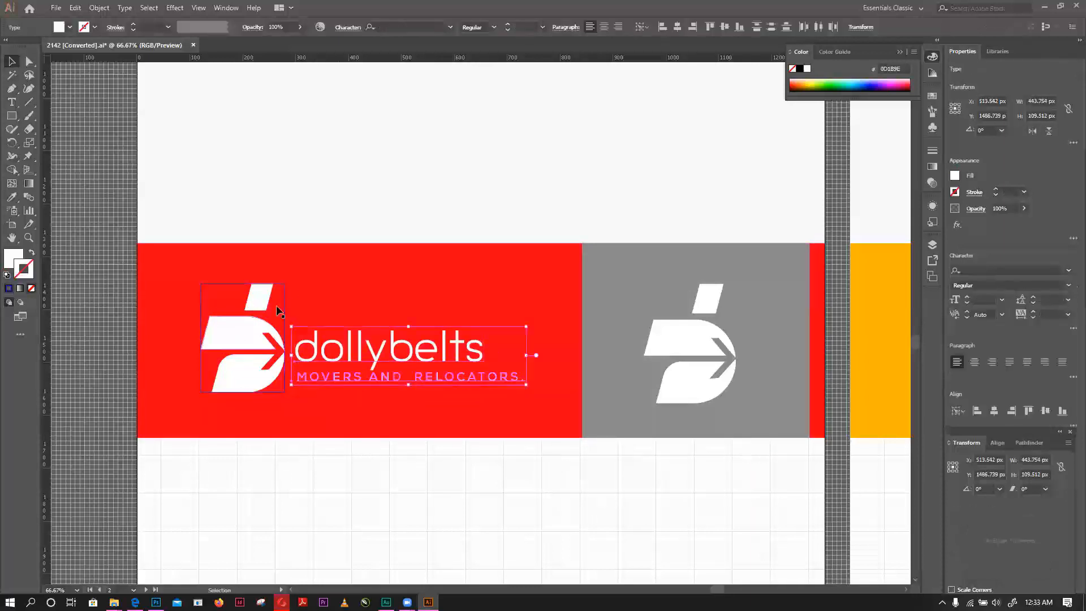
click(284, 285)
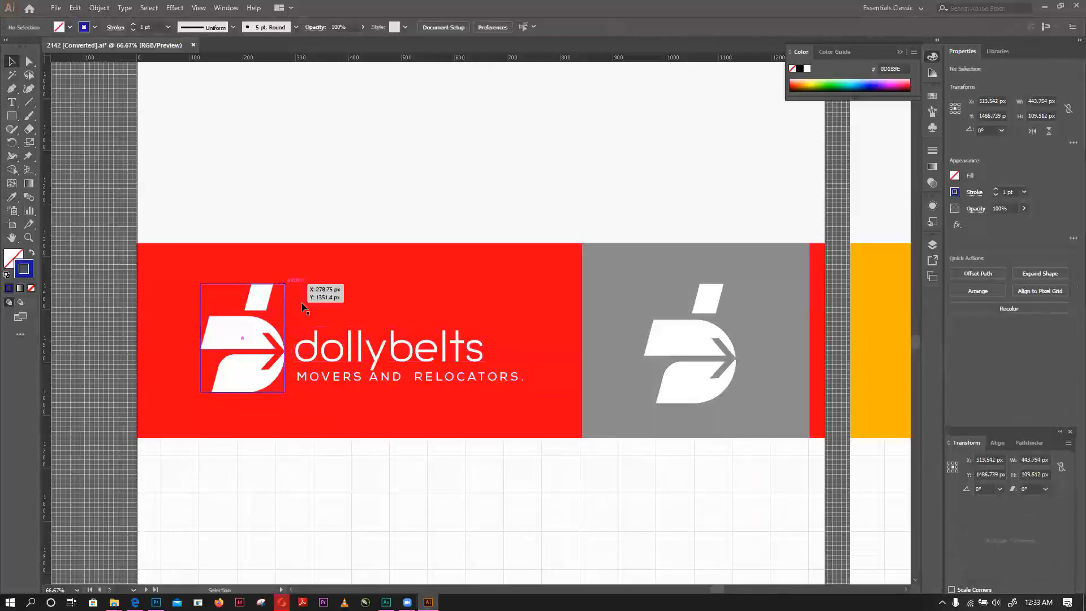
key(Delete)
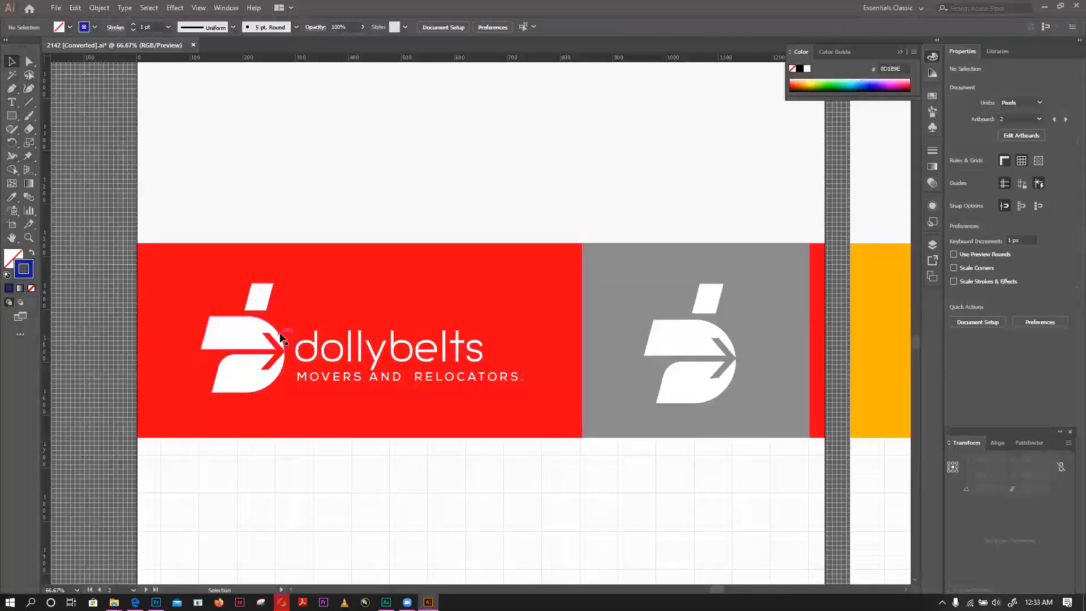
- Undo the earlier box, guide and text edits, back to the repositioning of the red icon copy beside the artboard
scroll(569, 347, up, 3)
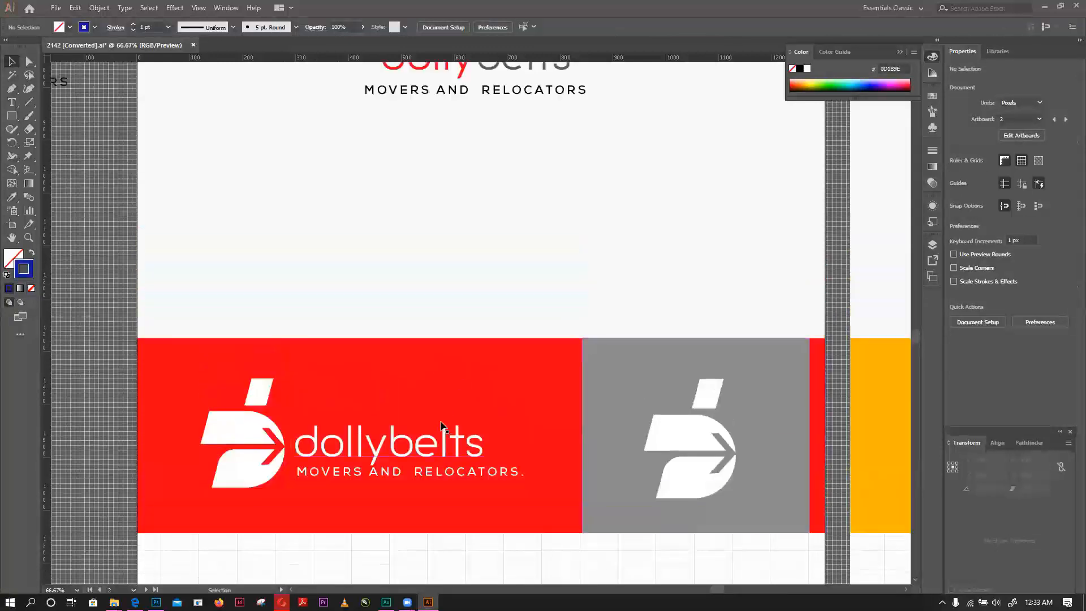
key(ctrl+z)
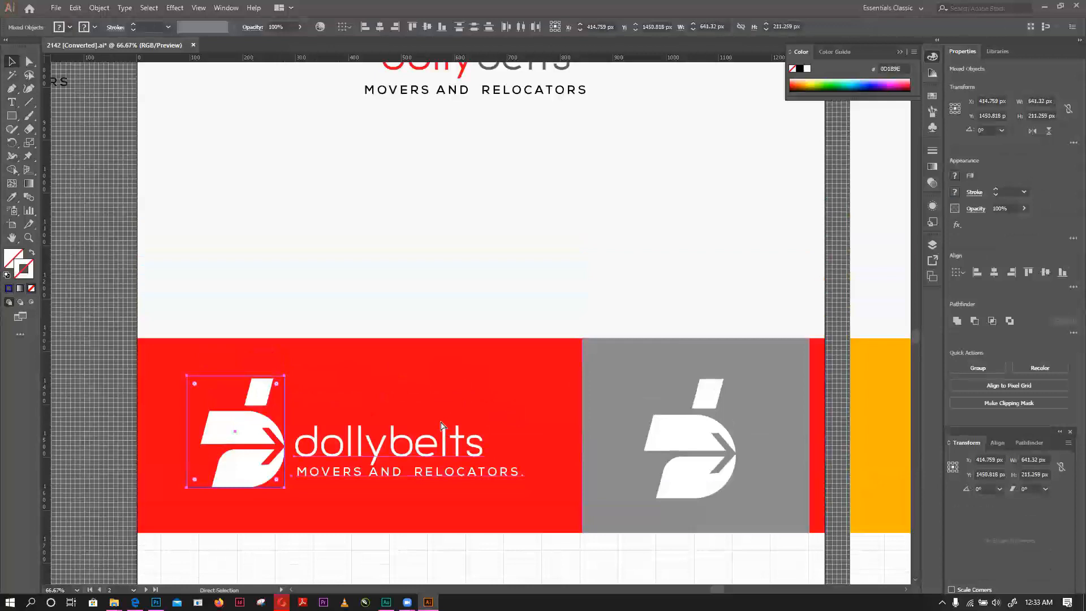
key(ctrl+z)
key(ctrl+z)
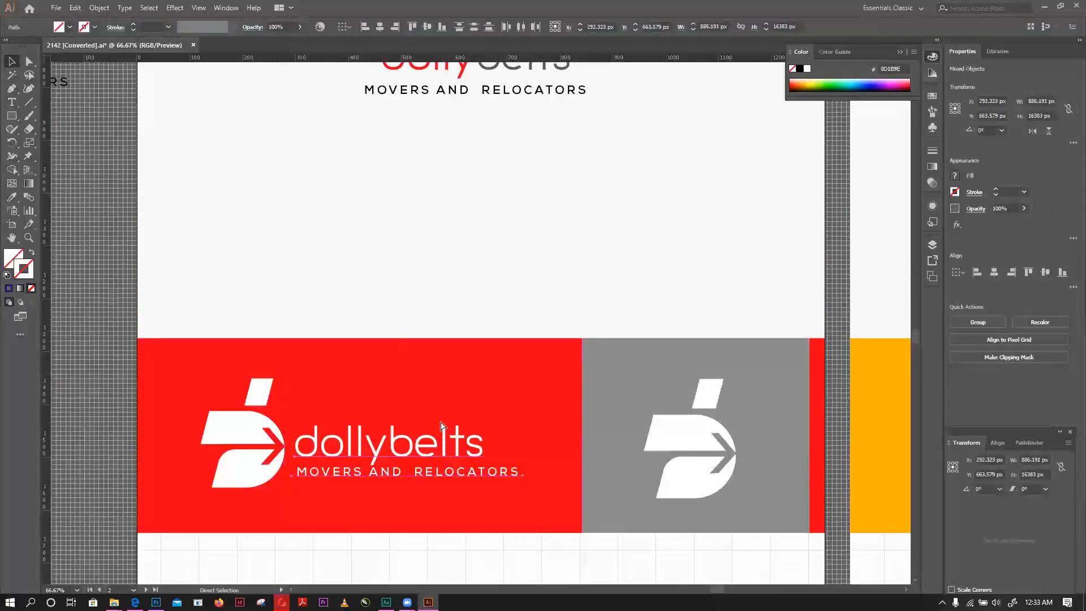
key(ctrl+z)
key(ctrl+z)
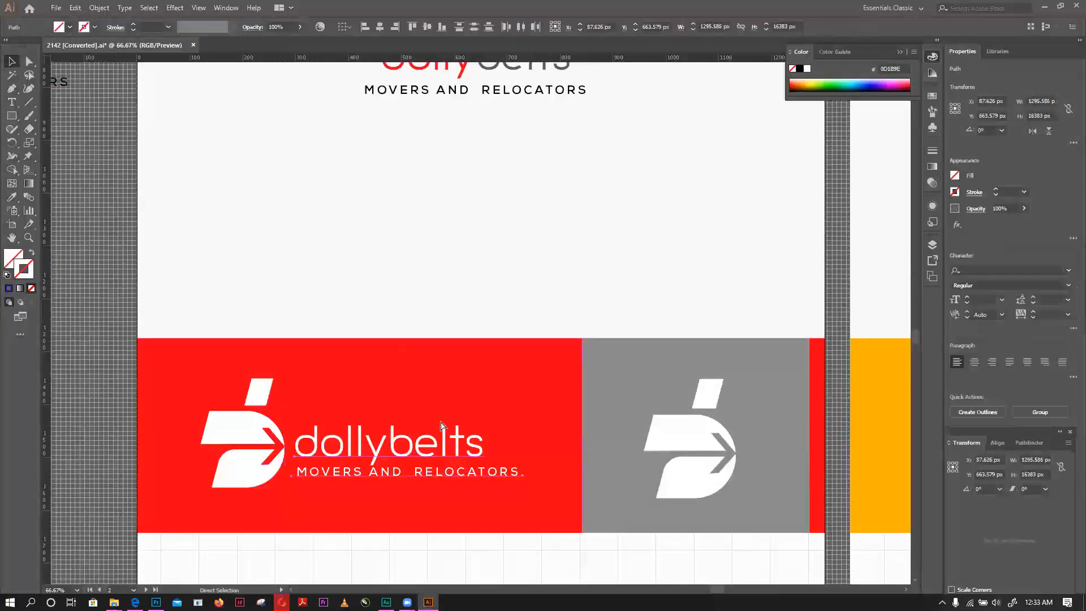
key(ctrl+z)
key(ctrl+z)
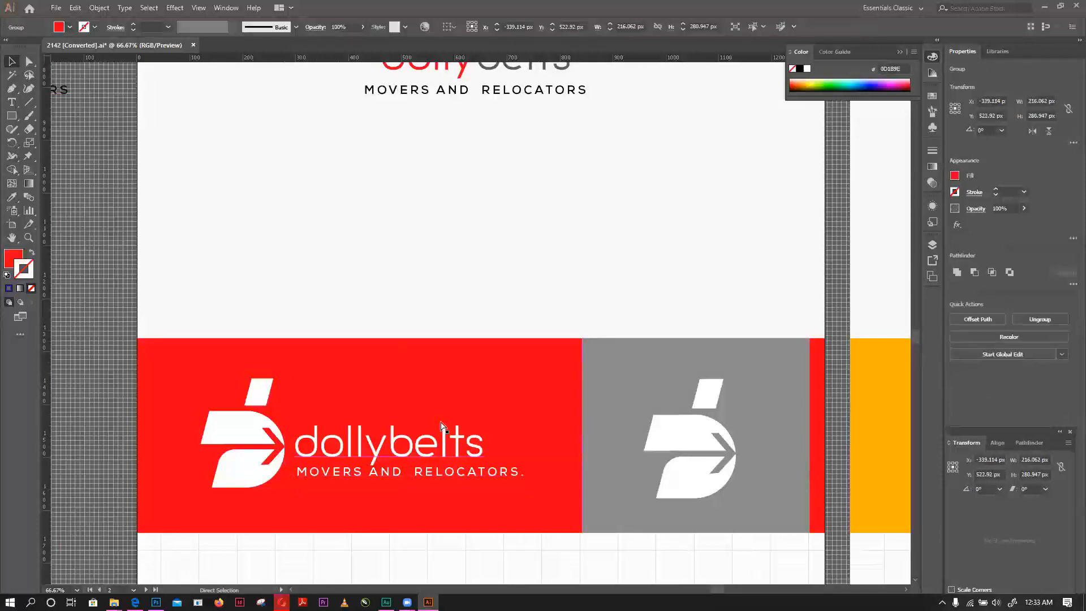
key(ctrl+z)
- Bring the red logo copy and both concept artboards into view and clear the selection
scroll(441, 402, down, 1)
scroll(474, 372, down, 1)
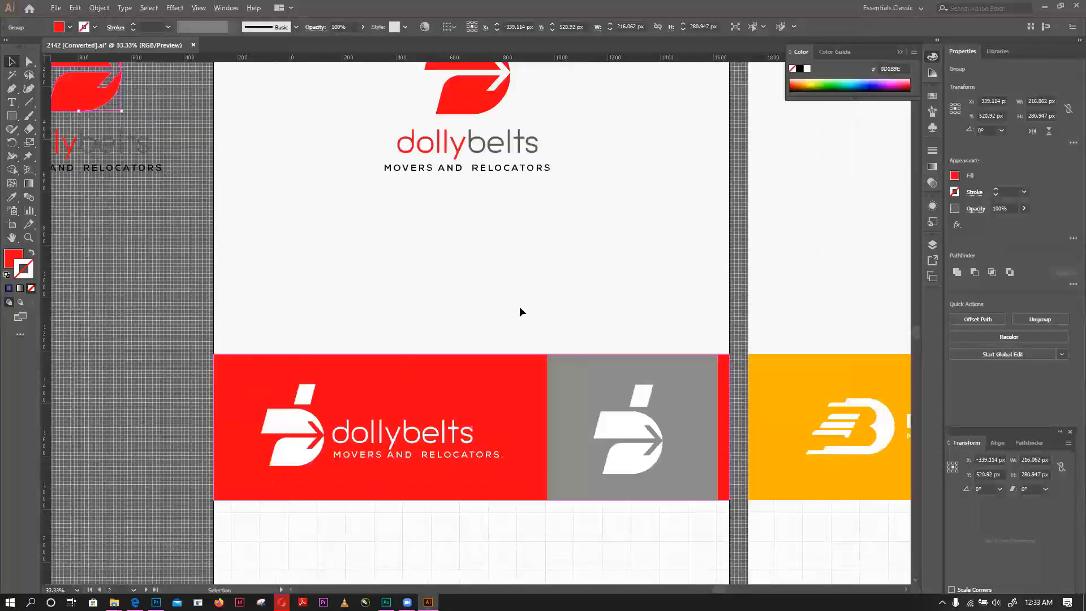
scroll(520, 307, down, 1)
scroll(52, 8, up, 1)
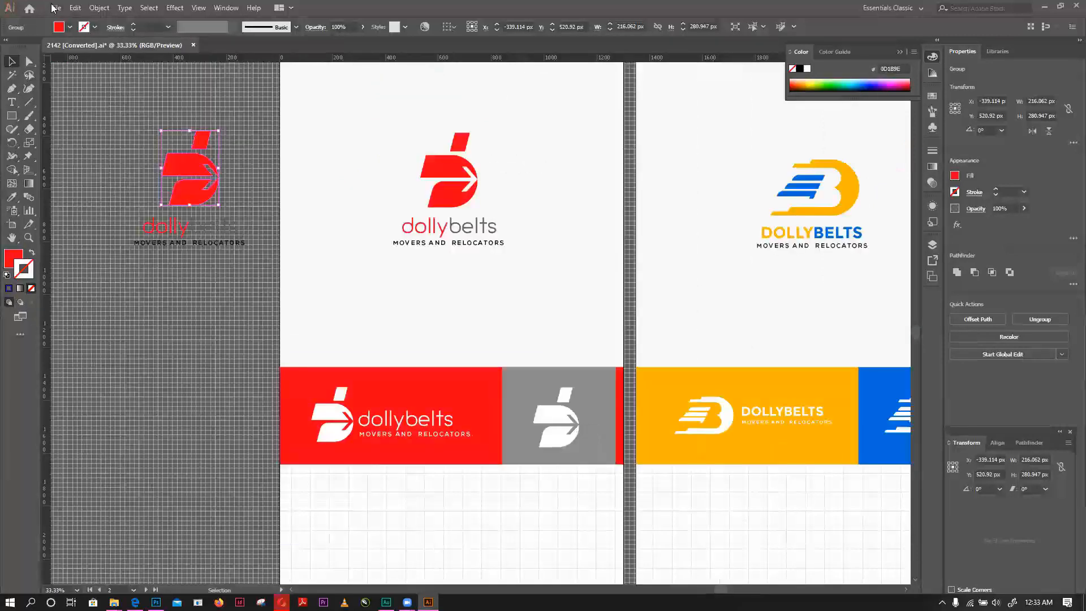
click(54, 7)
mouse_move(99, 8)
click(557, 156)
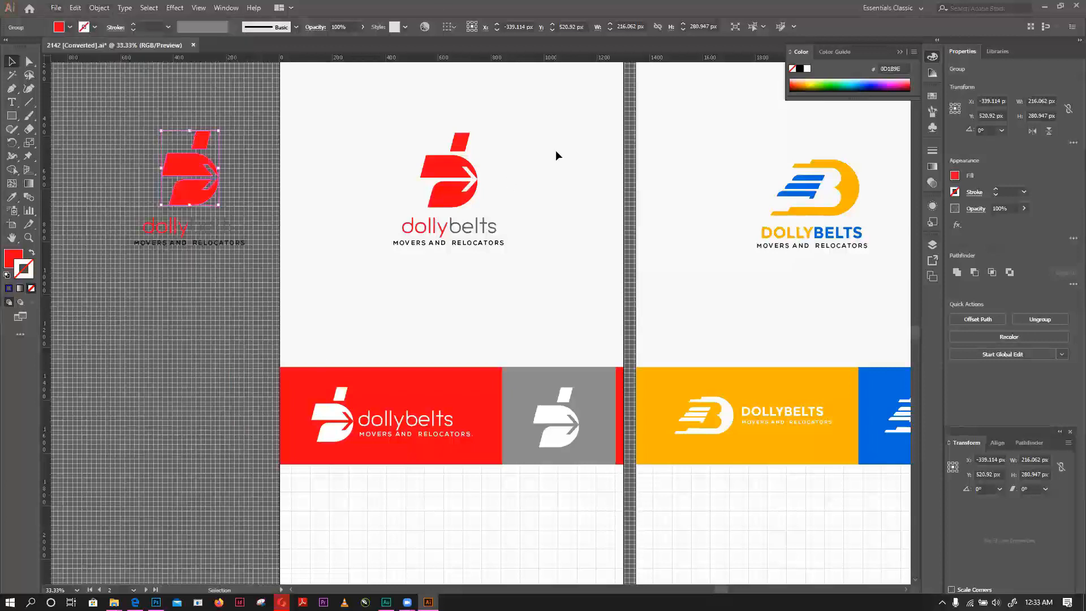
click(556, 182)
scroll(555, 181, up, 3)
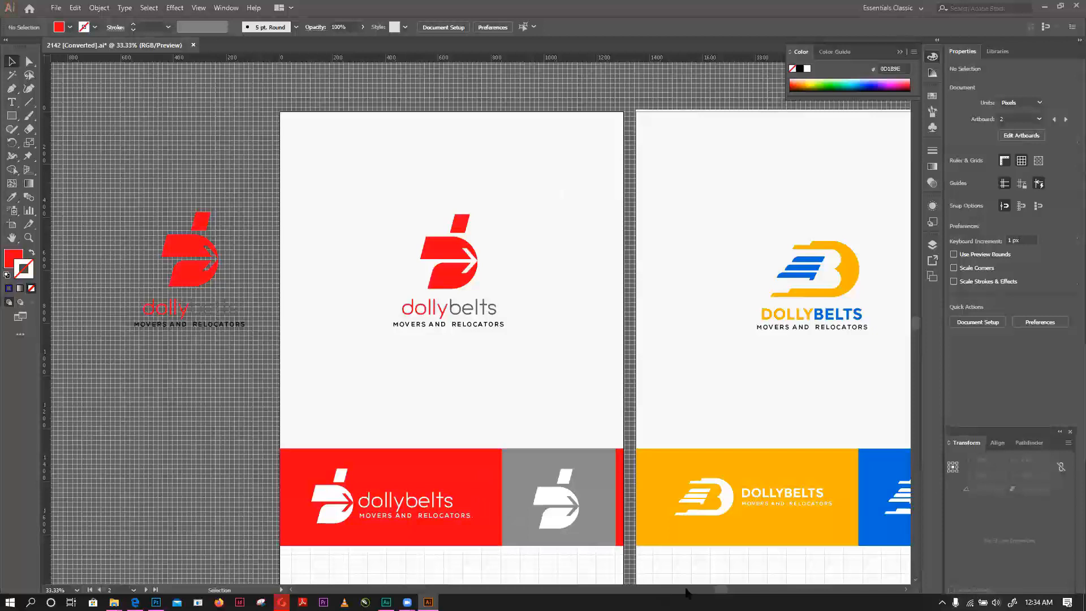
- Compare the red and the yellow-blue Dollybelts concepts side by side, including their stacked logos and banner versions
drag(716, 589, 723, 589)
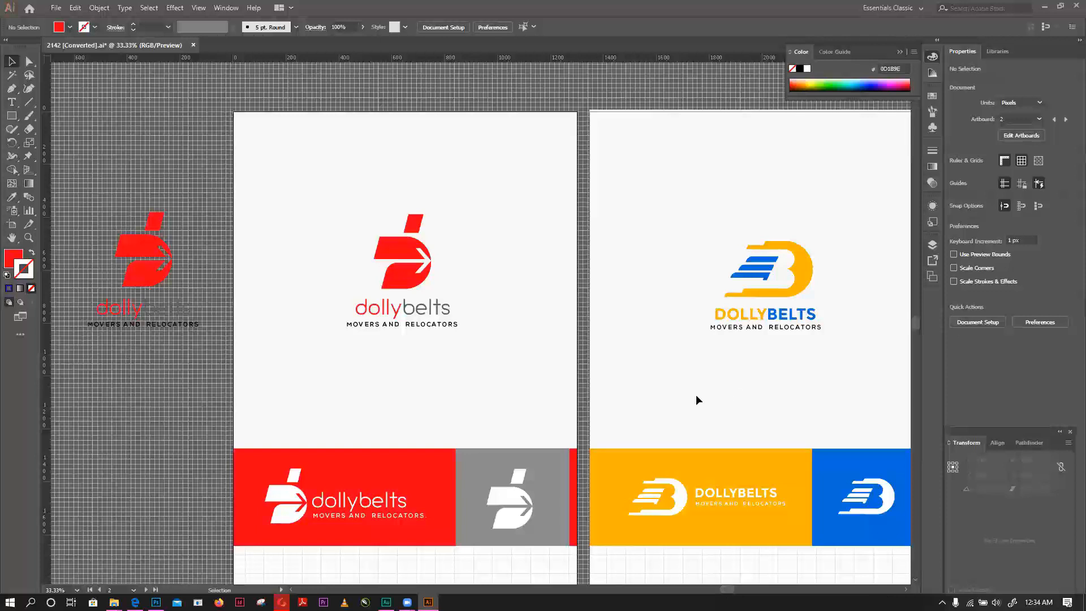
scroll(696, 395, down, 5)
scroll(667, 366, up, 5)
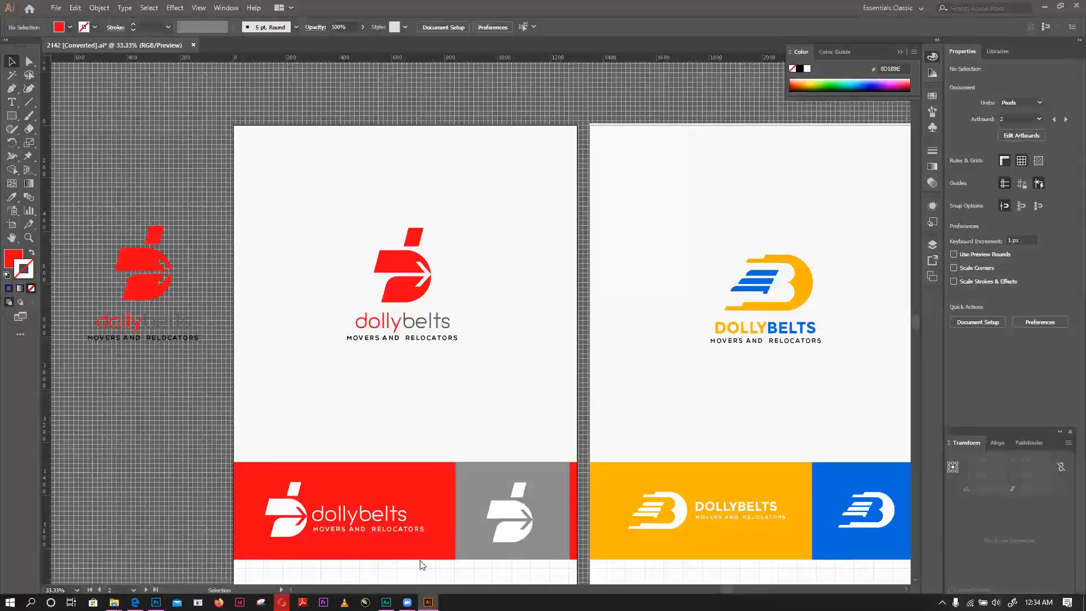
drag(730, 590, 758, 590)
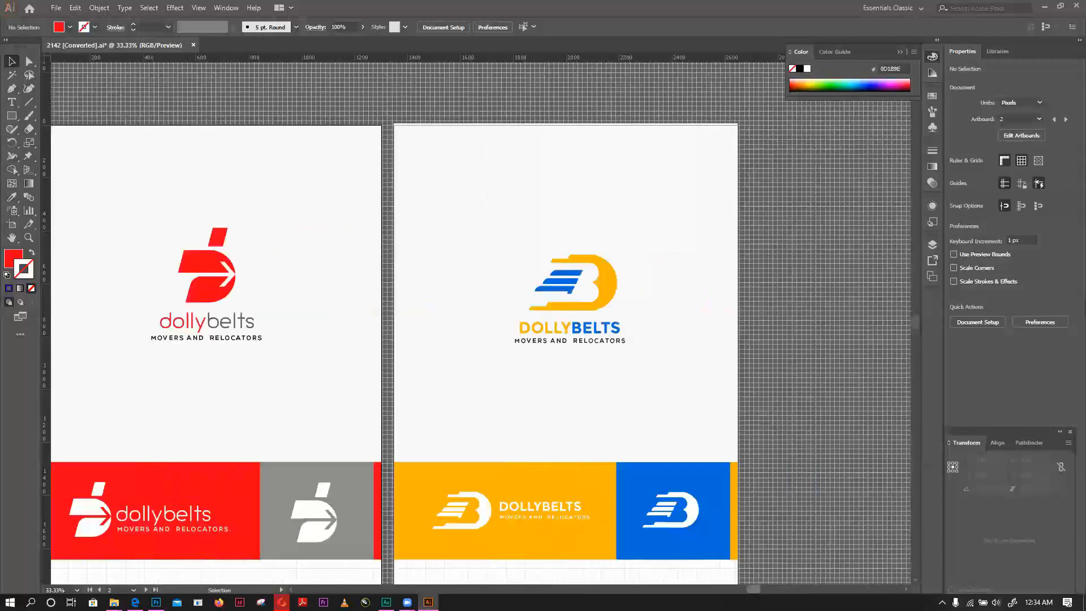
scroll(700, 501, left, 5)
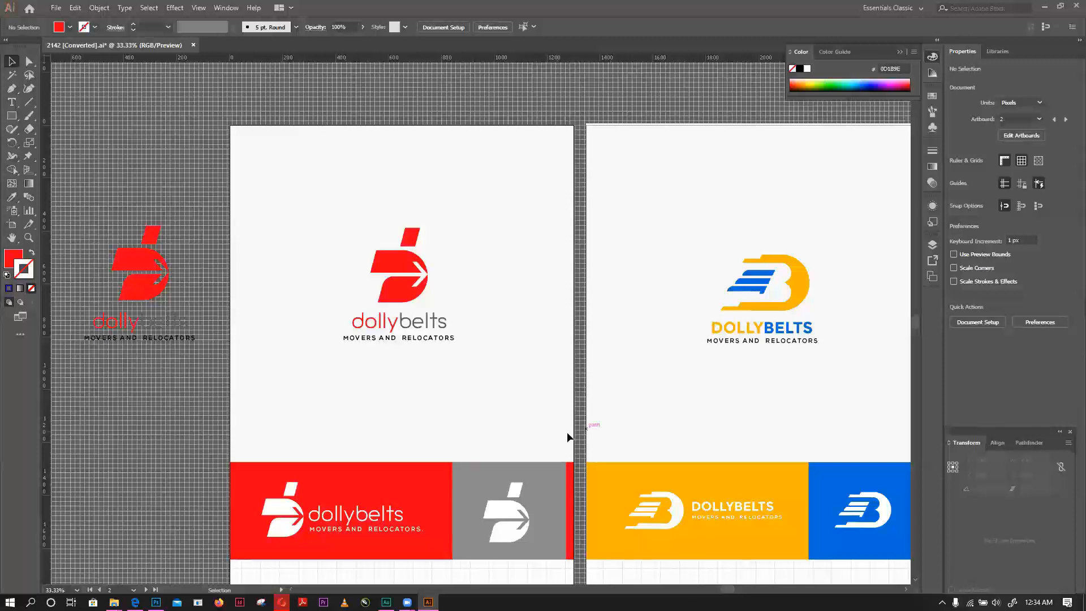
scroll(567, 433, down, 2)
scroll(578, 377, down, 1)
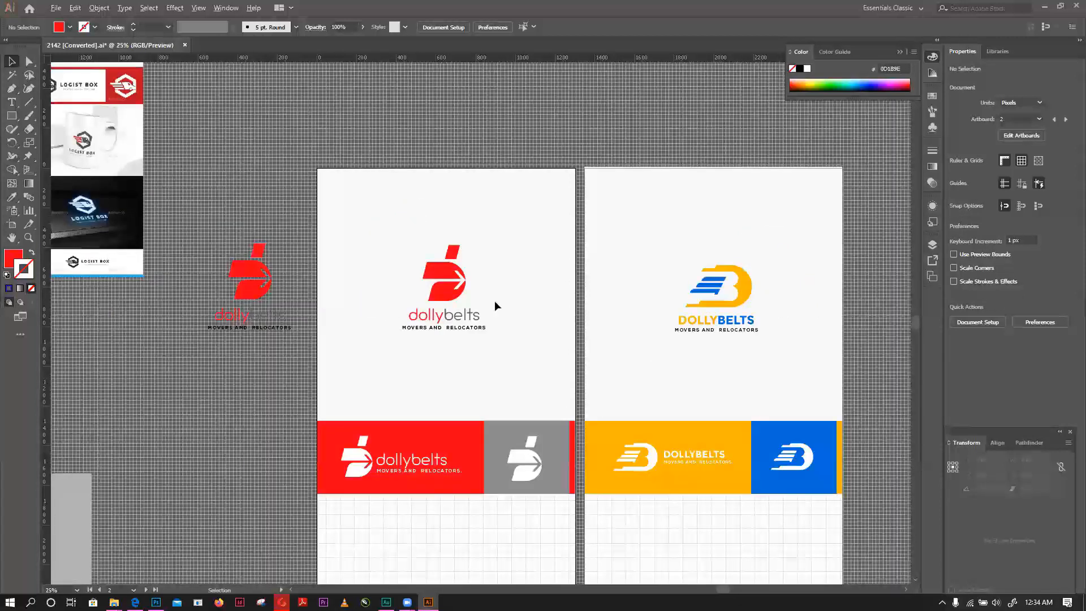
scroll(491, 216, down, 5)
scroll(410, 159, up, 1)
scroll(450, 120, up, 1)
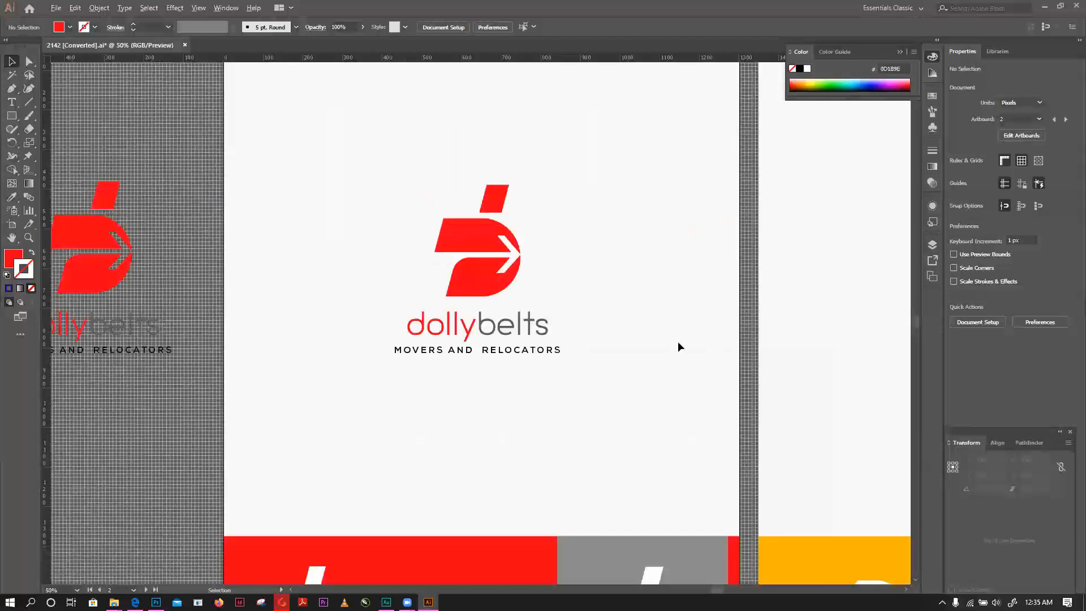
scroll(679, 343, down, 1)
scroll(546, 323, down, 2)
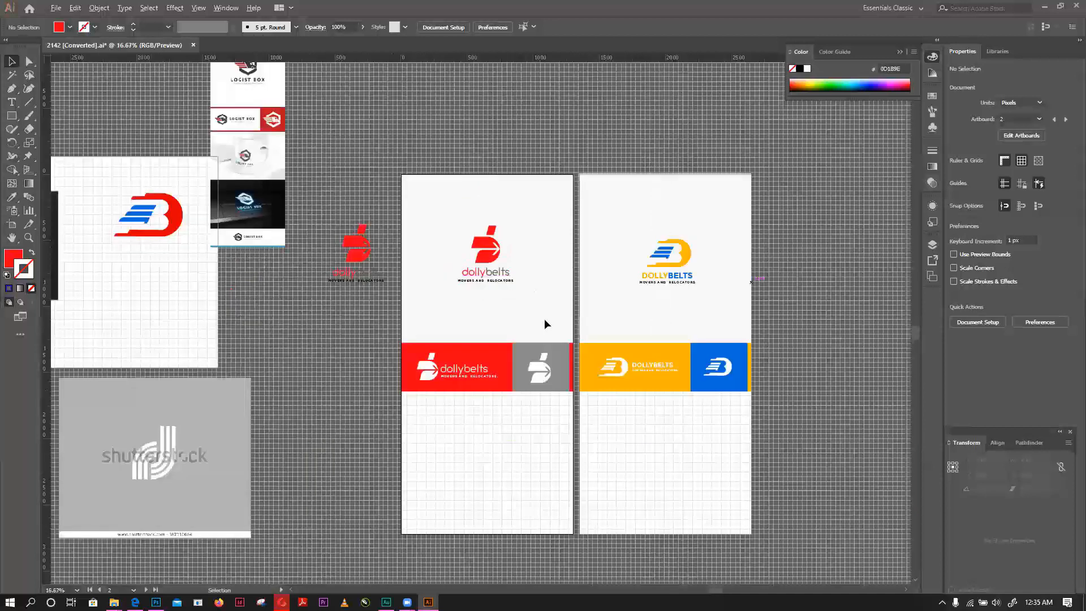
scroll(546, 324, up, 1)
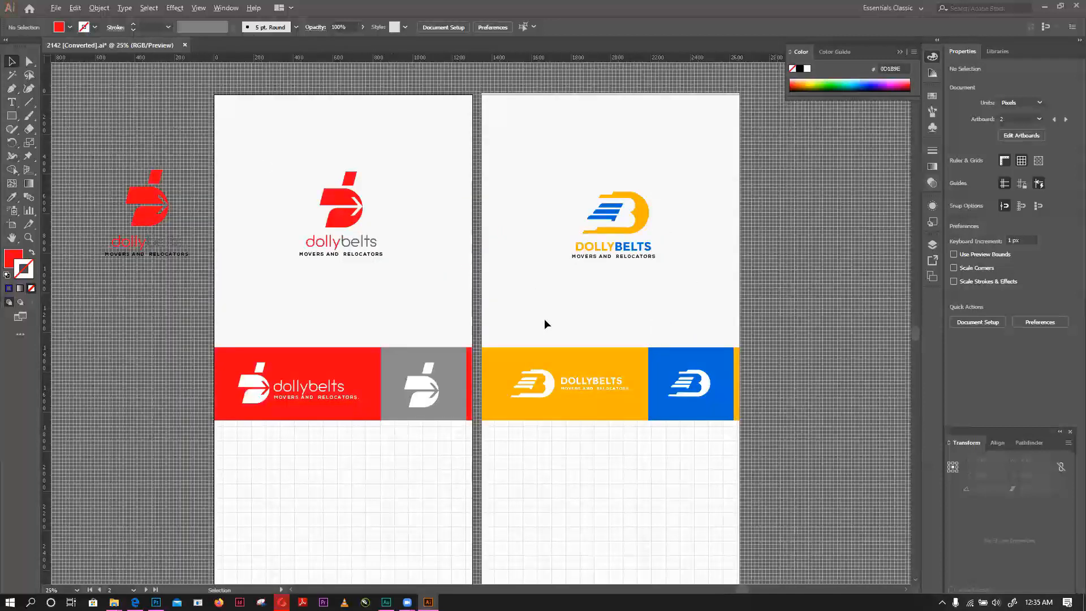
scroll(546, 323, down, 1)
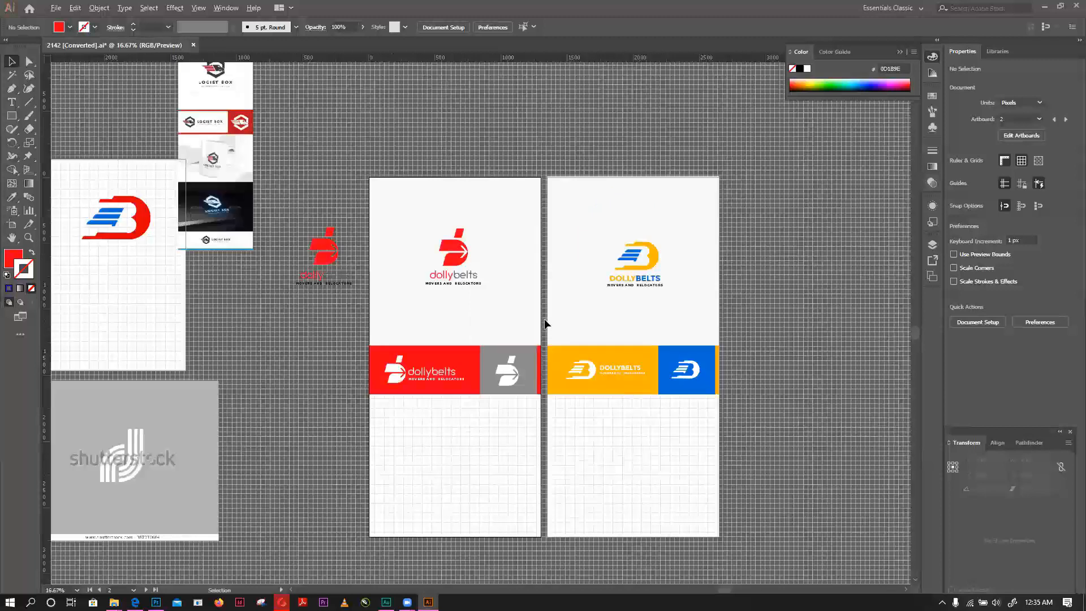
scroll(546, 324, up, 1)
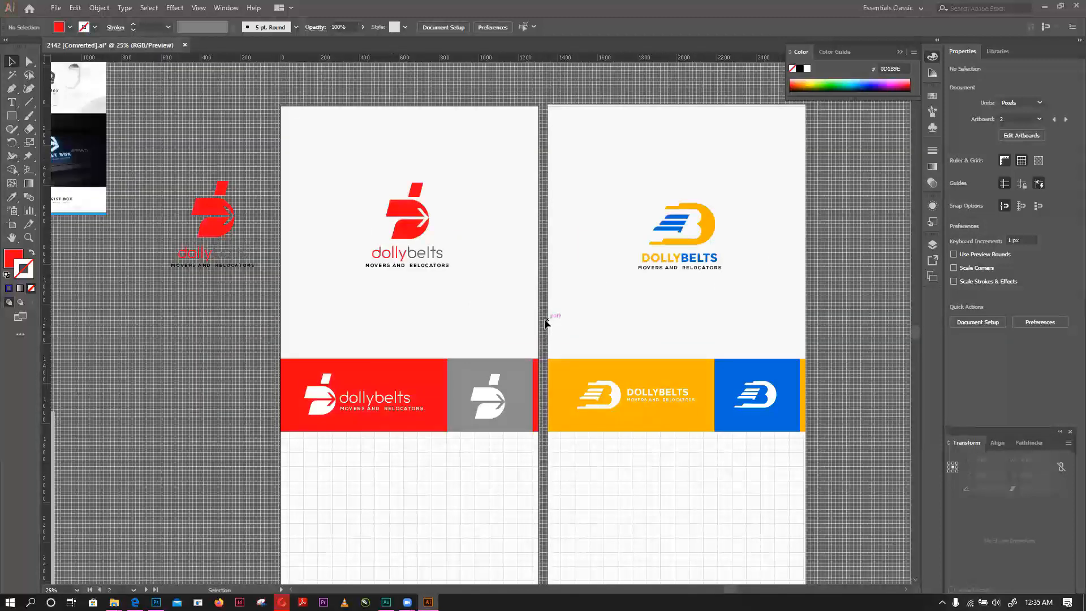
click(409, 418)
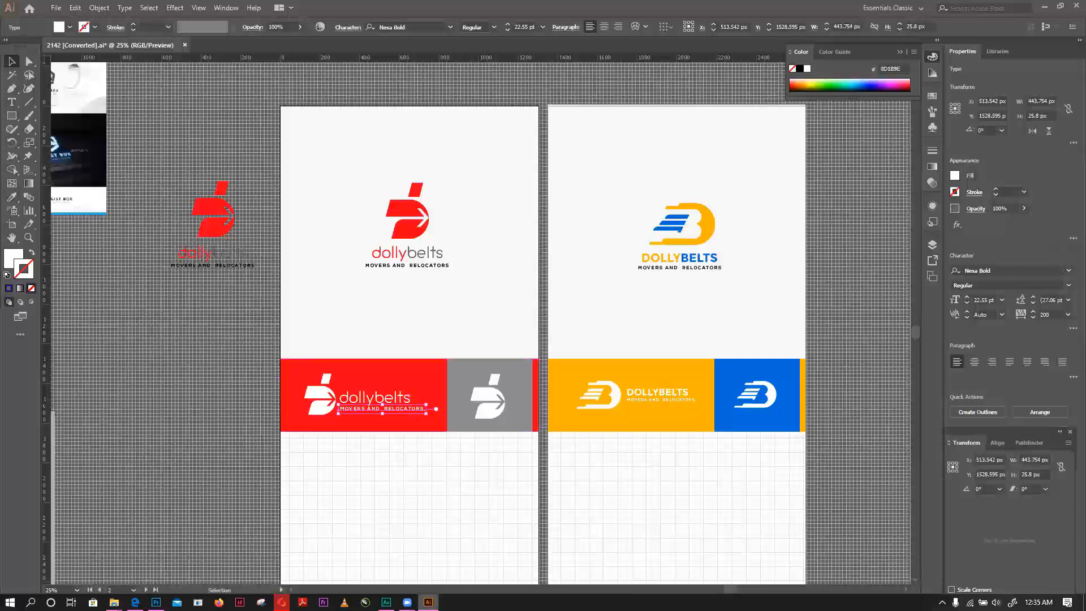
mouse_move(407, 601)
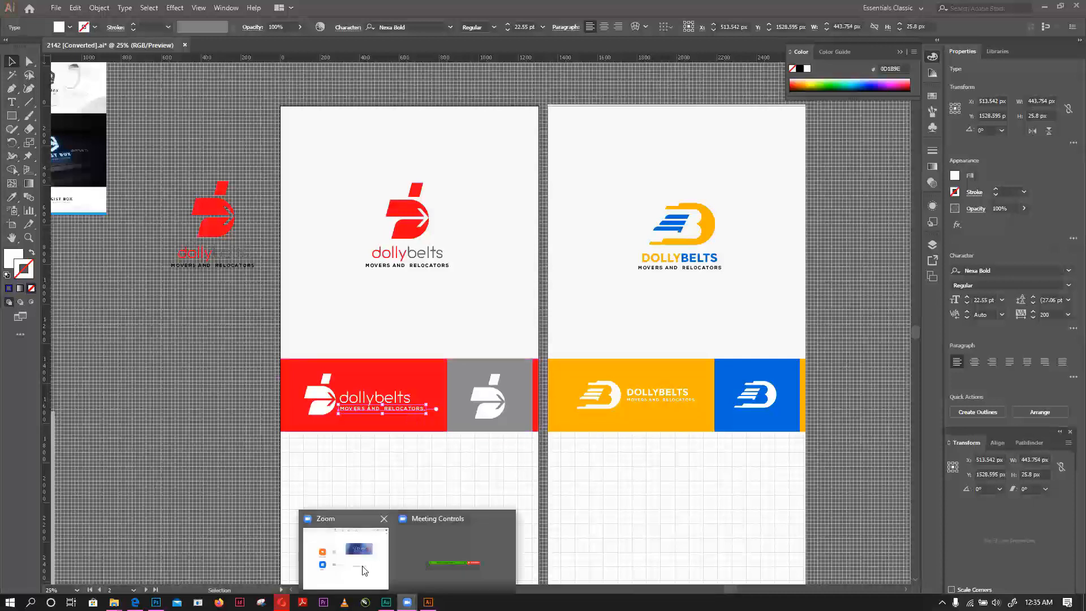
mouse_move(422, 539)
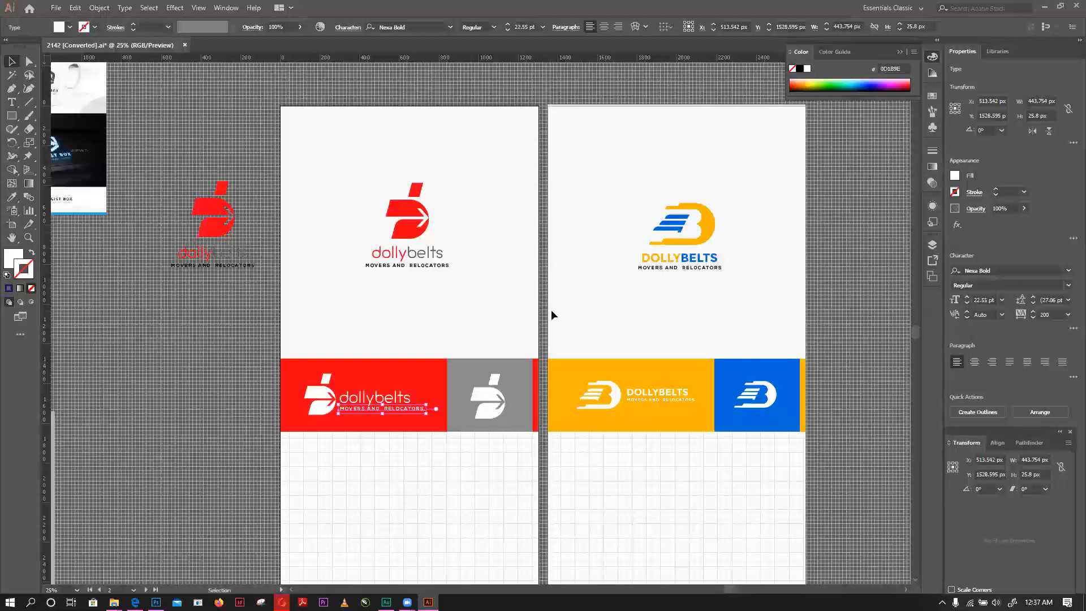
- Dismiss the Internet Download Manager warning, open the new document settings and choose the Letter preset for print
click(56, 9)
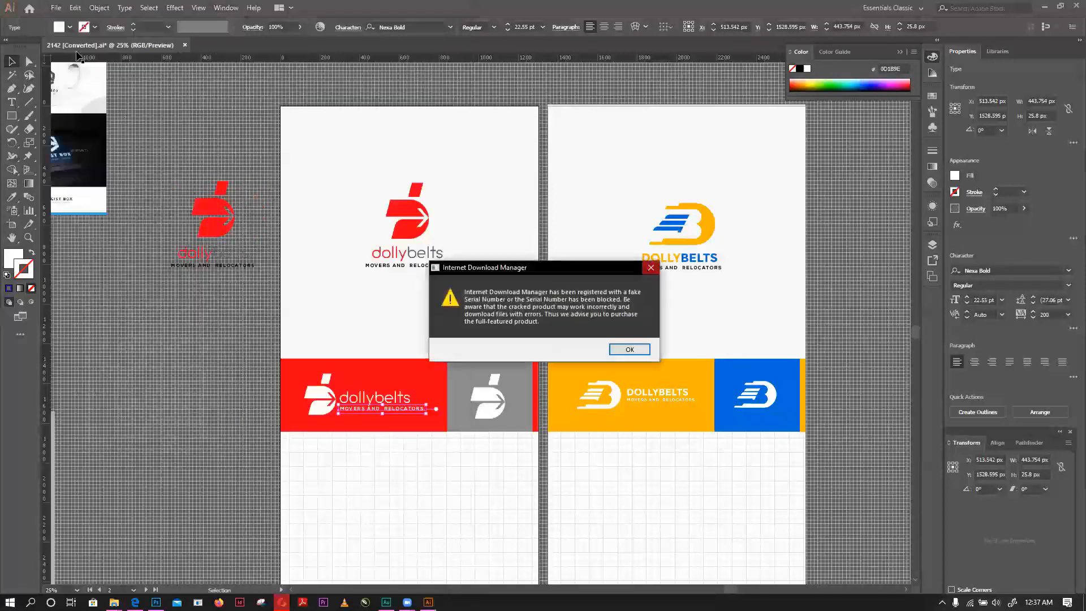
click(648, 268)
click(56, 8)
click(69, 20)
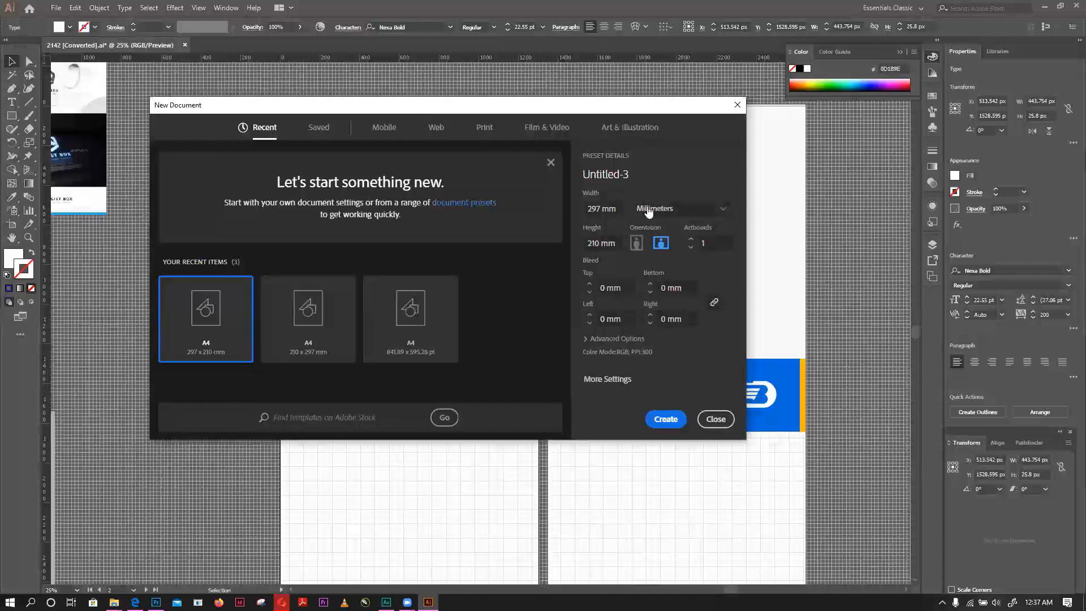
click(485, 129)
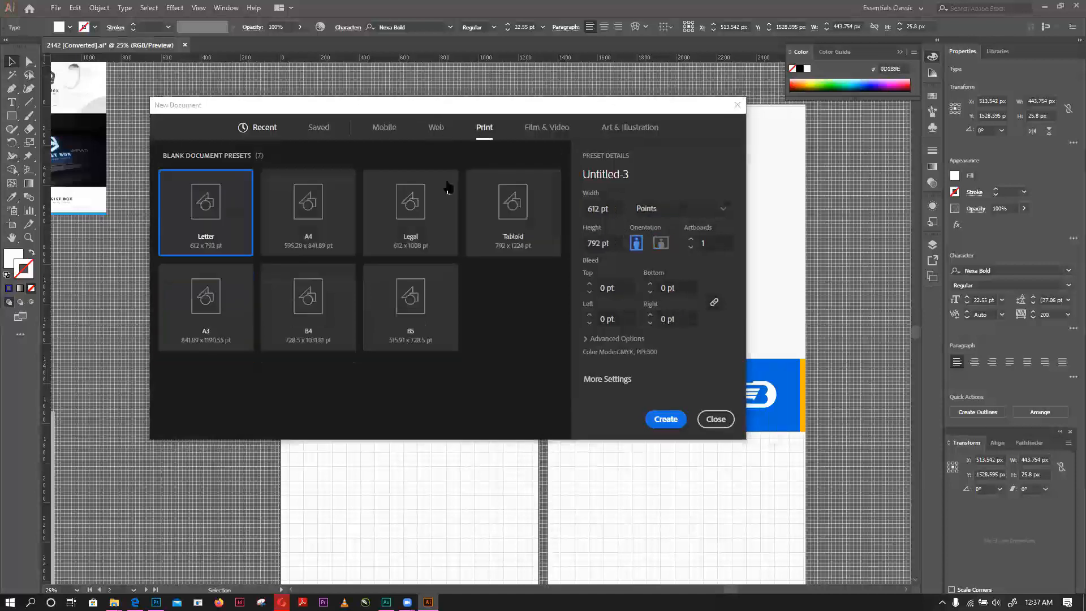
click(315, 211)
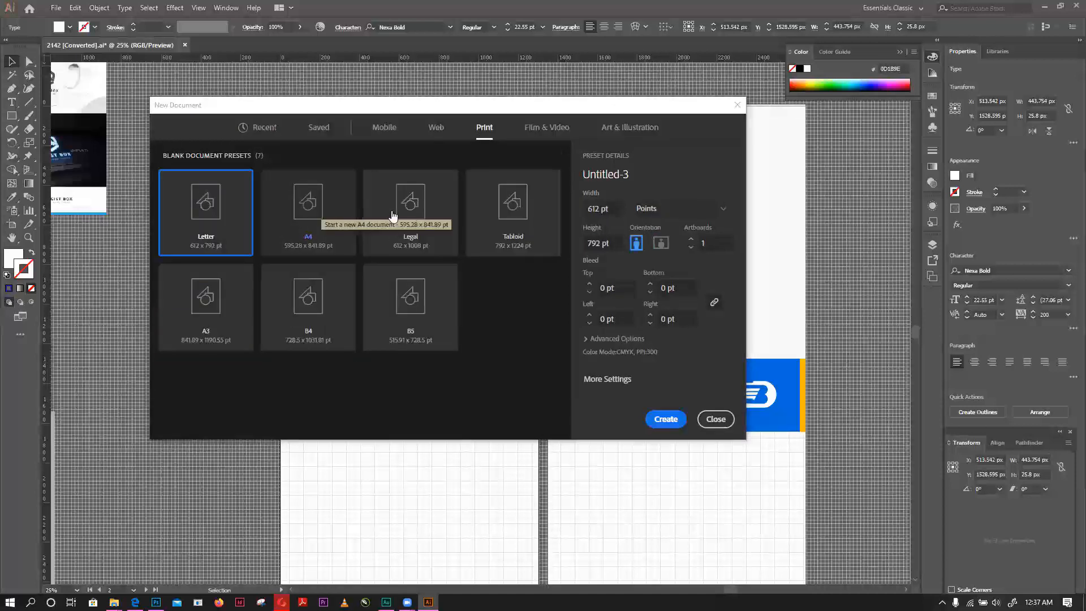
click(225, 211)
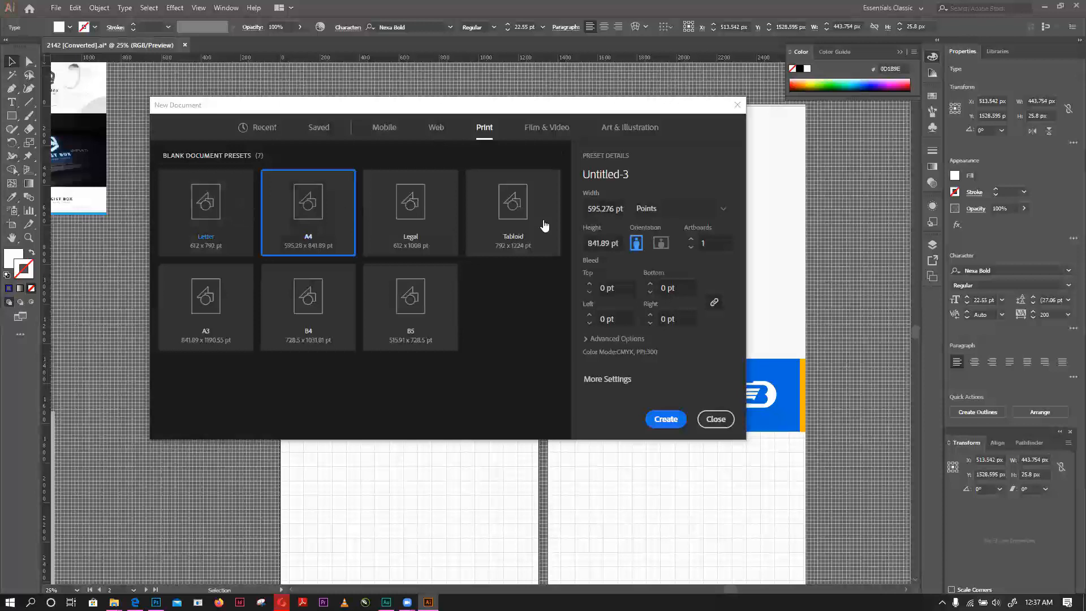
- Set the new document's units to inches, try landscape and portrait orientation, and close the settings without creating it
click(692, 216)
click(669, 272)
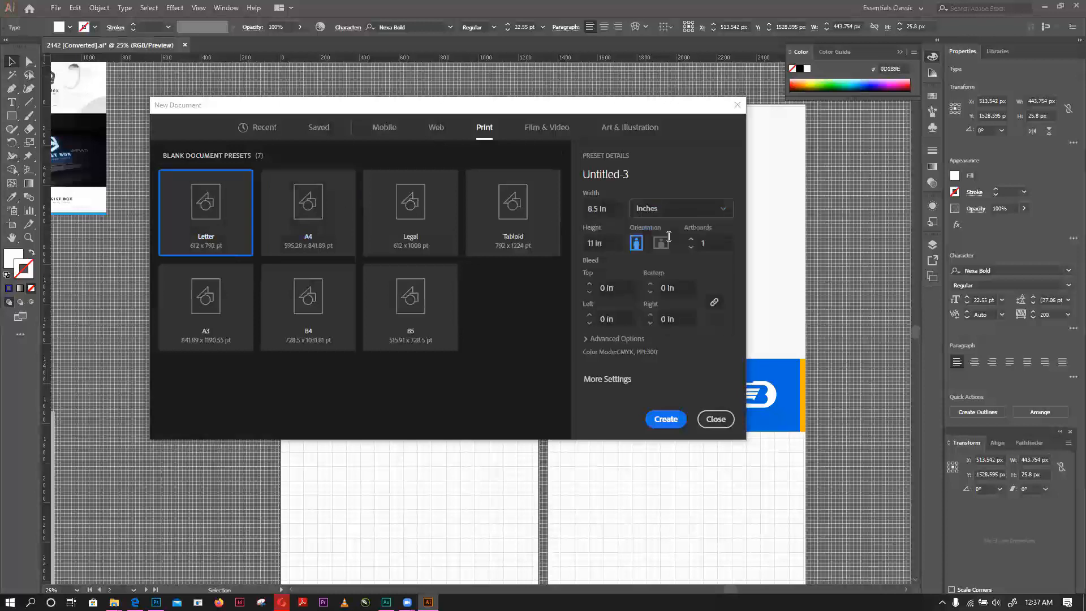
click(612, 210)
click(601, 240)
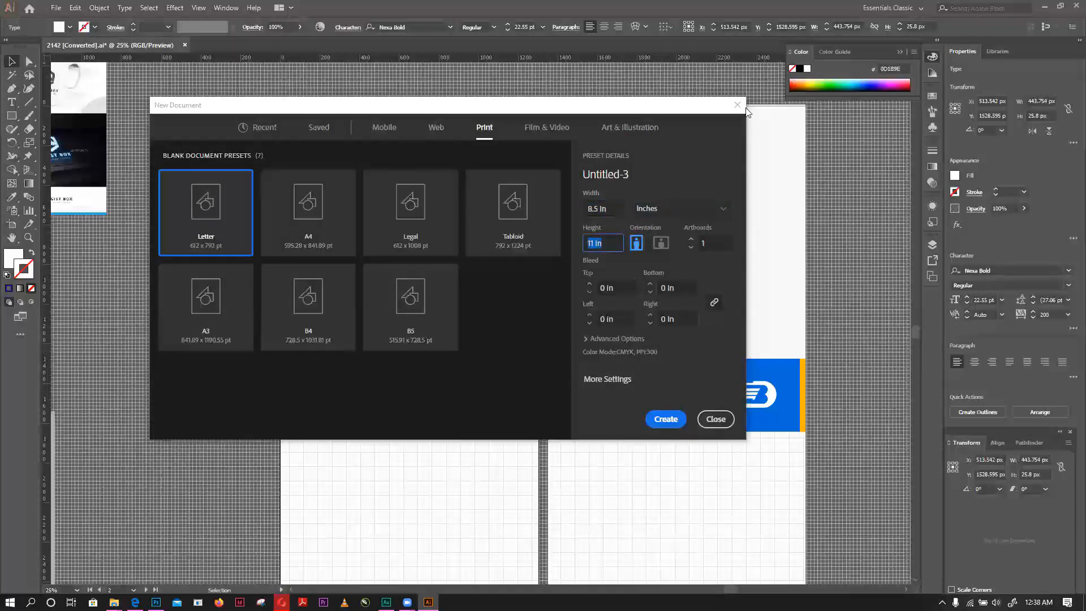
click(658, 245)
click(637, 244)
click(737, 106)
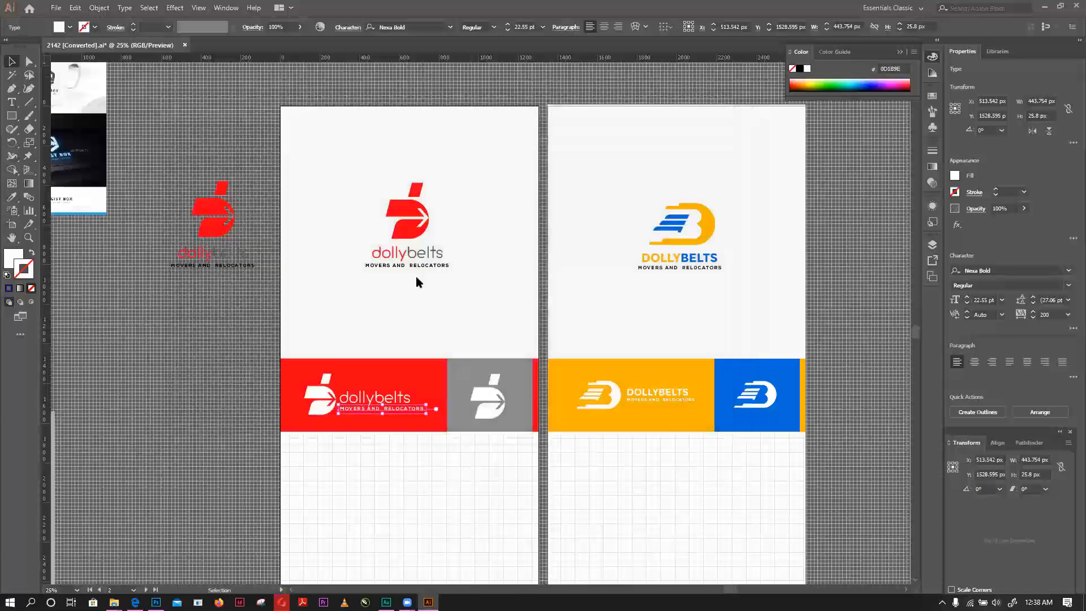
- Select the icon, wordmark and tagline of the stacked red logo on its artboard together
scroll(703, 330, down, 2)
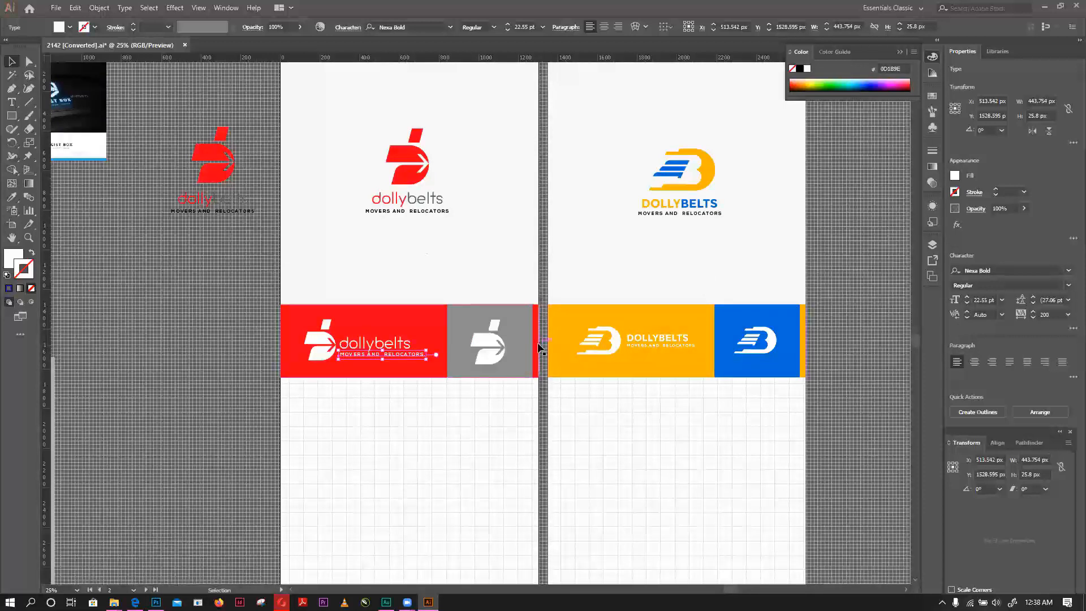
scroll(539, 345, up, 2)
scroll(539, 348, up, 2)
drag(304, 134, 497, 351)
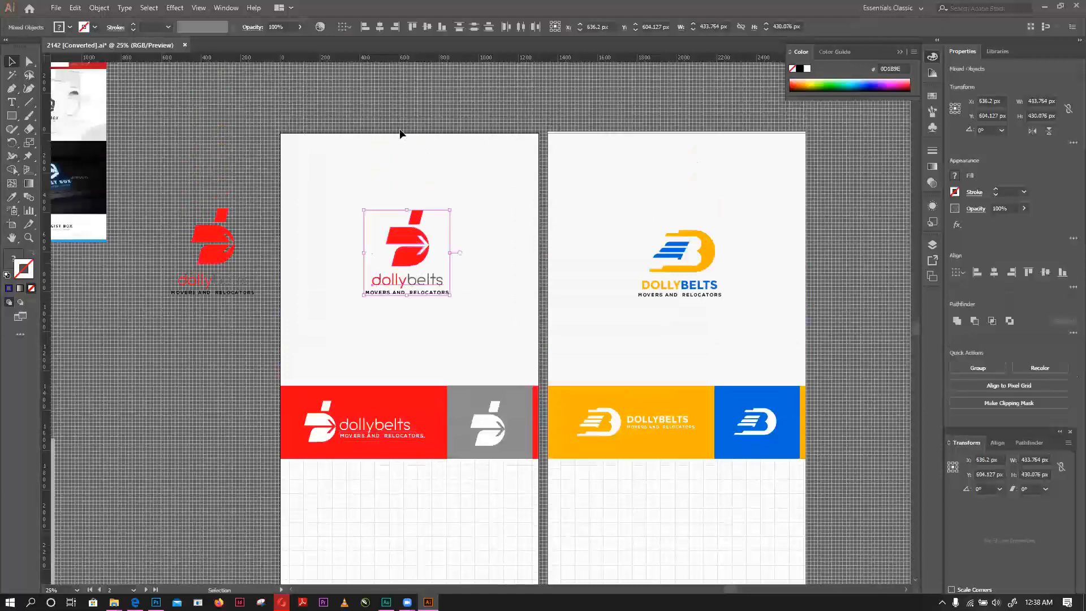
click(437, 249)
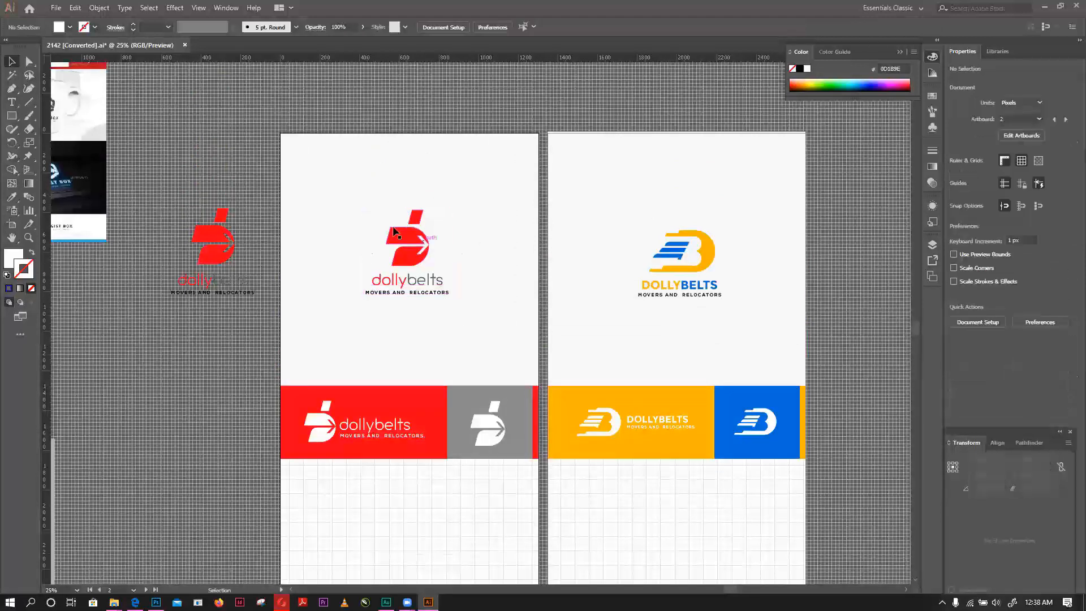
drag(370, 116, 466, 323)
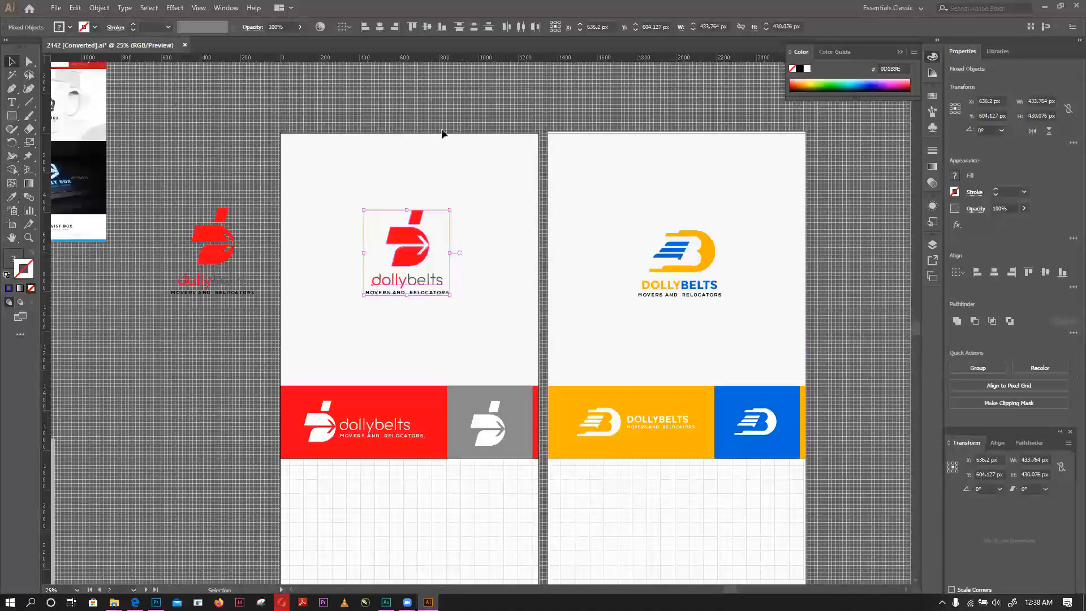
click(419, 140)
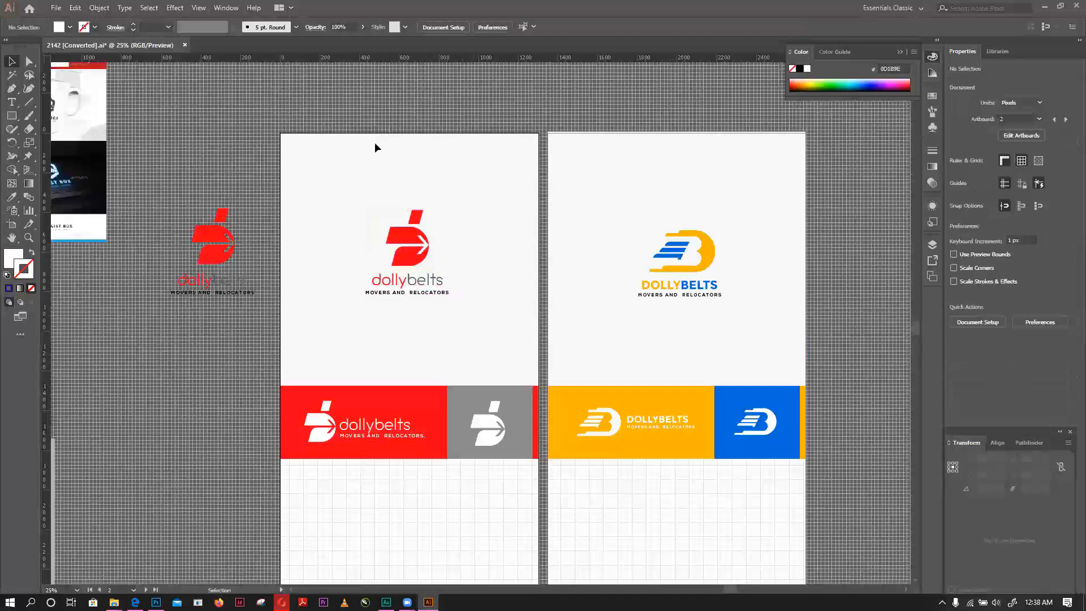
drag(348, 133, 473, 320)
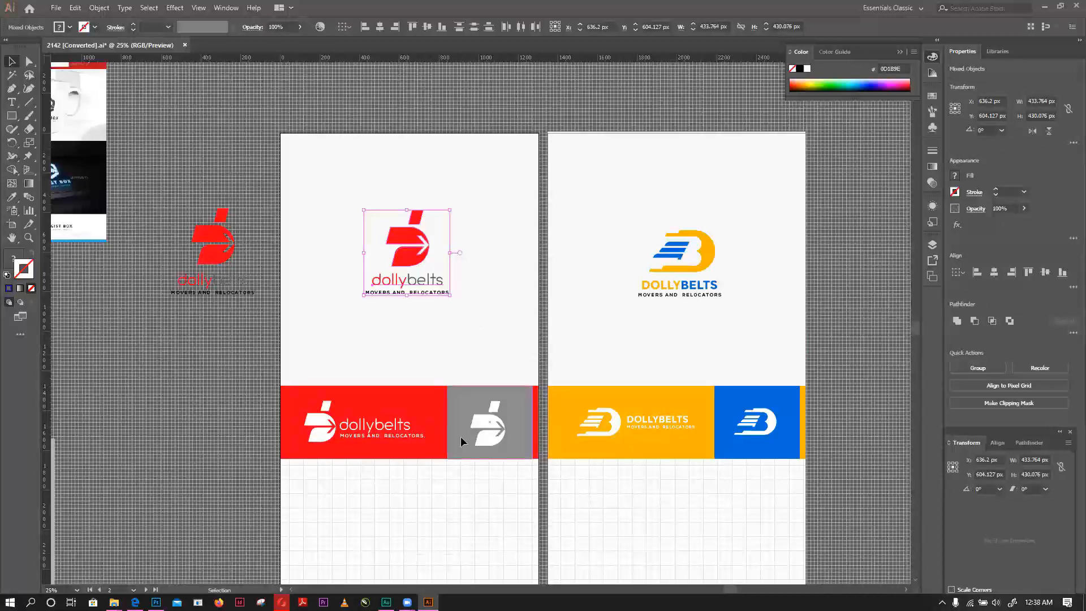
click(407, 602)
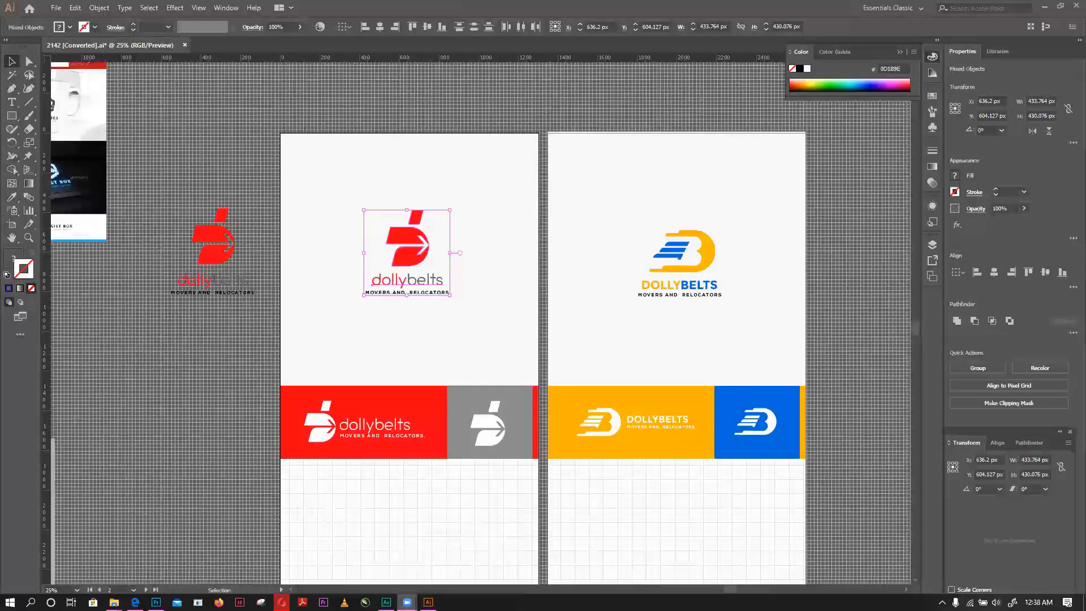
mouse_move(407, 601)
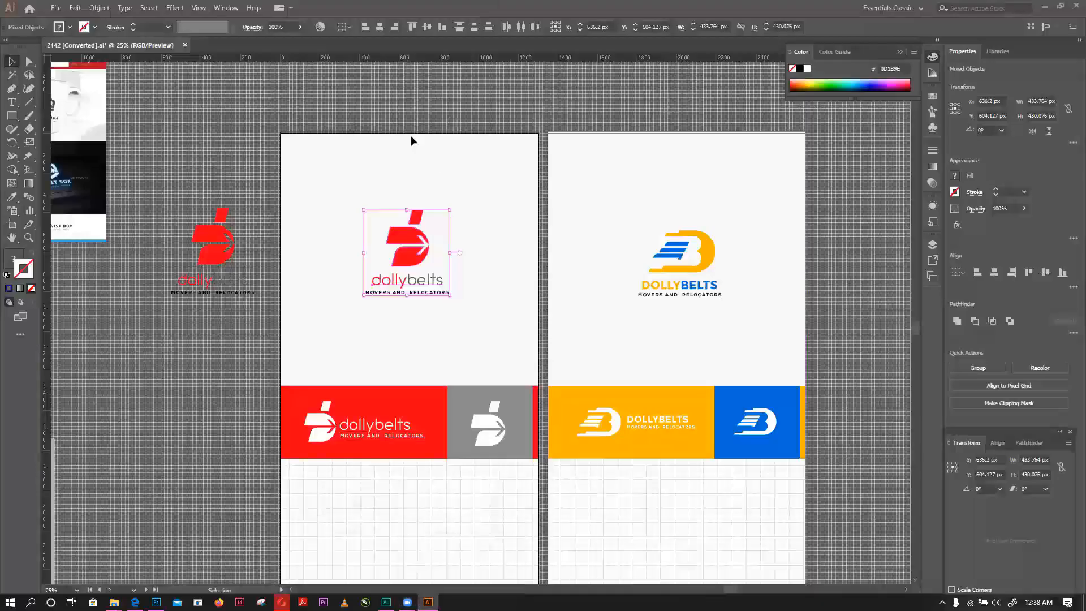
click(405, 114)
drag(342, 110, 478, 314)
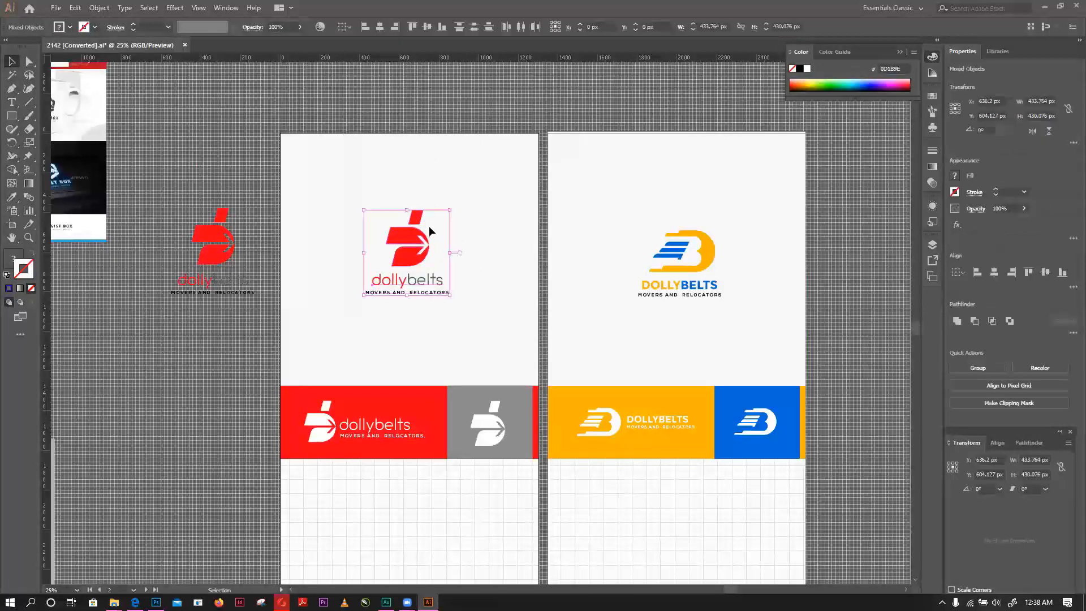
click(372, 119)
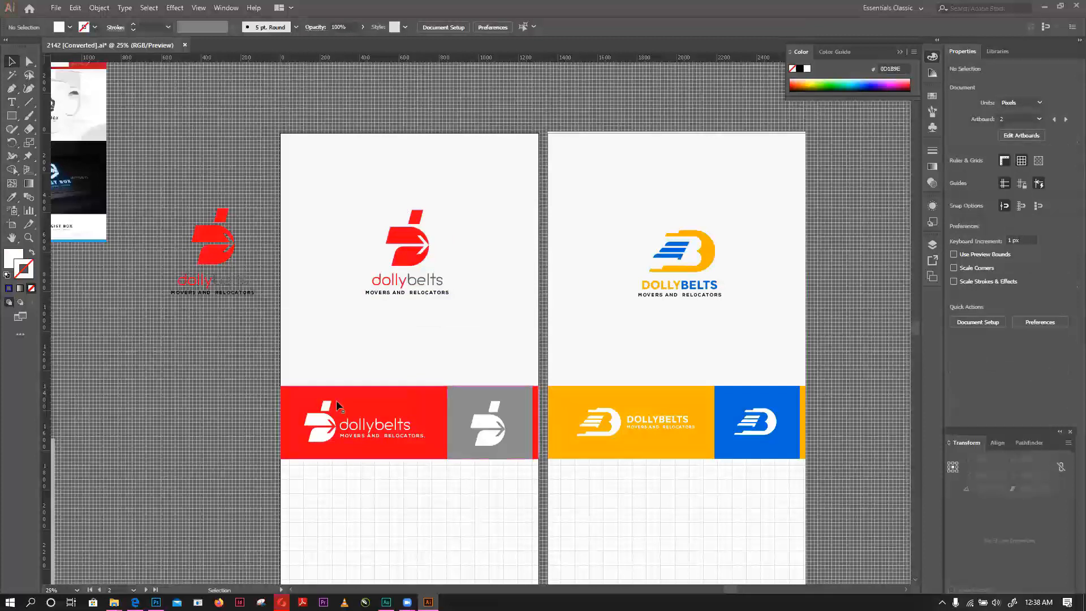
click(361, 434)
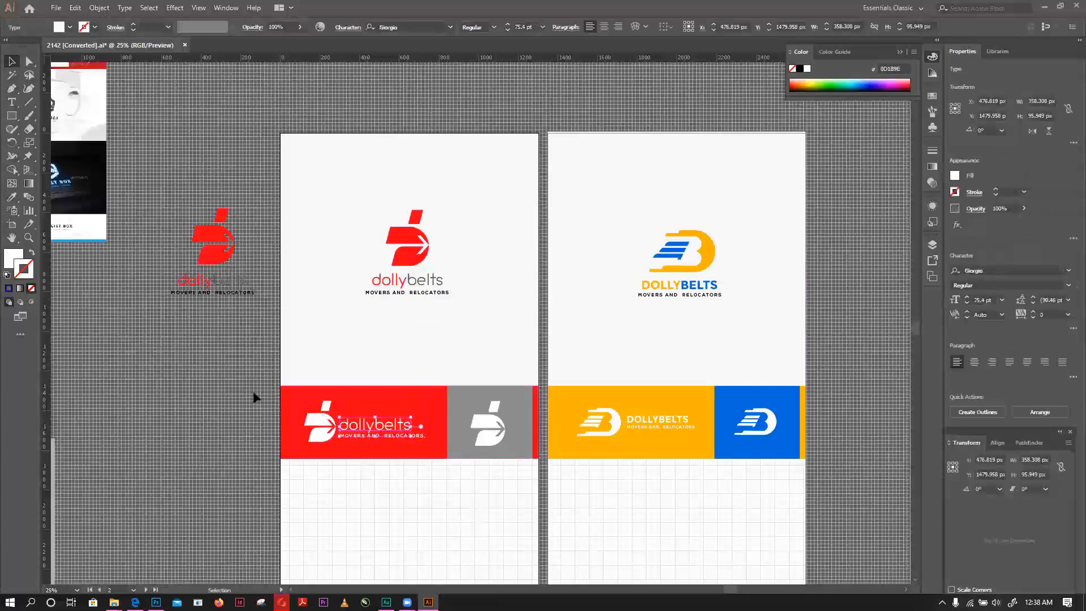
click(406, 442)
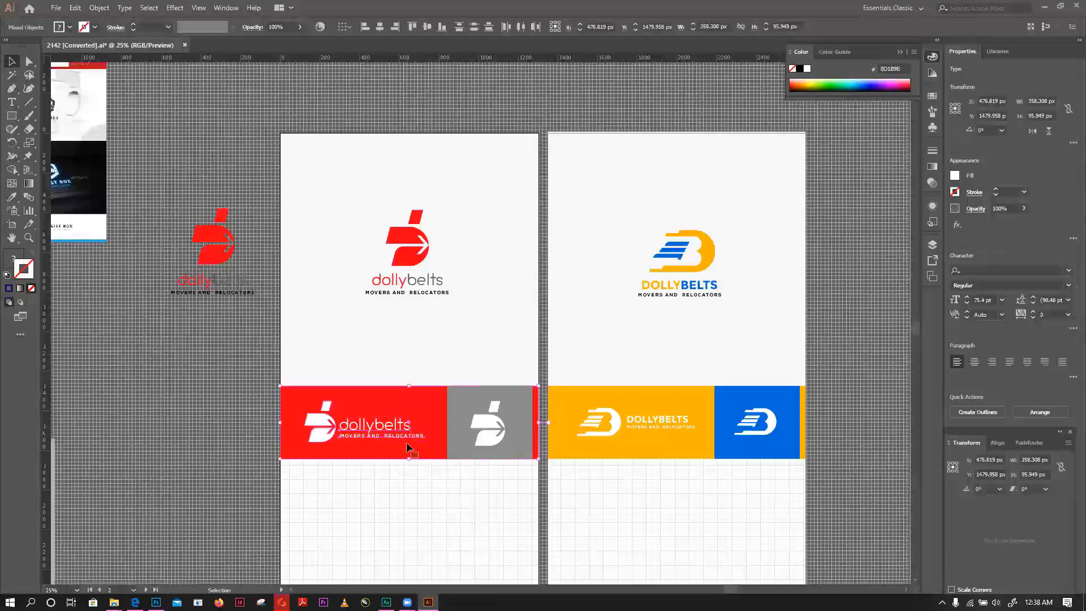
click(421, 493)
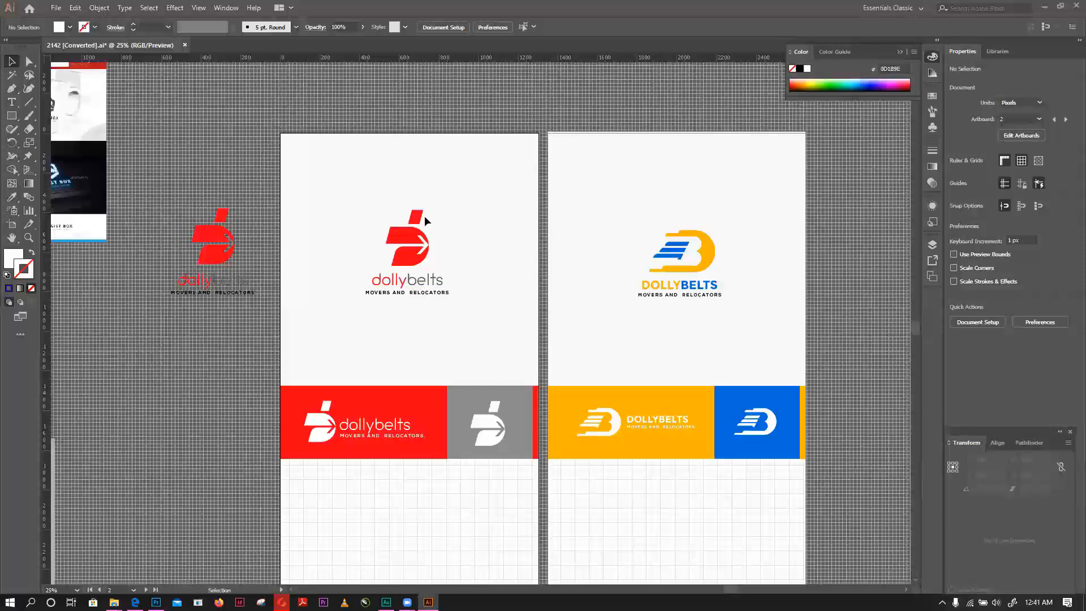
drag(344, 134, 485, 331)
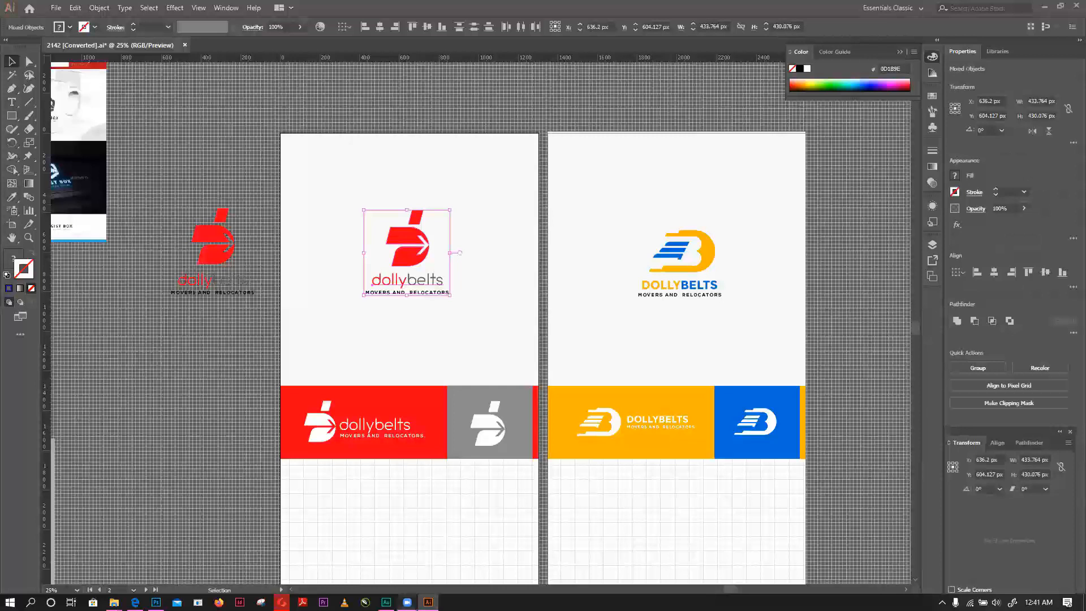
- Nudge the white wordmark and tagline in the red banner up together by about 12 px, and clear the selection
mouse_move(407, 601)
click(376, 435)
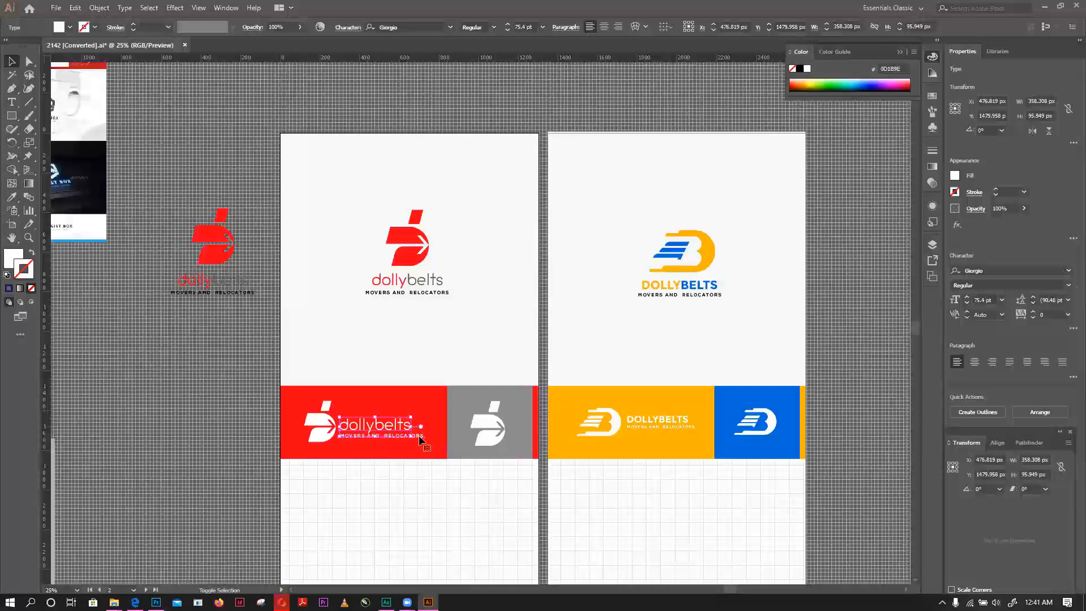
shift+click(422, 440)
key(Up)
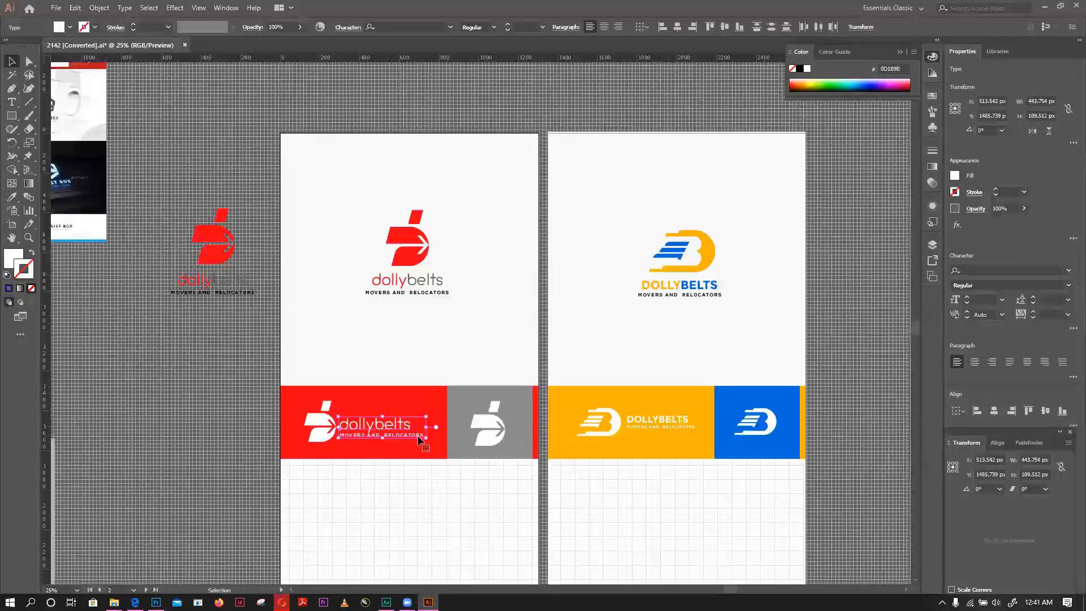
key(Up)
key(Up)
key(Up)
key(Up)
key(Up)
key(Up)
key(Up)
key(Up)
key(Up)
key(Up)
key(Up)
key(Up)
key(Up)
key(Up)
key(Up)
key(Up)
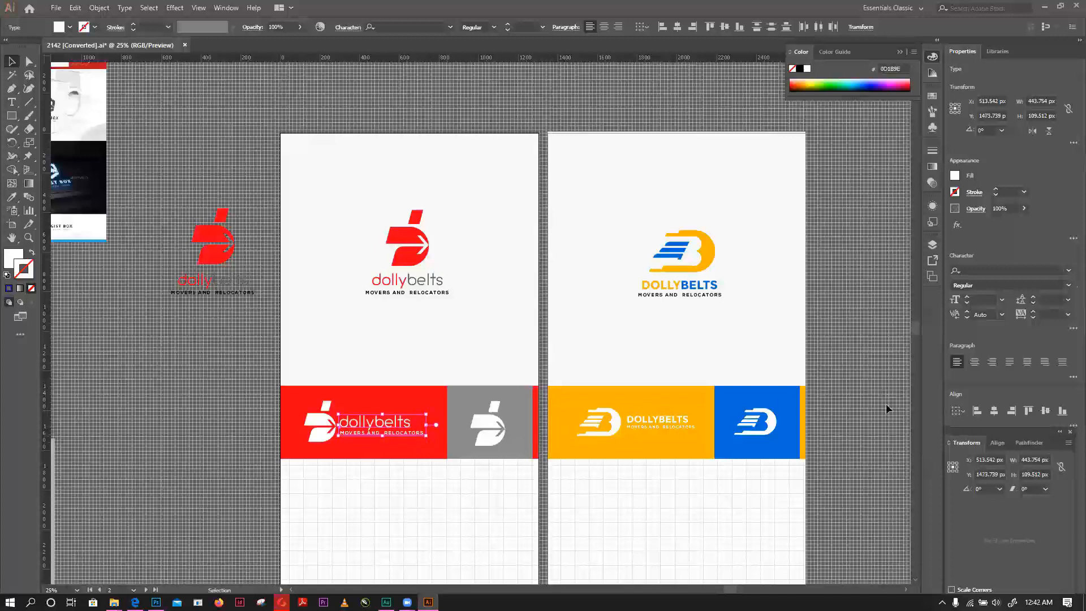
click(855, 386)
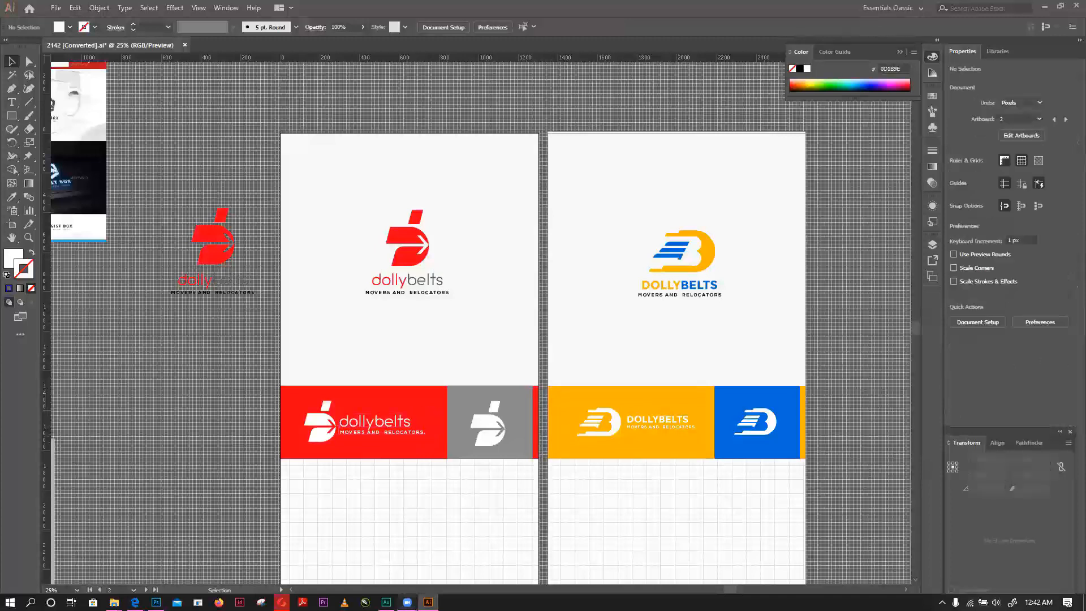
- Compare the red and yellow-blue concept sheets from their stacked logos down to the empty grid areas, switching to the Zoom meeting window in between
scroll(758, 345, down, 2)
scroll(754, 345, down, 5)
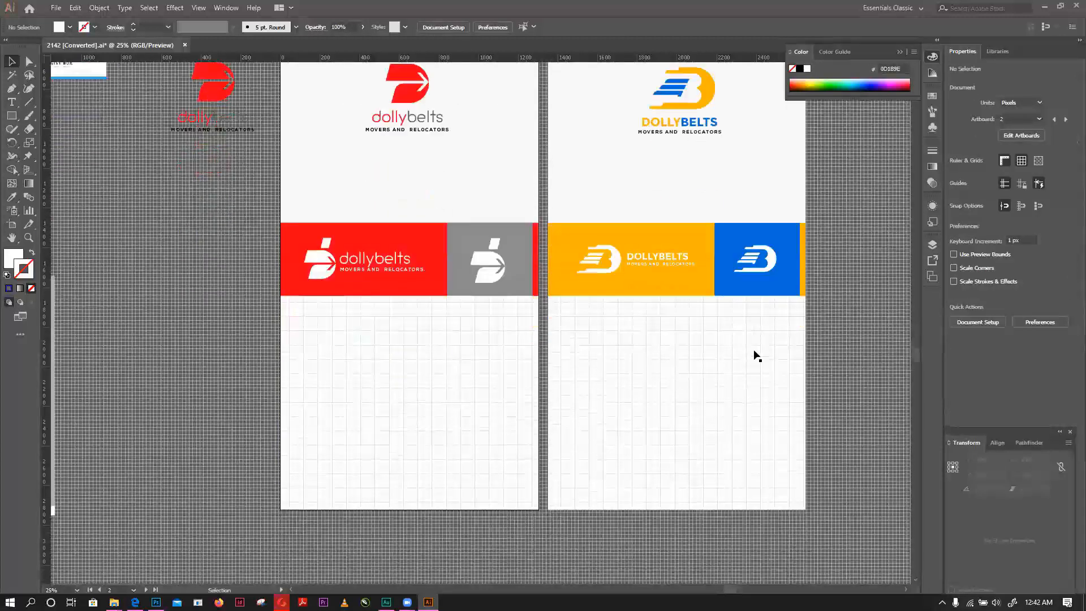
scroll(755, 355, up, 3)
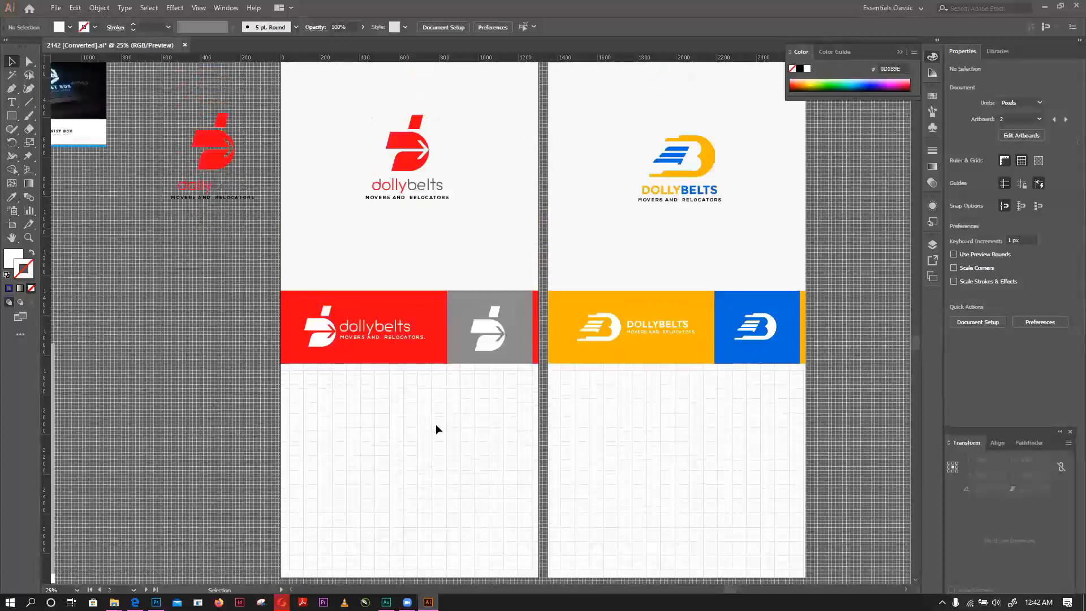
scroll(337, 96, up, 6)
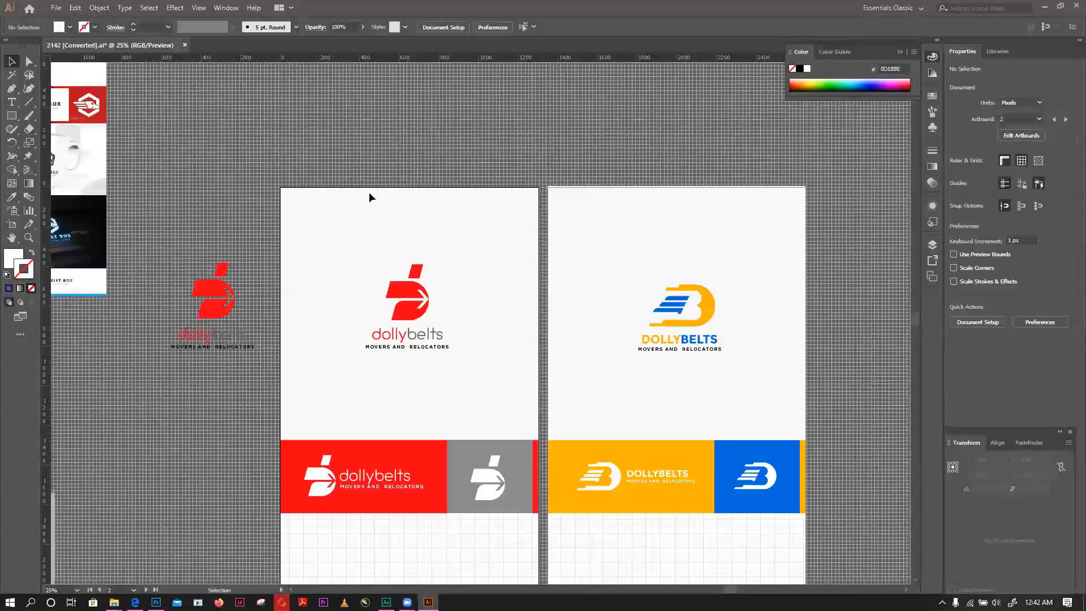
key(a)
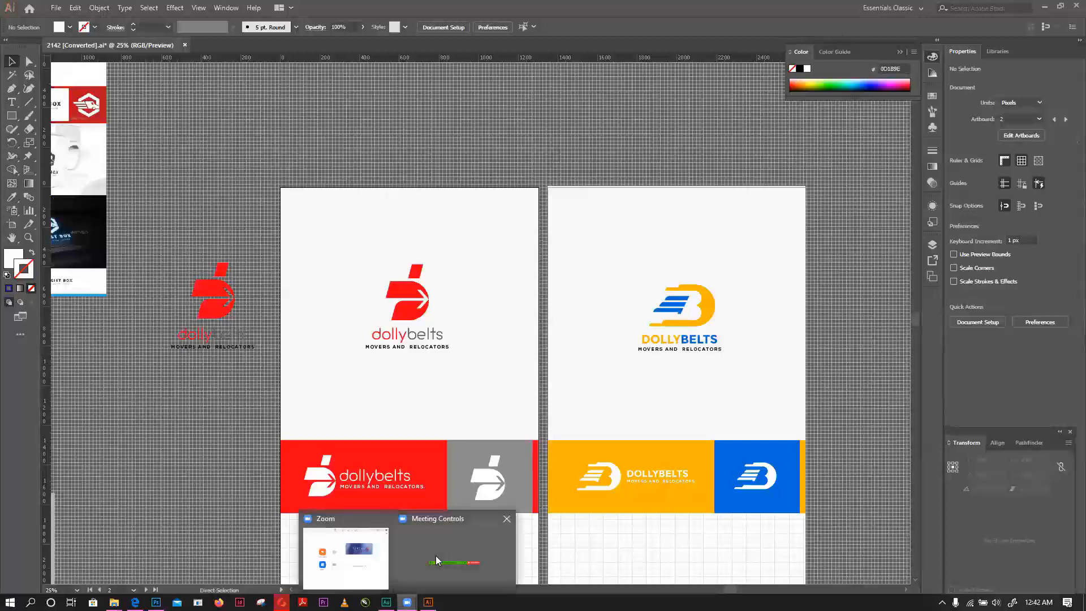
mouse_move(440, 559)
click(342, 567)
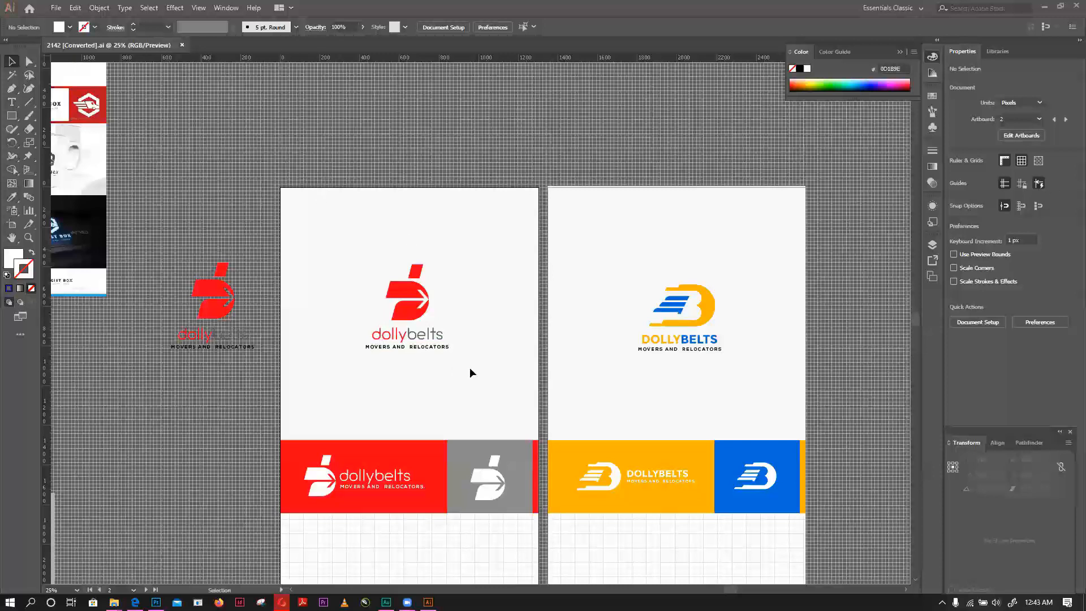
scroll(470, 369, up, 3)
scroll(331, 295, down, 2)
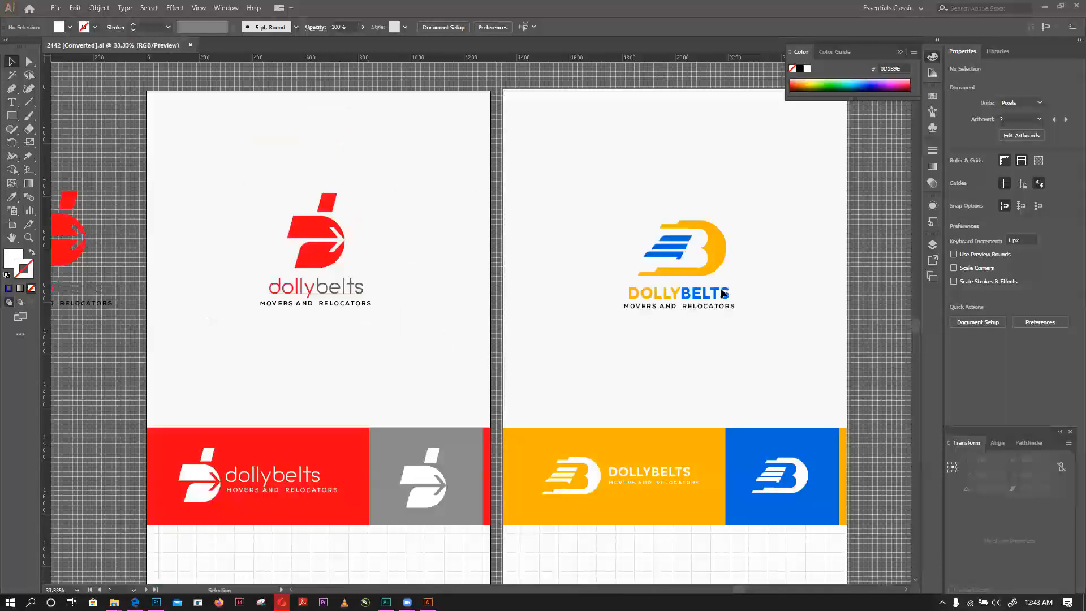
scroll(723, 293, up, 1)
scroll(579, 273, down, 1)
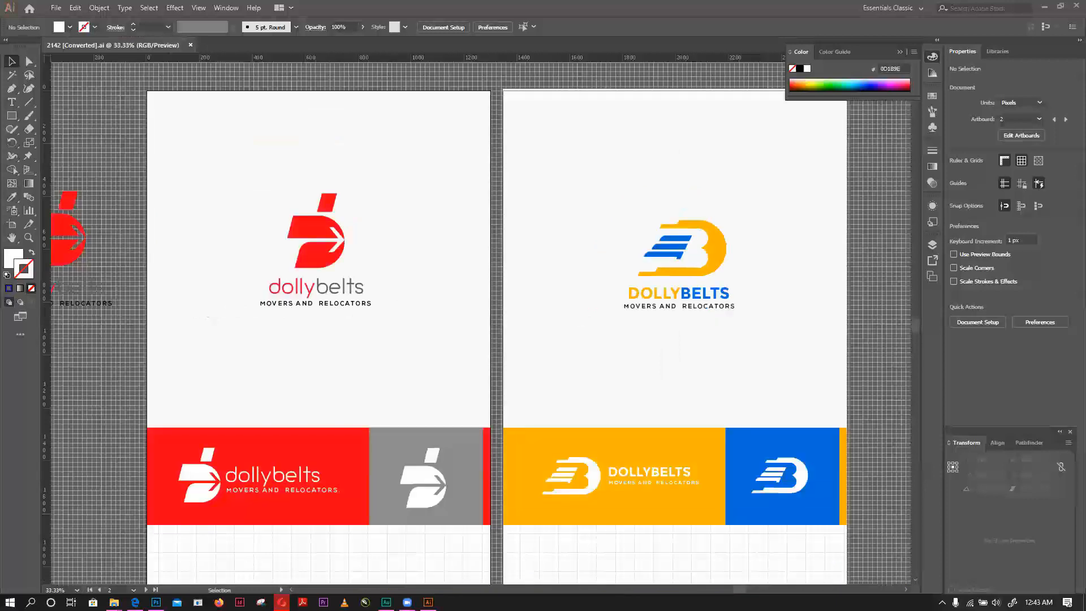